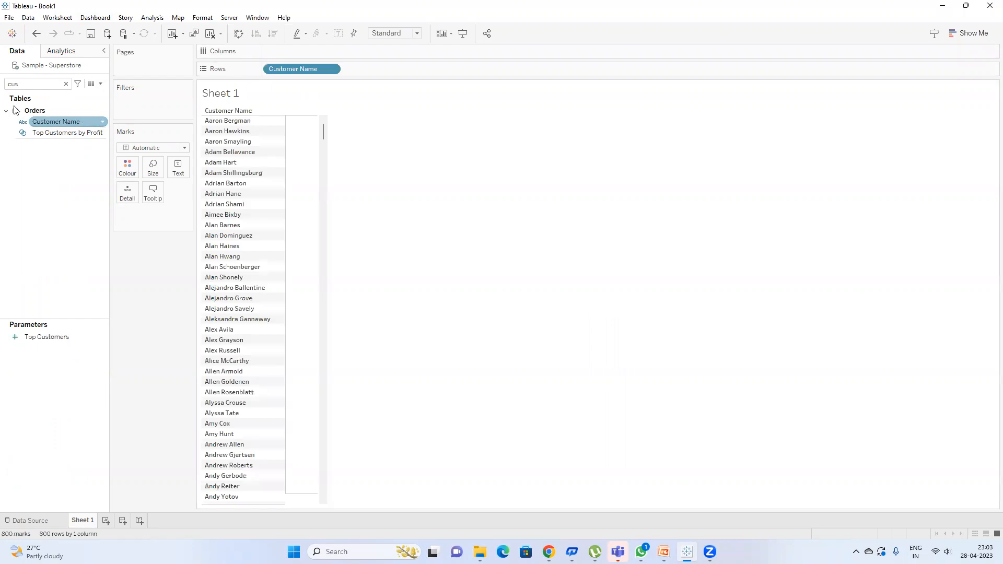
Step: Select the existing Data pane search text to look up Customer Name
double_click(21, 84)
Step: Search 'sa', add SUM(Sales) beside each customer, then clear the search
text(sa)
double_click(40, 129)
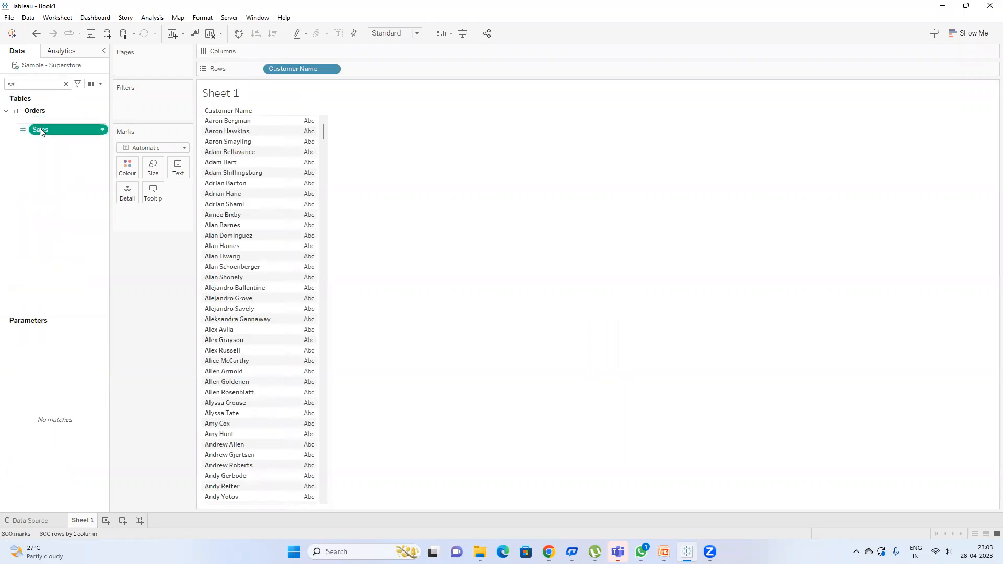
click(34, 79)
key(BackSpace)
key(BackSpace)
Step: Drag Customer Name onto Filters and close its filter dialog unchanged
text(cu)
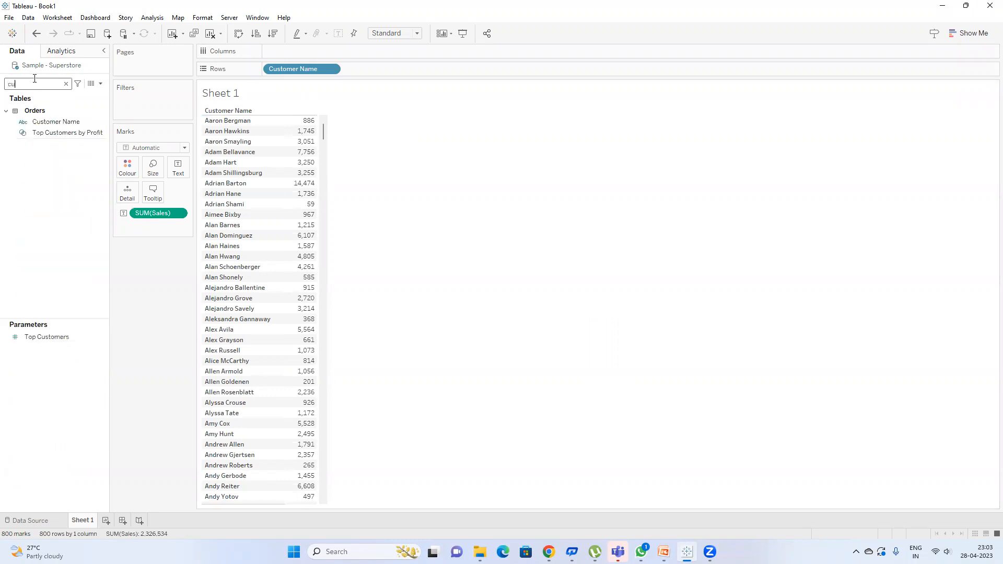
drag(46, 126, 124, 103)
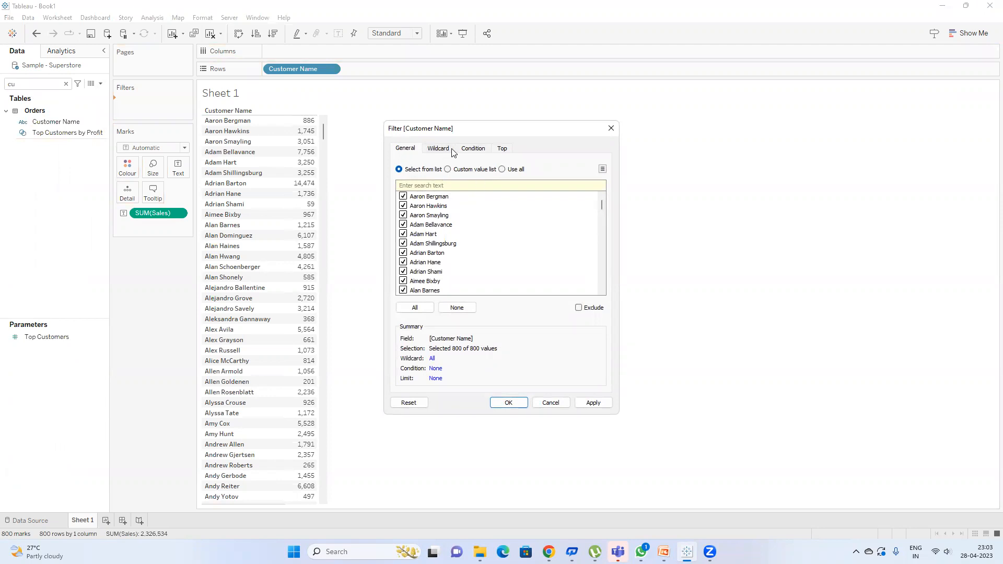
click(611, 129)
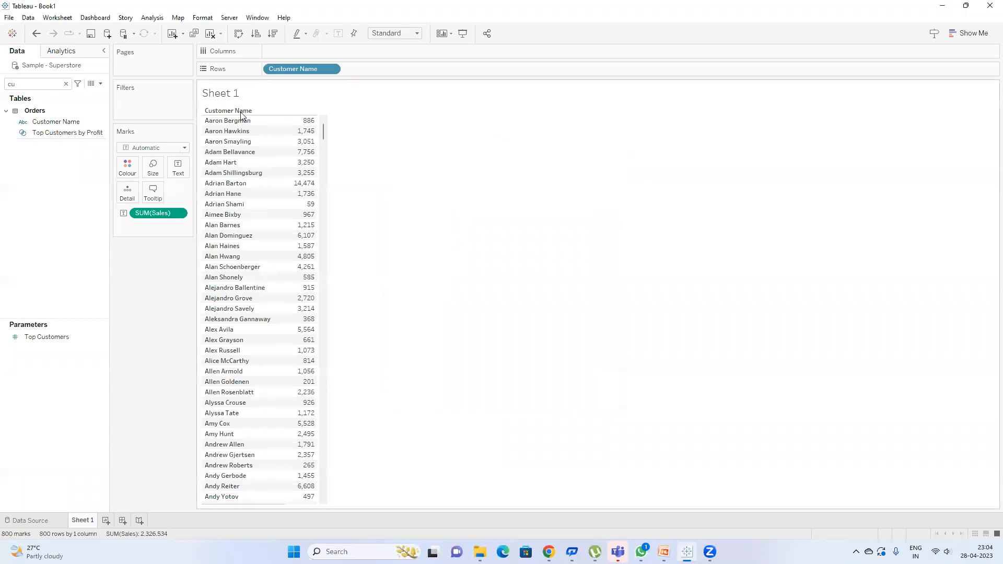
click(66, 83)
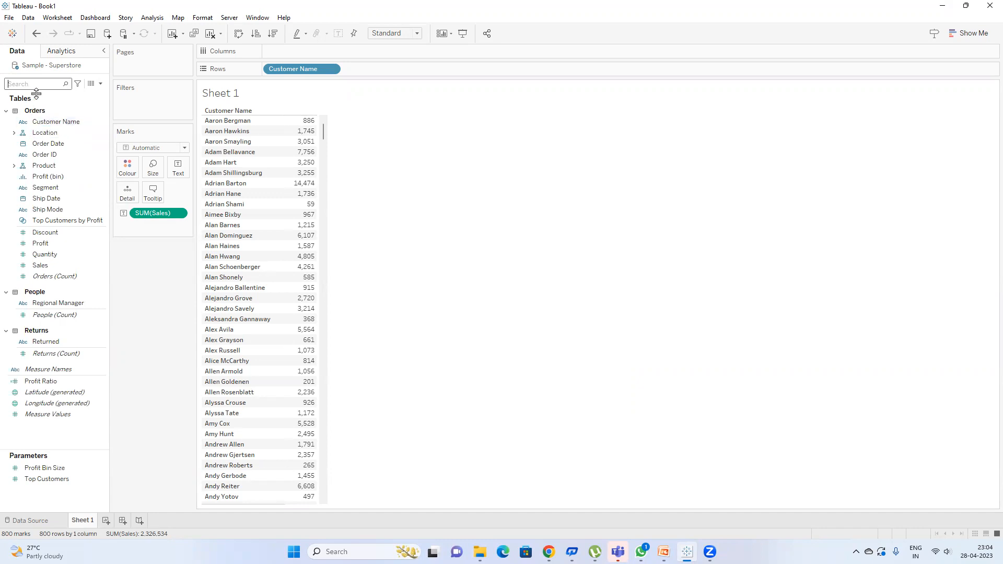
Step: Drag Sales onto Filters and choose Sum aggregation to reach its Range of values settings
drag(40, 265, 139, 111)
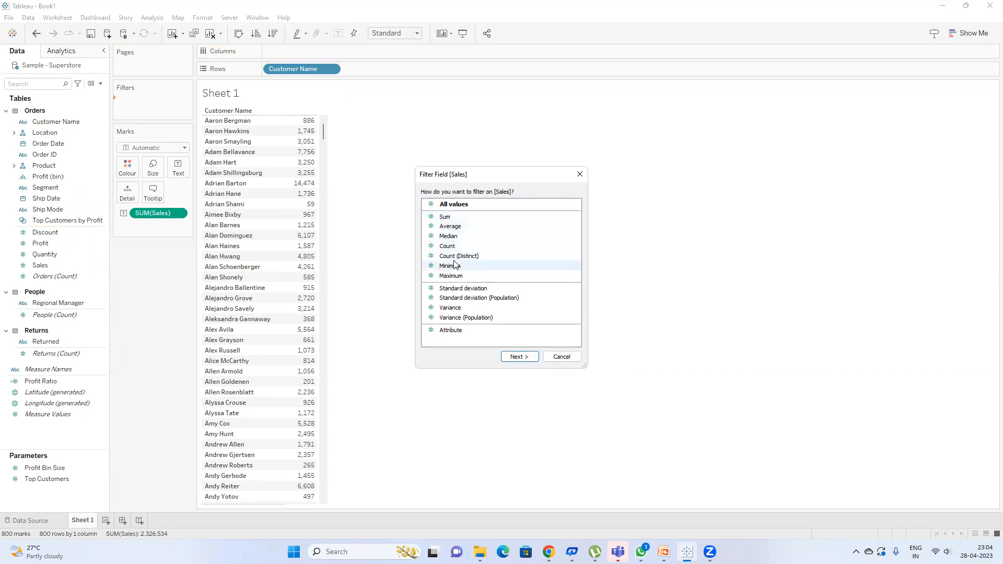
double_click(468, 217)
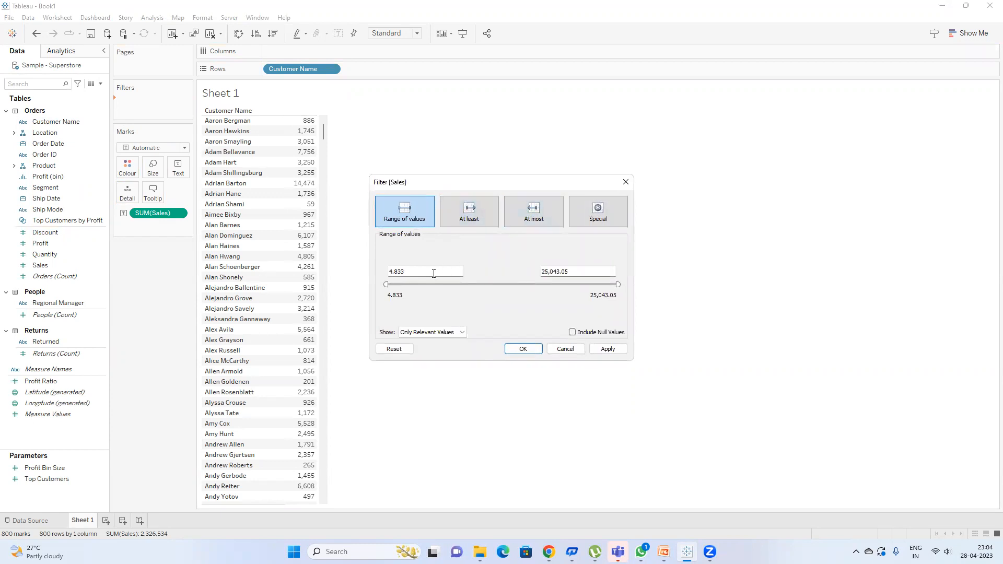
Step: Try a Sales range of 6,896 to 18,726 and apply it to the table
drag(499, 187, 555, 149)
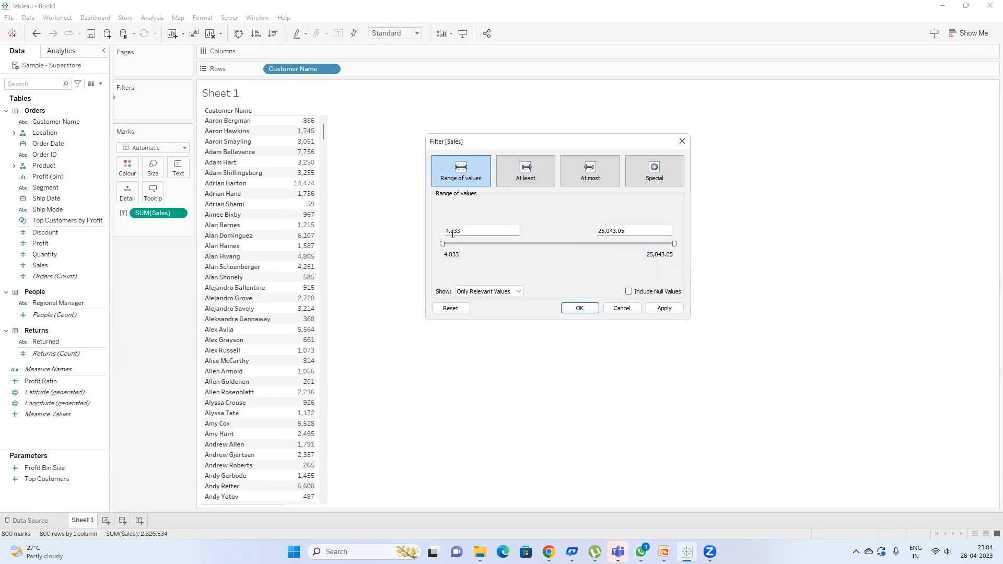
drag(464, 232, 417, 234)
drag(648, 229, 597, 231)
drag(442, 244, 505, 243)
drag(674, 244, 617, 244)
click(665, 309)
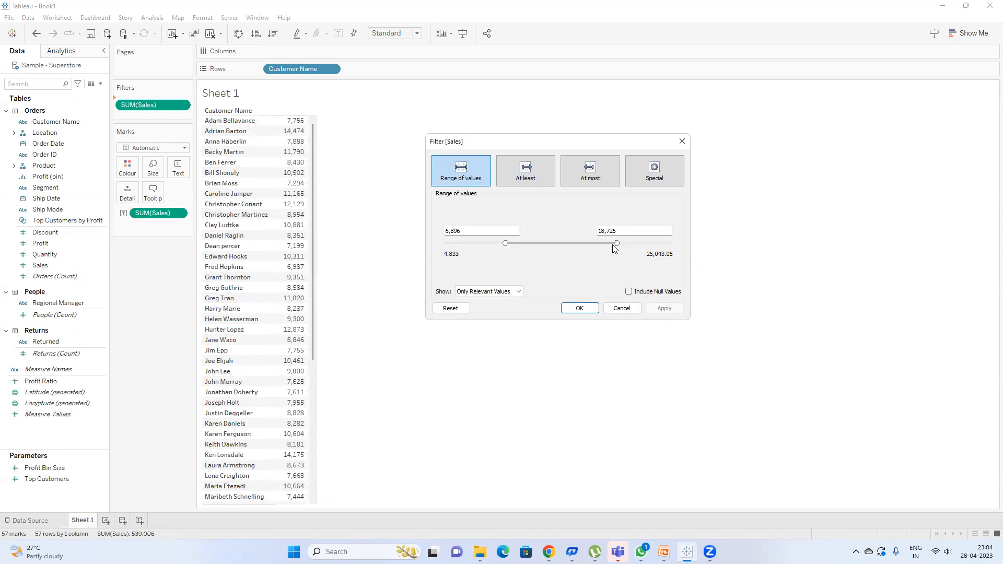
Step: Restore the upper bound to 25,043.05 and set the minimum to 10,000, leaving 21 customers
drag(617, 244, 698, 242)
click(486, 231)
text(10000)
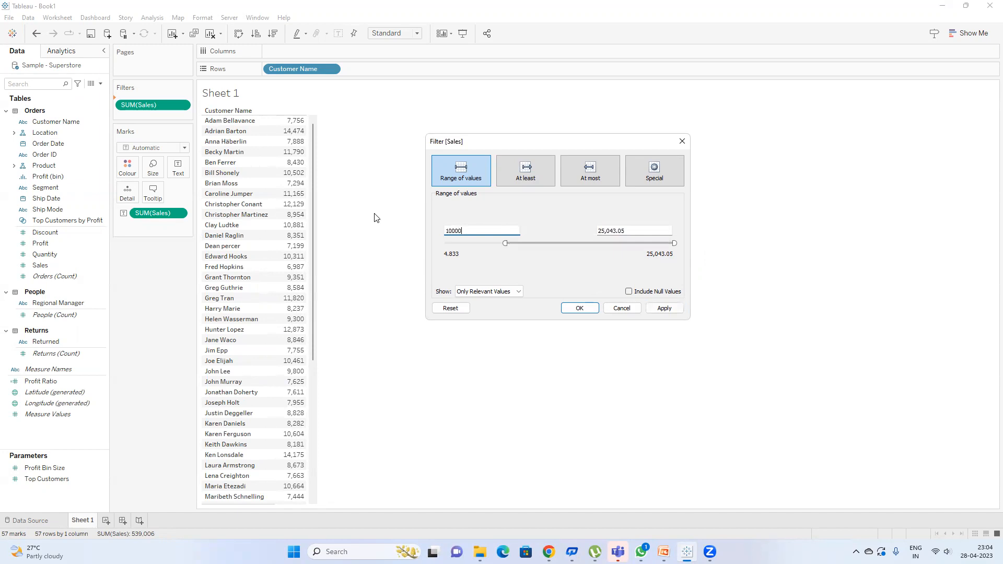
key(Return)
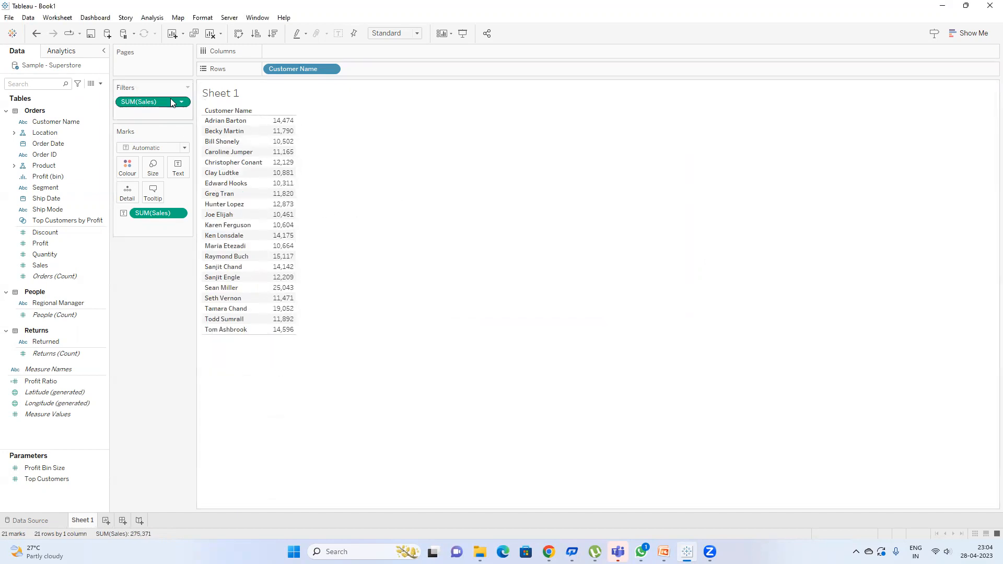
double_click(153, 102)
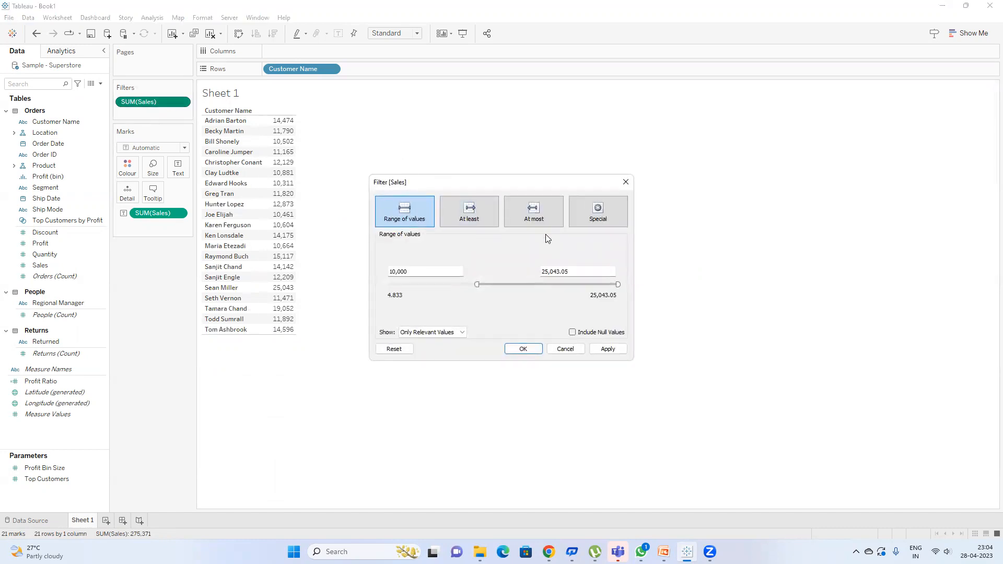
Step: Show the SUM(Sales) filter card and widen its range to 1,992–25,043, leaving 445 customers
click(624, 184)
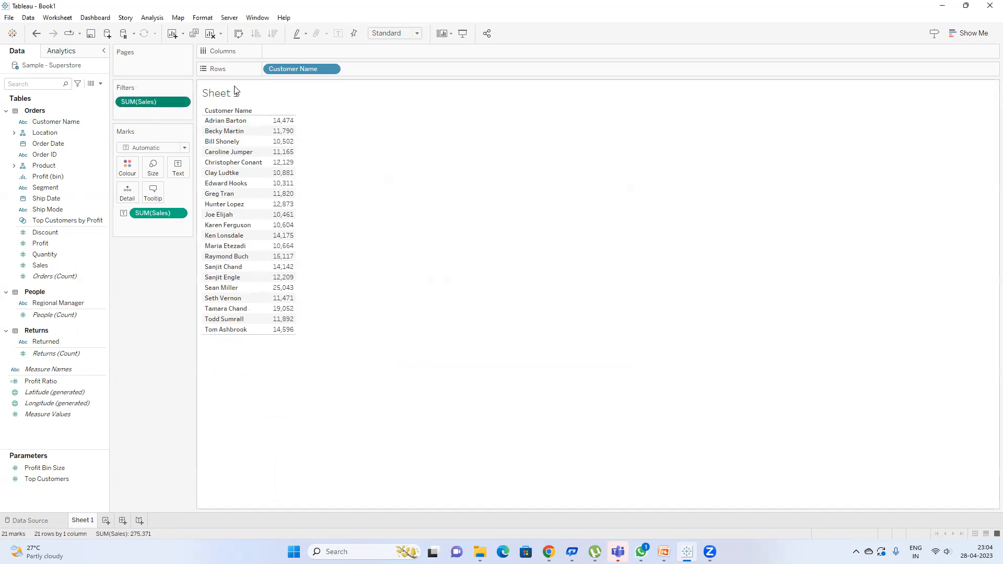
right_click(159, 104)
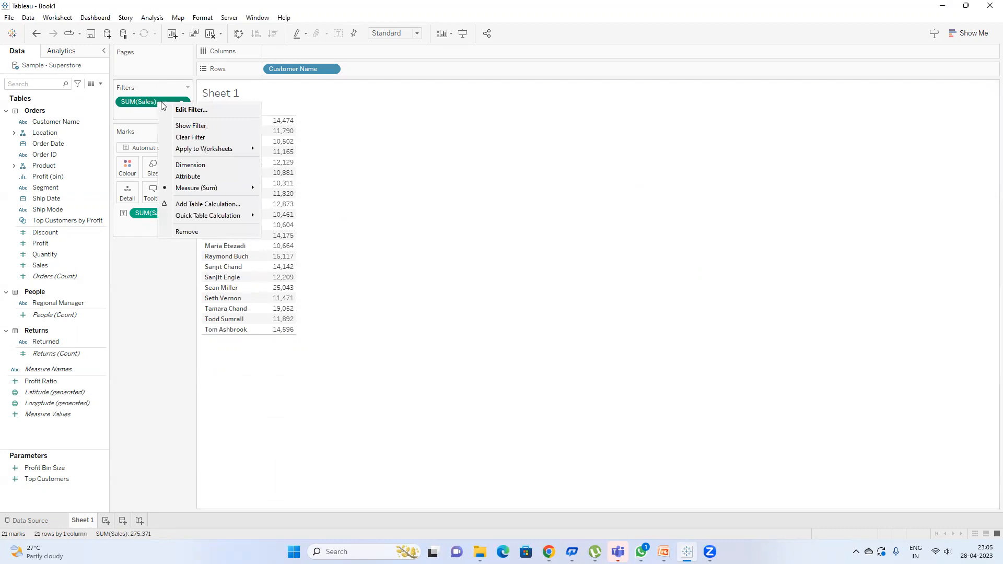
click(194, 126)
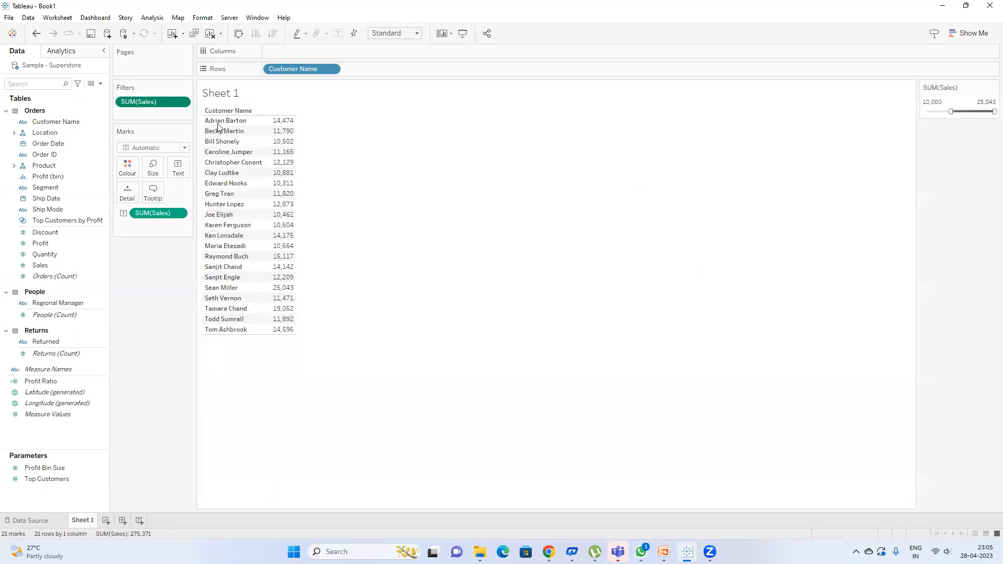
right_click(170, 103)
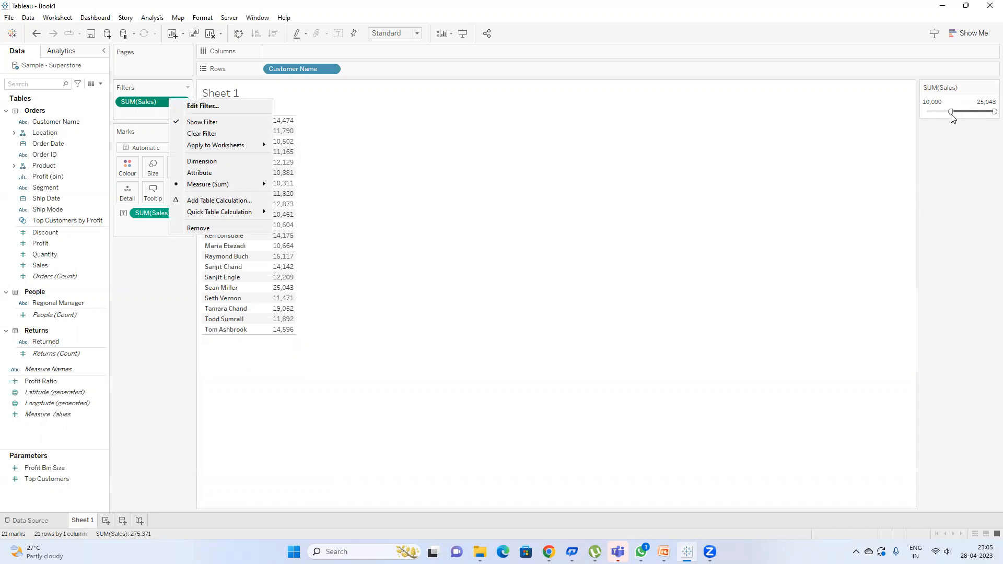
drag(953, 111, 976, 111)
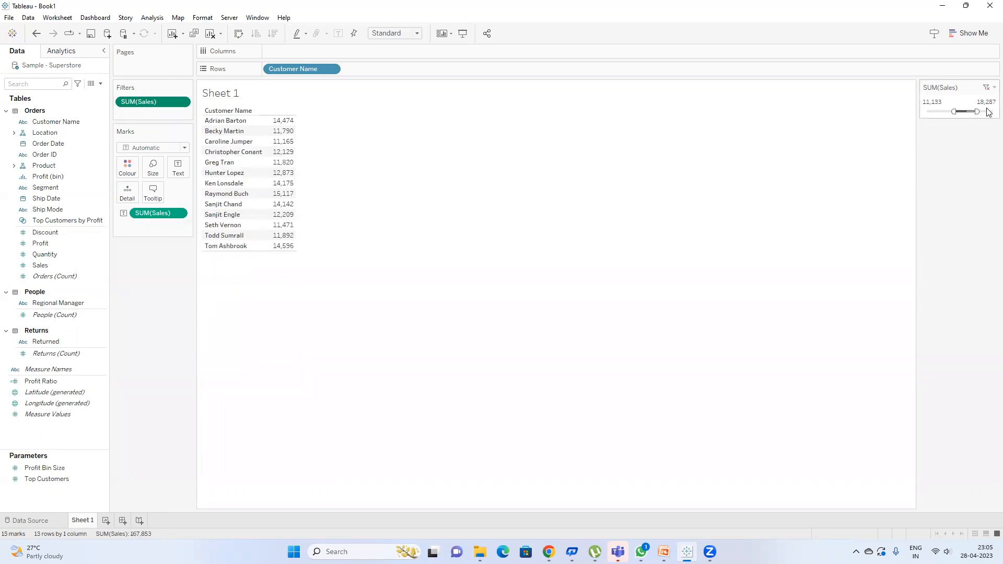
drag(977, 111, 930, 112)
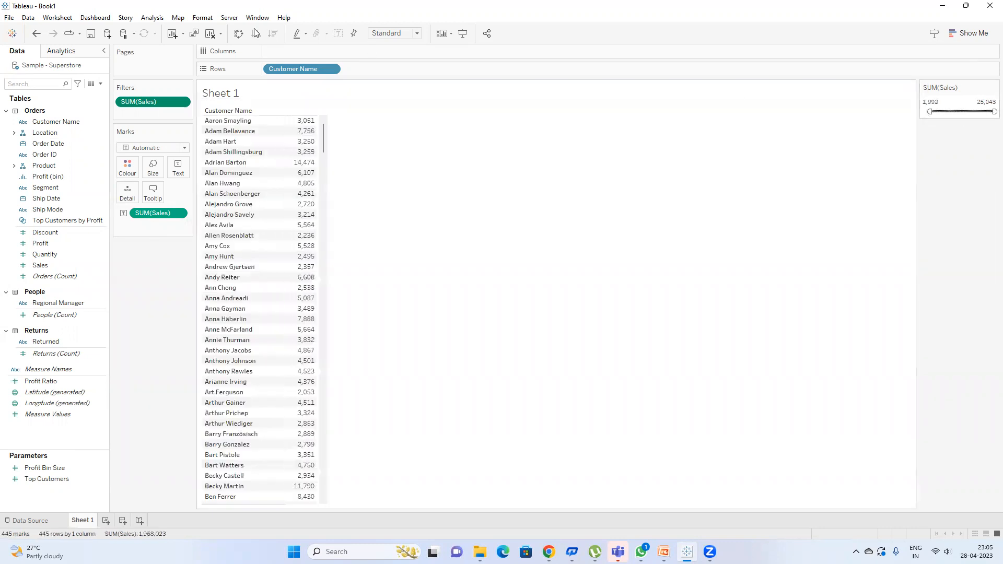
Step: Try an At least Sales filter with a minimum of 6,954
right_click(152, 102)
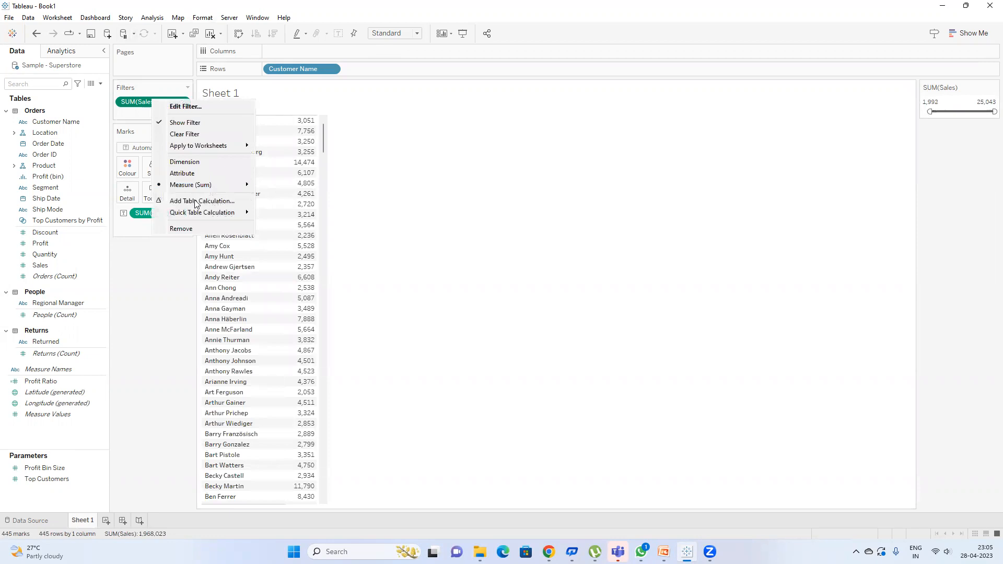
click(185, 106)
click(471, 219)
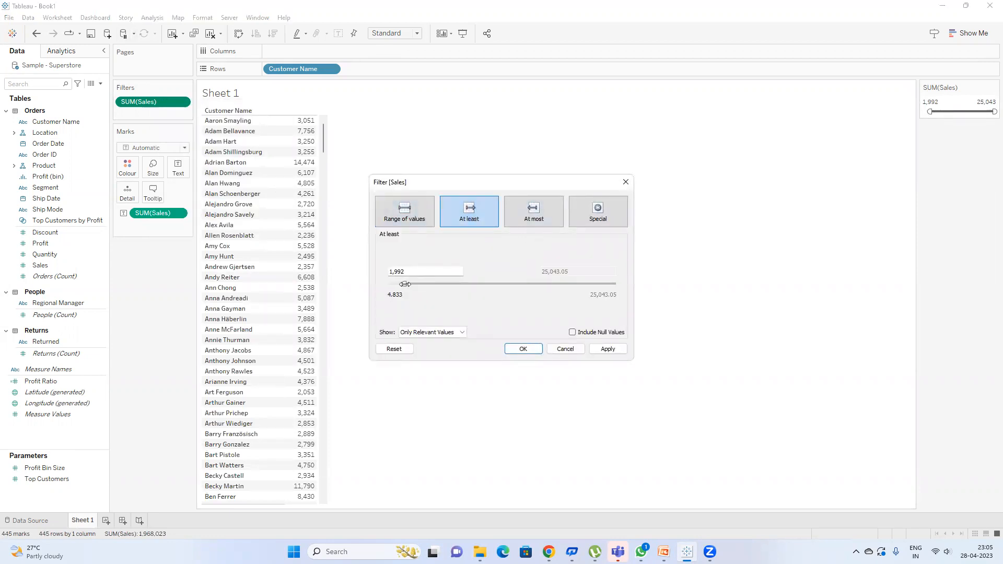
drag(404, 285, 450, 286)
click(524, 349)
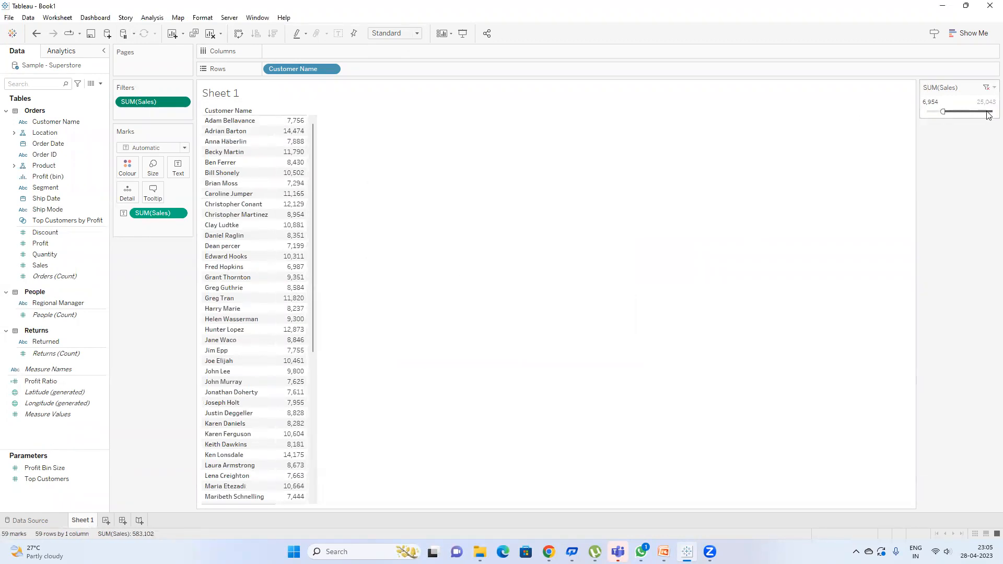
mouse_move(943, 112)
mouse_down()
mouse_move(933, 111)
mouse_move(943, 112)
mouse_up()
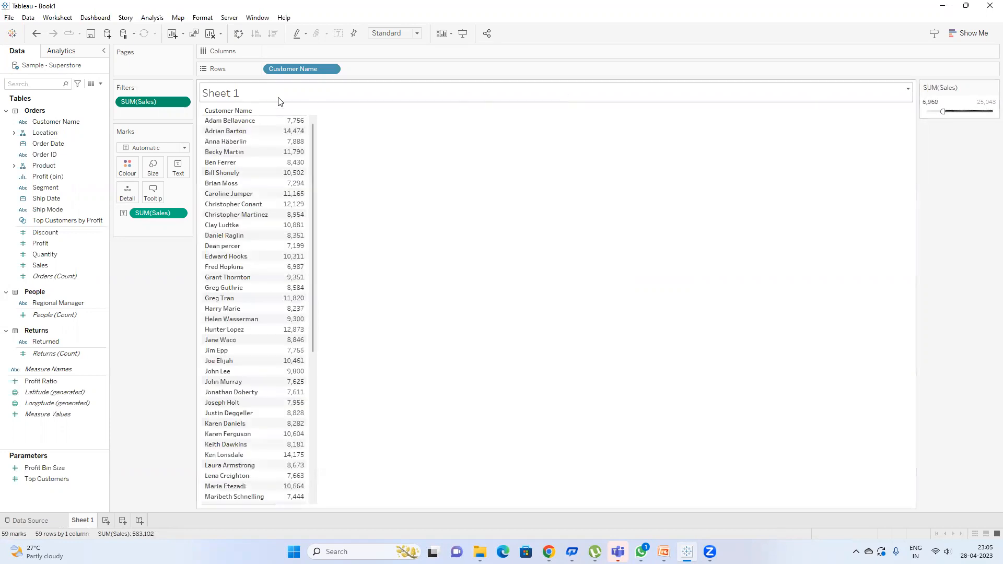
Step: Change the Sales filter to At most 22,401, then switch to the training presentation
right_click(151, 103)
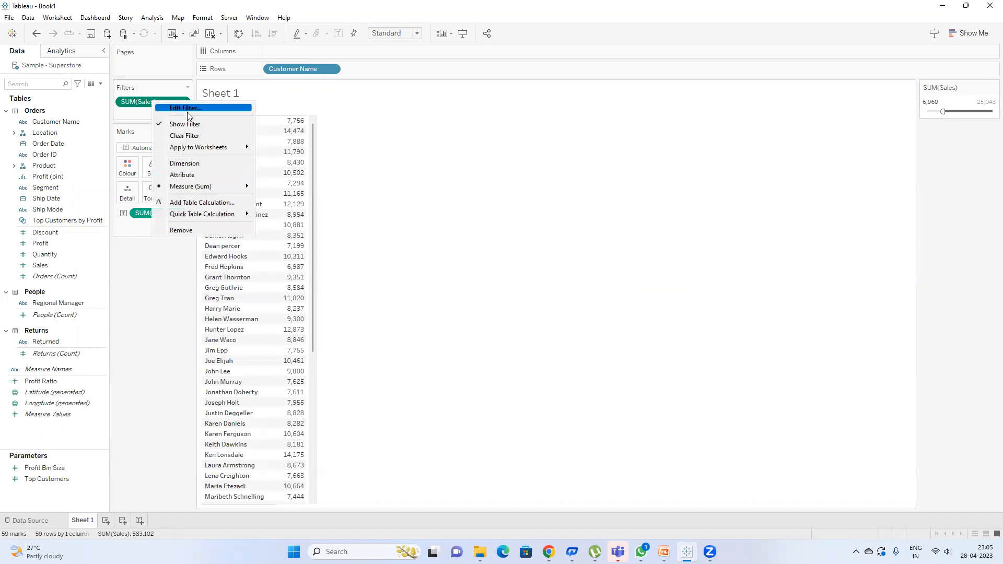
click(173, 108)
click(532, 214)
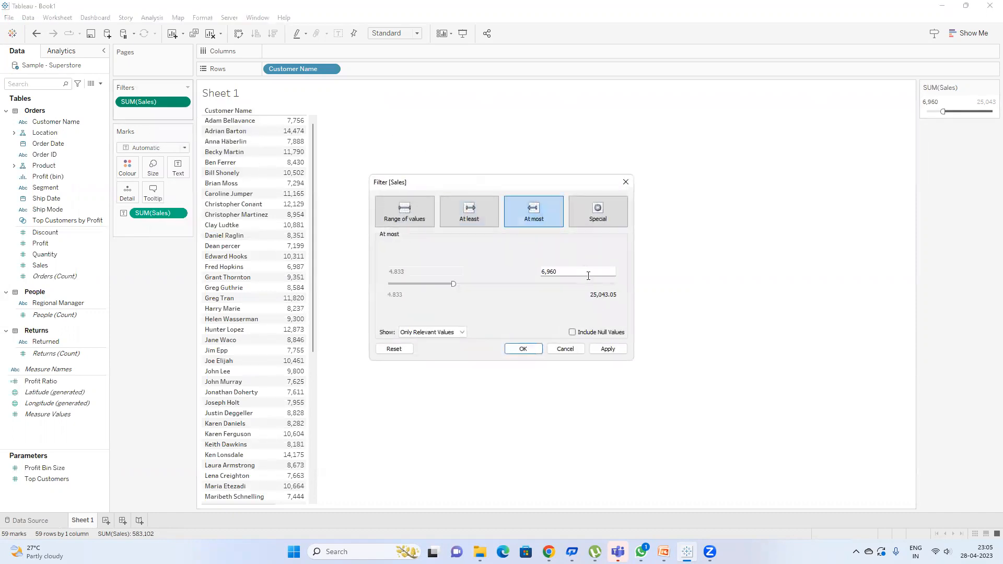
drag(453, 285, 594, 285)
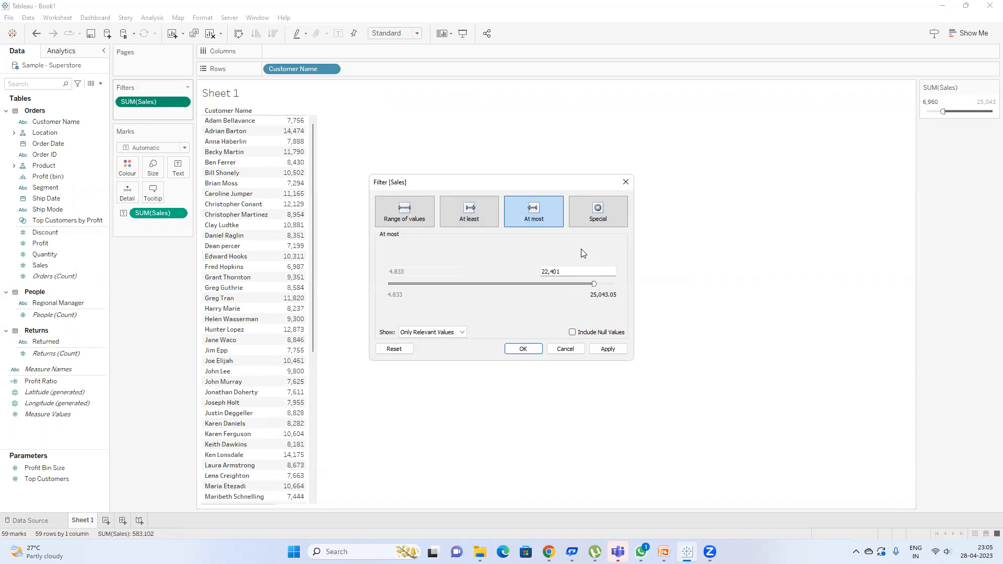
click(523, 349)
mouse_move(325, 129)
mouse_down()
mouse_move(323, 322)
mouse_move(330, 112)
mouse_up()
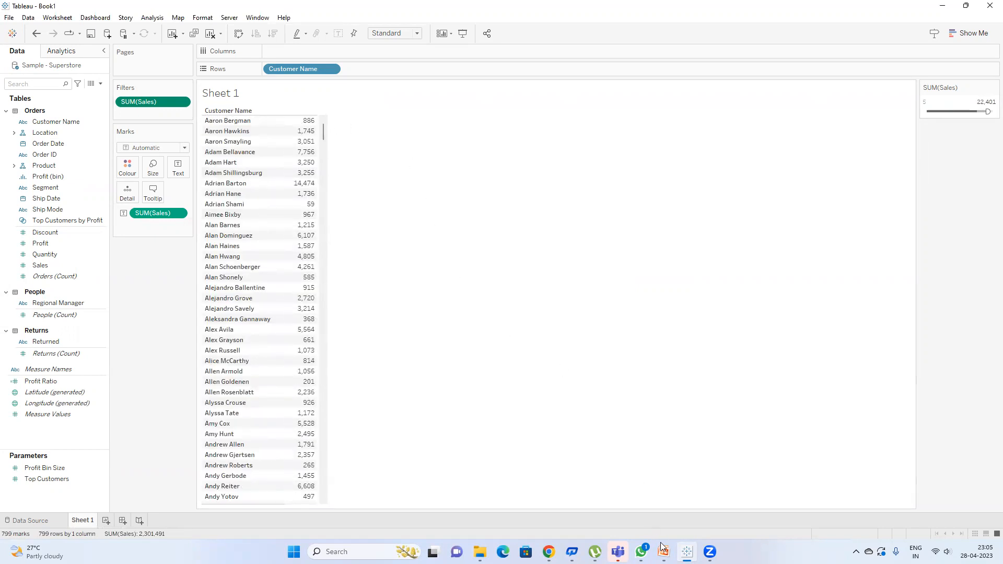
mouse_move(664, 551)
click(716, 499)
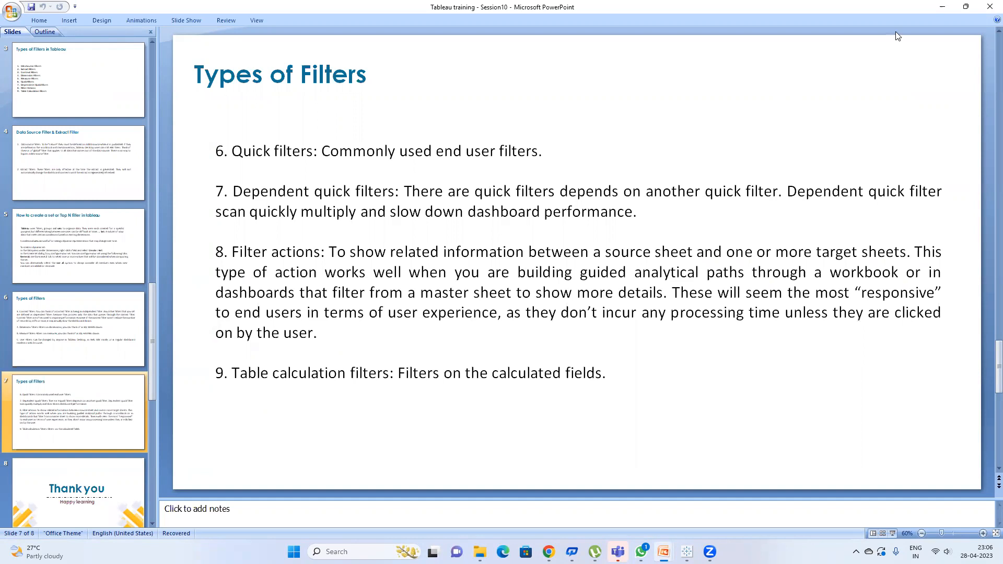
click(941, 7)
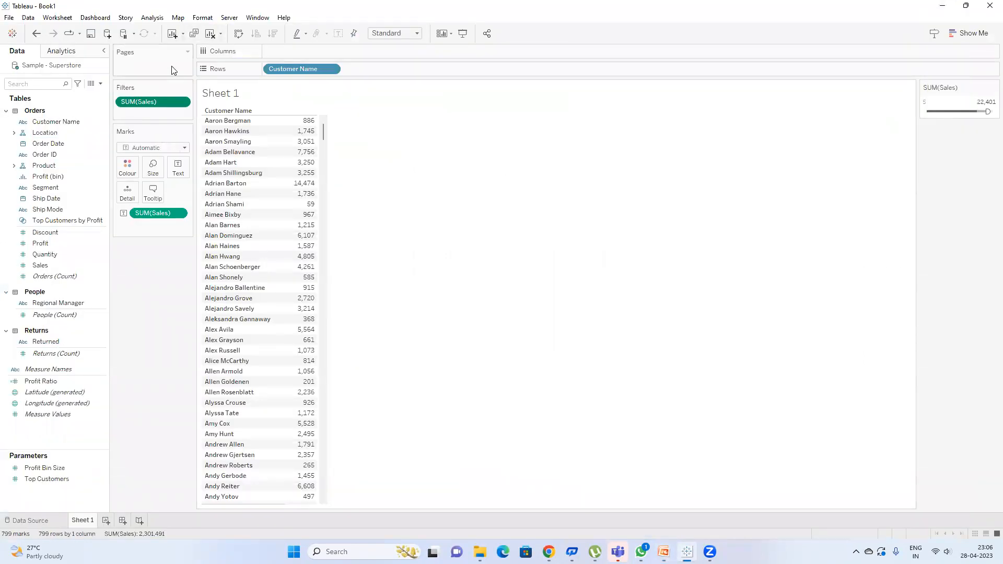
Step: Remove the Sales filter and add a Customer Name filter
drag(153, 101, 425, 193)
drag(57, 122, 159, 99)
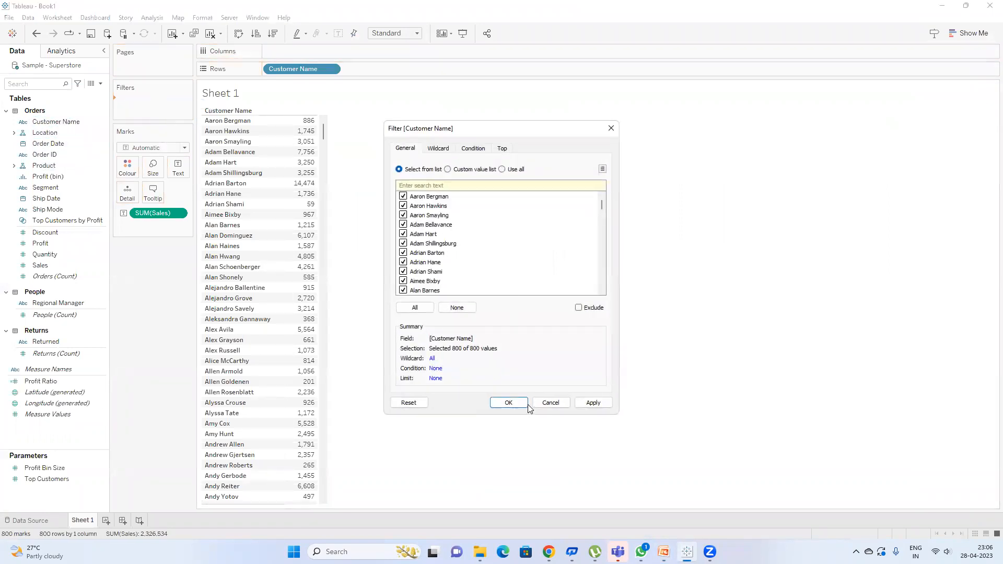
key(Return)
Step: Add a Category filter including all three categories, then create a new blank worksheet
click(67, 188)
click(49, 165)
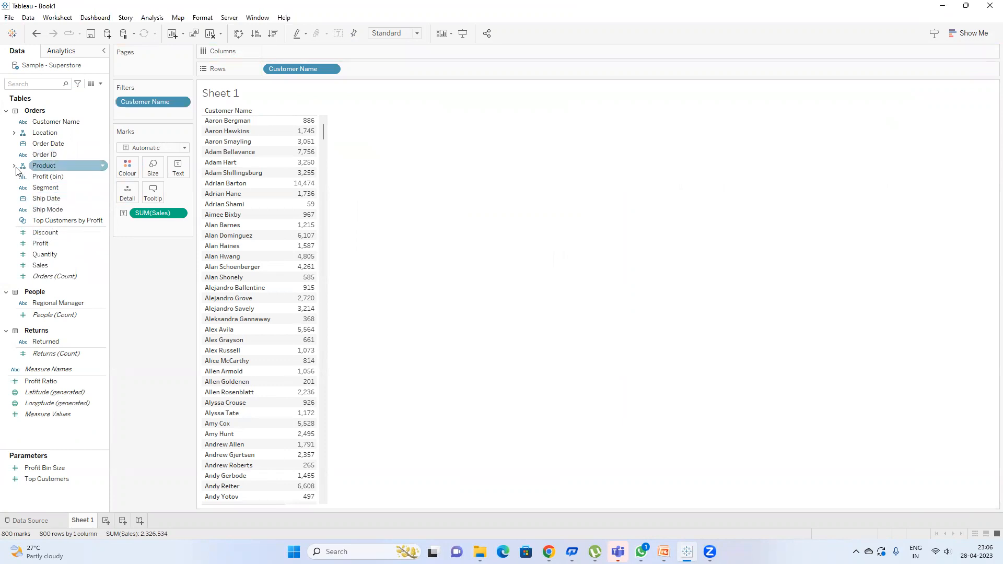
click(14, 166)
click(64, 178)
drag(65, 181, 159, 114)
click(415, 307)
click(507, 403)
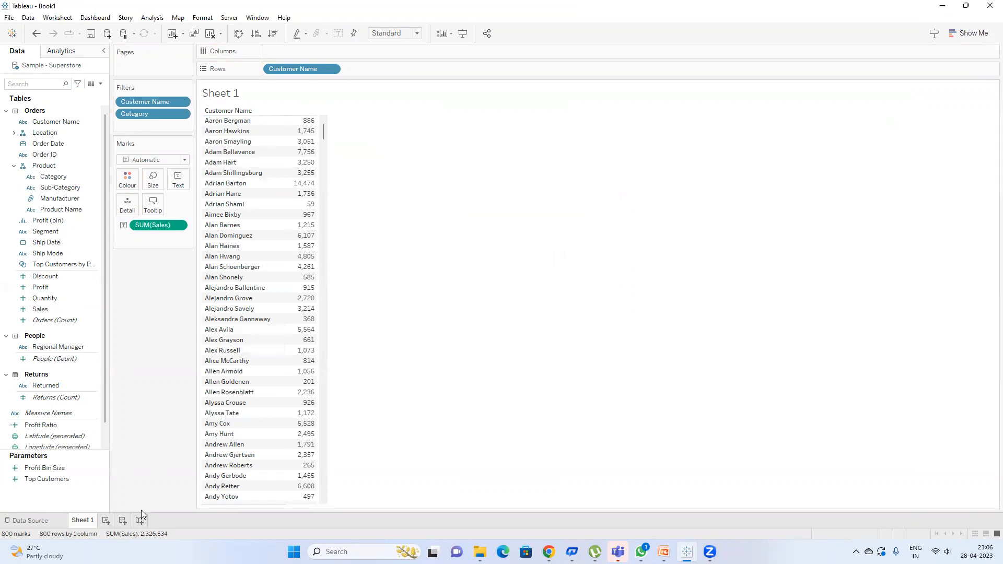
click(105, 520)
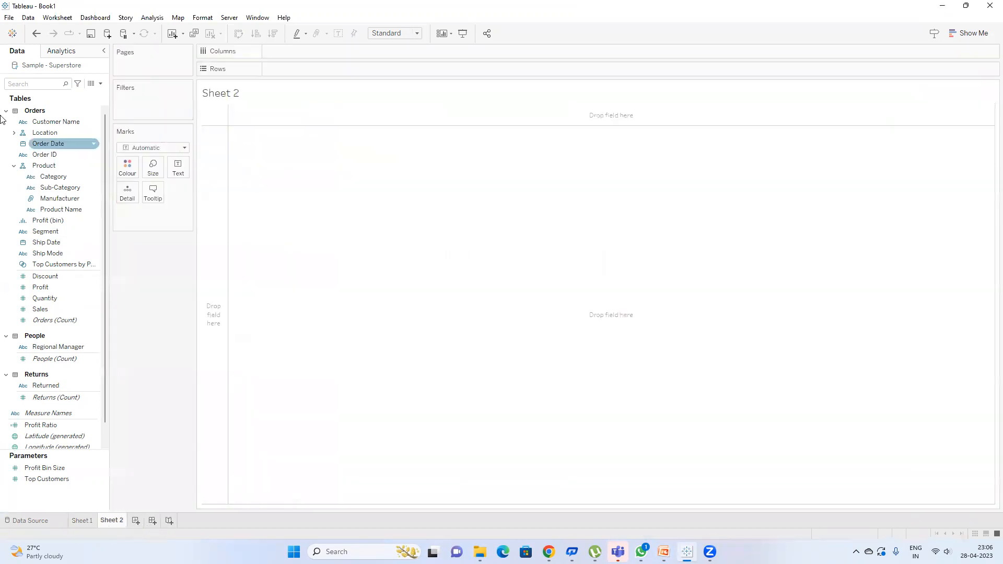
Step: Search 're' and place Region on the Rows shelf of Sheet 2
click(31, 83)
text(re)
click(54, 146)
double_click(86, 150)
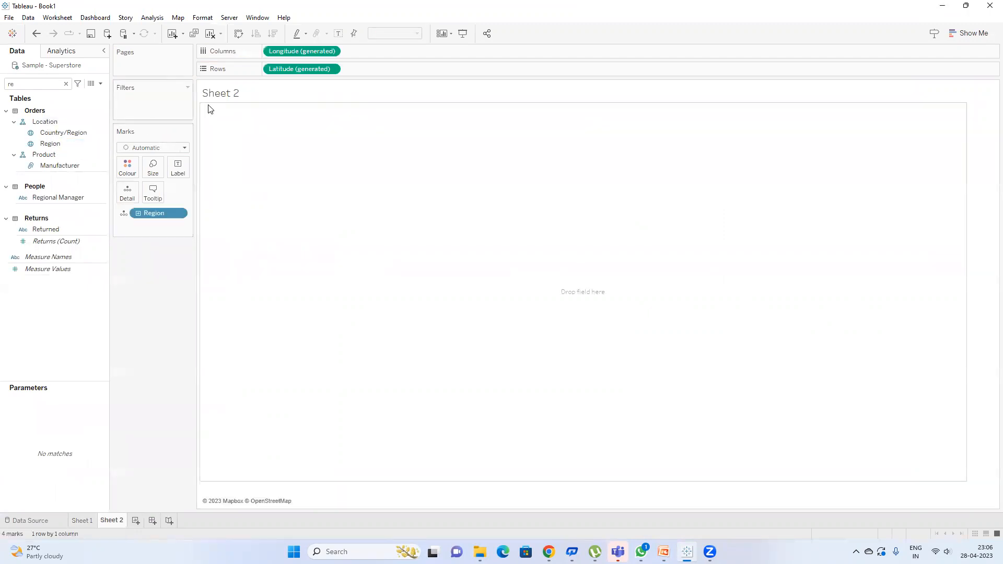
drag(51, 144, 282, 69)
click(55, 147)
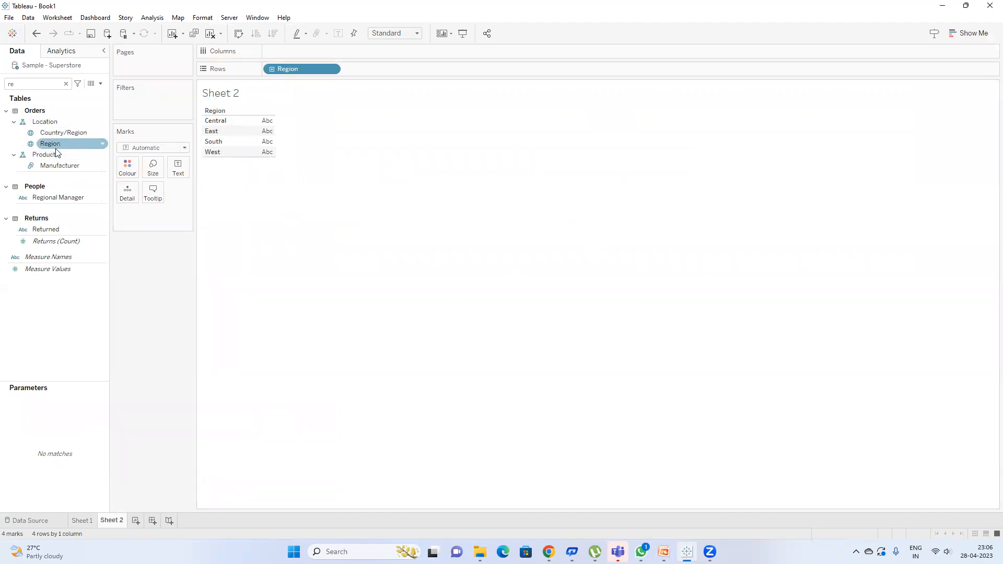
Step: Search 'st' and add State/Province rows beneath each Region, listing 59 states
double_click(49, 85)
text(st)
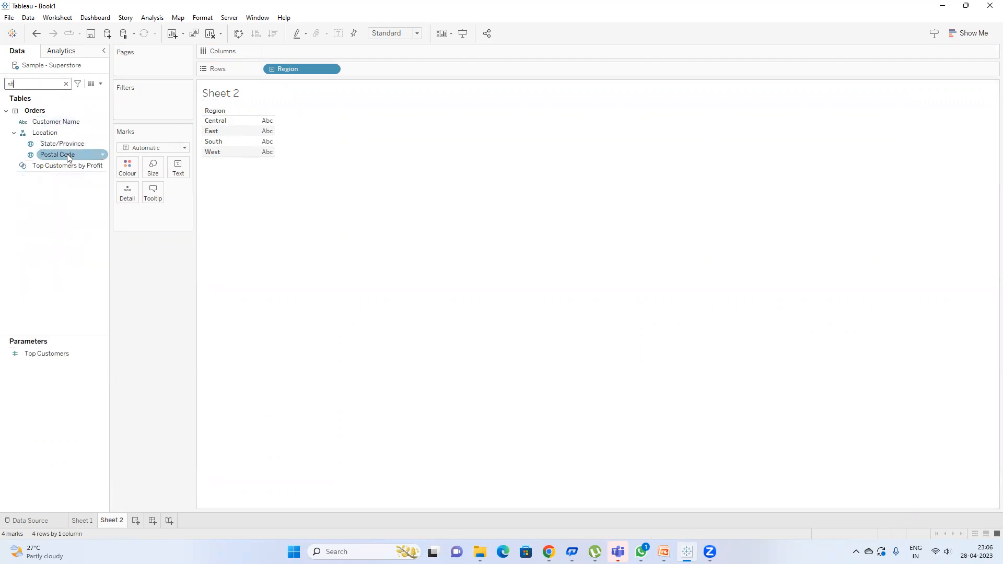
drag(68, 147, 376, 71)
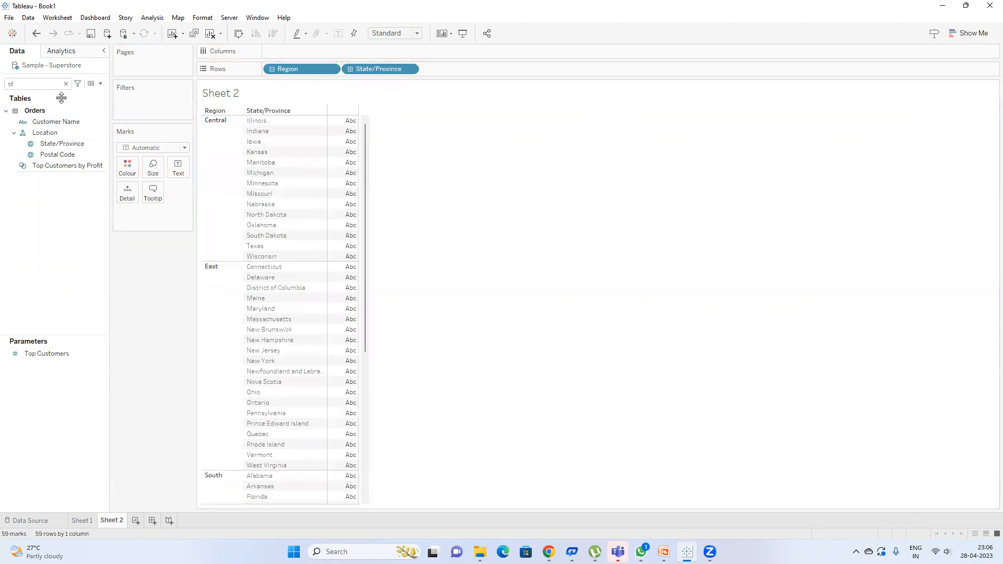
drag(62, 144, 146, 106)
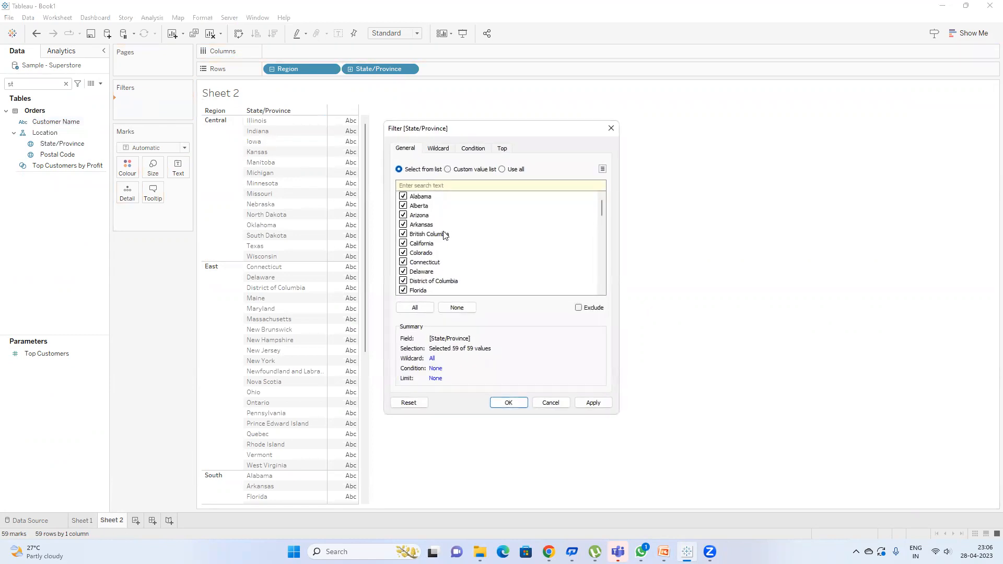
Step: Set the State/Province filter to Top 5 by Sales (Sum)
click(503, 150)
click(414, 177)
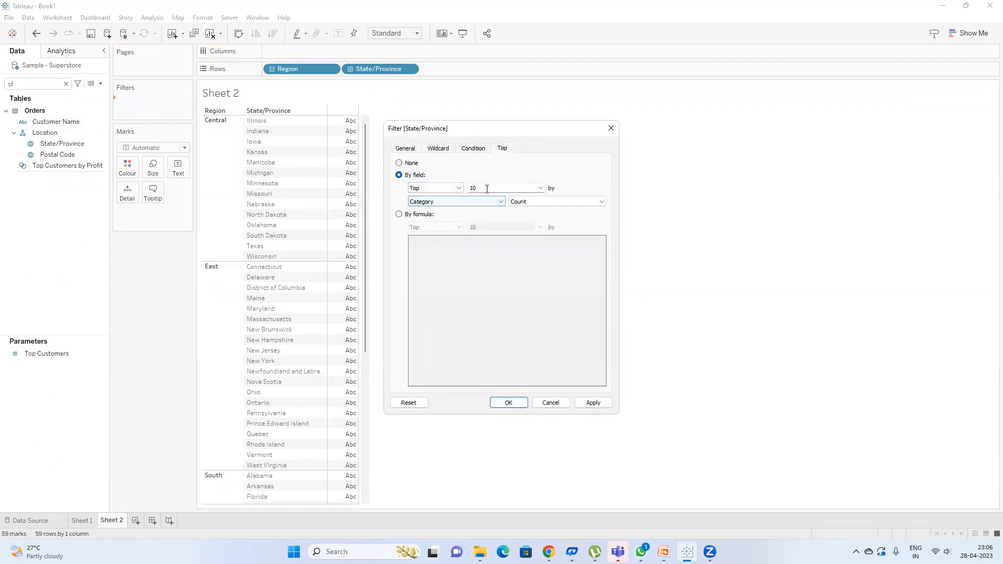
text(5)
click(436, 202)
text(sa)
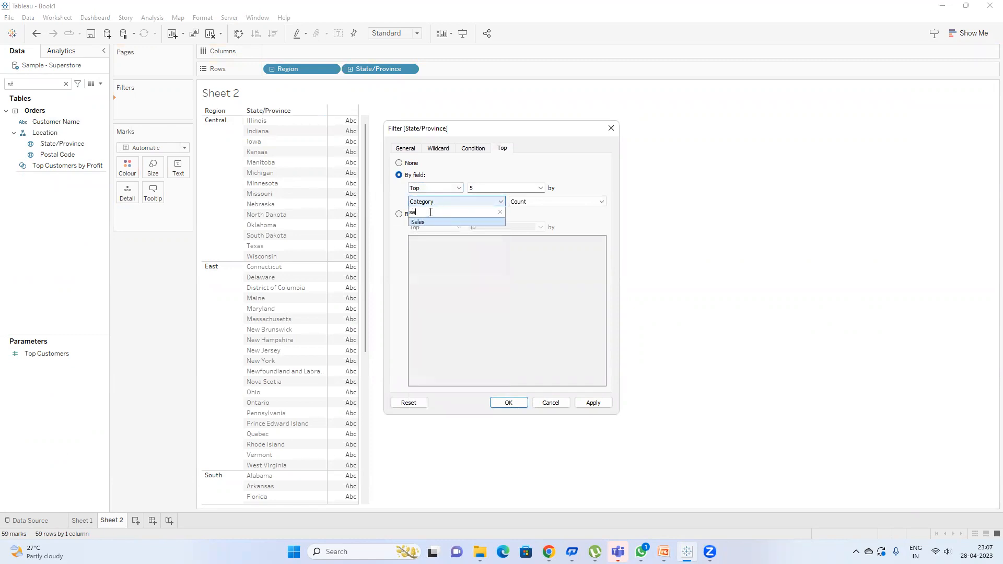
click(467, 222)
click(523, 402)
Step: Search 'sa' and add SUM(Sales) to each Region and State/Province row
double_click(54, 85)
text(sa)
double_click(66, 129)
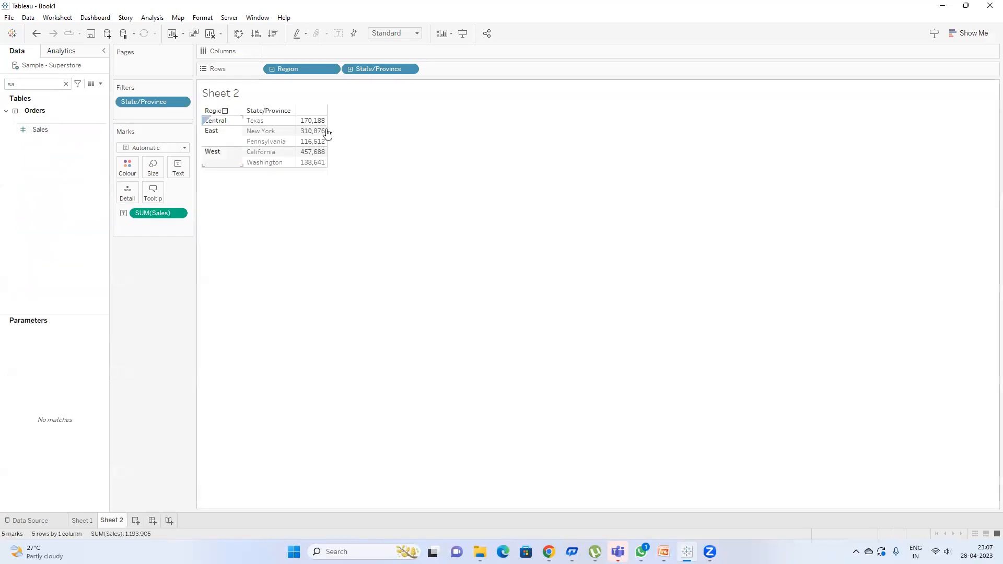
double_click(52, 83)
Step: Add Region to Filters with all four regions included
text(re)
drag(50, 144, 156, 110)
click(418, 307)
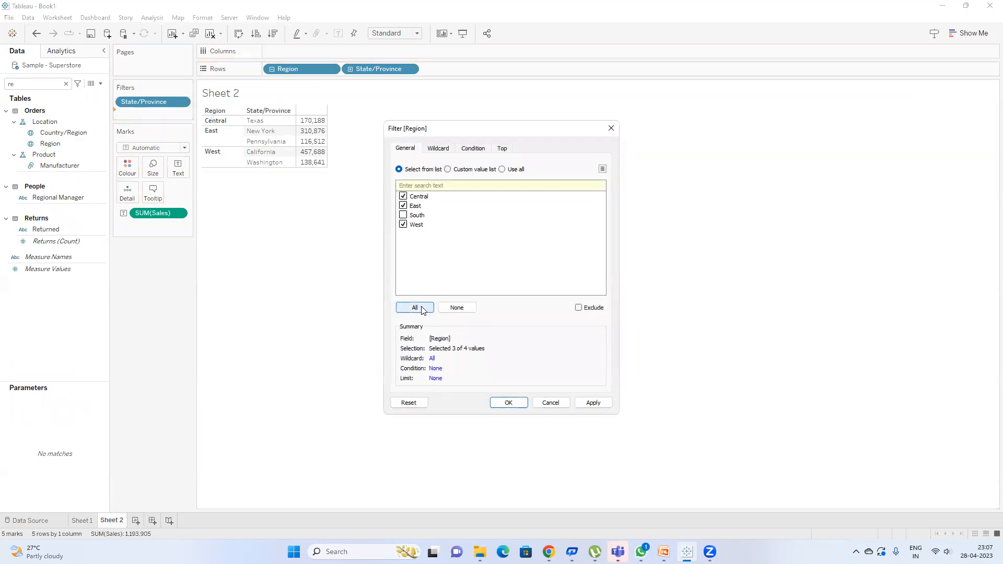
click(509, 402)
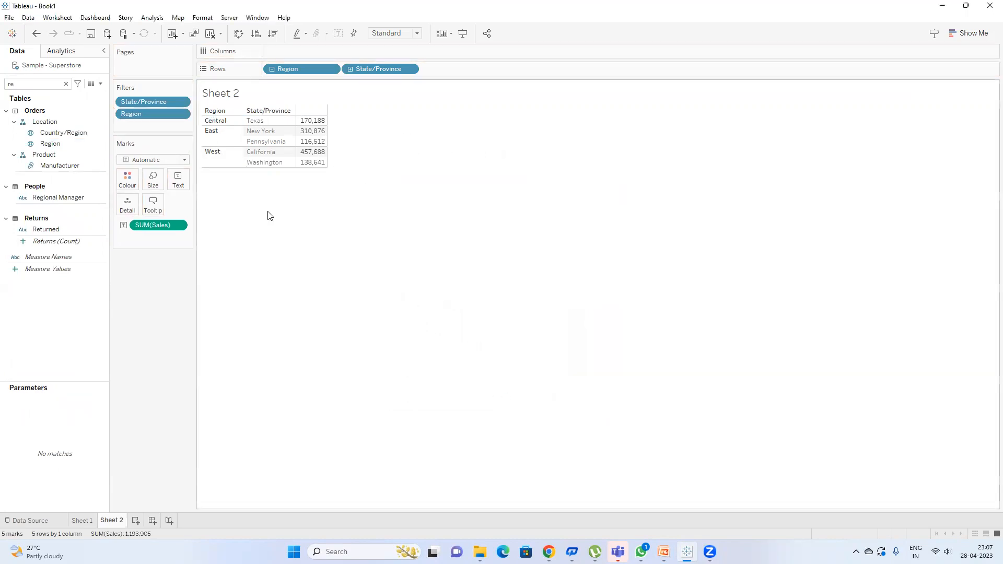
Step: Show the Region filter card and test it by unchecking and rechecking West and East
right_click(149, 114)
click(195, 147)
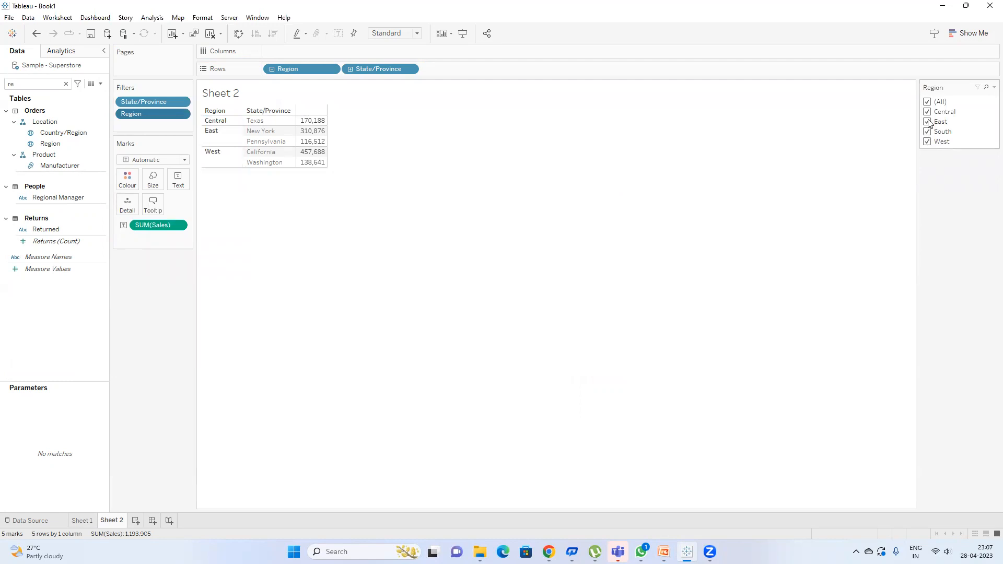
click(928, 142)
click(927, 122)
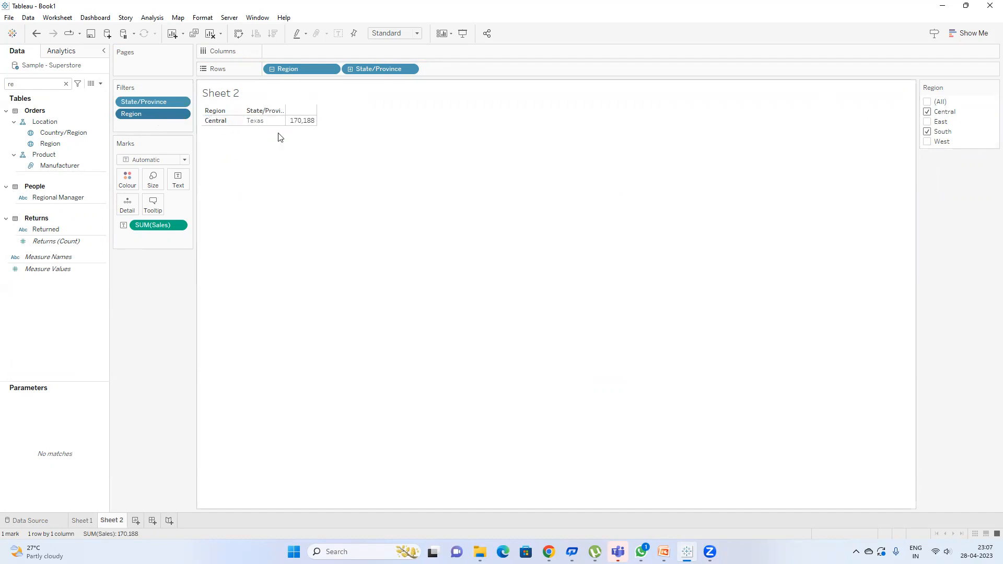
click(928, 142)
click(928, 121)
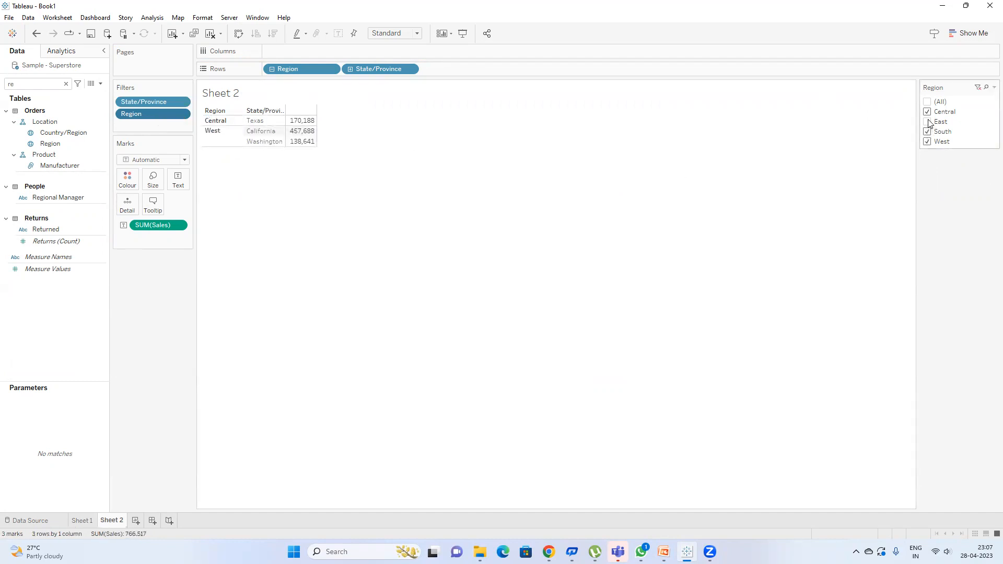
Step: Add the Region filter to context, test it with Central and East, then restore (All)
right_click(154, 119)
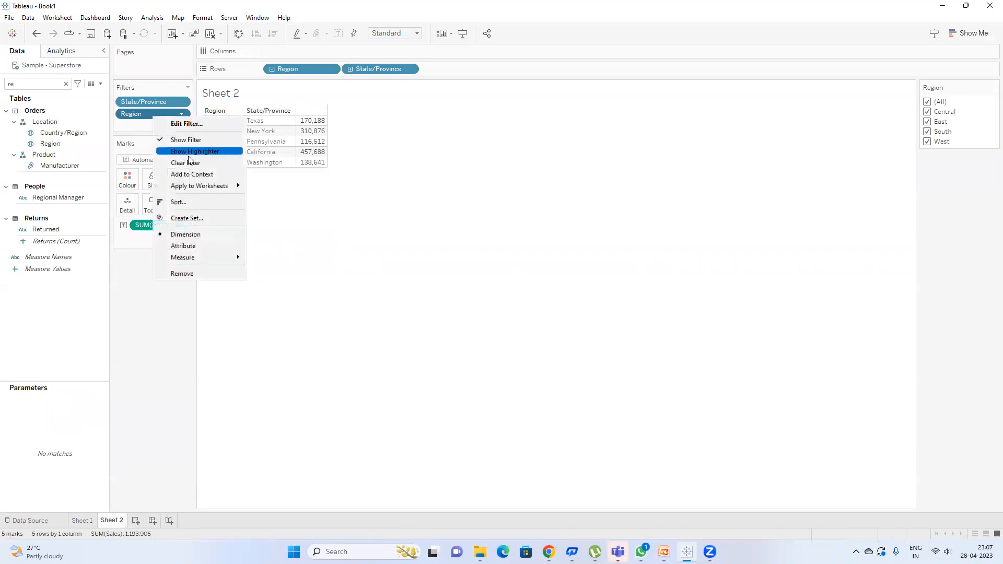
click(211, 174)
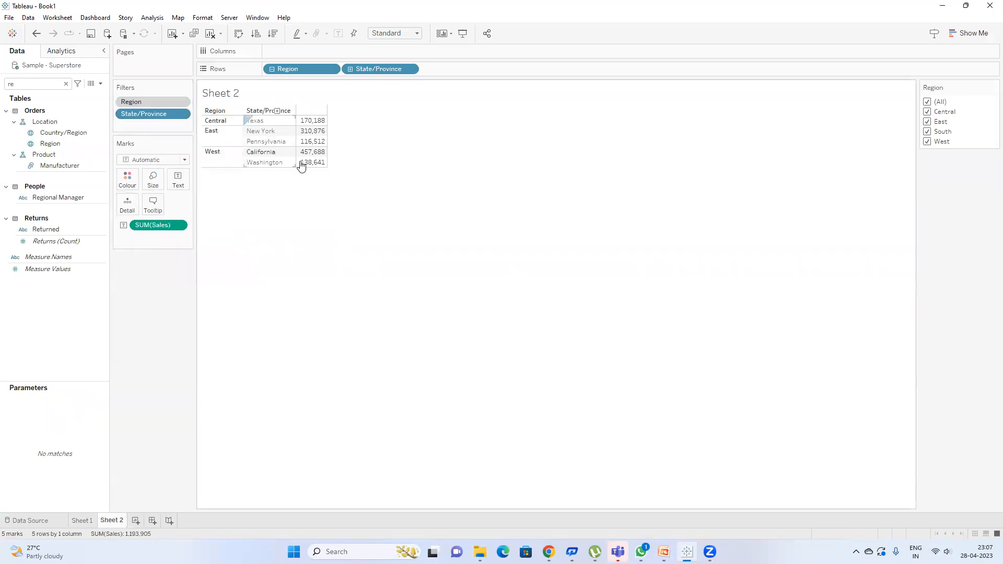
click(927, 102)
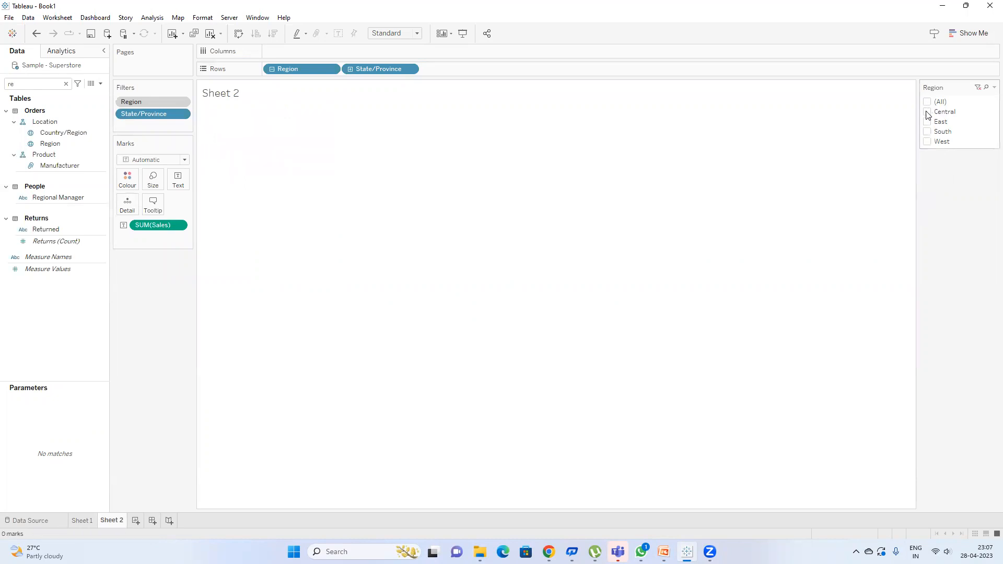
click(928, 111)
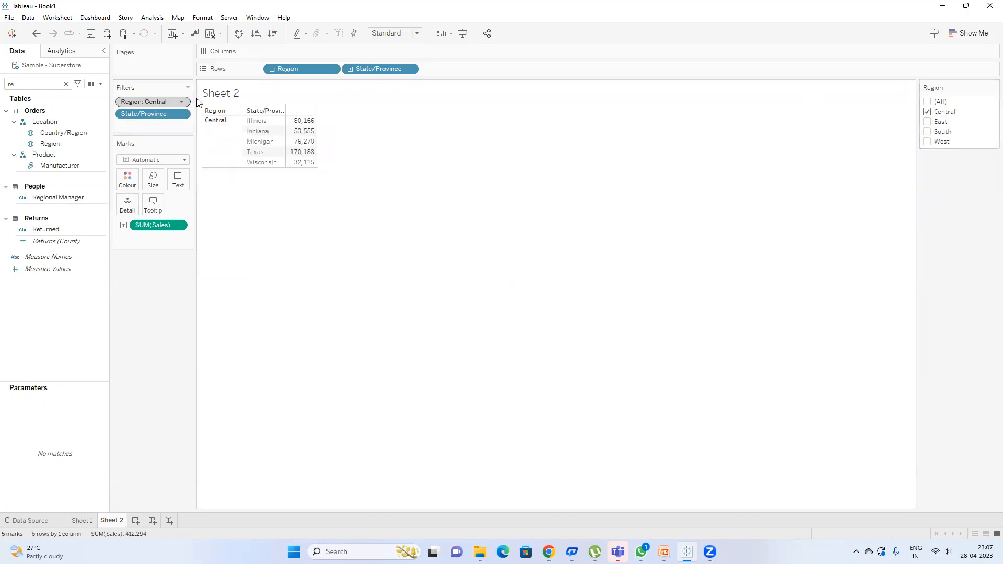
click(928, 121)
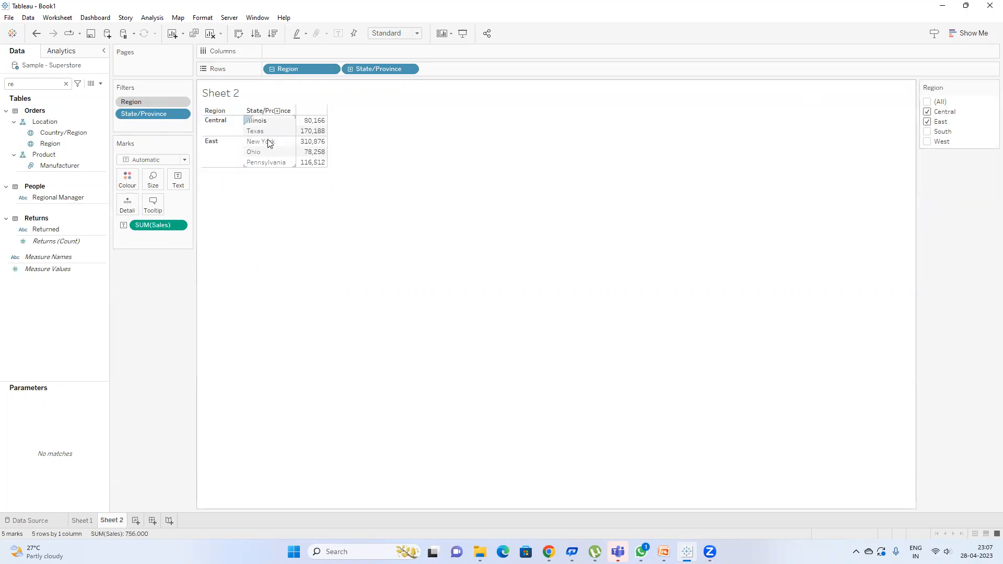
click(928, 102)
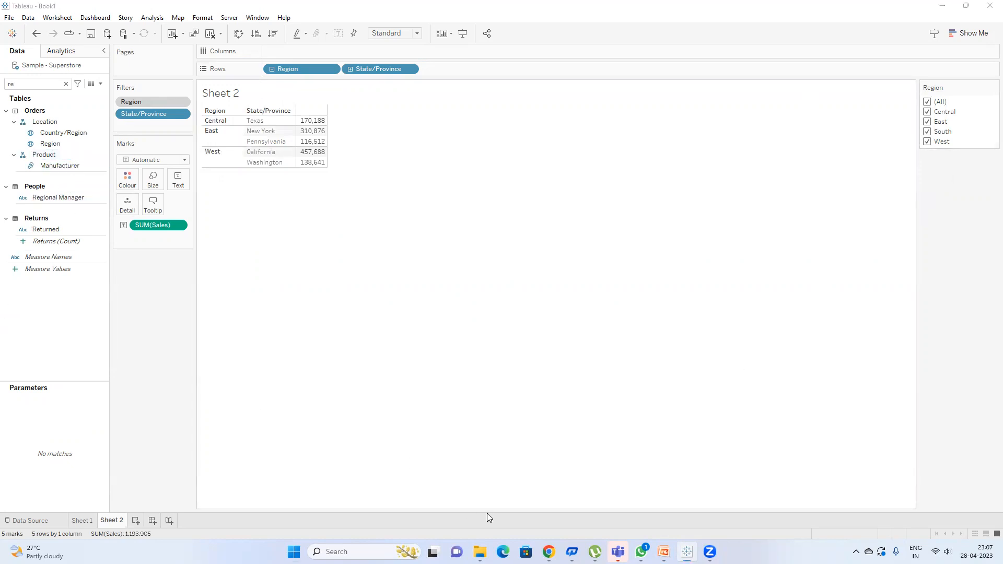
Step: Launch Notepad from the Windows search
key(super)
text(nor)
key(BackSpace)
key(BackSpace)
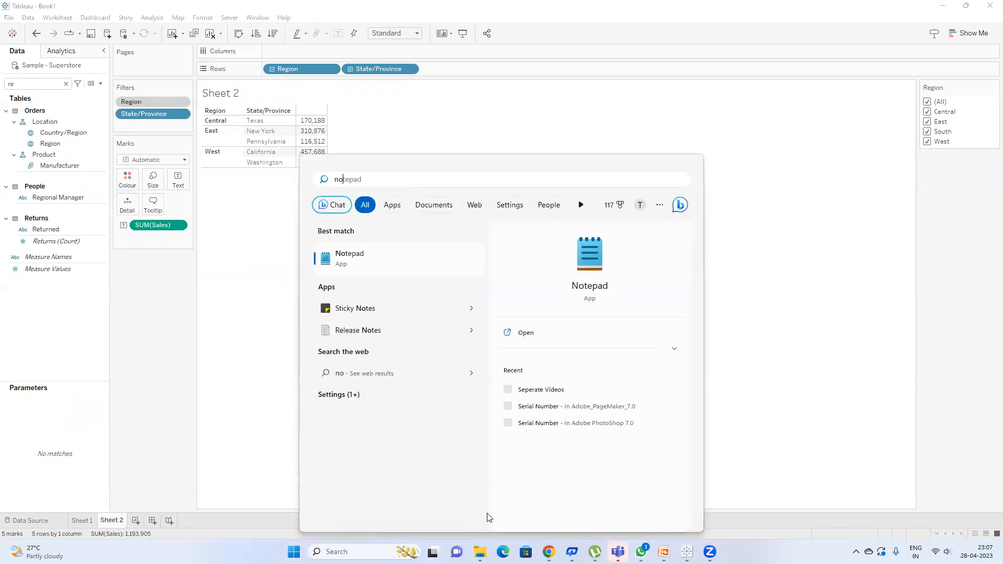
key(Return)
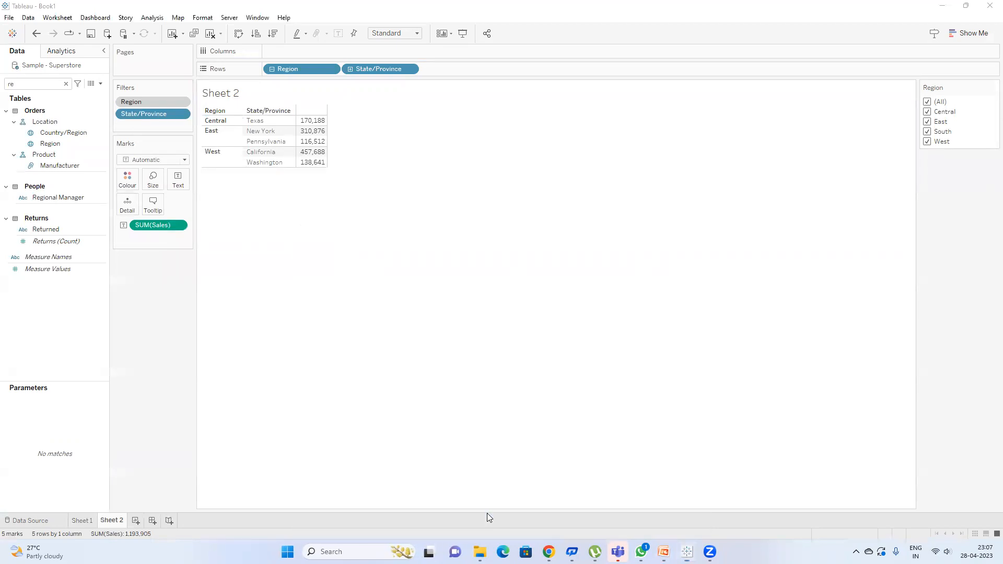
Step: Note that dimension and other traditional filters are dependent filters, start a new line, and return to Tableau
text(dime)
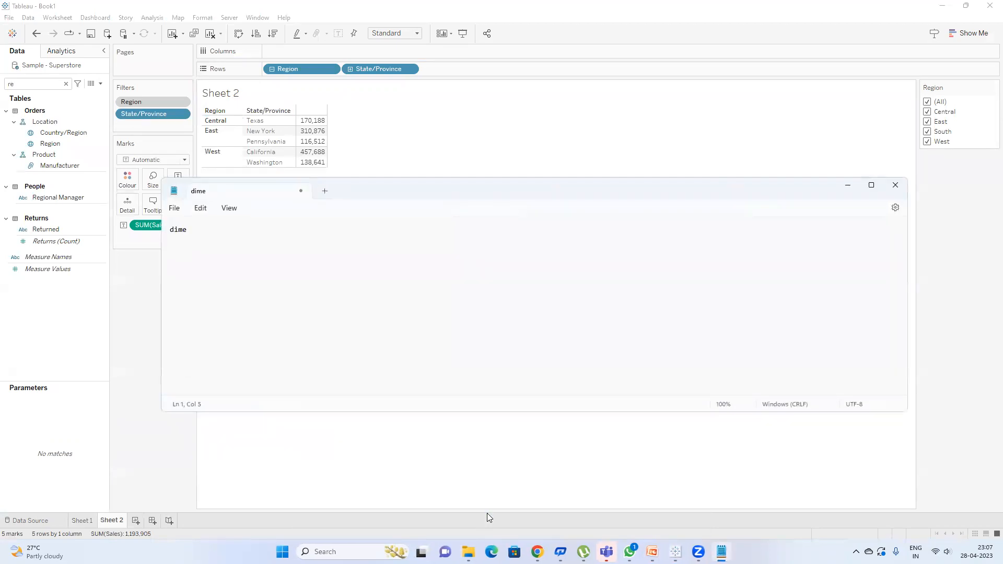
text(sniion flters or othe)
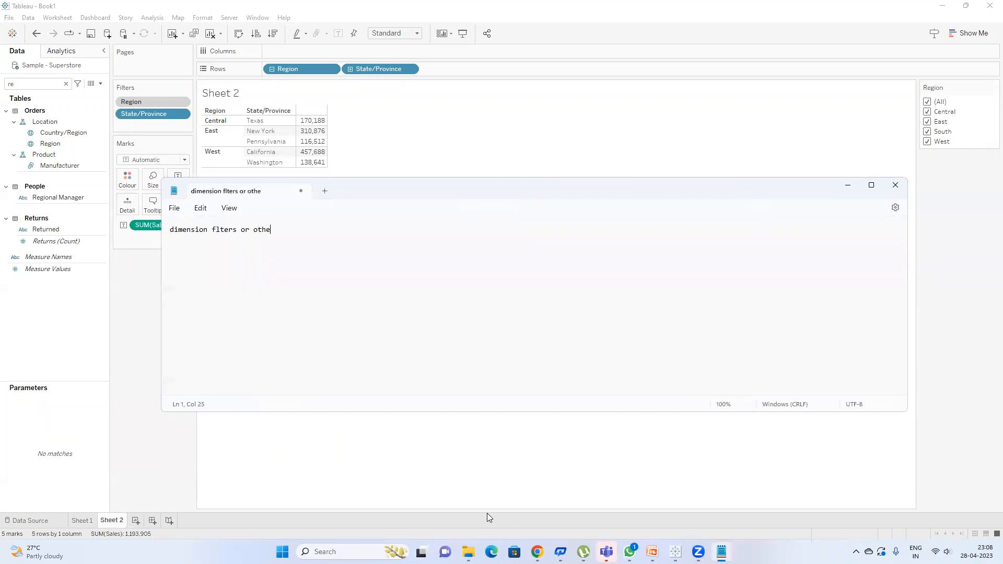
text(r traditional filters are dependent)
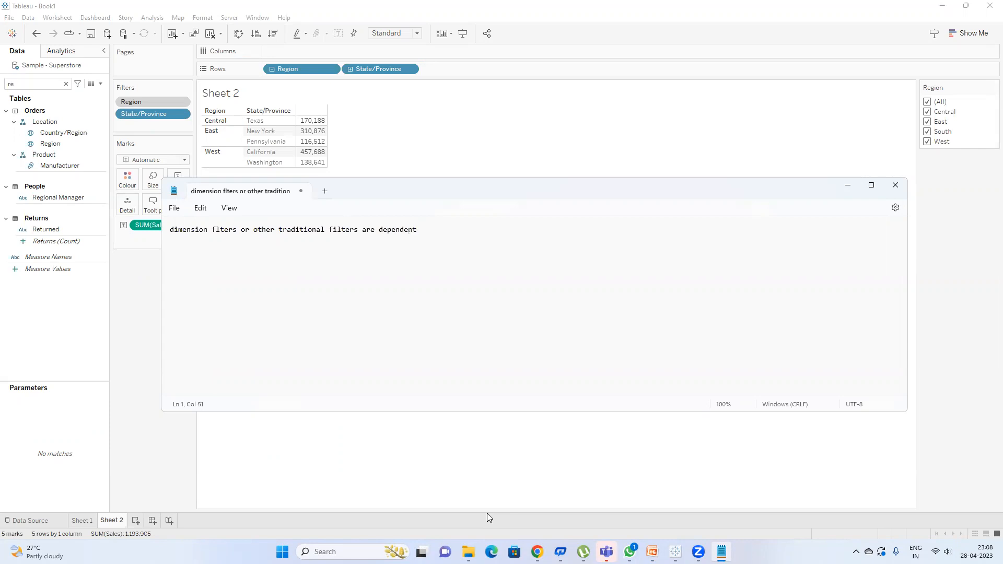
text( filters)
key(Return)
text(In)
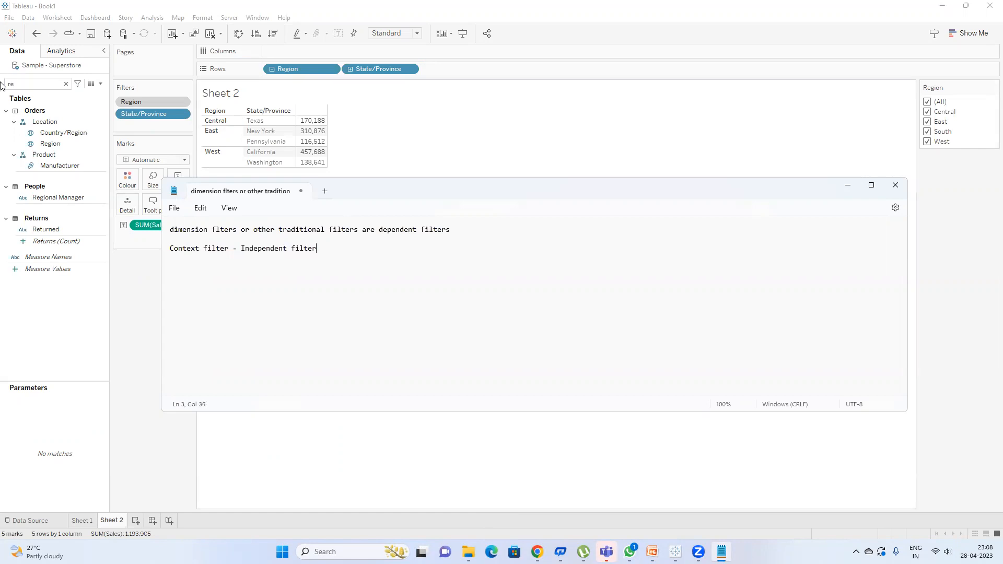
click(577, 150)
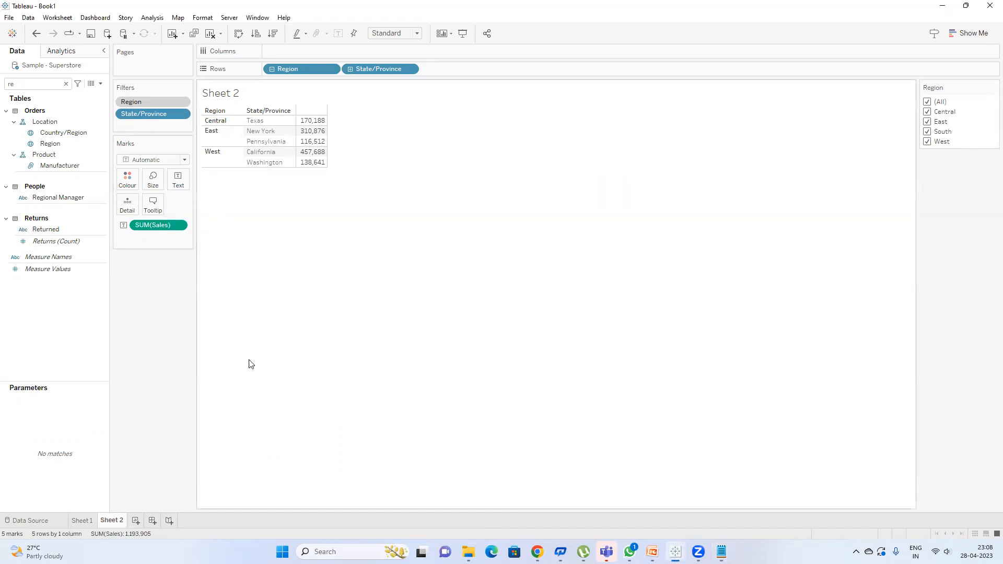
Step: Switch to the Session10 'Types of Filters' slide and highlight the start of point 8, Filter actions
mouse_move(652, 552)
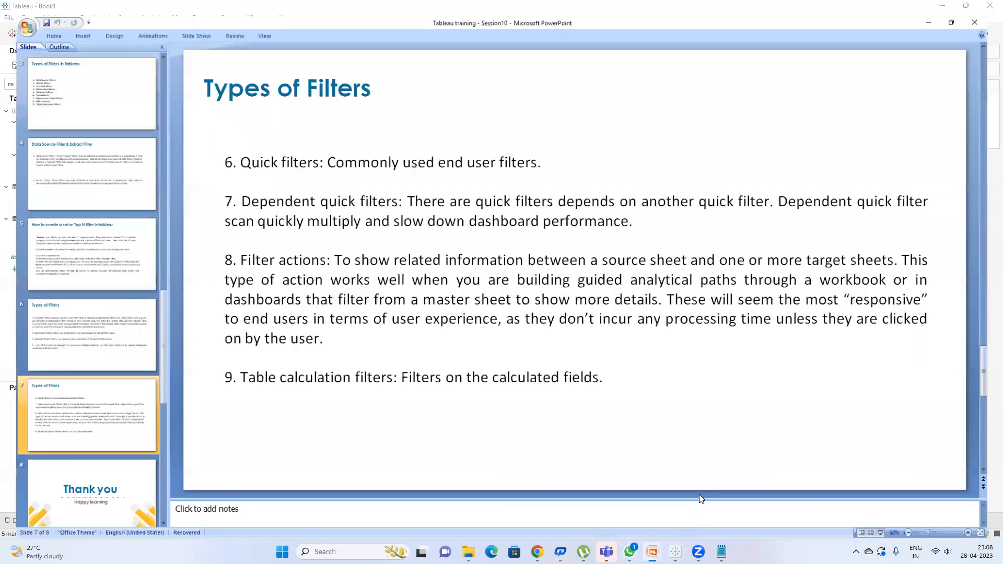
click(699, 495)
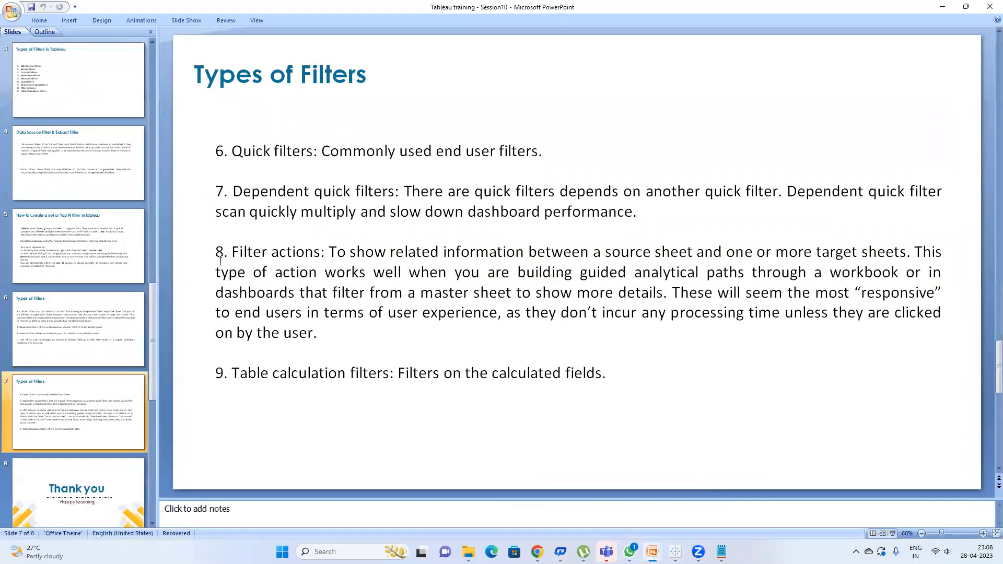
drag(227, 251, 274, 273)
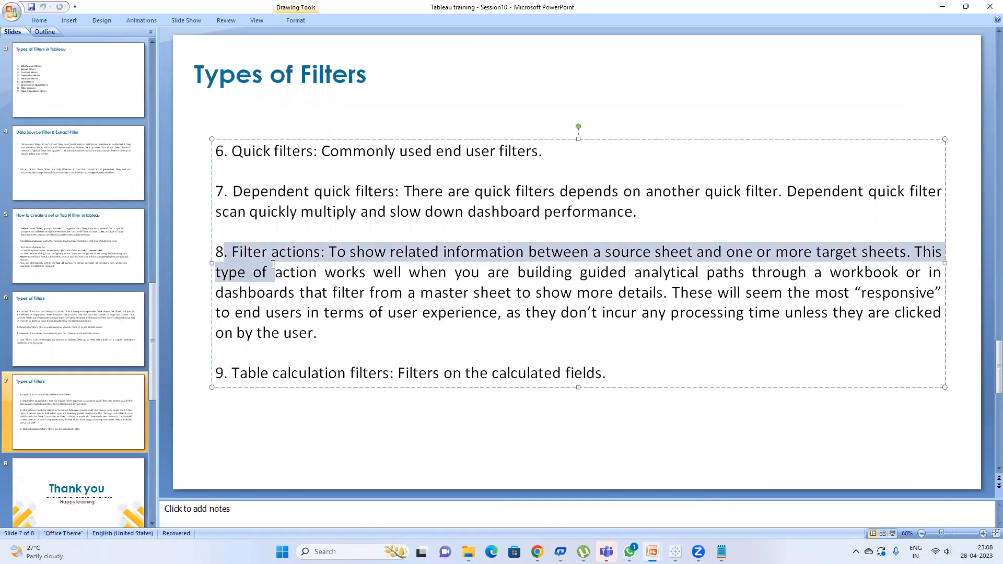
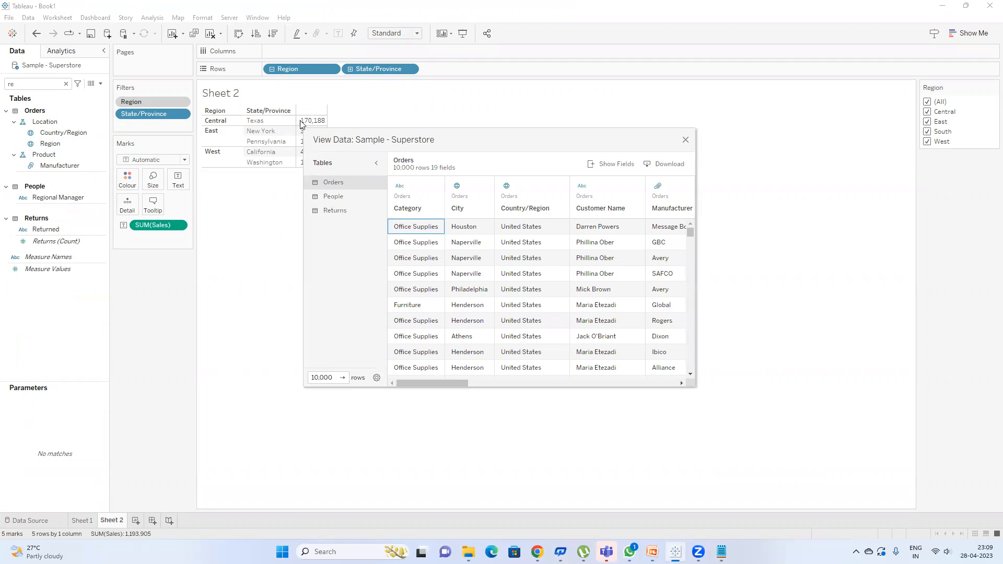
Step: Enlarge the View Data window and scroll across the Superstore Orders columns
drag(309, 128, 110, 18)
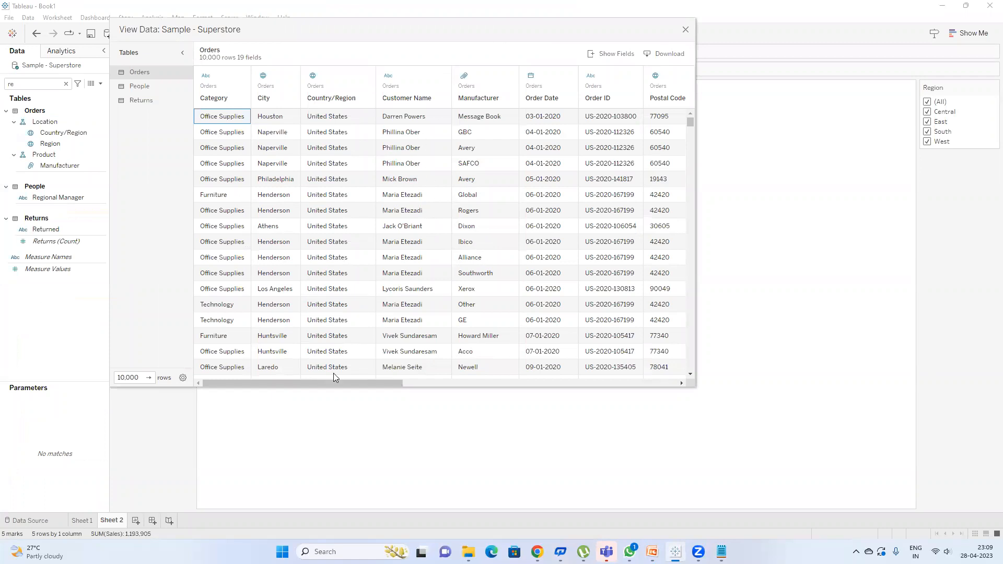
drag(330, 384, 386, 386)
scroll(491, 398, right, 5)
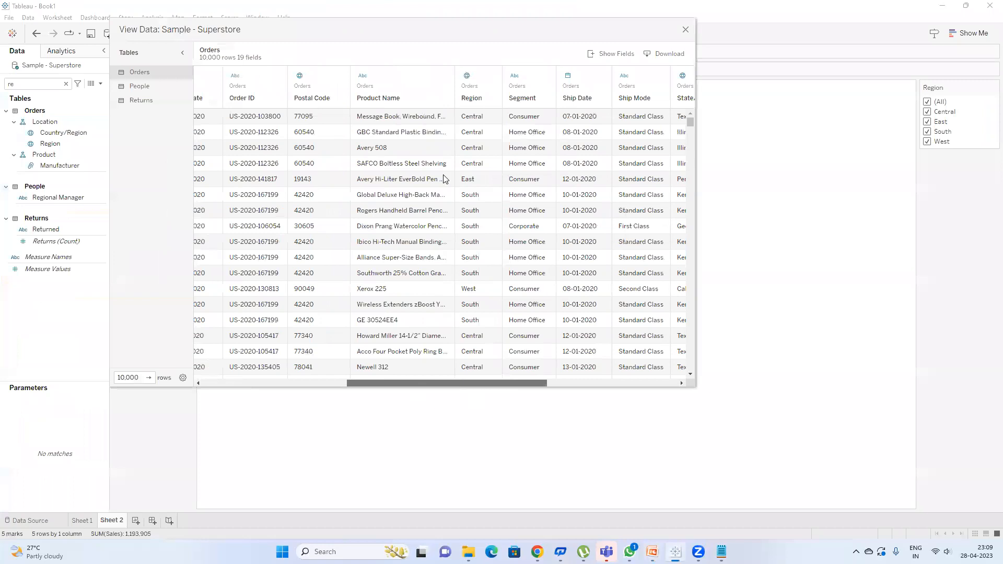
click(404, 119)
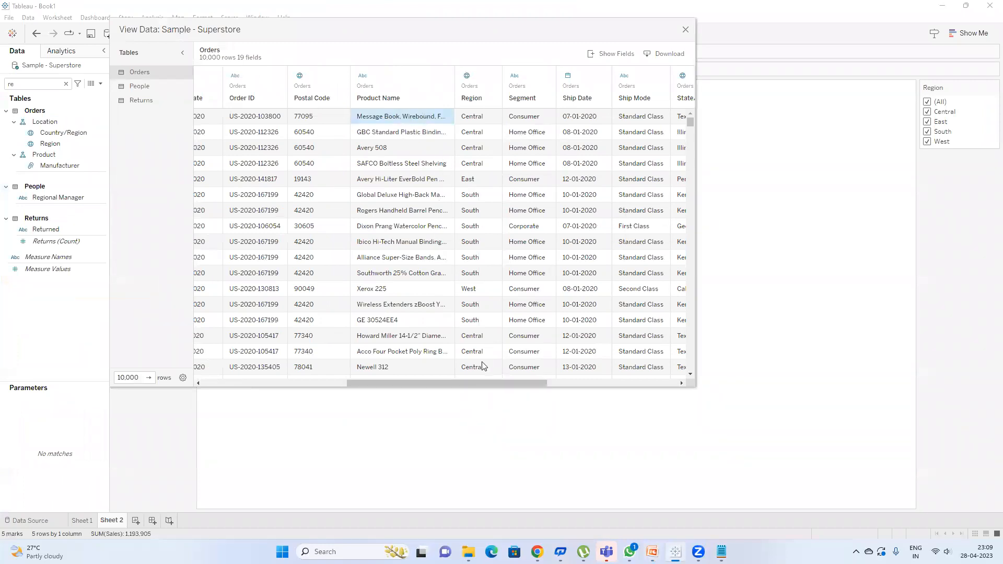
drag(438, 385, 363, 384)
Step: Inspect first-row Customer Name, Manufacturer and Product Name values, then close the data viewer
click(247, 116)
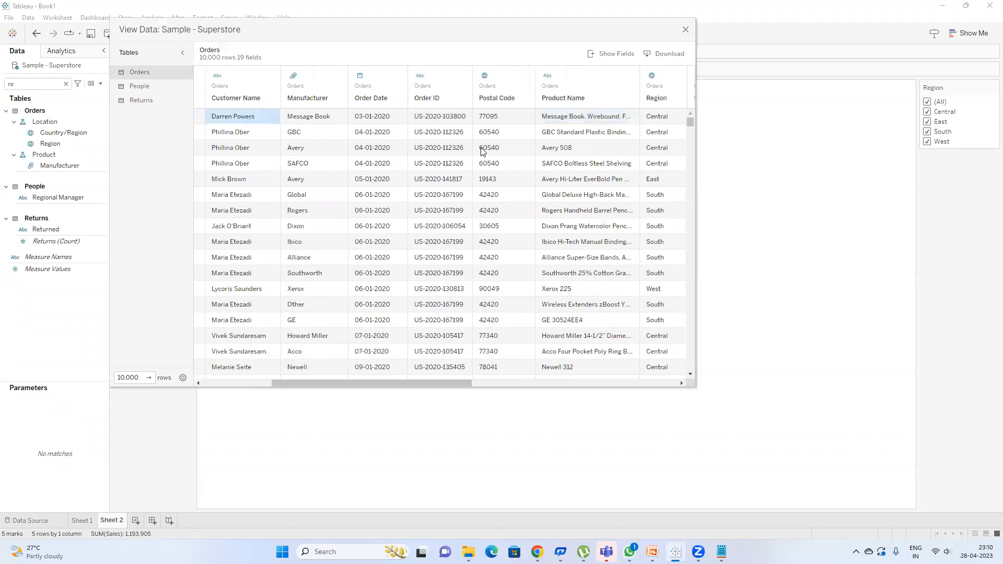
click(330, 119)
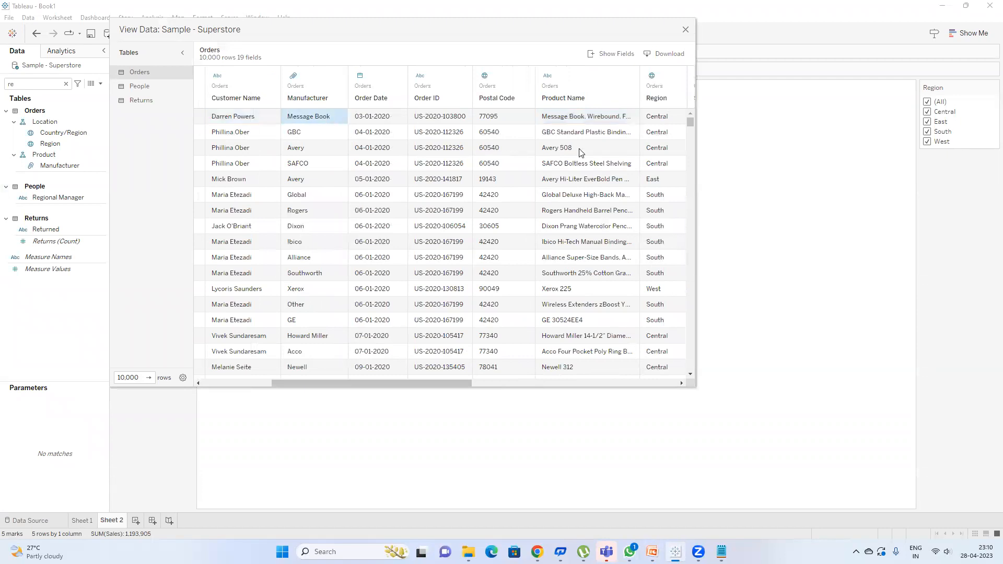
click(593, 122)
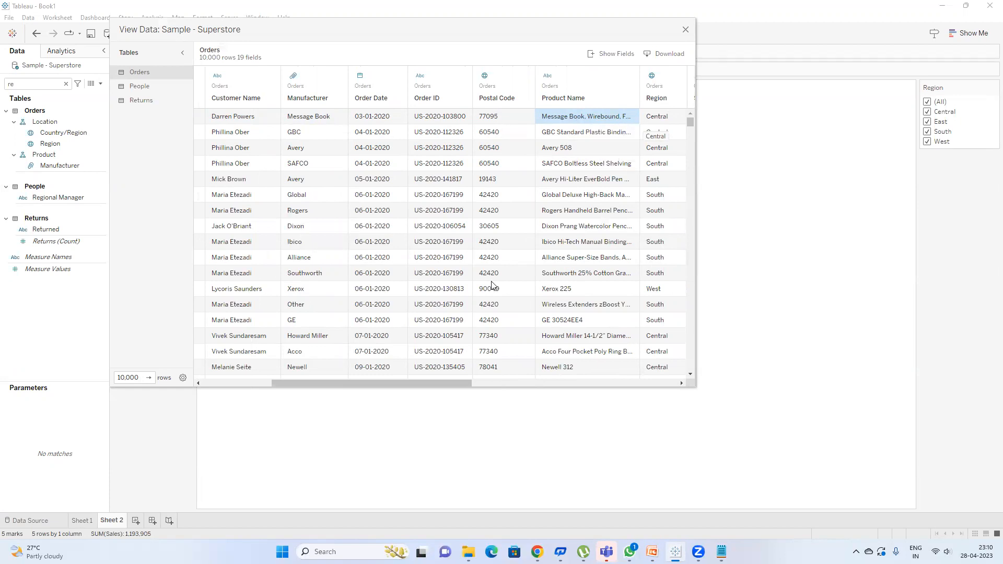
drag(425, 385, 572, 390)
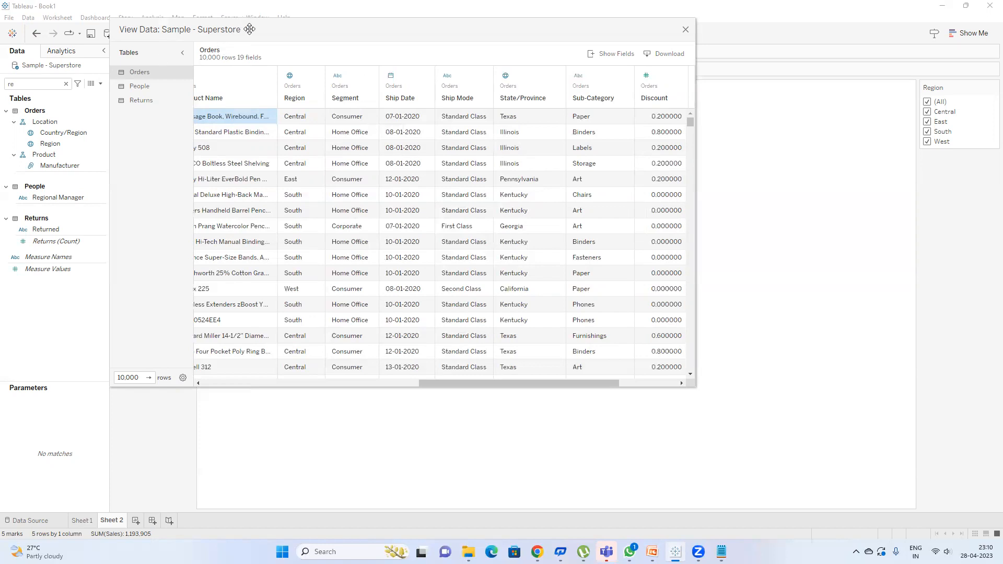
drag(245, 28, 219, 142)
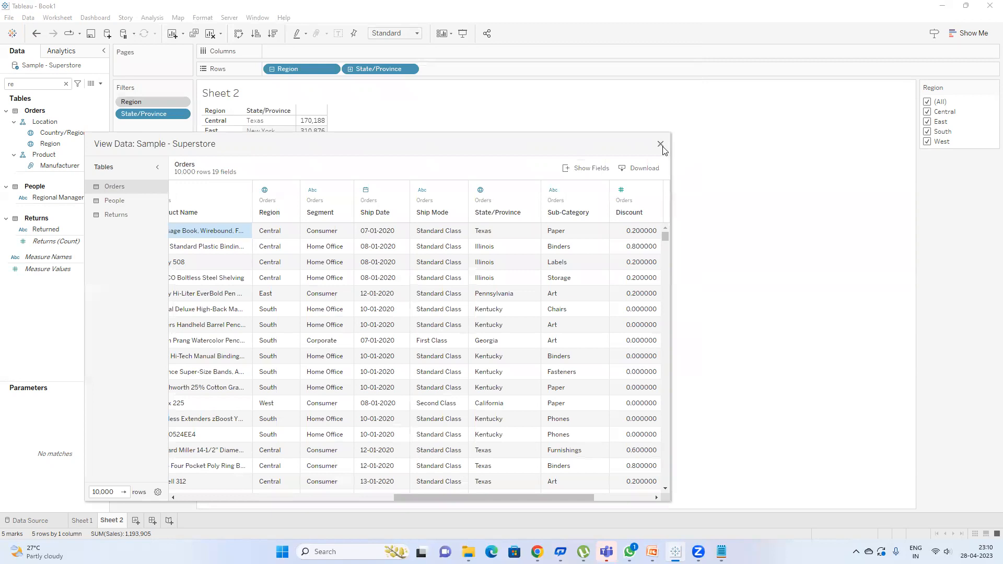
click(661, 144)
Step: Review the 'How to create a Filter Action' slide in PowerPoint, then minimize it back to Tableau
click(649, 497)
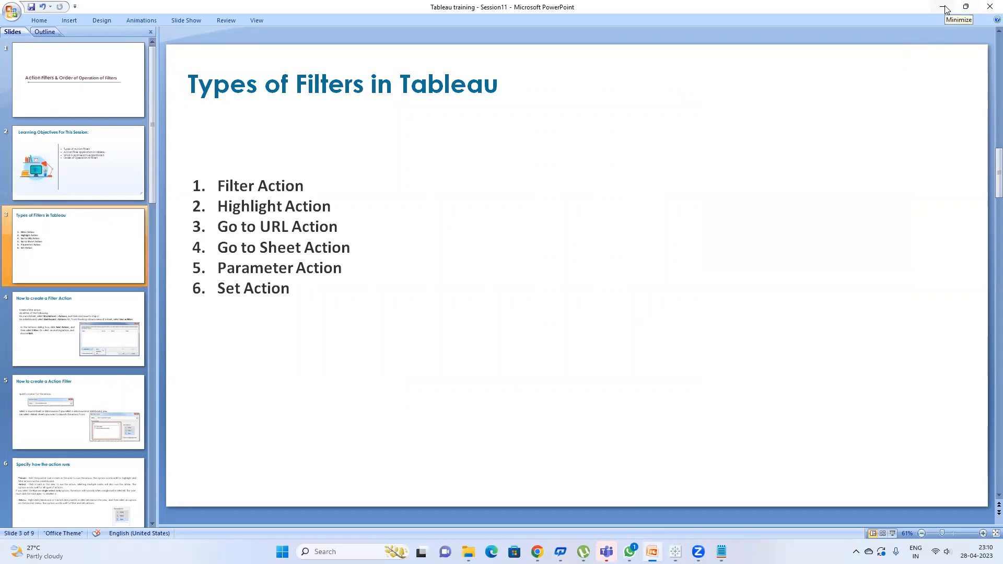
click(94, 341)
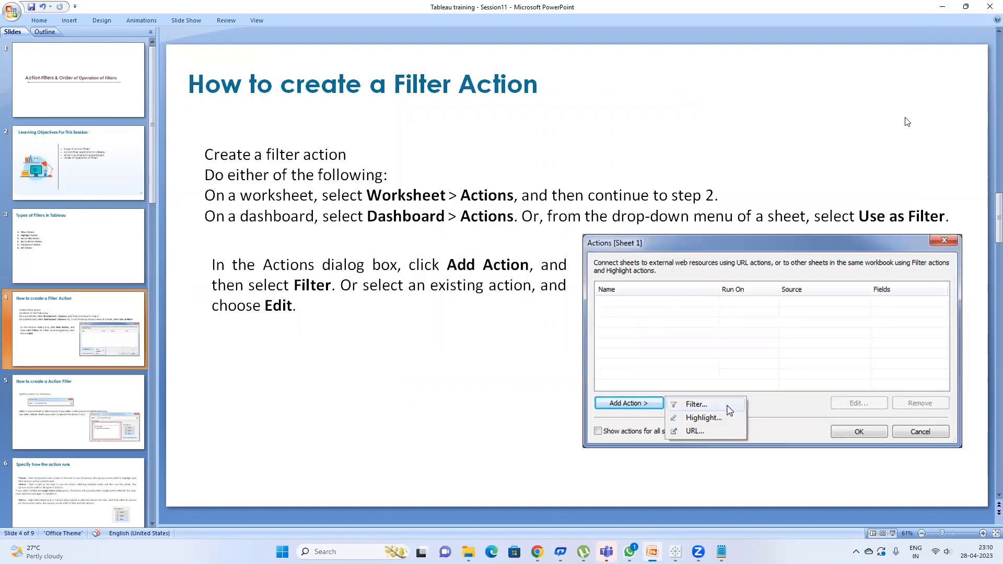
click(944, 8)
click(47, 166)
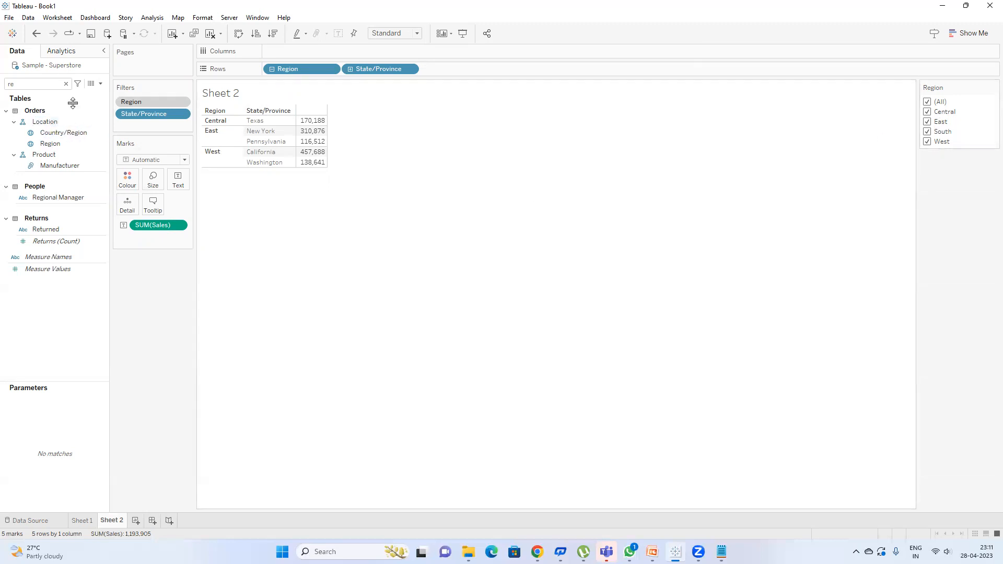
click(91, 83)
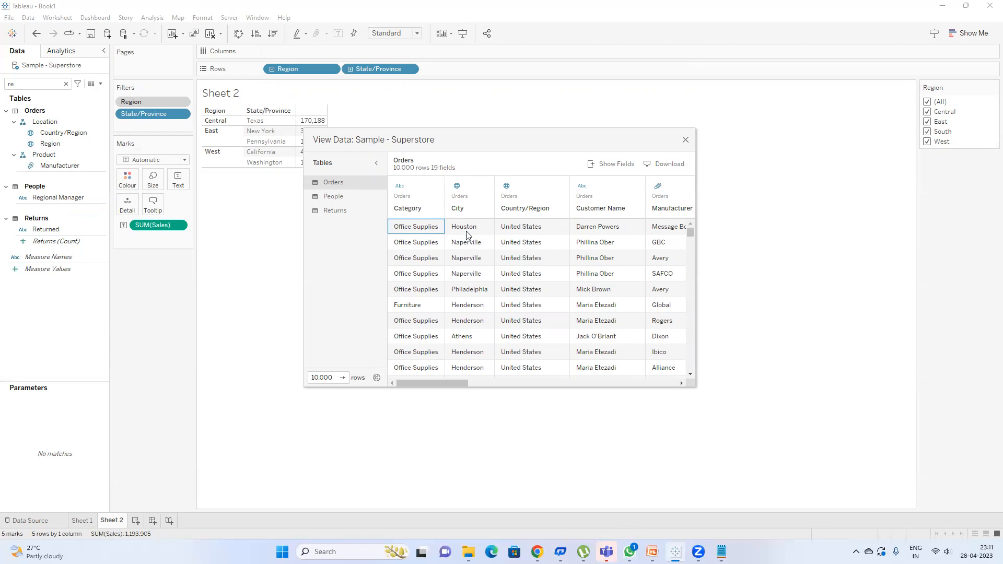
click(685, 141)
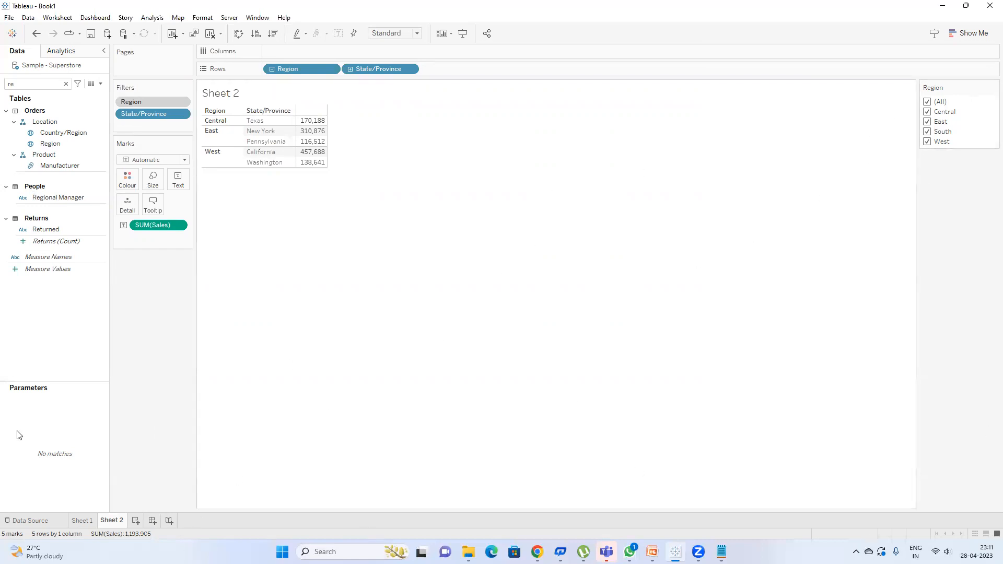
Step: On a new worksheet, map State/Province with circles sized by Sales
click(135, 522)
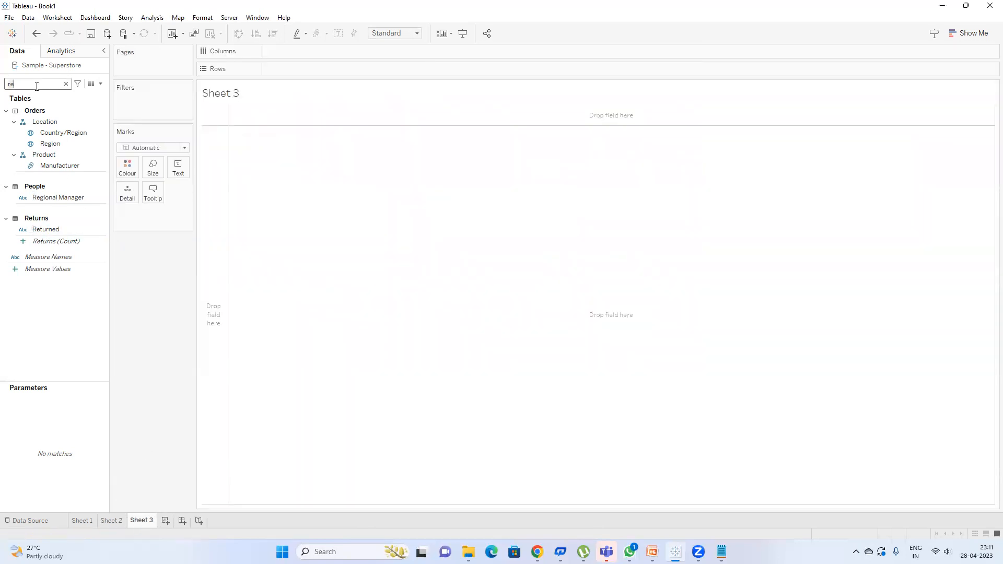
key(BackSpace)
key(BackSpace)
text(sta)
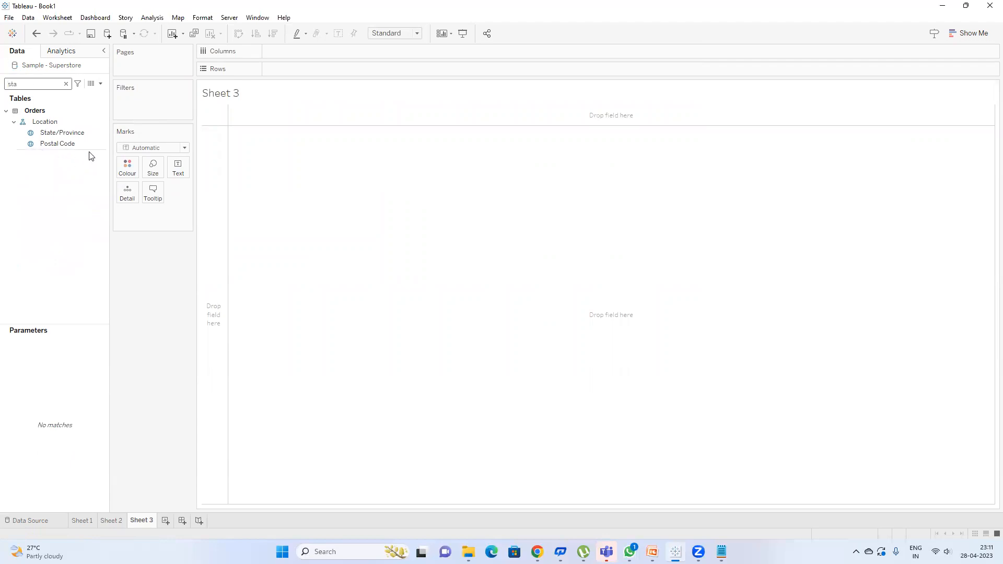
double_click(73, 132)
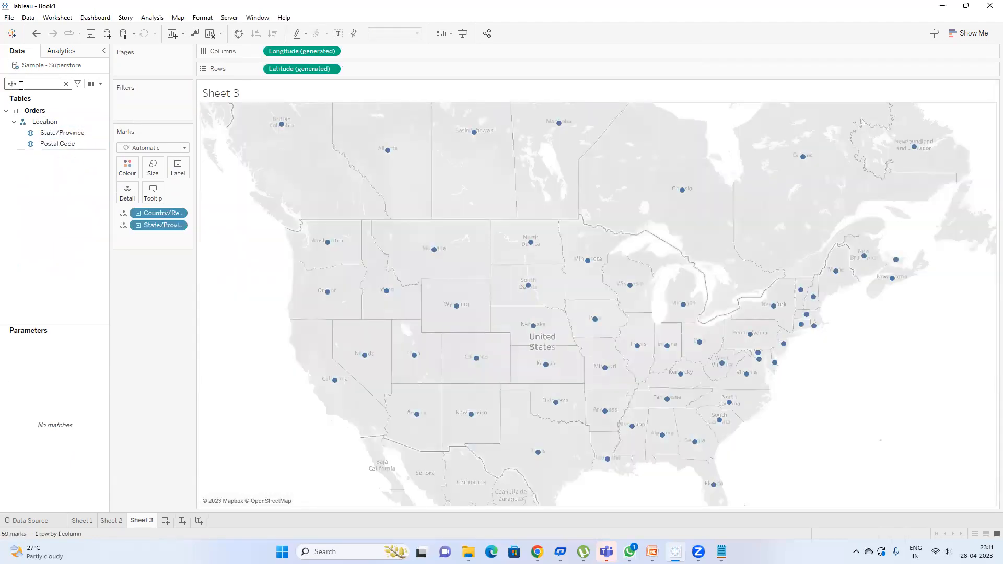
key(BackSpace)
key(BackSpace)
text(a)
double_click(39, 129)
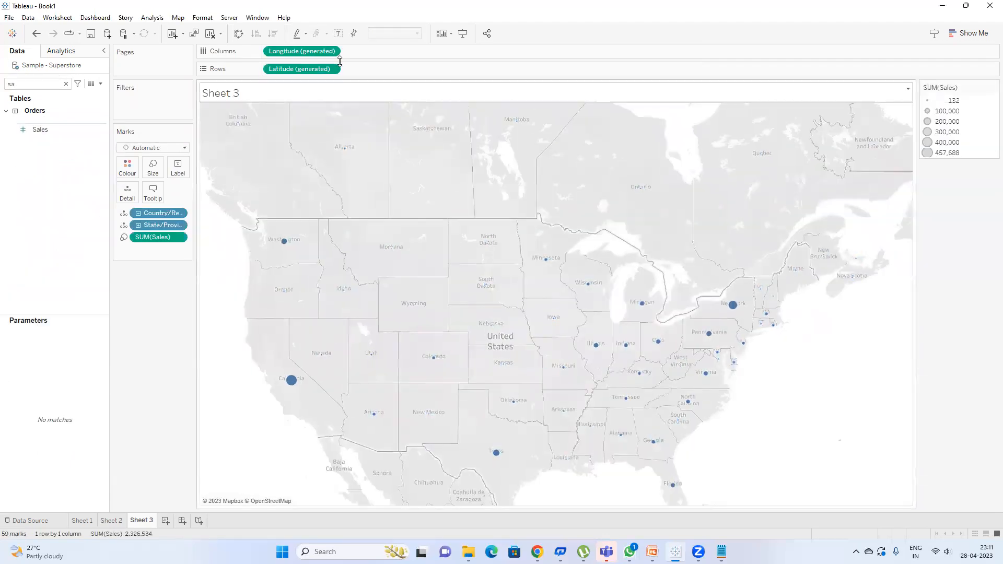
Step: Colour the map circles by State/Province, undoing an accidental extra marks layer
click(30, 84)
key(BackSpace)
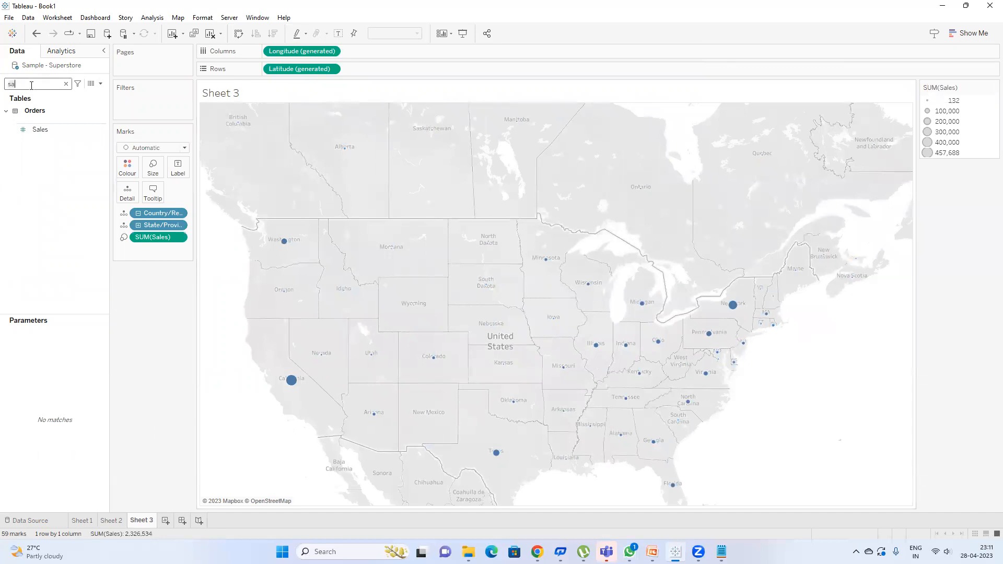
text(ta)
drag(58, 132, 127, 166)
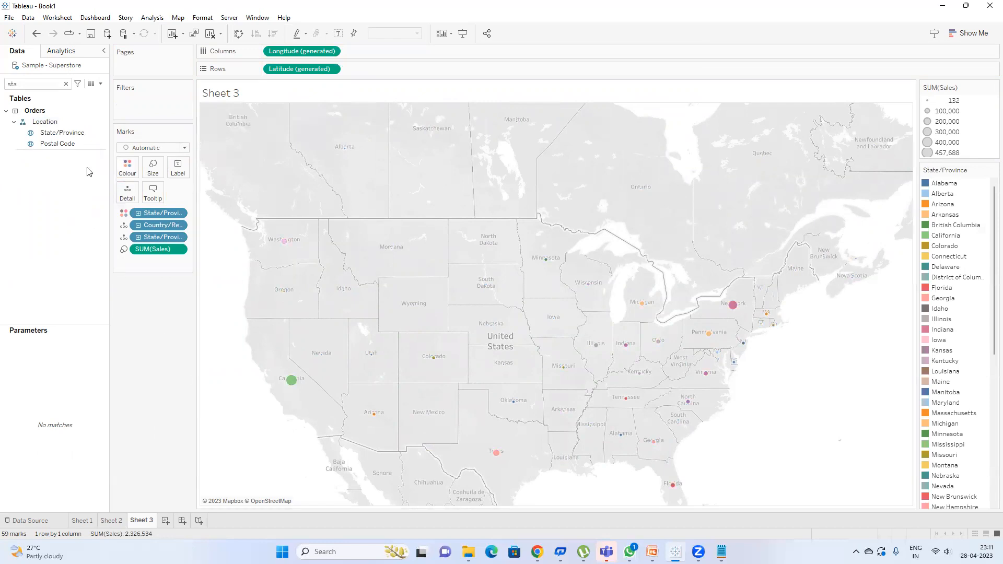
drag(86, 133, 291, 124)
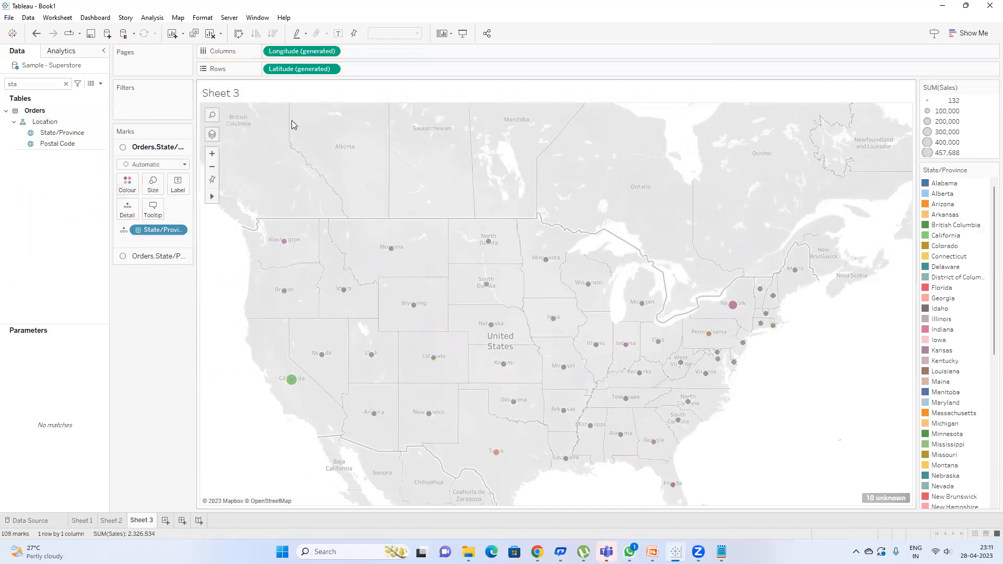
key(ctrl+z)
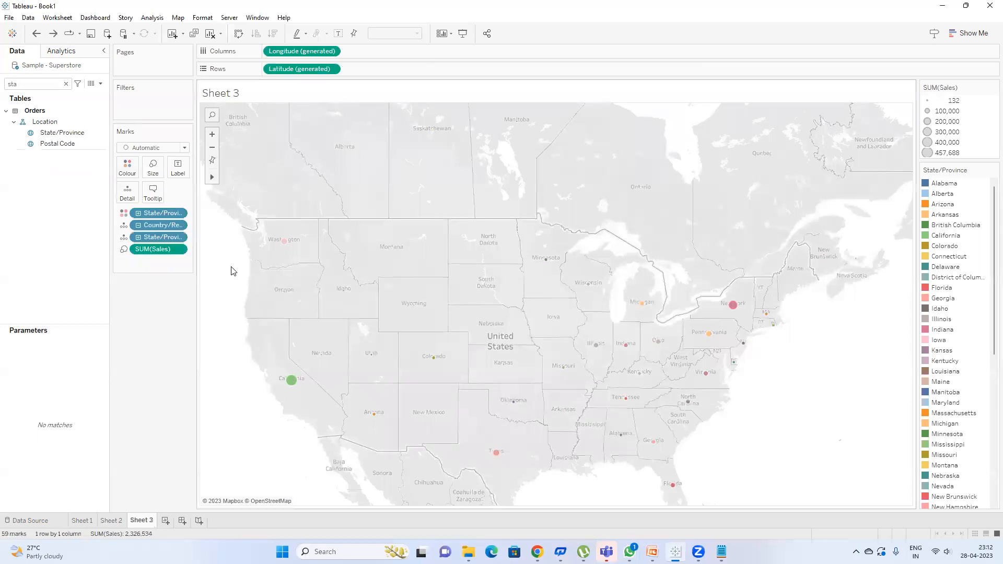
mouse_move(292, 387)
Step: Rename the map sheet to 'Spatial Chart' and add another blank worksheet
double_click(148, 521)
text(Spatial Chart)
key(Return)
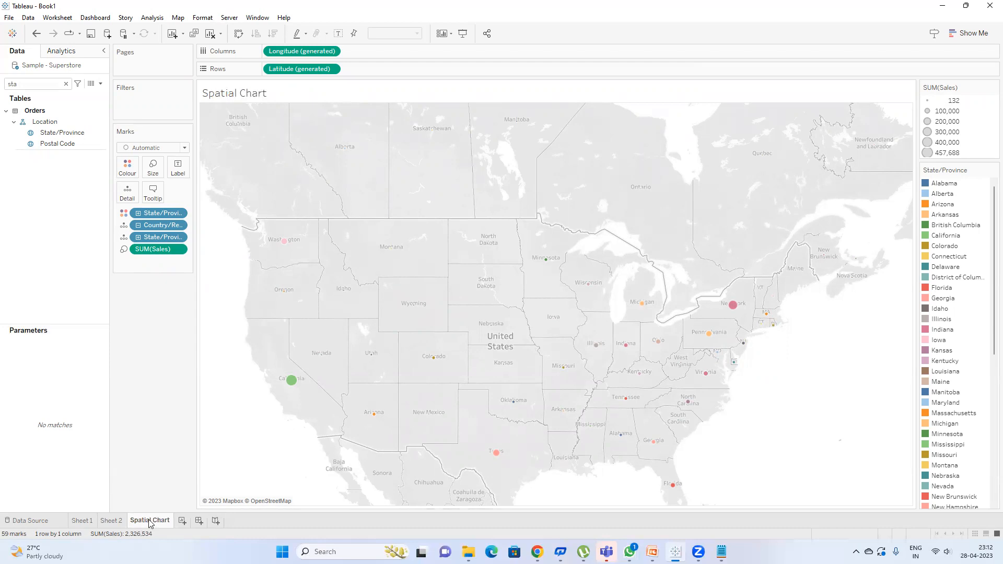
click(183, 521)
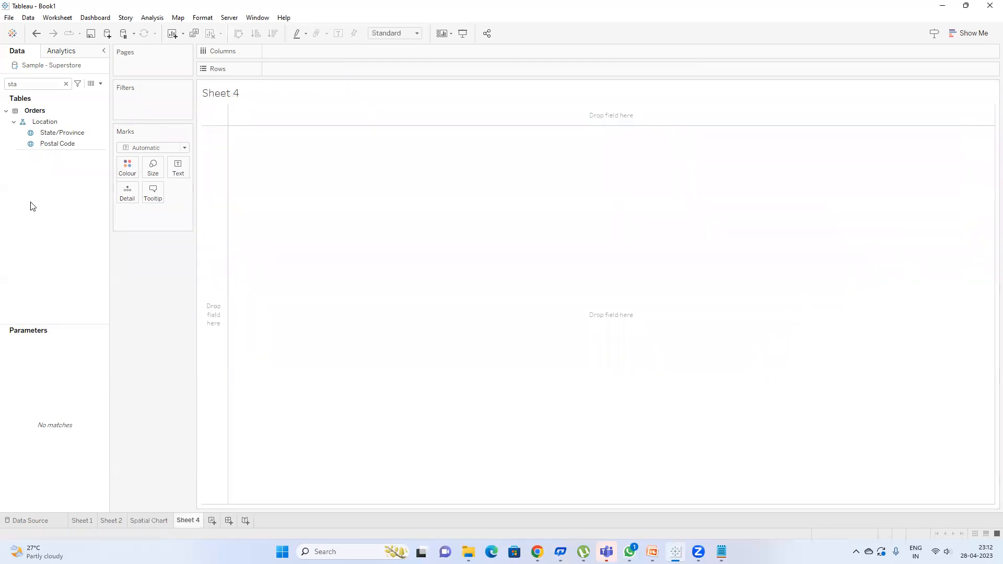
Step: Build a table of total Profit by Region on Sheet 4
click(49, 85)
key(BackSpace)
key(BackSpace)
key(BackSpace)
text(reg)
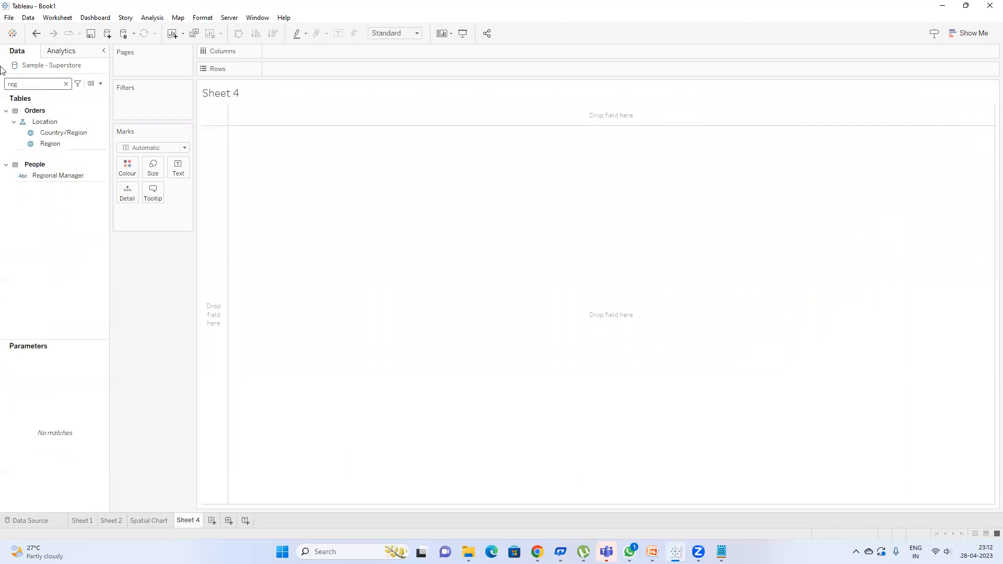
click(62, 142)
drag(68, 144, 277, 78)
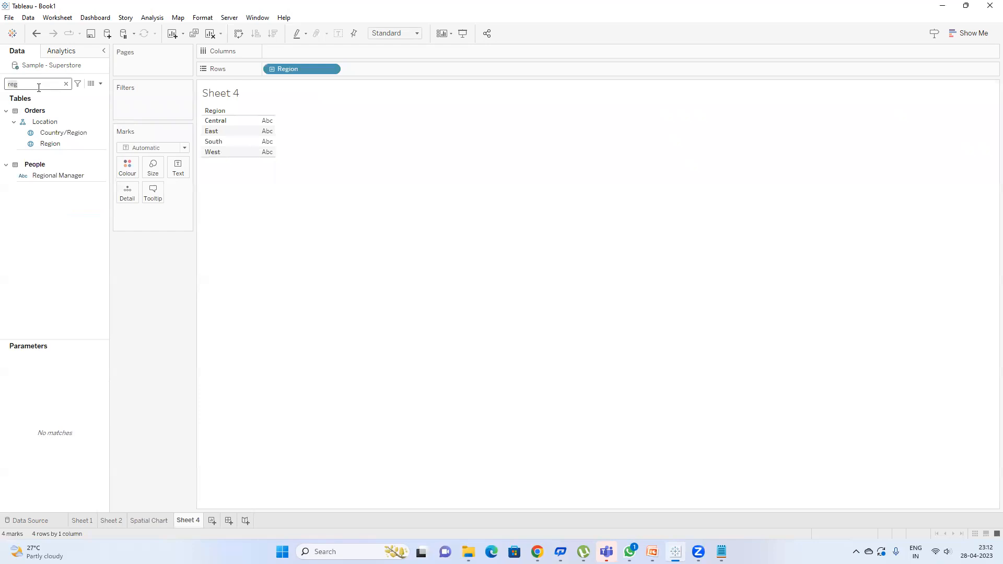
key(BackSpace)
key(BackSpace)
key(BackSpace)
text(pro)
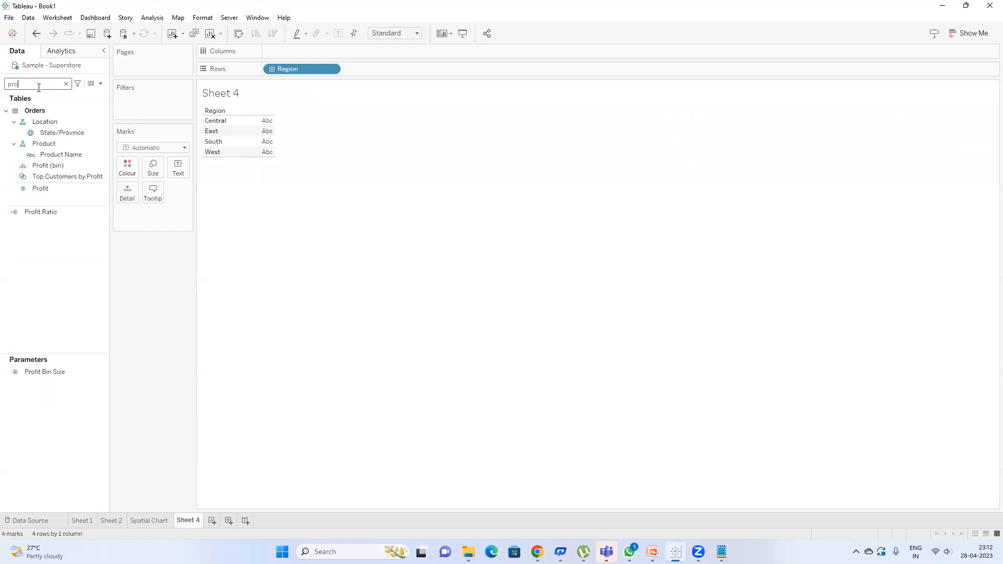
double_click(44, 187)
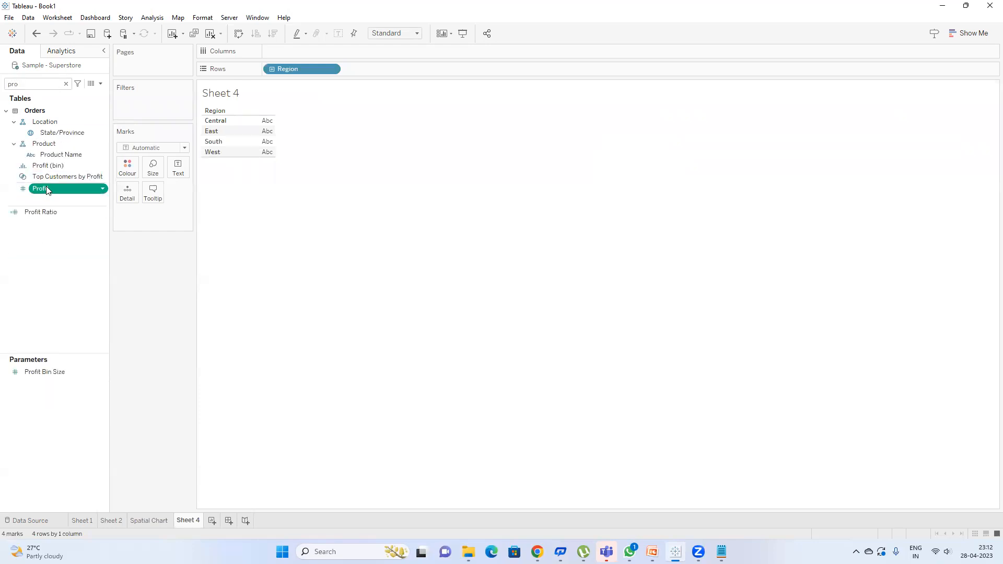
Step: Turn the Region profit table into a pie chart filling the entire view
click(969, 32)
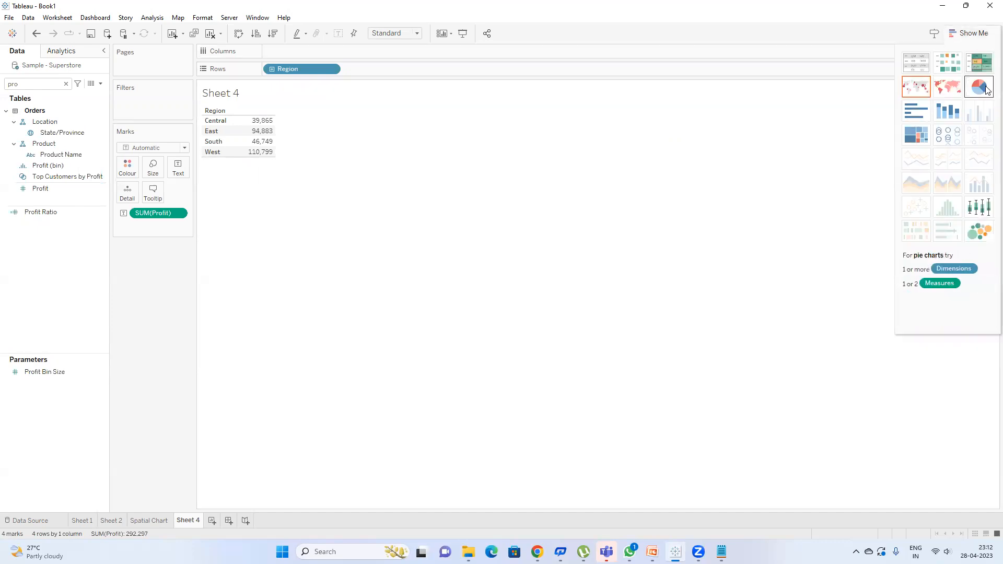
click(985, 88)
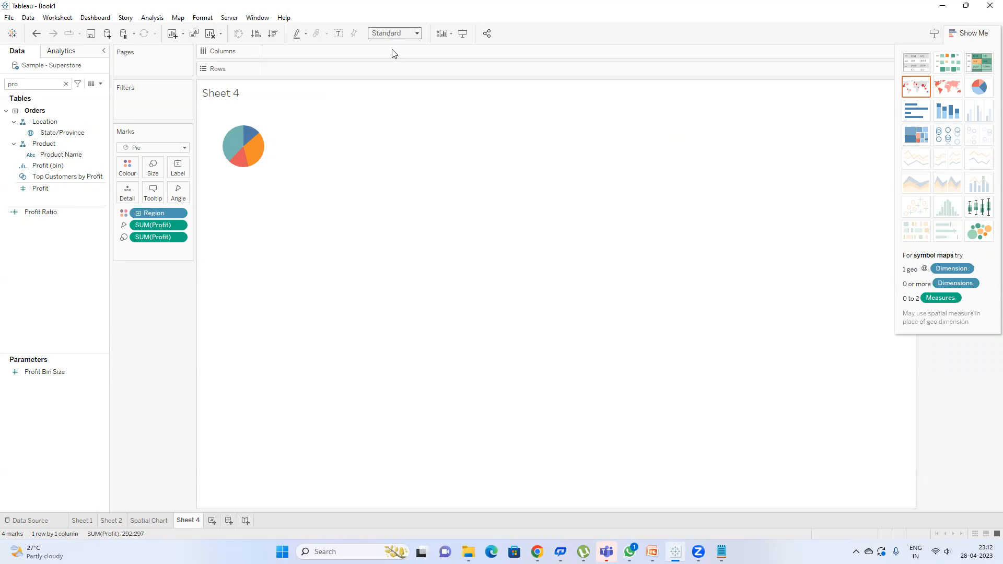
click(395, 33)
click(399, 71)
double_click(306, 69)
Step: Add two SUM(0) inline calculations to Rows as zero-valued axes
text(su)
key(Return)
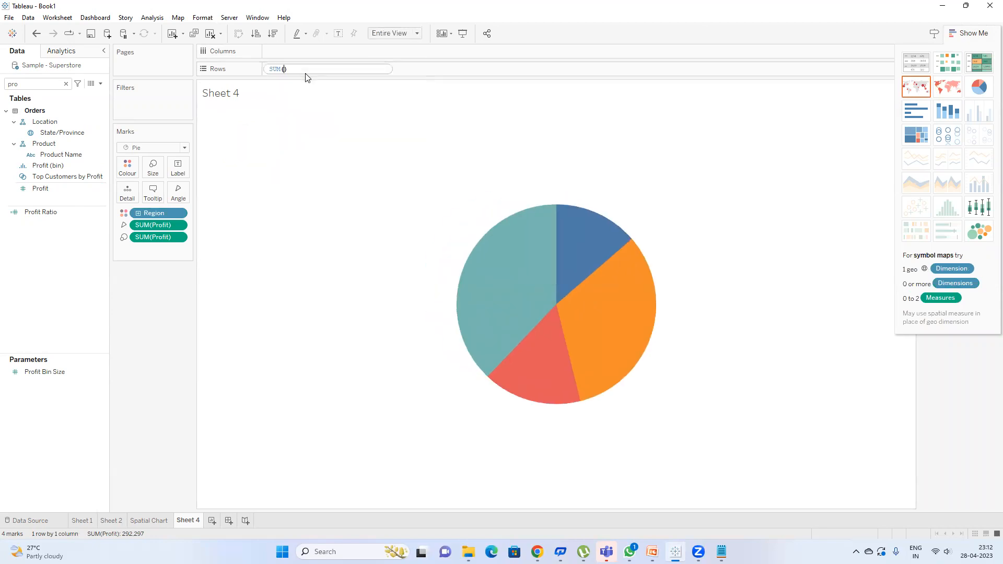
text(0)
key(Return)
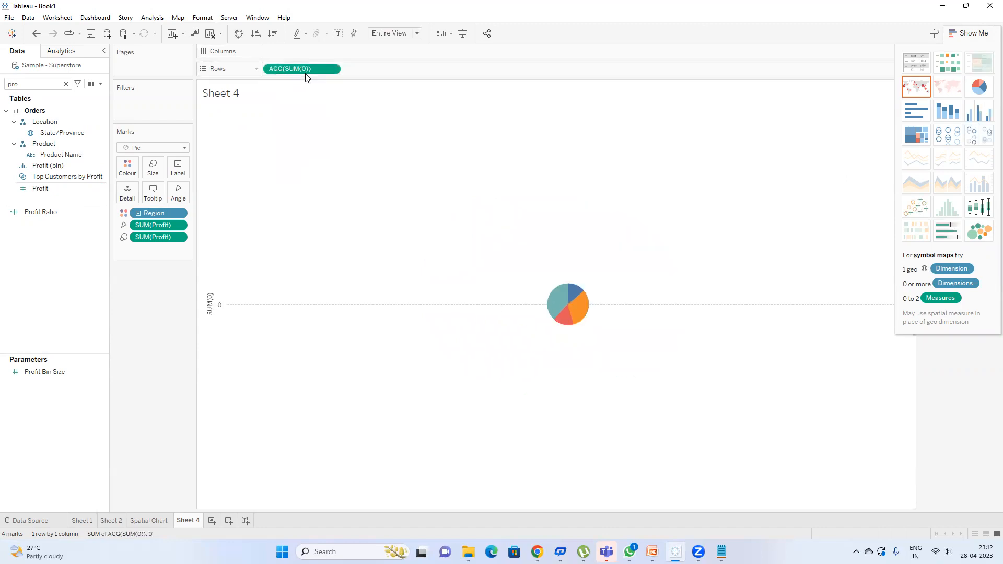
double_click(351, 70)
text(sum)
key(Return)
text(0)
key(Return)
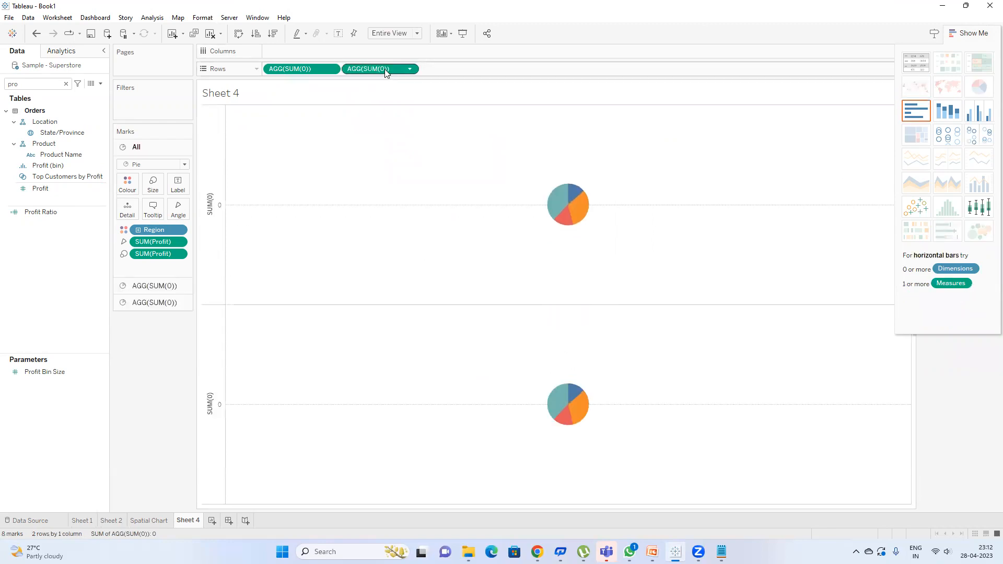
Step: Make the two SUM(0) axes dual and strip all fields from the second layer
right_click(385, 72)
click(413, 194)
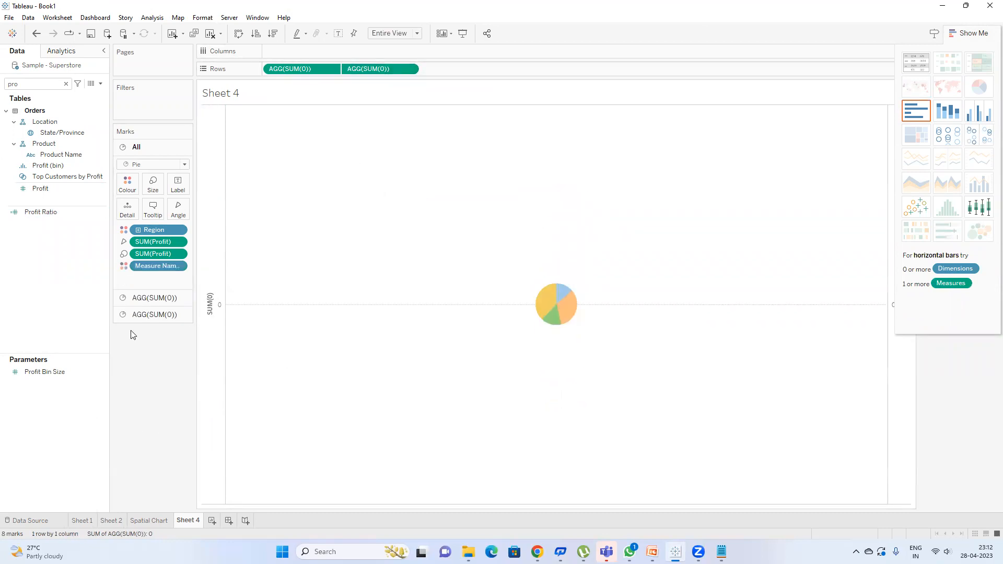
click(139, 314)
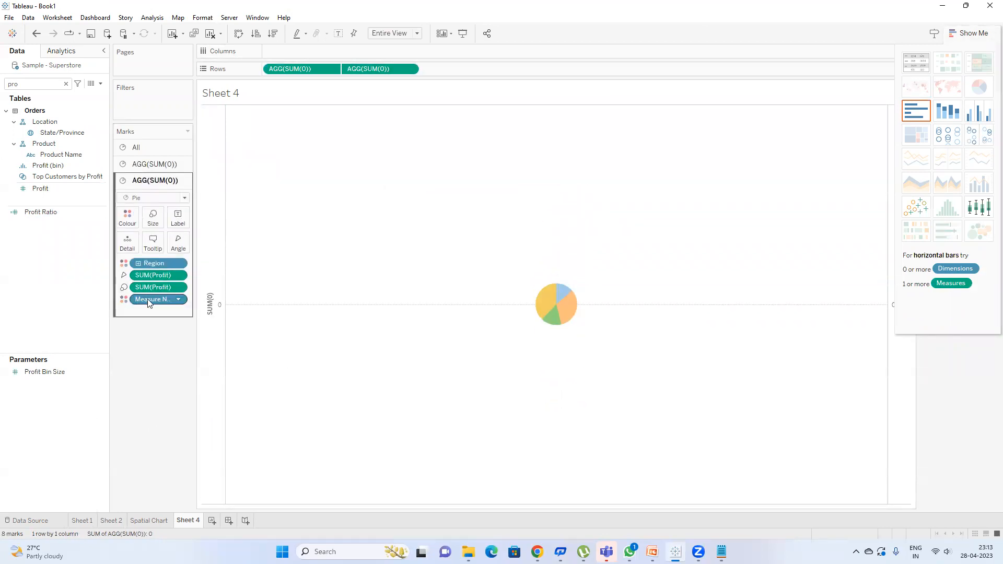
drag(149, 303, 155, 323)
drag(153, 287, 152, 323)
drag(152, 263, 145, 326)
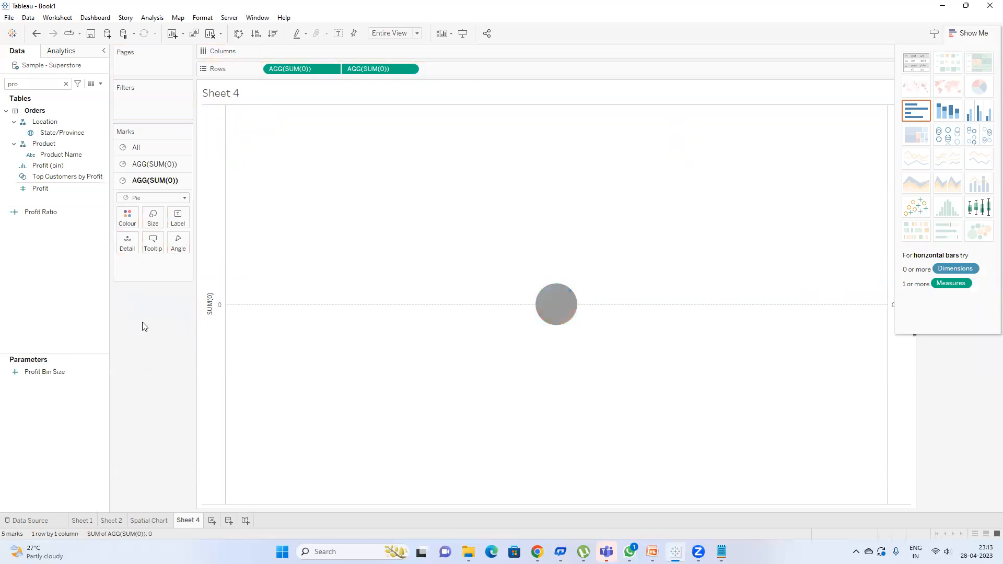
Step: Shrink the second layer's pie and colour it white as the donut centre
click(152, 217)
drag(168, 246, 161, 245)
click(127, 218)
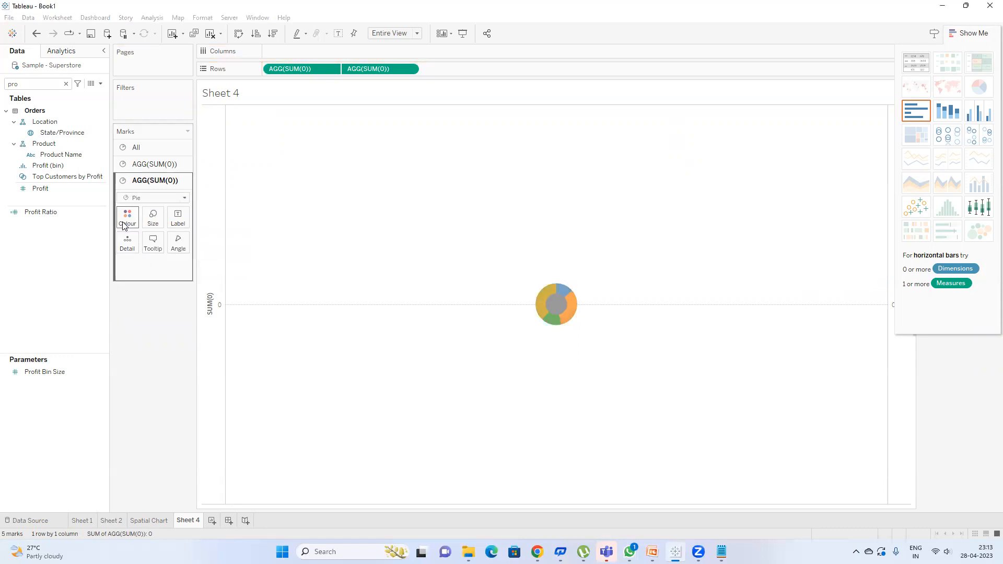
click(144, 253)
Step: Enlarge the outer Region profit pie with the first layer's Size slider
click(140, 164)
click(151, 201)
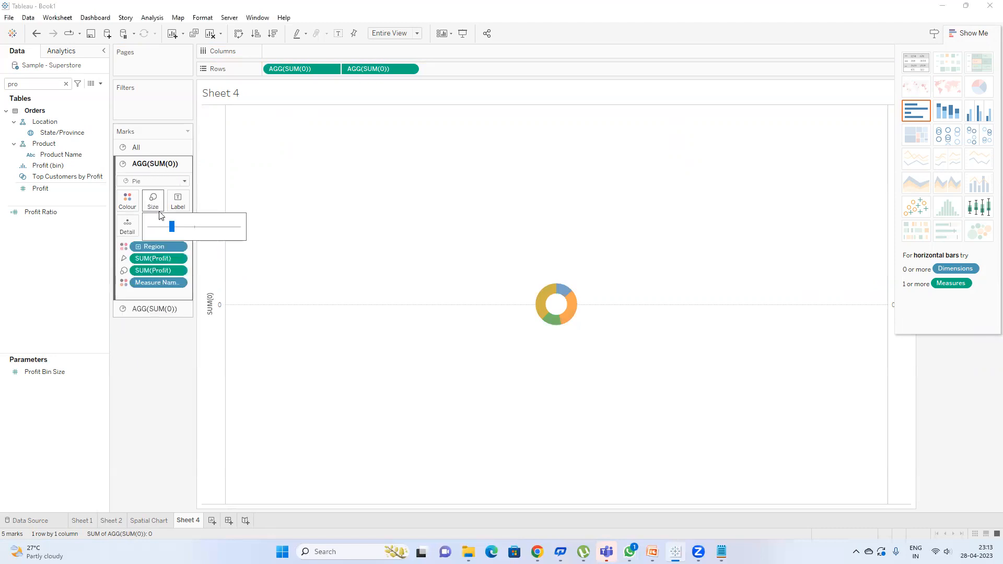
click(212, 229)
drag(216, 233, 218, 228)
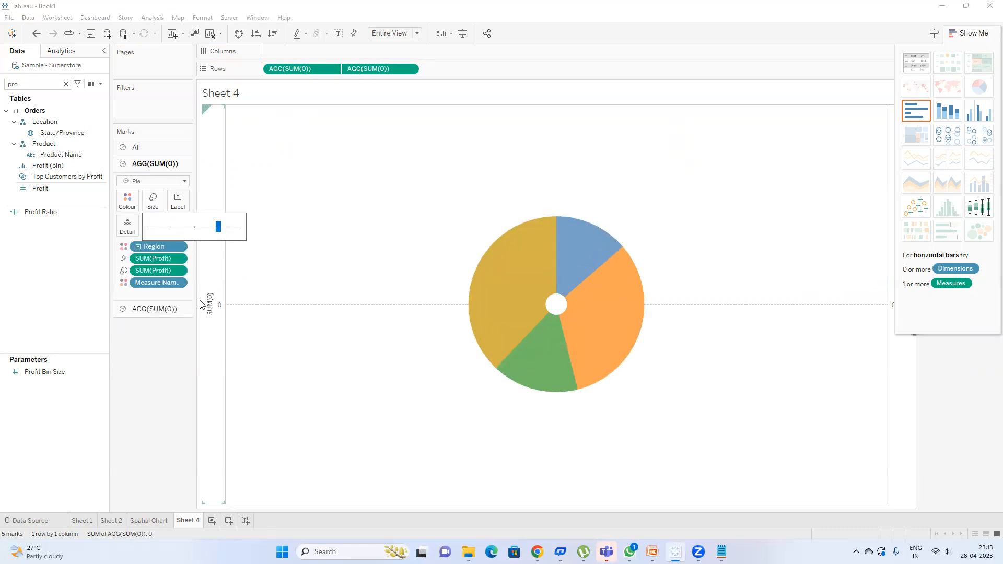
Step: Widen the white centre of the donut using the second layer's Size slider
click(155, 309)
click(153, 220)
click(181, 244)
click(201, 244)
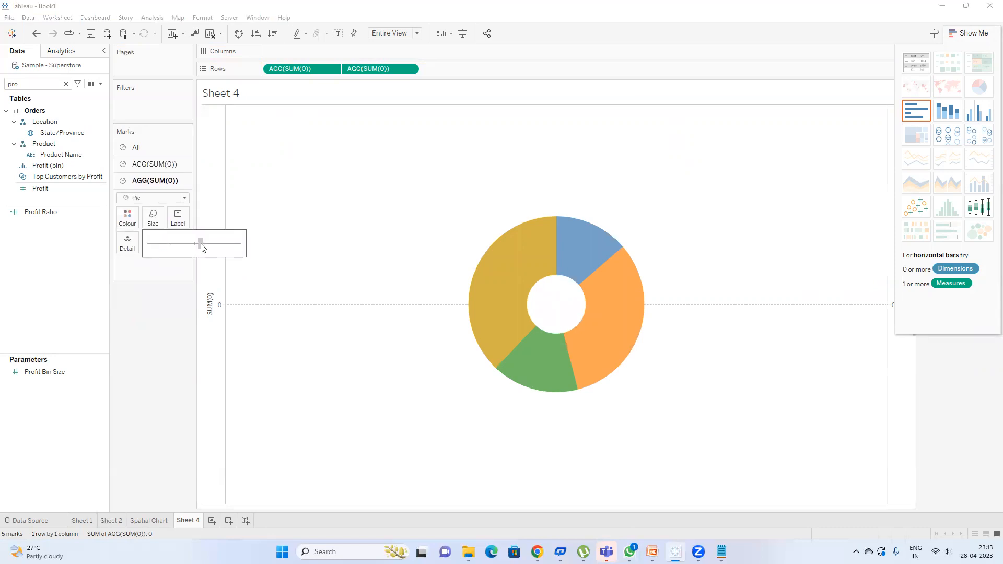
click(154, 164)
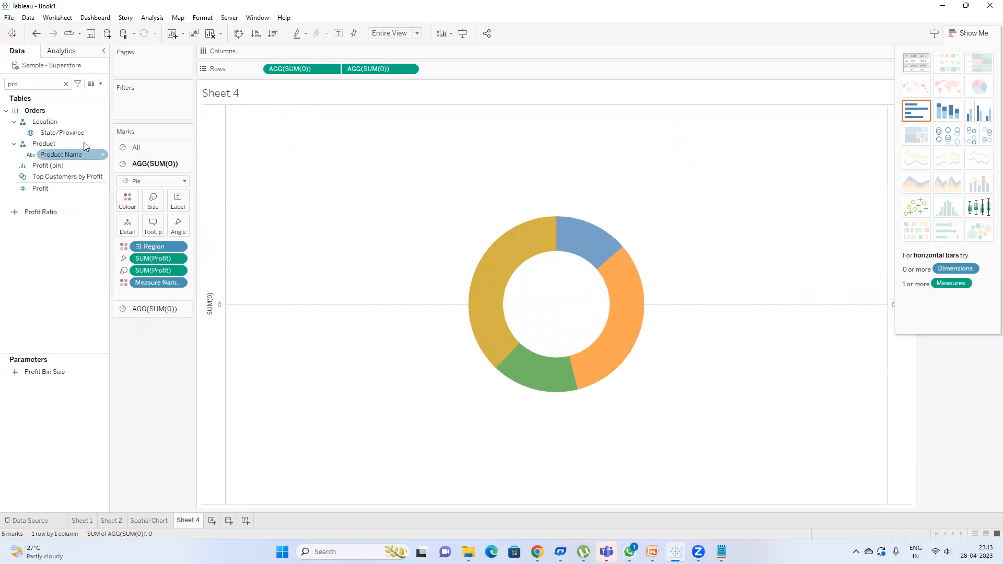
click(37, 85)
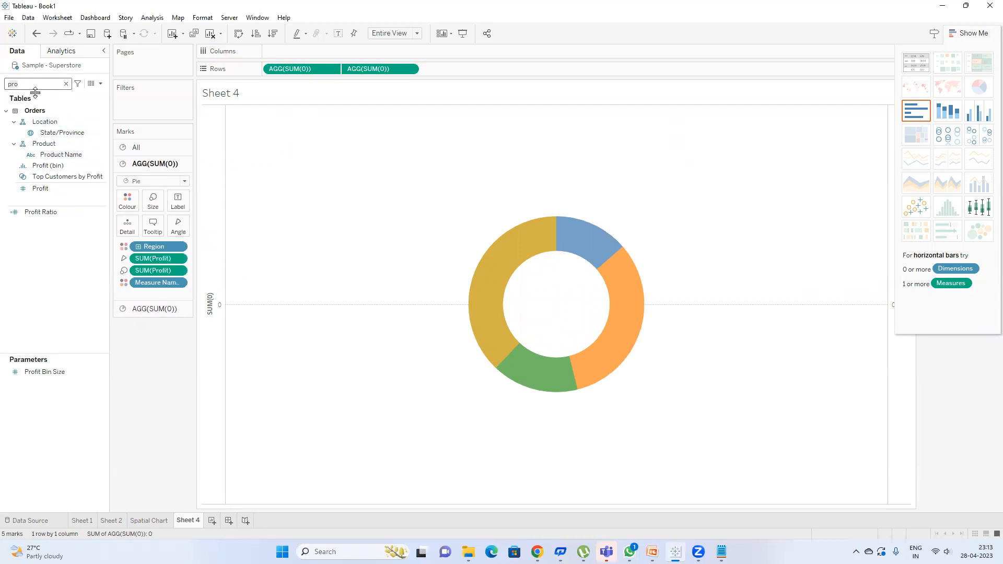
Step: Label the outer donut slices with Region
text(rre)
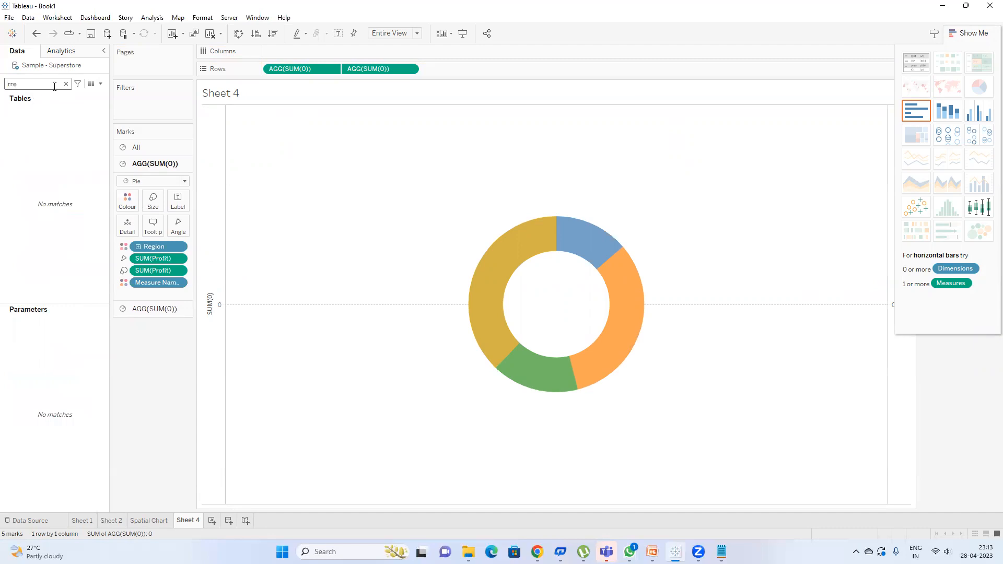
key(BackSpace)
key(BackSpace)
text(e)
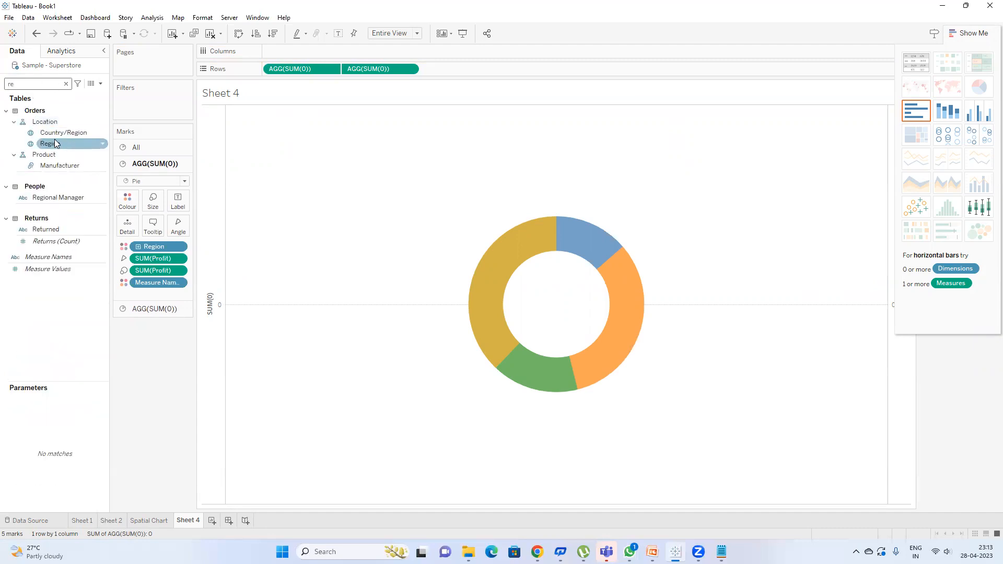
drag(56, 143, 177, 204)
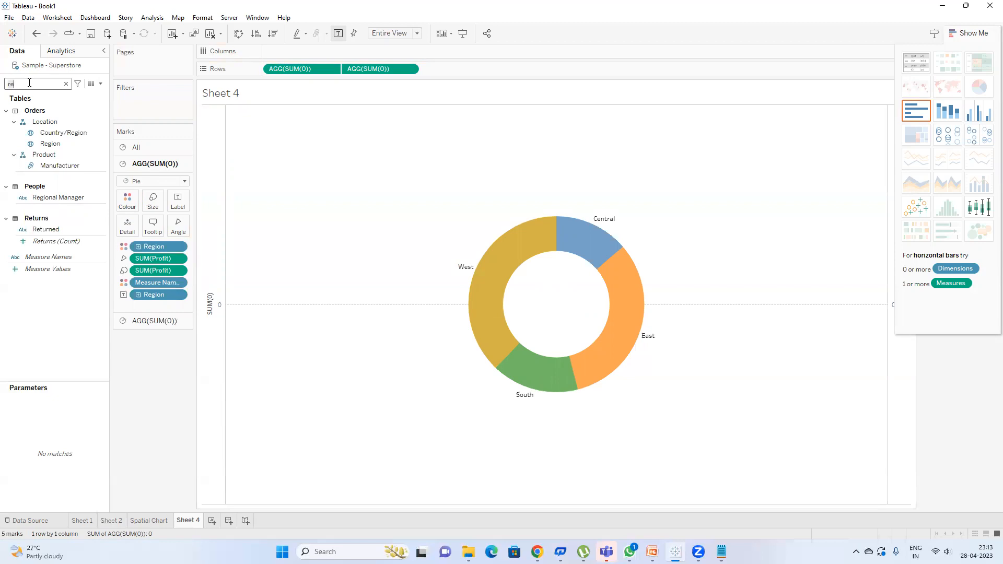
Step: Add Profit totals to the slice labels (West 110,799, East 94,883, South 46,749, Central 39,865)
key(BackSpace)
key(BackSpace)
text(sal)
key(BackSpace)
key(BackSpace)
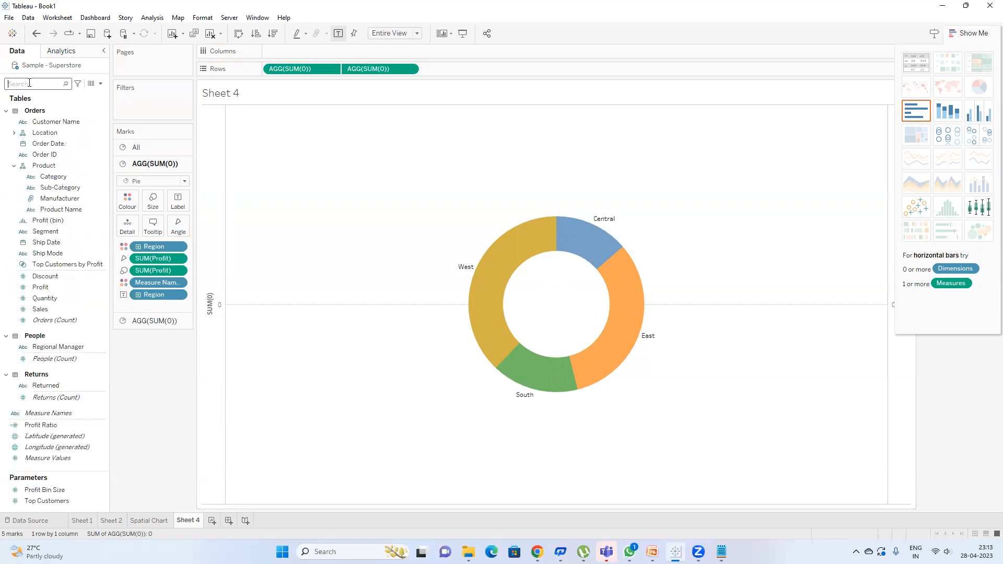
text(pro)
drag(50, 189, 173, 201)
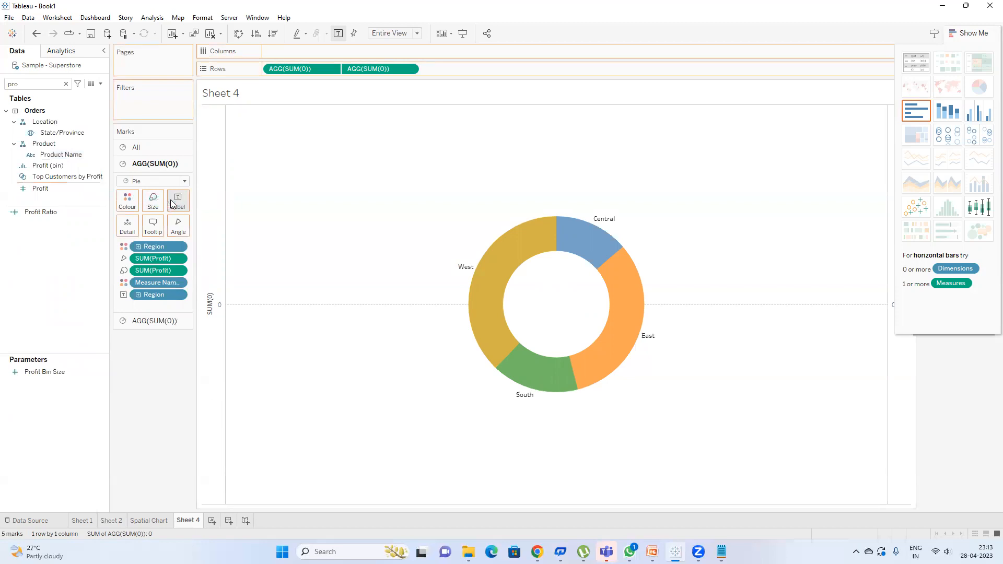
Step: Review the All, first and second Marks layer settings of the donut
click(138, 147)
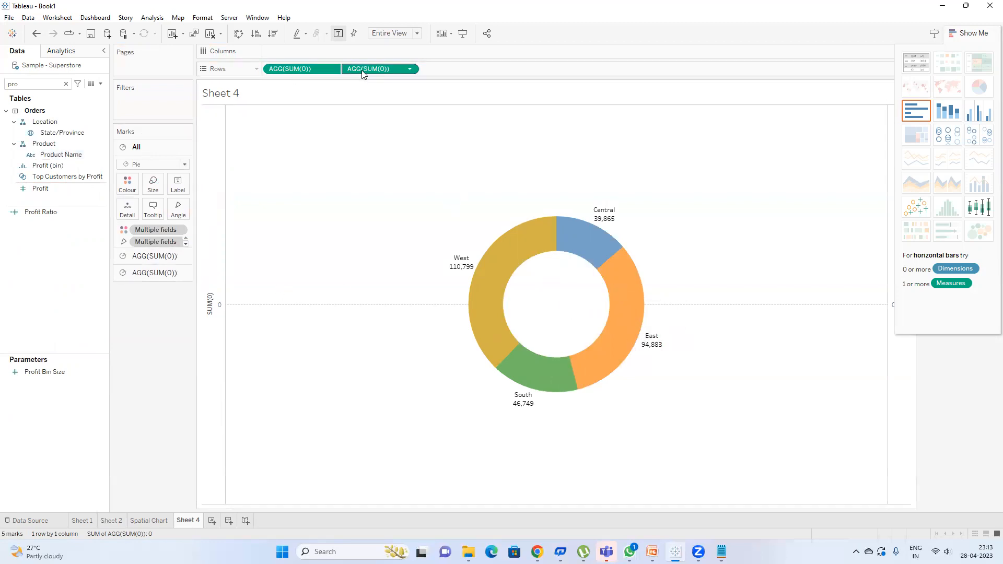
click(155, 257)
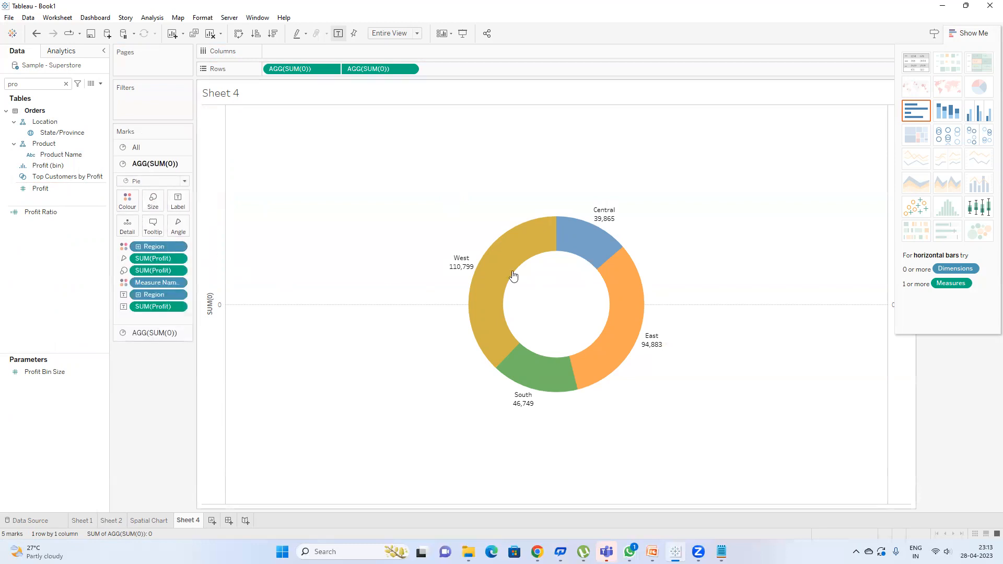
click(151, 333)
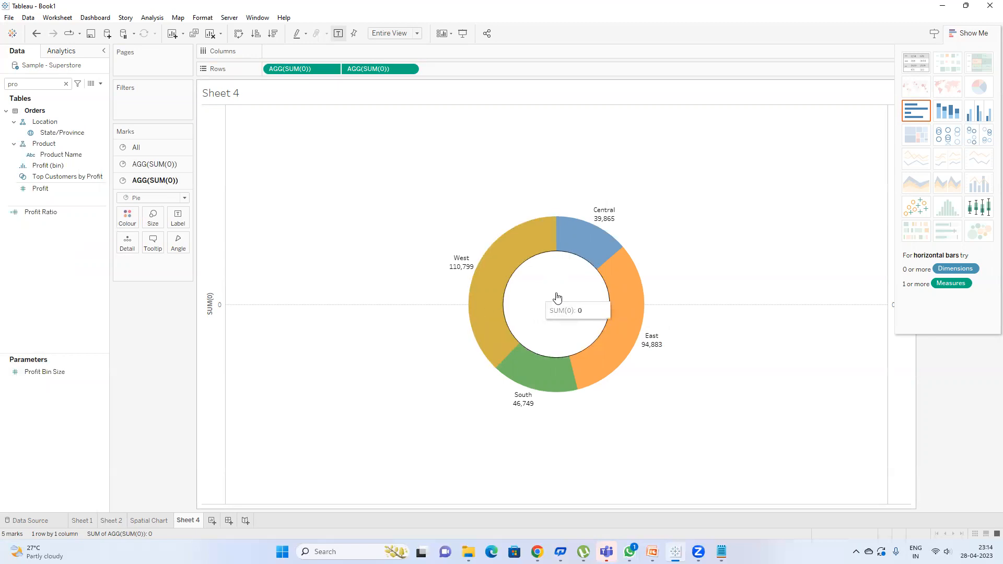
click(151, 164)
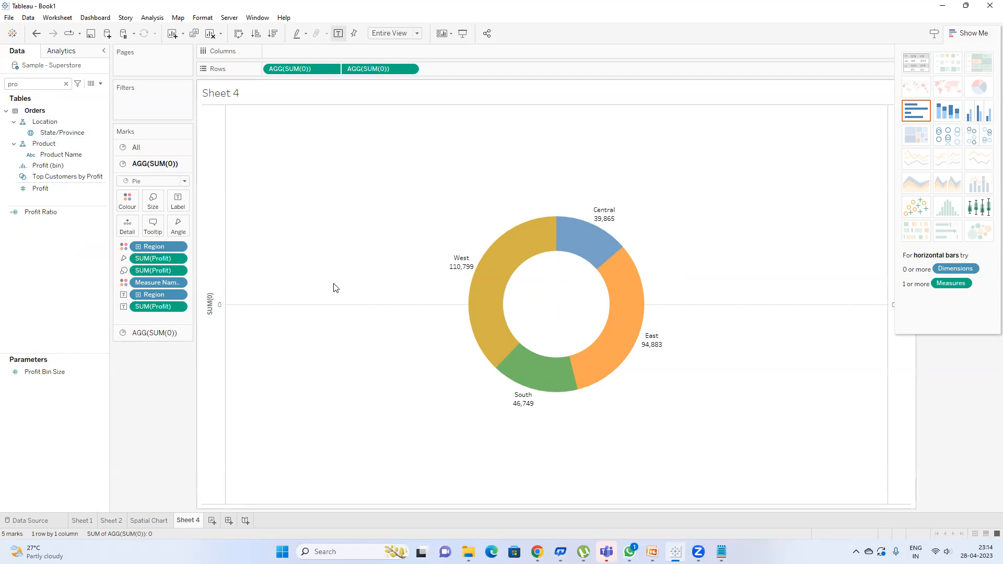
Step: Set the donut sheet's zero lines to None in Format Lines
click(205, 18)
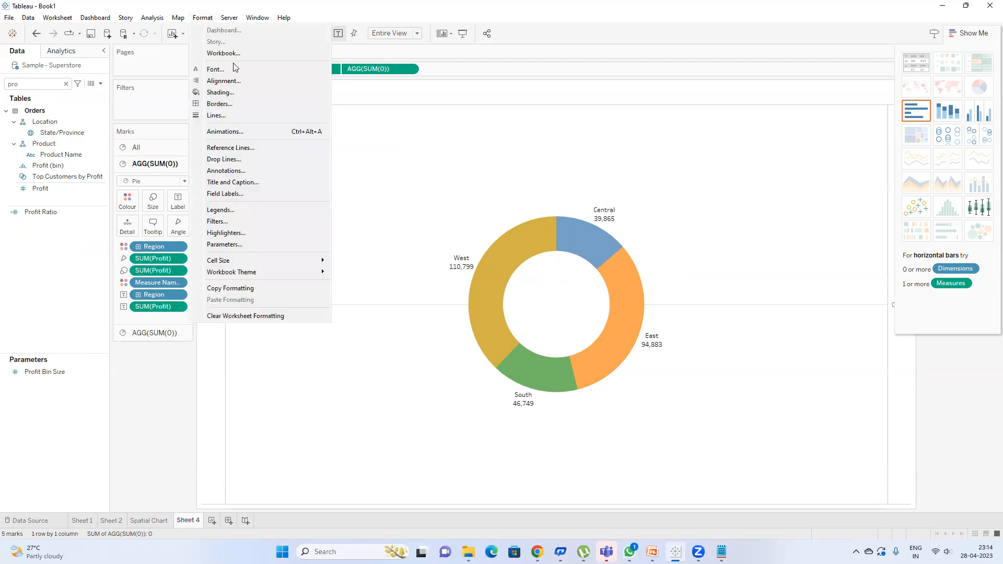
click(236, 116)
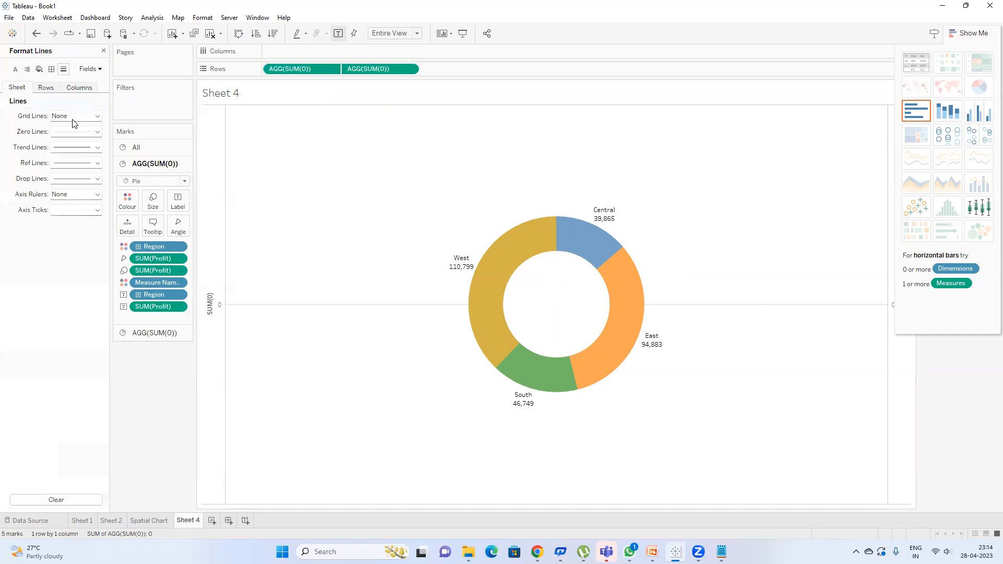
click(72, 135)
click(91, 146)
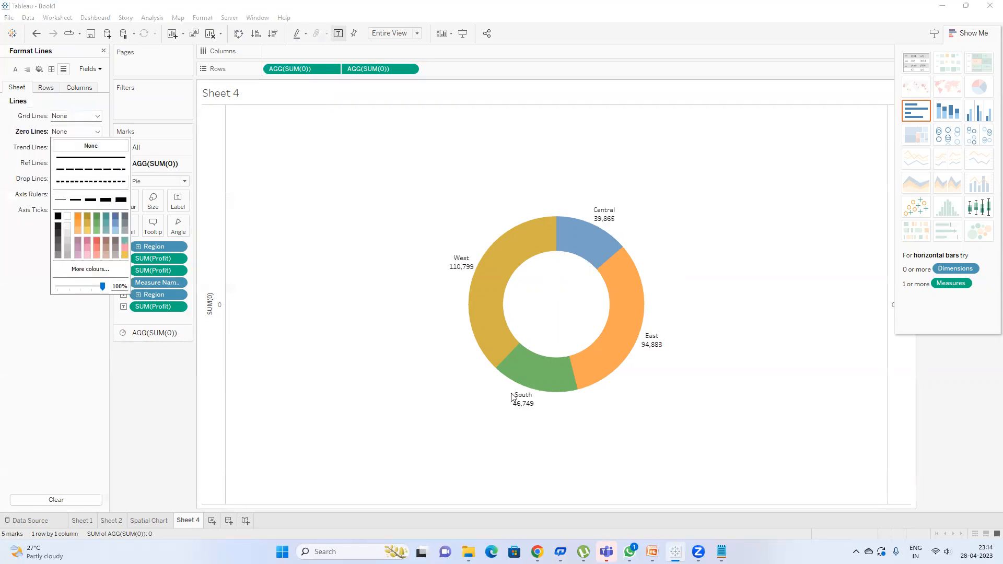
click(194, 527)
Step: Rename Sheet 4 to 'doughtnut Chart' and add a new blank worksheet
double_click(191, 522)
text(doughtnut )
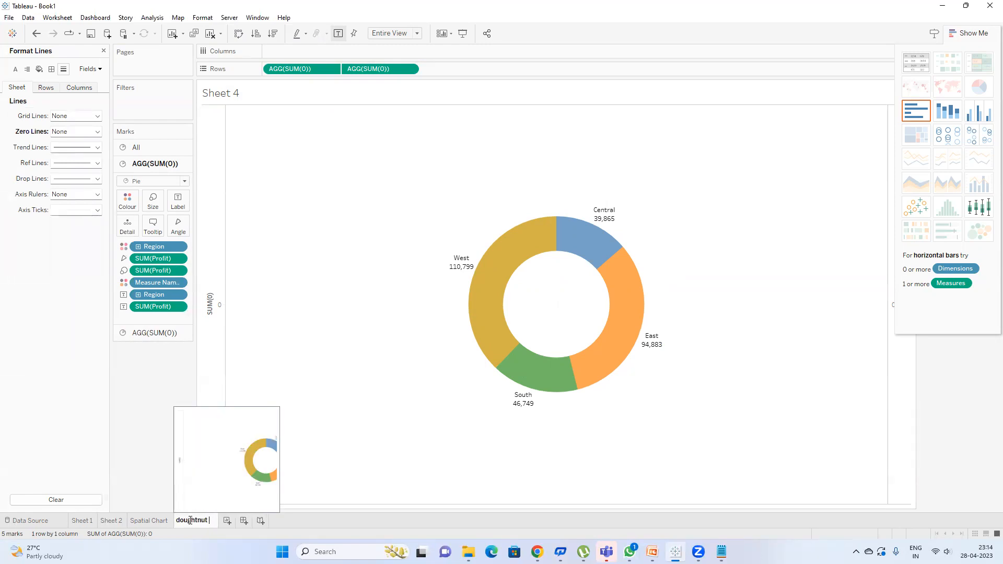
text(Chart)
key(Return)
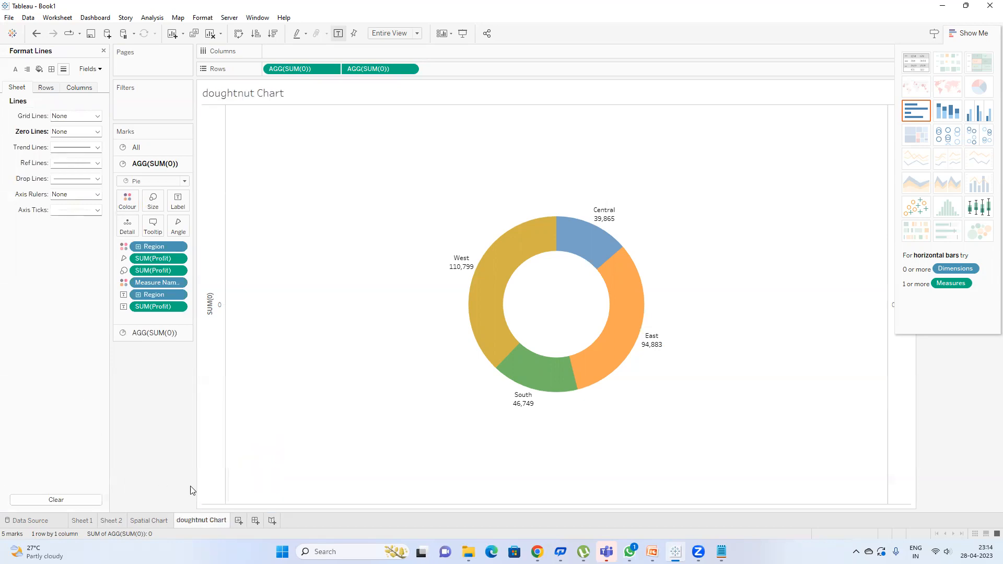
click(238, 521)
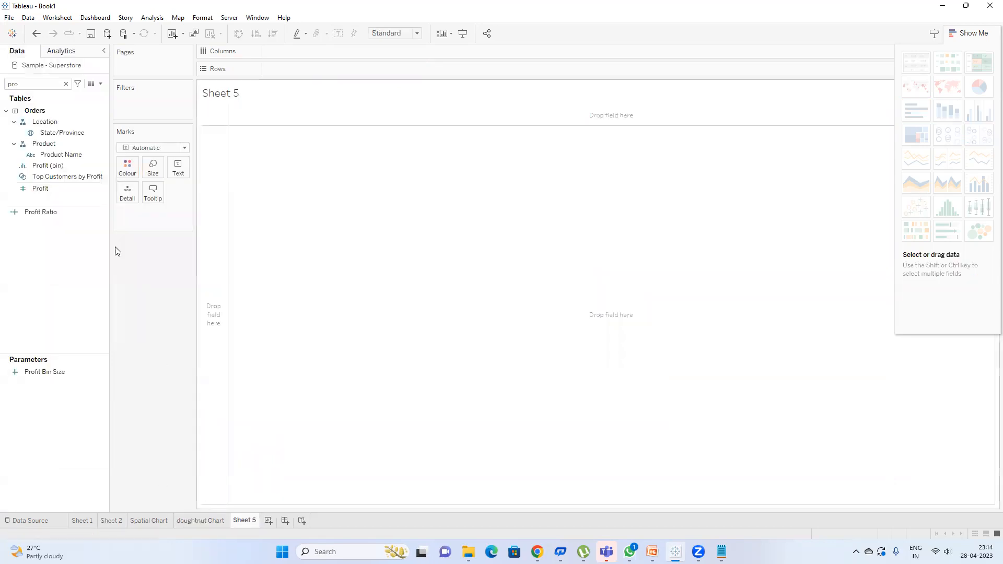
Step: Put Product Name on Rows in Sheet 5, listing 1,849 products
click(67, 84)
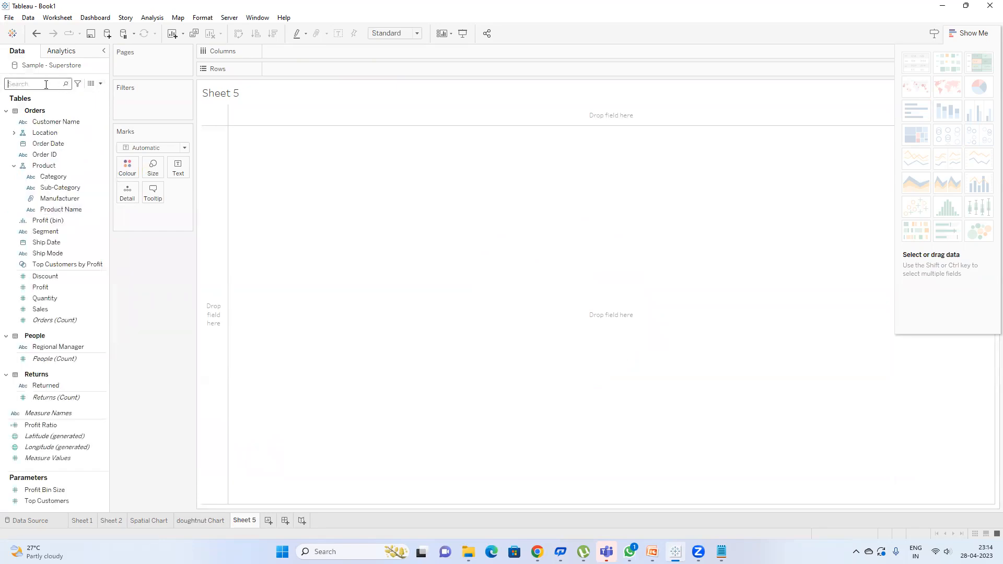
text(c)
key(BackSpace)
text(pro)
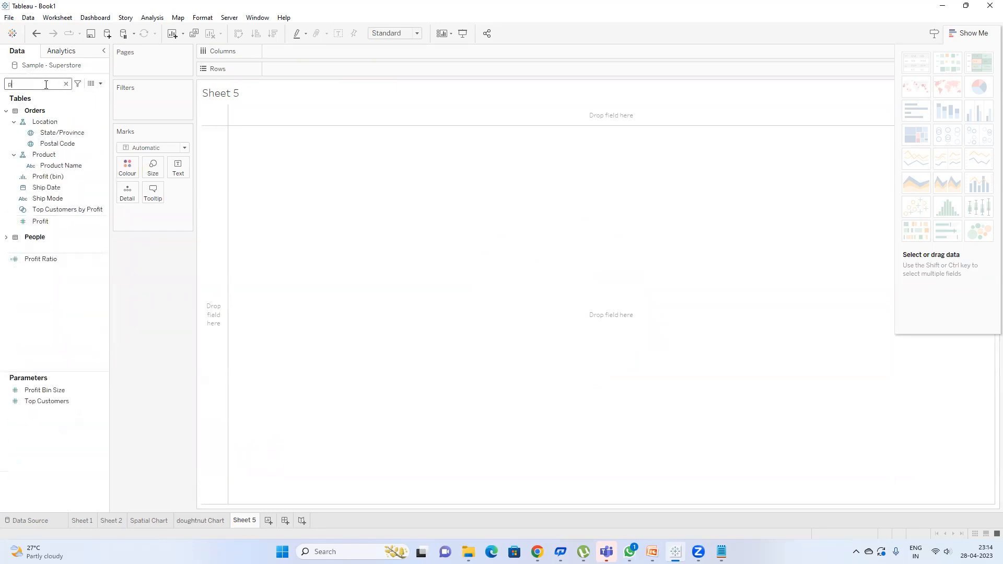
click(83, 157)
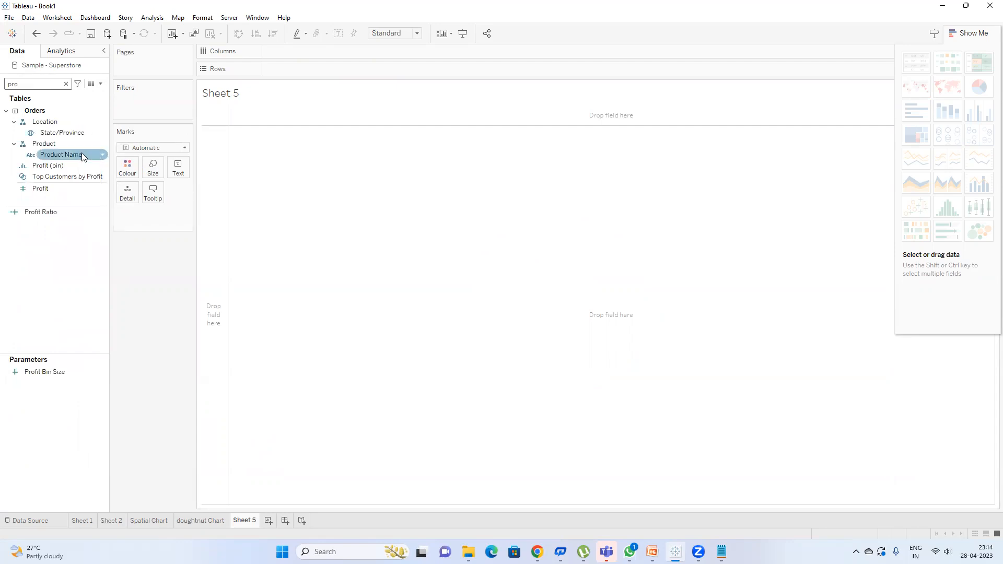
double_click(84, 157)
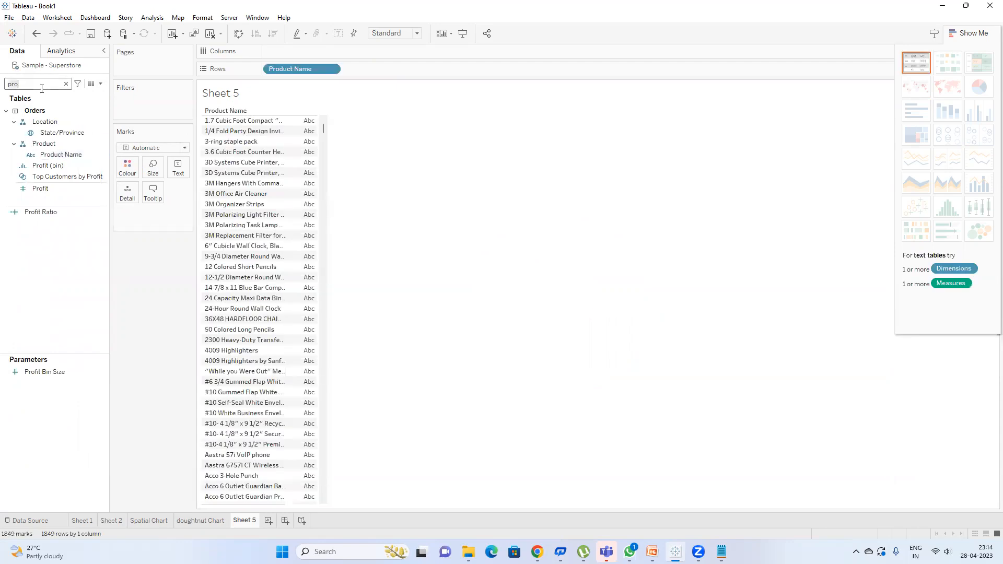
Step: Hide the axis header beside the donut chart, then return to Sheet 5
mouse_move(538, 552)
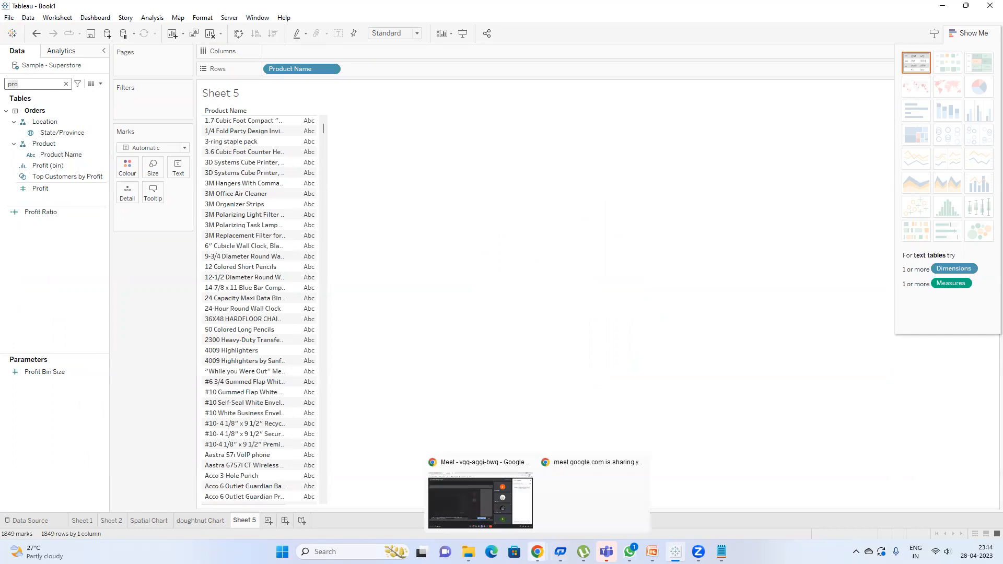
click(192, 520)
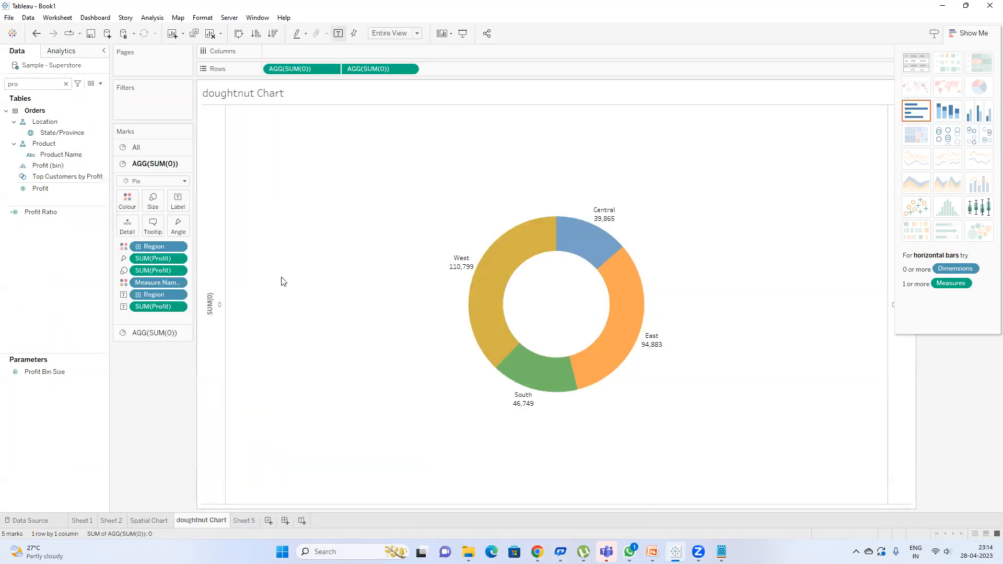
right_click(209, 290)
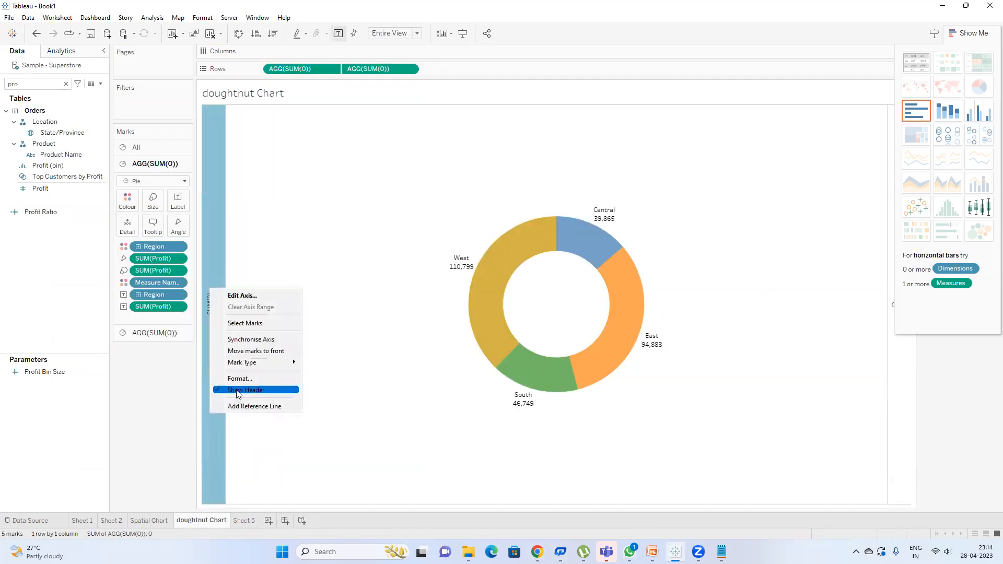
click(237, 392)
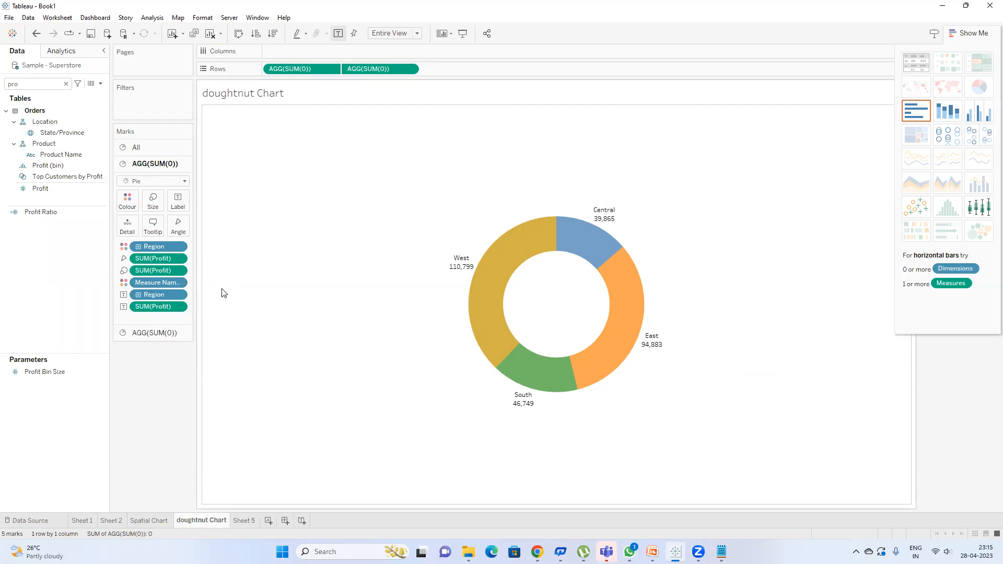
click(246, 521)
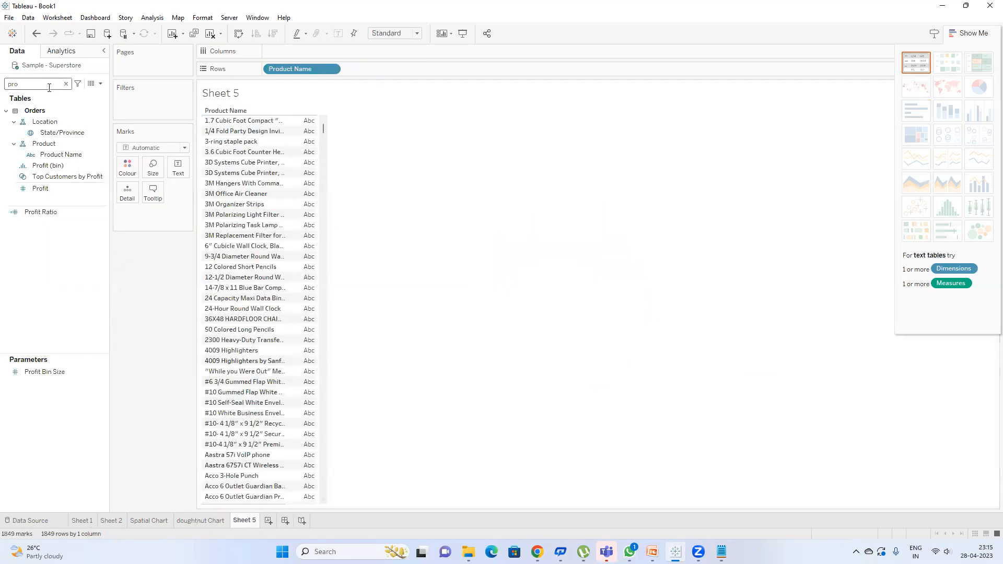
Step: Add Category and Sub-Category columns to the product table
key(BackSpace)
key(BackSpace)
key(BackSpace)
text(cat)
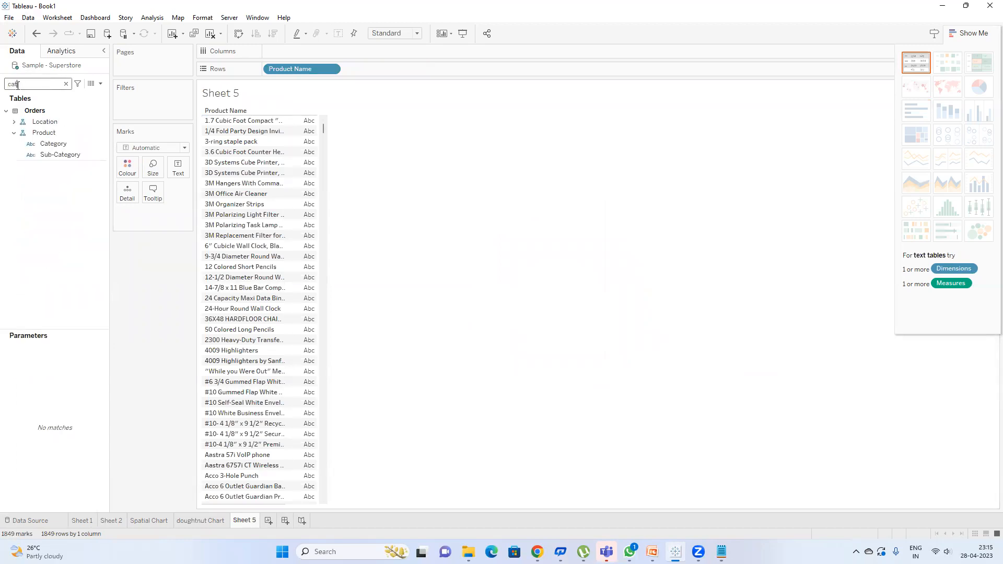
double_click(52, 144)
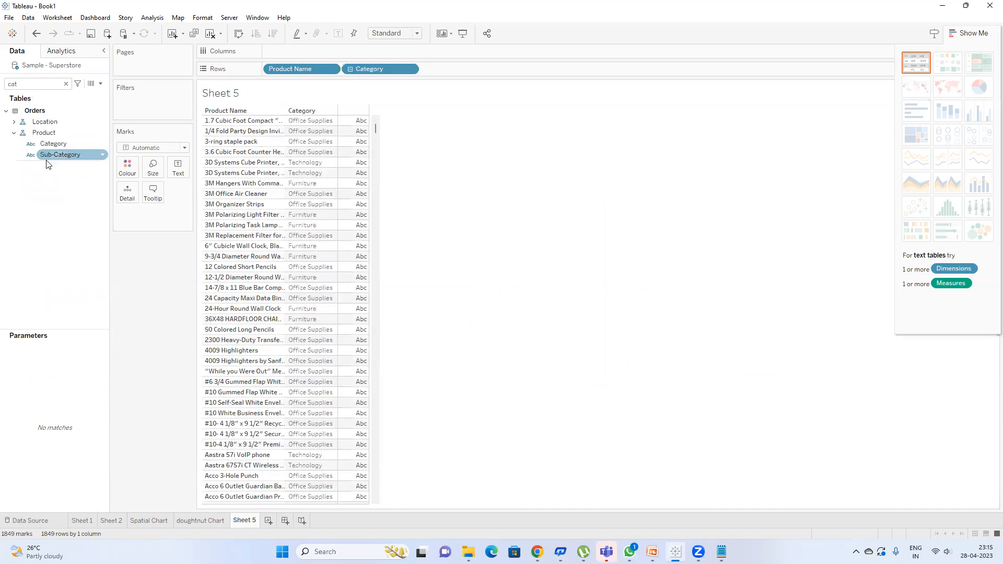
double_click(61, 155)
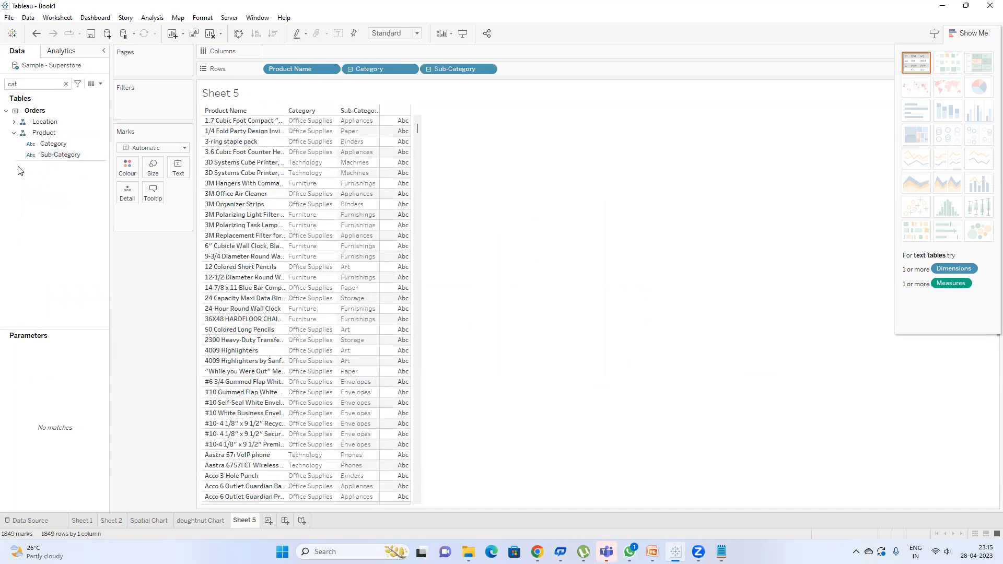
Step: Add Sales to the table and sort descending, highest 61,600 first
click(65, 84)
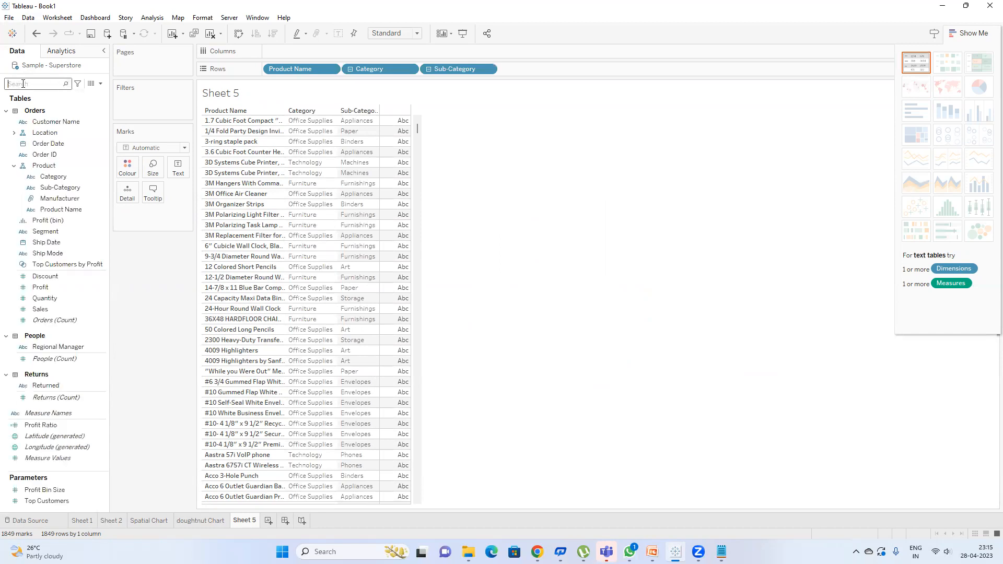
text(sa)
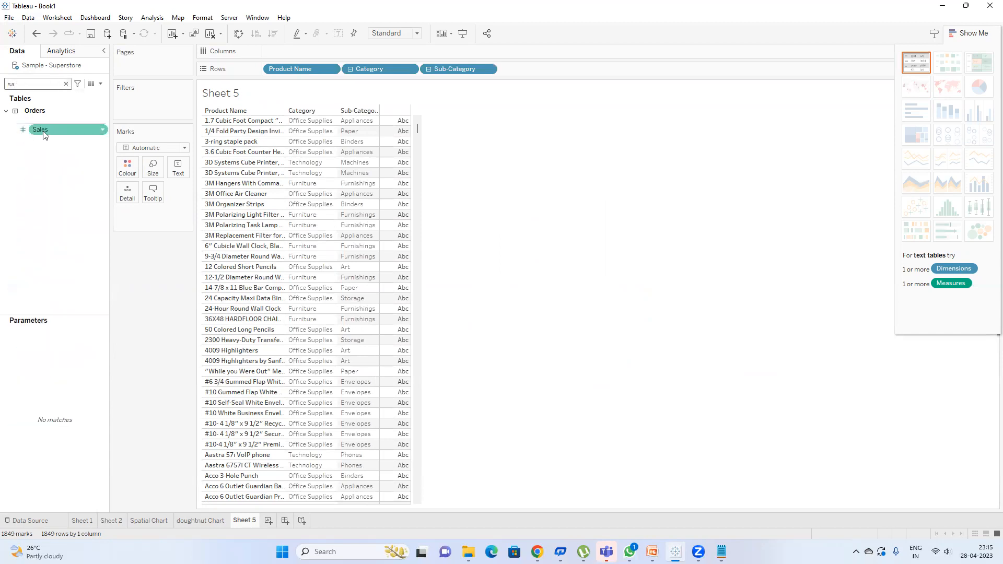
double_click(44, 132)
click(271, 34)
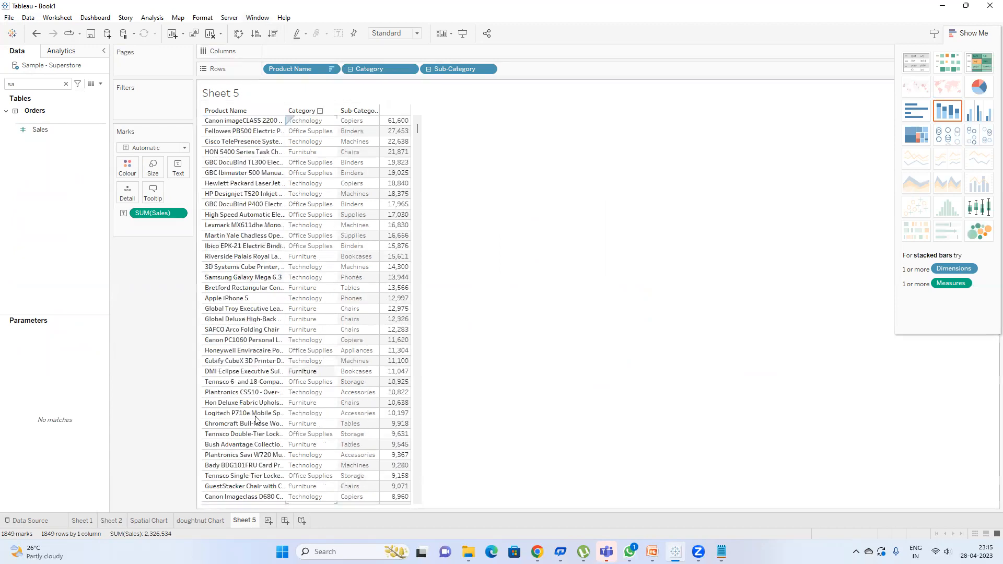
click(285, 520)
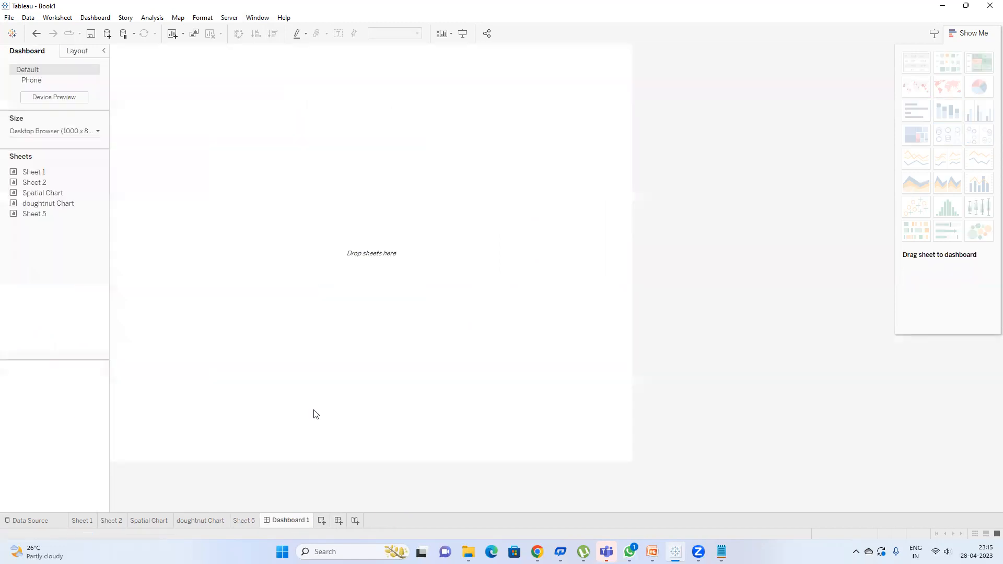
Step: Set Dashboard 1's size to Fixed 1400 x 800
click(82, 55)
click(29, 54)
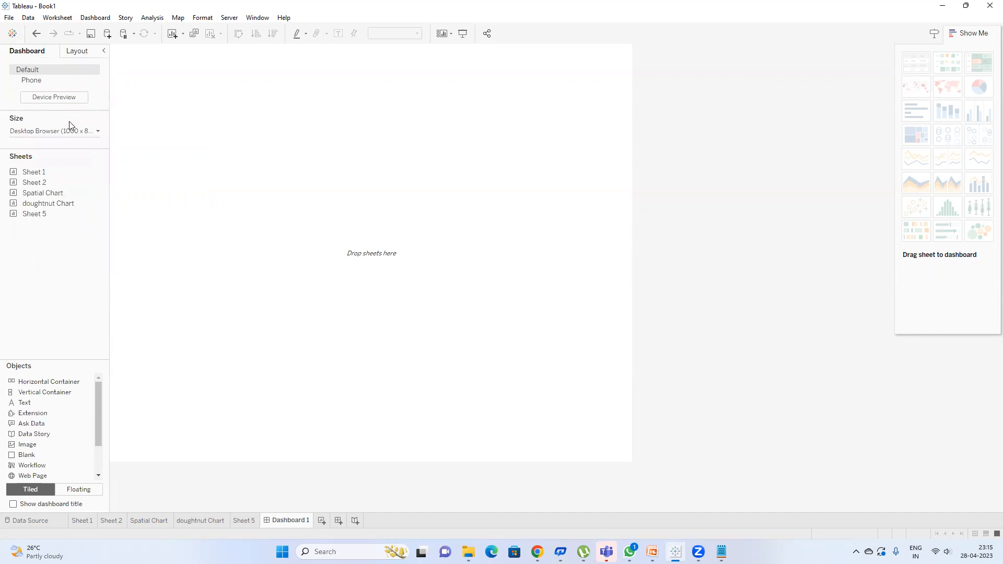
click(73, 131)
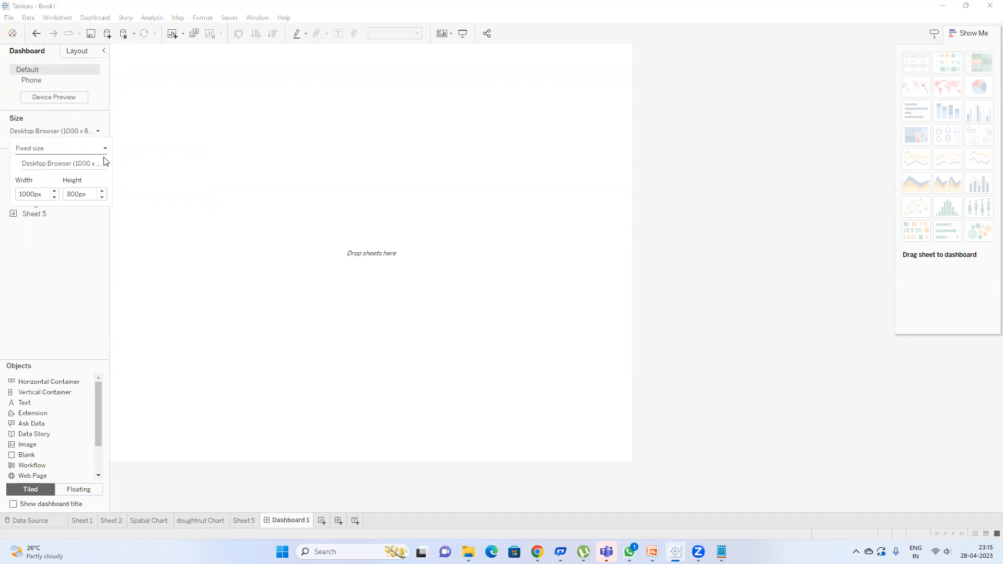
click(57, 191)
click(57, 191)
click(56, 191)
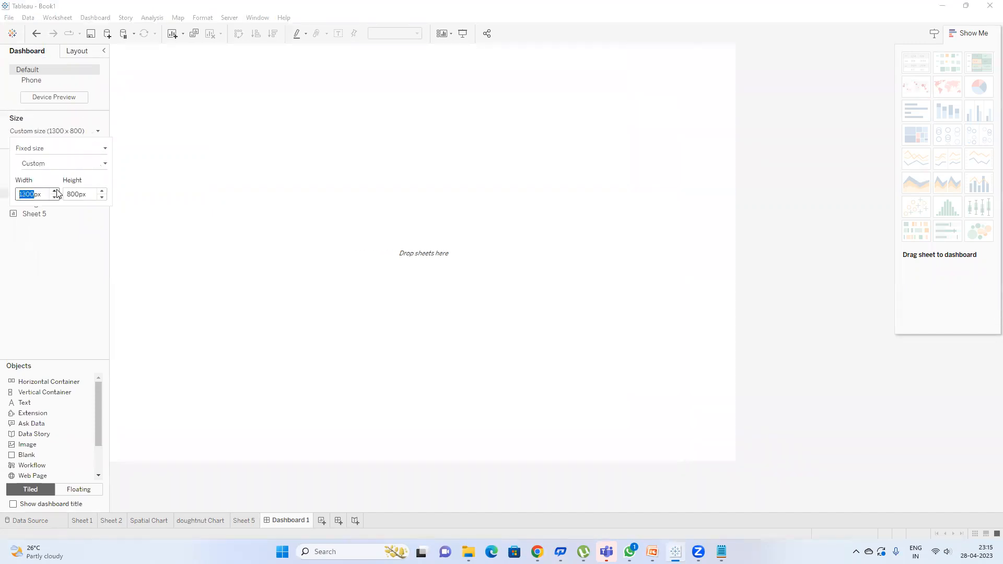
click(100, 192)
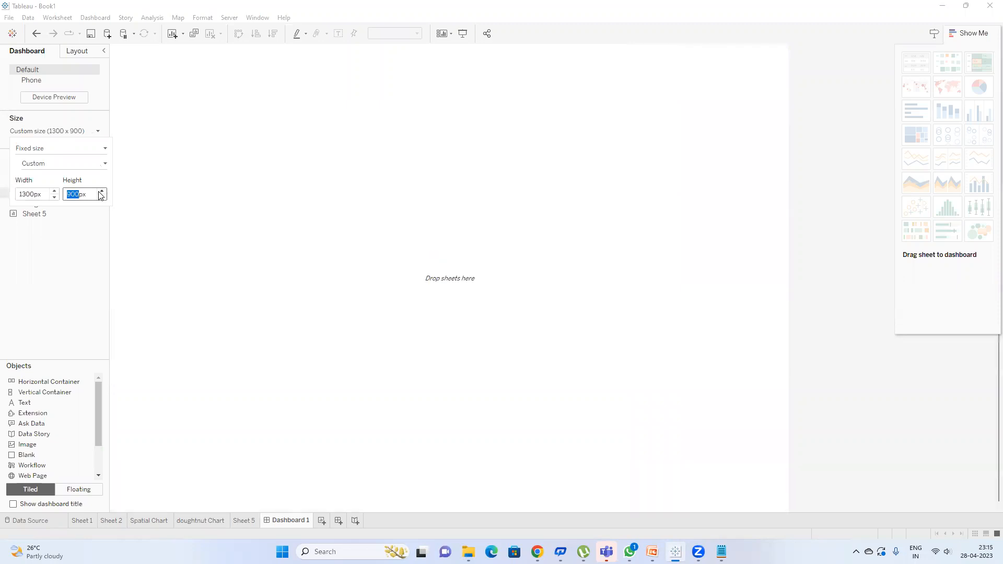
click(55, 191)
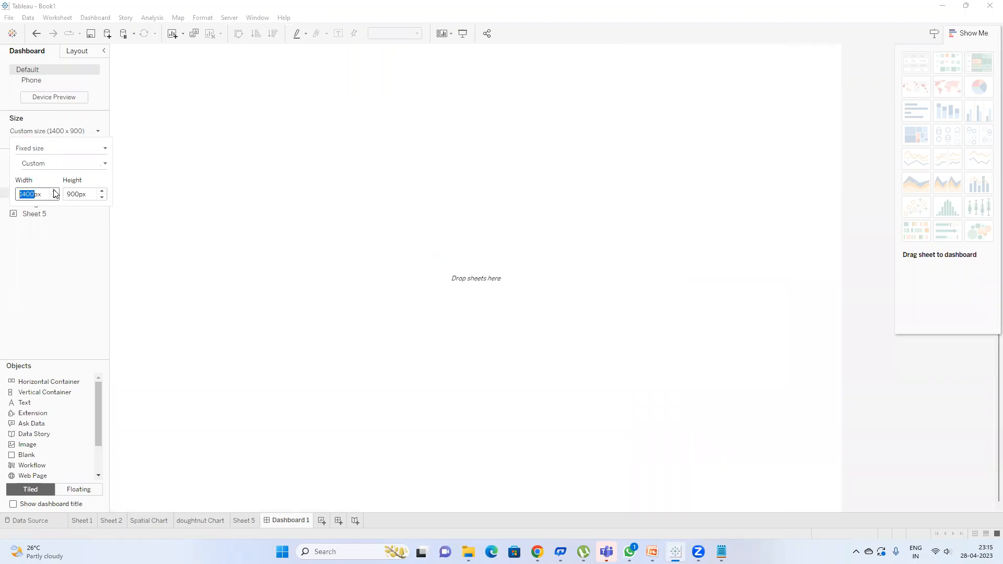
click(101, 197)
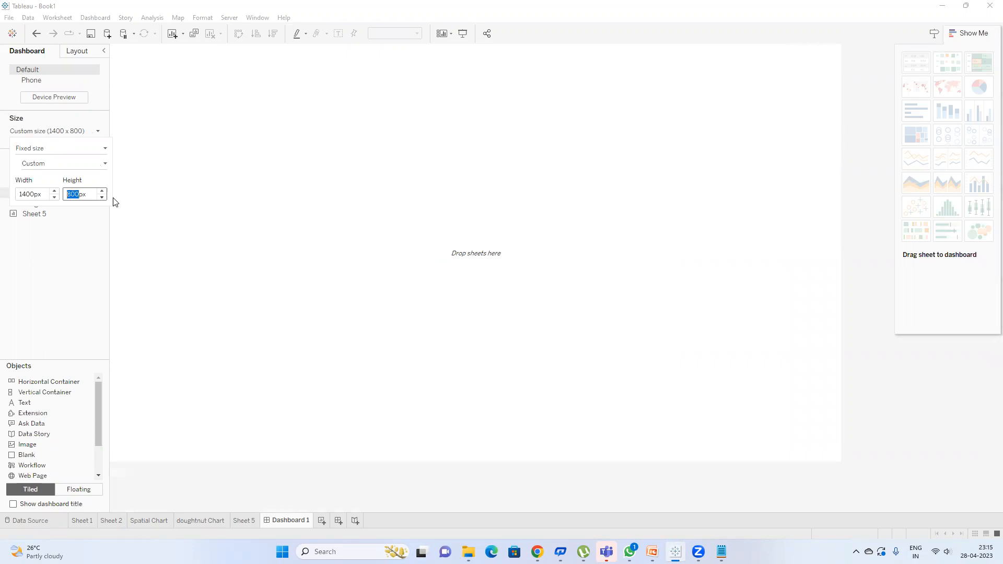
click(10, 297)
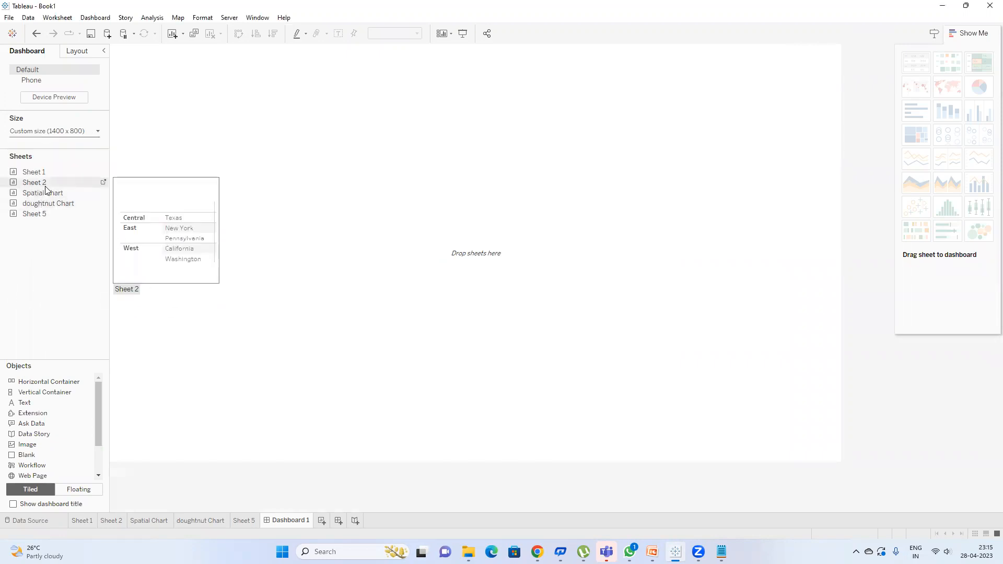
Step: Rename Sheet 5 to 'Cross Table' and go back to the dashboard
click(238, 522)
double_click(242, 520)
text(Cross Table)
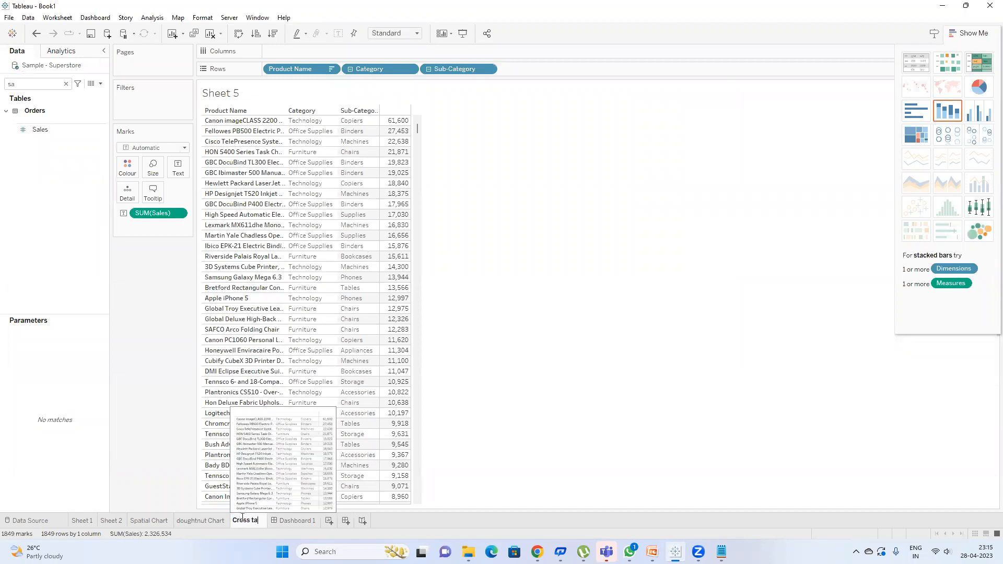
key(Return)
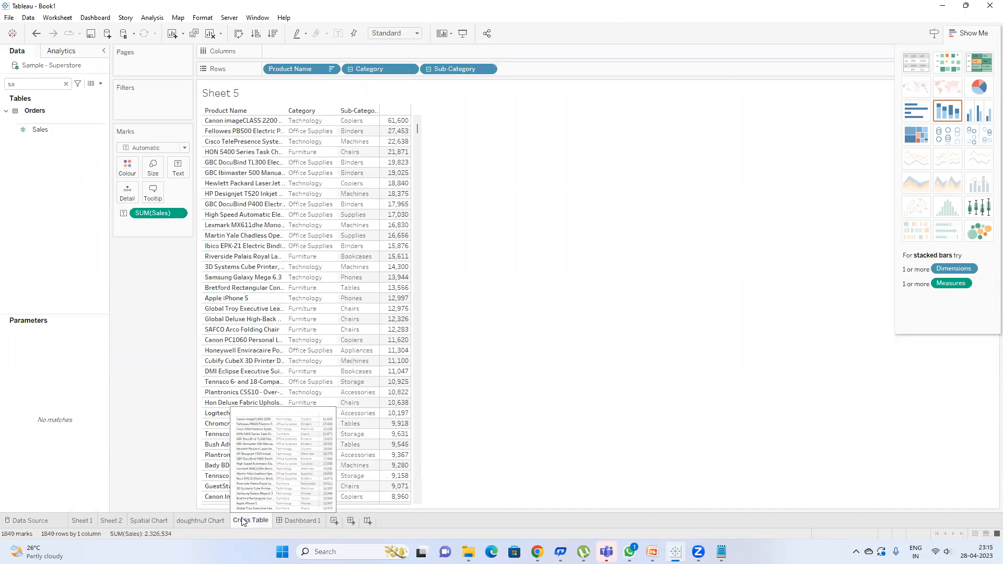
click(292, 521)
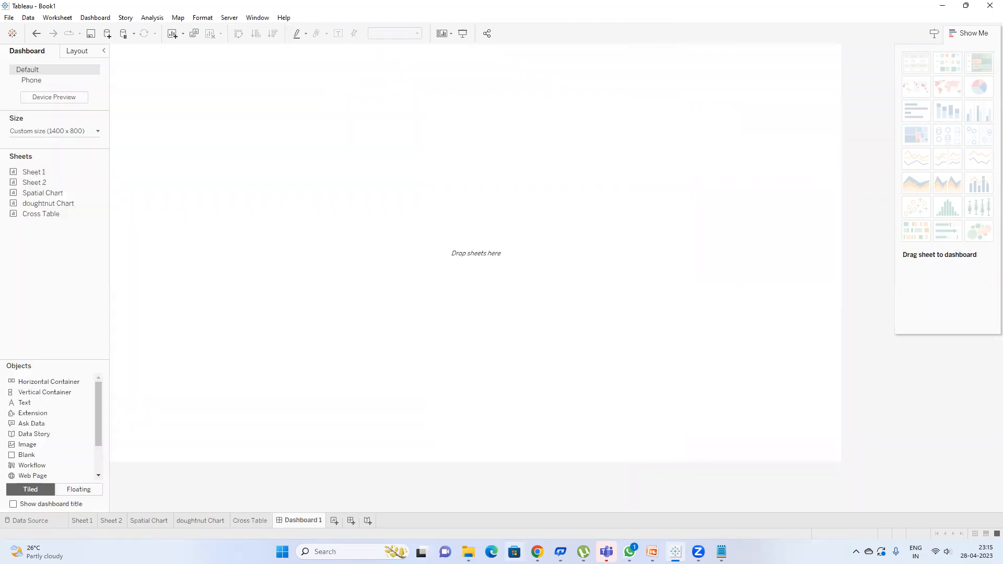
Step: Admit the waiting participant in the Google Meet call, then return to Tableau
mouse_move(537, 552)
click(491, 514)
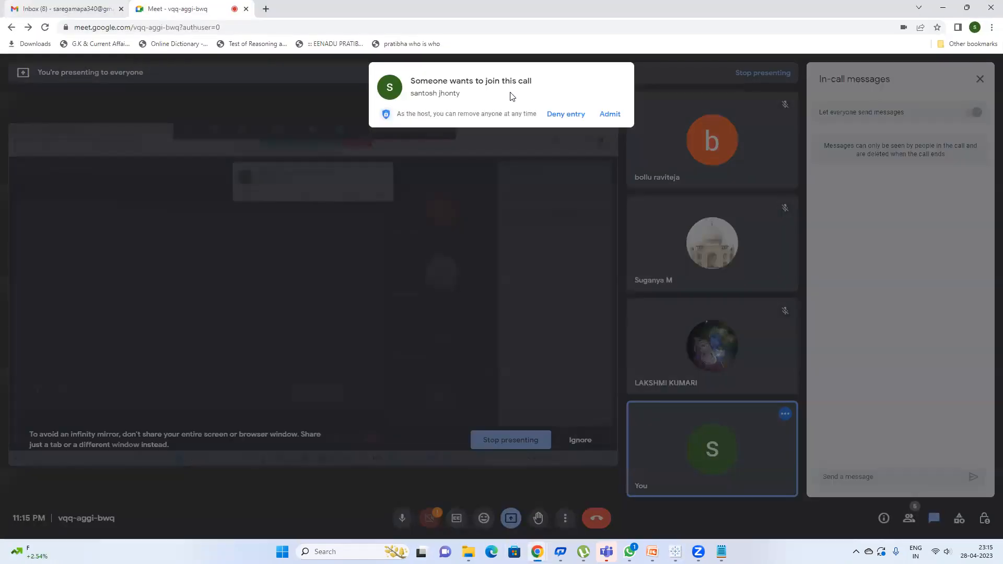
click(609, 114)
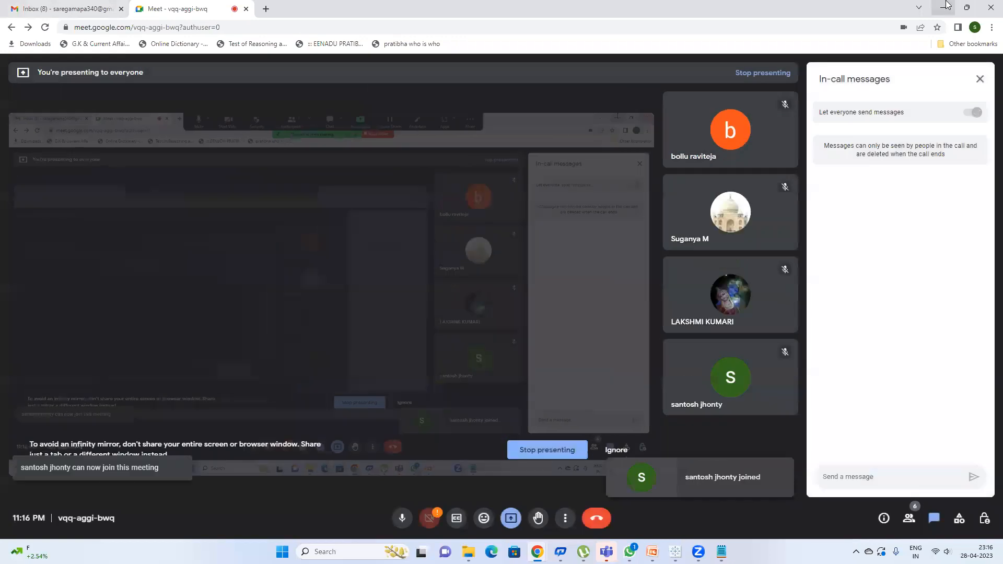
key(alt+Tab)
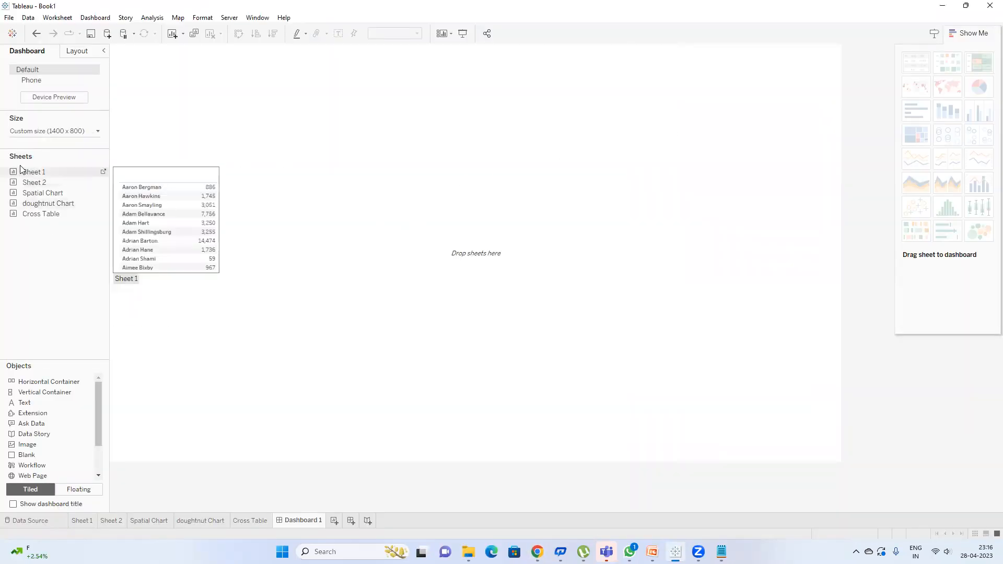
Step: Place the Spatial Chart map, show the title, rename the dashboard 'Interactive Dashboard', and start adding doughnut Chart
drag(43, 193, 189, 262)
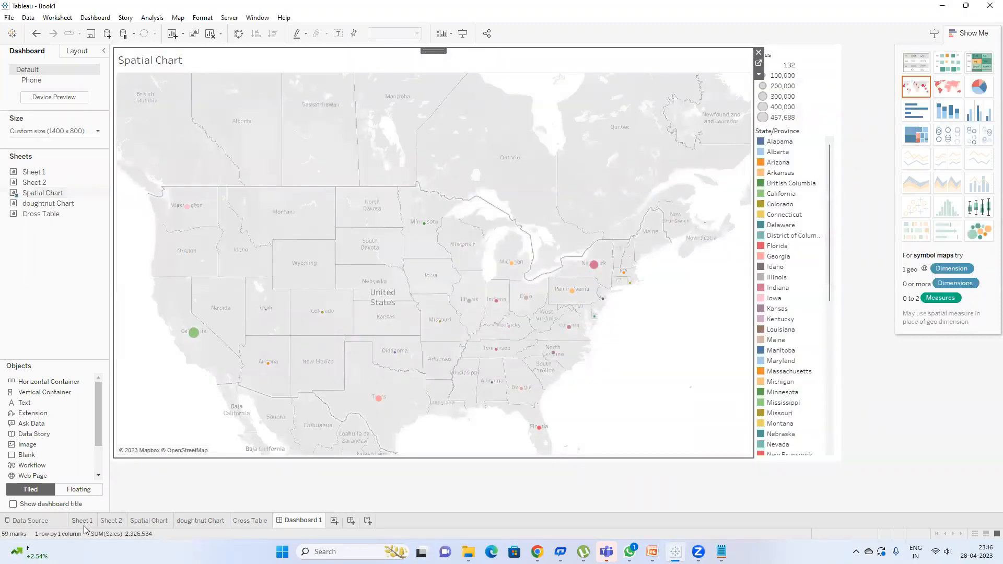
click(20, 505)
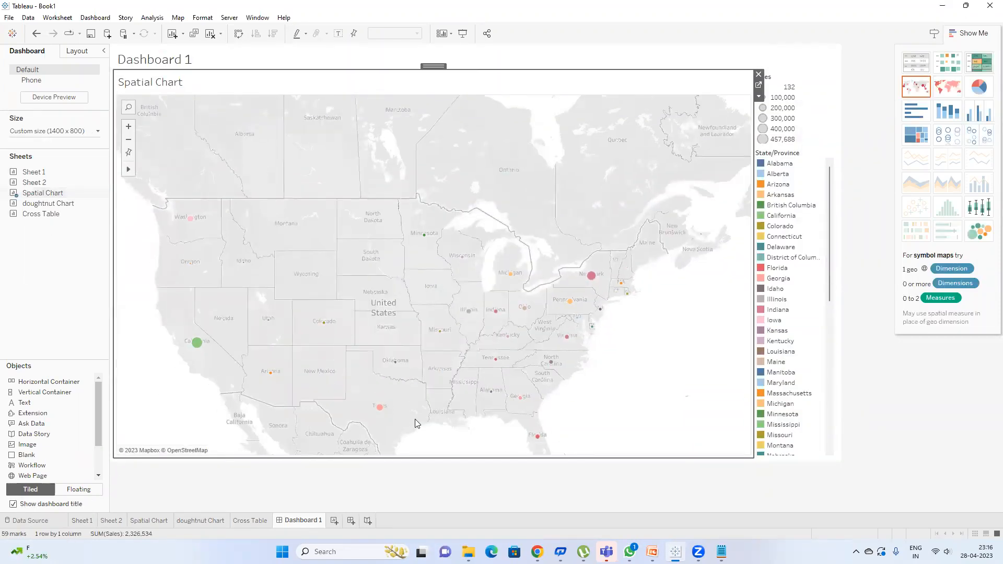
double_click(309, 519)
key(BackSpace)
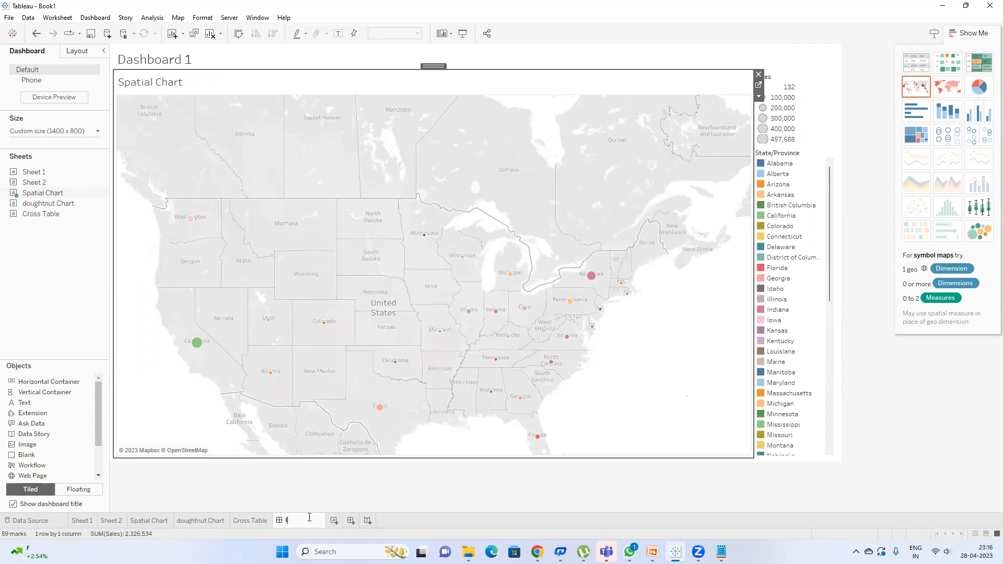
text(Interactive Dashboard)
key(Return)
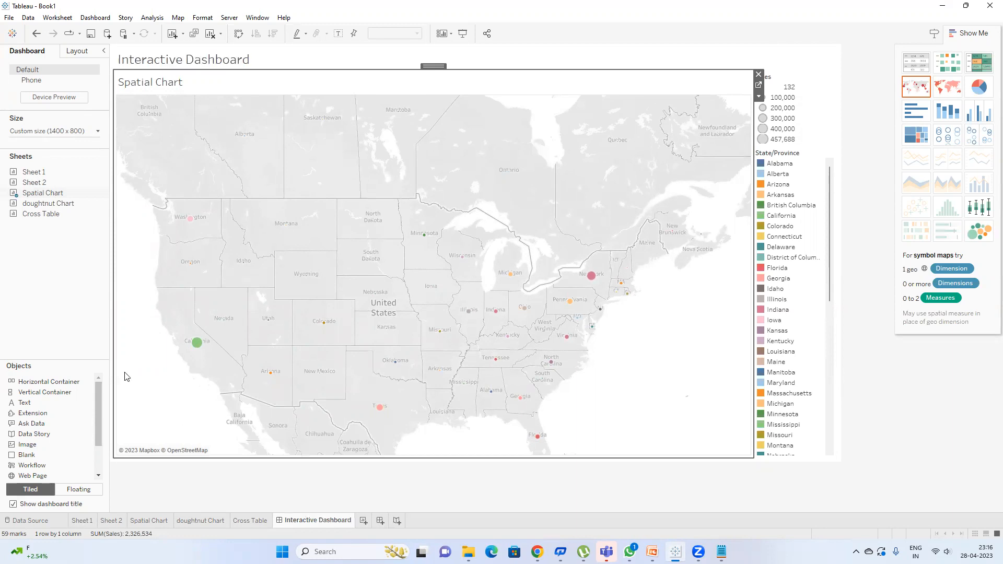
drag(60, 204, 550, 263)
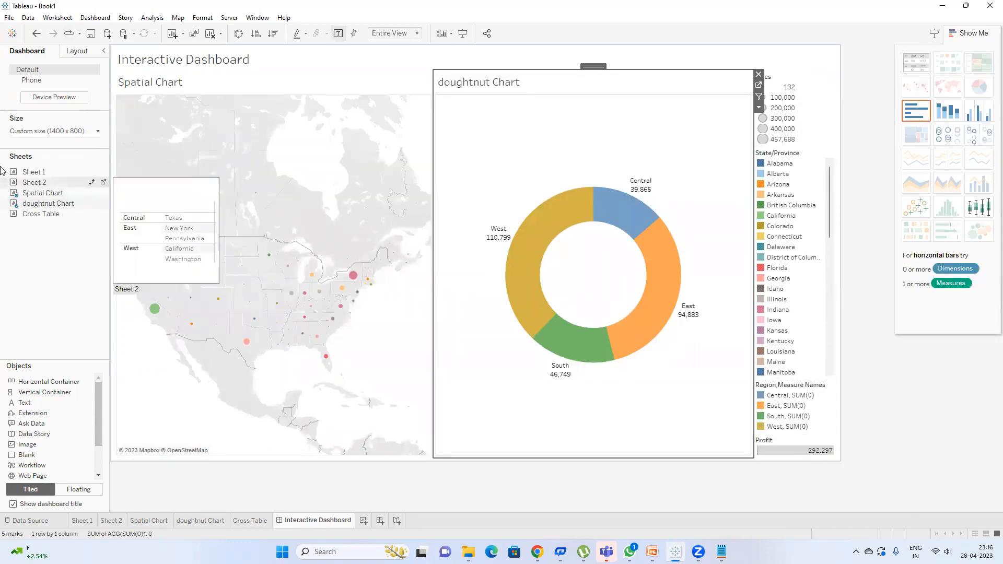
Step: Place the doughnut Chart beside the map and the Cross Table full width below both charts
drag(41, 213, 472, 440)
drag(418, 435, 284, 424)
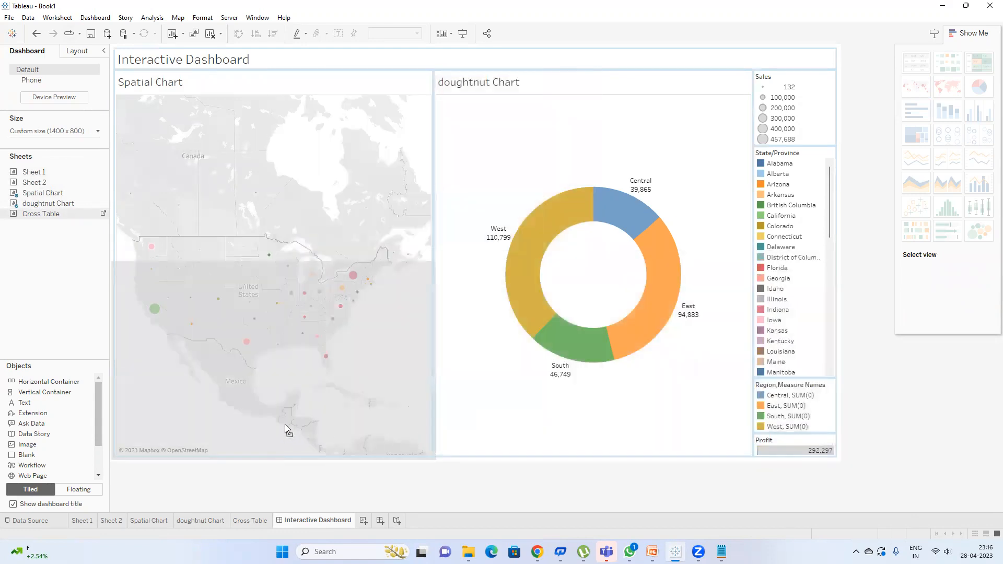
drag(412, 443, 571, 327)
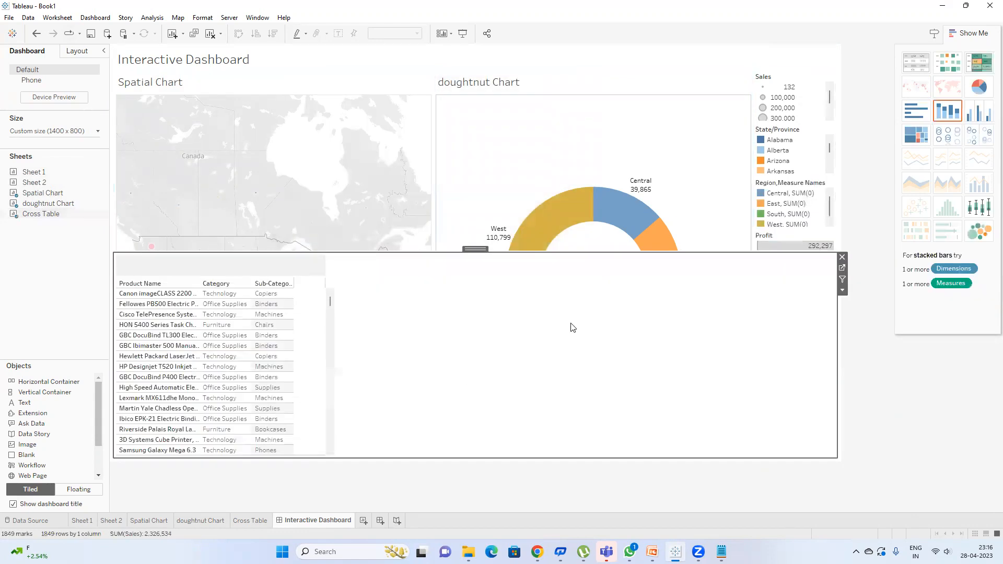
Step: Remove the Region/Measure Names, State/Province, Sales and Profit legends, deleting the Profit legend's container
click(826, 188)
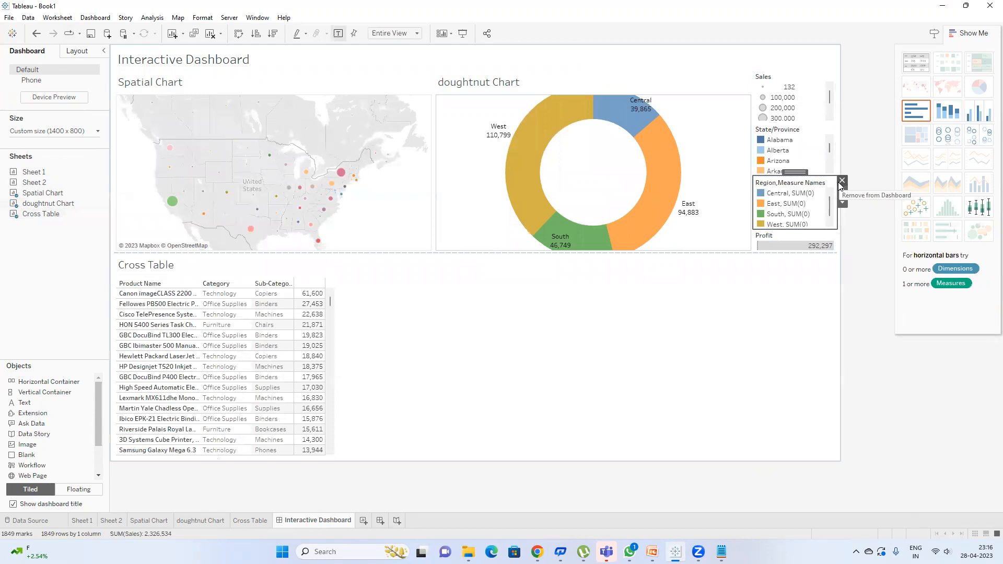
click(839, 182)
click(811, 178)
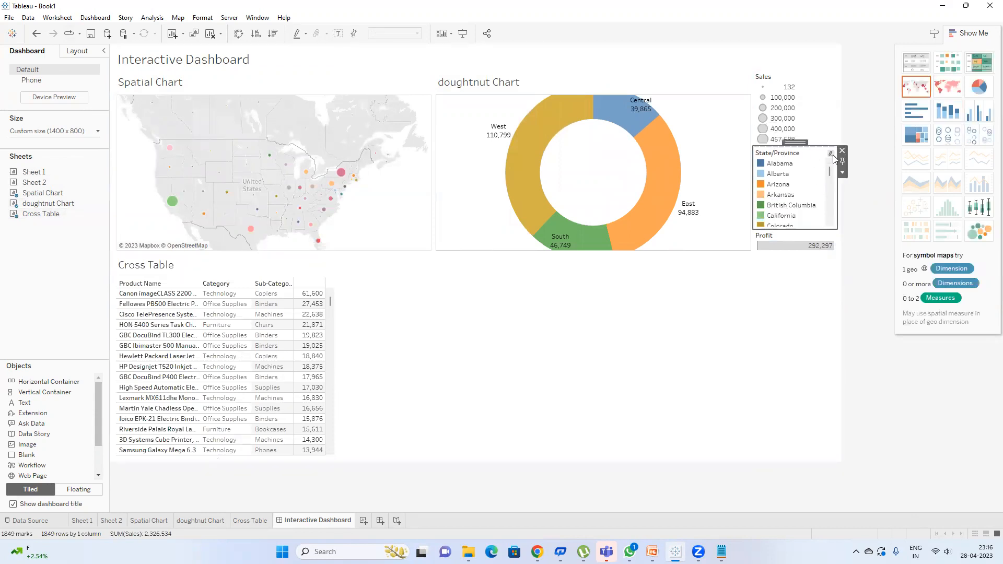
click(839, 157)
click(810, 86)
click(841, 73)
click(789, 122)
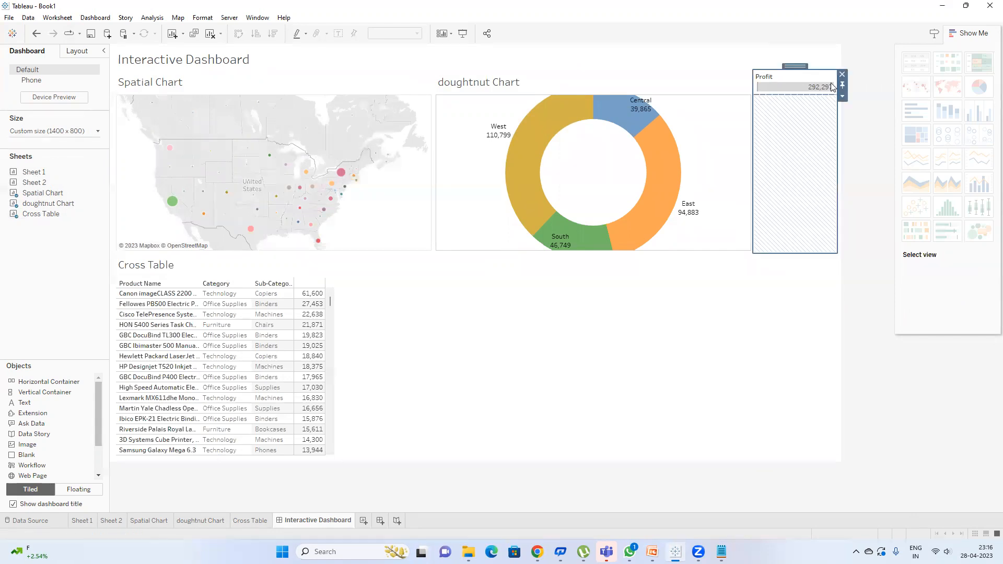
click(843, 74)
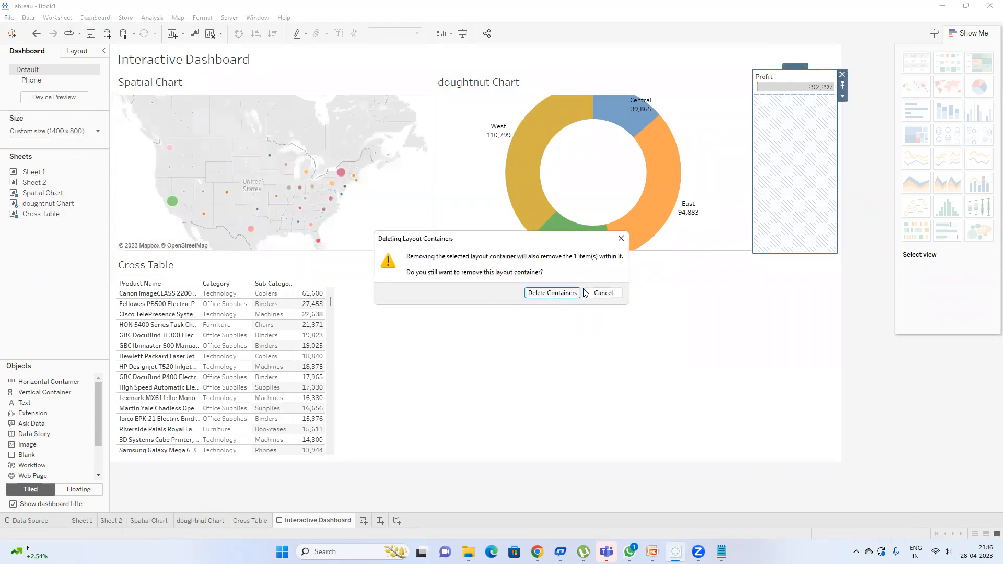
click(624, 238)
click(843, 74)
click(552, 294)
click(784, 126)
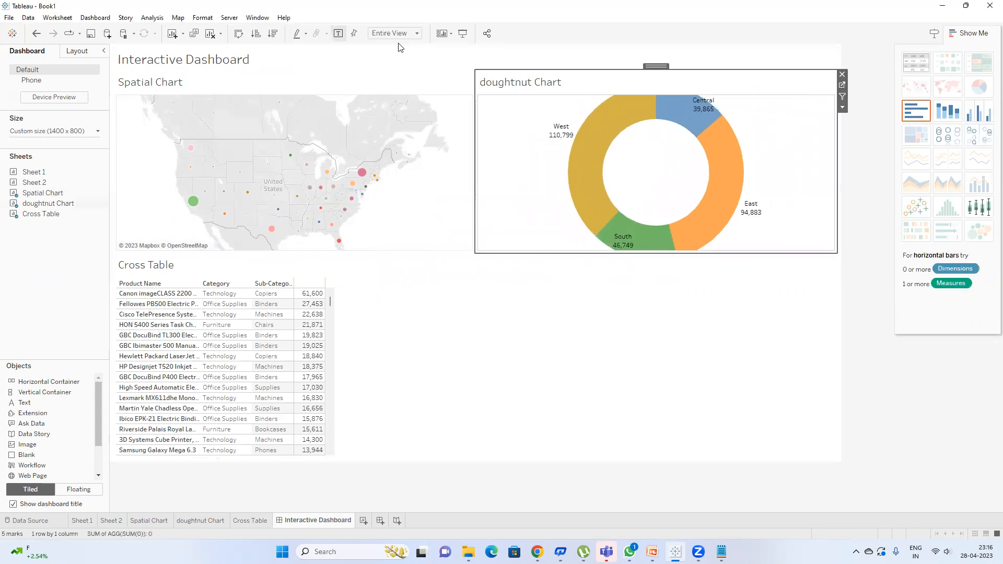
Step: On the doughnut Chart sheet, resize the outer pie and inner circle marks to thicken the ring
click(843, 85)
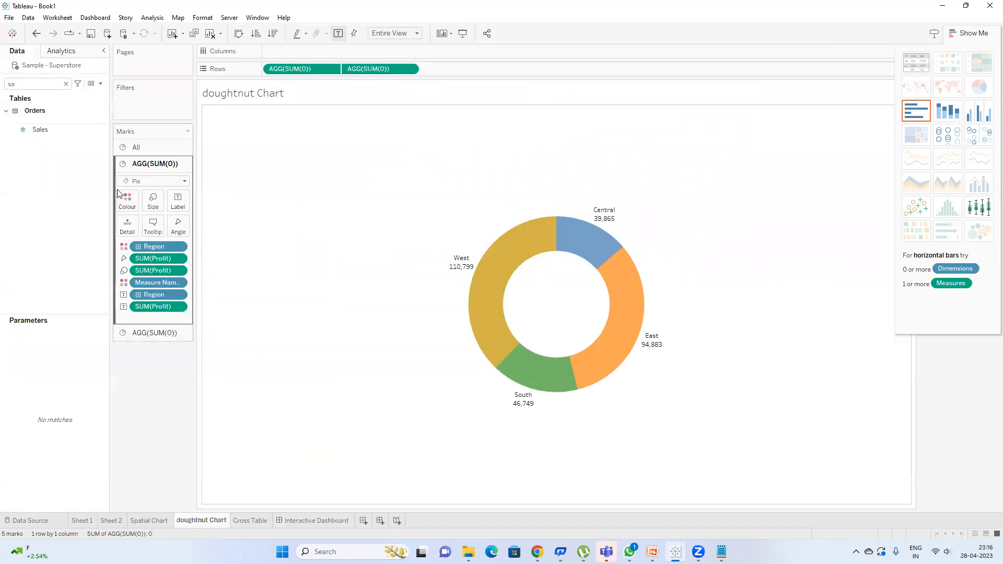
click(153, 201)
click(203, 227)
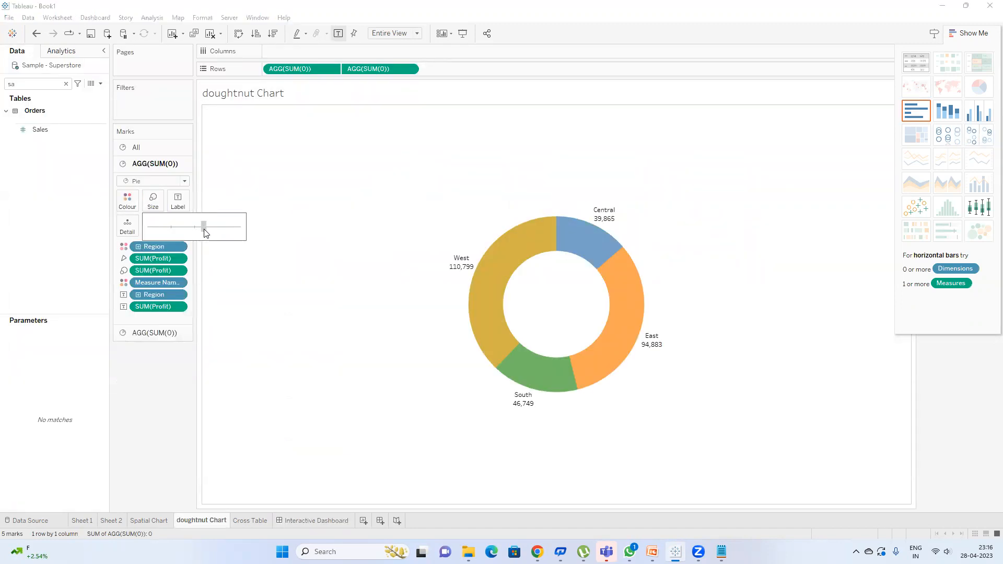
click(150, 333)
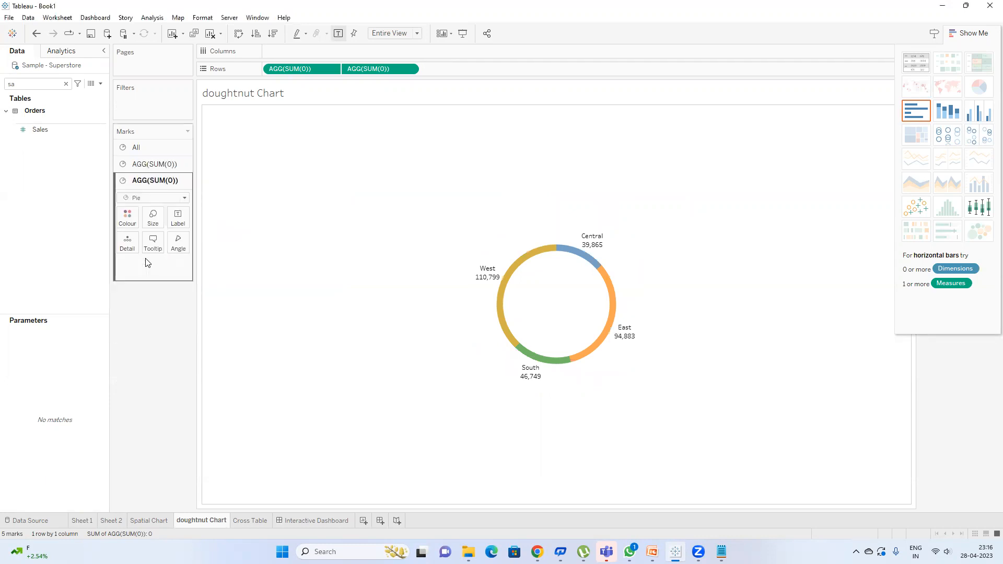
click(158, 217)
drag(197, 242, 189, 243)
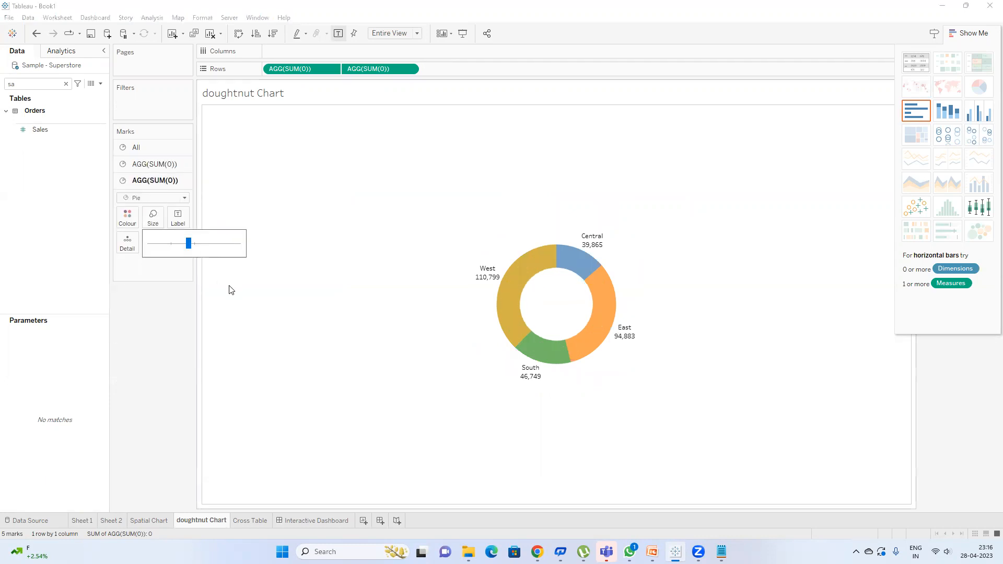
click(313, 521)
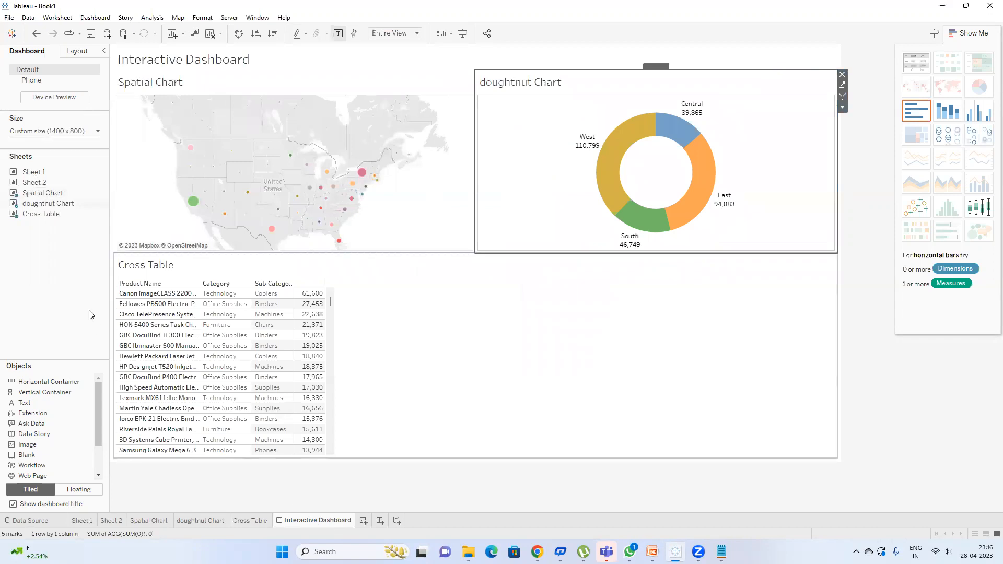
Step: Set the Cross Table on the dashboard to Fit Width
click(938, 417)
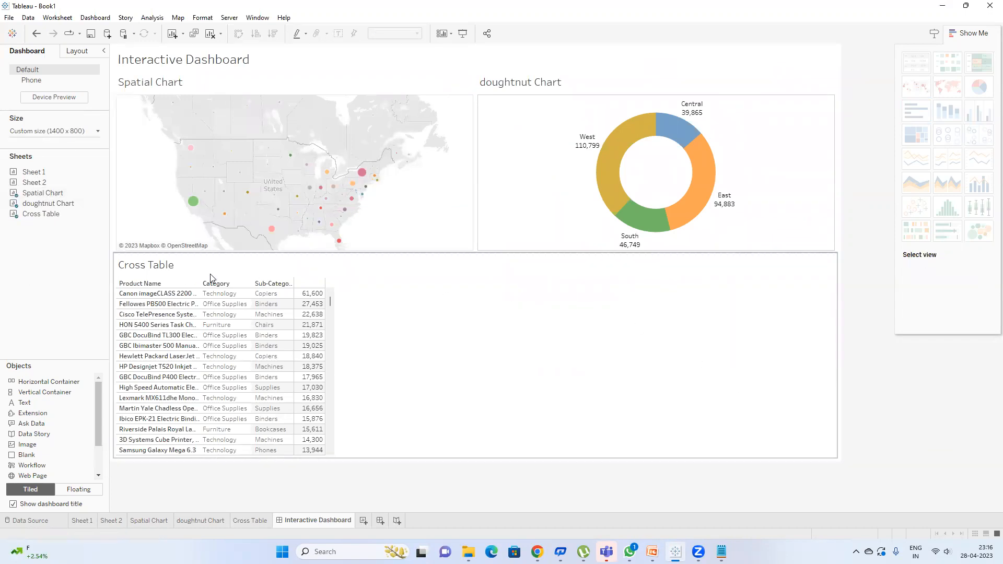
click(367, 277)
click(385, 33)
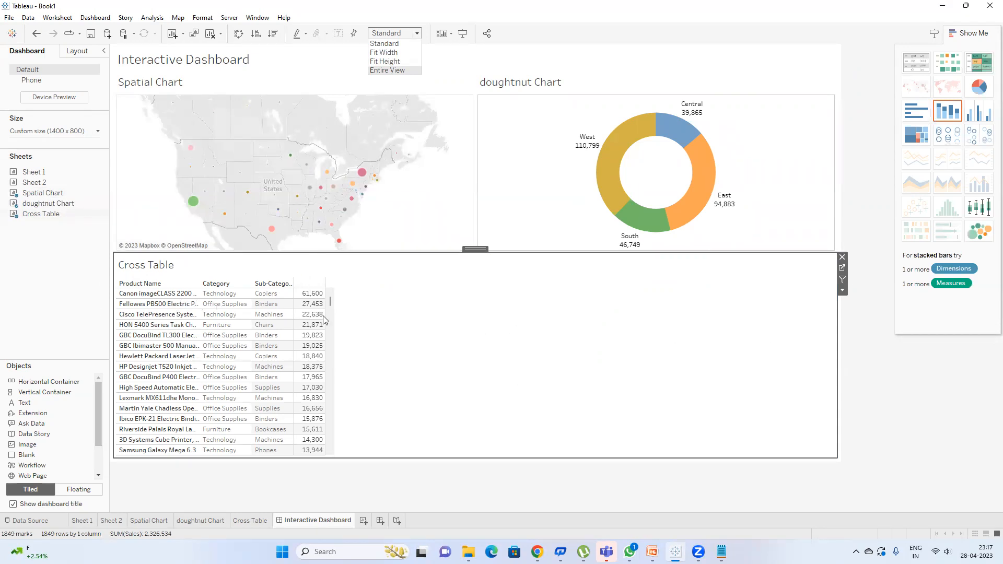
click(397, 70)
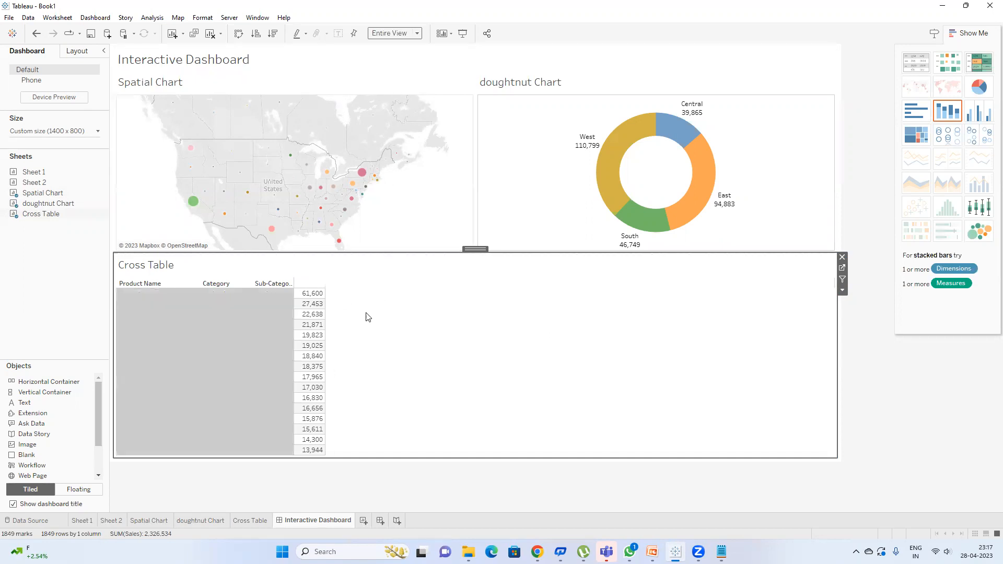
click(396, 33)
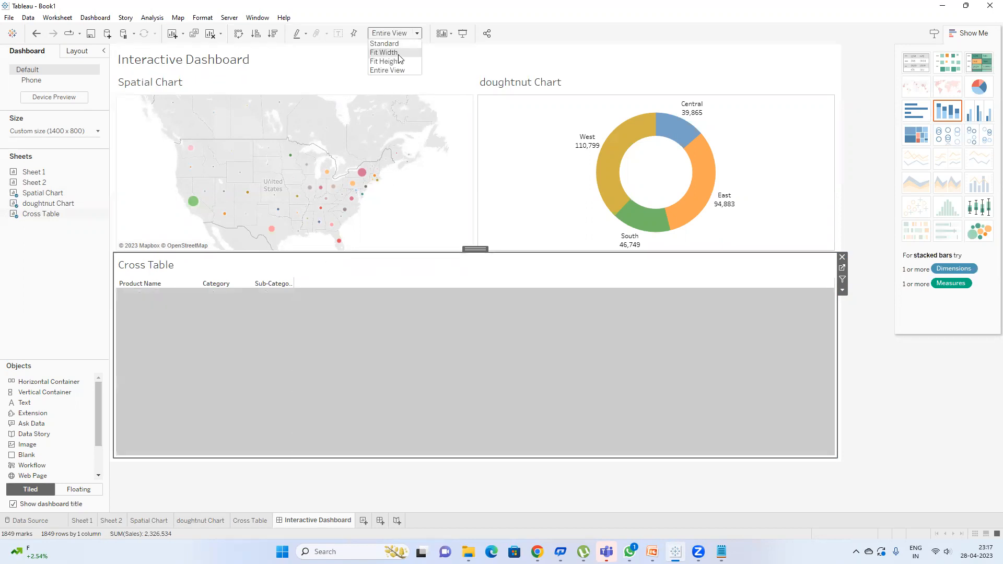
click(401, 55)
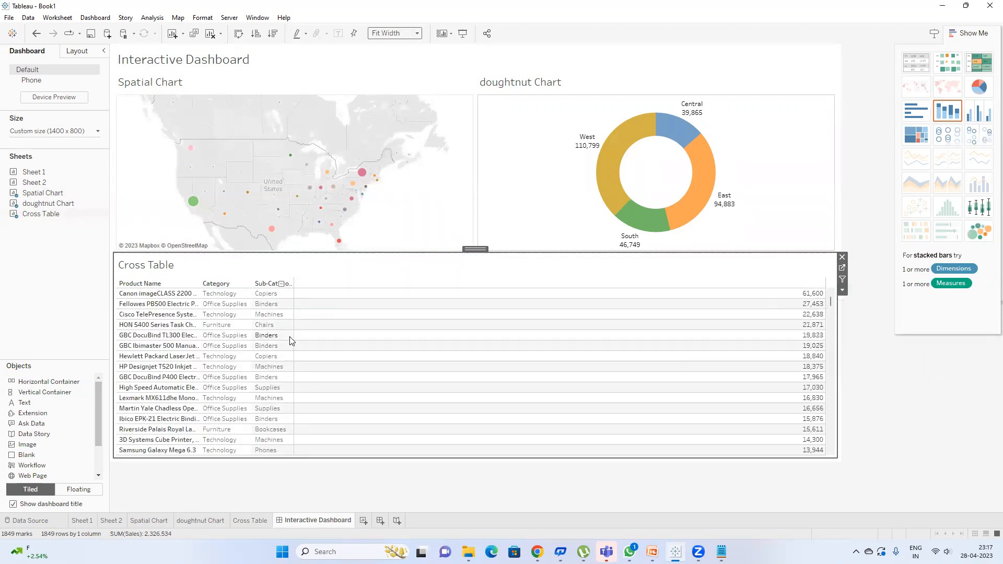
Step: Resize the Cross Table's Product Name, Category, Sub-Category and Sales columns and make rows taller
drag(294, 339, 609, 340)
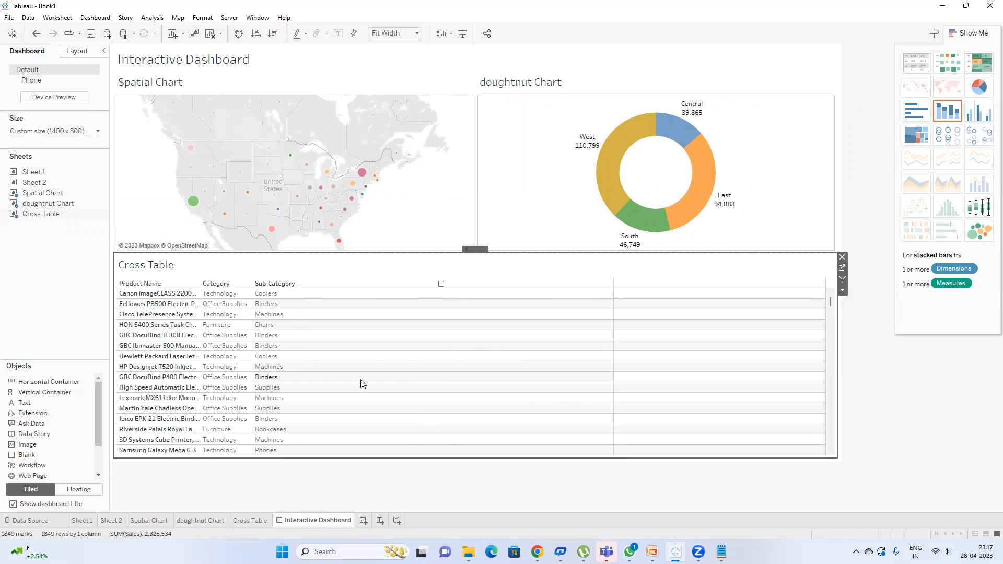
click(255, 356)
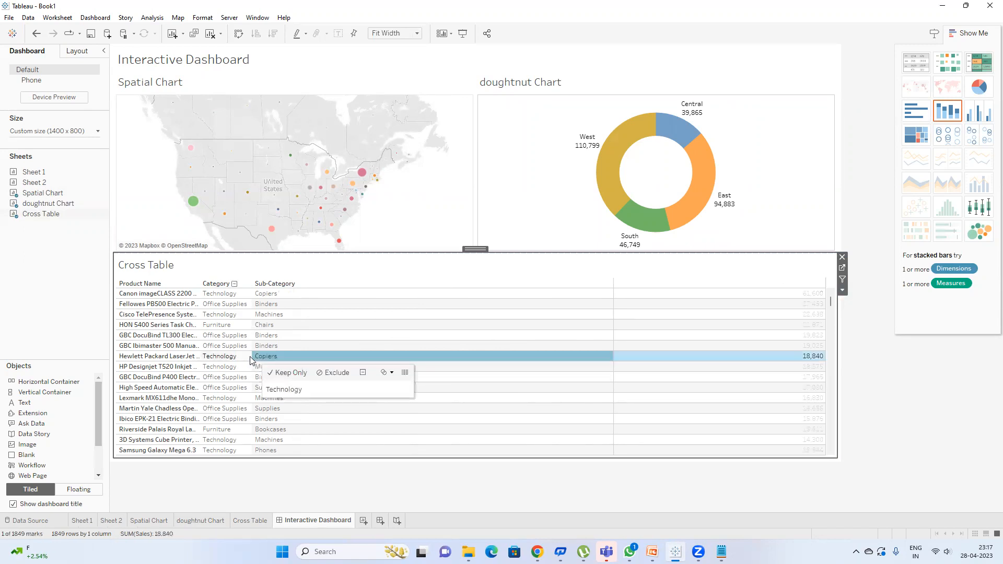
drag(251, 356, 460, 385)
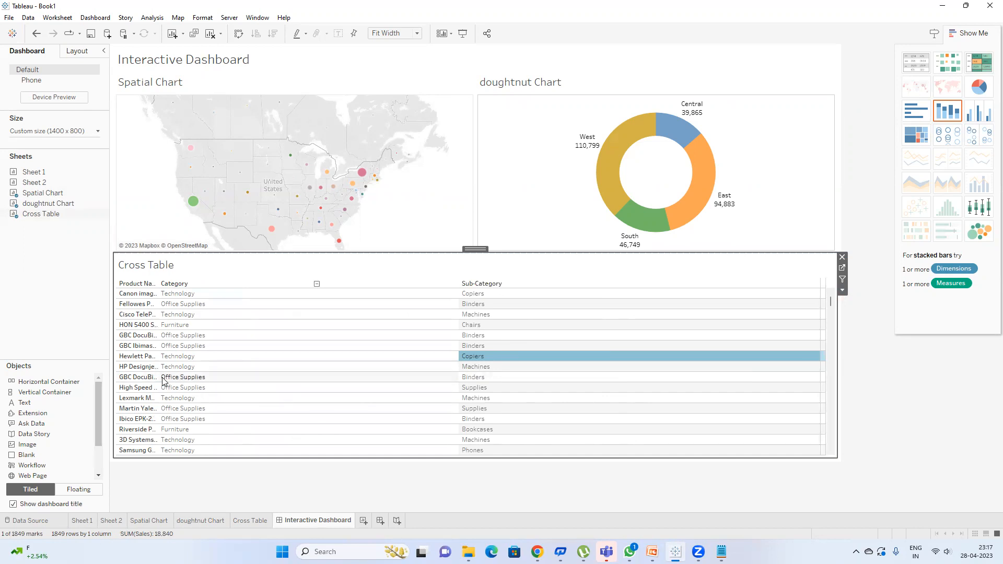
drag(157, 377, 353, 383)
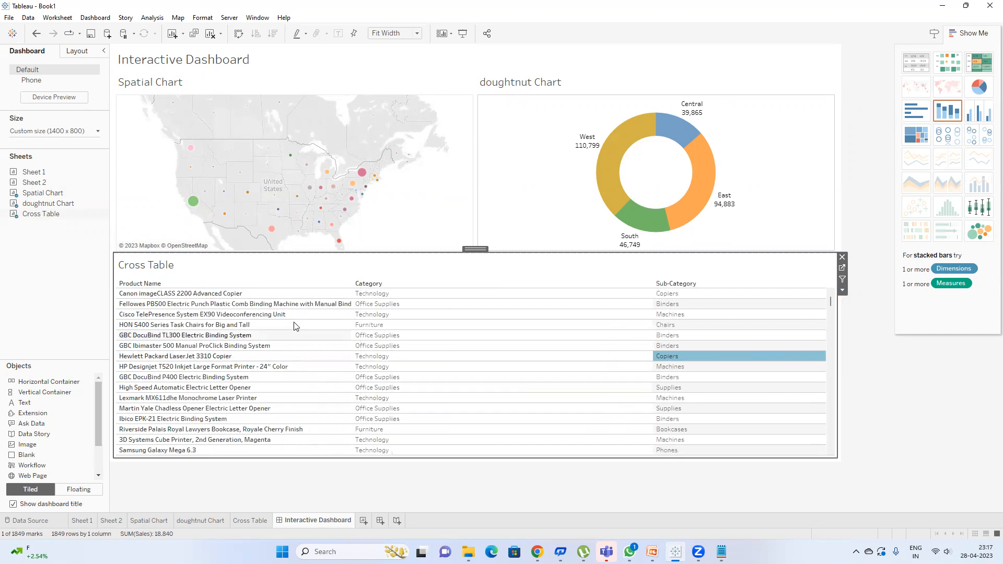
drag(290, 298, 292, 306)
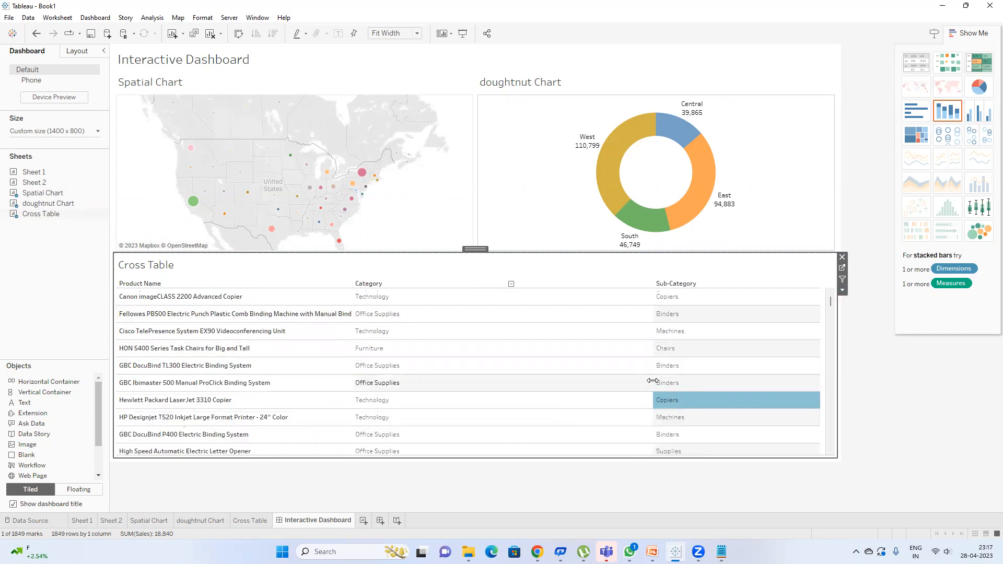
drag(648, 382, 470, 384)
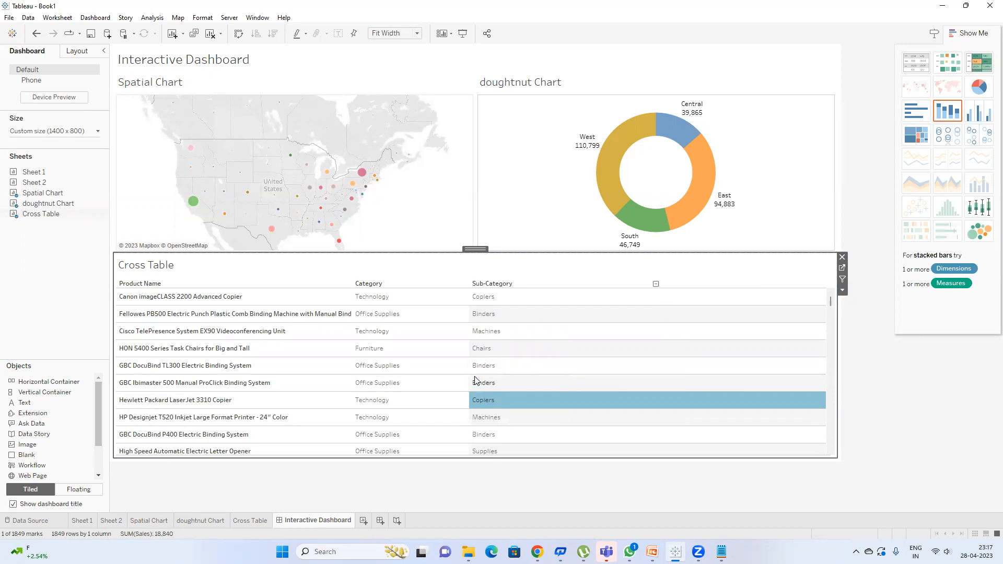
drag(470, 376, 452, 376)
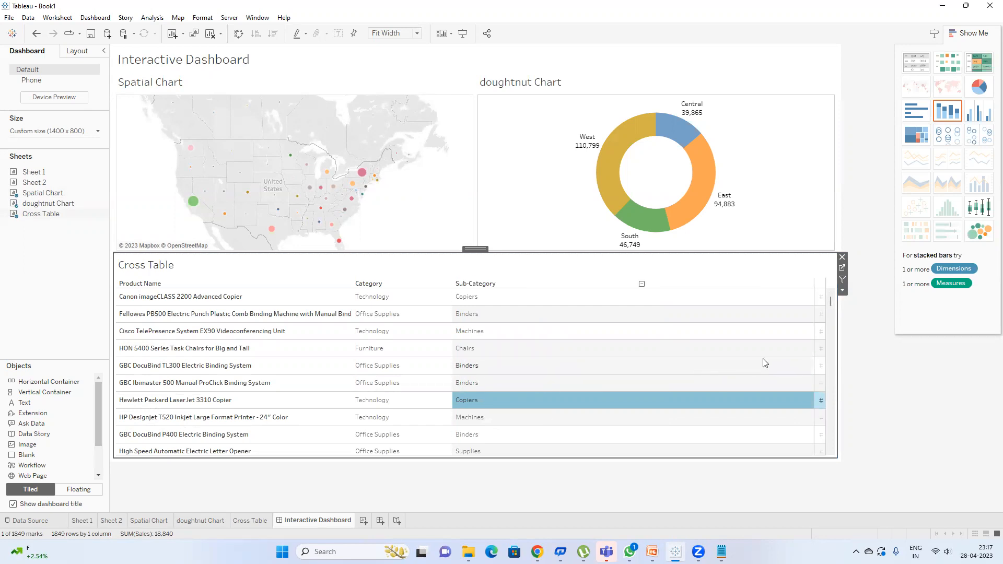
drag(814, 357, 765, 358)
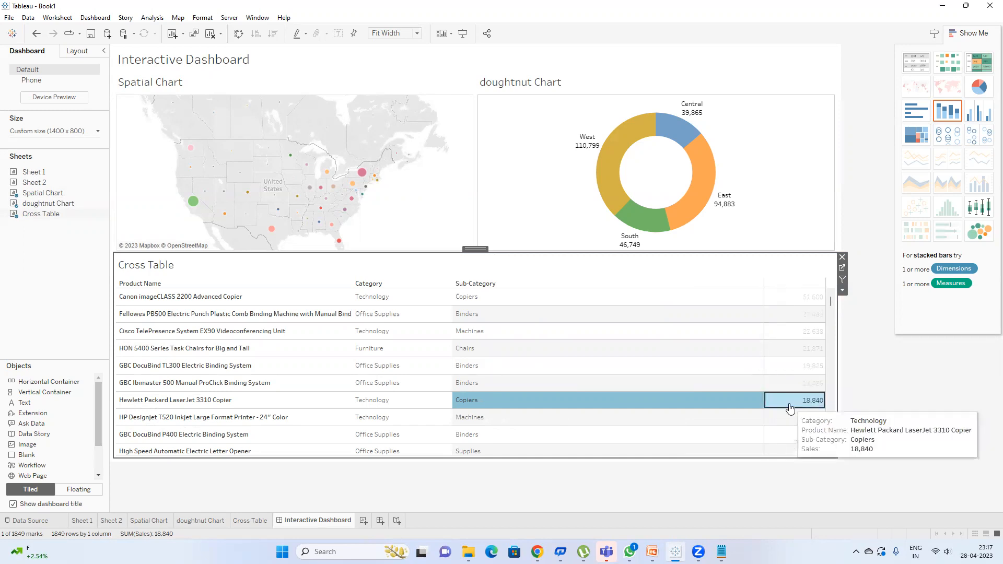
click(793, 401)
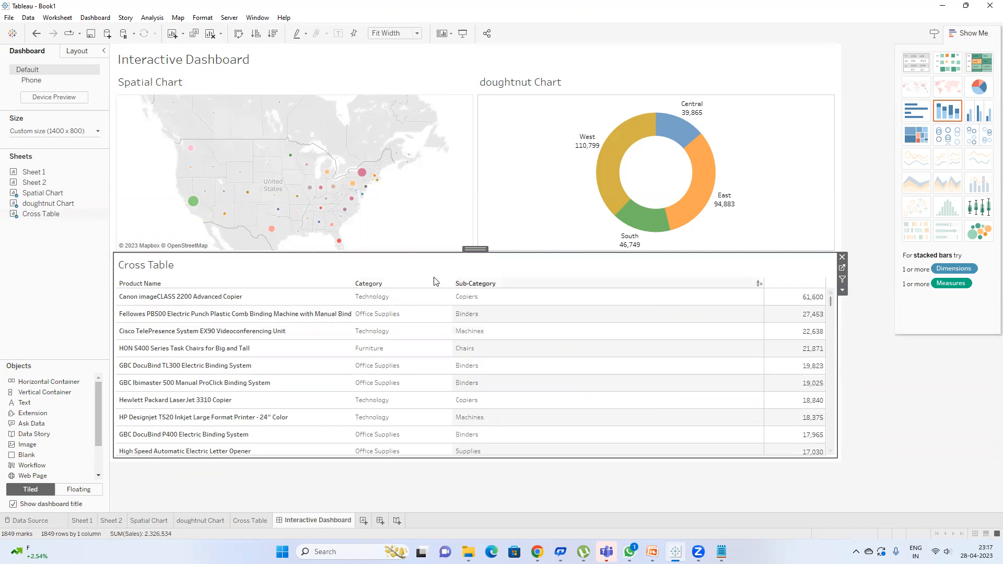
click(56, 268)
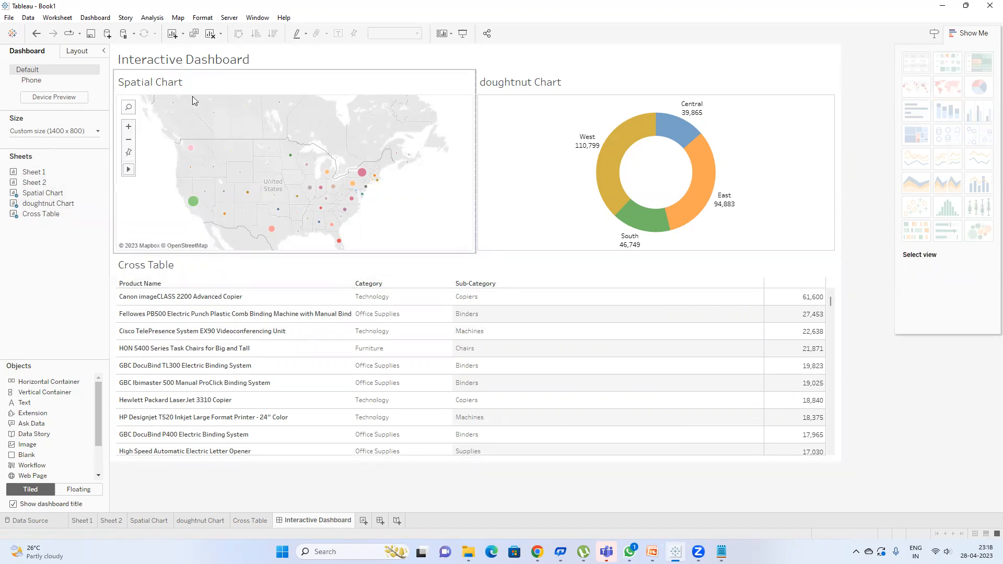
Step: Give the Spatial Chart a grey border in its Layout properties
right_click(211, 89)
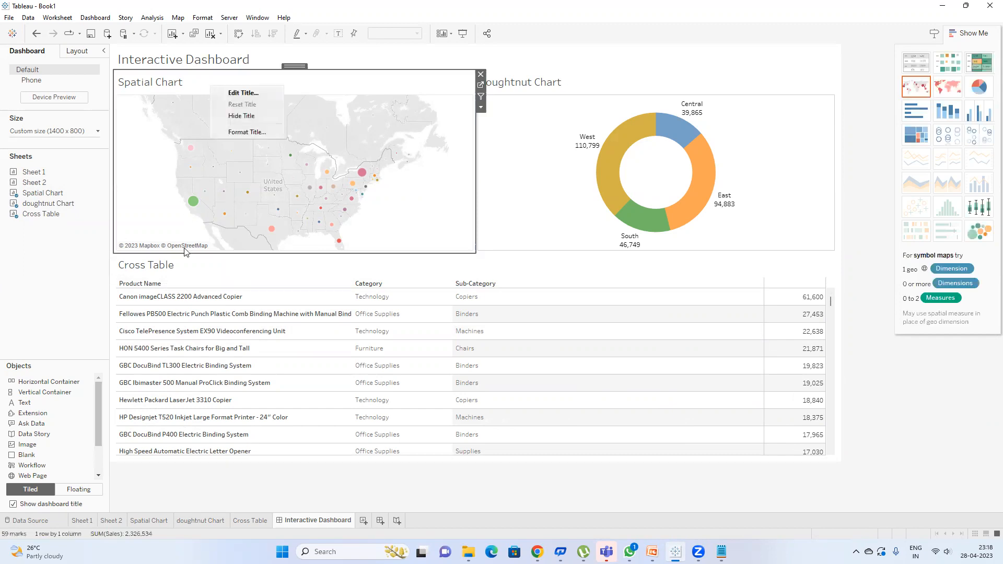
click(76, 51)
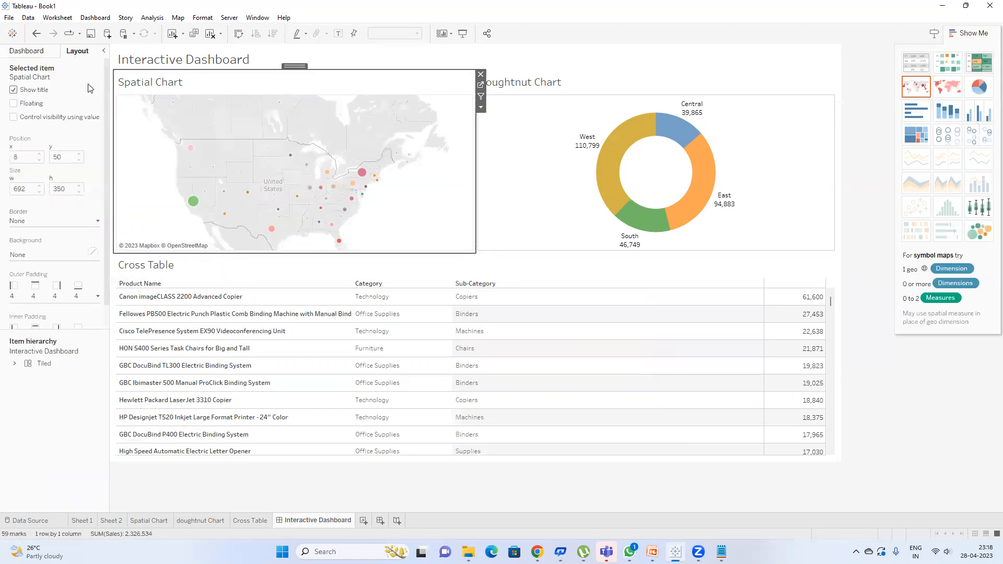
click(41, 222)
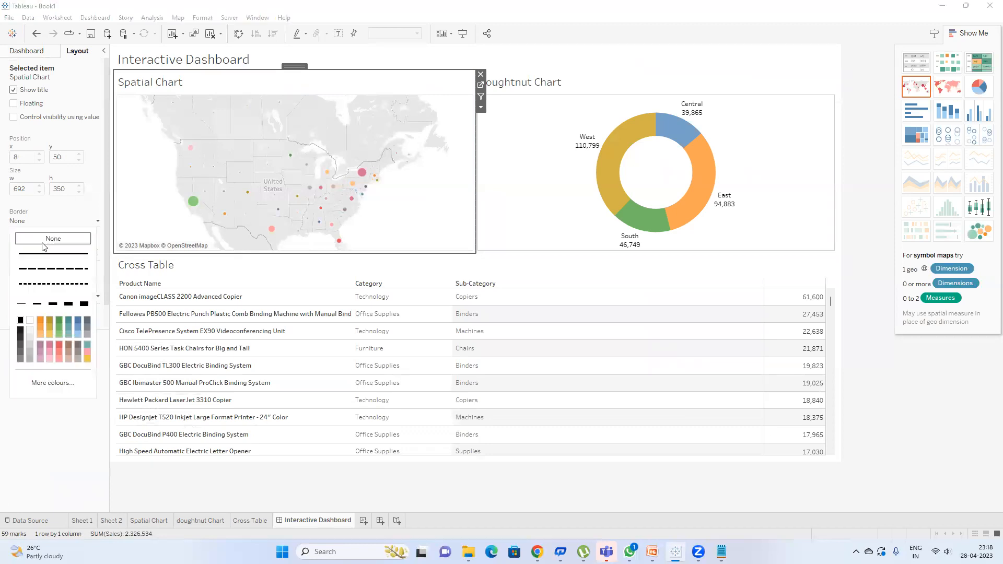
click(20, 361)
click(32, 427)
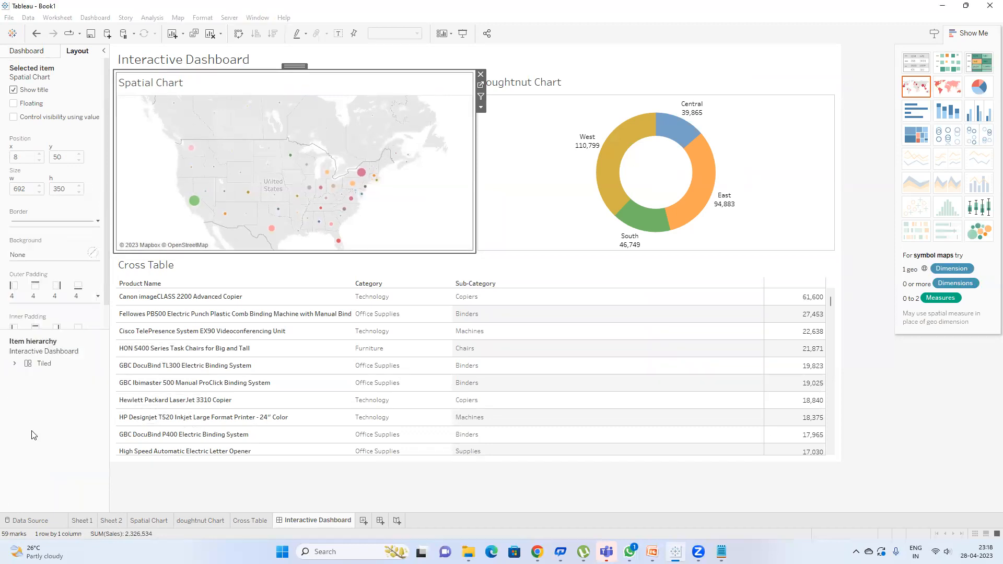
Step: Give the doughnut Chart a solid dark border
click(532, 86)
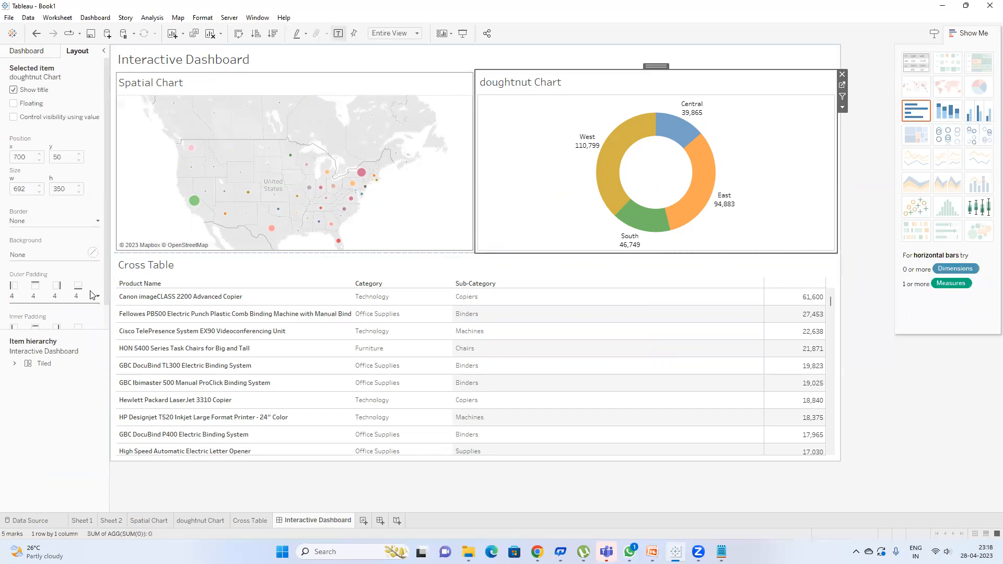
click(47, 221)
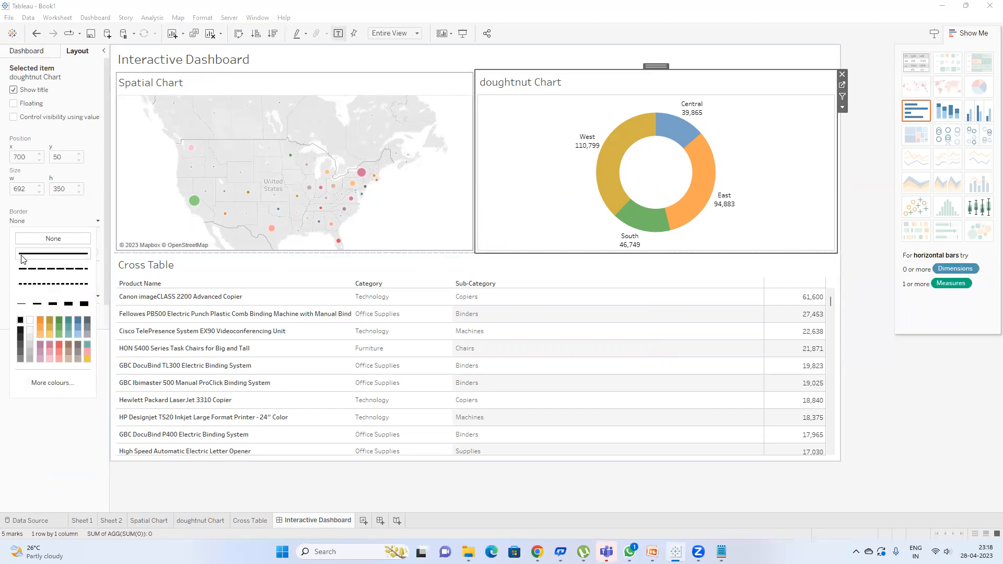
click(29, 254)
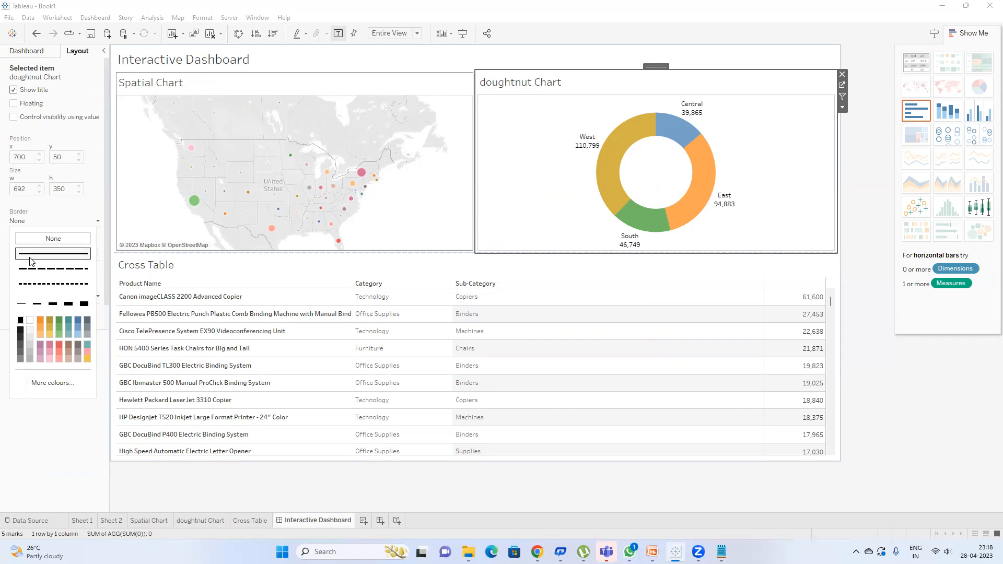
click(21, 360)
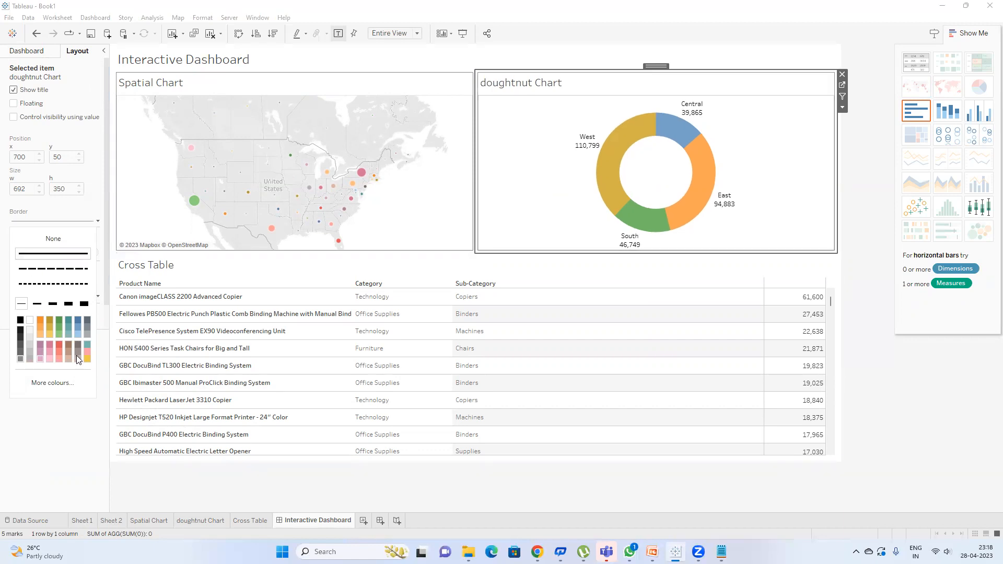
Step: Give the Cross Table a solid grey border
click(226, 266)
click(46, 221)
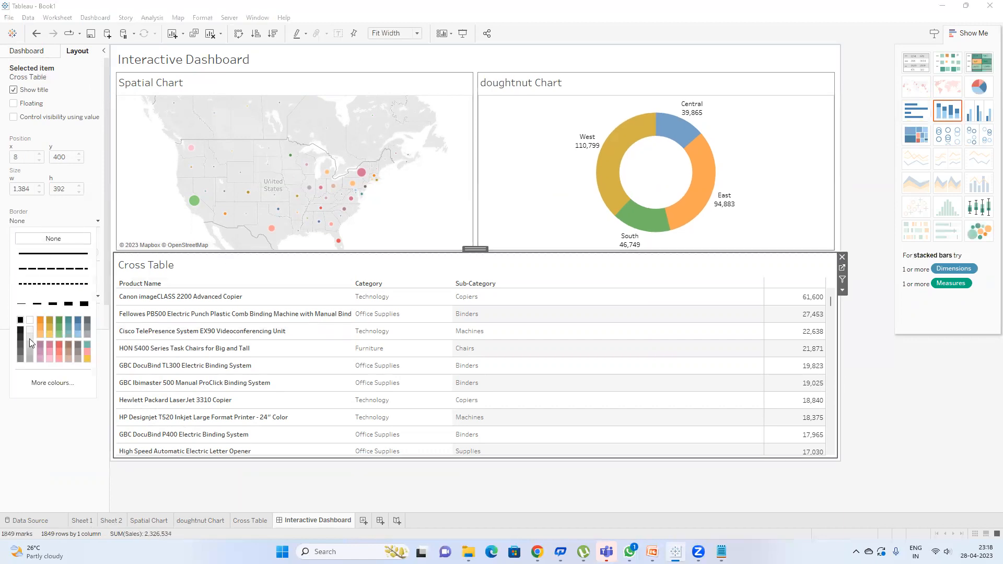
click(40, 254)
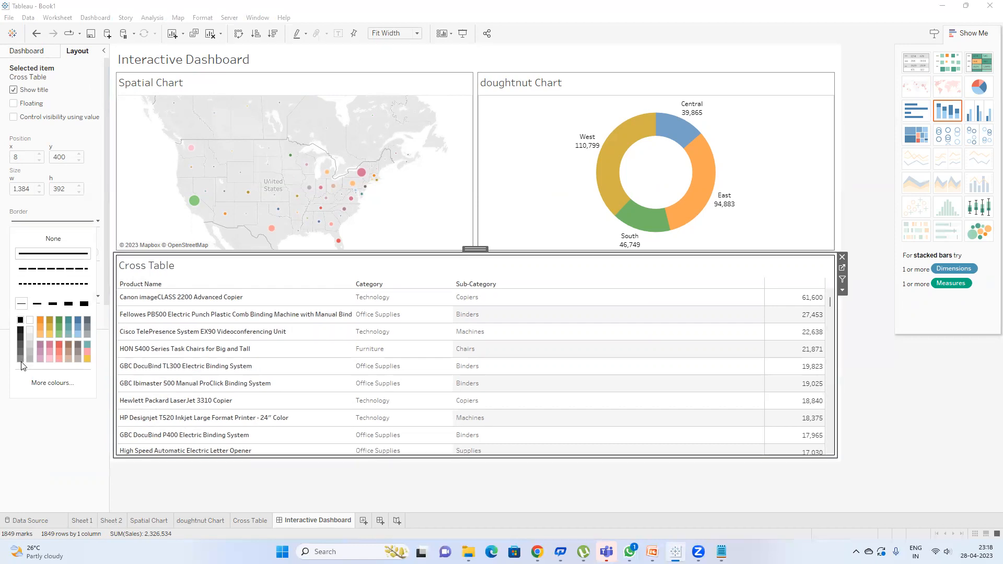
click(20, 359)
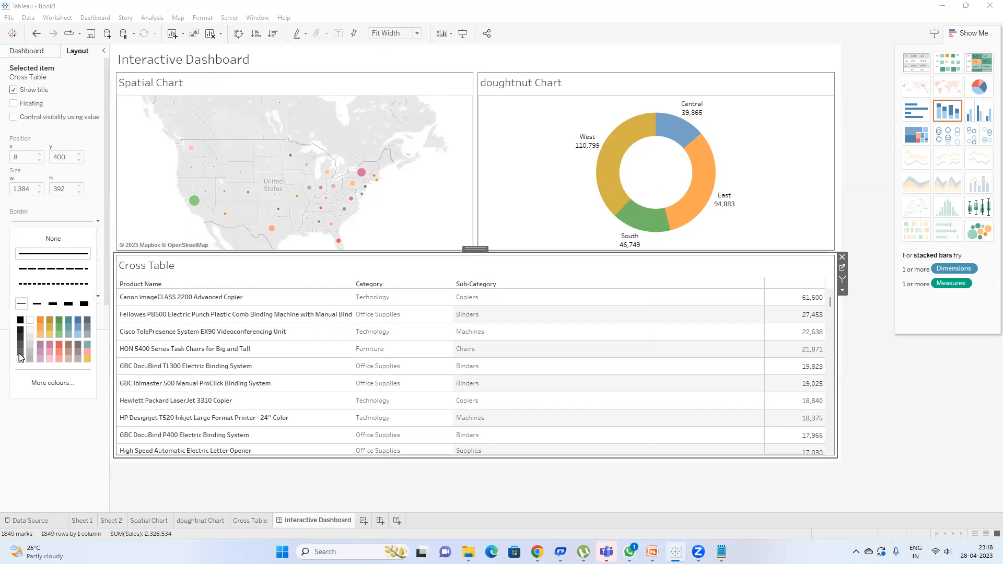
Step: Give the dashboard title a solid grey border
click(248, 62)
click(44, 223)
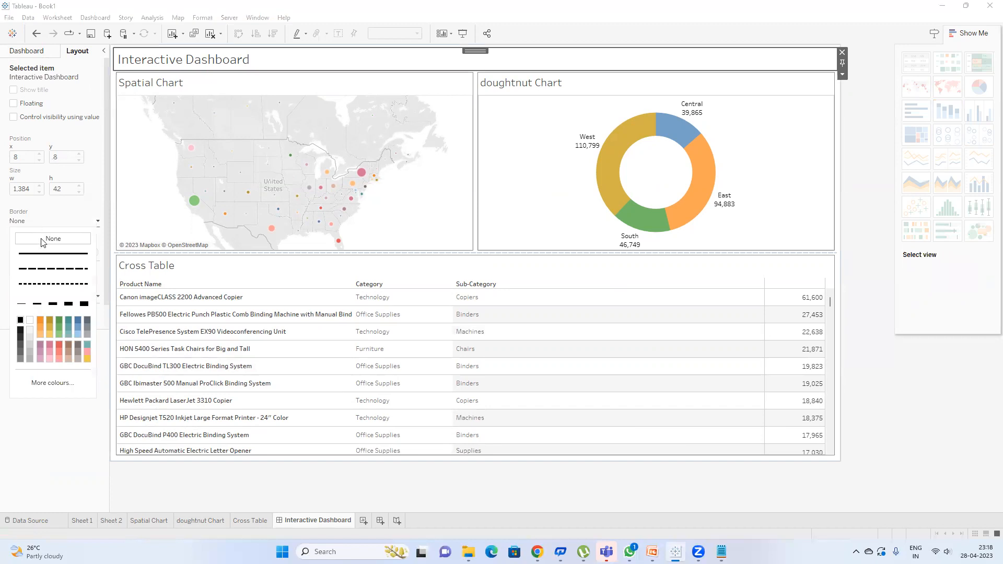
click(40, 254)
click(21, 360)
Step: Preview the whole dashboard in presentation mode, then exit it
click(917, 434)
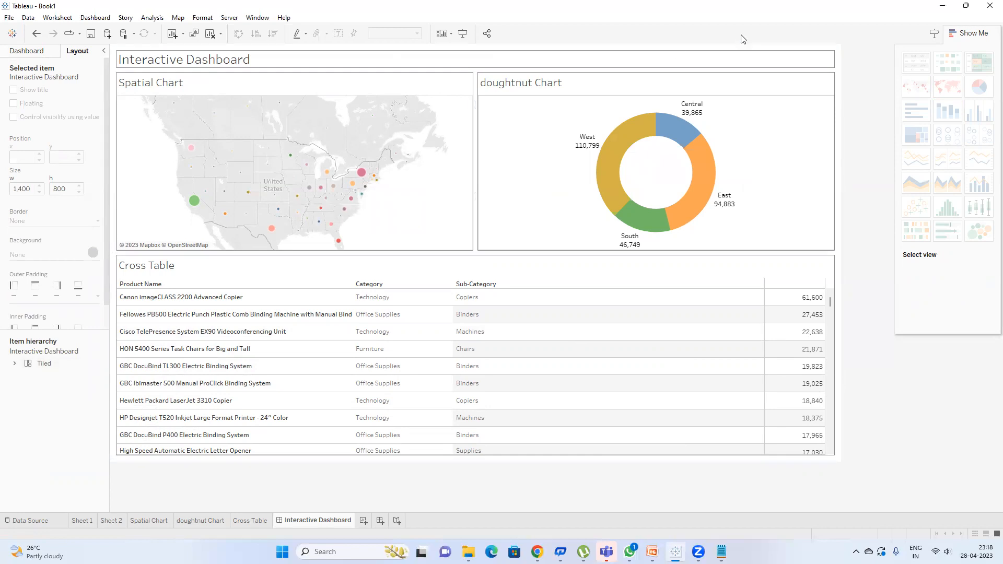
click(463, 34)
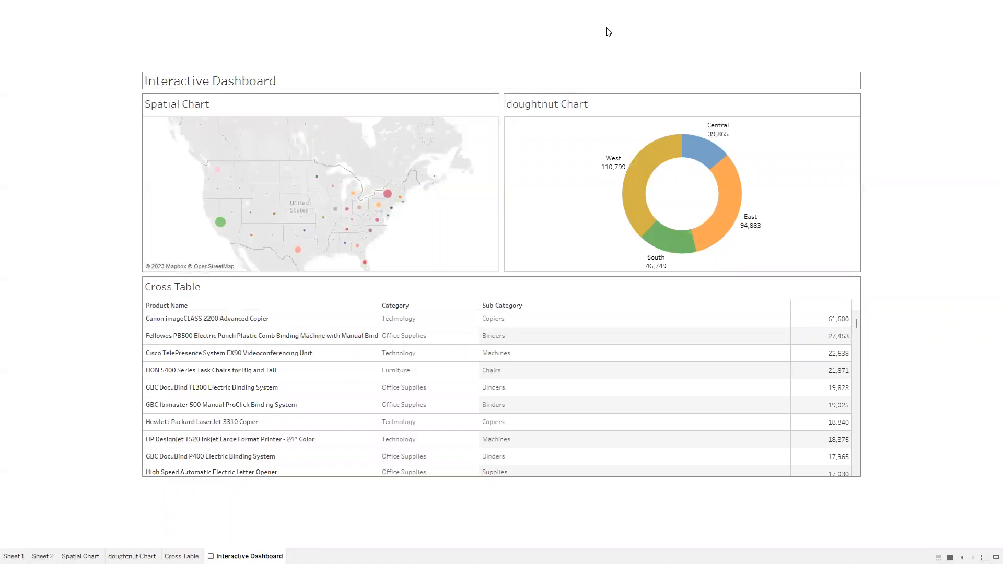
key(Escape)
Step: Centre-align the 'Interactive Dashboard' title text
double_click(228, 63)
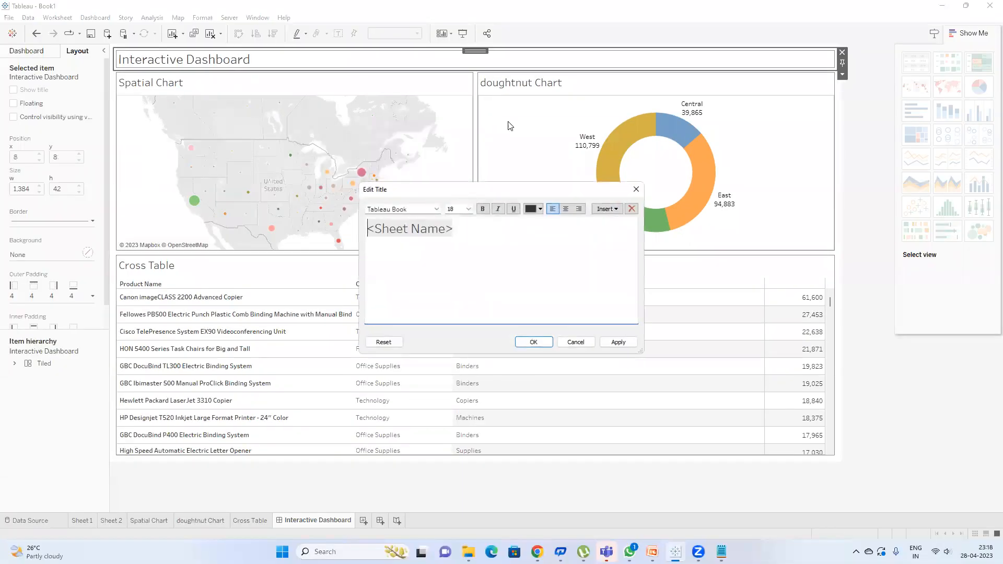
click(565, 209)
click(534, 342)
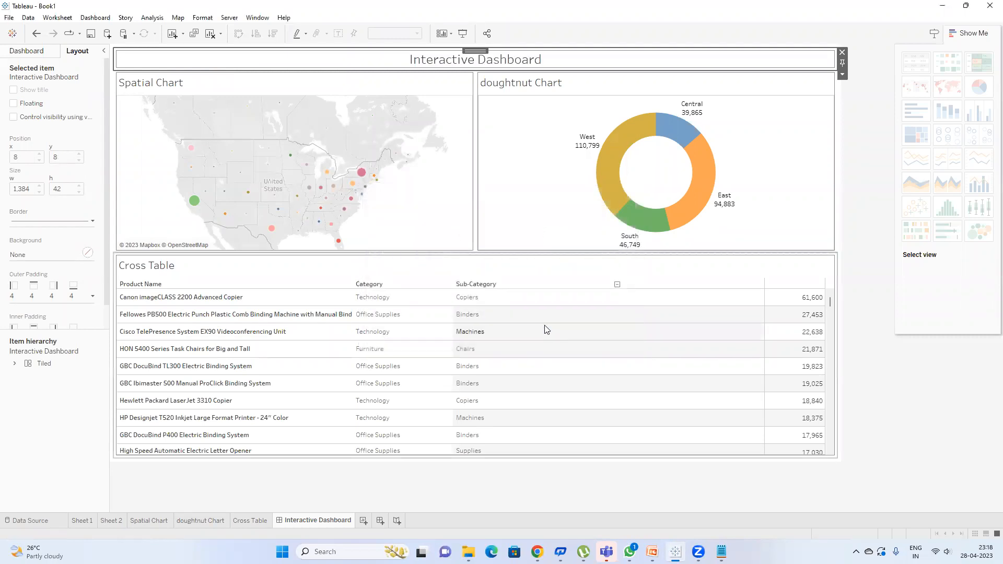
click(933, 460)
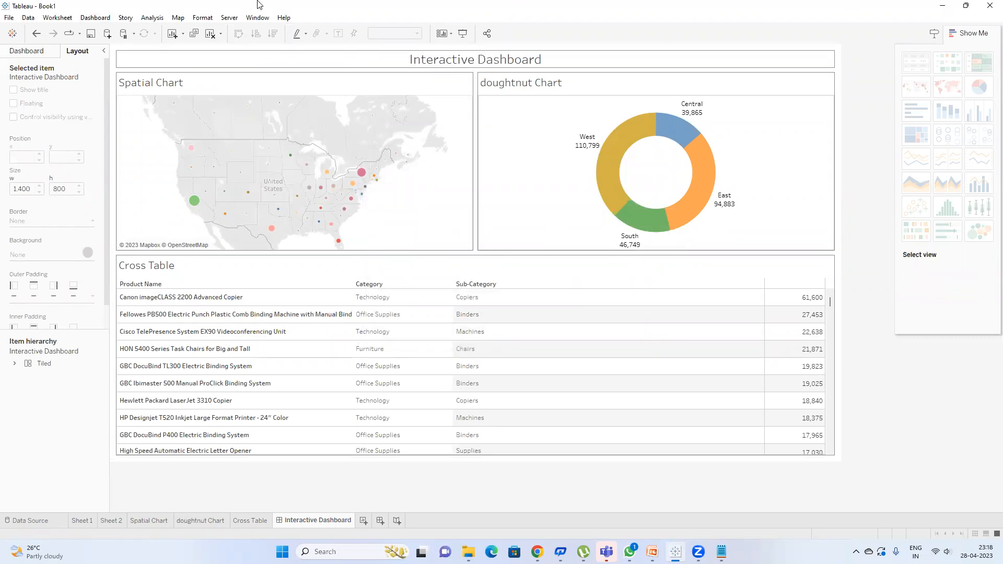
click(54, 18)
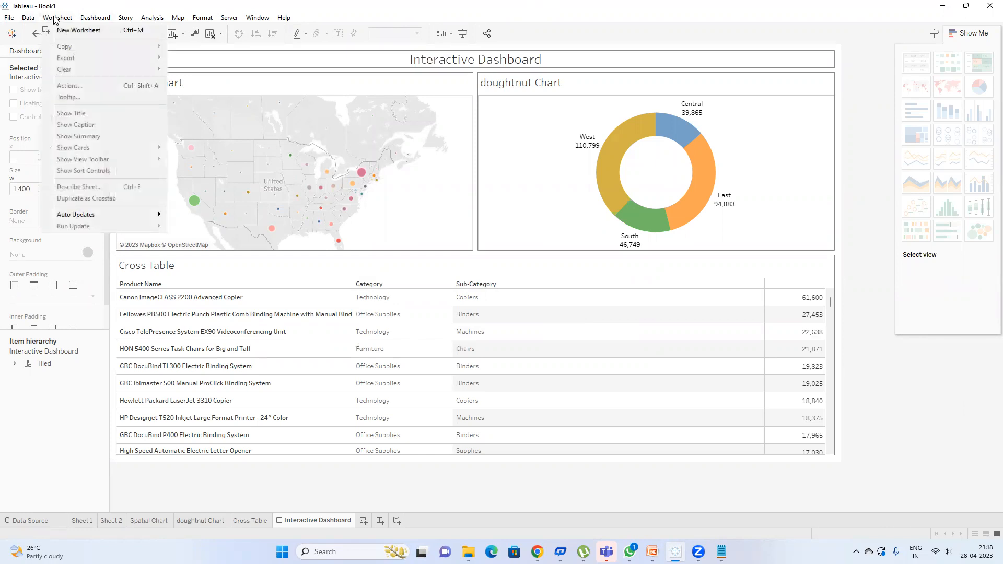
mouse_move(82, 18)
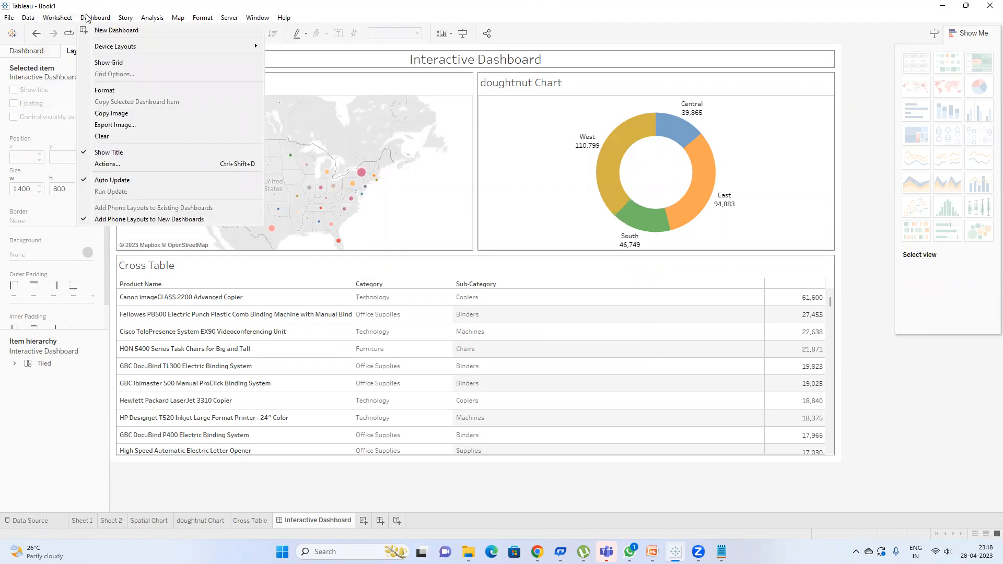
Step: Add a new filter action from Dashboard Actions and name it 'All to All'
click(128, 166)
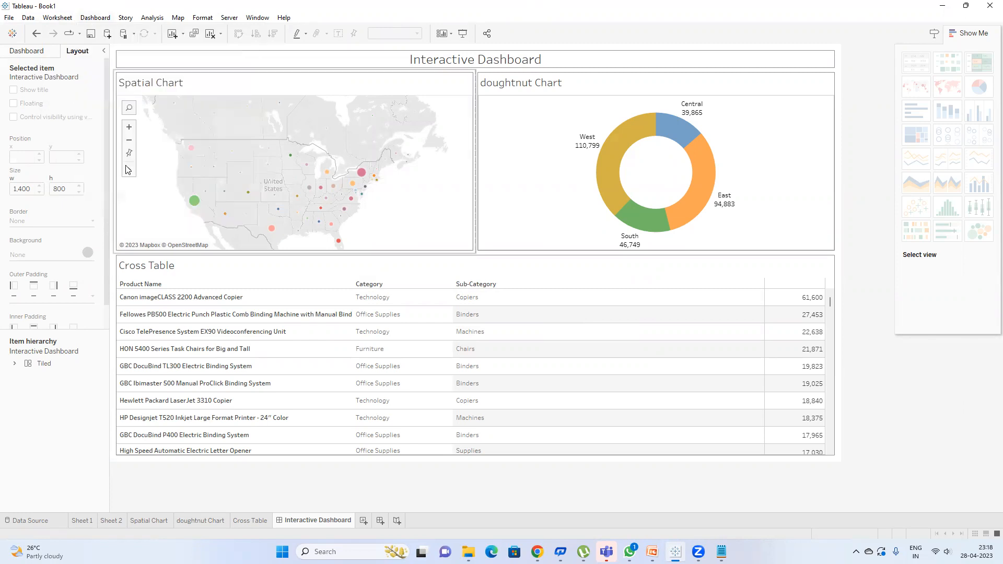
drag(452, 149, 608, 153)
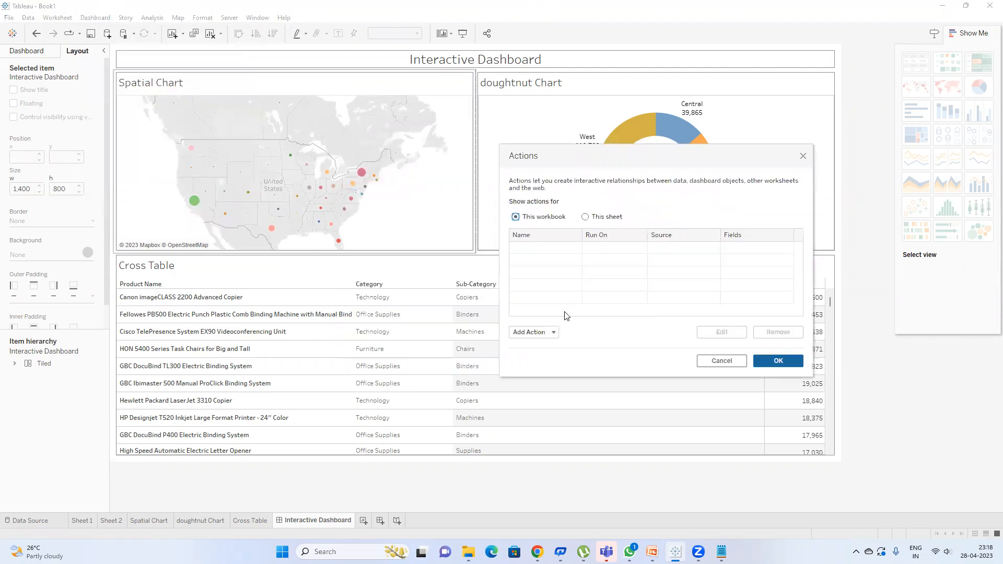
click(541, 332)
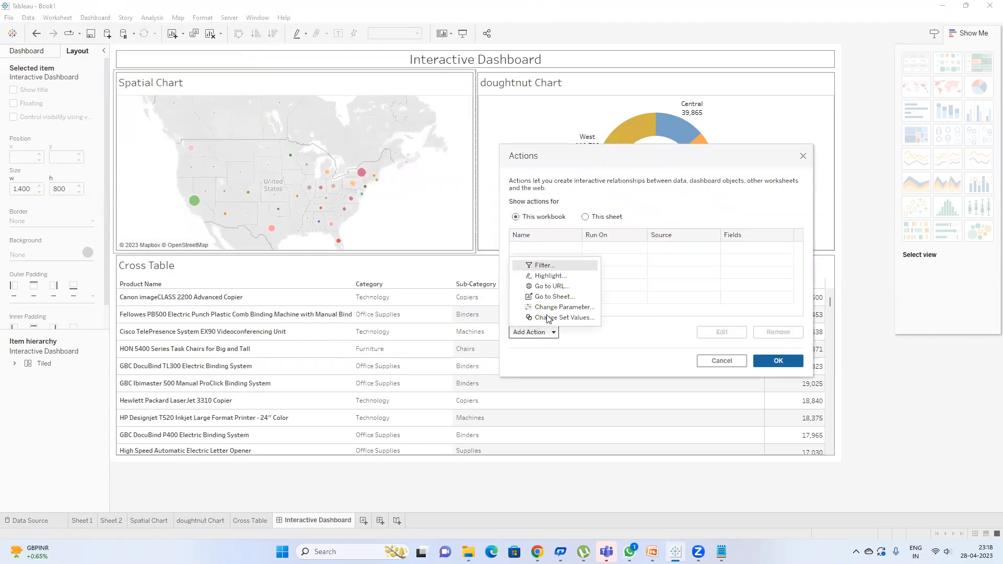
click(543, 267)
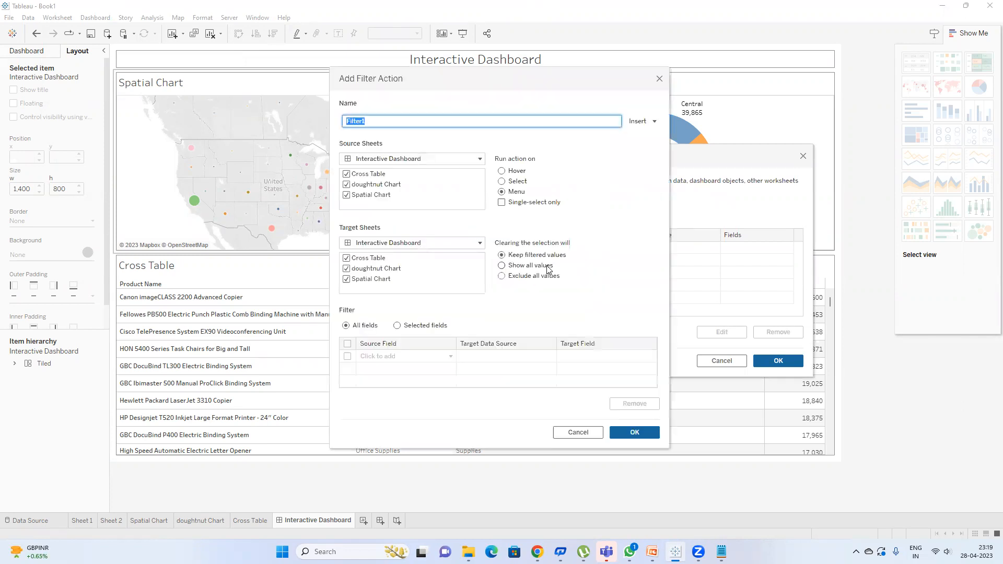
click(397, 121)
key(BackSpace)
key(BackSpace)
text(A)
click(506, 182)
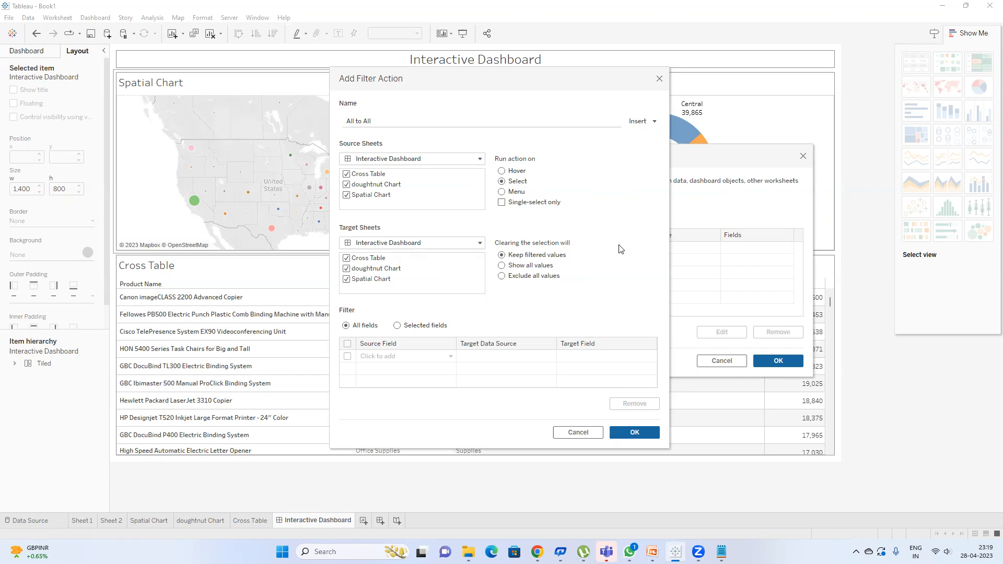
Step: Make the All to All action run on Select, save it and close the Actions dialog
click(502, 182)
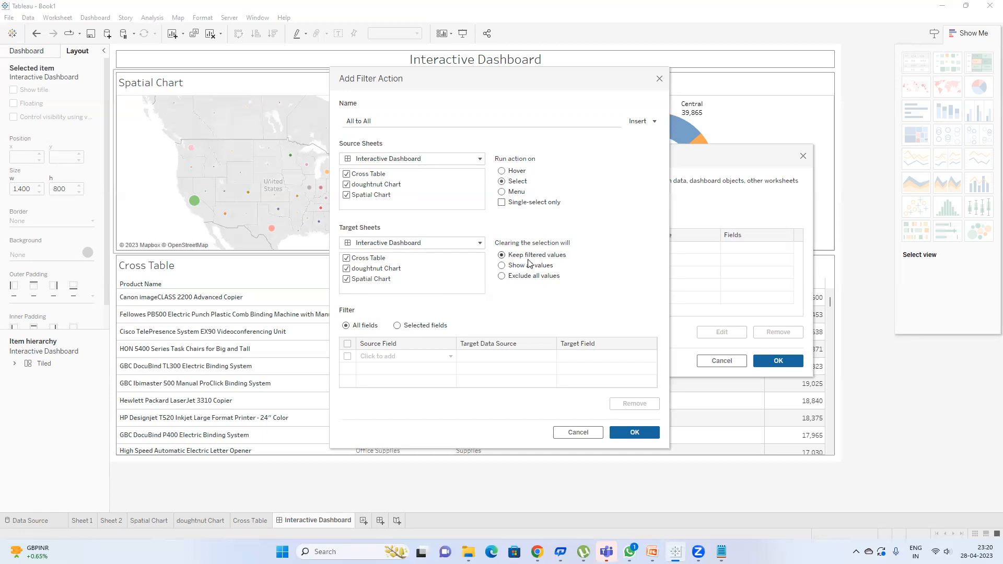
click(635, 433)
click(778, 361)
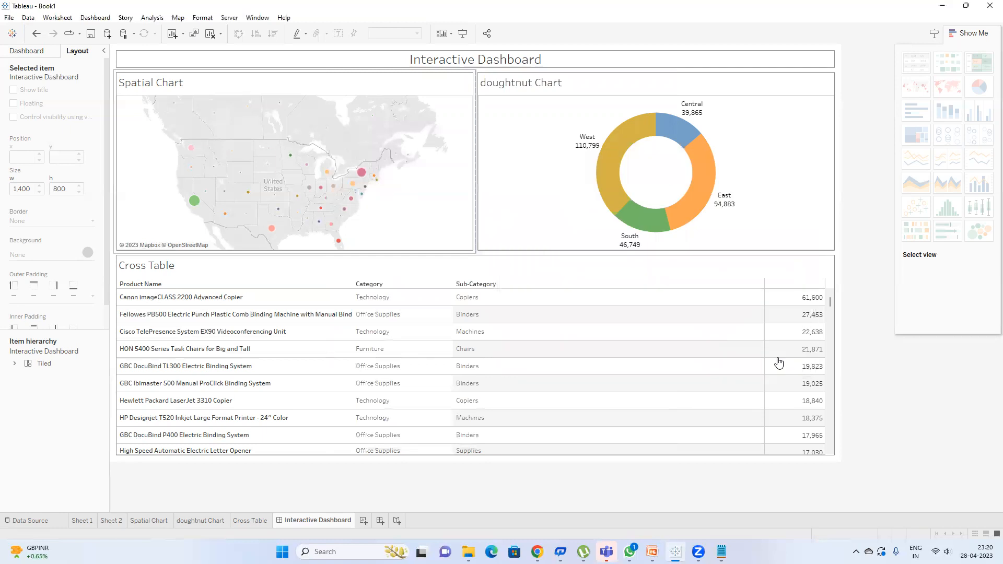
Step: Select California on the map, filtering the doughnut to West and the table to California products
mouse_move(194, 201)
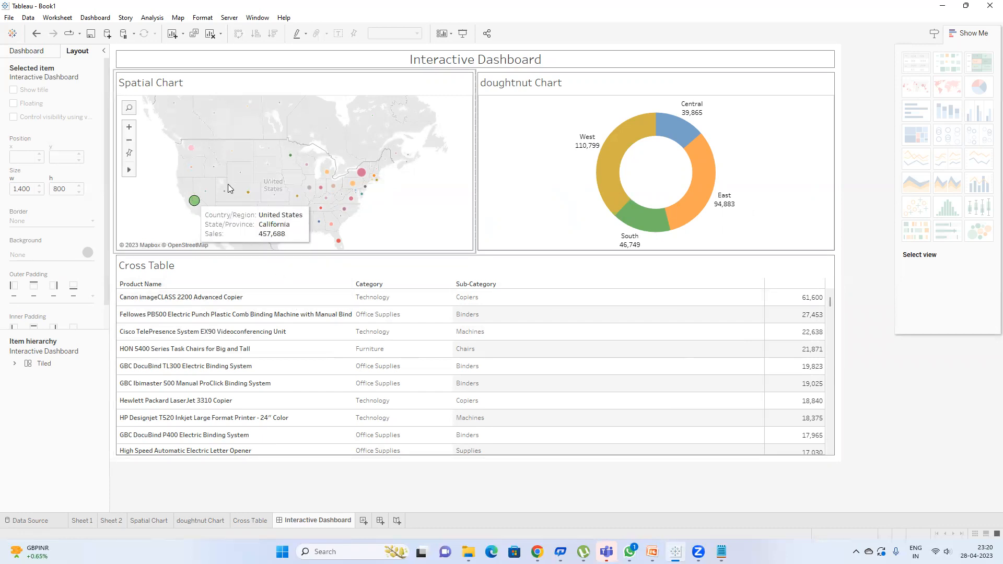
click(195, 201)
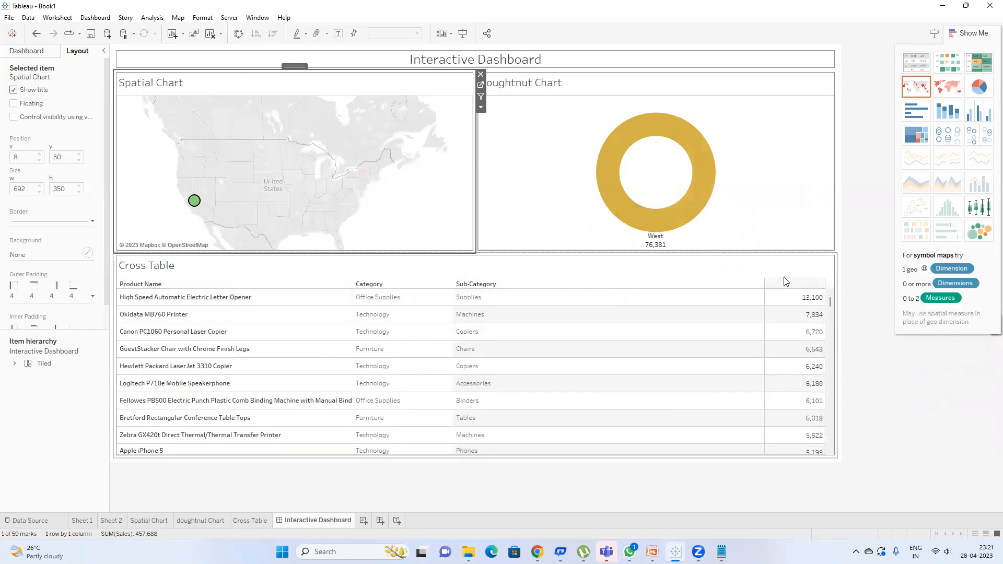
click(771, 154)
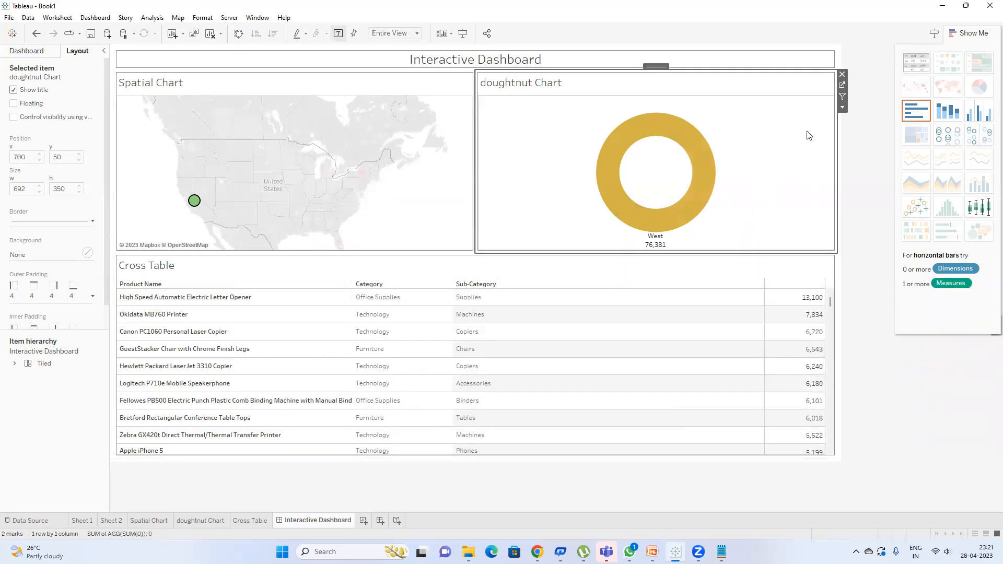
click(842, 85)
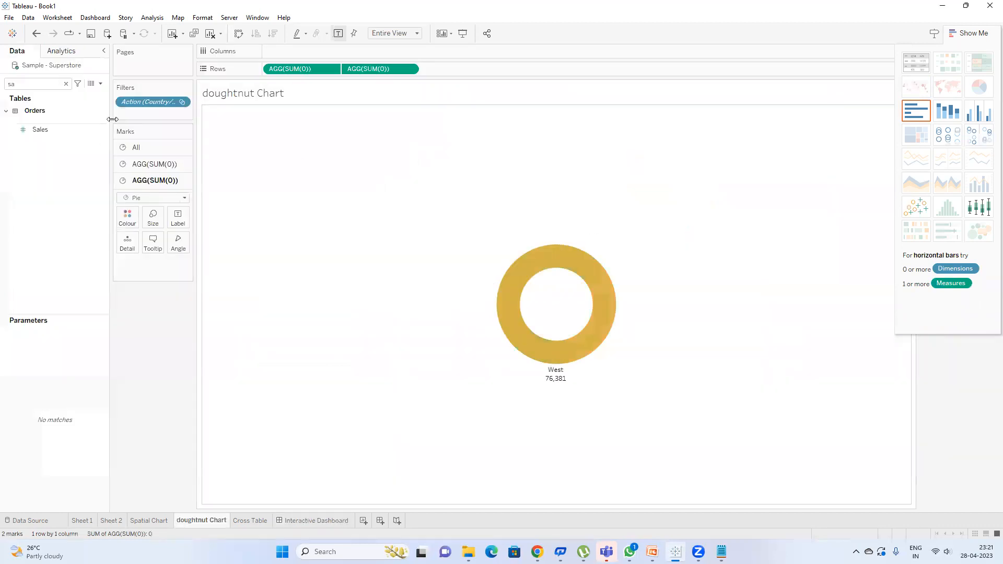
double_click(147, 103)
drag(600, 207, 601, 218)
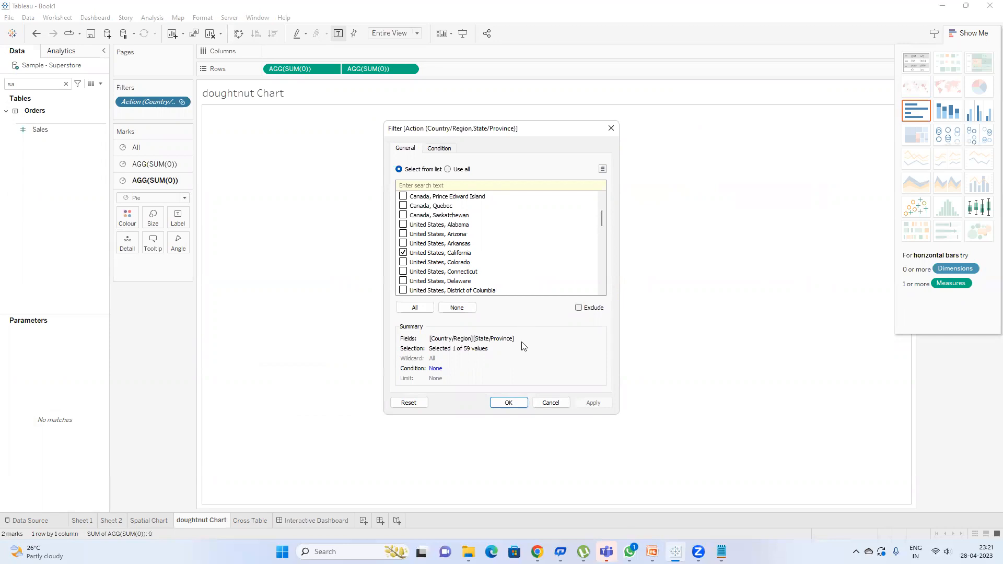
click(509, 402)
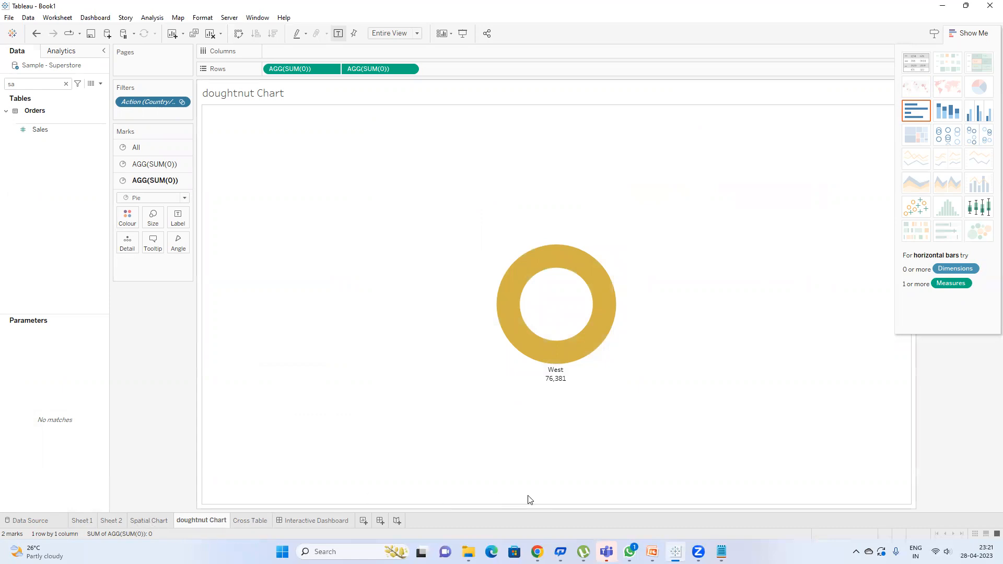
click(315, 521)
mouse_move(192, 204)
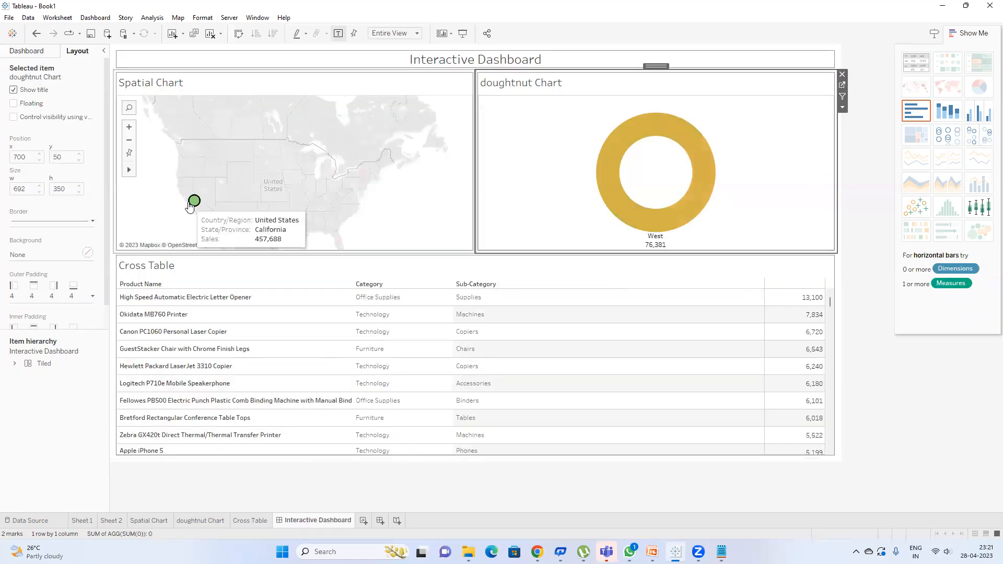
Step: Clear the California map selection and reopen the All to All filter action for editing
click(193, 204)
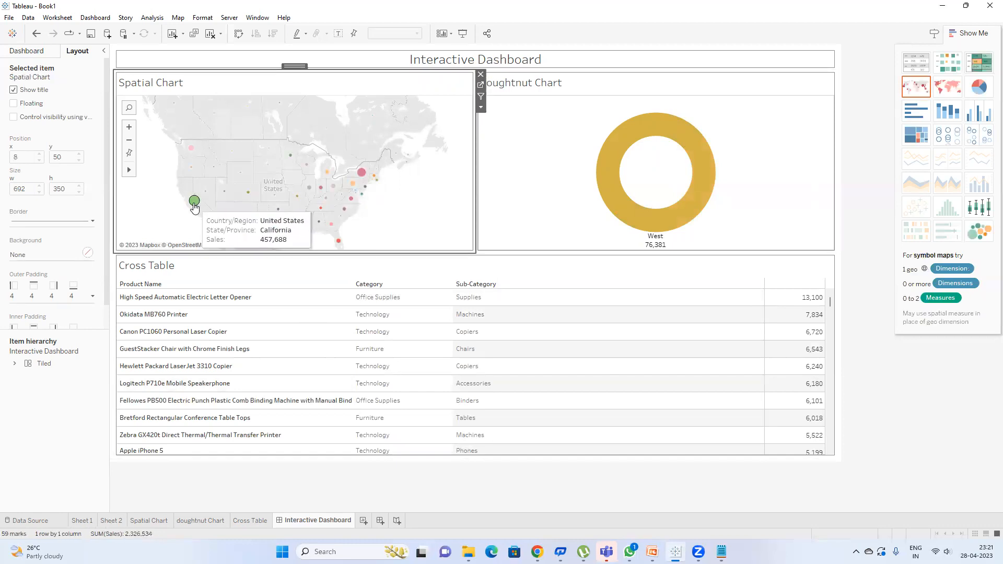
mouse_move(673, 207)
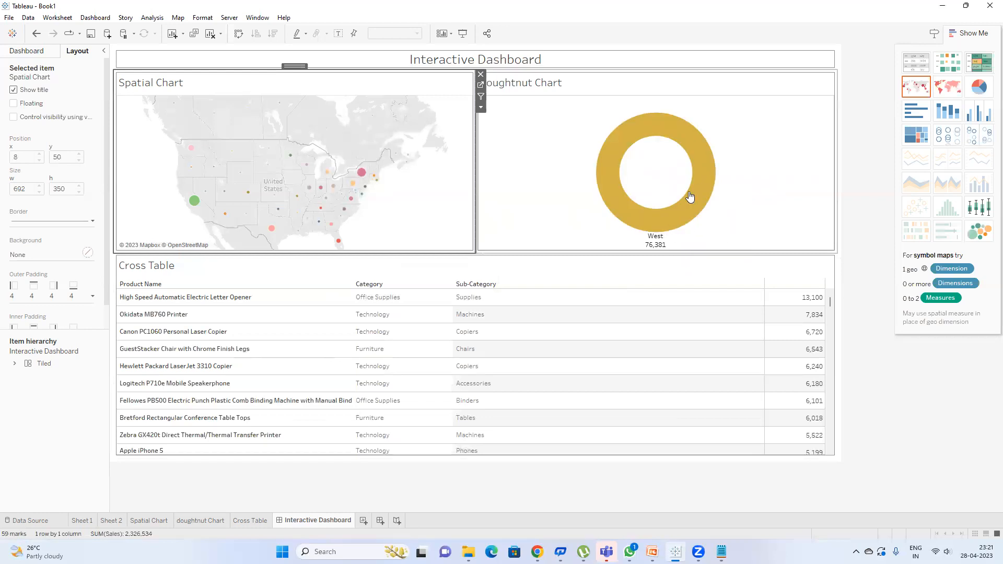
click(111, 19)
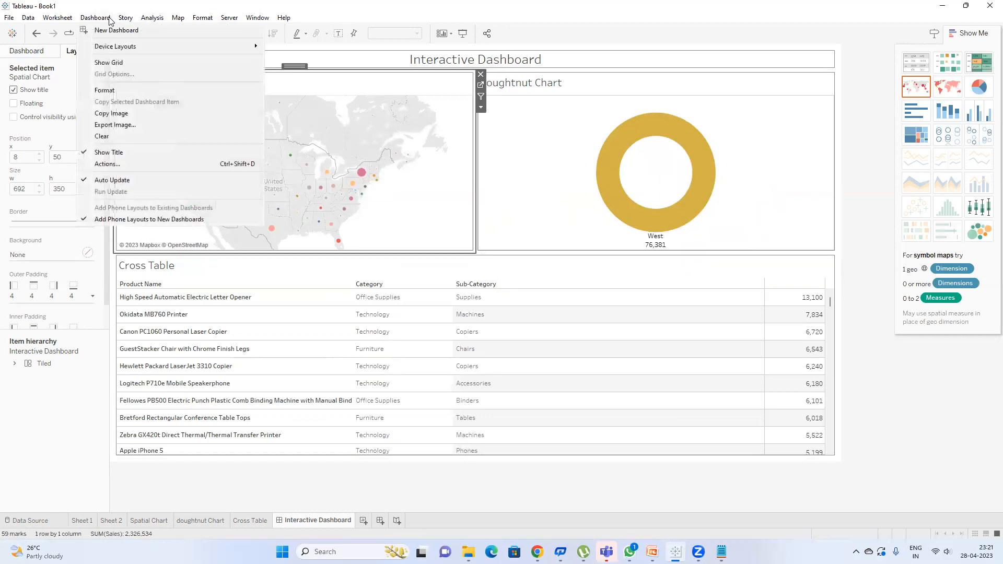
click(112, 164)
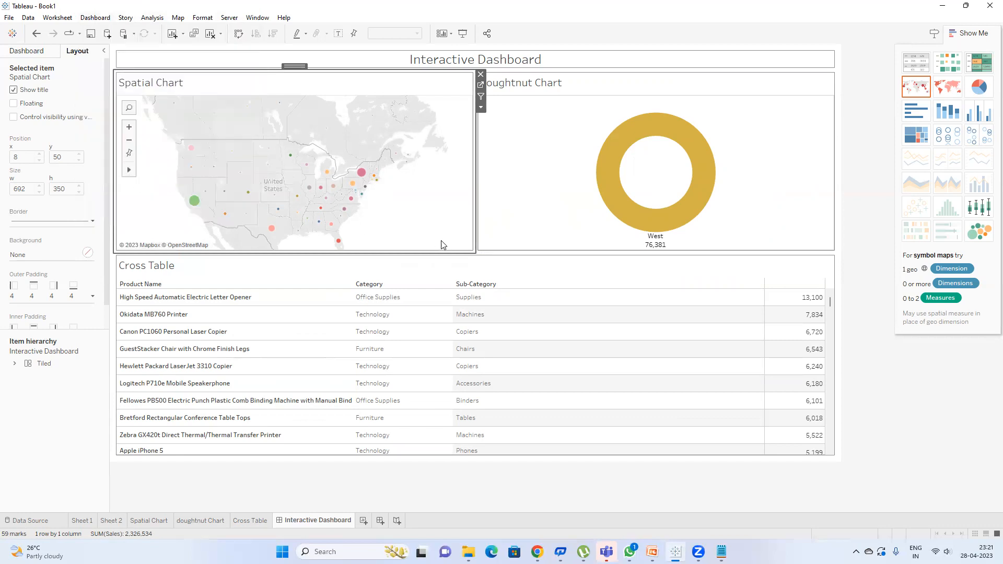
double_click(460, 246)
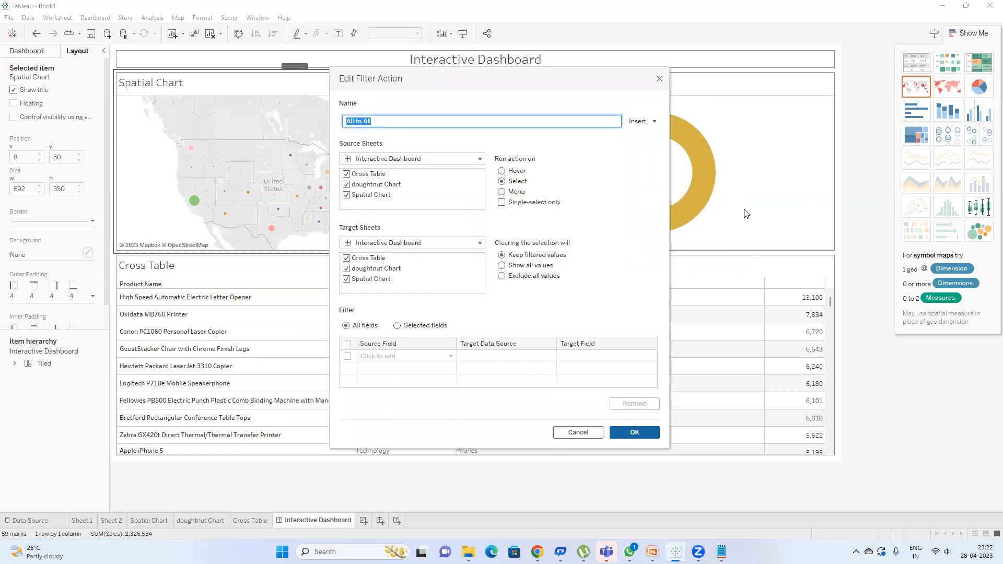
Step: Make the All to All action show all values when cleared, then test it by selecting Washington on the map
click(506, 266)
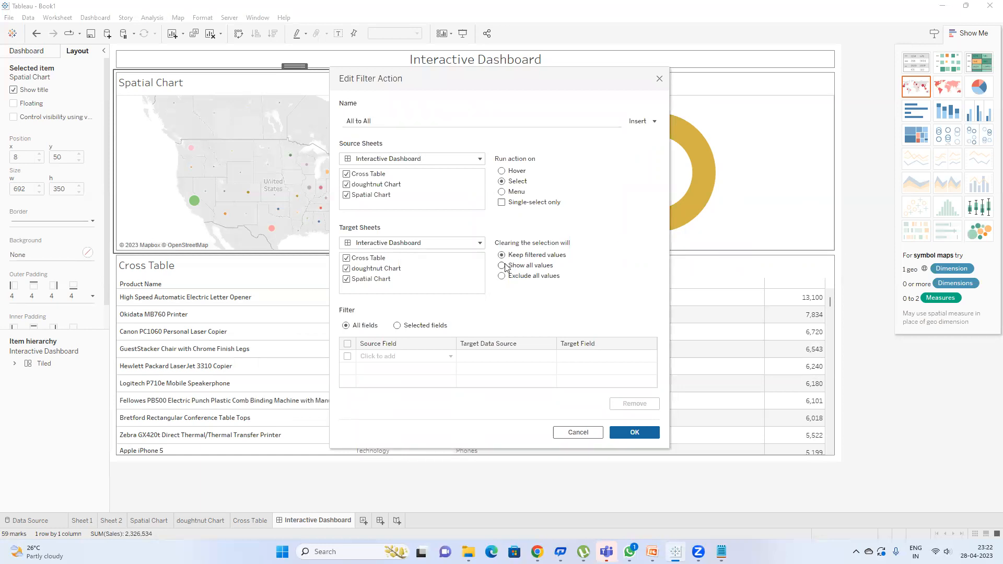
click(634, 439)
click(624, 360)
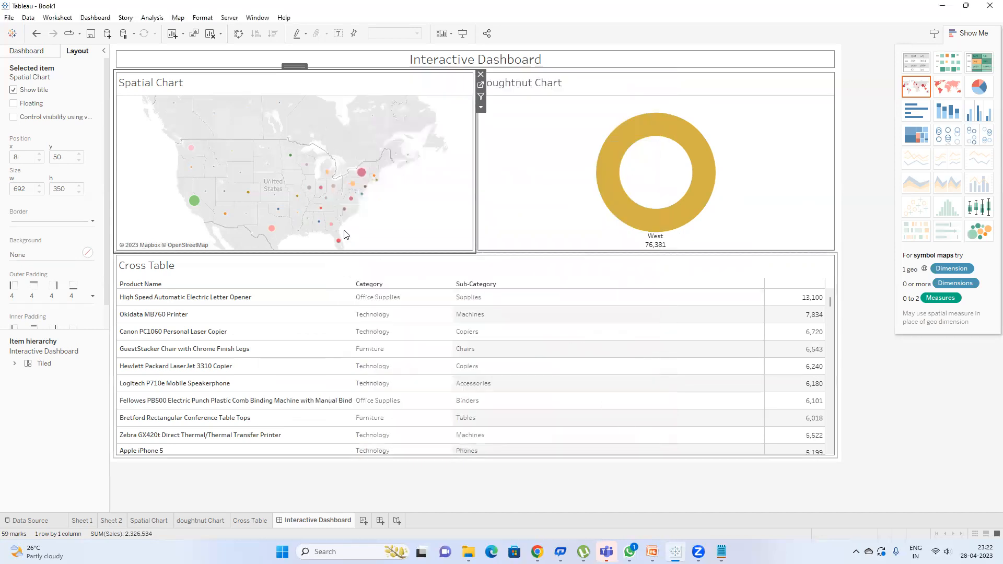
mouse_move(192, 152)
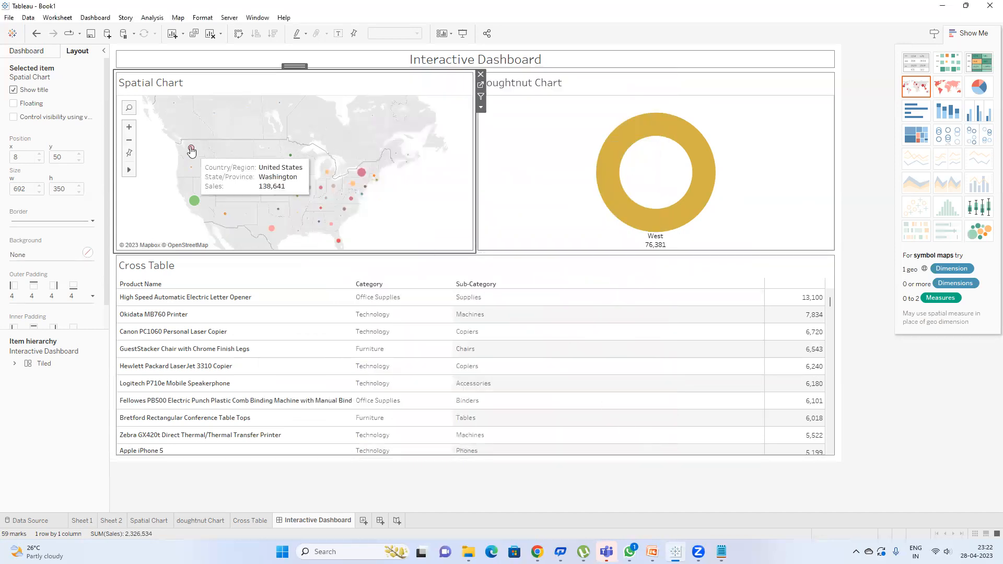
click(192, 152)
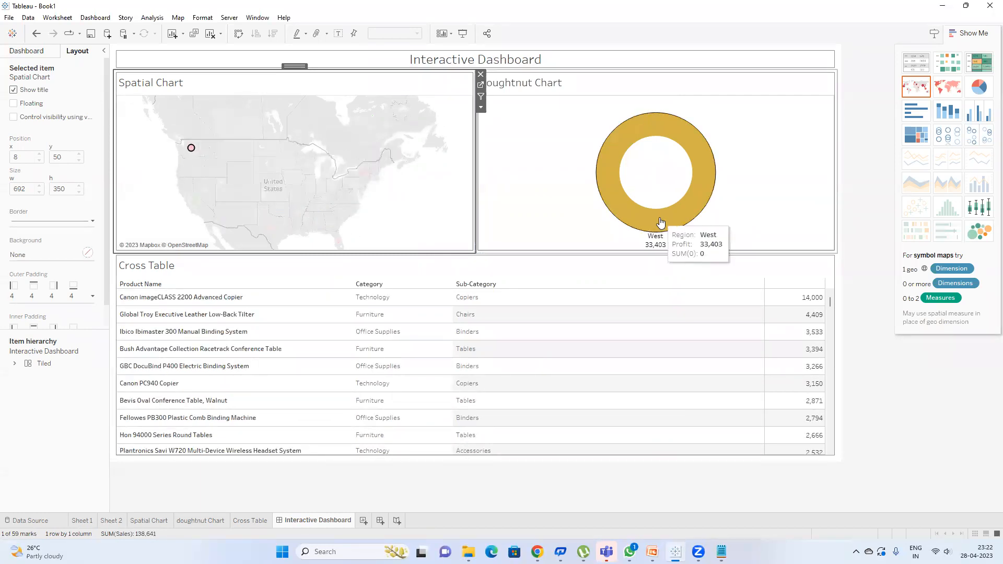
Step: Open the Cross Table worksheet from its dashboard container
mouse_move(787, 345)
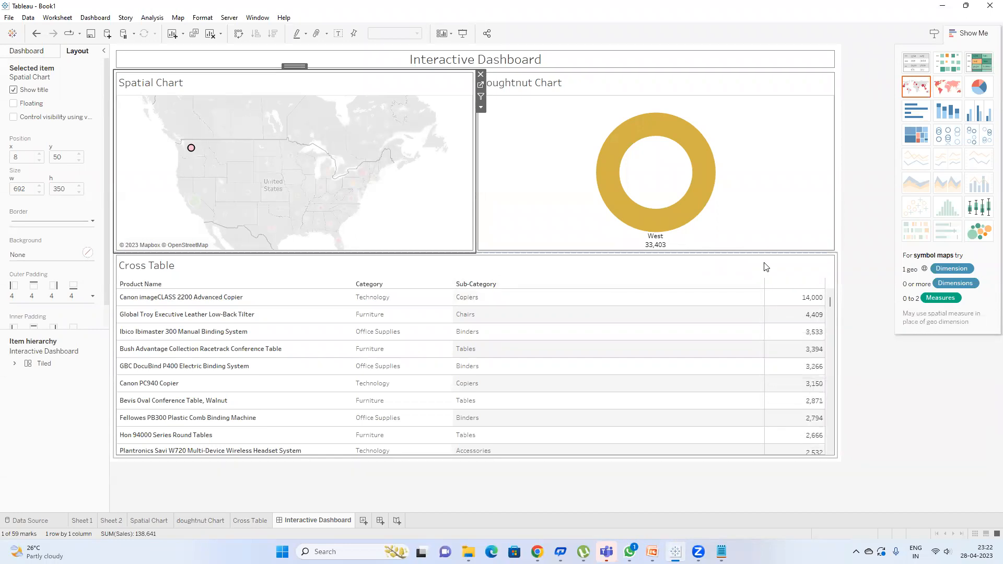
click(797, 267)
click(842, 268)
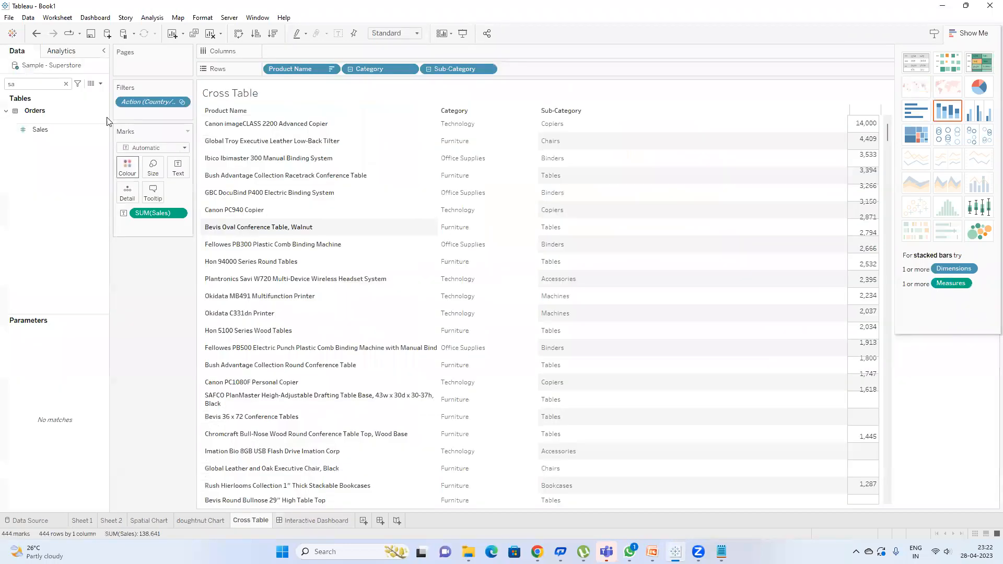
Step: Search 'sta' and add State/Province to the Cross Table rows
double_click(41, 83)
text(sta)
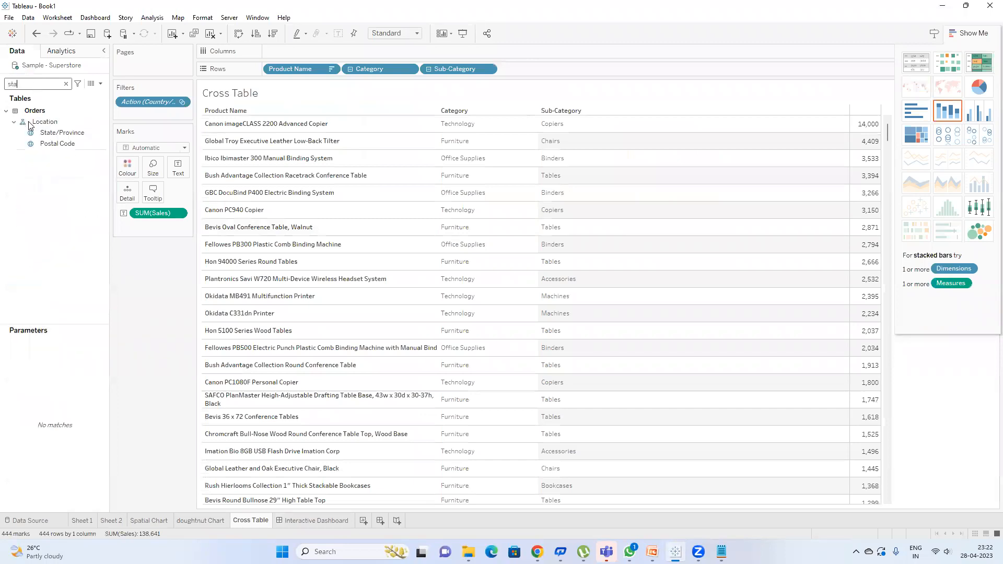
drag(61, 140, 546, 71)
Step: On the dashboard, narrow the State/Province column and make the Cross Table rows taller
click(304, 521)
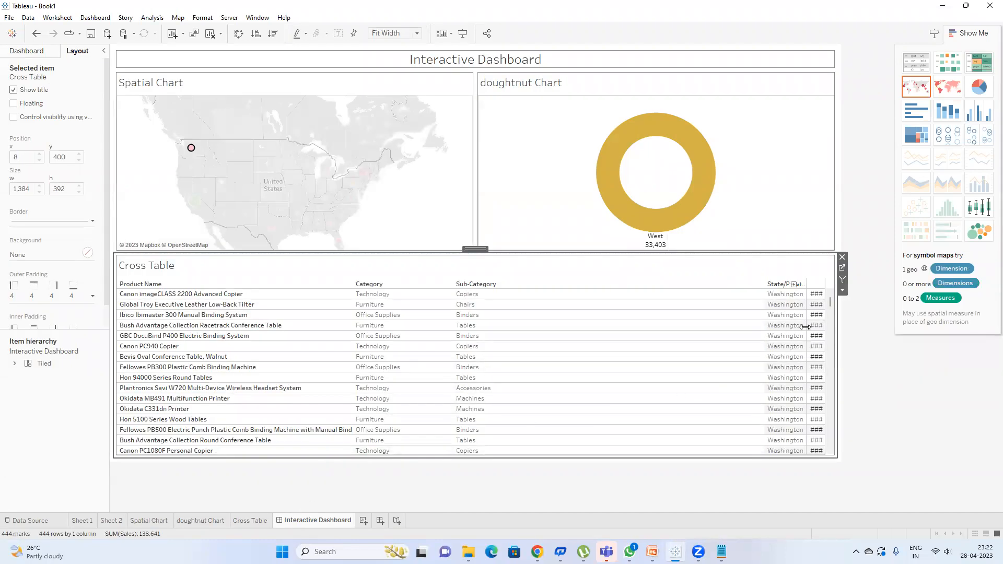
drag(754, 327, 732, 321)
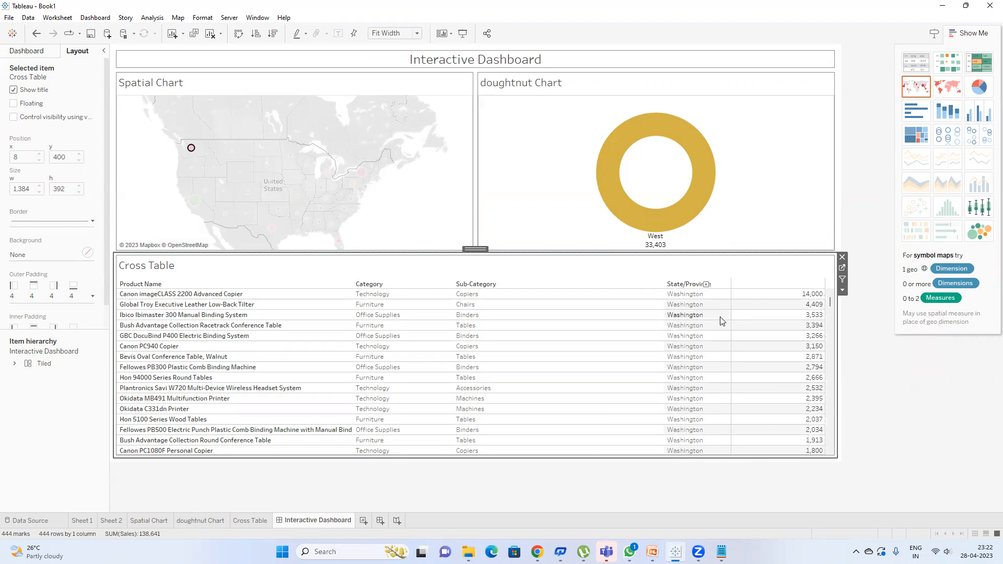
drag(483, 299, 481, 325)
Step: Test the map filter by clearing the selection, then selecting and clearing New York
mouse_move(189, 156)
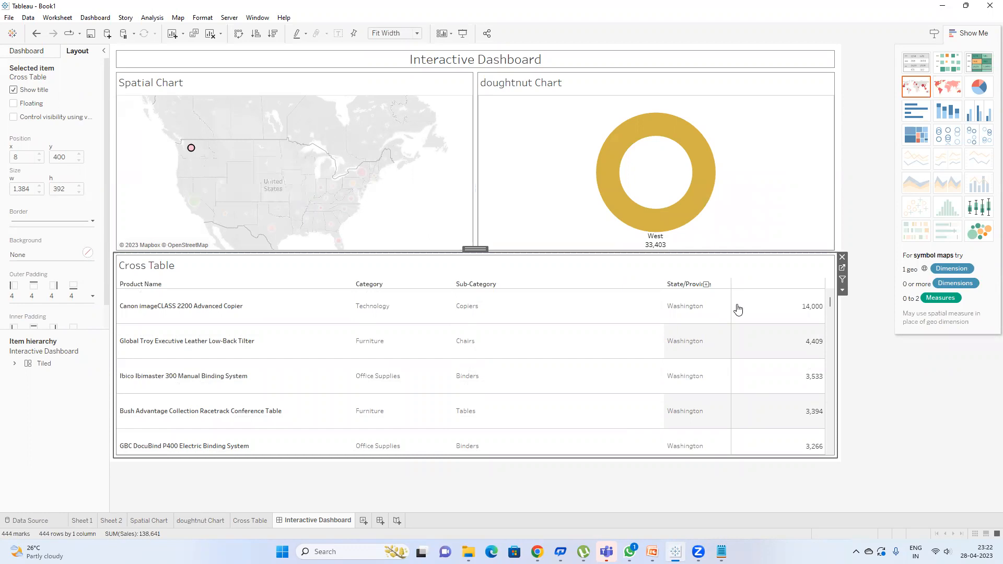
scroll(738, 311, down, 3)
scroll(741, 316, up, 3)
click(191, 148)
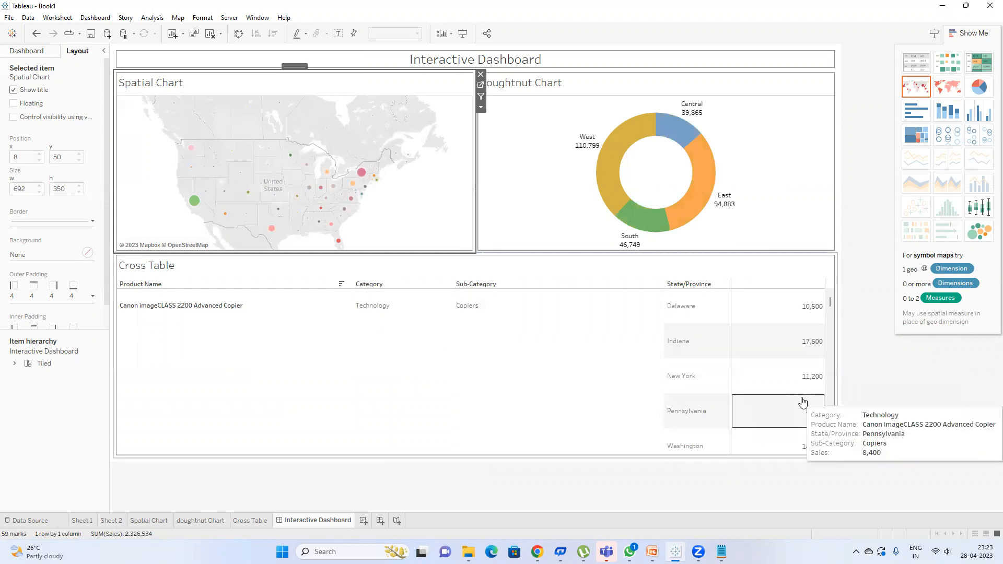
scroll(706, 342, down, 5)
scroll(706, 341, up, 5)
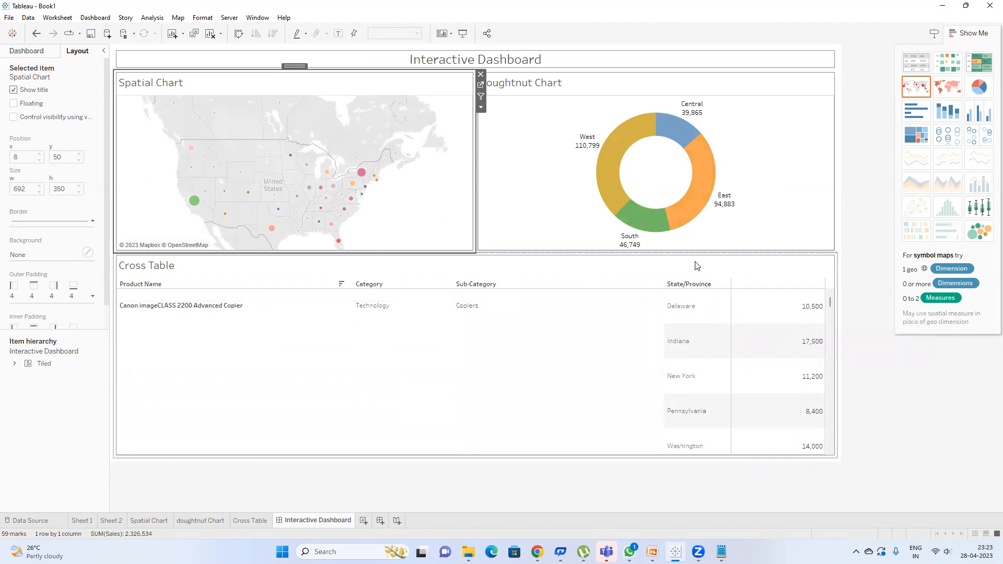
mouse_move(362, 174)
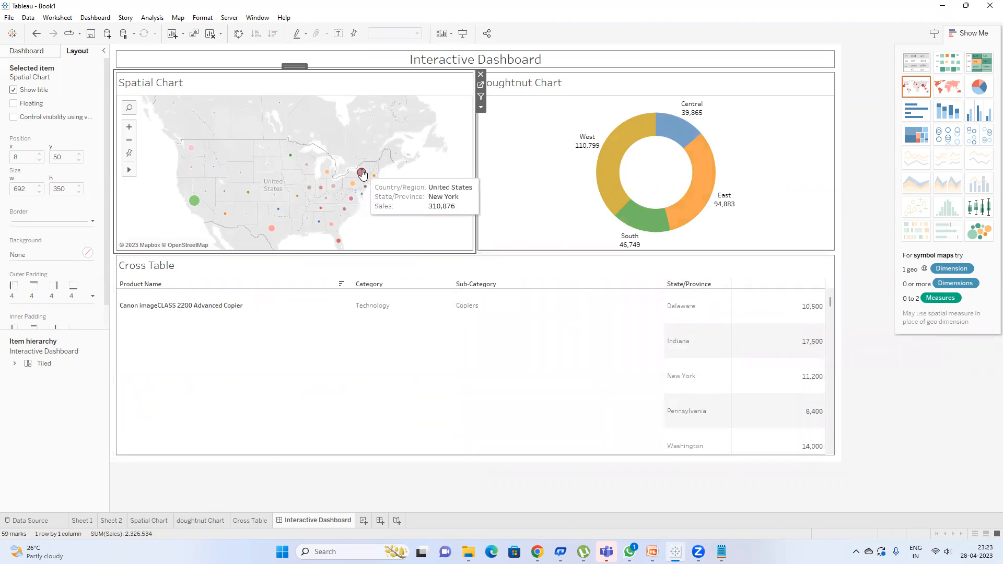
click(362, 173)
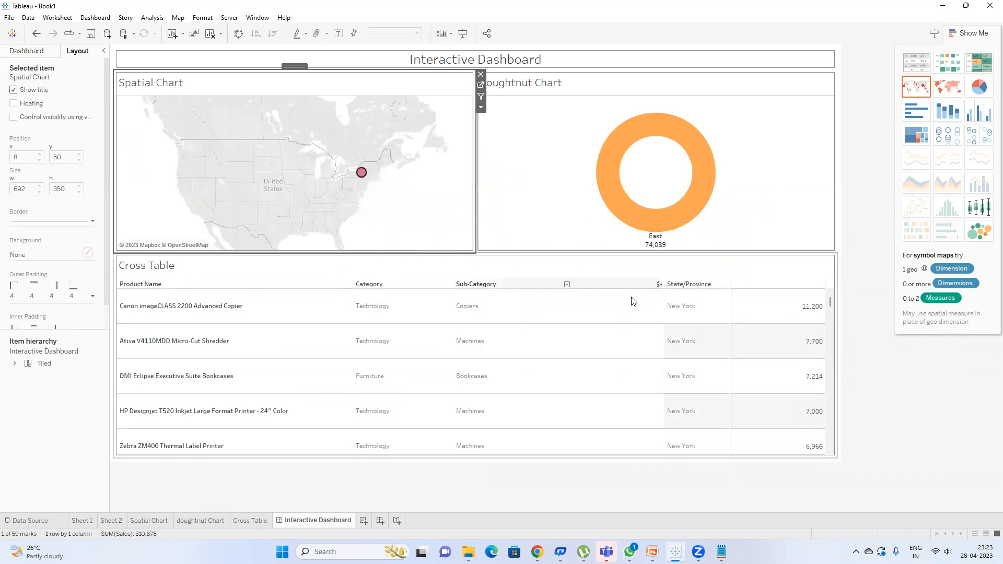
scroll(721, 342, down, 3)
scroll(721, 342, down, 4)
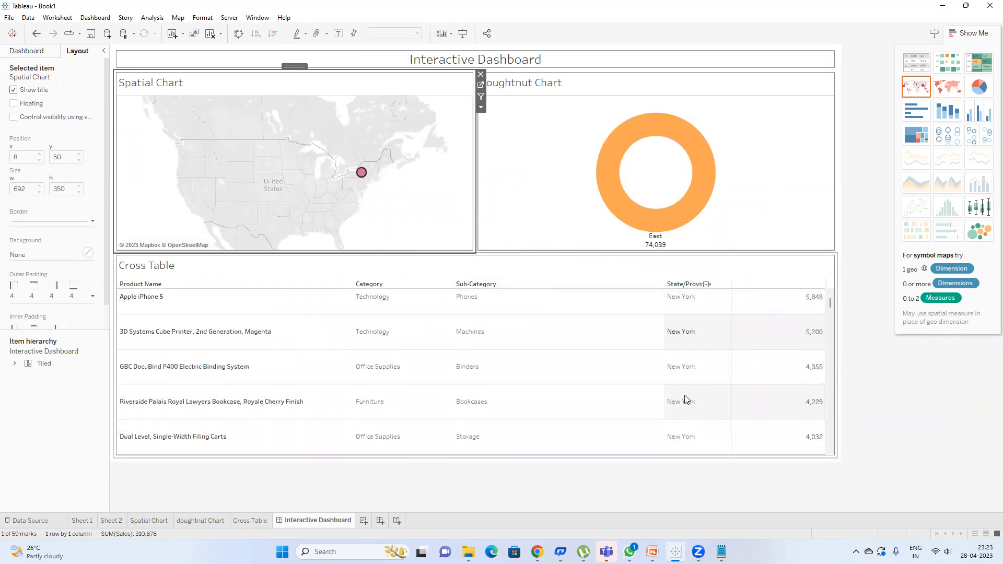
scroll(689, 376, up, 7)
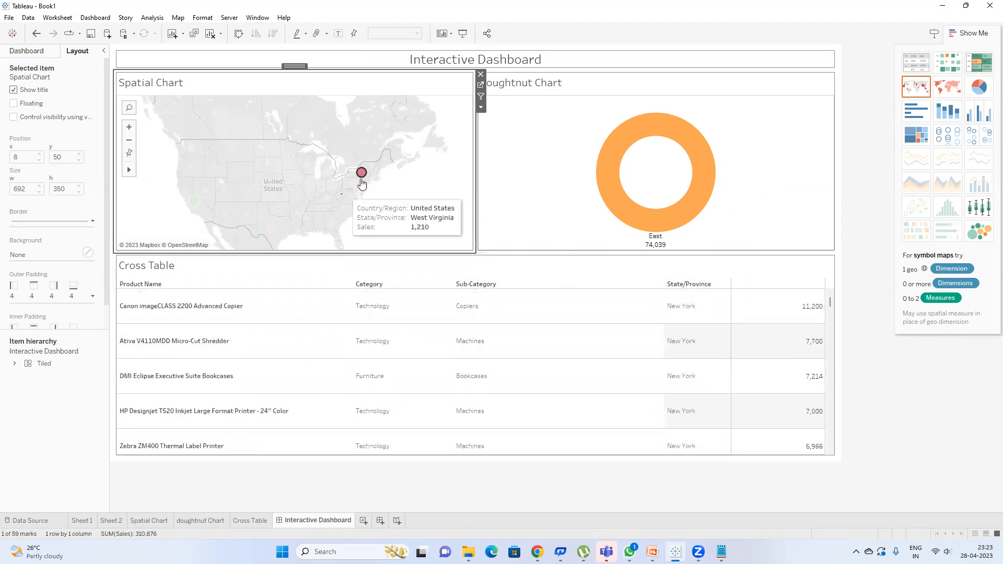
click(353, 197)
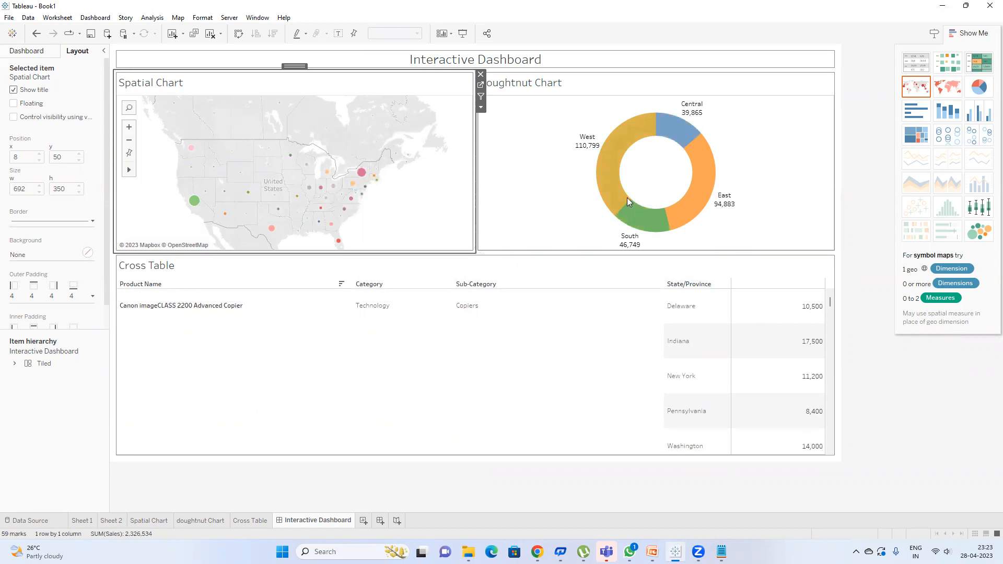
Step: Filter all views to the Central region slice (39,865) and select the Cross Table view
mouse_move(675, 126)
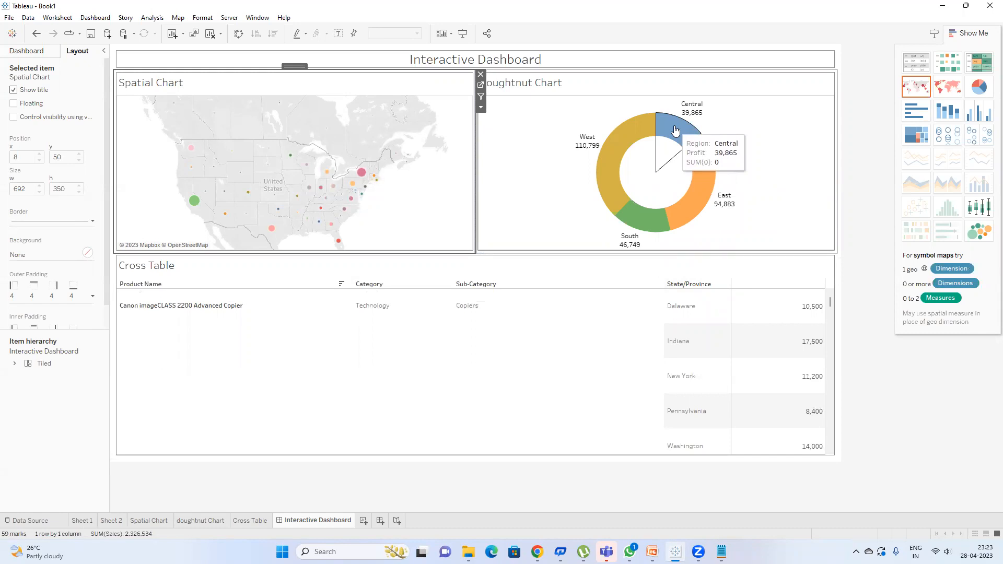
click(675, 130)
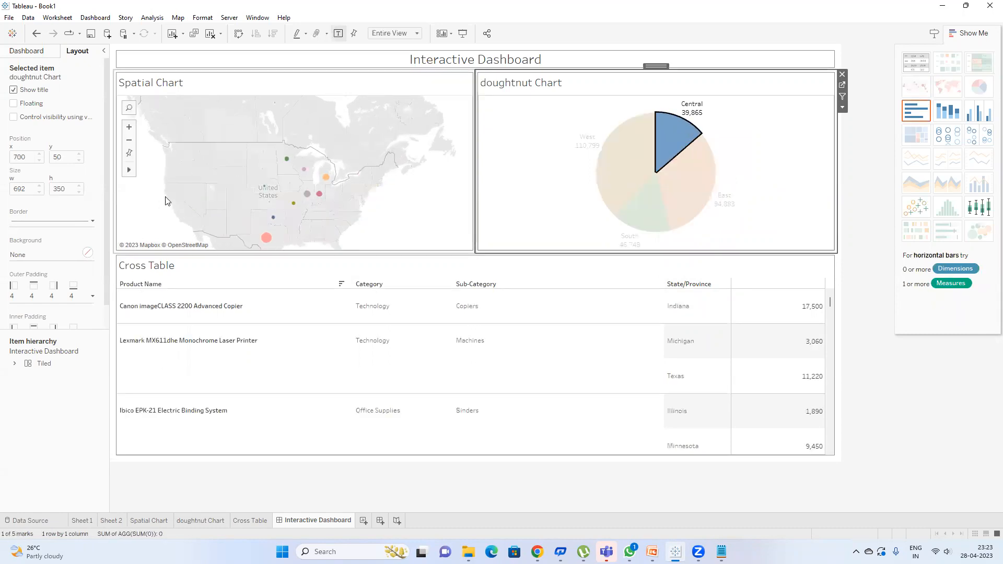
mouse_move(298, 197)
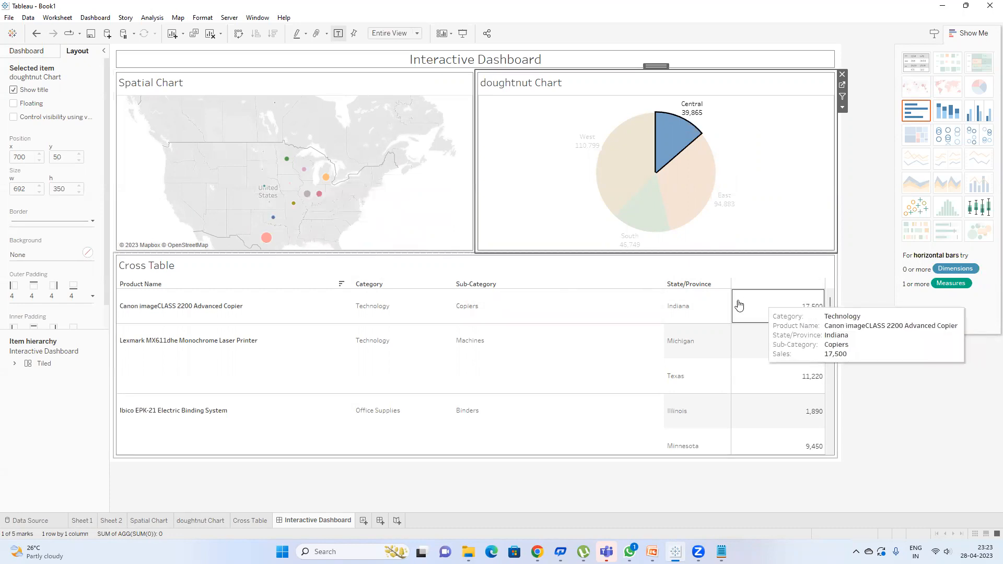
scroll(719, 319, down, 5)
scroll(719, 316, down, 8)
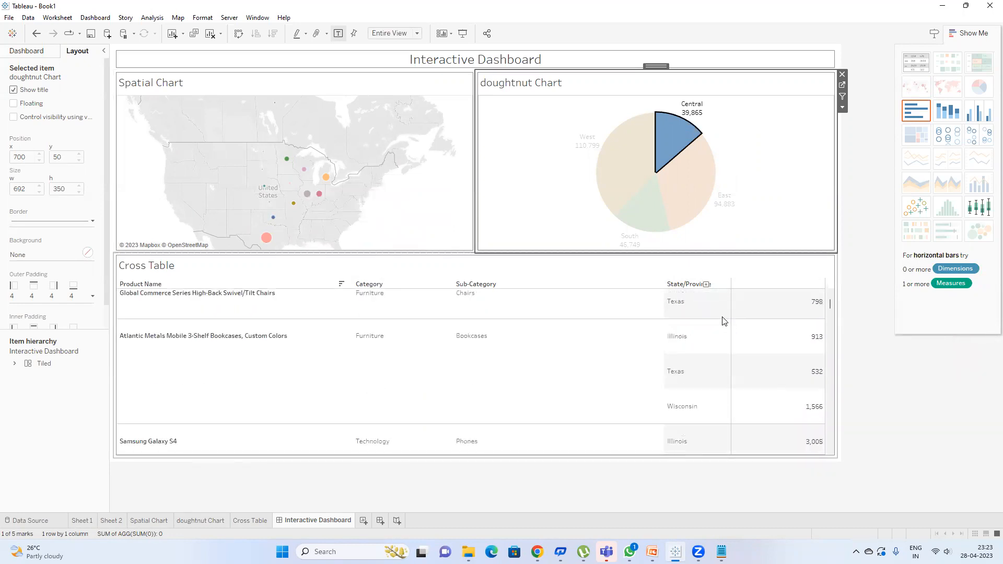
scroll(723, 321, down, 8)
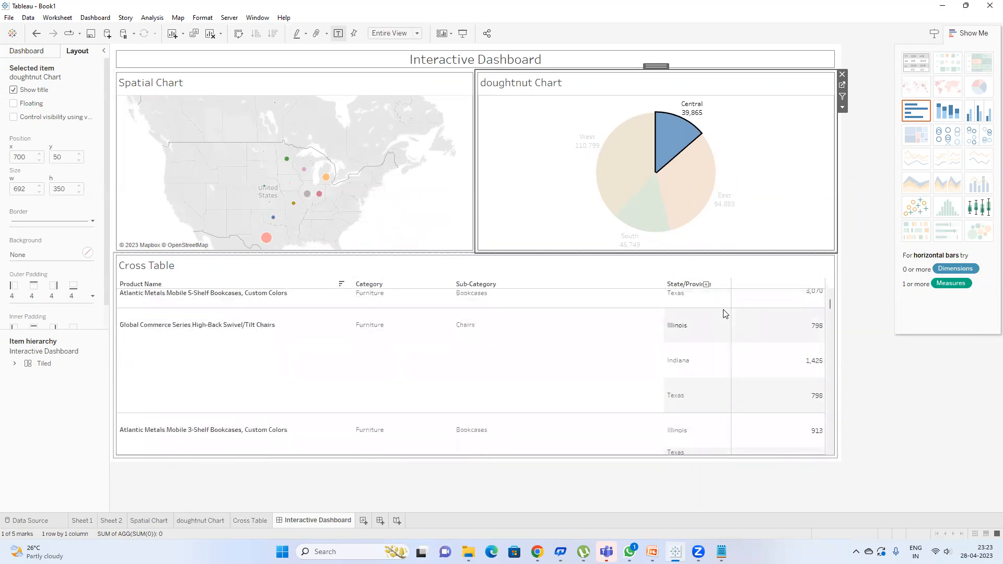
click(681, 267)
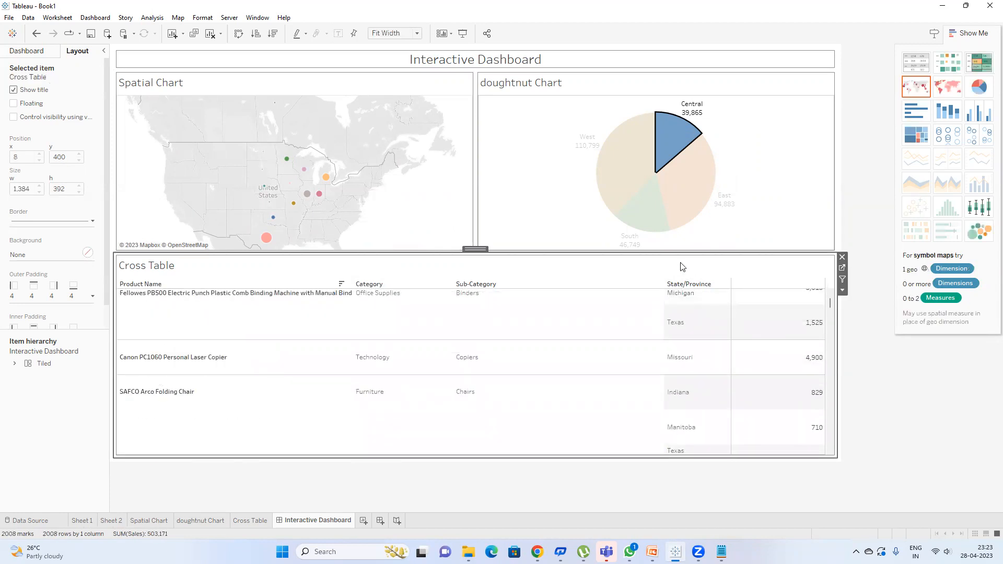
Step: In the Cross Table sheet, add Region to Rows and place State/Province after it
click(842, 267)
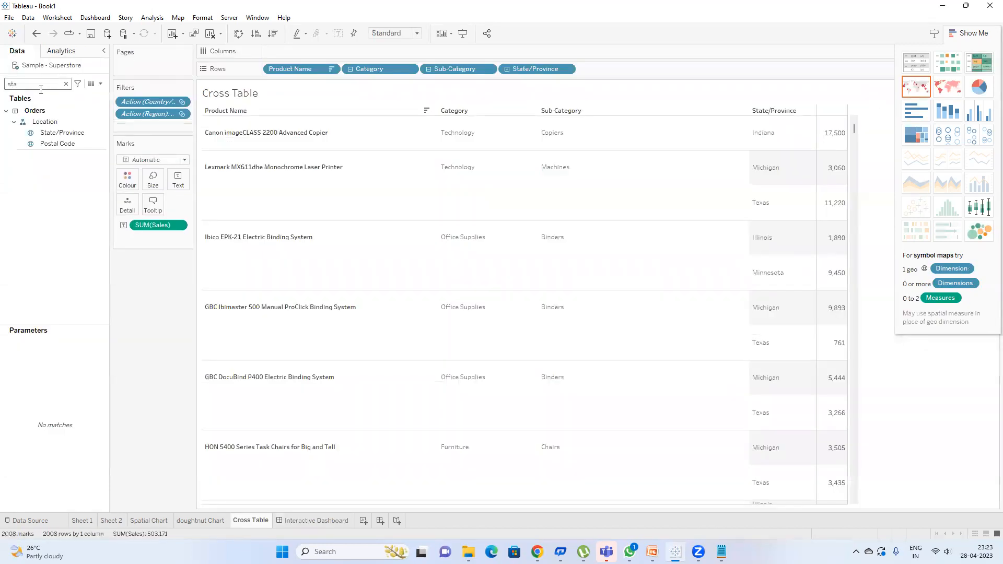
key(BackSpace)
key(BackSpace)
key(BackSpace)
text(re)
drag(50, 143, 357, 70)
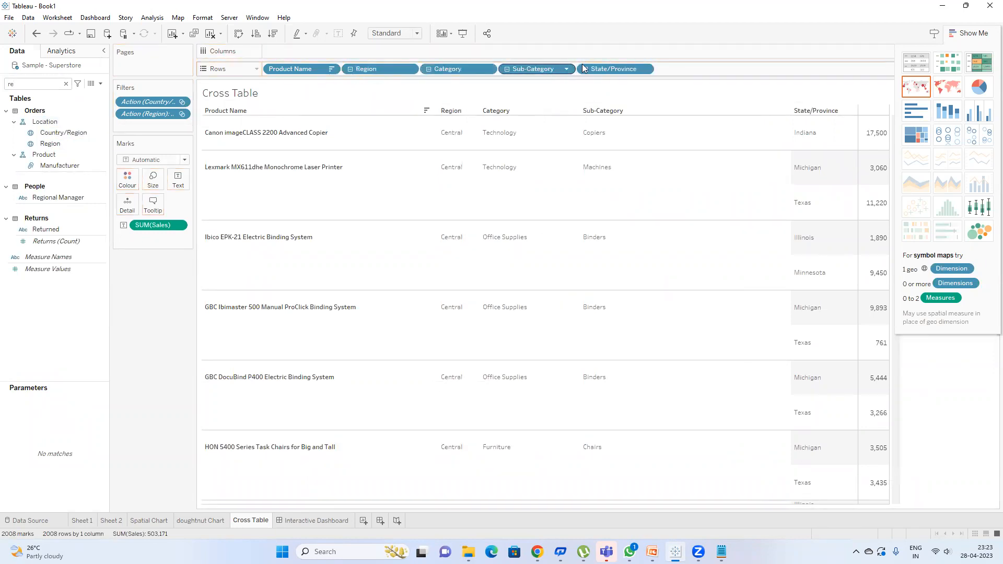
drag(605, 71, 424, 69)
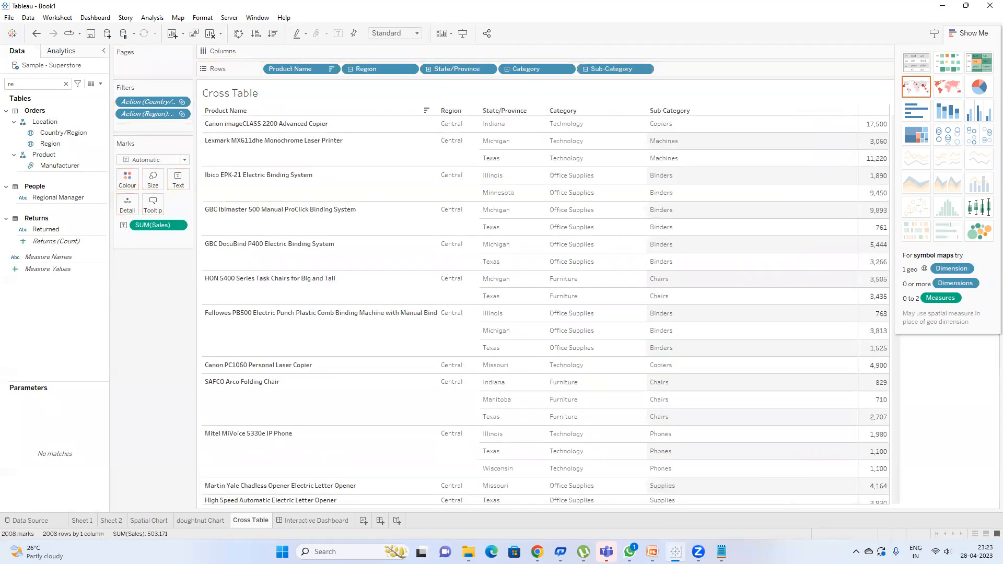
Step: On the dashboard, switch the filter from Central to West (110,799) and enter presentation mode
click(315, 520)
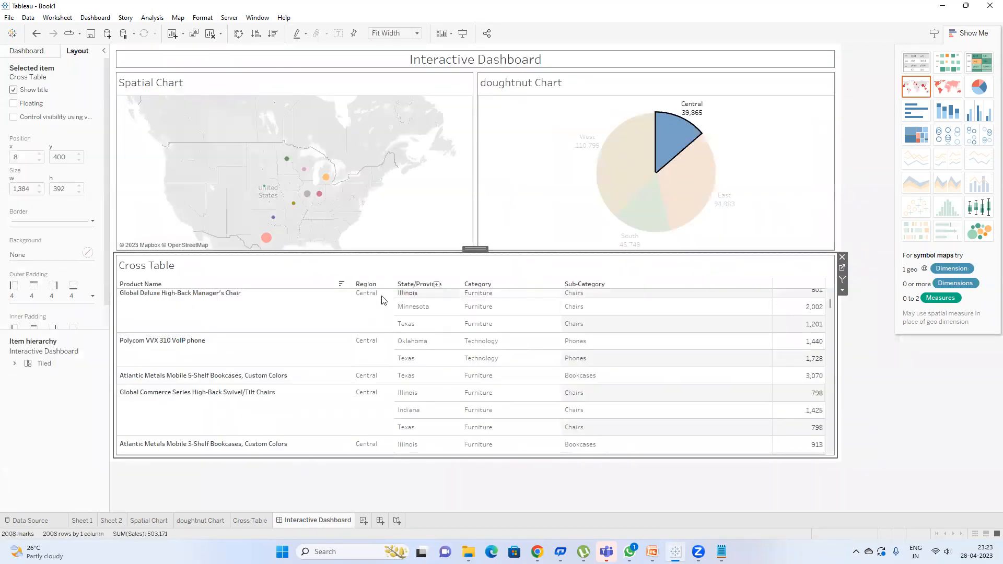
scroll(387, 366, down, 3)
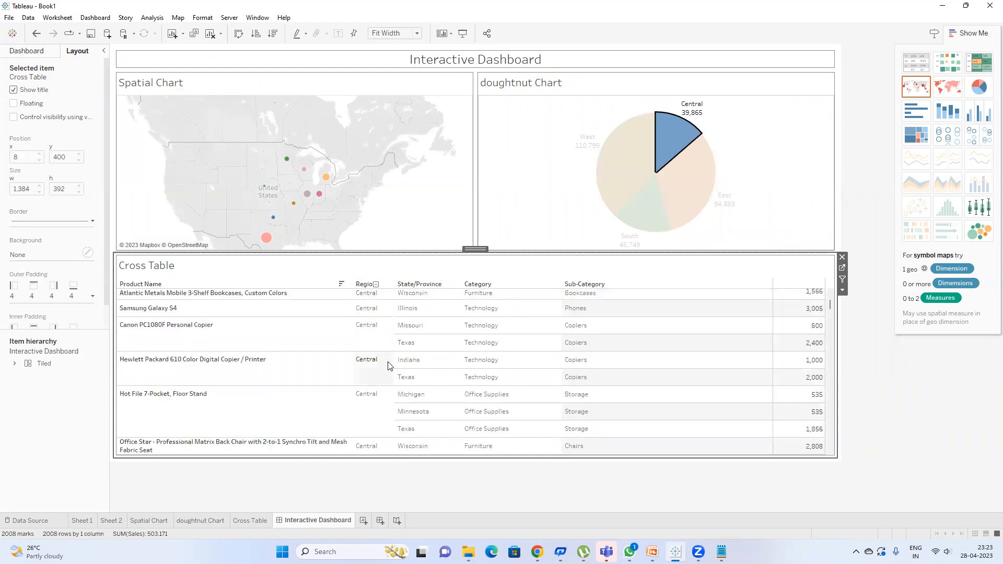
drag(831, 306, 821, 284)
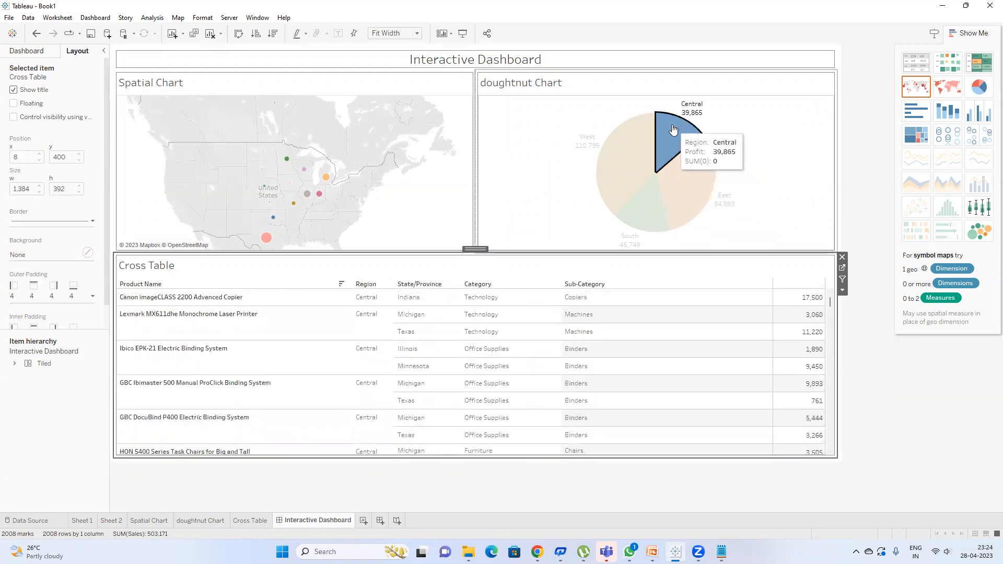
click(671, 145)
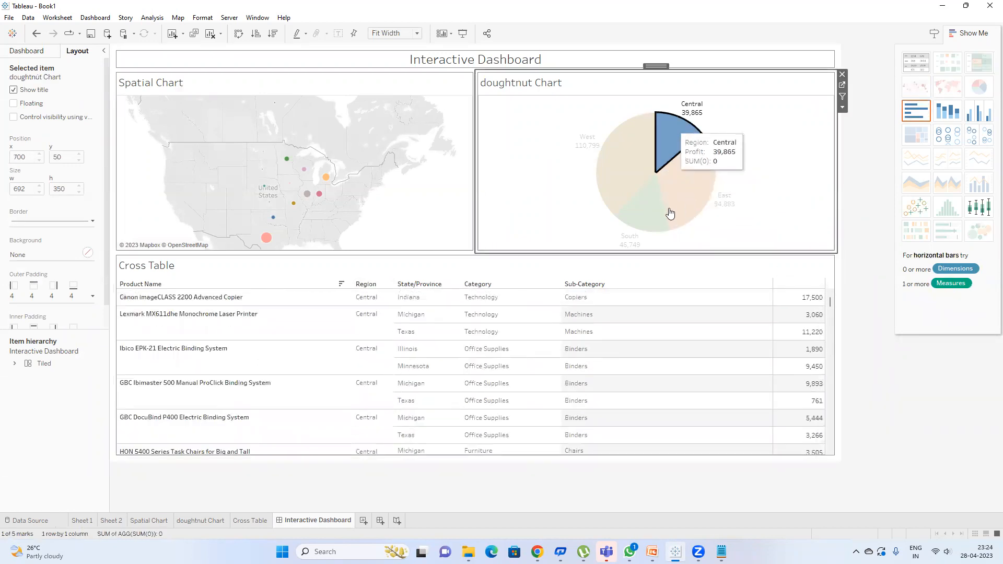
click(601, 174)
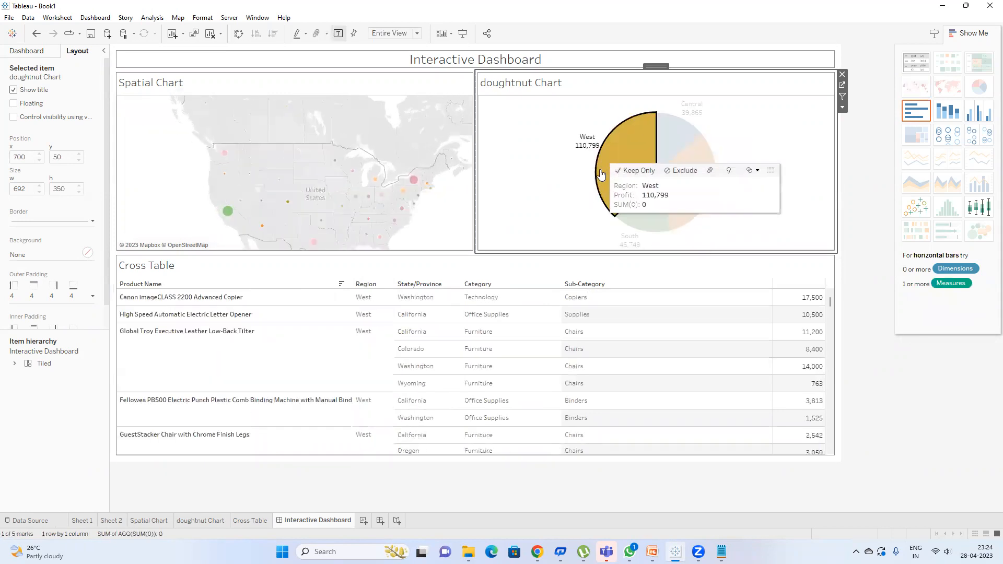
click(463, 33)
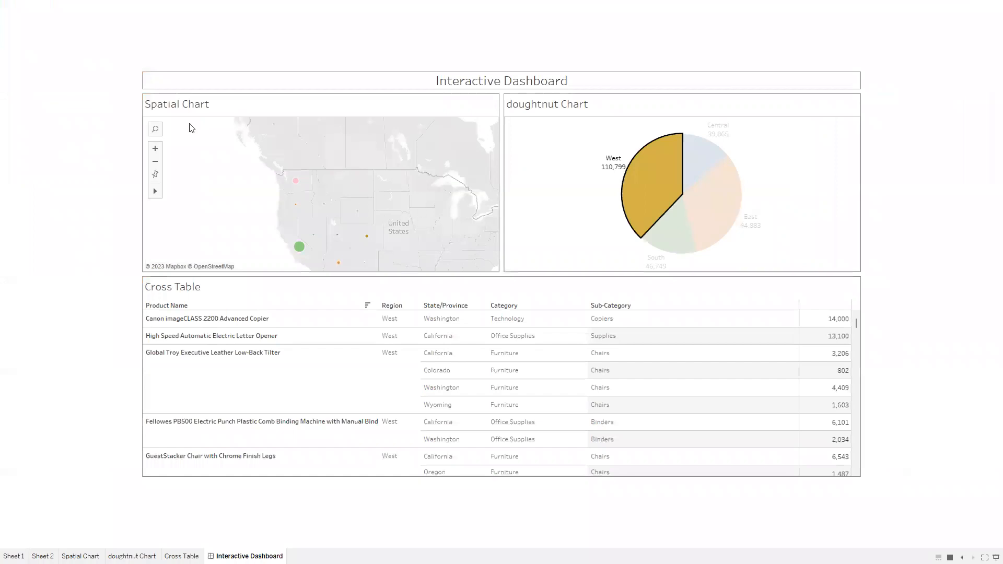
Step: Test the South and East slices, filter by Indiana's Technology copier row, then exit presentation mode
click(643, 167)
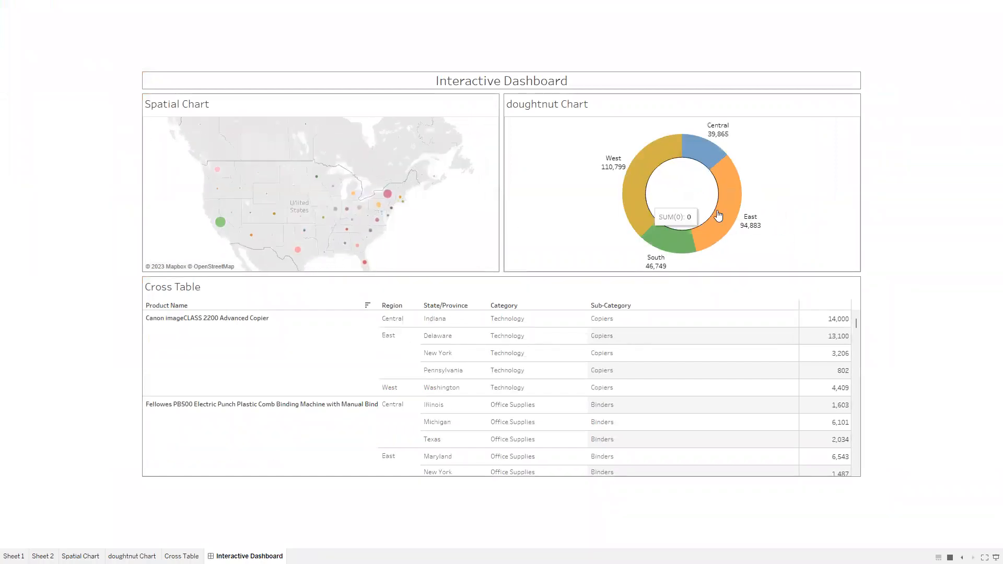
click(668, 238)
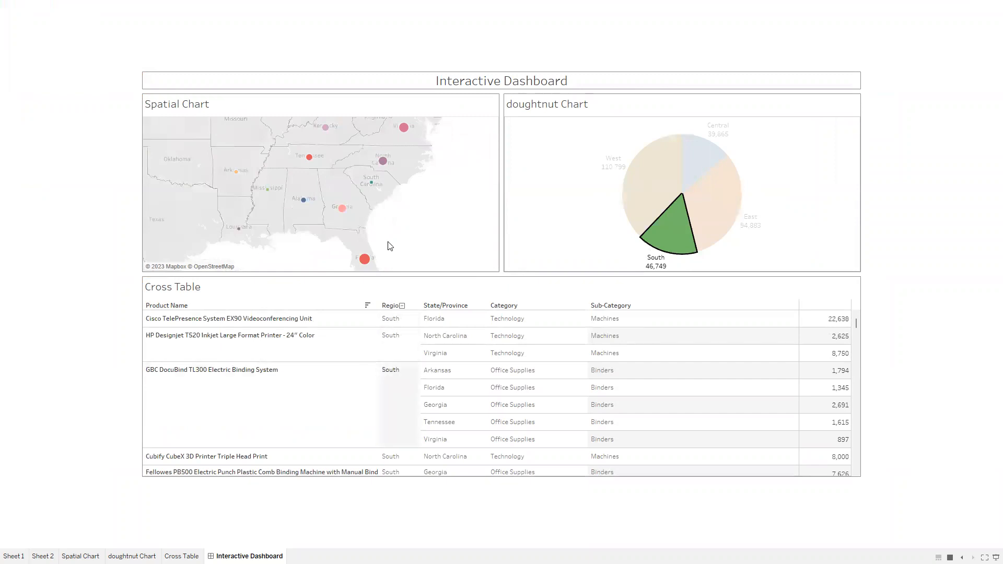
click(720, 218)
click(607, 239)
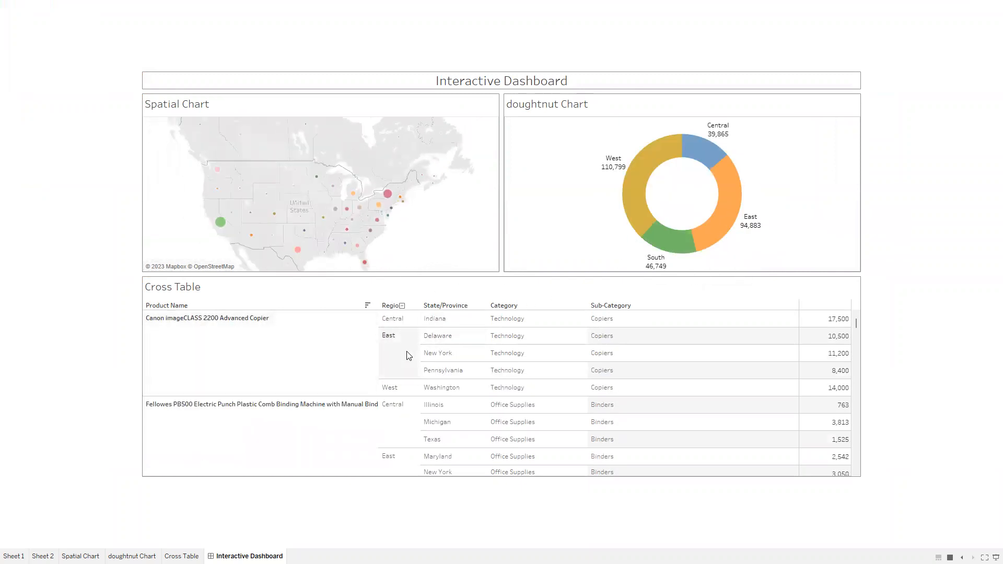
click(517, 320)
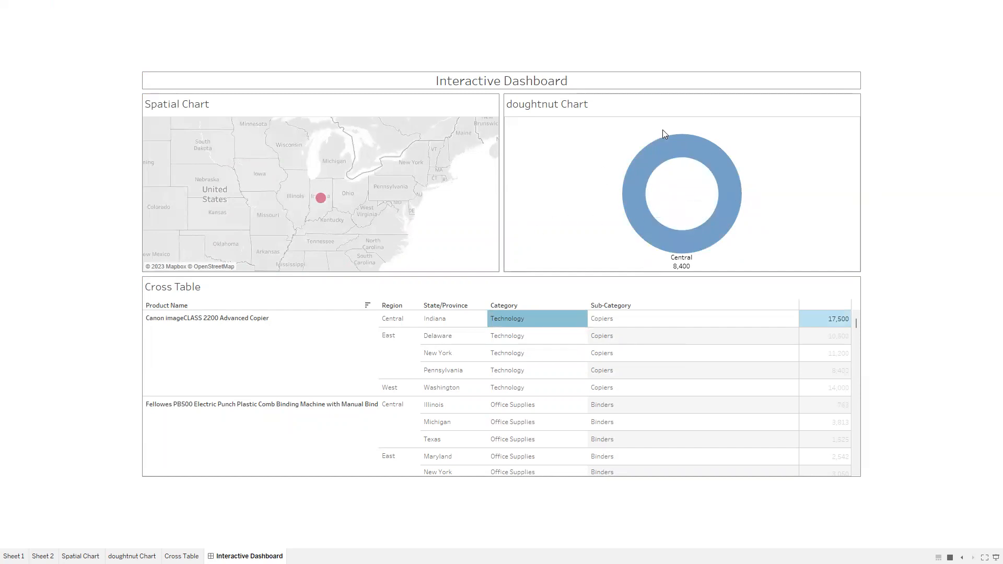
key(Escape)
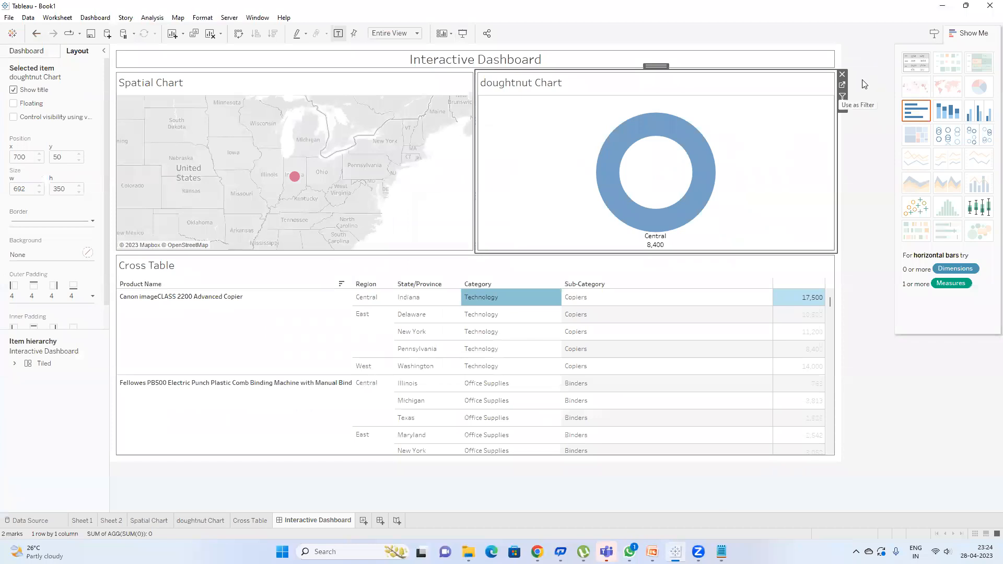
Step: In the doughnut Chart sheet, search the action filter's values for 'te' (technology entries)
click(842, 85)
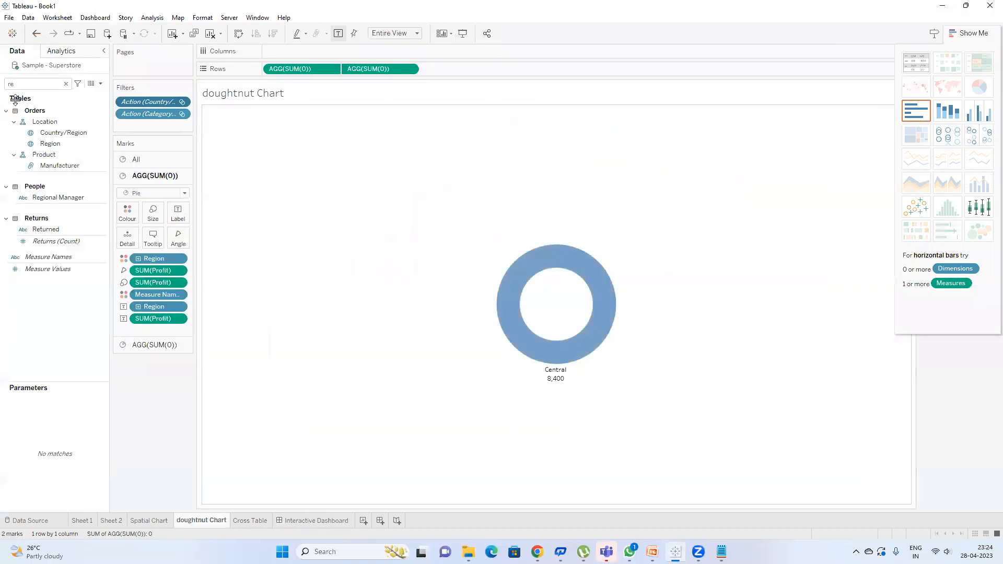
double_click(151, 114)
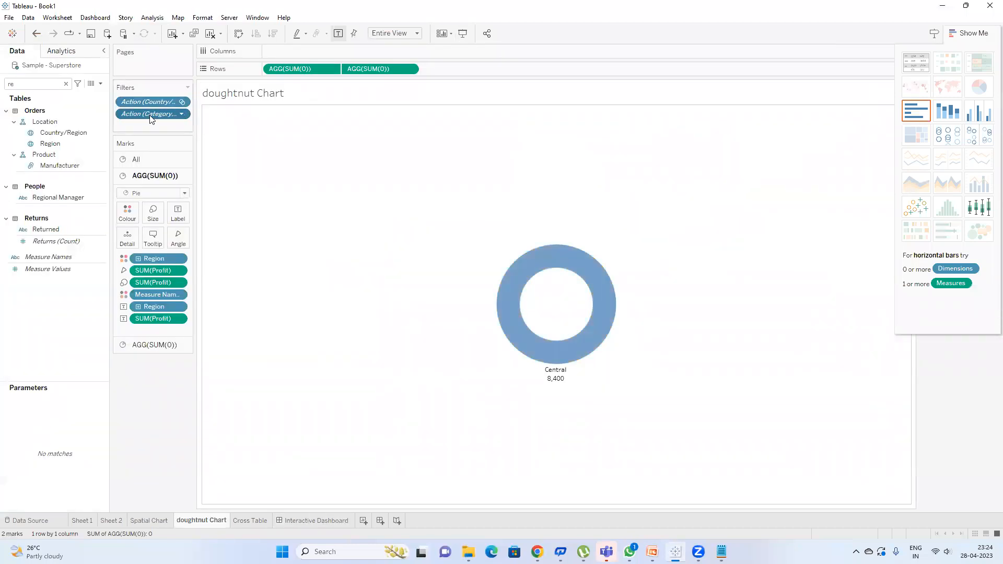
scroll(492, 219, down, 15)
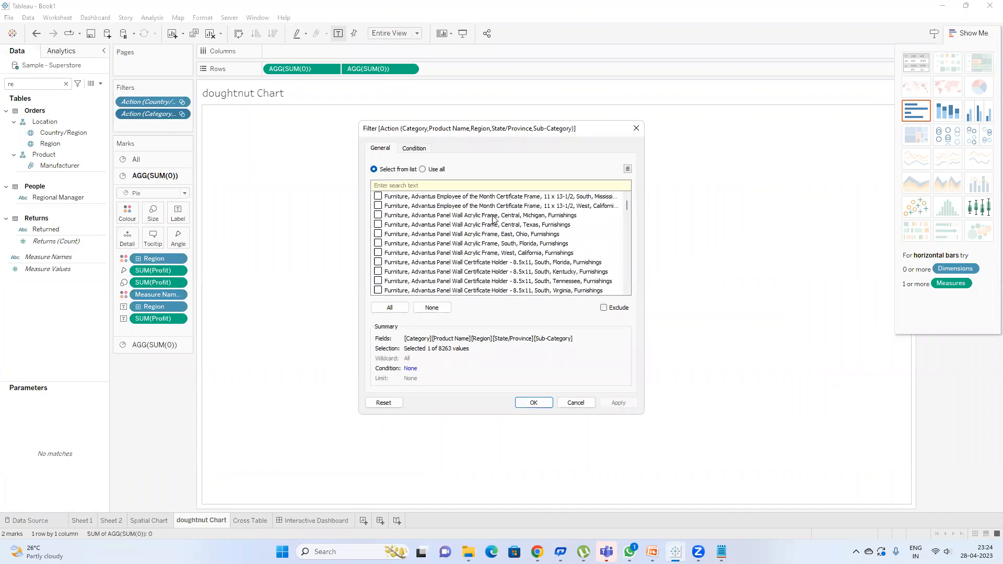
drag(629, 206, 627, 264)
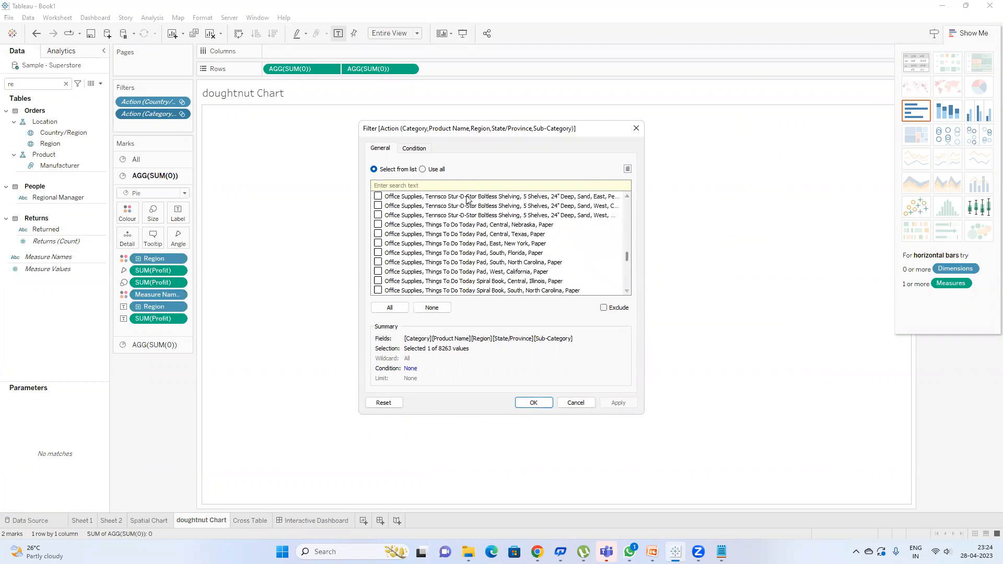
click(468, 184)
text(technology)
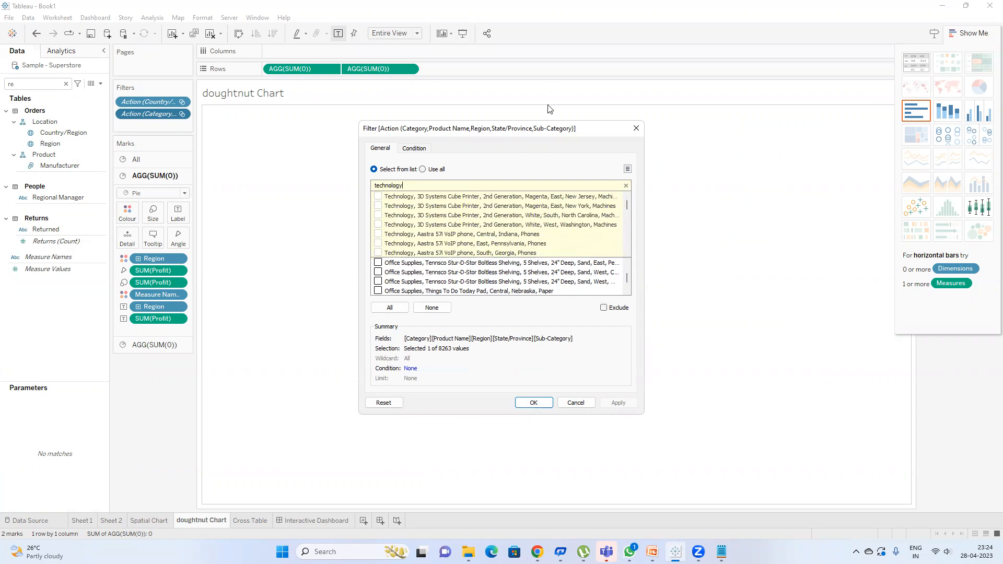
scroll(609, 211, down, 5)
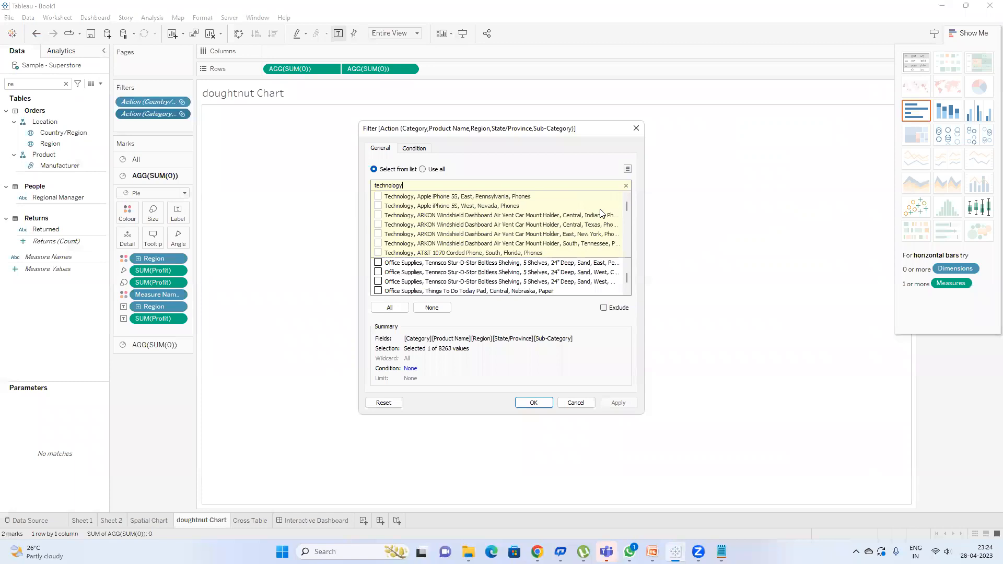
scroll(602, 213, down, 5)
mouse_move(627, 207)
mouse_down()
mouse_move(623, 242)
mouse_move(625, 197)
mouse_up()
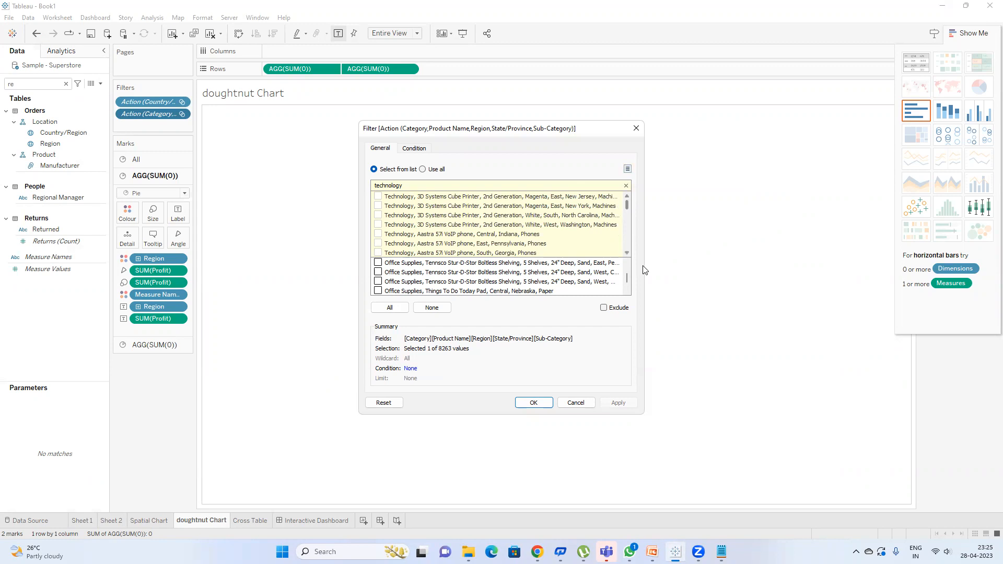
scroll(528, 235, down, 6)
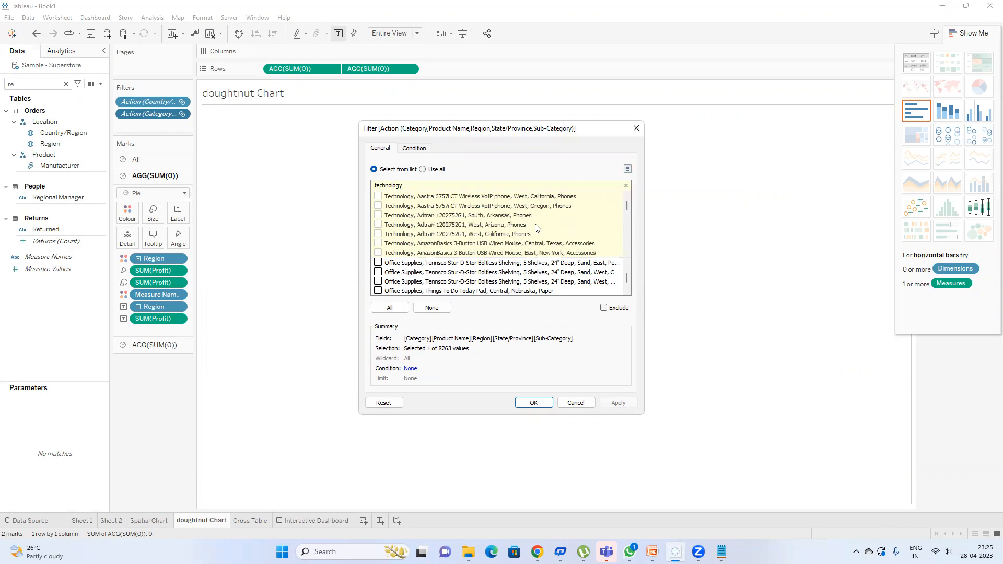
click(636, 129)
Step: Reopen the doughnut's action filter values, search 'ca' for the Canon row, and confirm
click(311, 521)
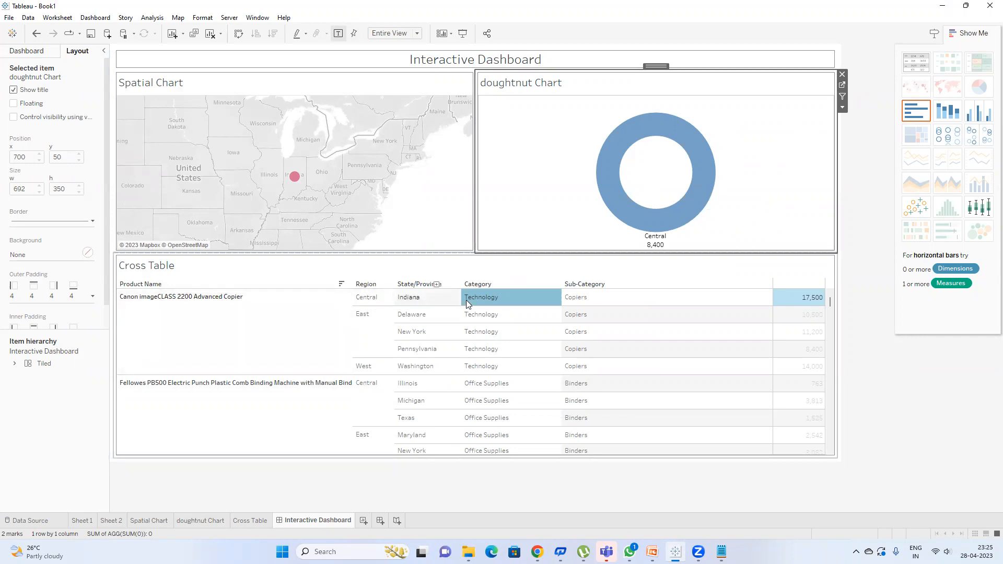
mouse_move(465, 301)
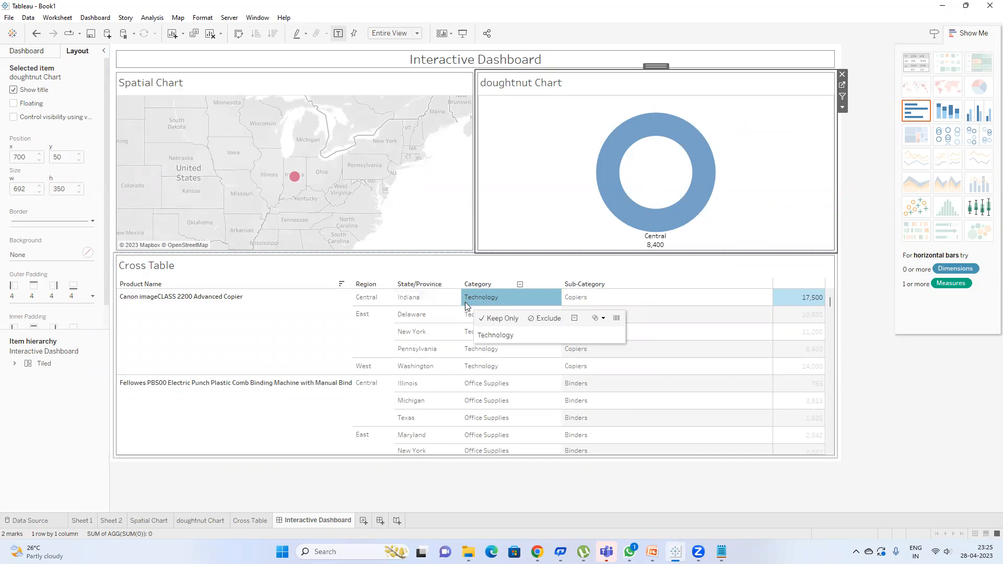
click(842, 86)
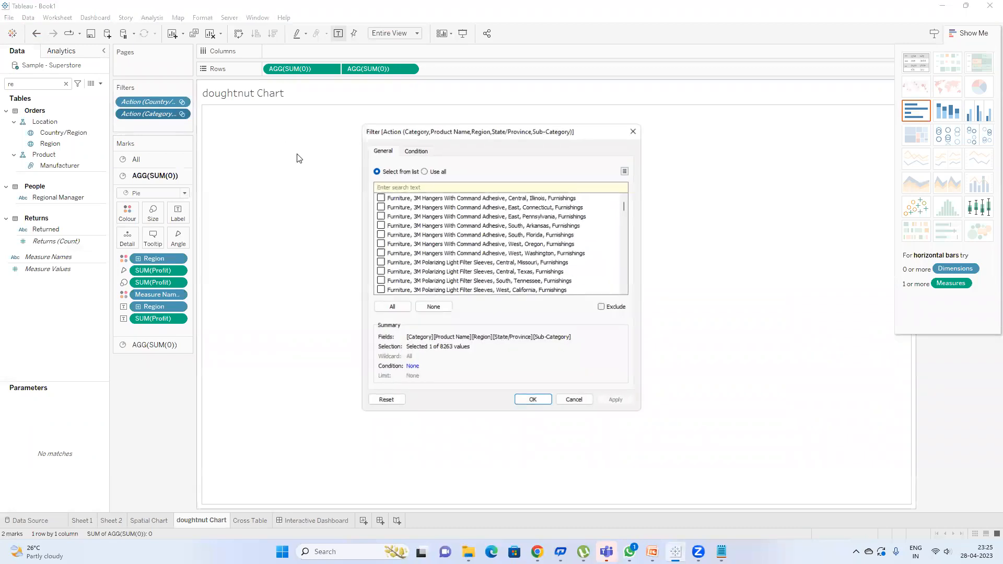
click(404, 185)
text(canon)
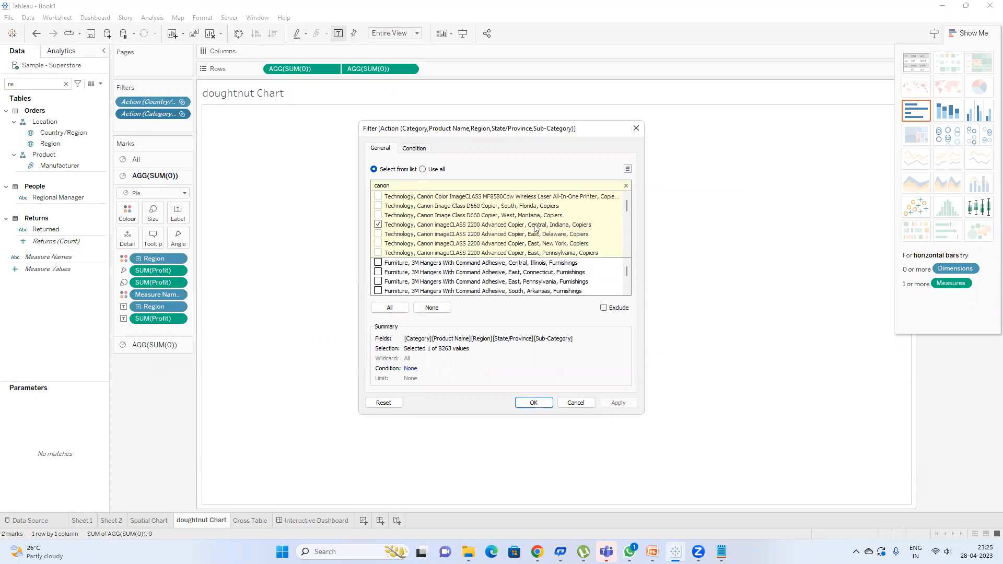
click(531, 403)
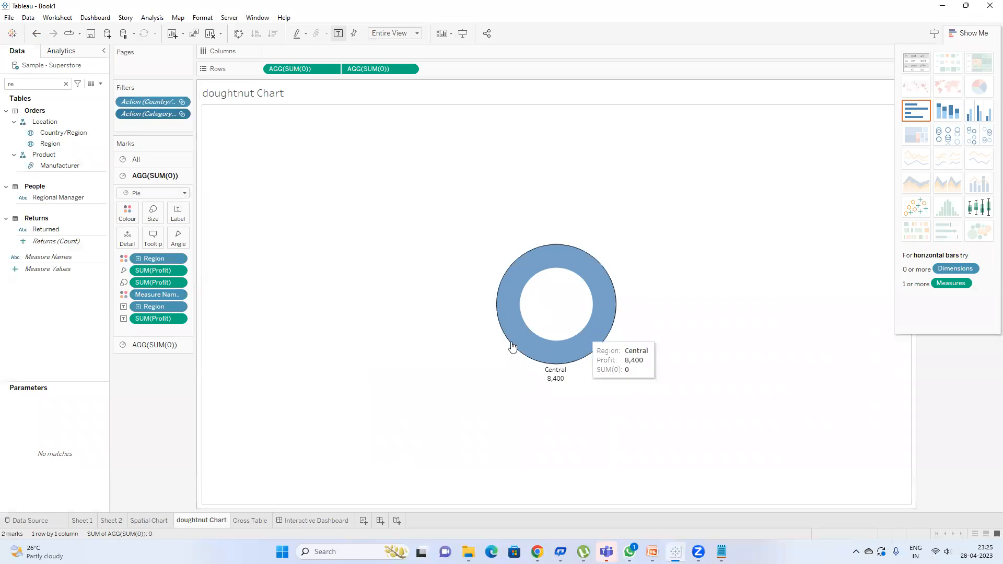
Step: Clear the cross-table selection and open the All to All action for editing
click(314, 521)
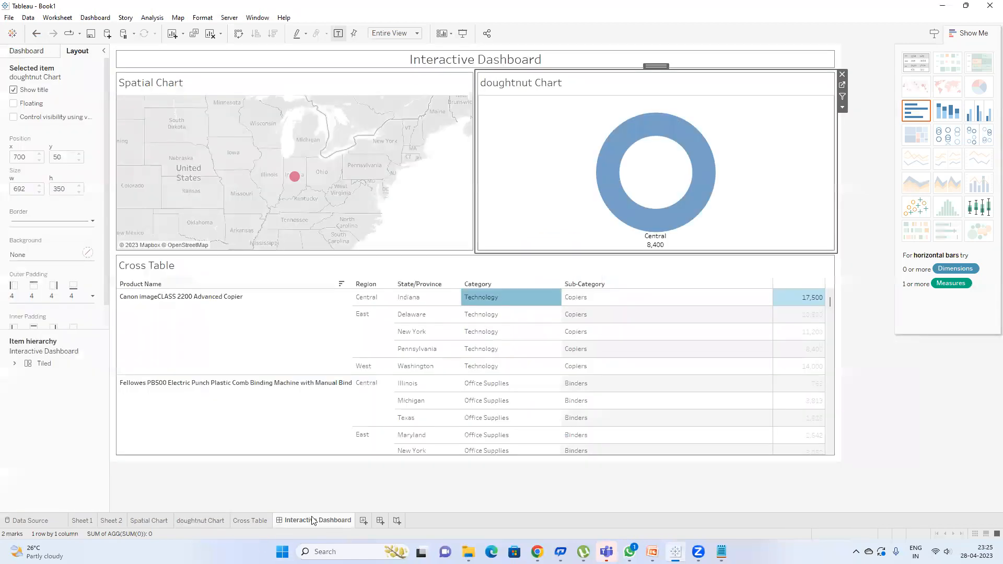
click(501, 295)
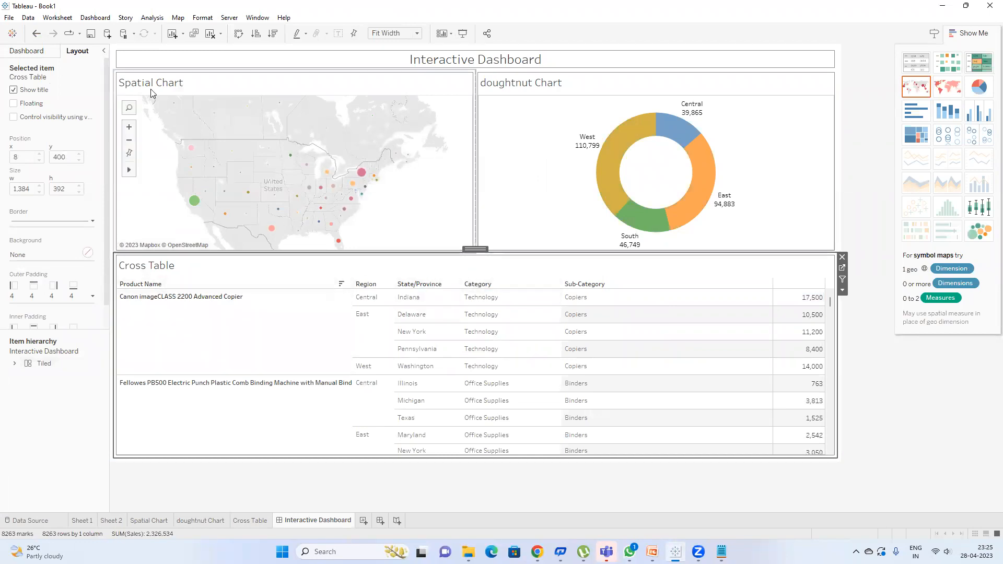
click(91, 17)
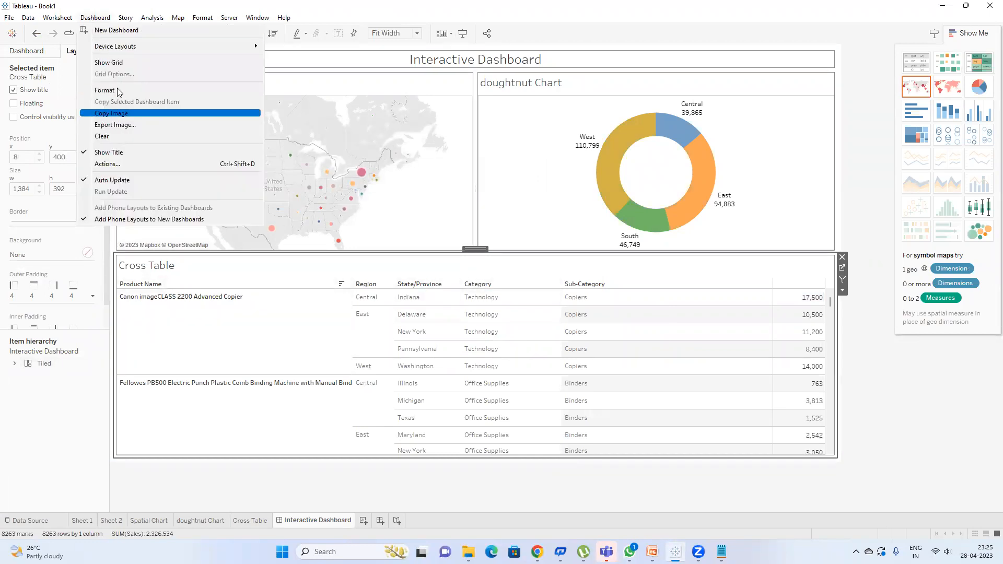
click(134, 166)
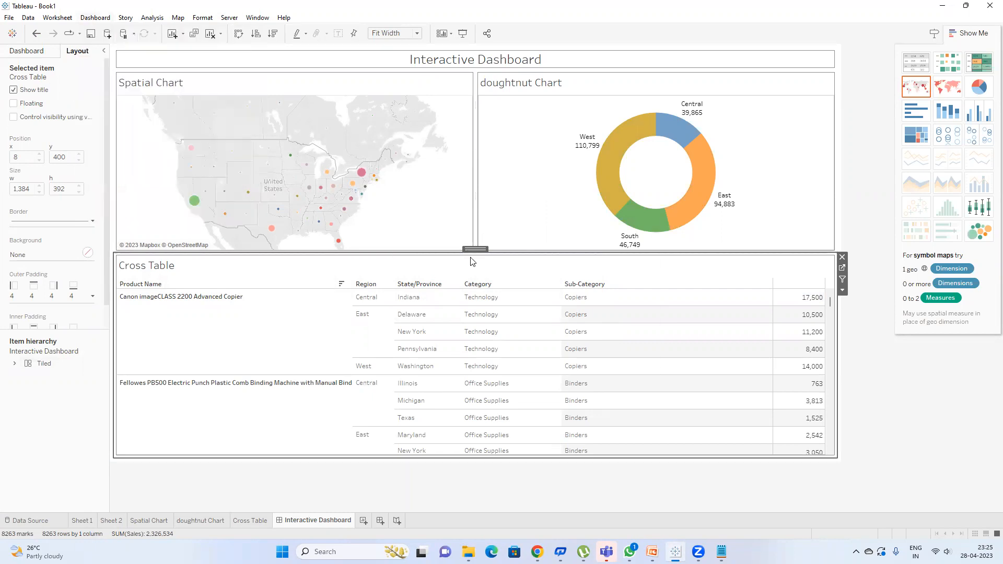
click(418, 246)
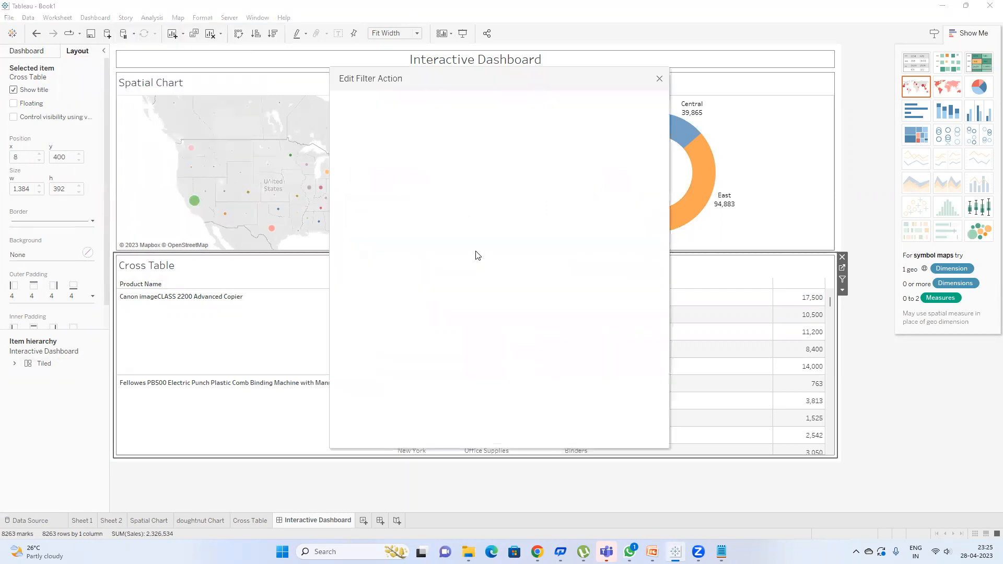
double_click(475, 249)
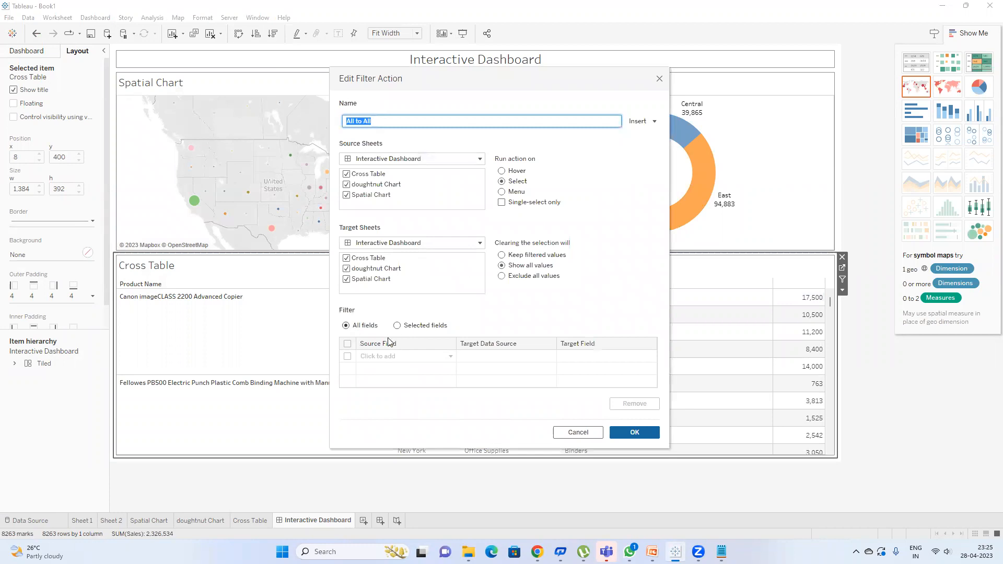
Step: Make All to All filter on Category, triggered only from the Spatial Chart
click(384, 357)
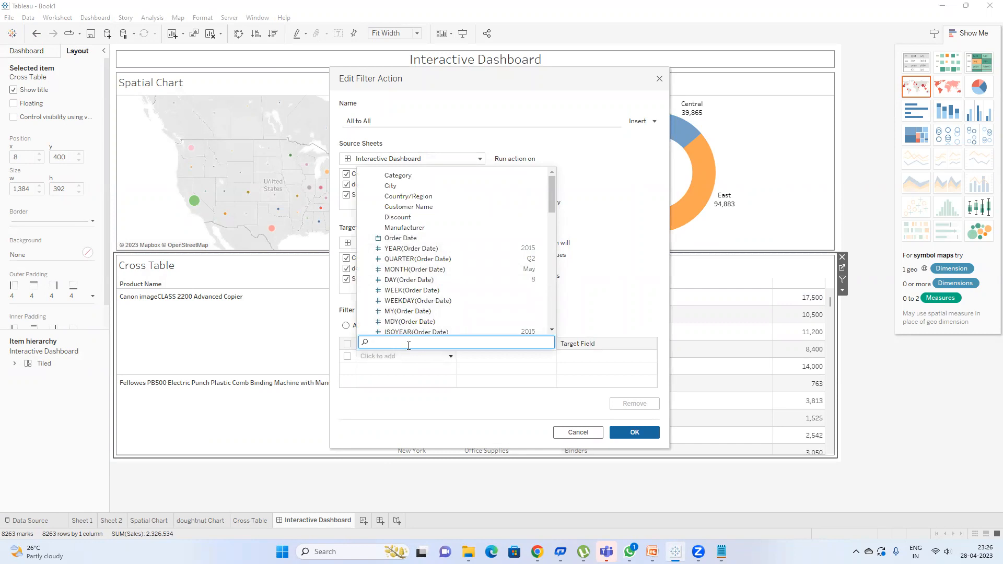
text(cat)
click(413, 316)
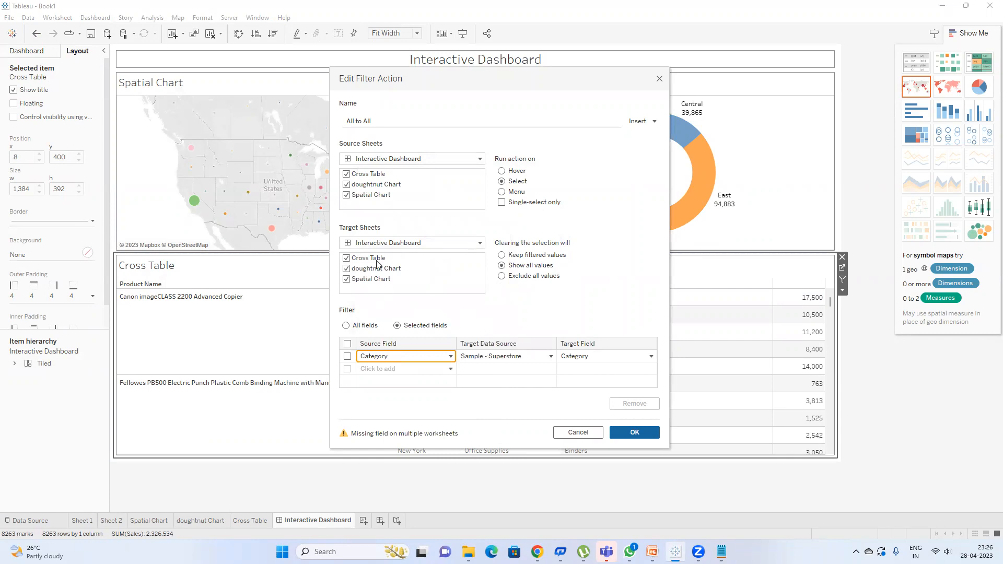
click(348, 174)
click(348, 185)
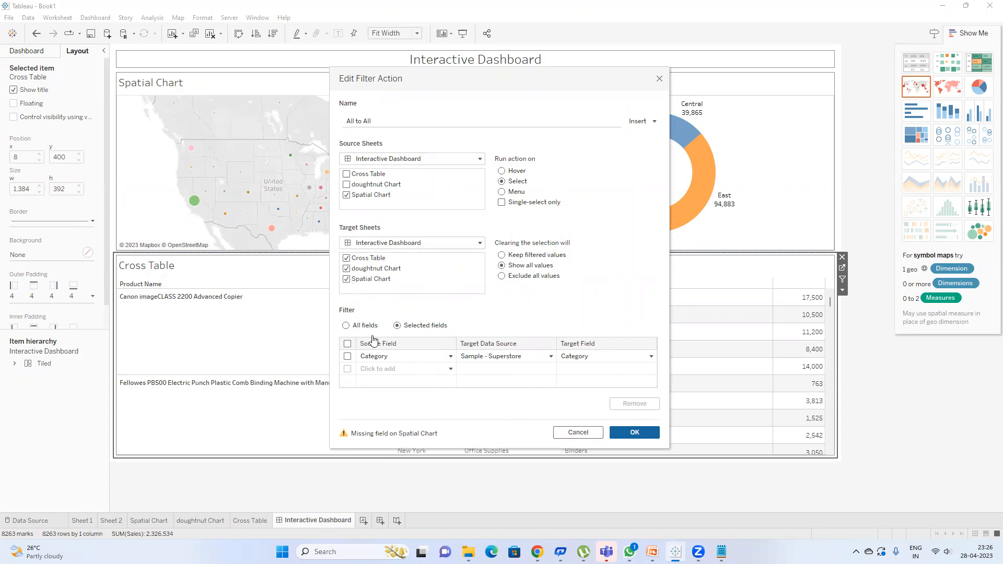
click(348, 280)
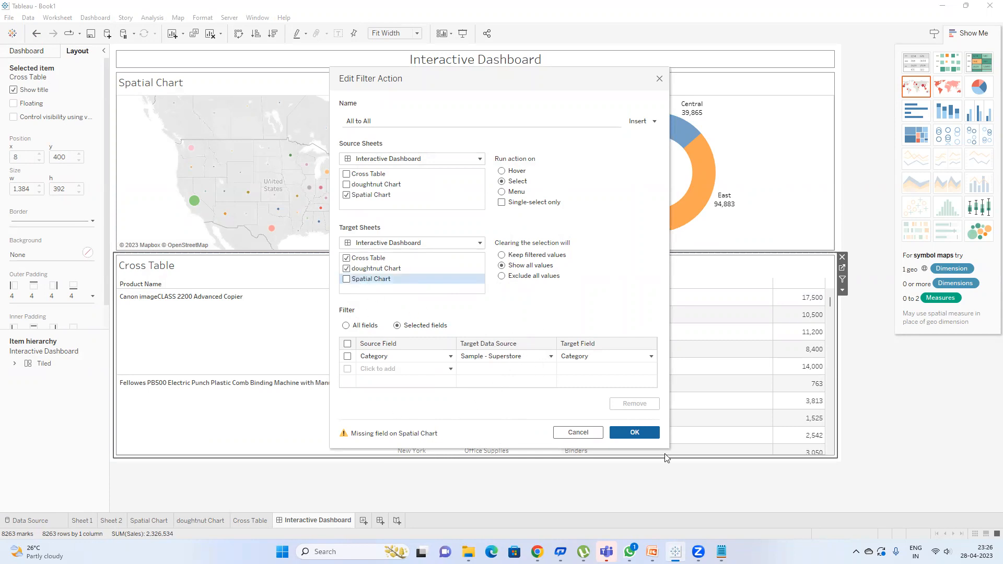
click(347, 280)
click(642, 436)
click(622, 359)
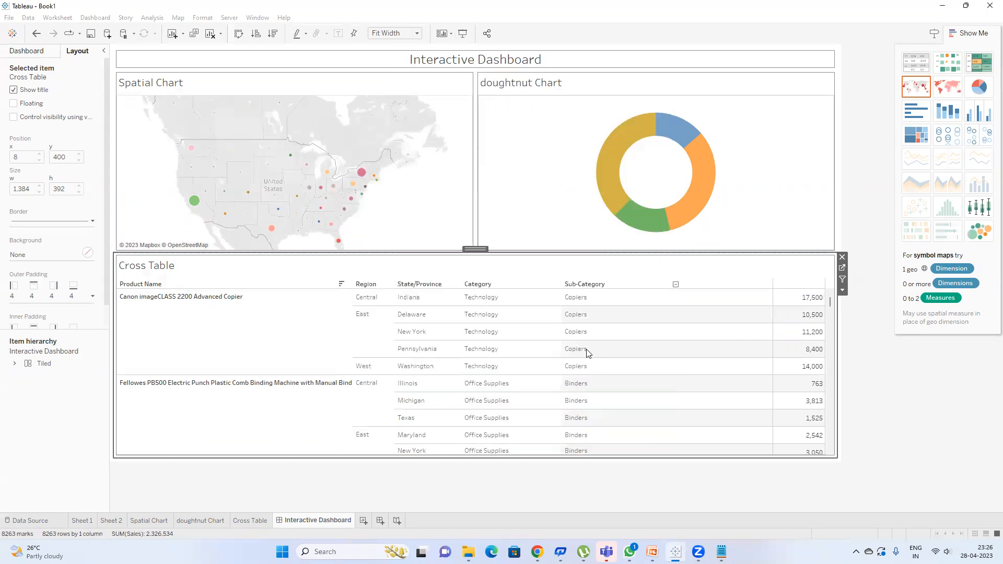
Step: Add Category to the Detail of the Spatial Chart map
click(491, 303)
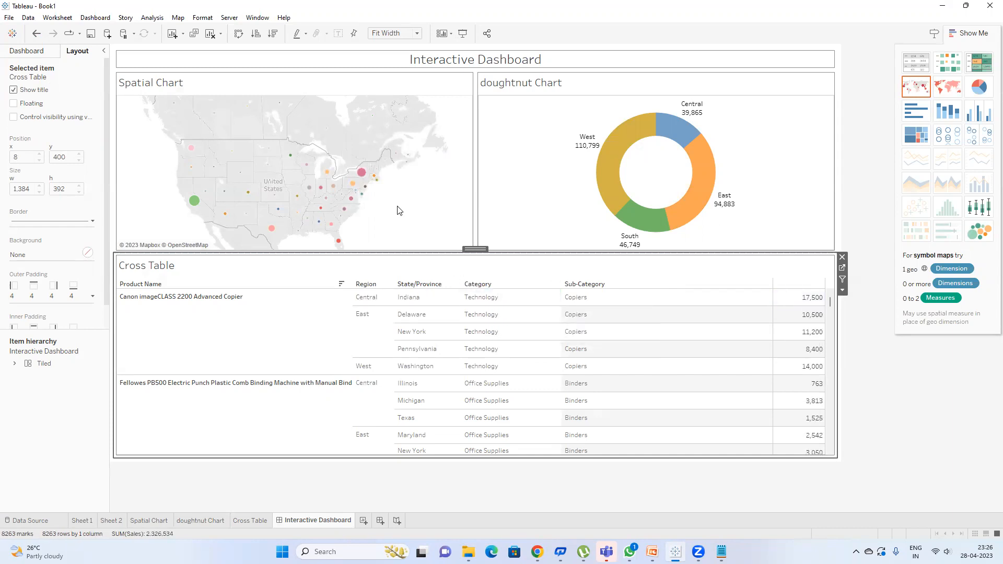
click(444, 93)
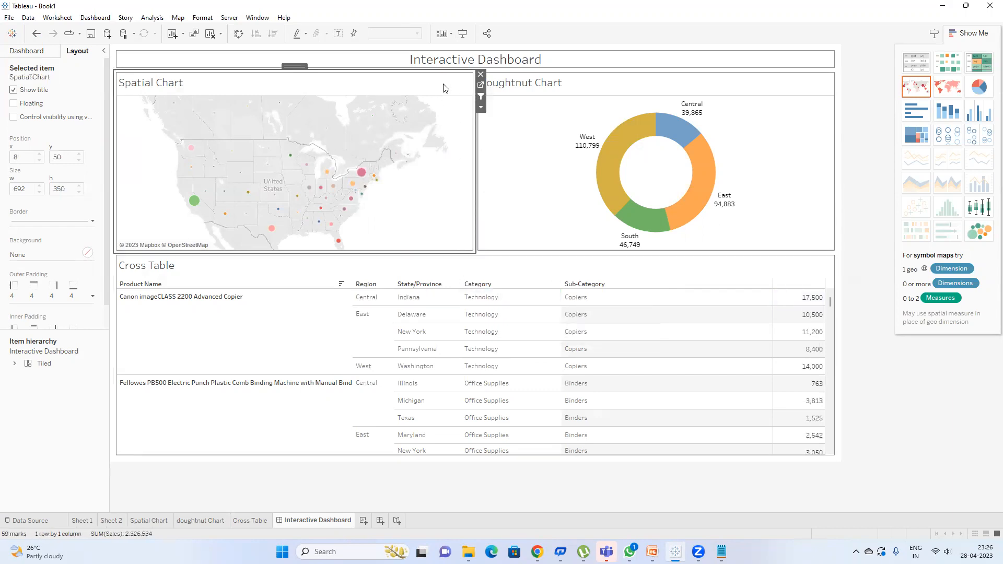
click(481, 85)
click(25, 87)
text(ca)
drag(53, 144, 128, 198)
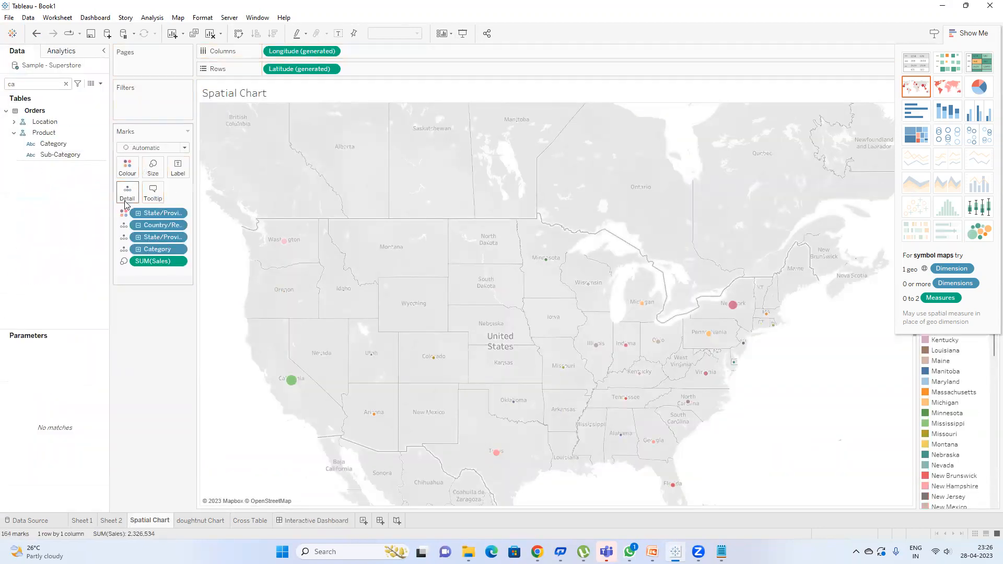
Step: Add Category to the doughnut Chart's Detail, then test by selecting and clearing Technology
click(208, 526)
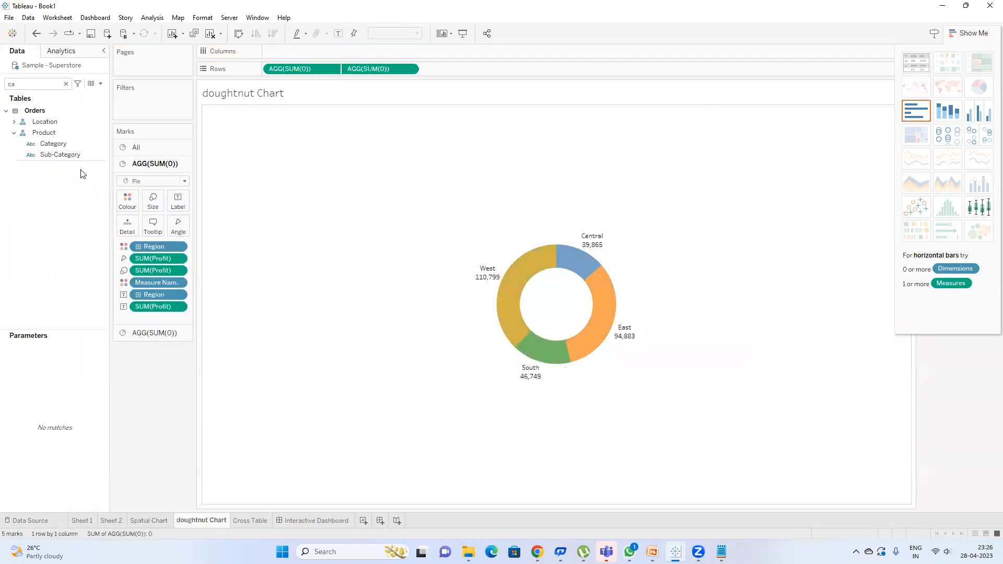
drag(53, 144, 127, 225)
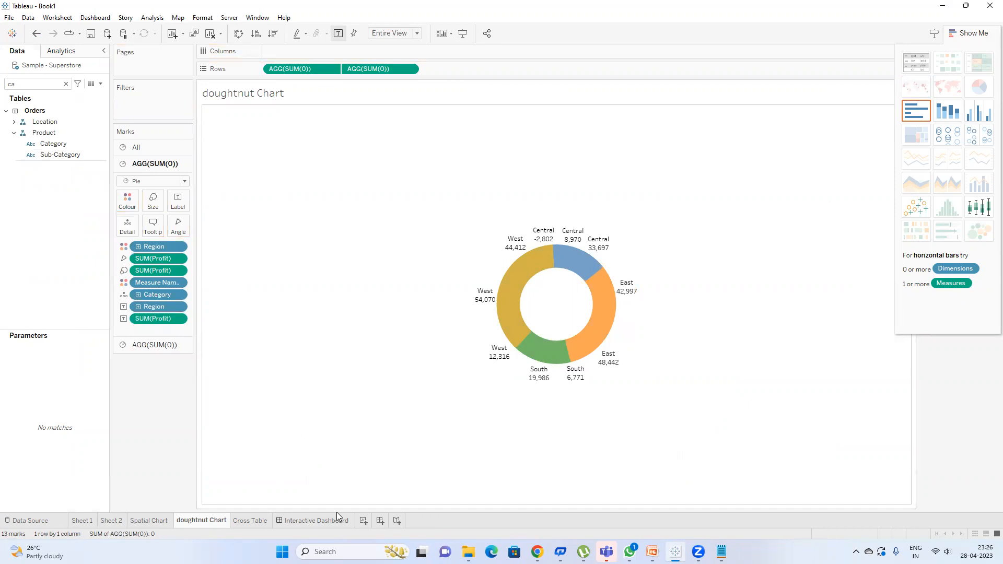
click(316, 521)
click(494, 304)
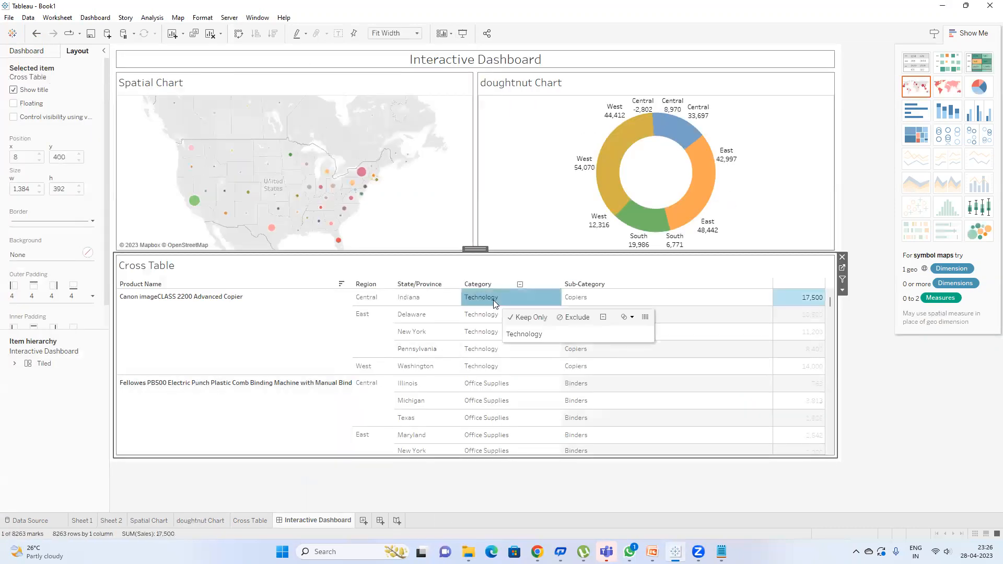
click(481, 298)
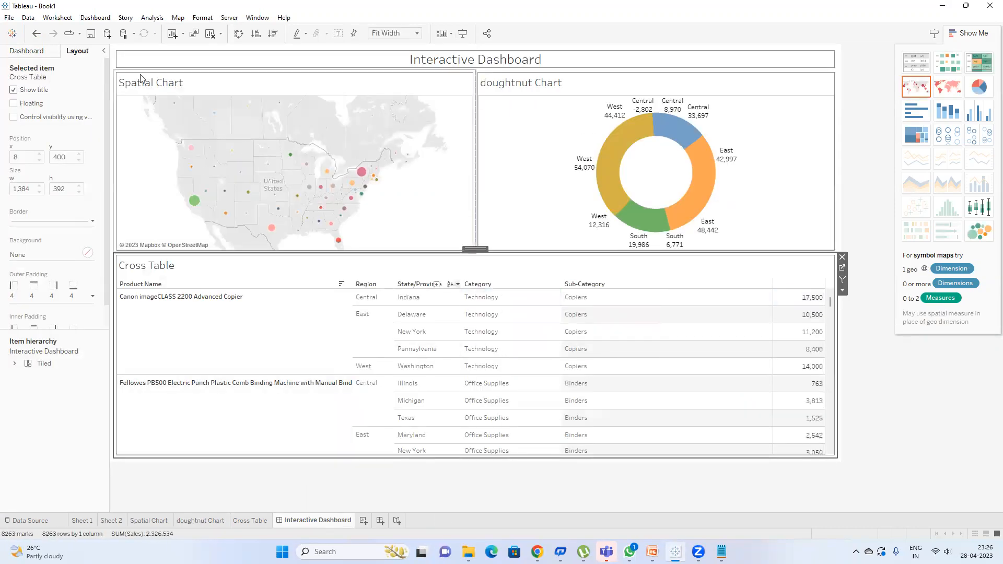
click(93, 18)
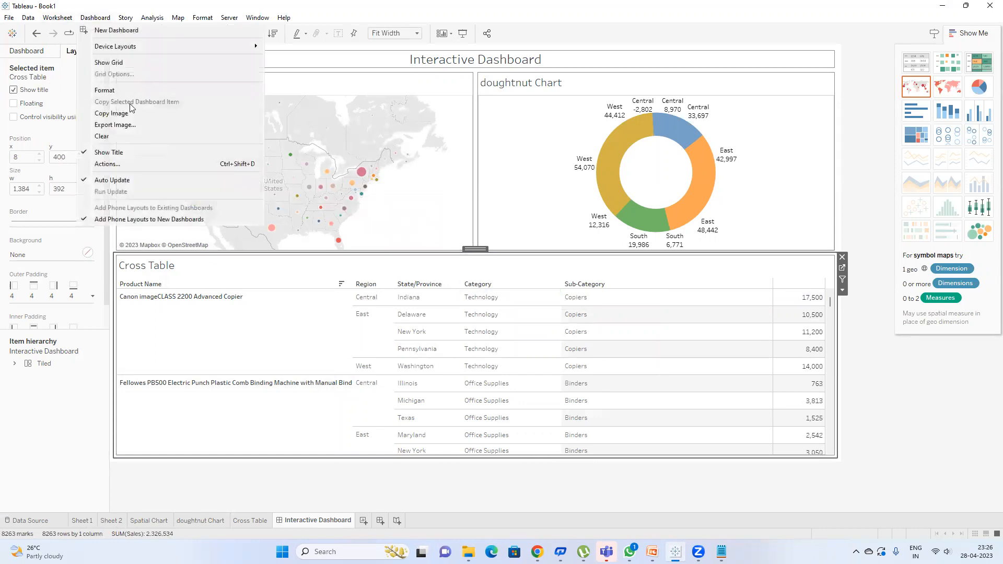
Step: Tick Cross Table as a source sheet in the All to All action and confirm
click(131, 166)
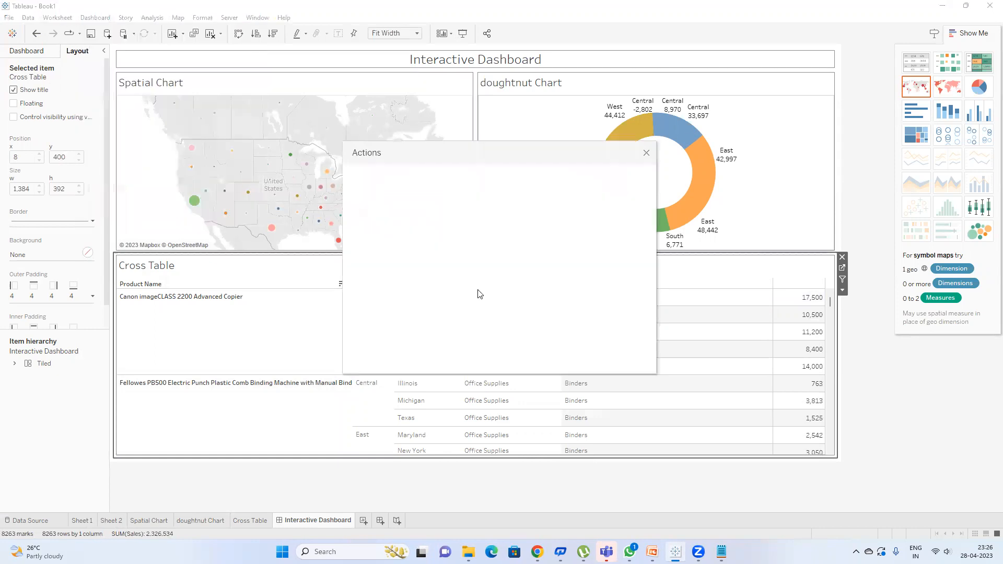
click(415, 249)
double_click(437, 251)
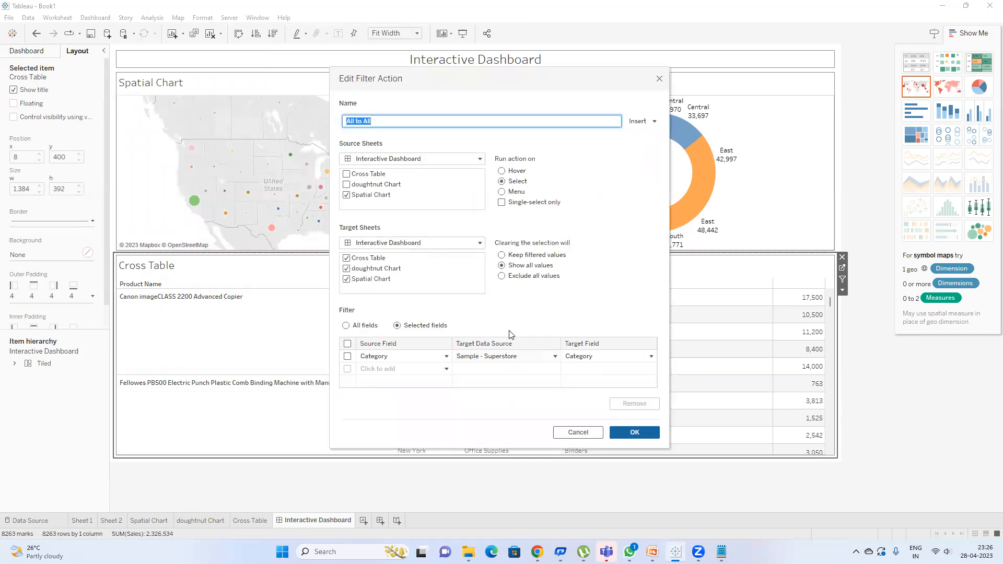
click(347, 174)
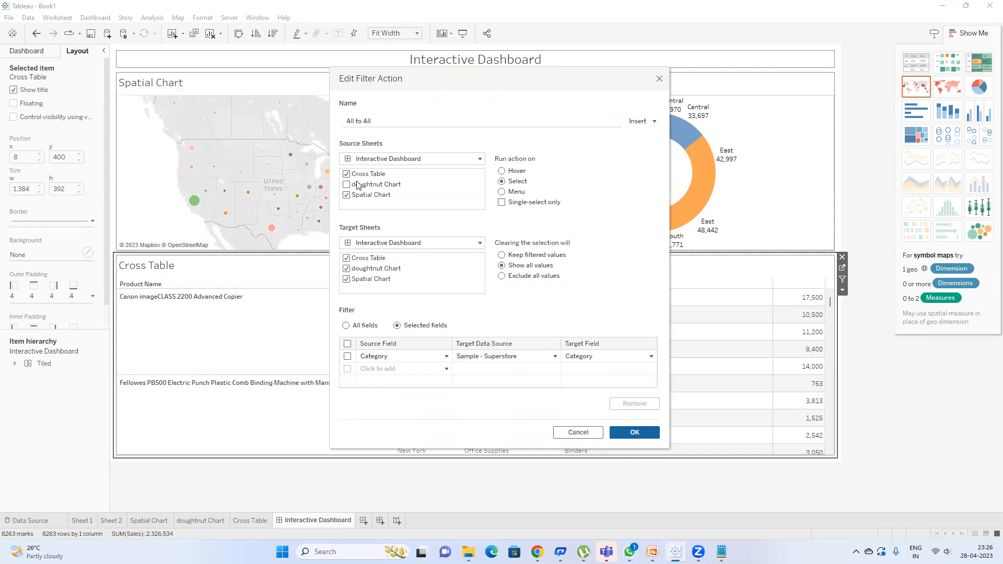
click(627, 434)
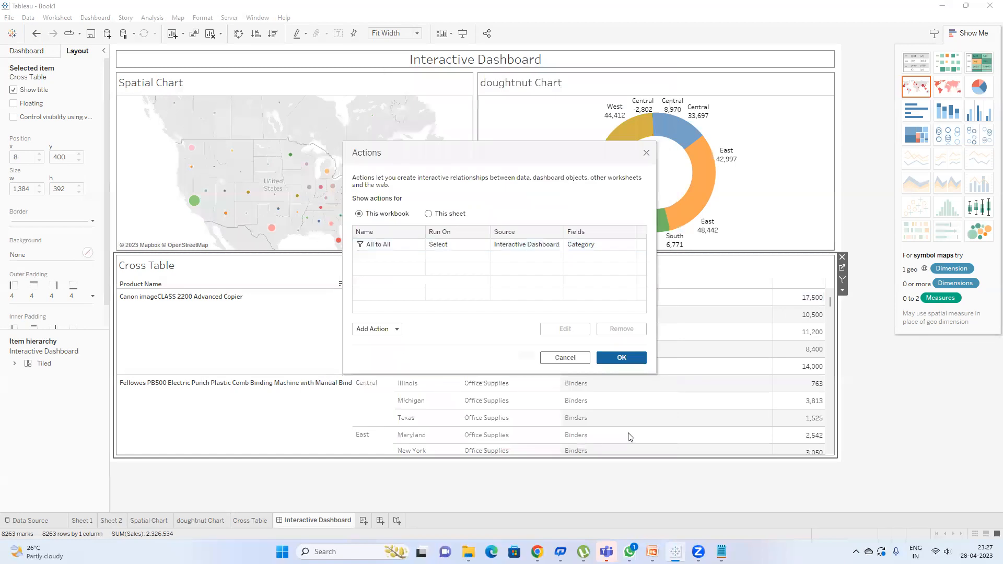
click(622, 357)
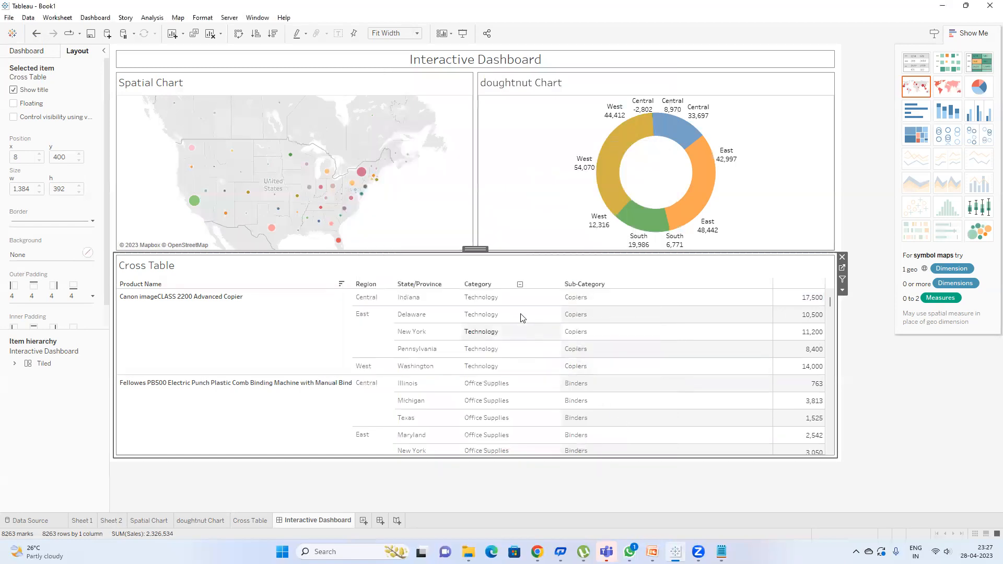
Step: Test the Technology row filter and inspect the doughnut's Action (Category) filter settings
click(483, 302)
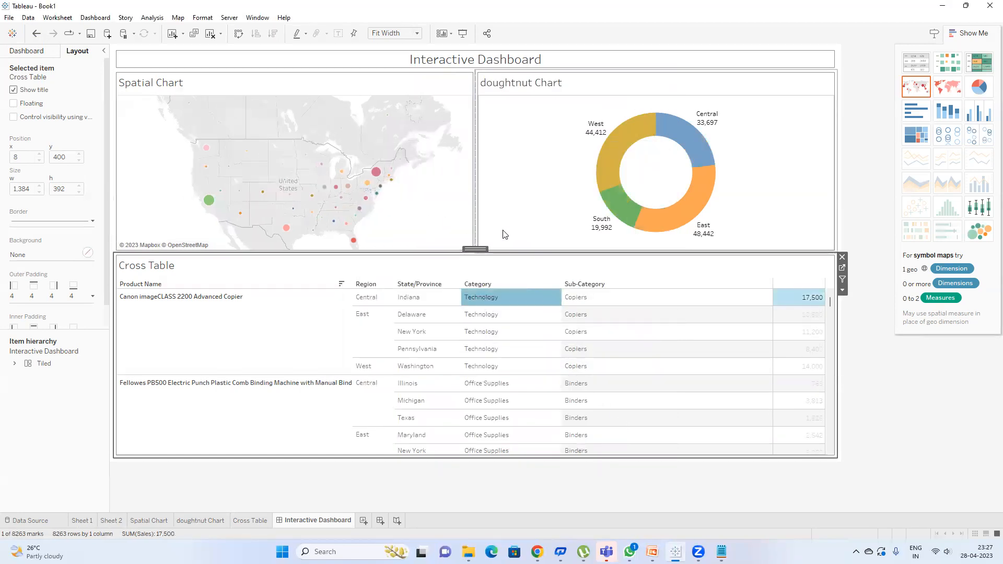
click(786, 125)
click(842, 85)
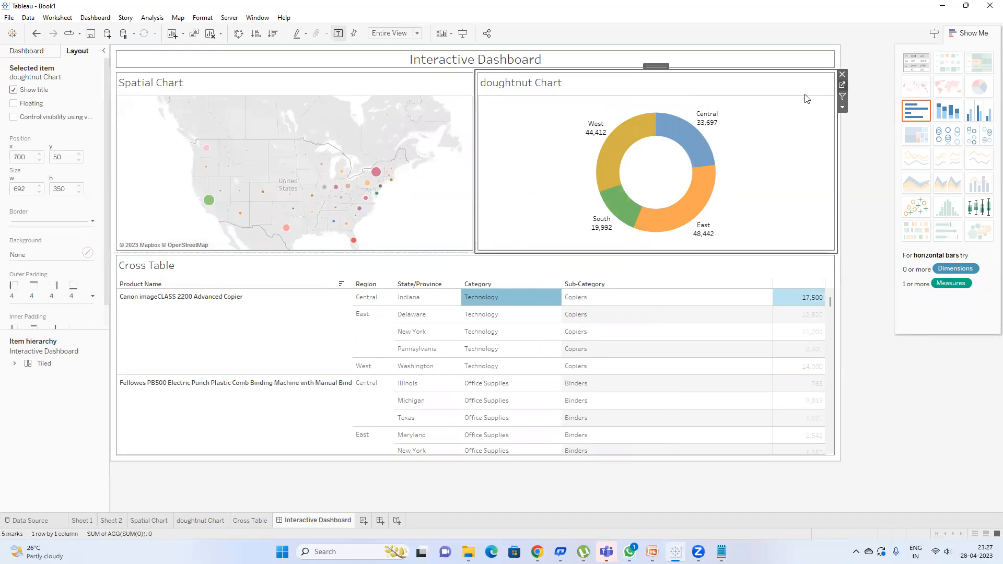
double_click(152, 101)
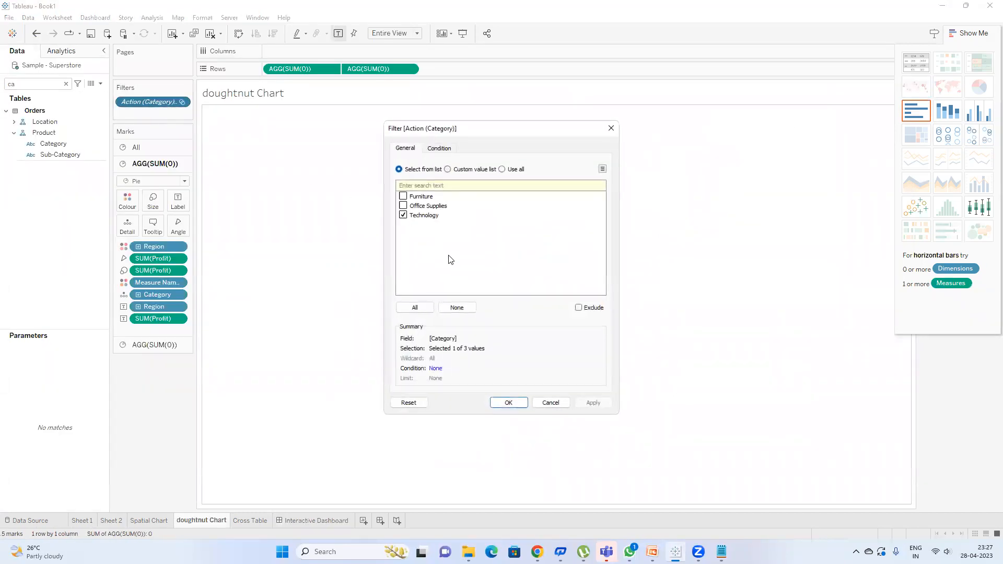
click(508, 402)
click(313, 520)
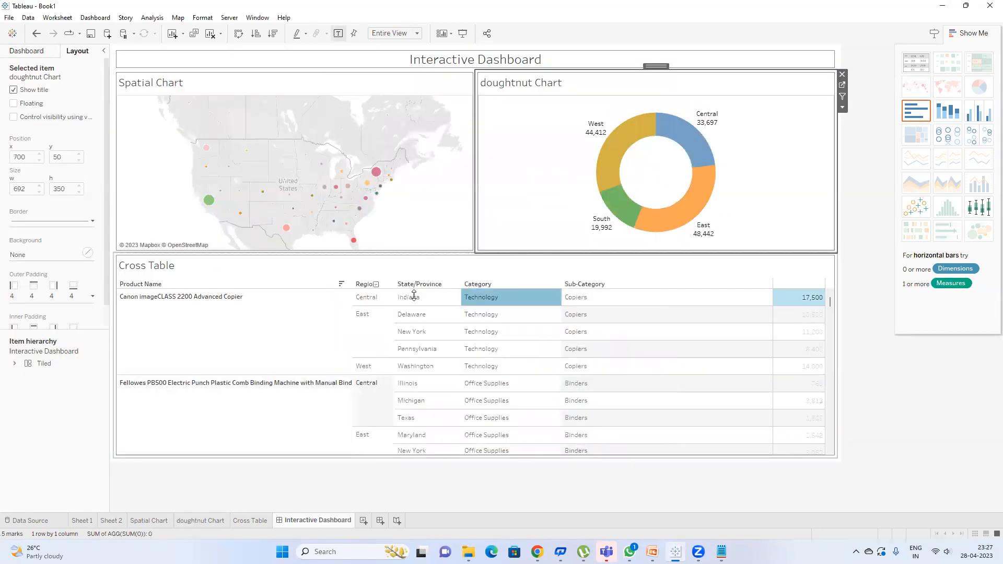
click(487, 299)
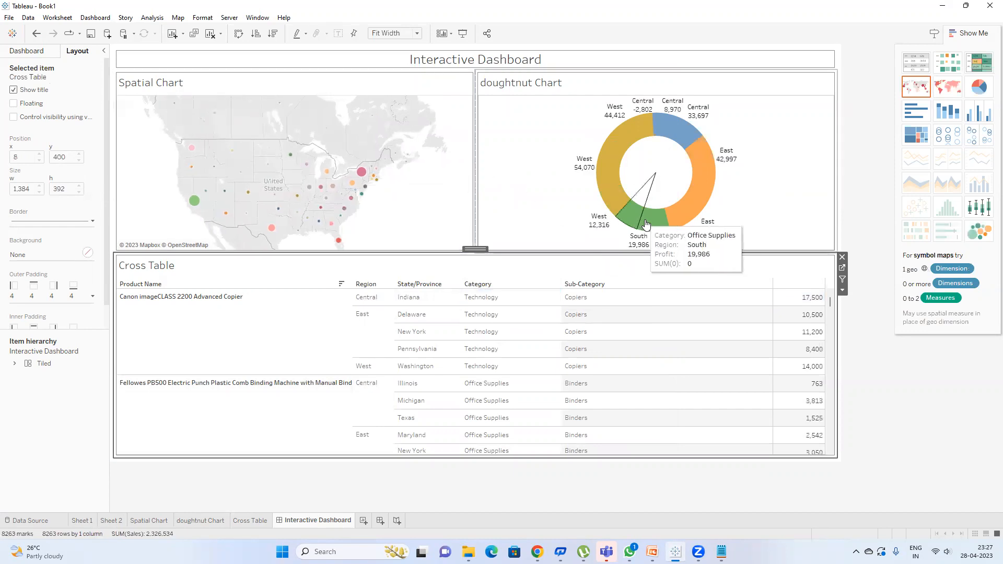
Step: Drag Category off the doughnut Chart's Marks card so it shows one slice per region
click(456, 106)
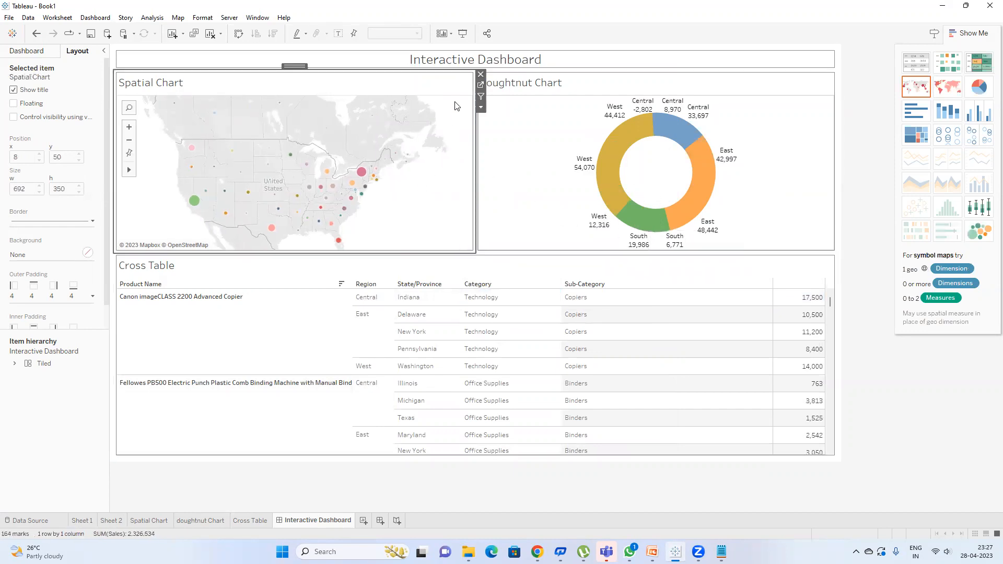
click(480, 85)
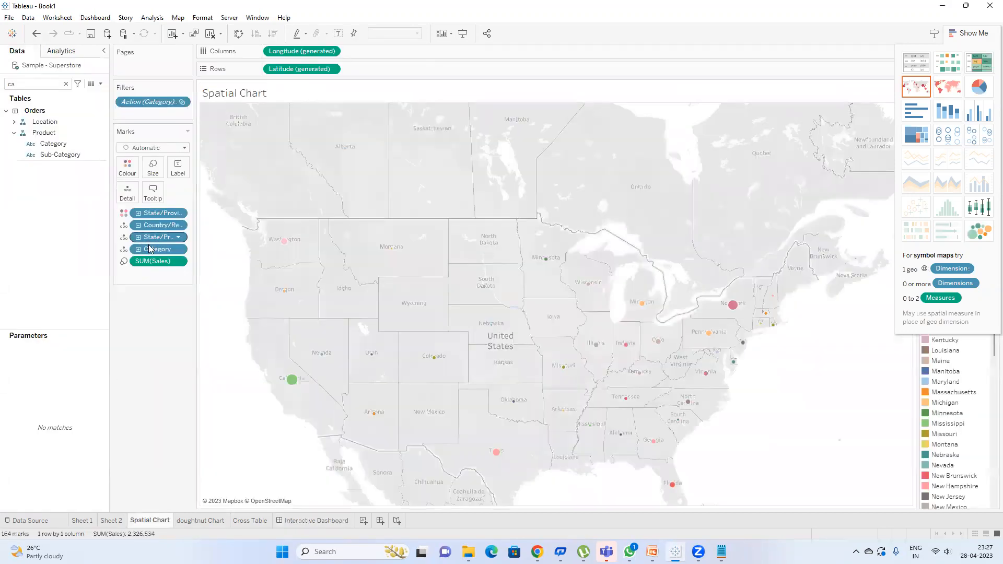
click(316, 520)
click(779, 96)
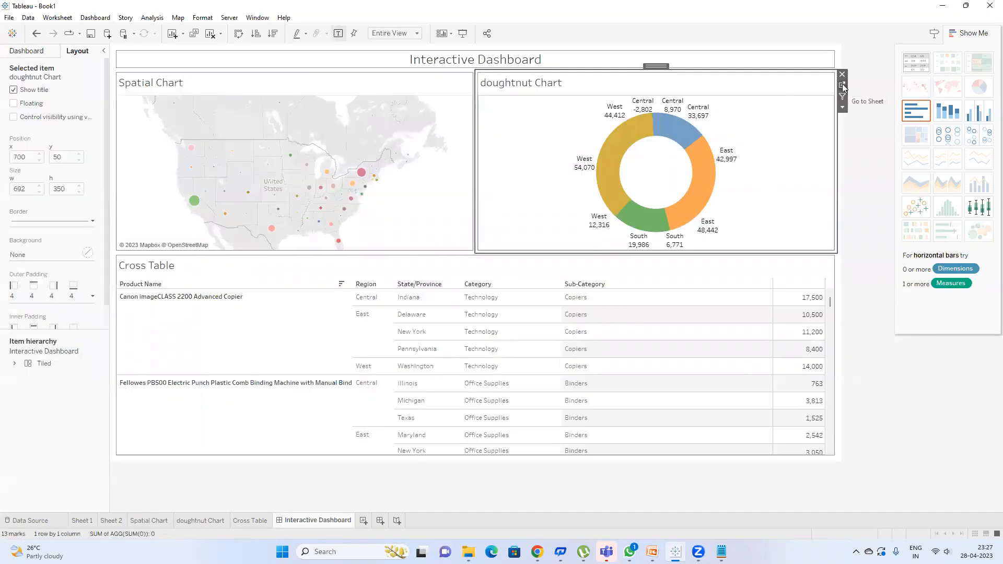
click(842, 85)
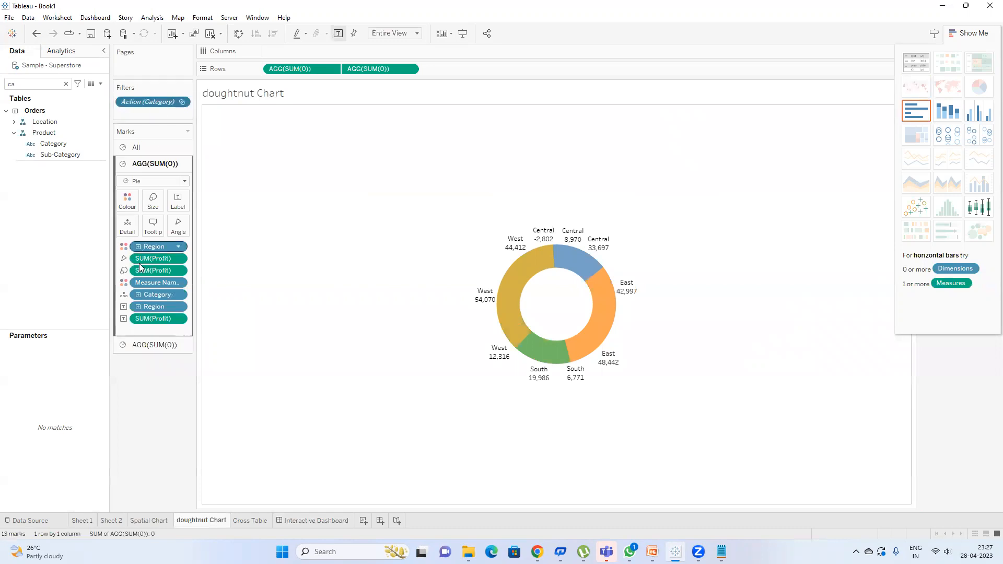
drag(153, 297, 331, 462)
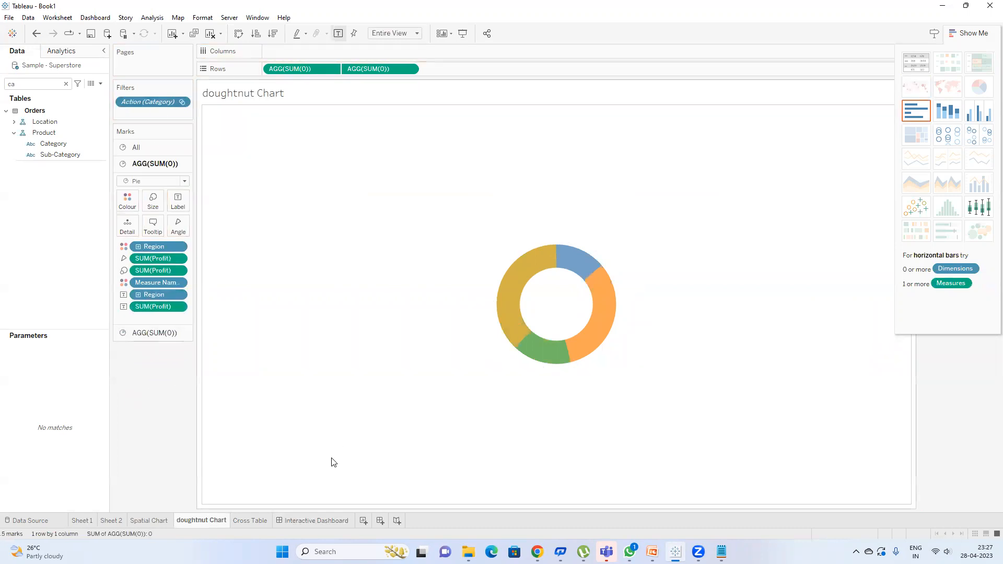
click(293, 521)
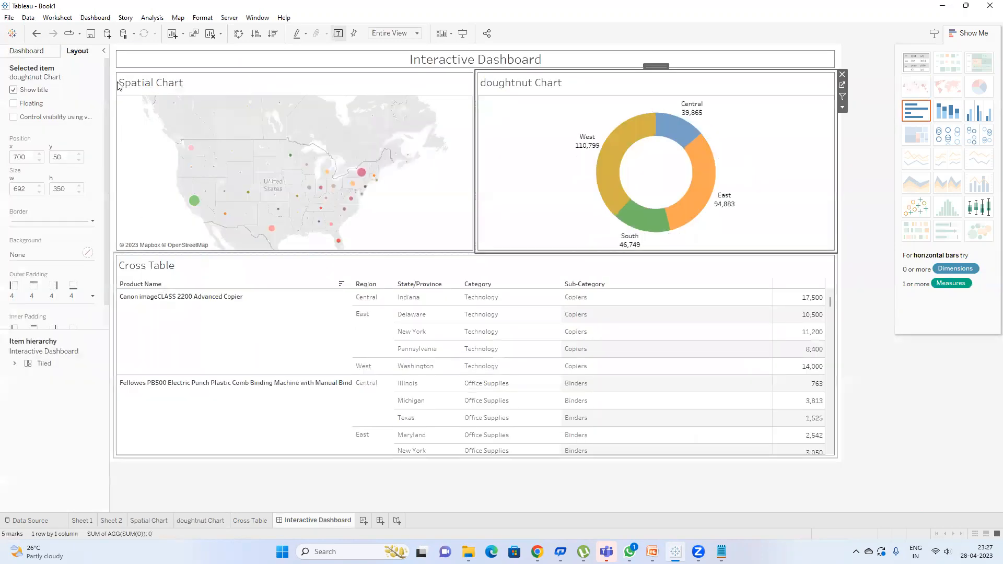
click(97, 19)
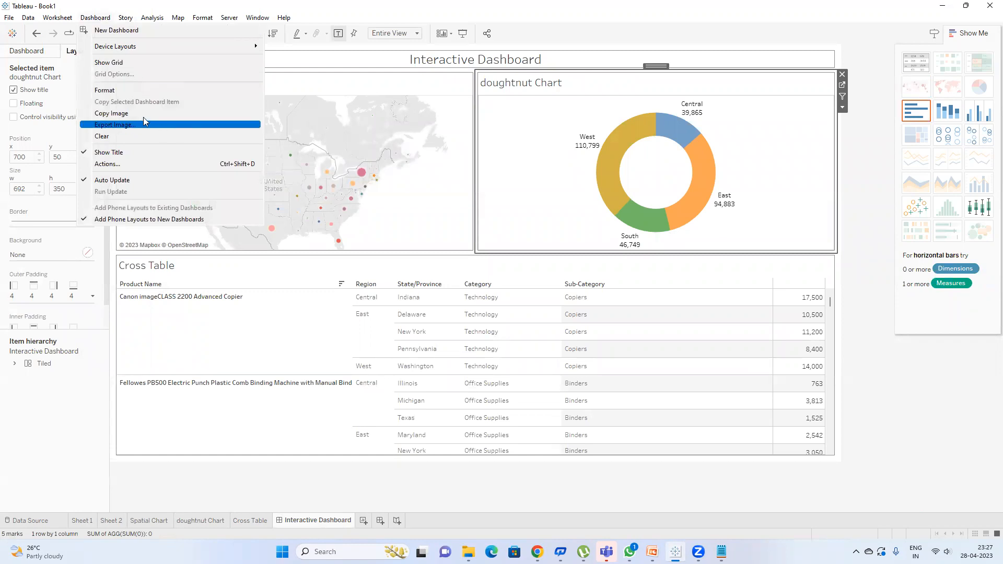
Step: Add doughnut Chart as an All to All source sheet and switch the action to All fields
click(76, 18)
click(91, 20)
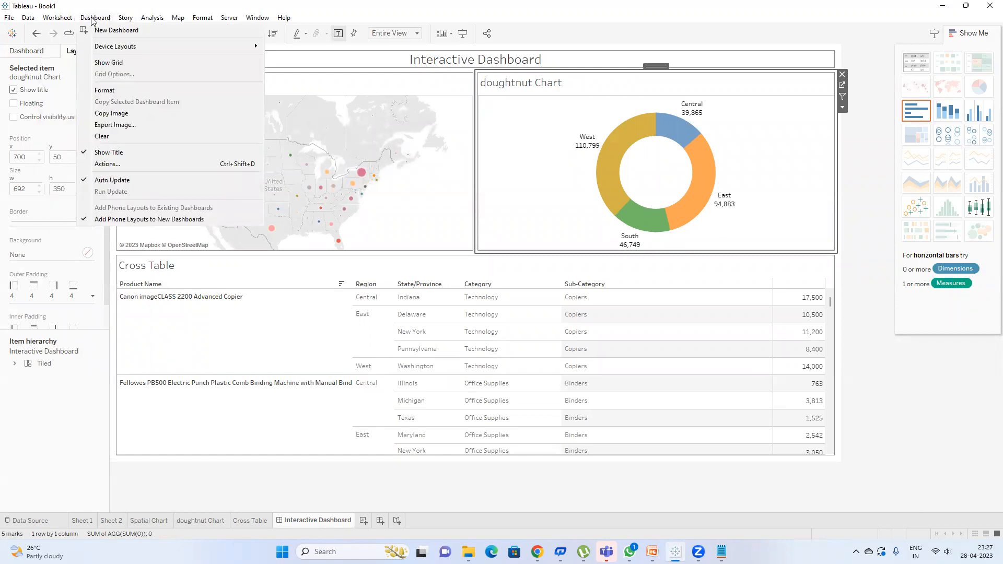
click(107, 163)
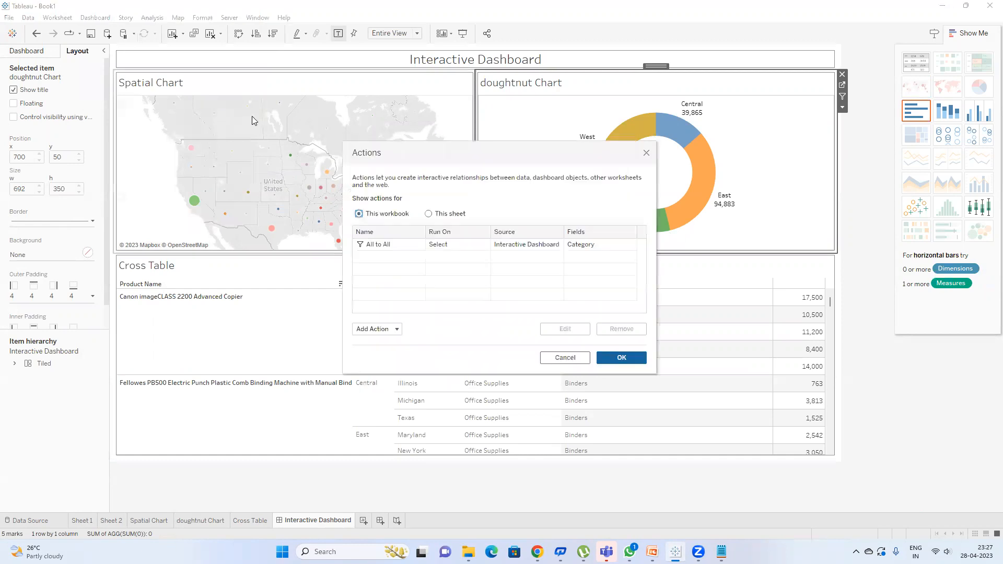
double_click(441, 245)
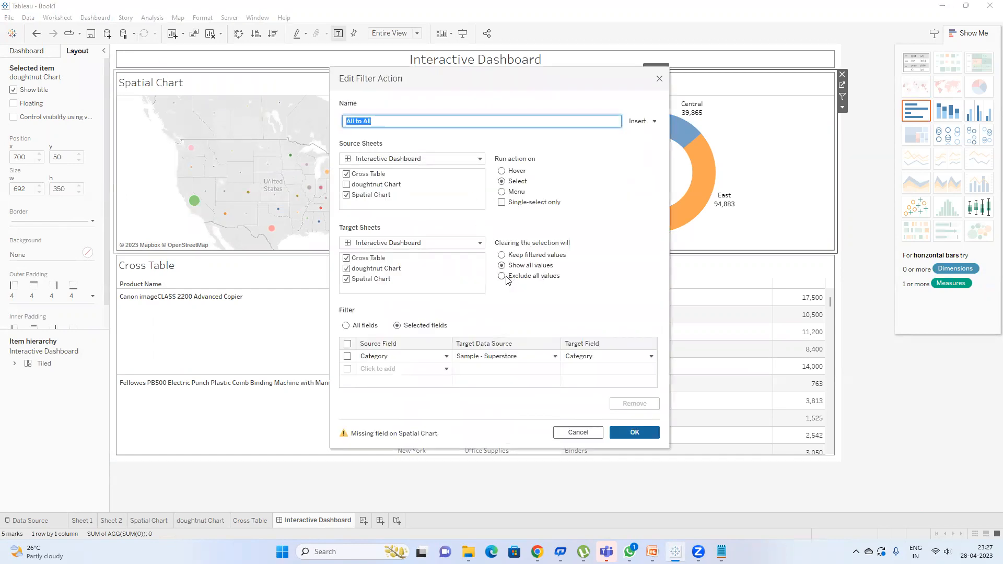
click(347, 185)
click(345, 326)
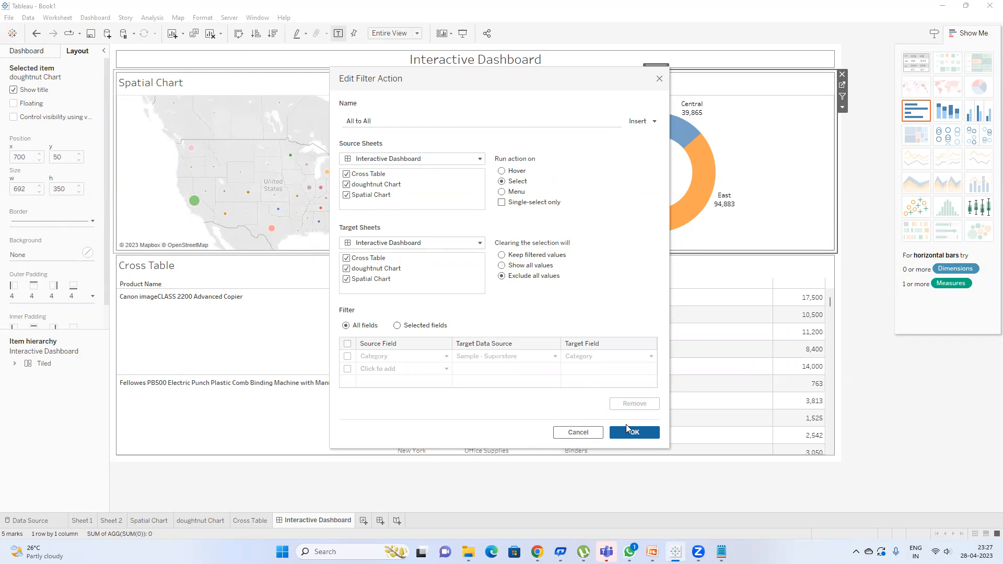
click(629, 426)
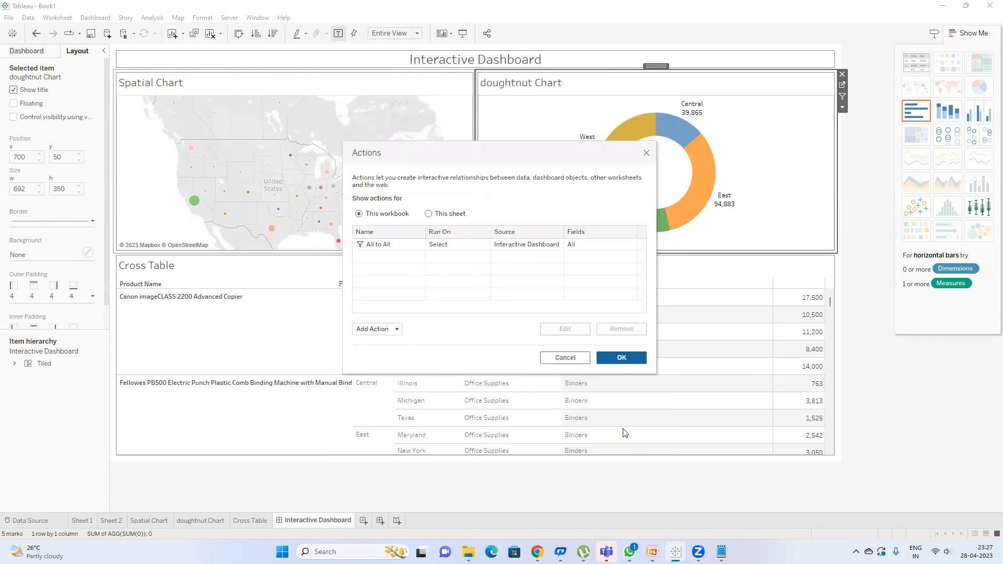
click(619, 358)
mouse_move(192, 151)
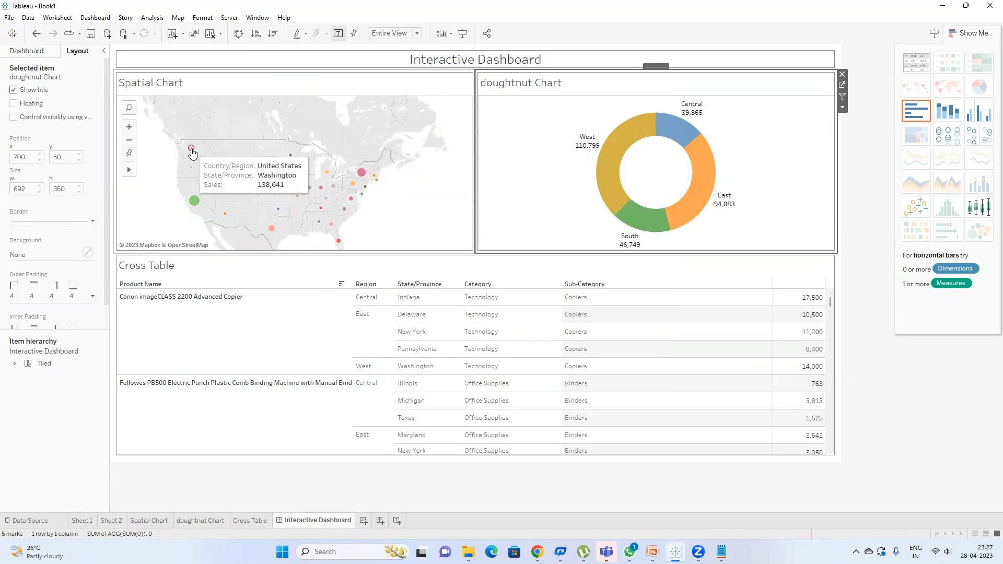
Step: Select Washington on the map so the doughnut shows only West 33,403 and the table lists Washington rows
click(192, 148)
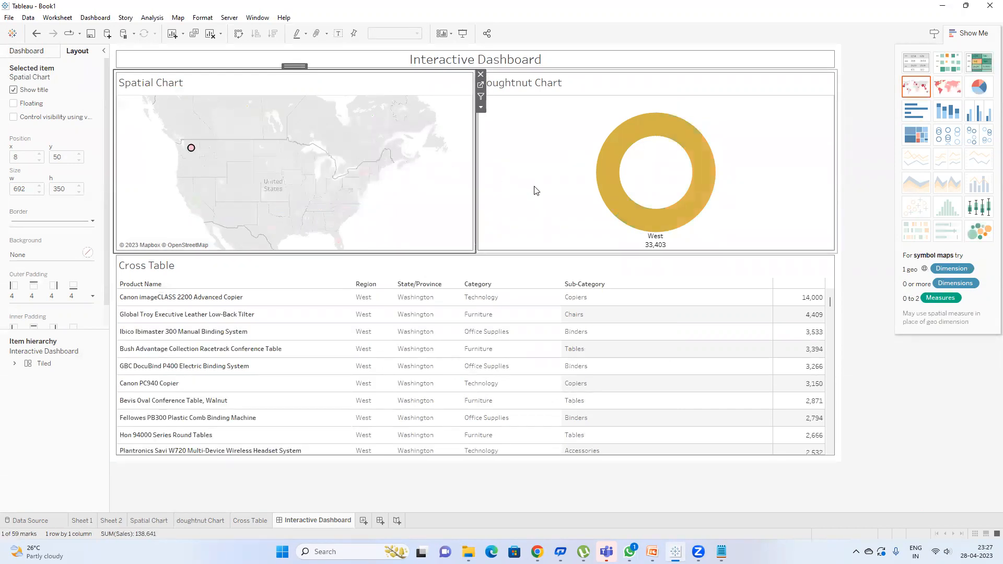
mouse_move(192, 149)
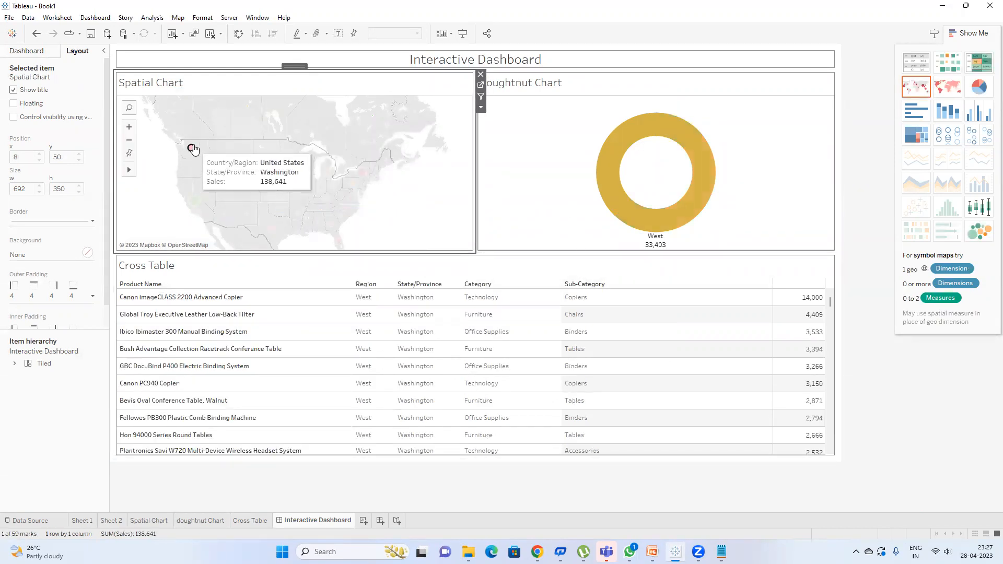
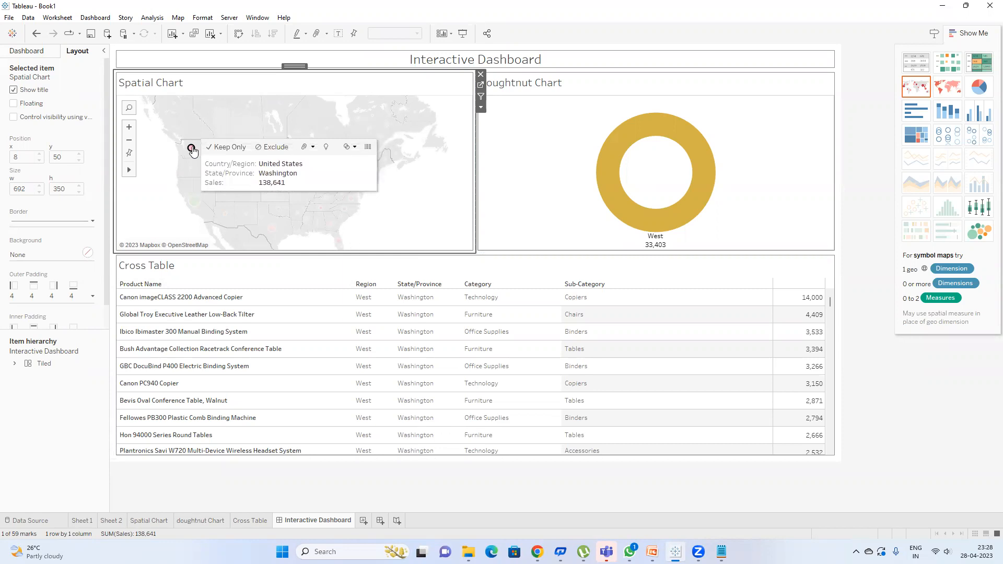
Step: Deselect the Washington mark on the map so every state shows unfiltered again
click(192, 150)
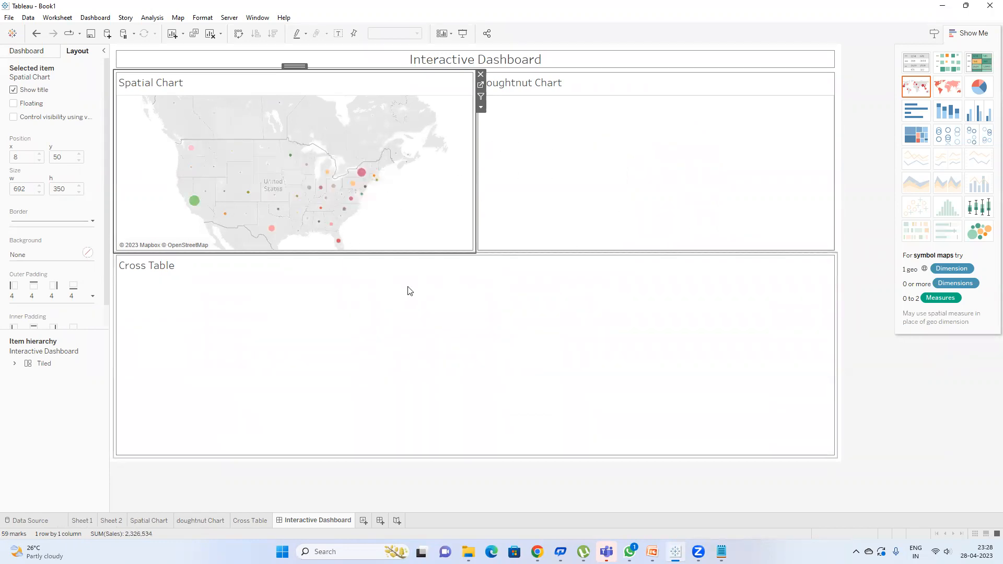
Step: Make clearing the All to All selection show all values, then test with California
click(83, 19)
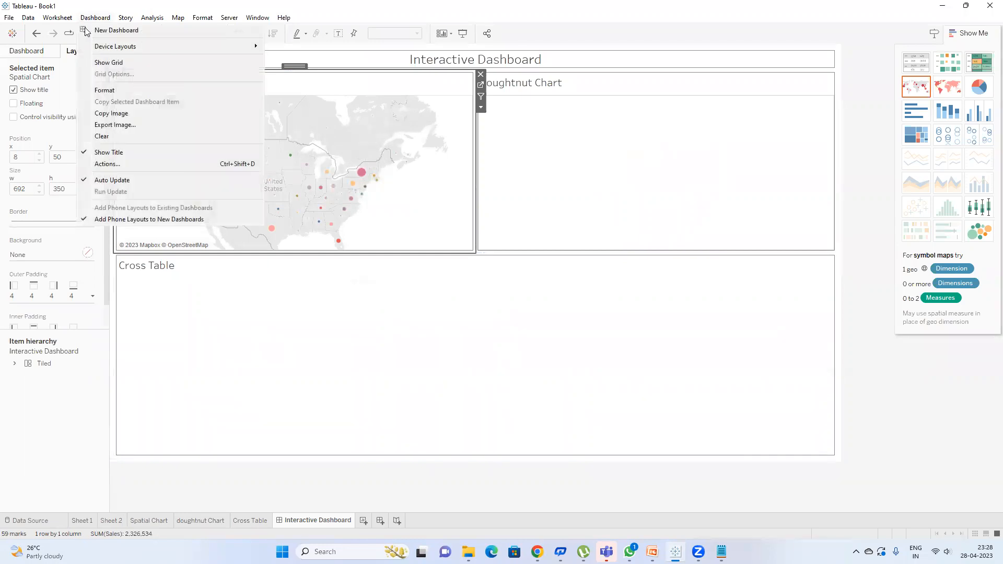
click(126, 164)
double_click(520, 249)
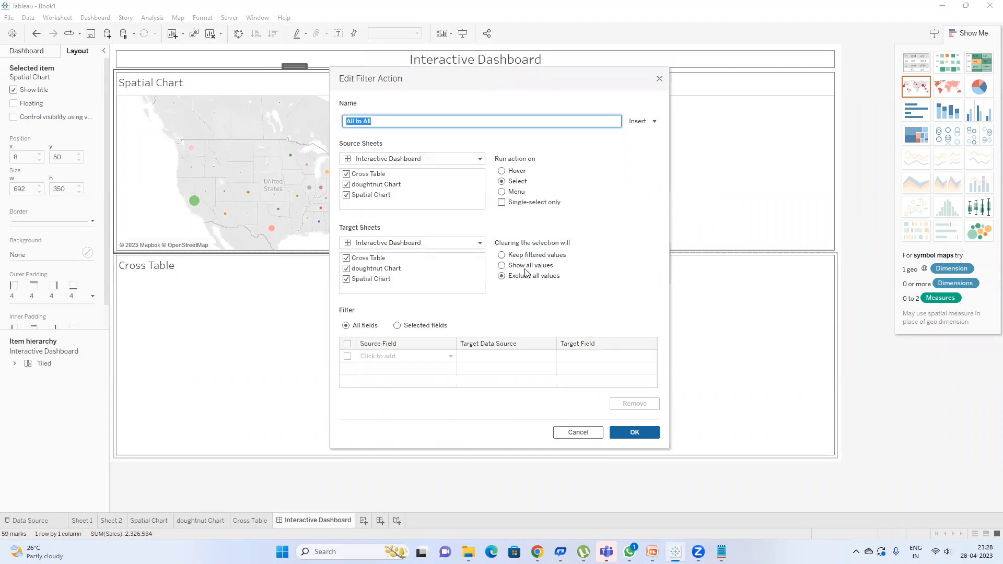
click(520, 266)
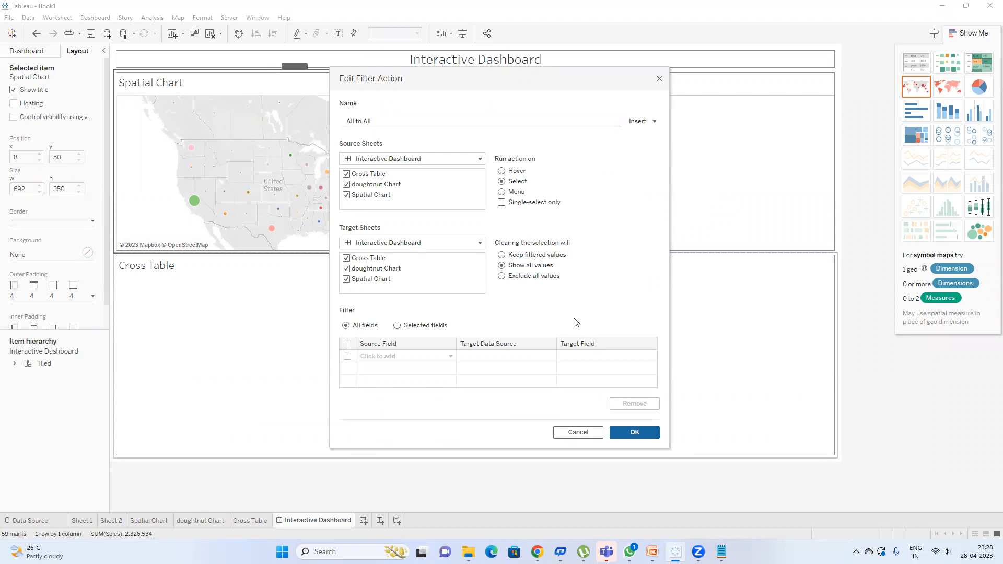
click(634, 433)
click(617, 360)
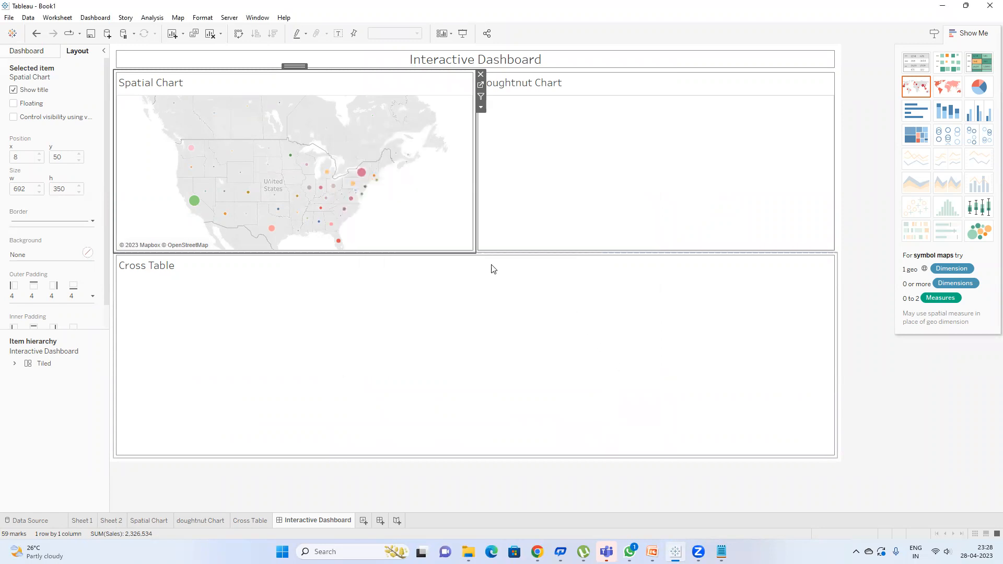
click(193, 203)
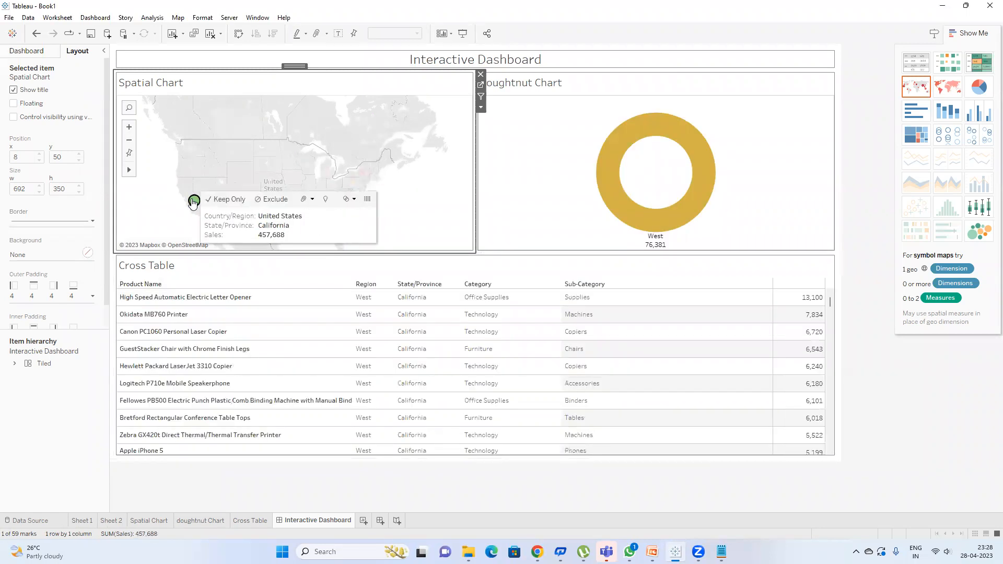
click(139, 157)
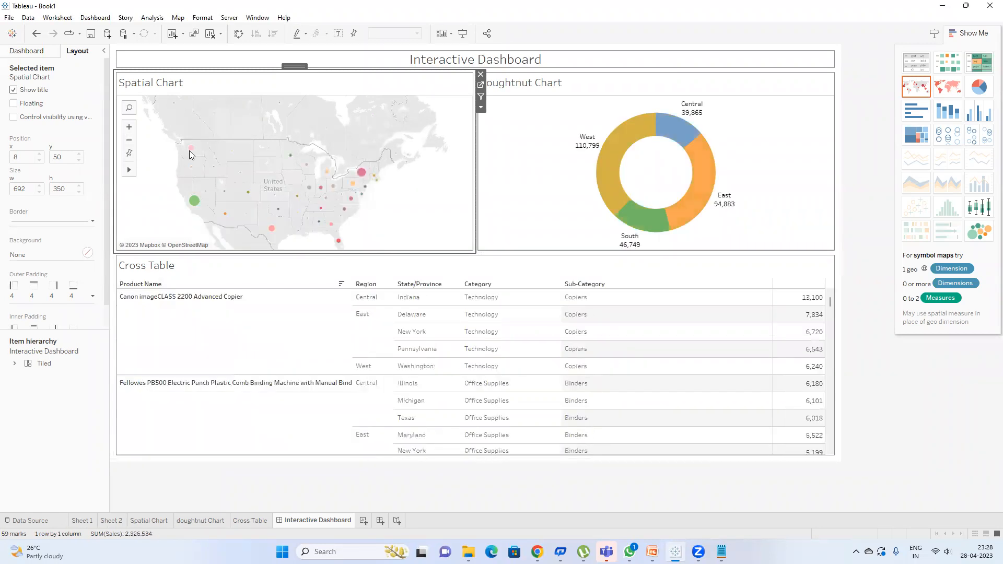
Step: Reopen the All to All filter action's edit settings
click(95, 18)
click(141, 167)
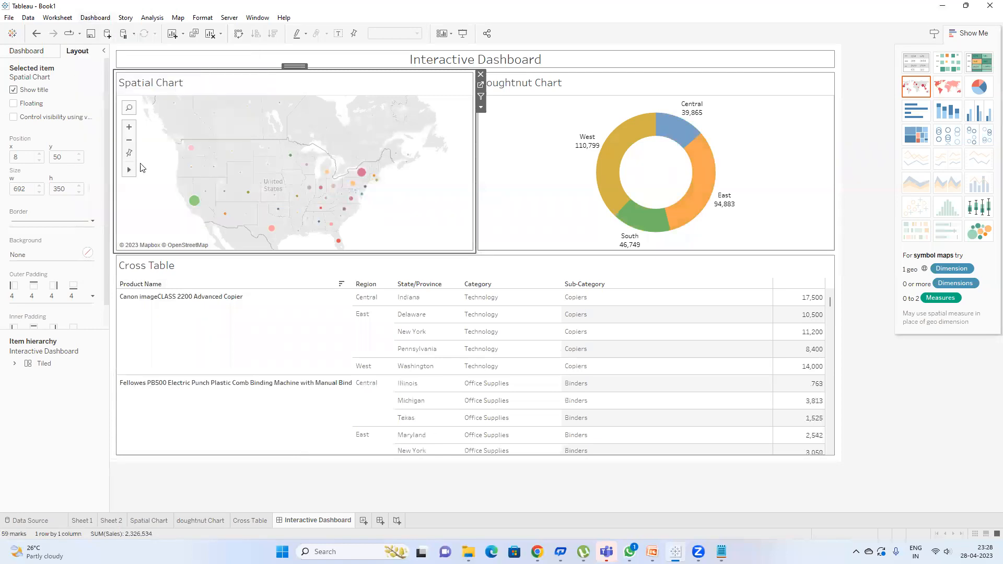
click(434, 245)
click(564, 329)
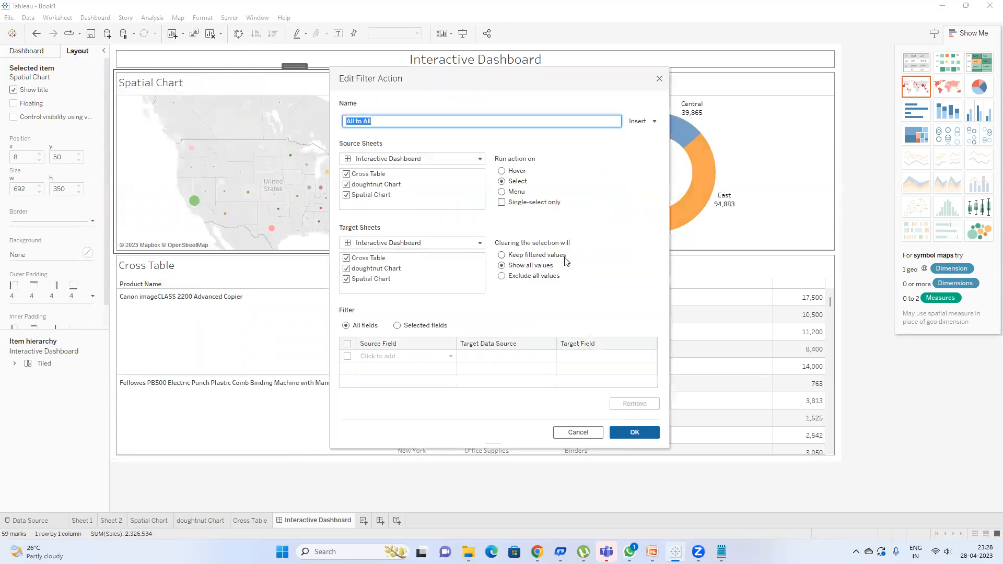
Step: Switch the All to All filter action to run on Hover
click(508, 174)
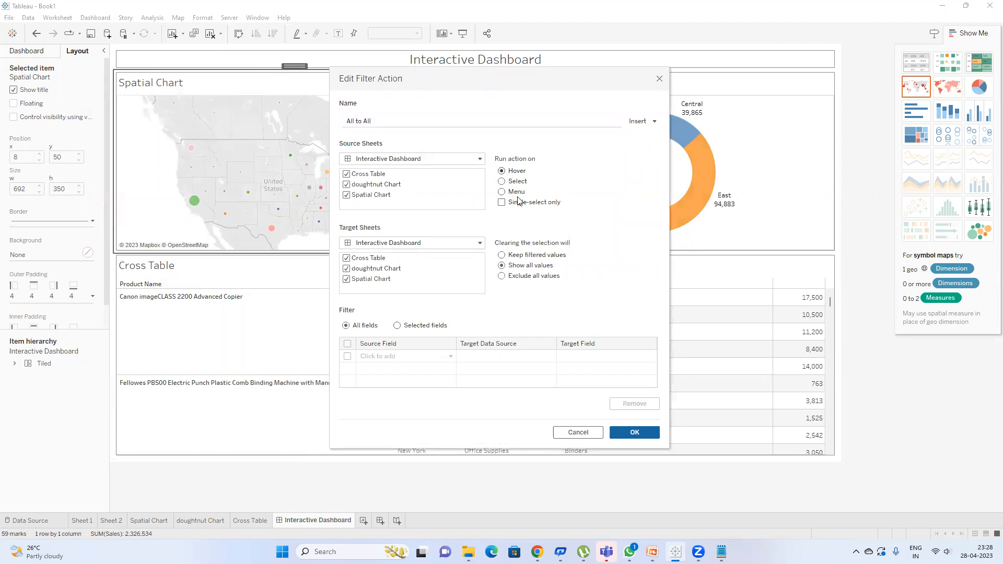
click(634, 433)
click(627, 356)
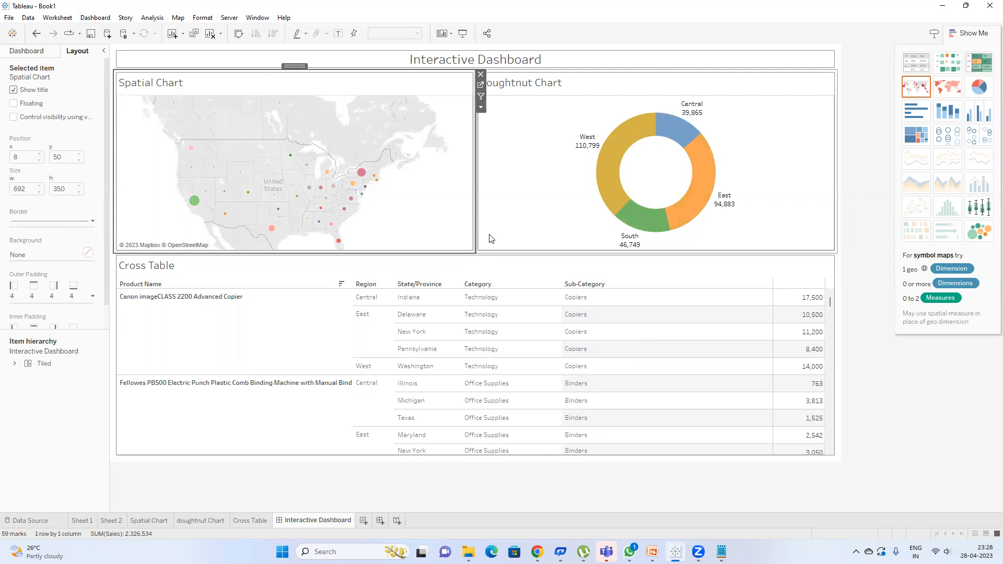
Step: Test hover filtering on New York, Pennsylvania, Maryland, Virginia, Indiana, Illinois, Missouri and doughnut slices
click(360, 173)
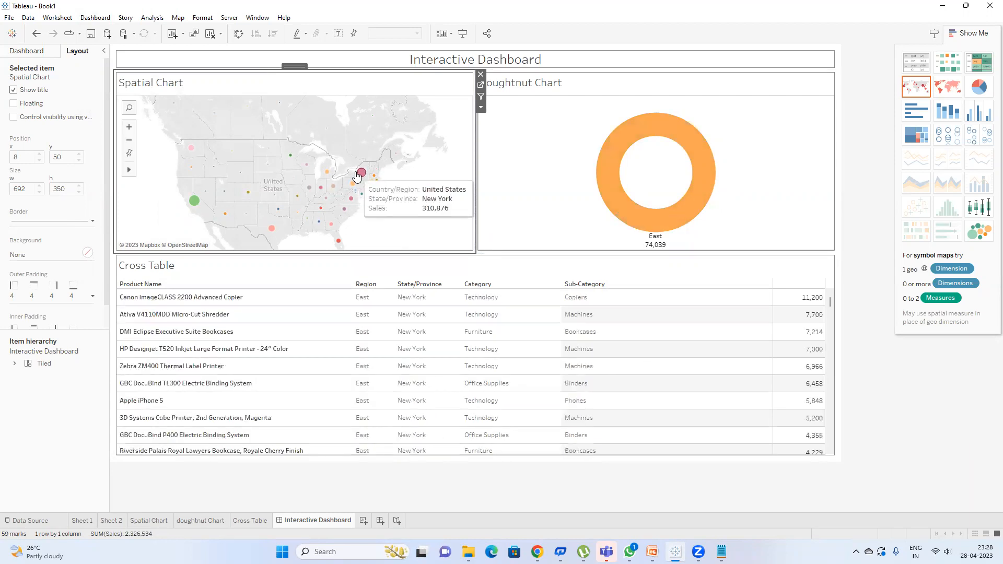
click(354, 182)
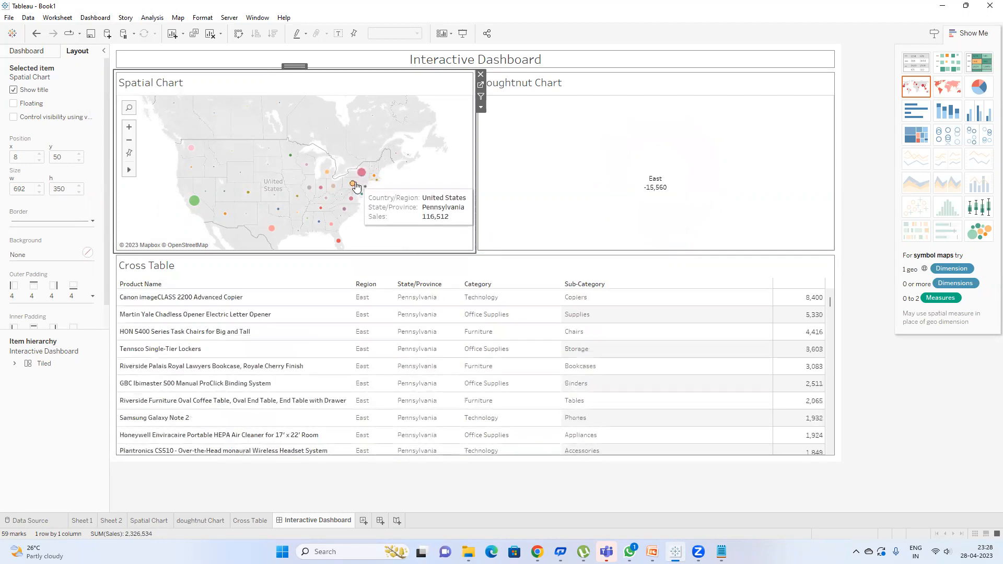
click(362, 194)
click(351, 198)
click(321, 189)
click(311, 188)
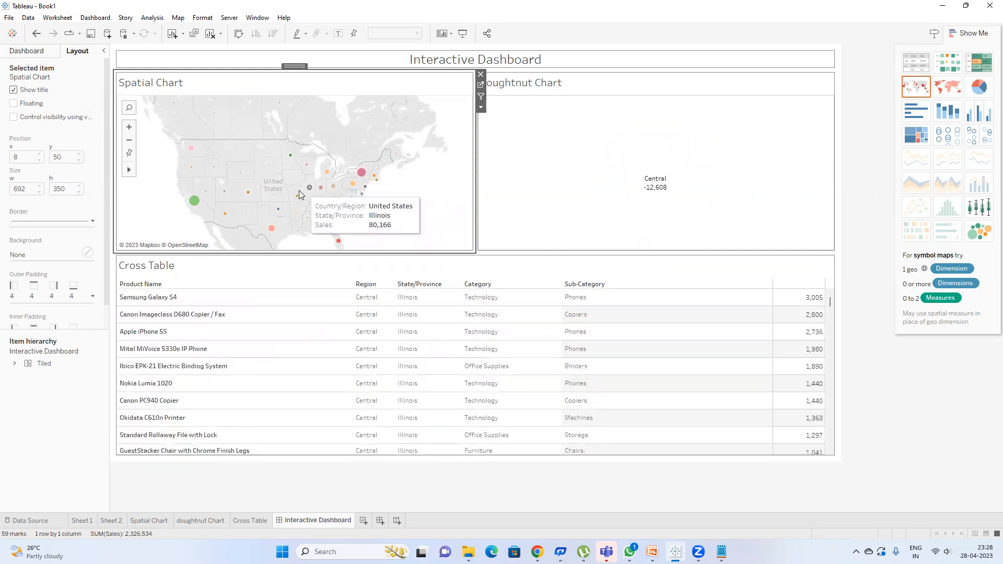
click(296, 196)
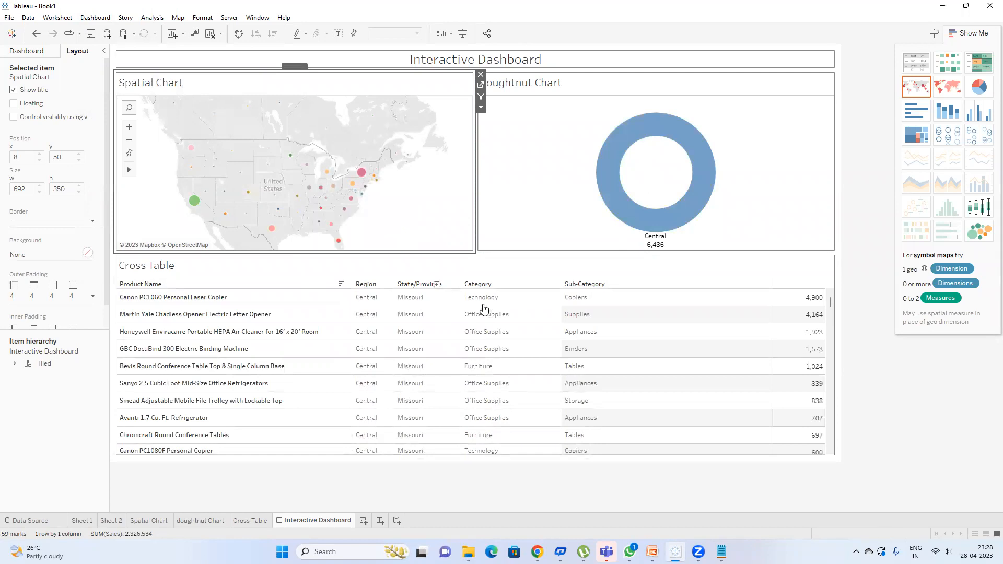
key(Escape)
mouse_move(613, 187)
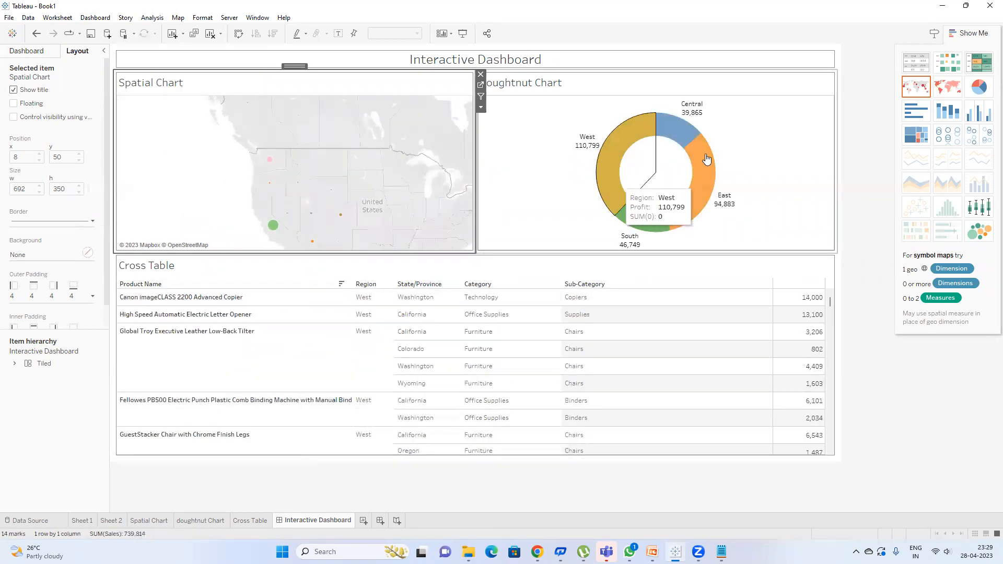
mouse_move(679, 131)
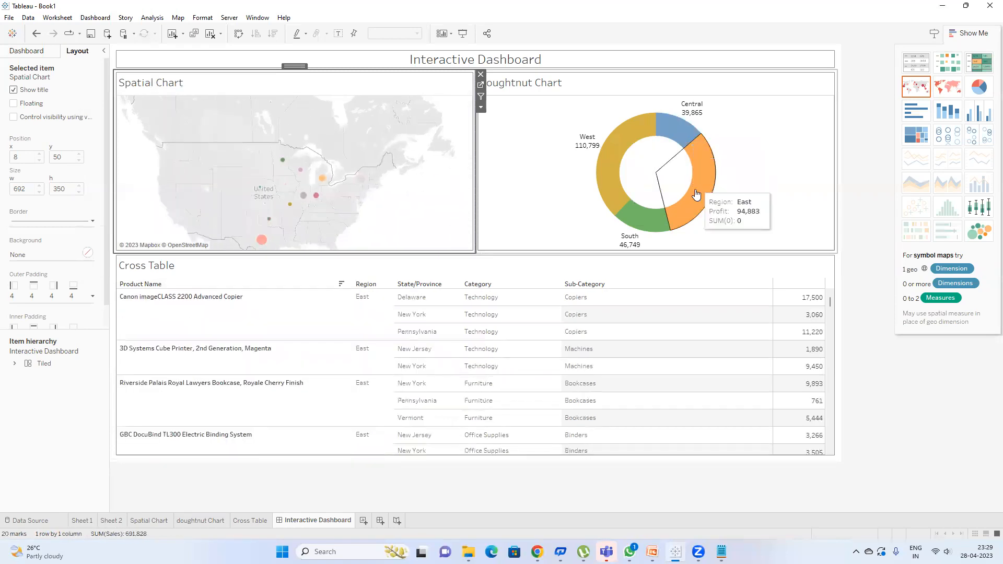
mouse_move(643, 218)
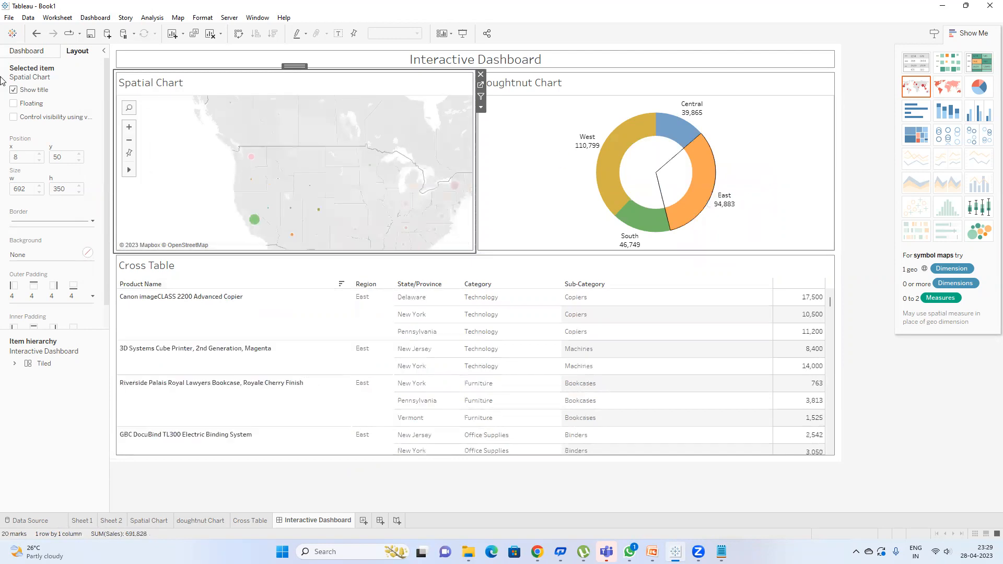
Step: Change the All to All filter action to run from the Menu
click(95, 17)
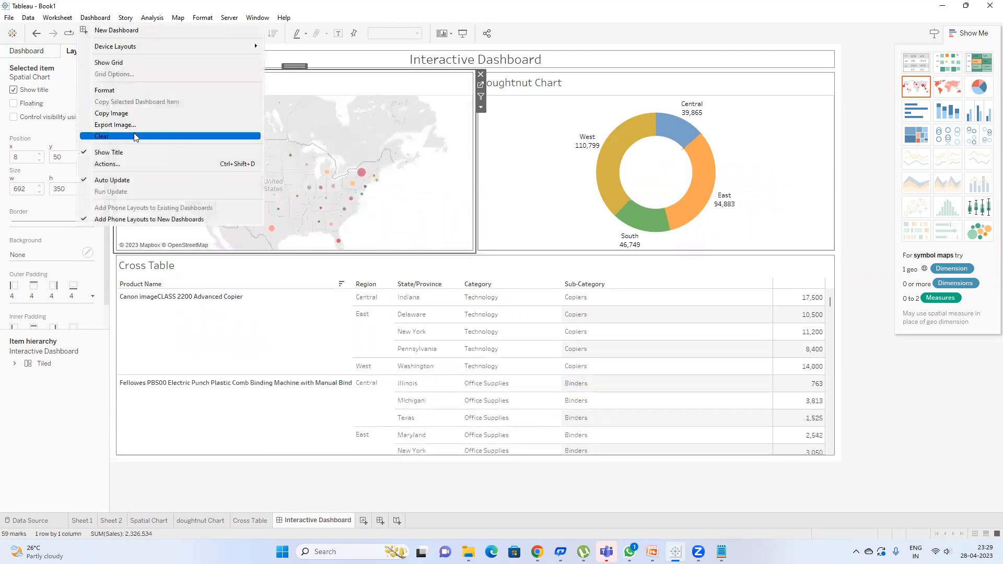
click(131, 165)
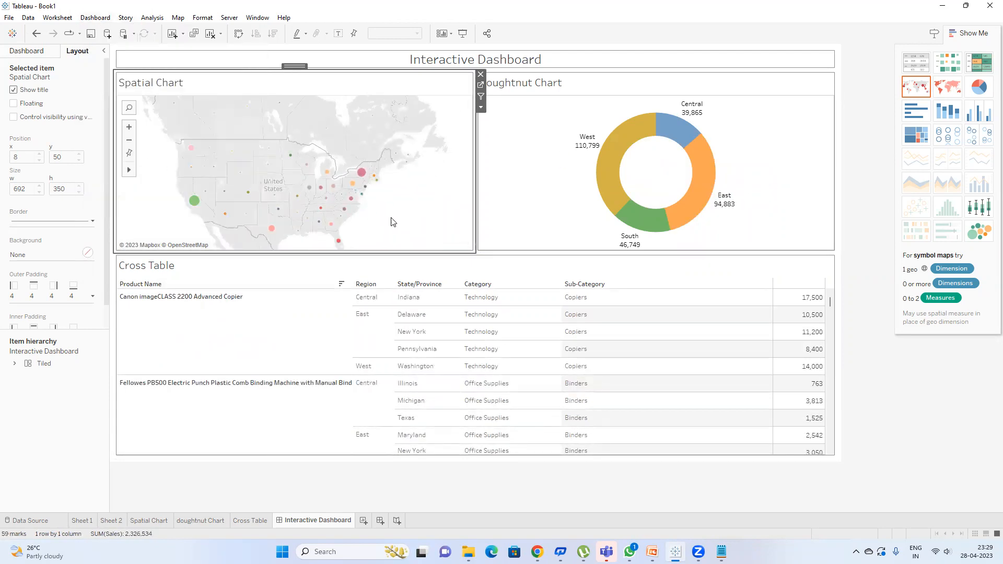
click(496, 245)
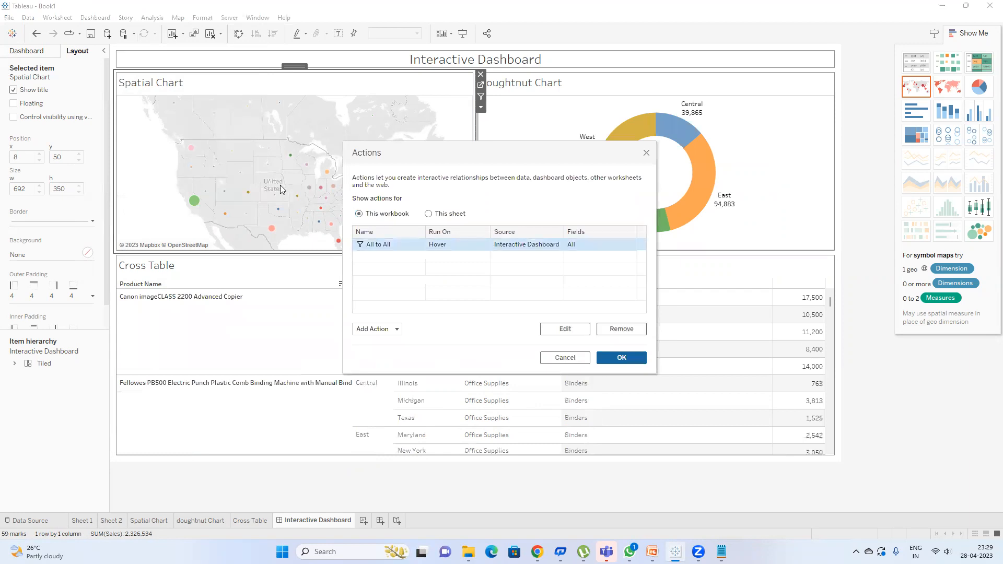
click(503, 192)
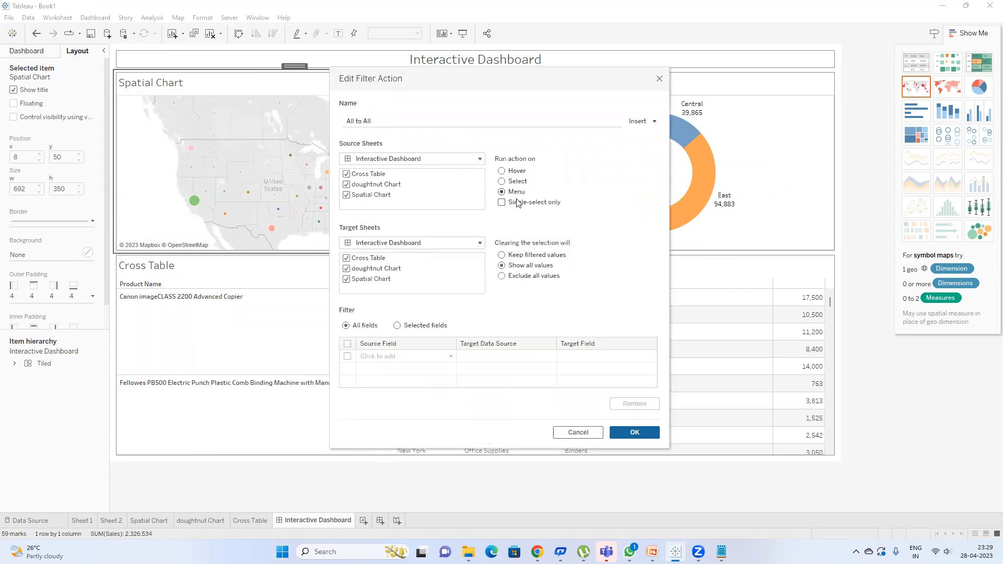
click(626, 435)
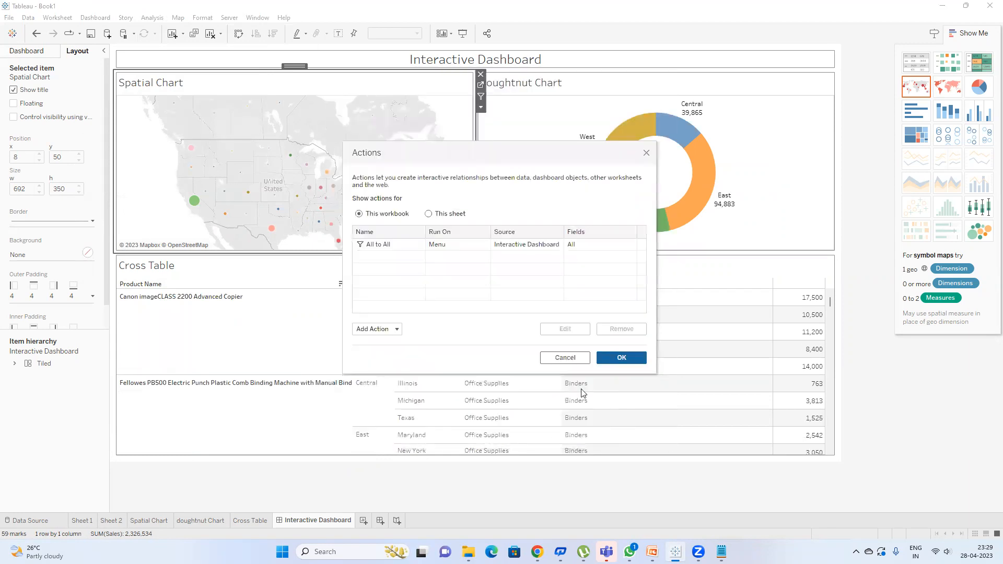
click(612, 354)
Step: Test the tooltip-menu filter on the New York mark and the West doughnut slice
mouse_move(363, 173)
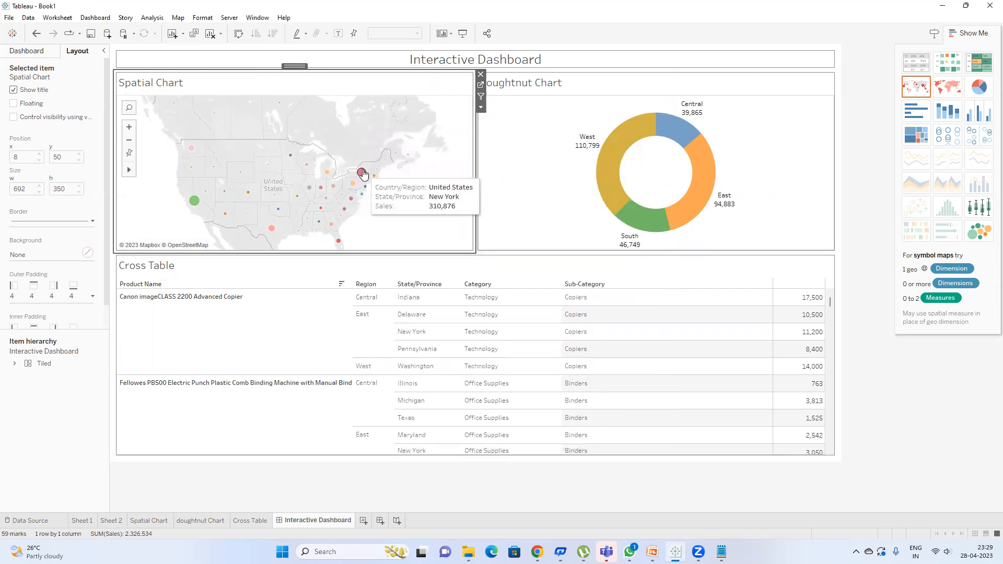
click(362, 173)
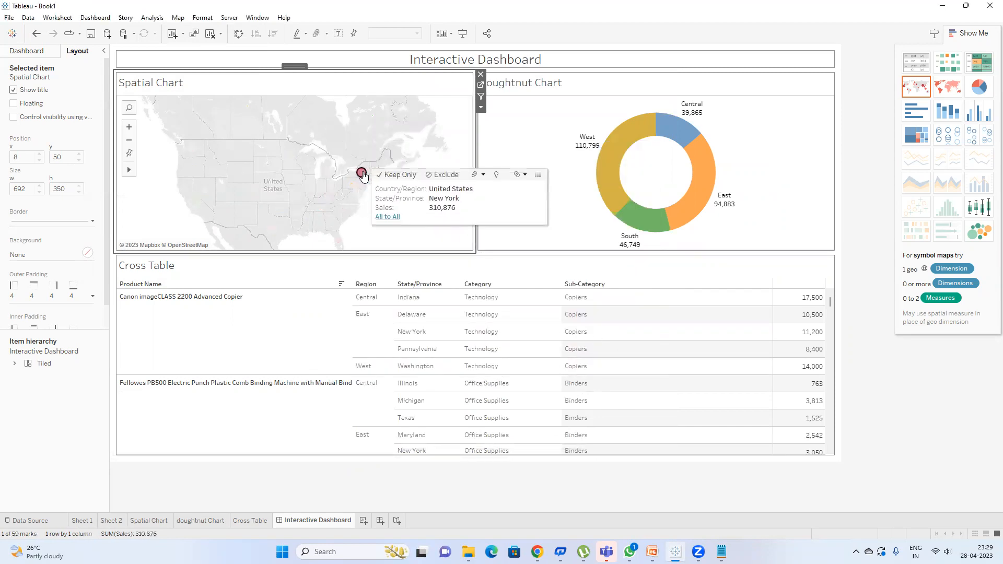
click(388, 221)
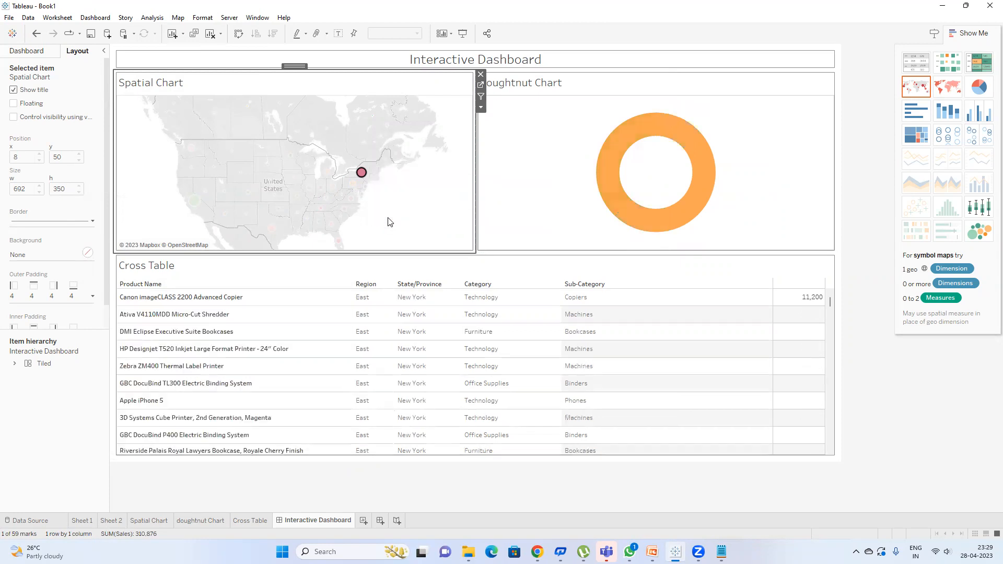
click(365, 178)
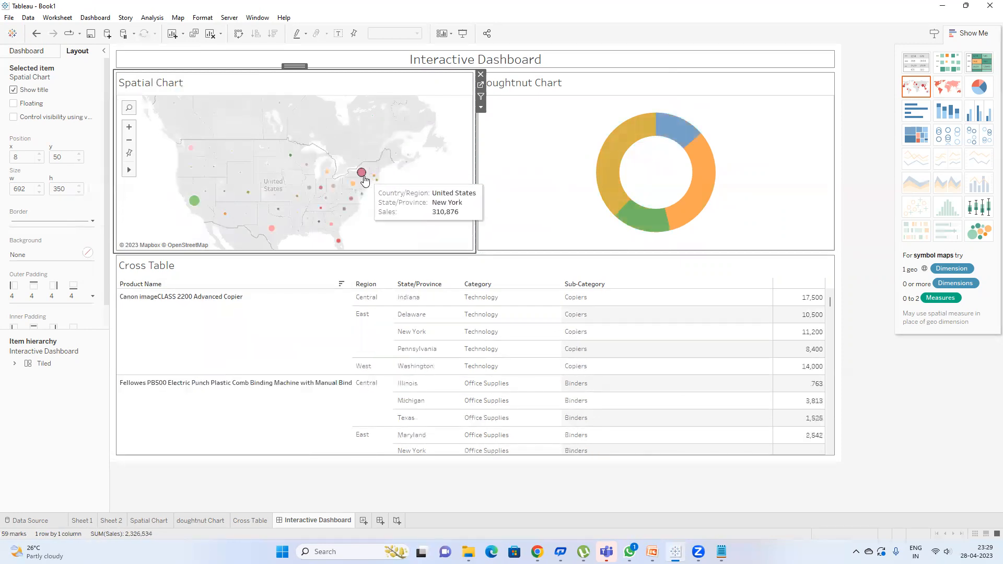
click(601, 191)
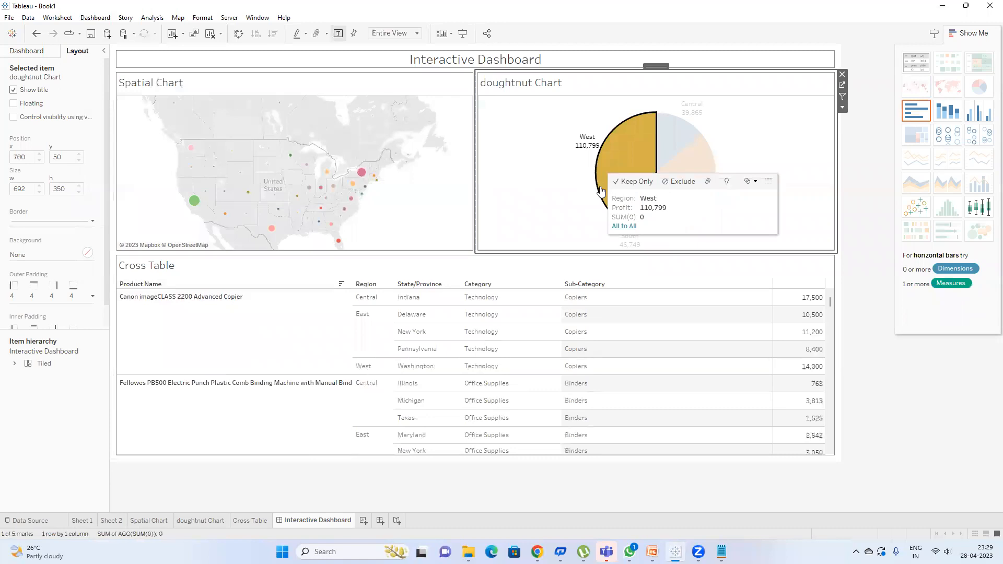
click(633, 226)
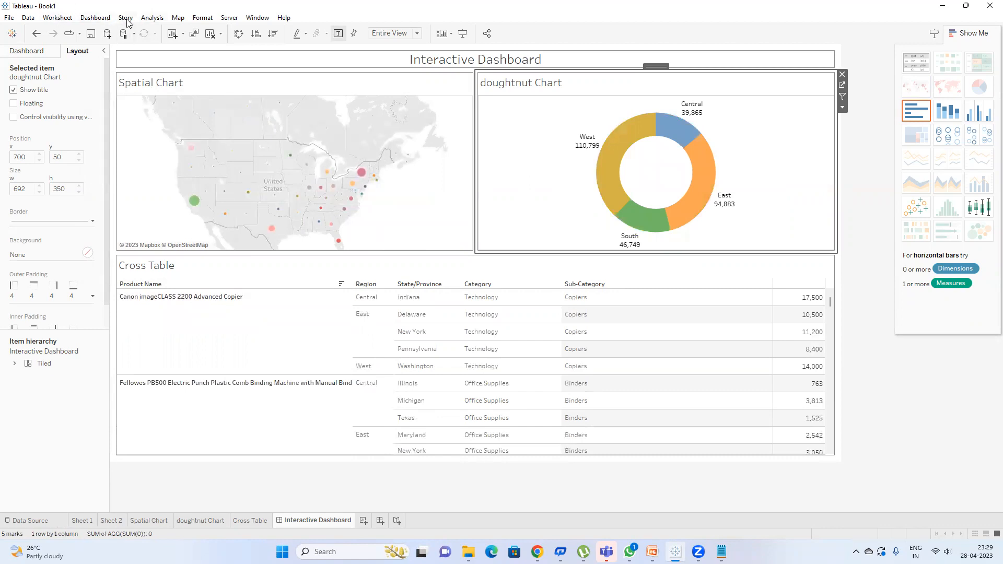
Step: Review the All to All action, then add a Highlight1 highlight action with default settings
click(90, 18)
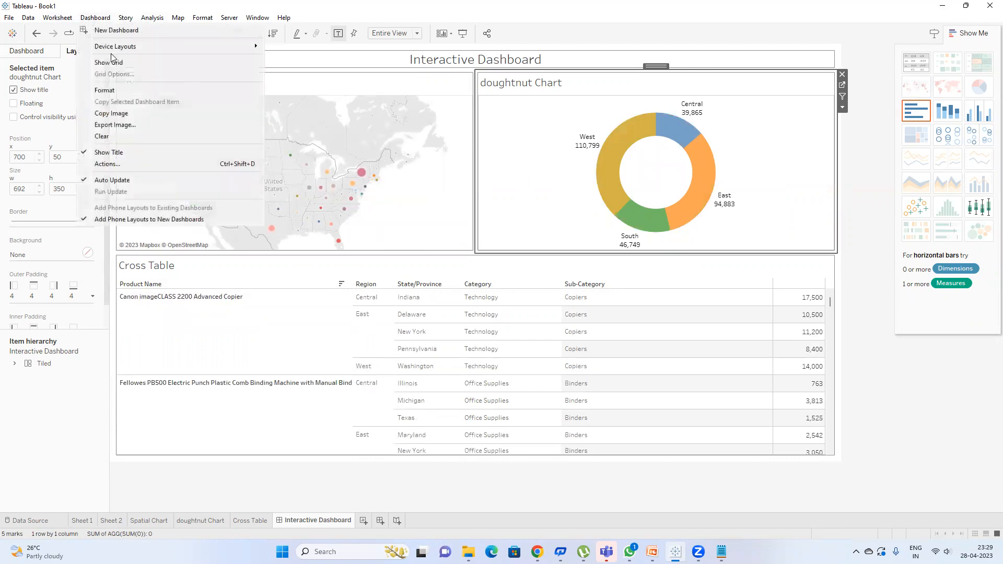
click(146, 165)
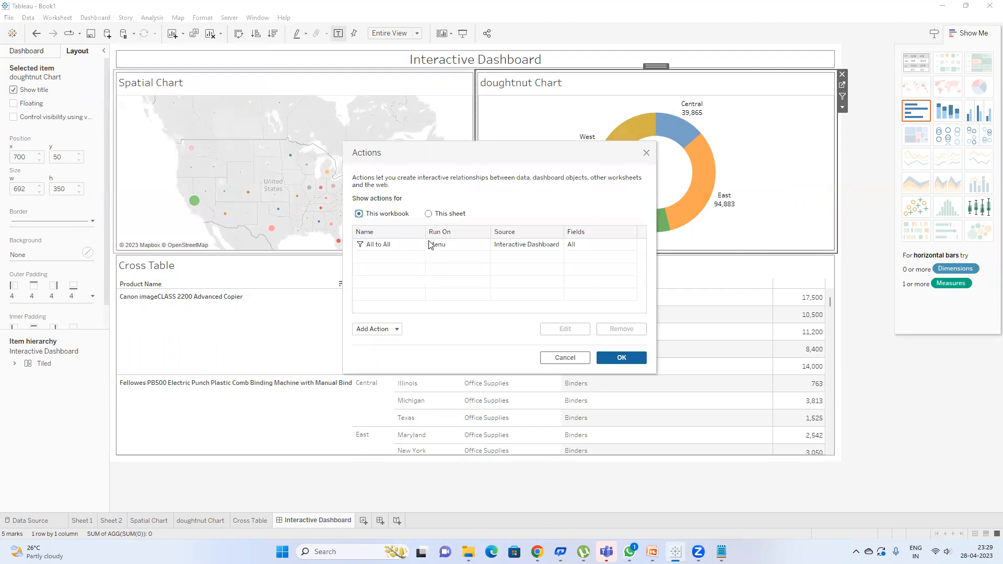
double_click(379, 245)
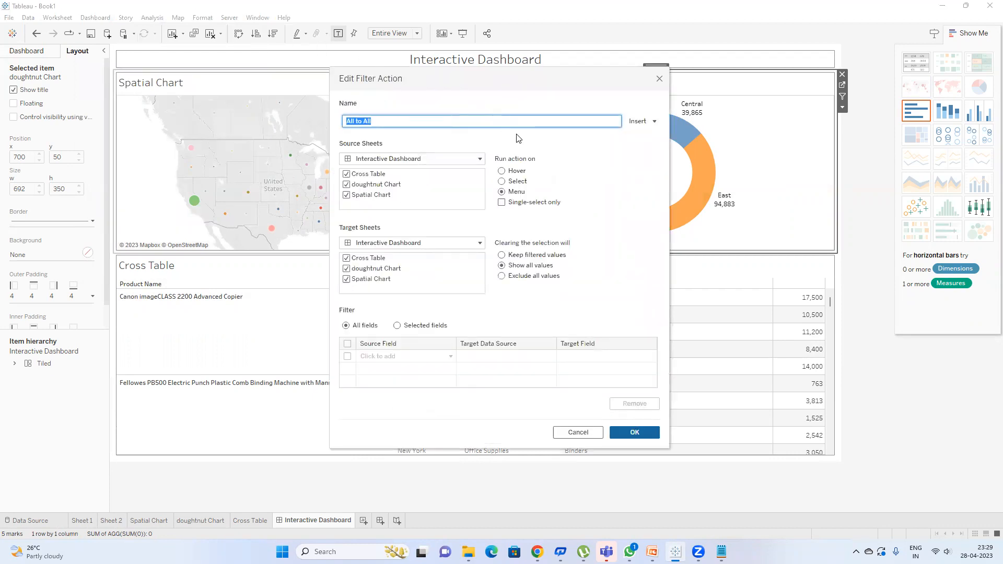
click(658, 79)
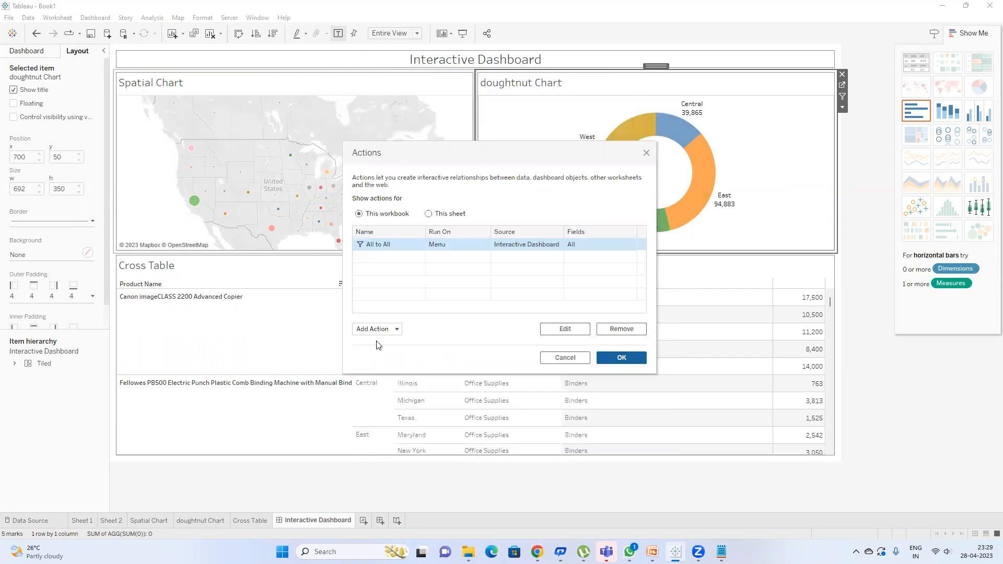
click(389, 330)
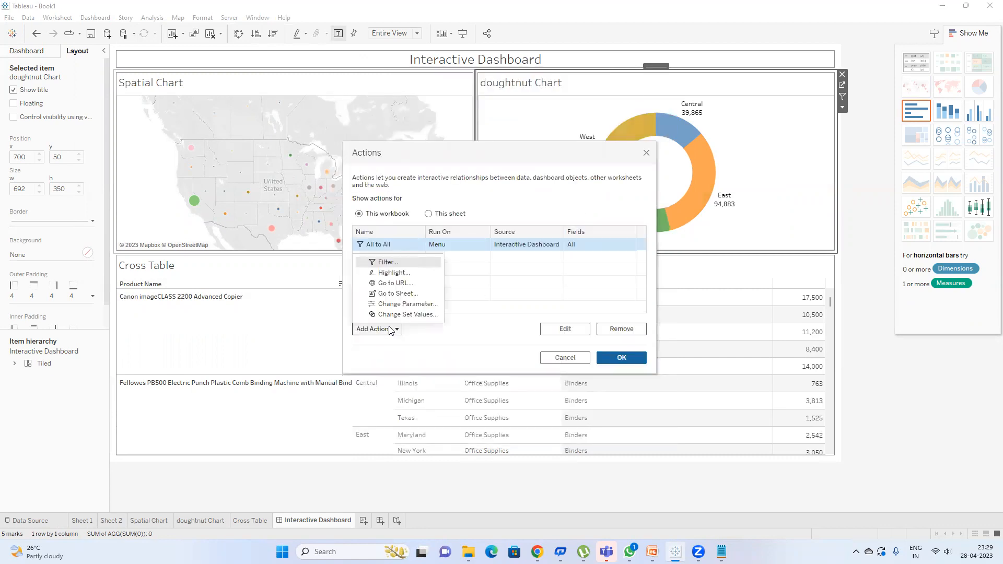
click(400, 273)
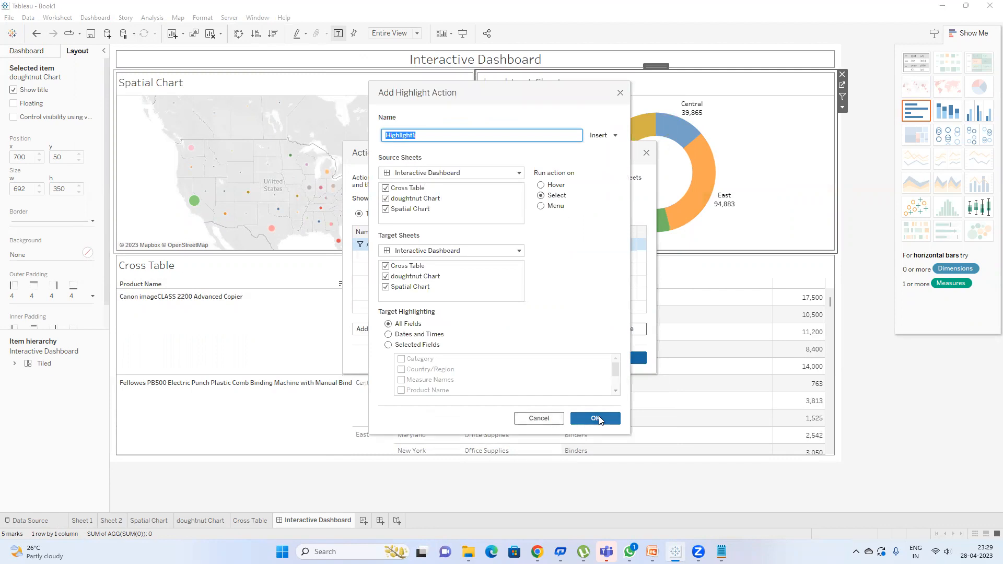
click(599, 420)
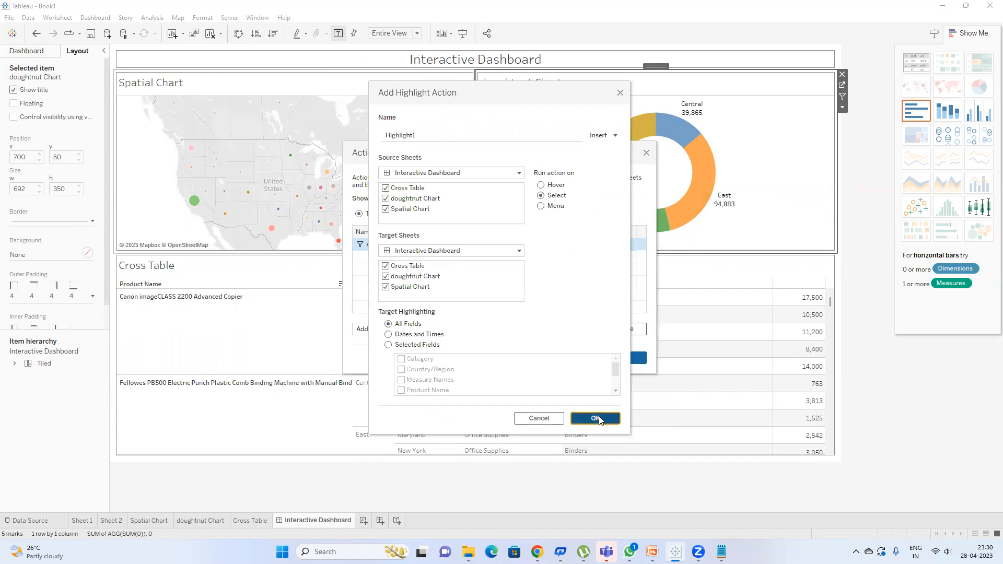
click(617, 361)
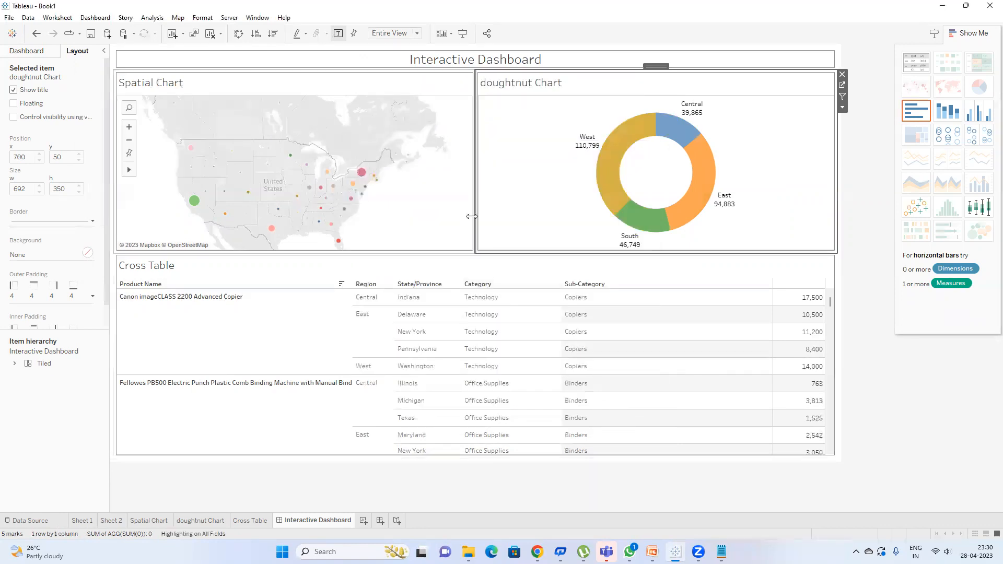
Step: Test highlighting by selecting the West and then the East doughnut slices
click(616, 180)
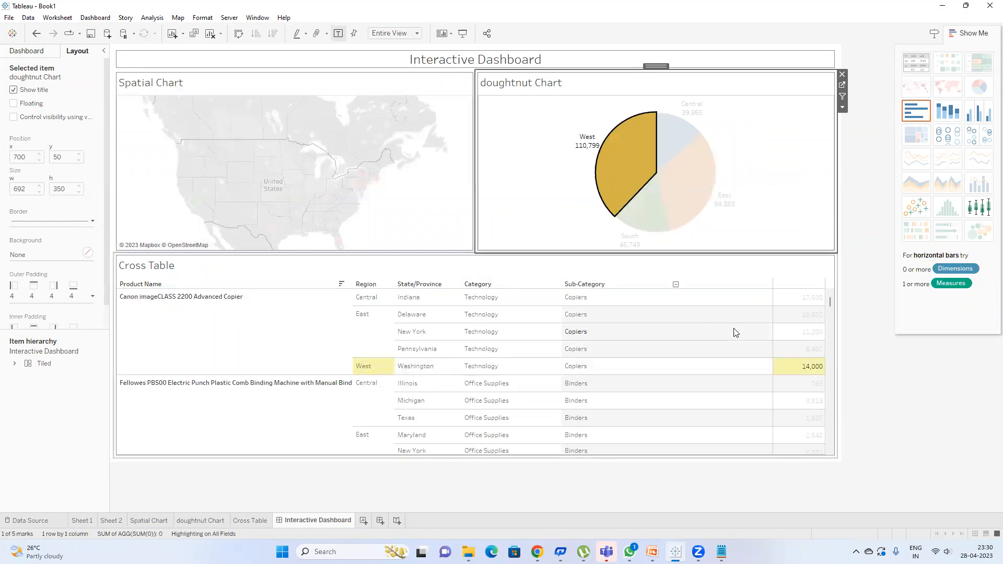
scroll(686, 369, down, 10)
scroll(687, 370, down, 10)
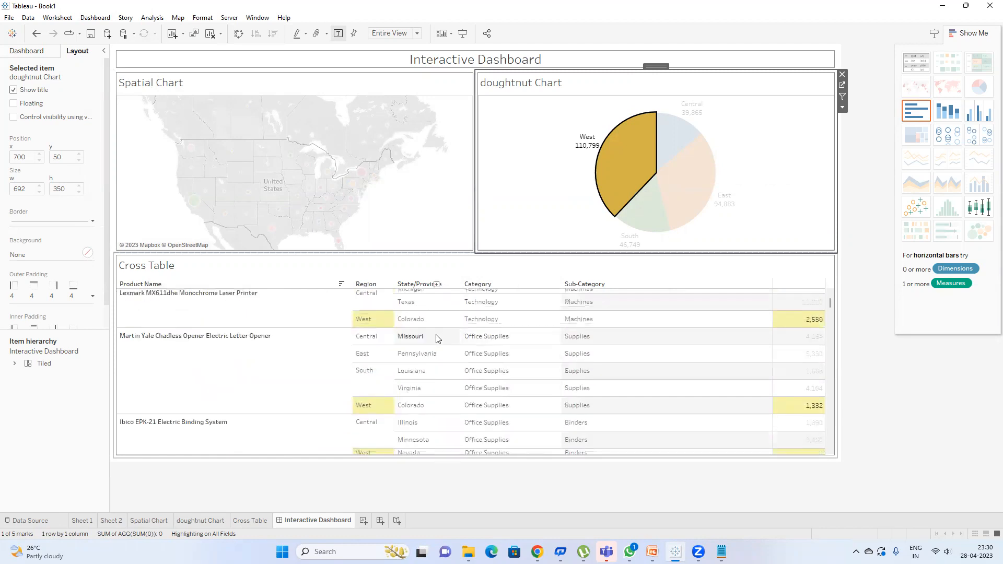
click(618, 188)
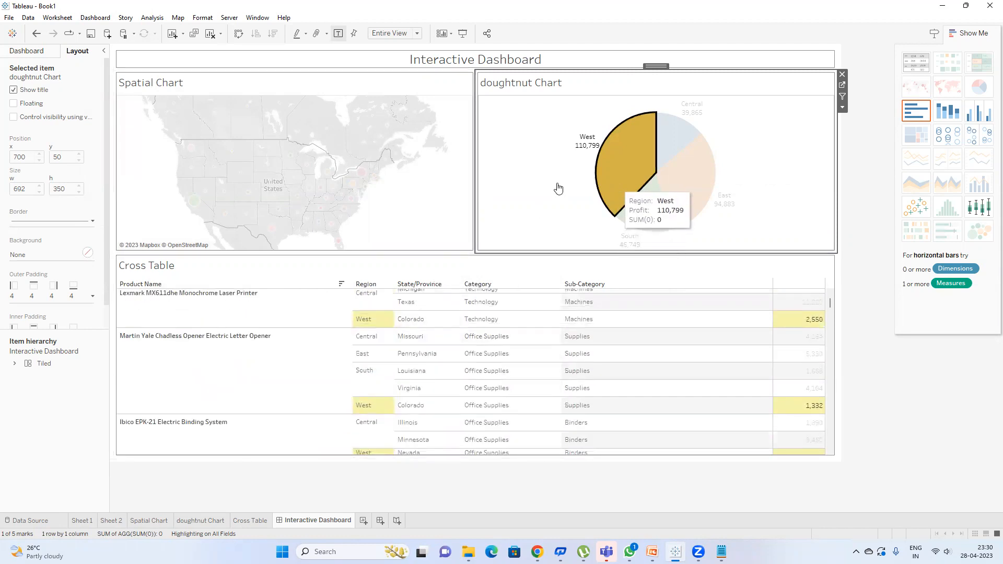
click(558, 188)
click(704, 181)
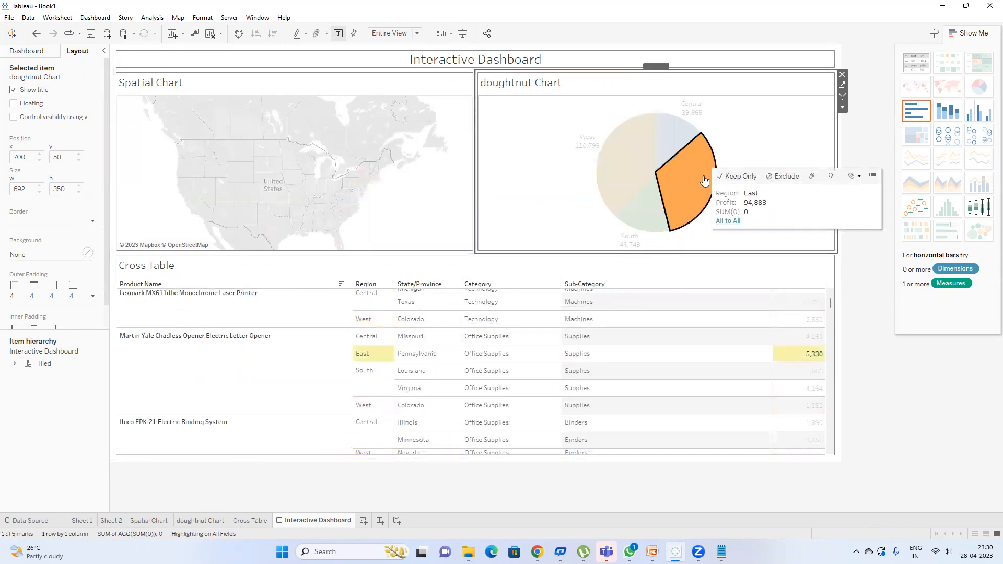
click(94, 19)
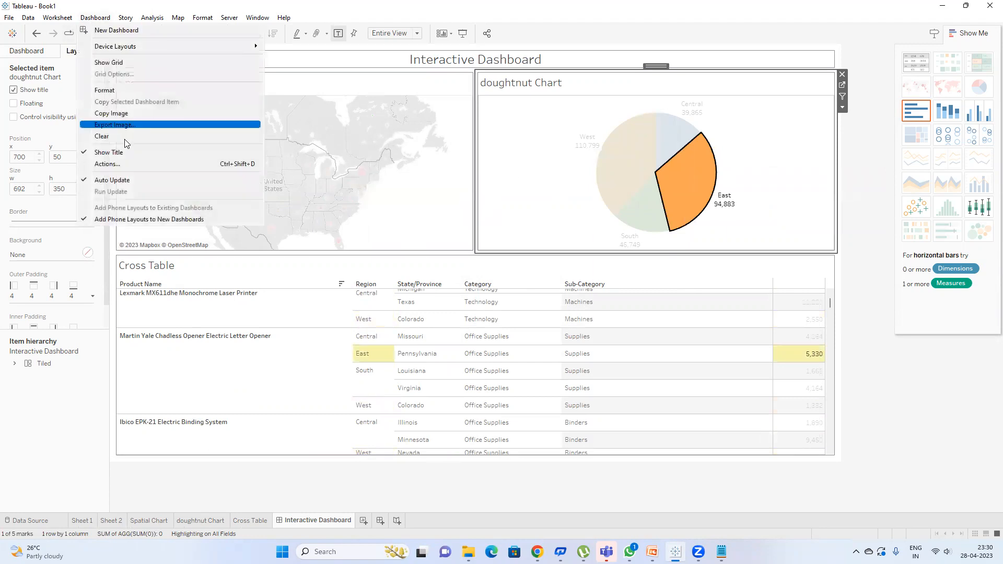
click(126, 164)
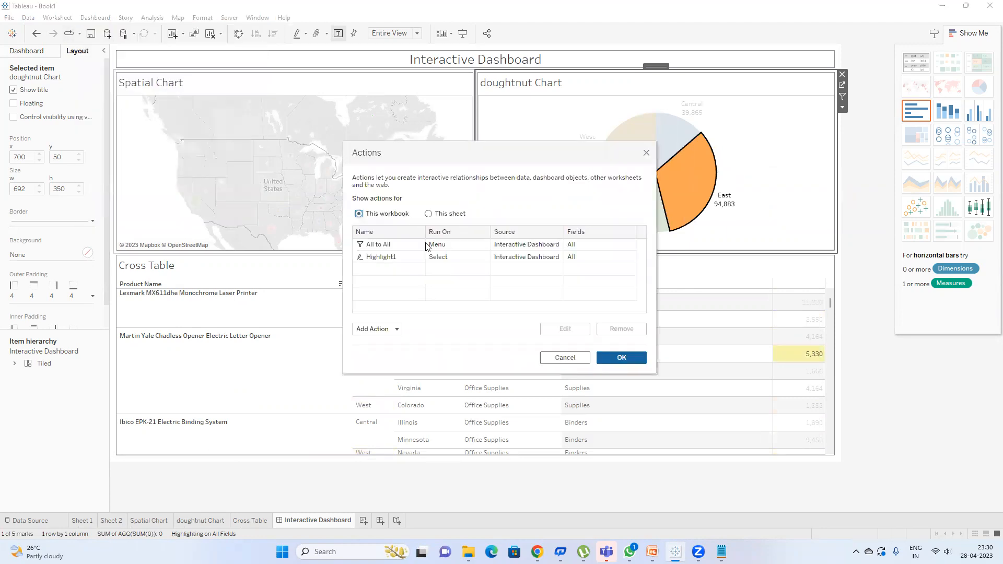
double_click(423, 258)
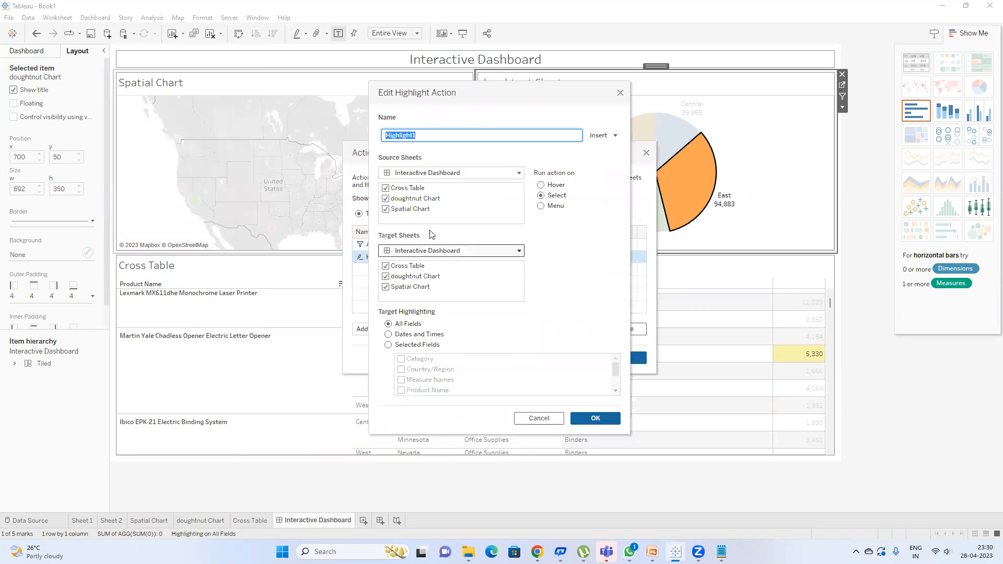
click(601, 418)
click(620, 357)
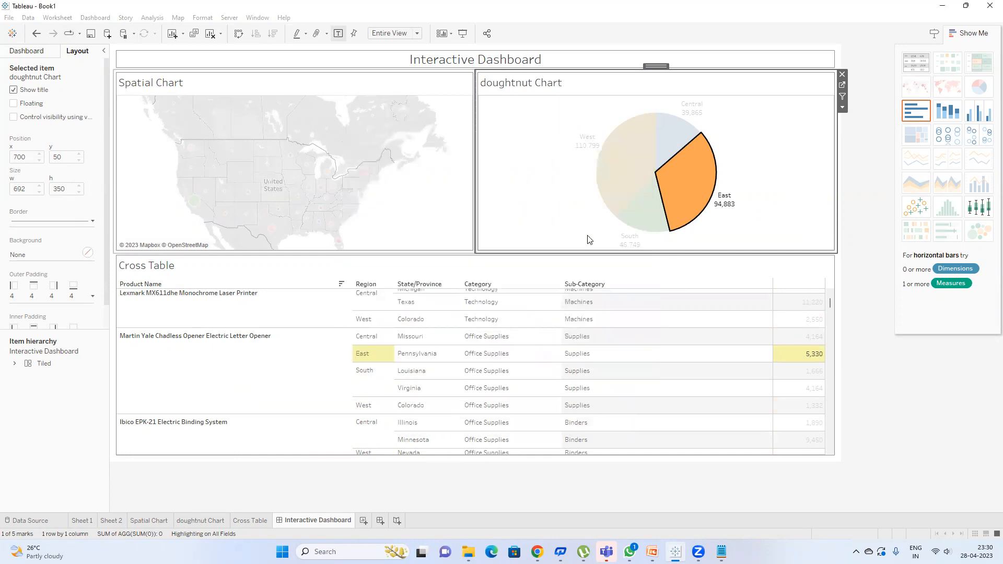
click(638, 217)
scroll(560, 359, down, 5)
mouse_move(652, 215)
click(600, 207)
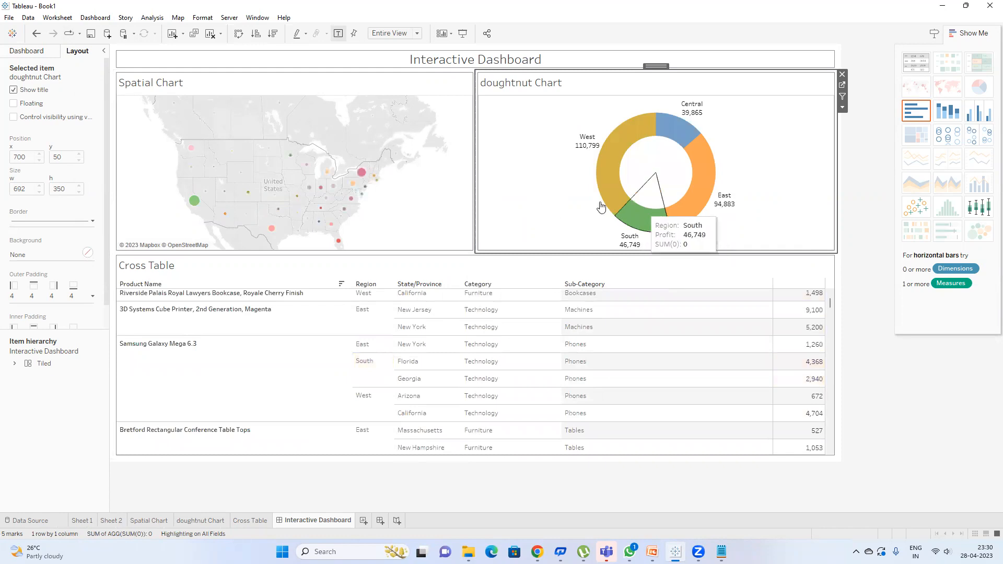
click(361, 174)
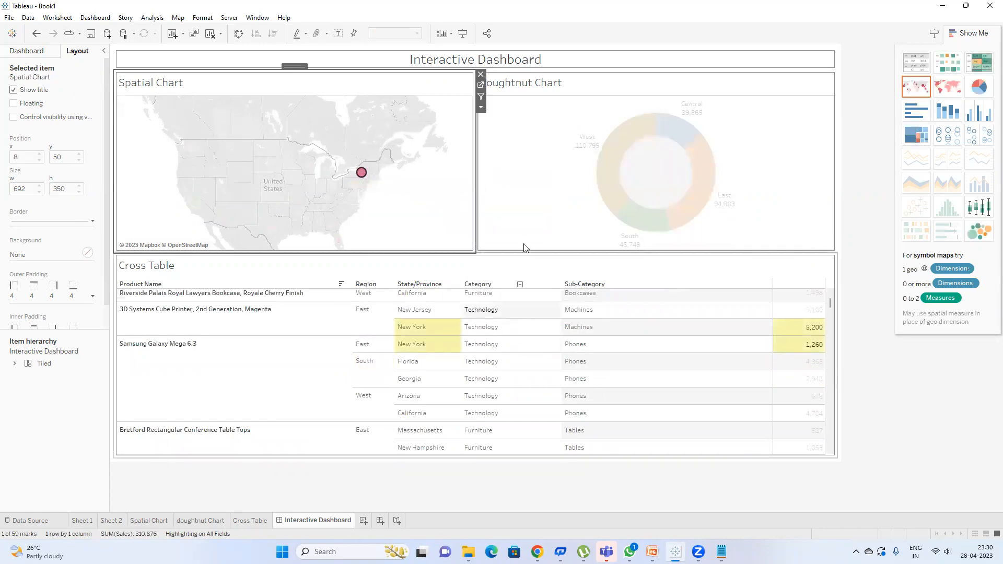
scroll(492, 366, down, 2)
scroll(492, 365, down, 2)
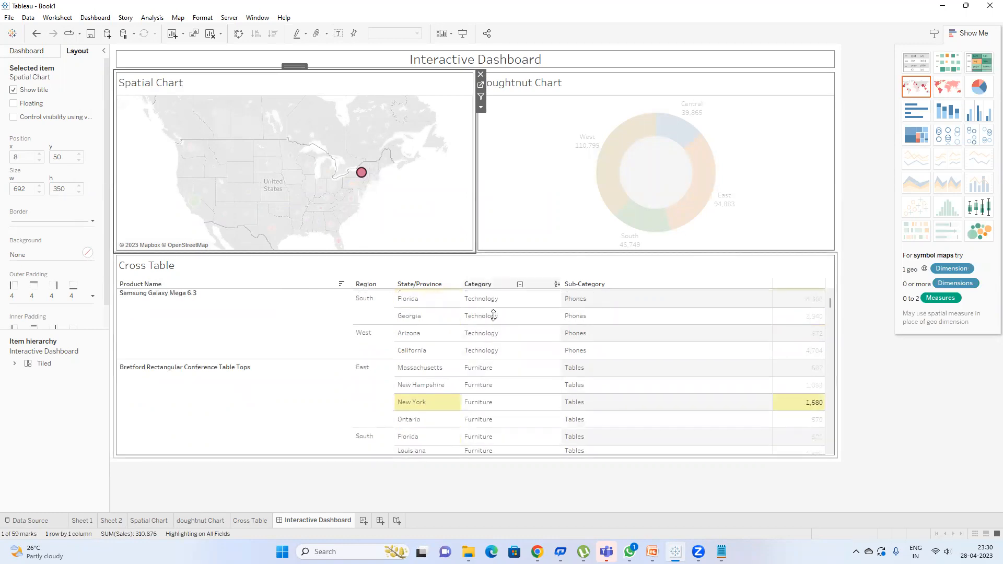
scroll(507, 366, down, 5)
mouse_move(361, 173)
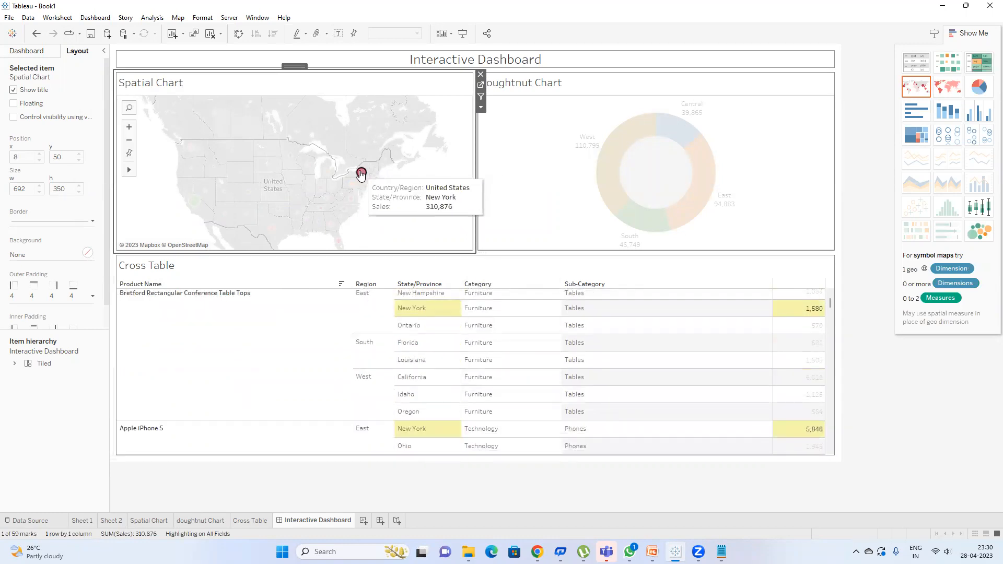
scroll(465, 396, down, 9)
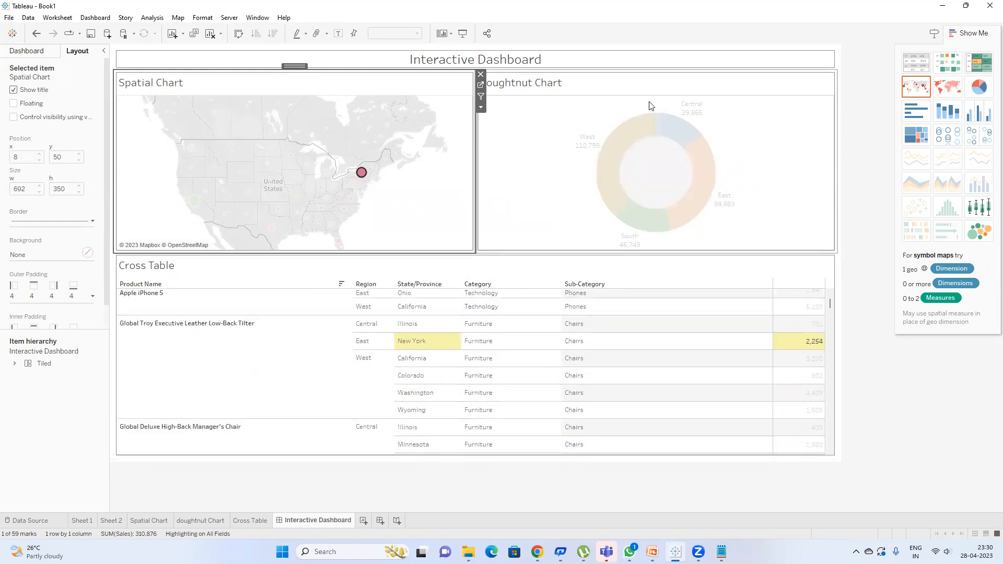
click(363, 177)
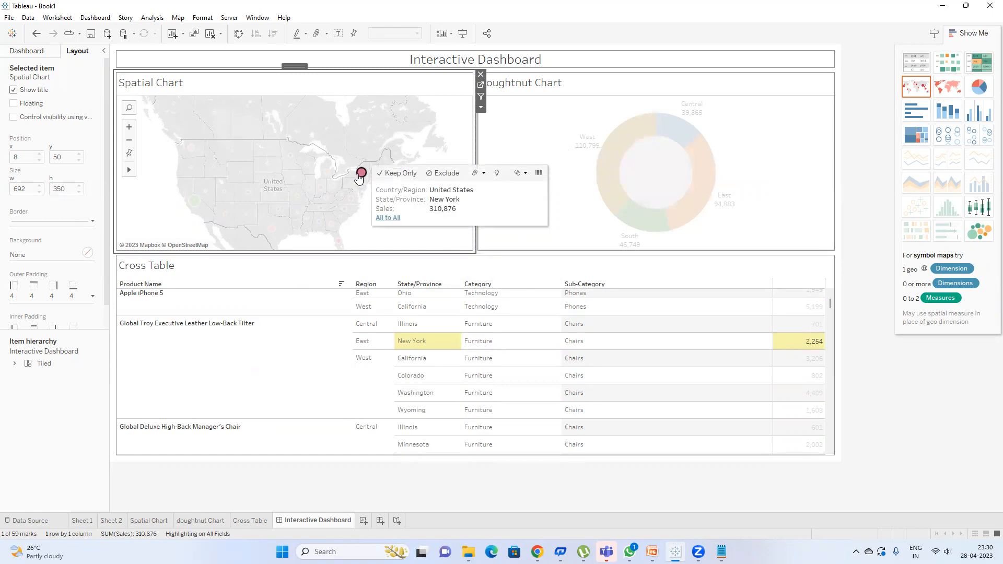
click(363, 177)
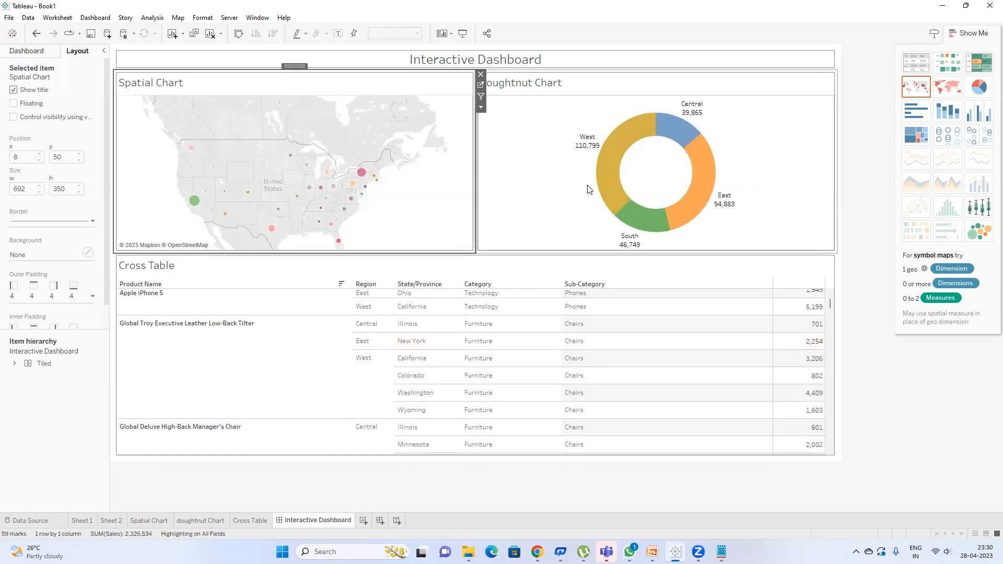
click(612, 159)
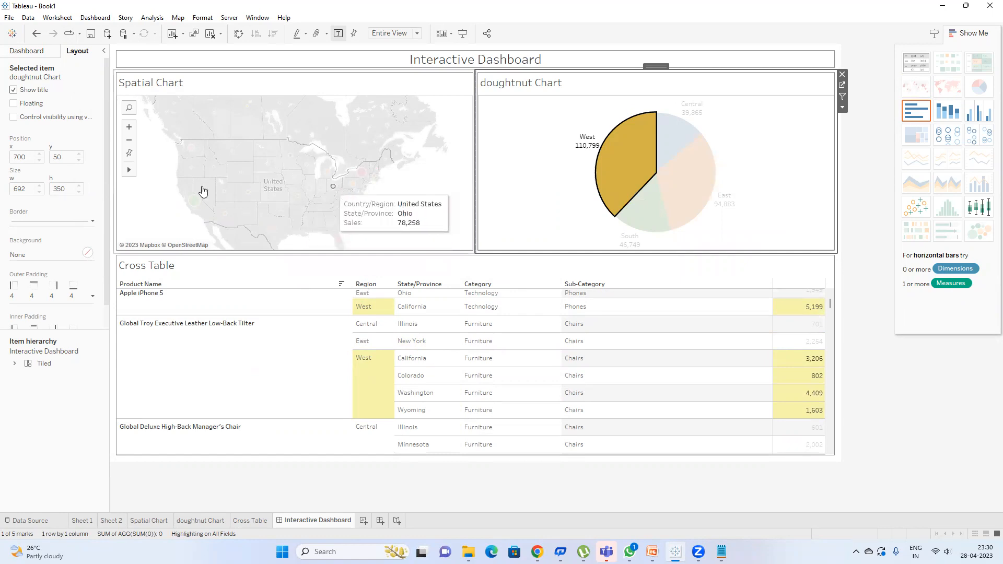
click(631, 182)
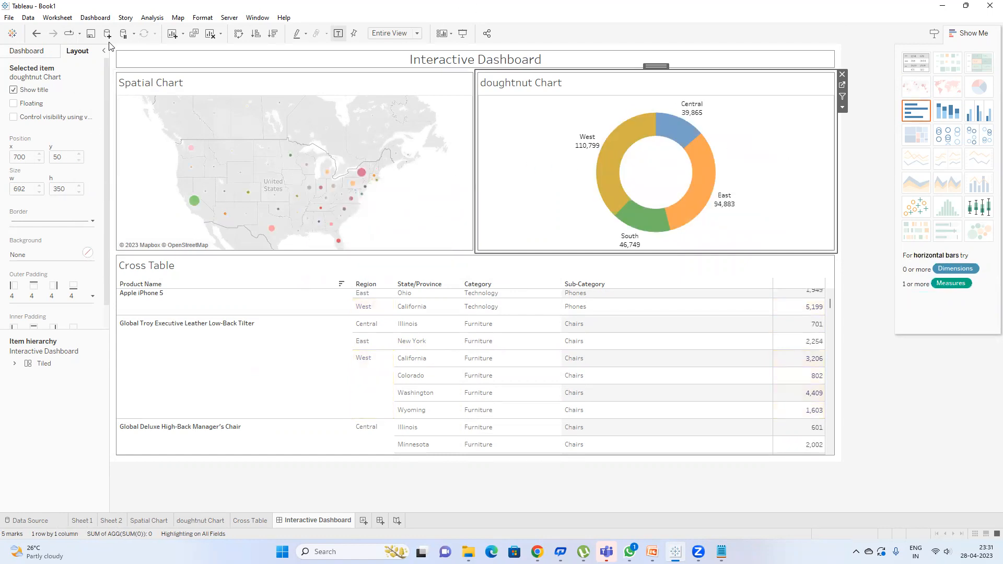
click(95, 18)
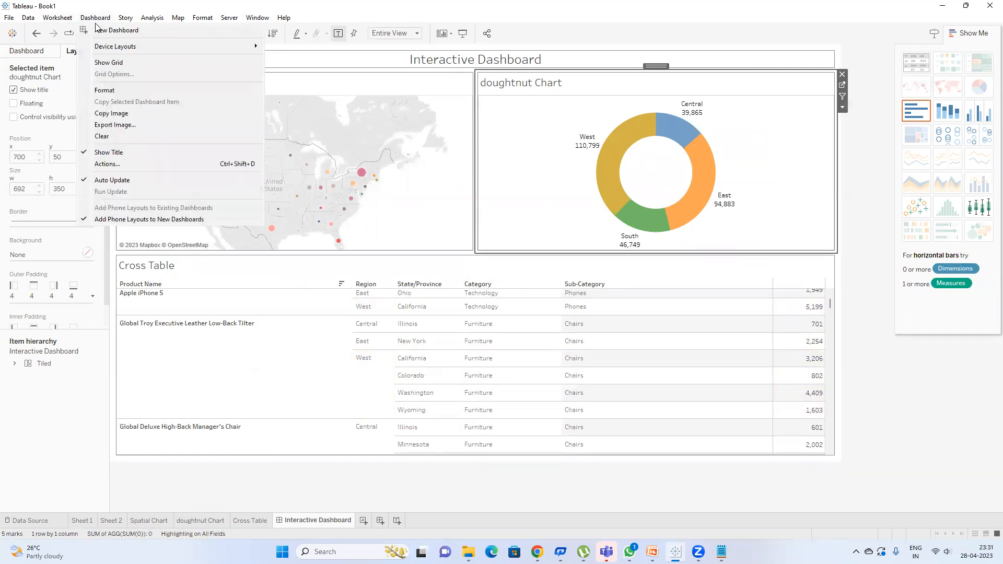
Step: Review the Highlight1 action settings and keep them unchanged
click(142, 165)
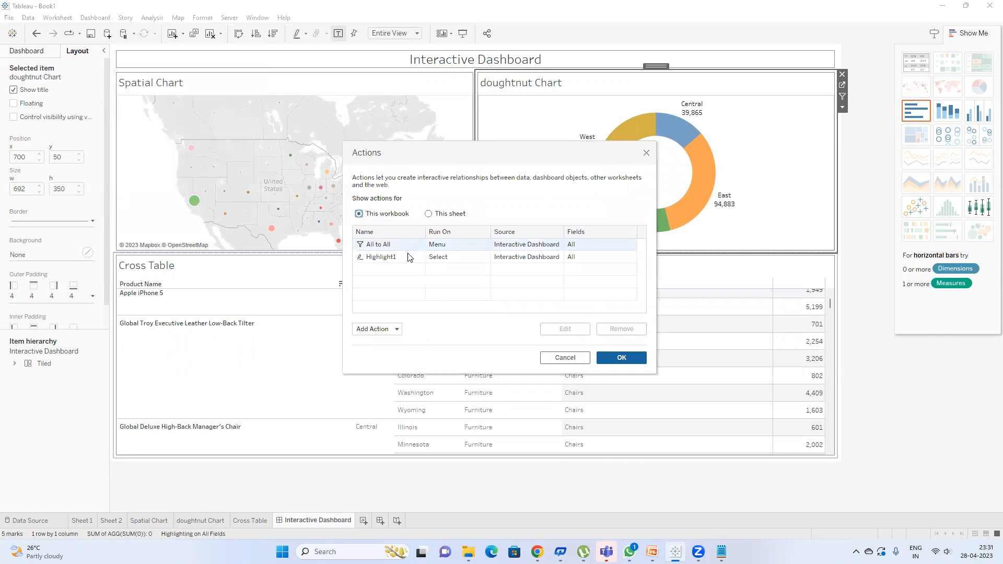
click(408, 257)
double_click(411, 260)
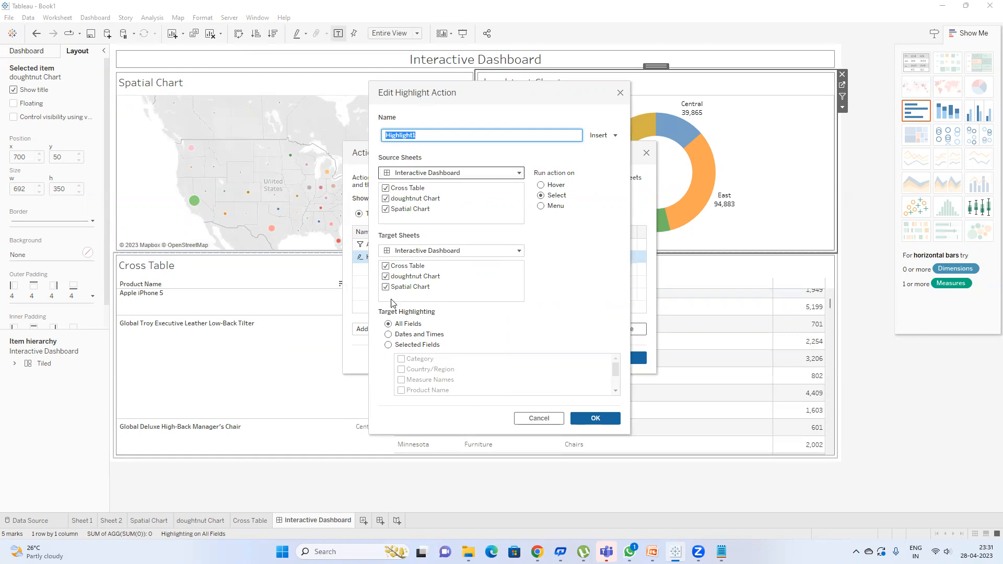
click(589, 423)
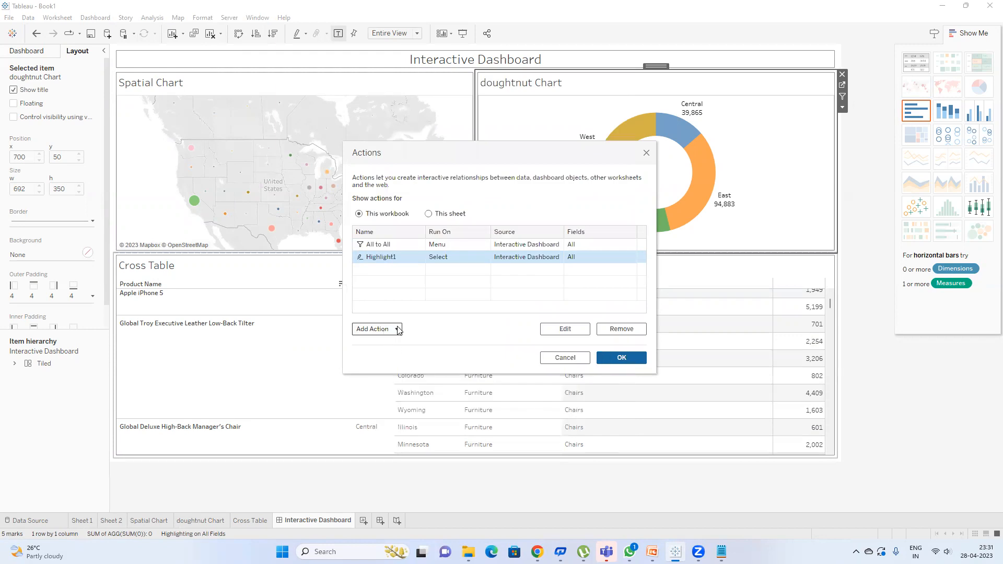
Step: Create a new Go to URL action, Hyperlink1, sourcing all three sheets
click(399, 330)
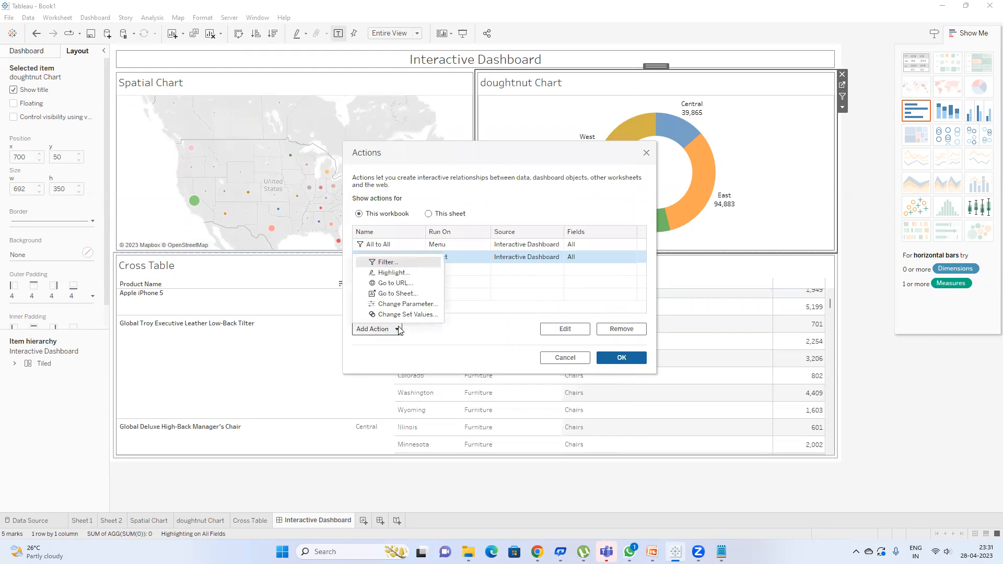
click(408, 284)
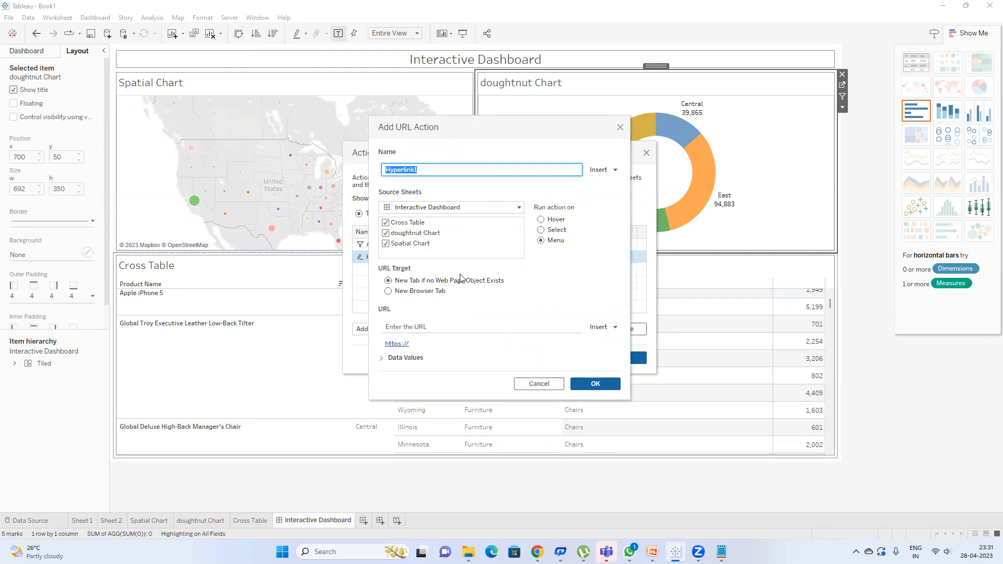
click(398, 345)
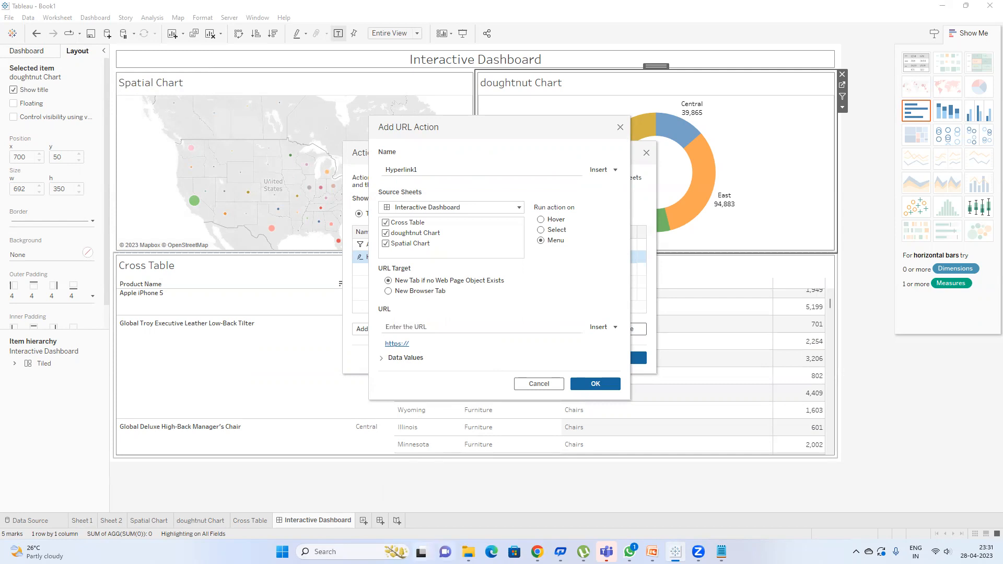
mouse_move(537, 552)
click(485, 491)
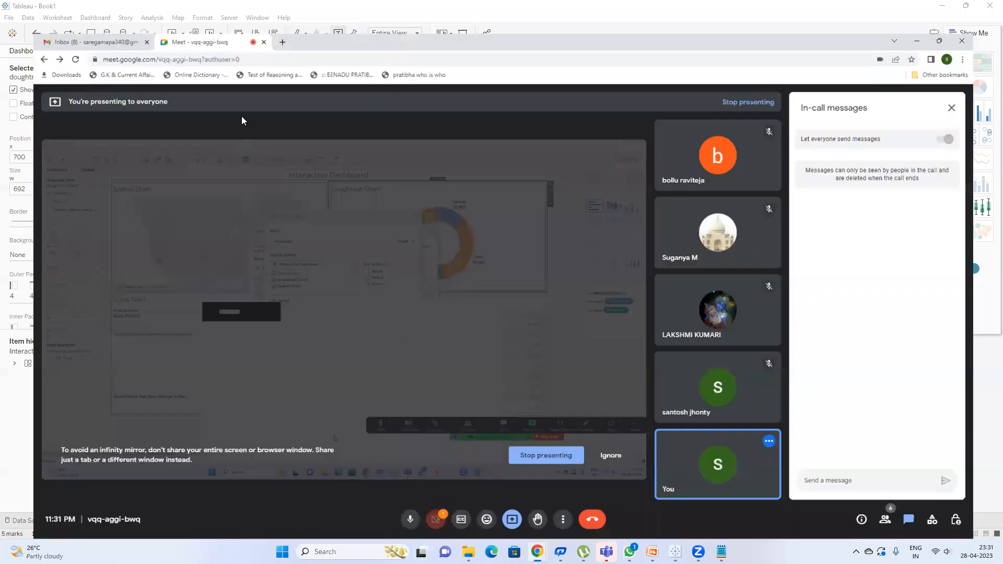
Step: In a new Chrome tab, search 'wikipedia' and open the Wikipedia site
click(267, 8)
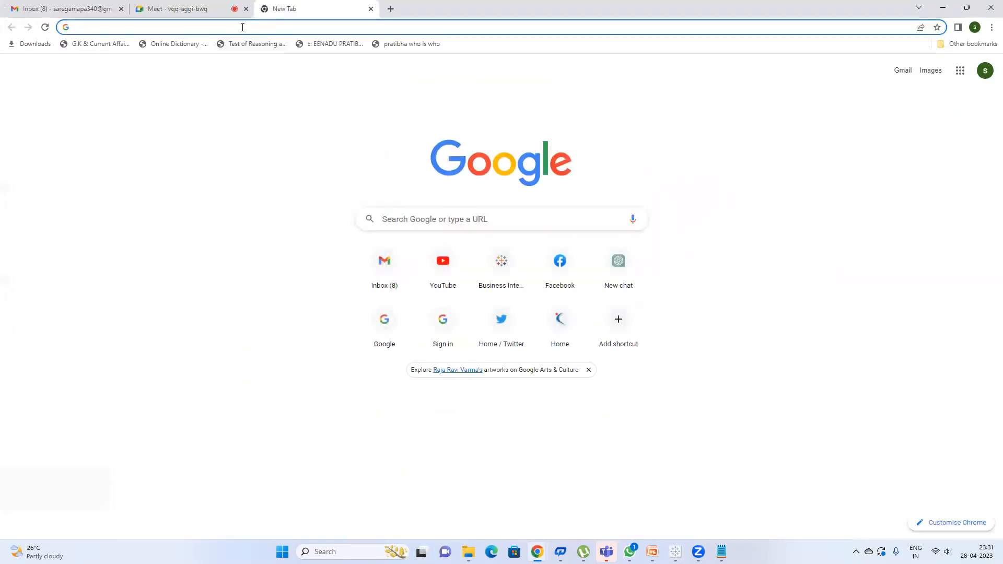
click(242, 27)
text(wikipedia)
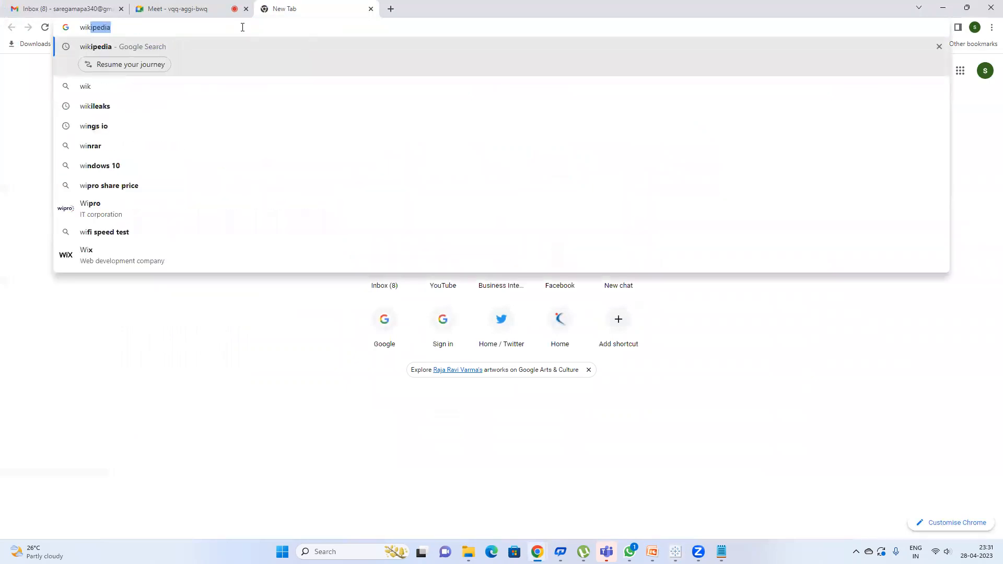
key(Return)
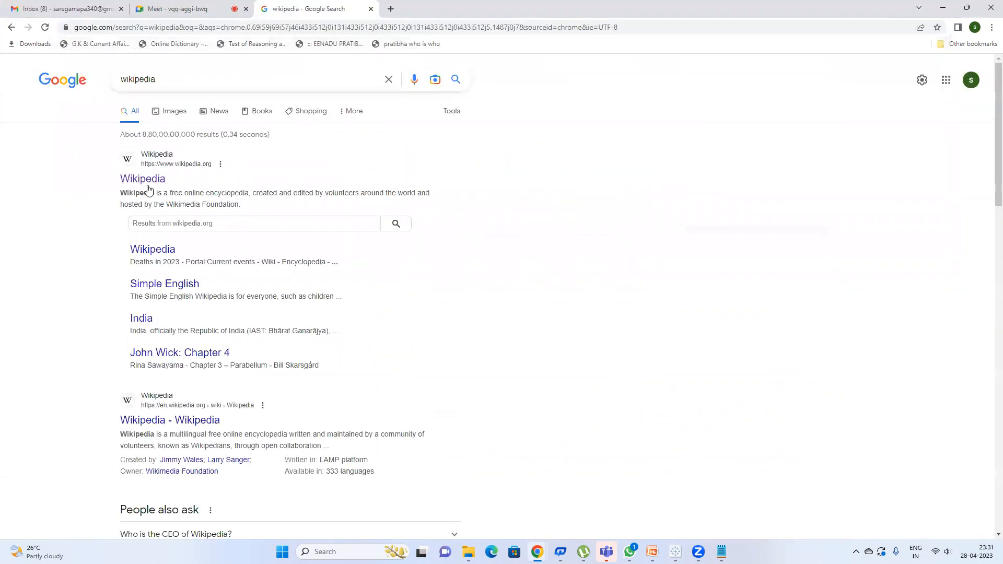
click(147, 181)
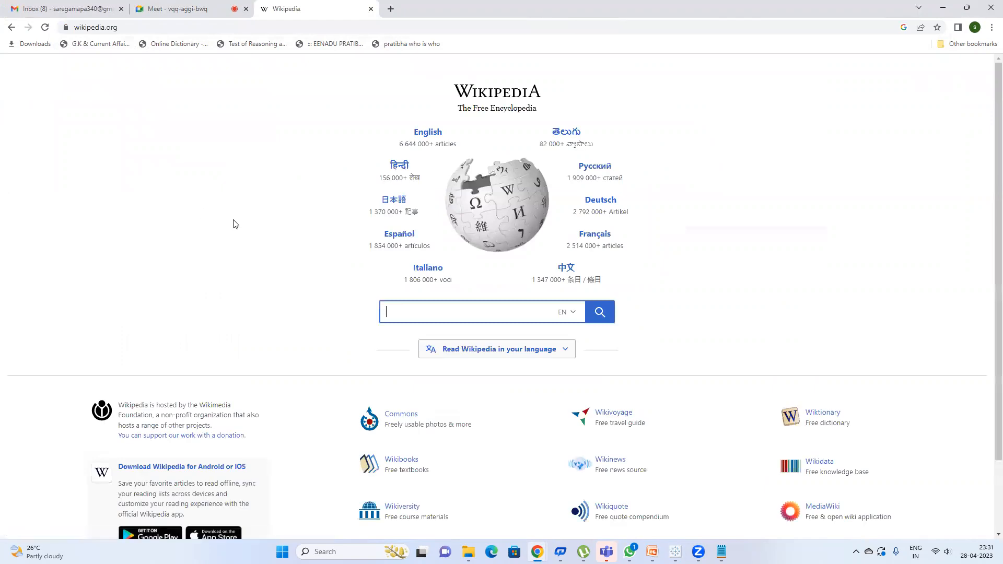
Step: Search 'wikipedia india', open the India article, copy its address and return to Tableau
click(175, 27)
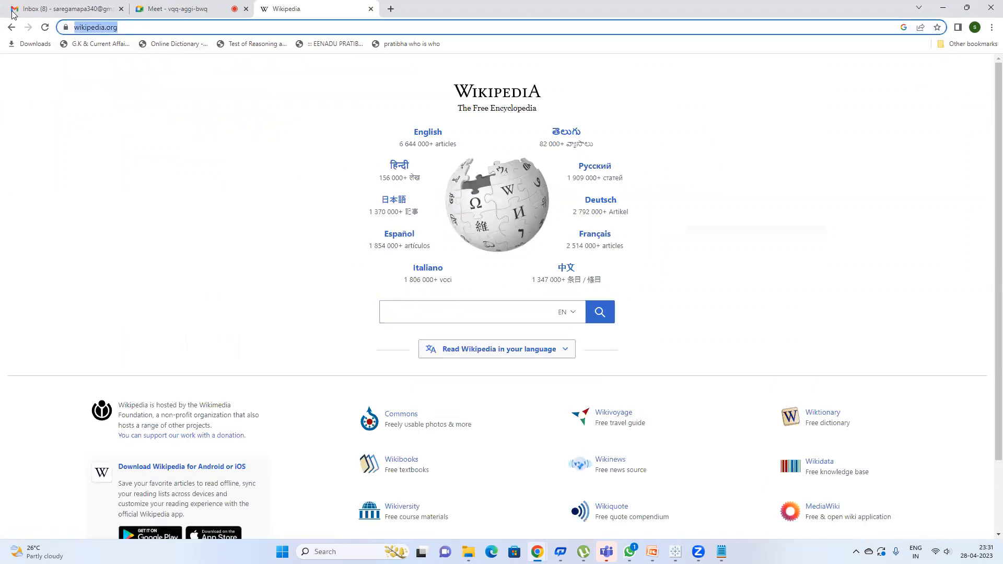
text(w)
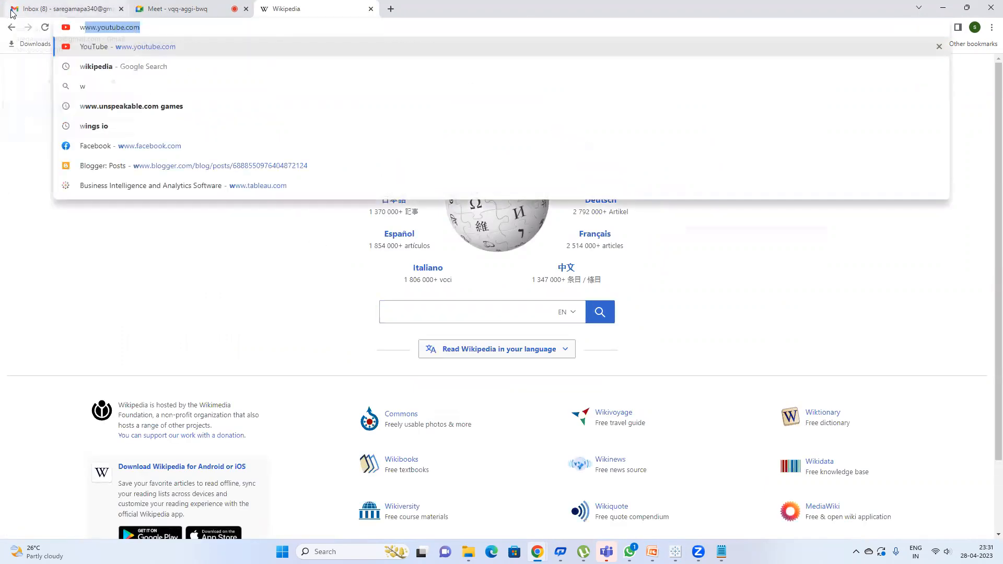
text(ikipedia)
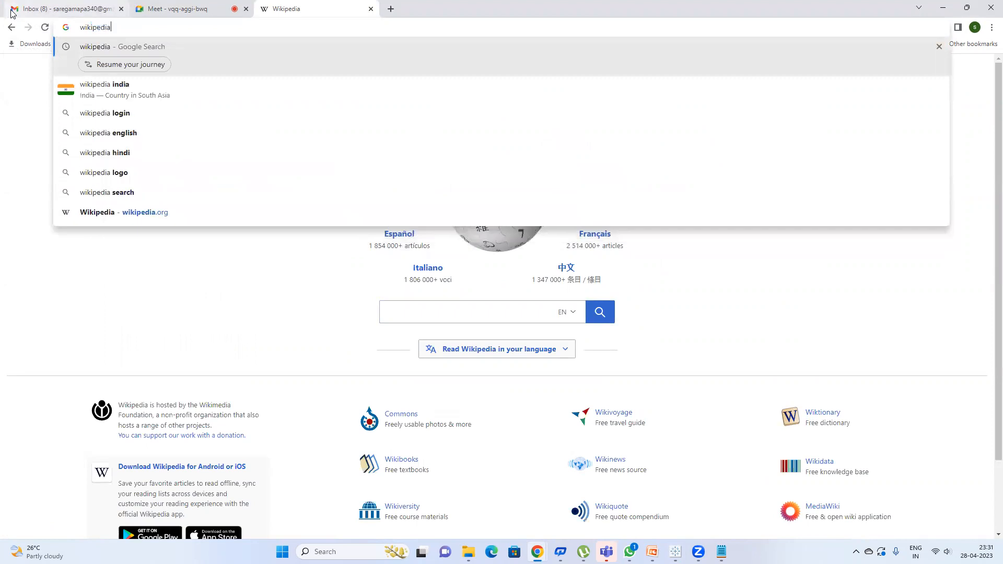
text( india)
key(Return)
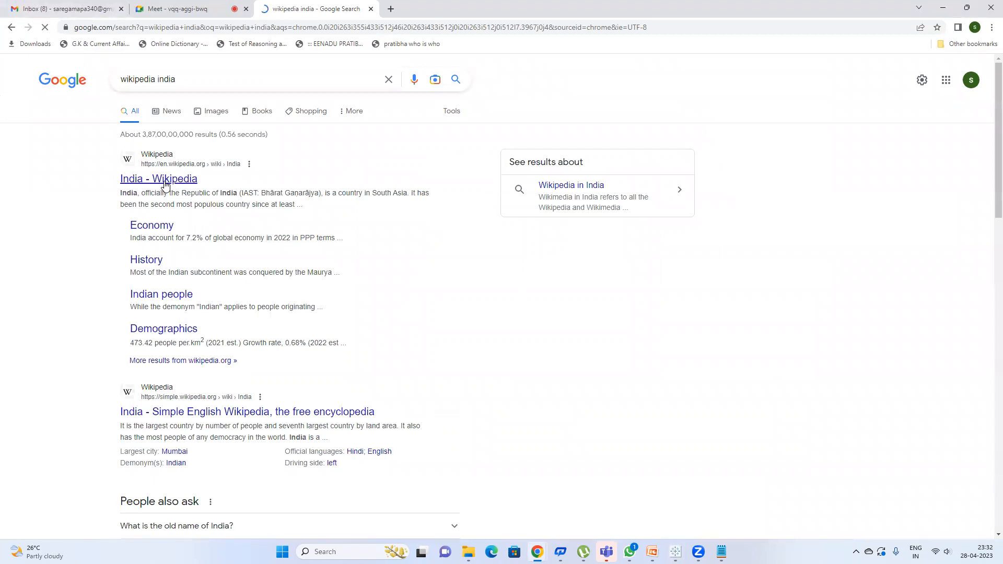
click(167, 180)
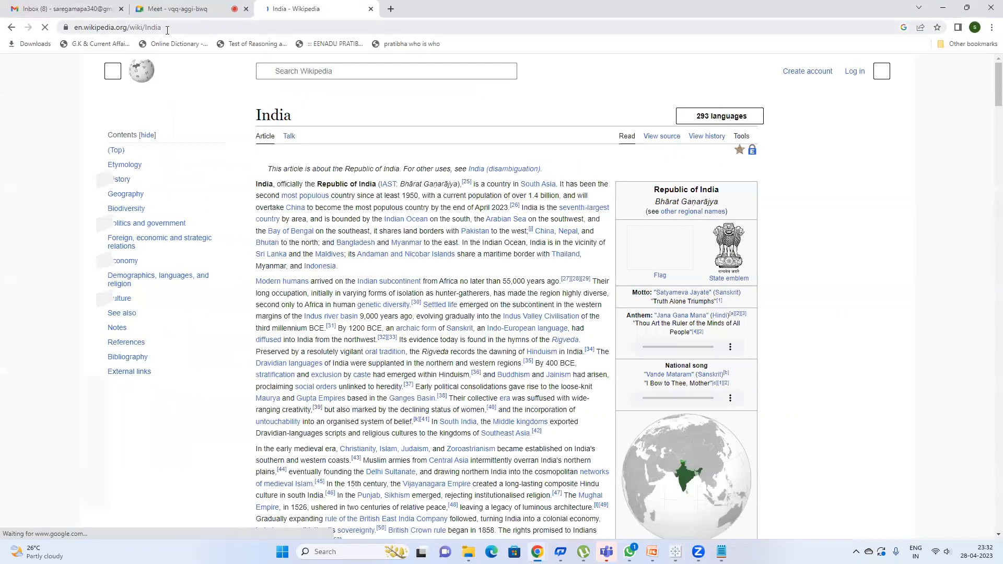
key(ctrl+l)
key(ctrl+c)
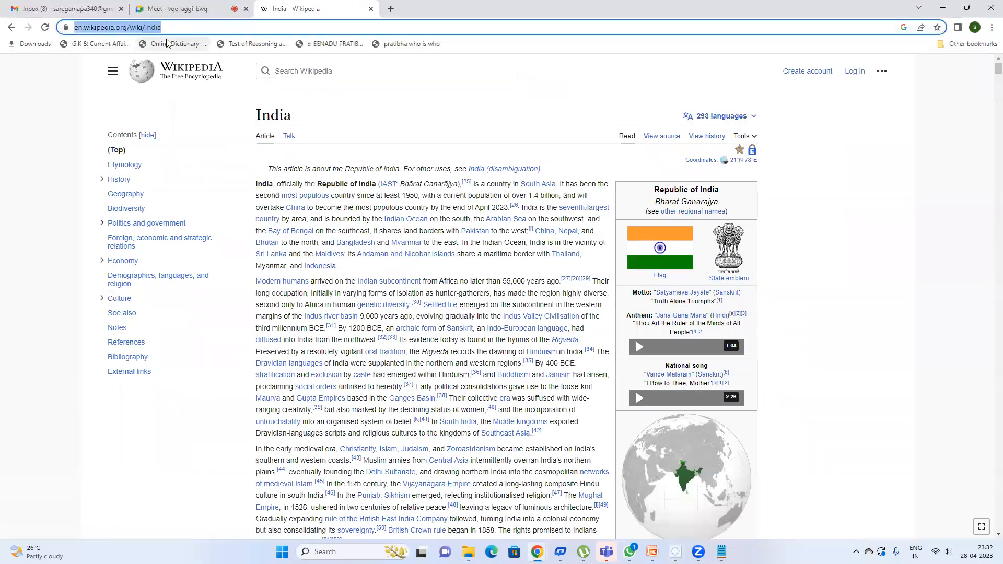
key(alt+Tab)
click(419, 327)
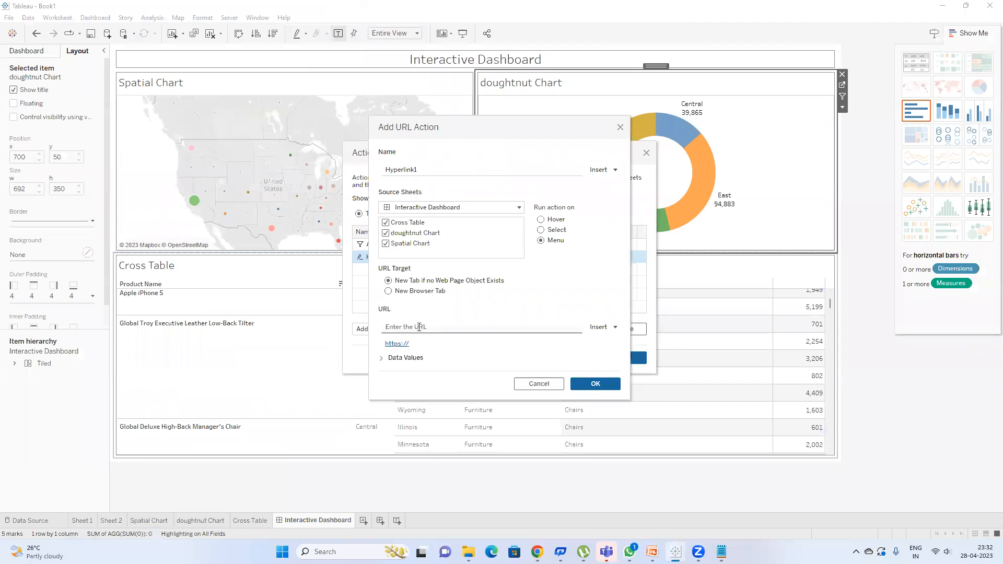
Step: Set the link to the Wikipedia address with 'India' replaced by the State/Province field
key(ctrl+v)
mouse_move(490, 327)
mouse_down()
mouse_move(465, 327)
mouse_move(481, 326)
mouse_up()
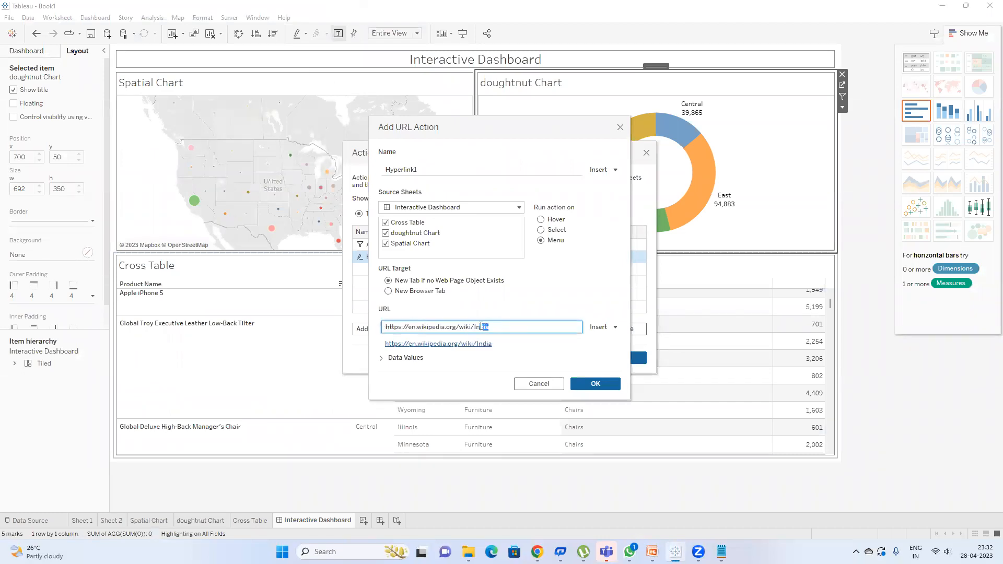
key(BackSpace)
click(601, 329)
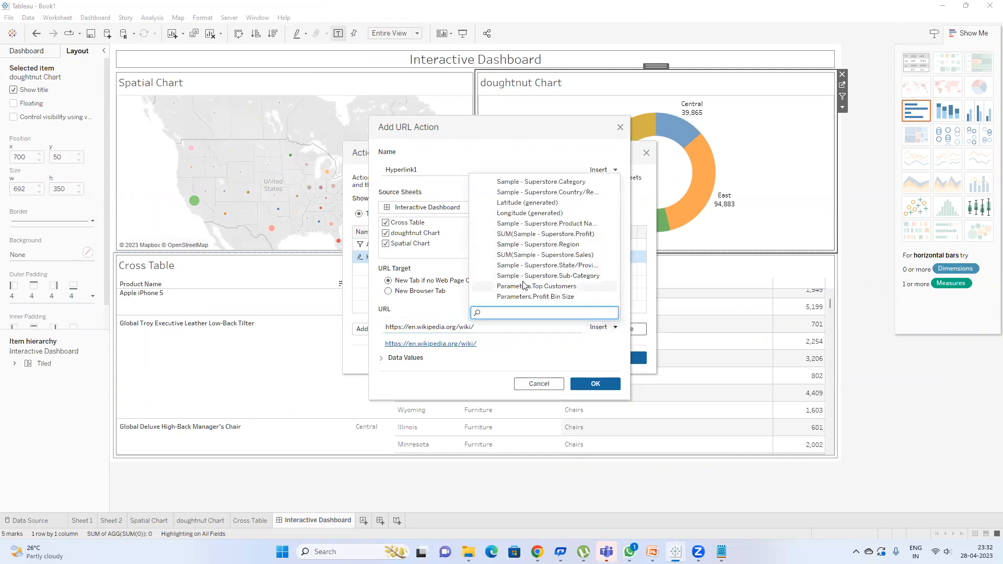
text(sta)
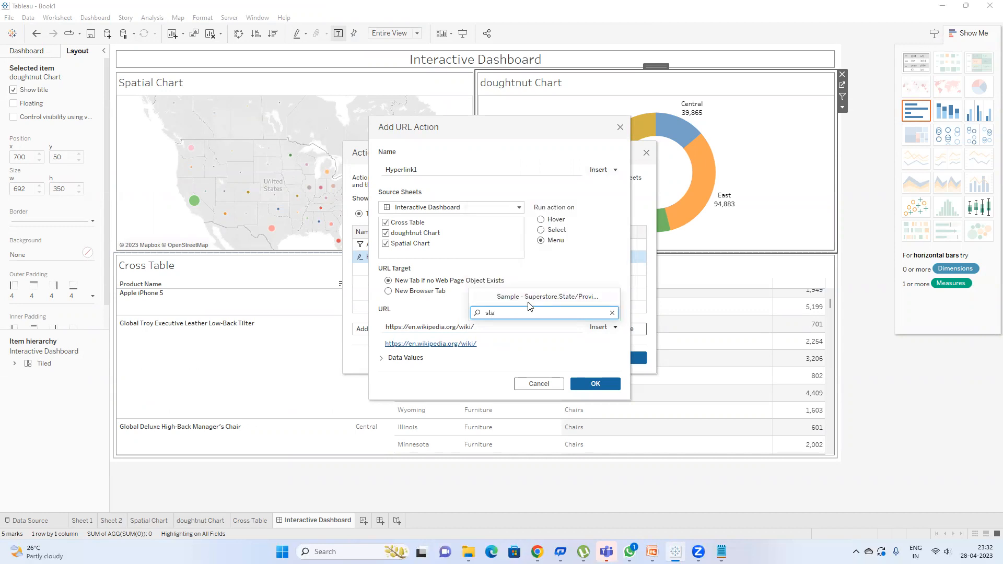
click(530, 297)
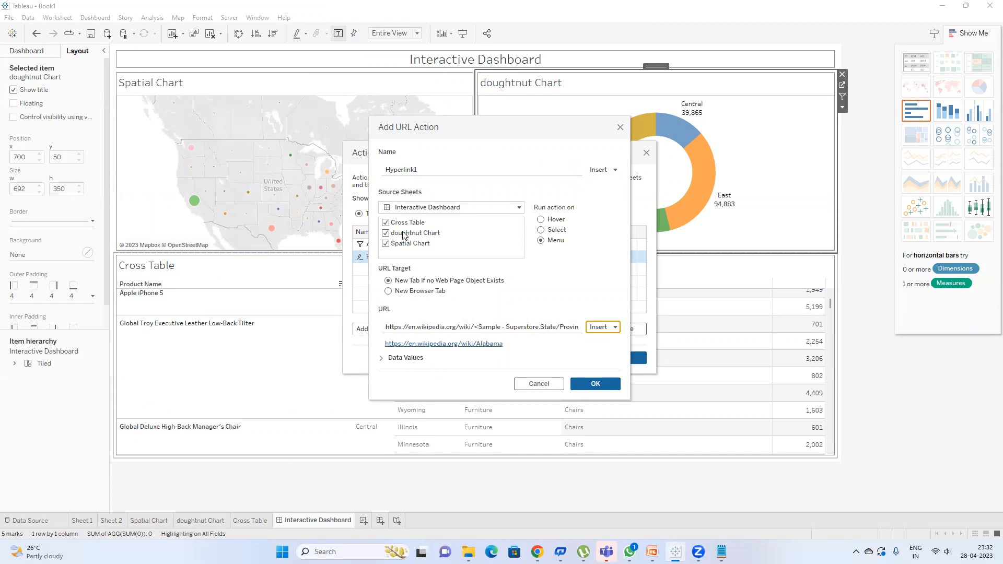
Step: Limit Hyperlink1 to the Spatial Chart, run it on Select, and save it
click(399, 224)
click(415, 233)
click(558, 231)
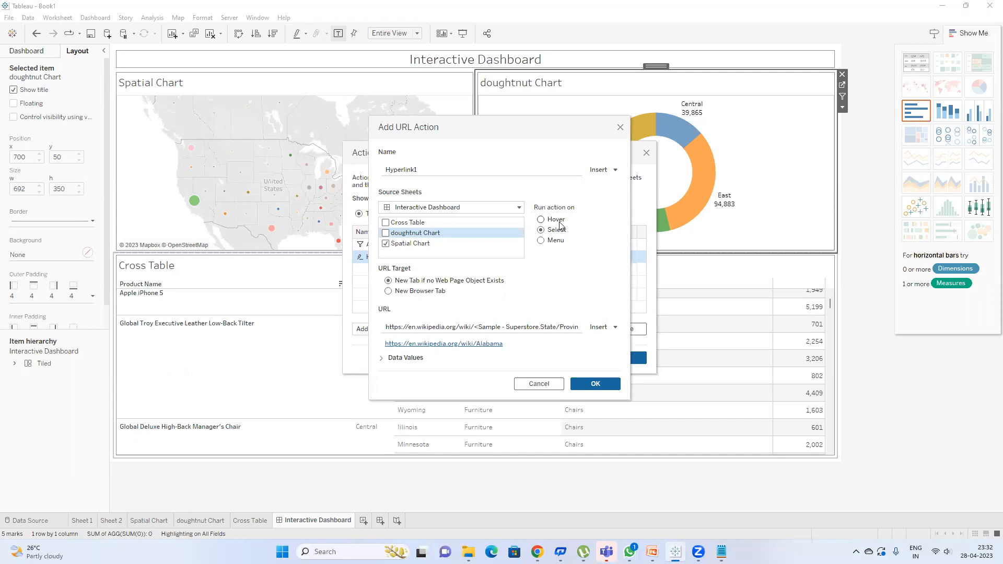
click(600, 385)
click(618, 357)
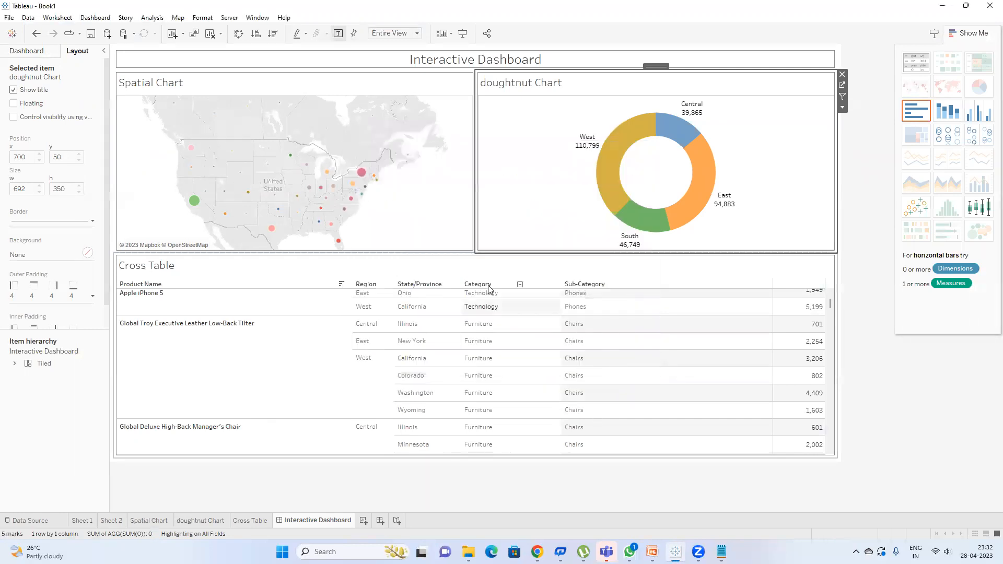
Step: Open the New York and Missouri Wikipedia articles from the map, then clear the selection
mouse_move(373, 180)
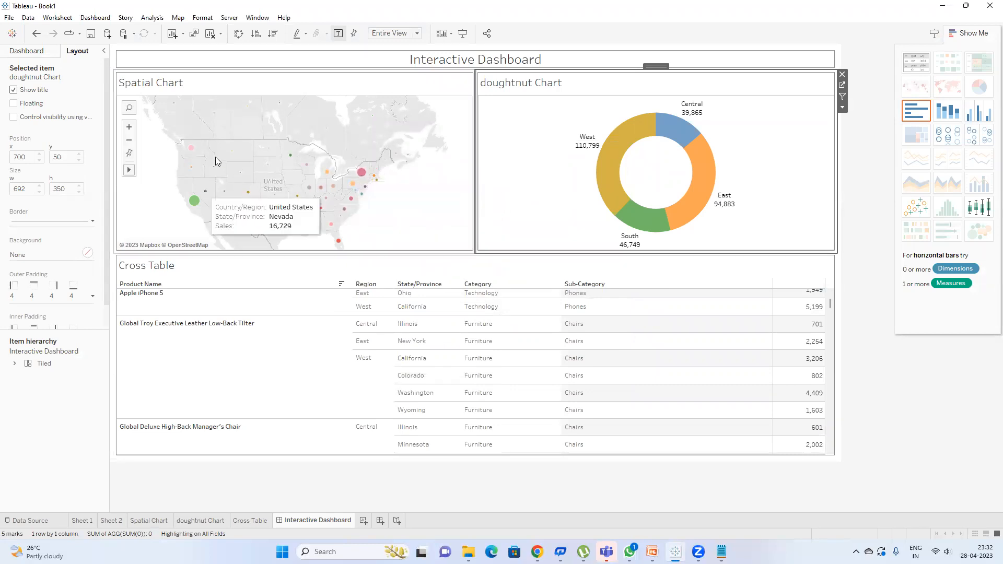
click(361, 176)
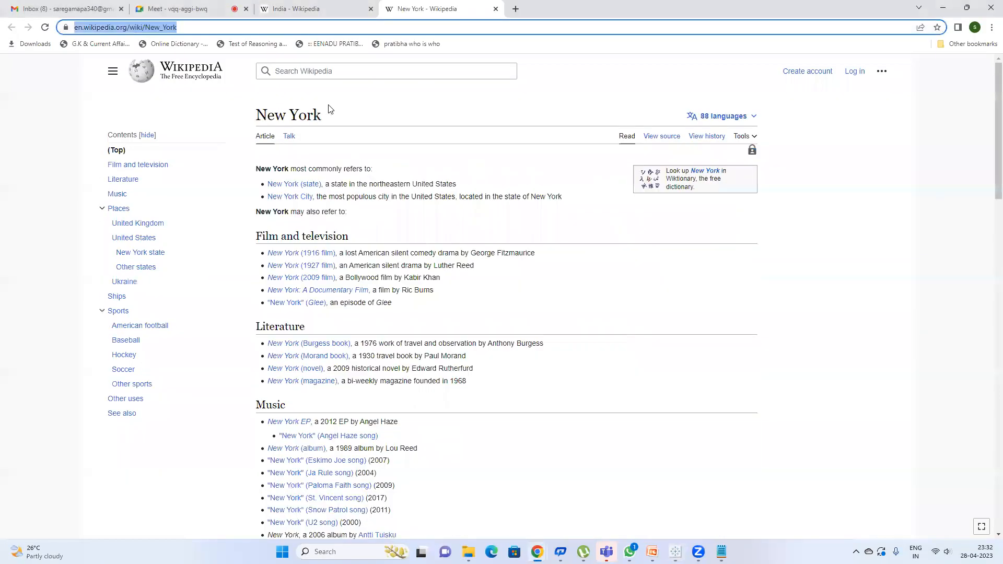
drag(318, 115, 235, 132)
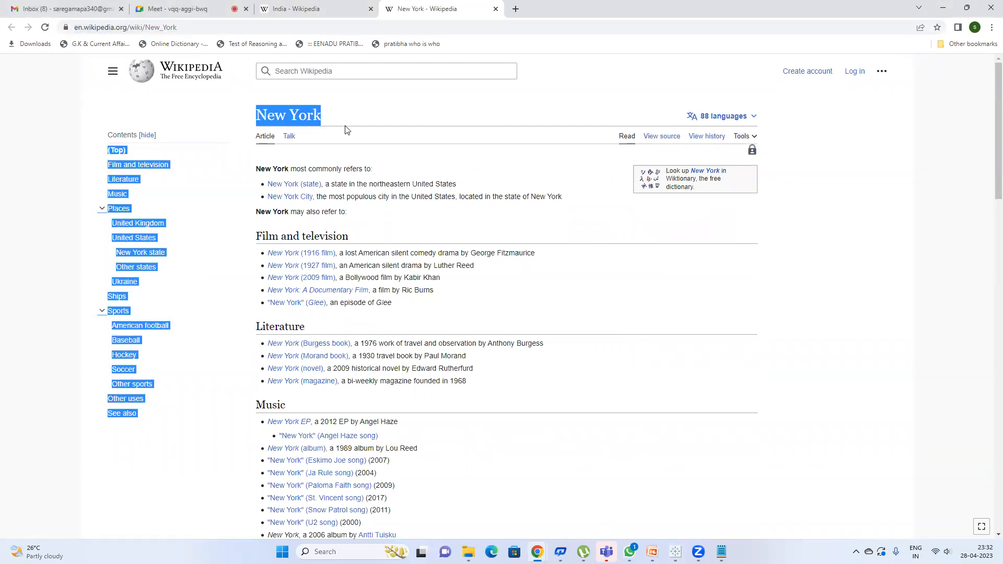
key(alt+Tab)
click(321, 195)
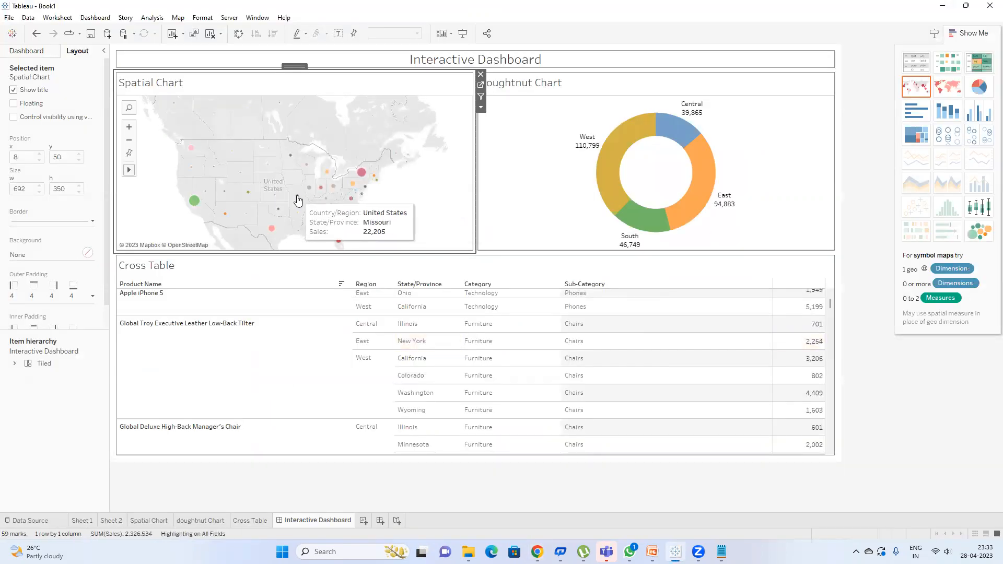
click(298, 199)
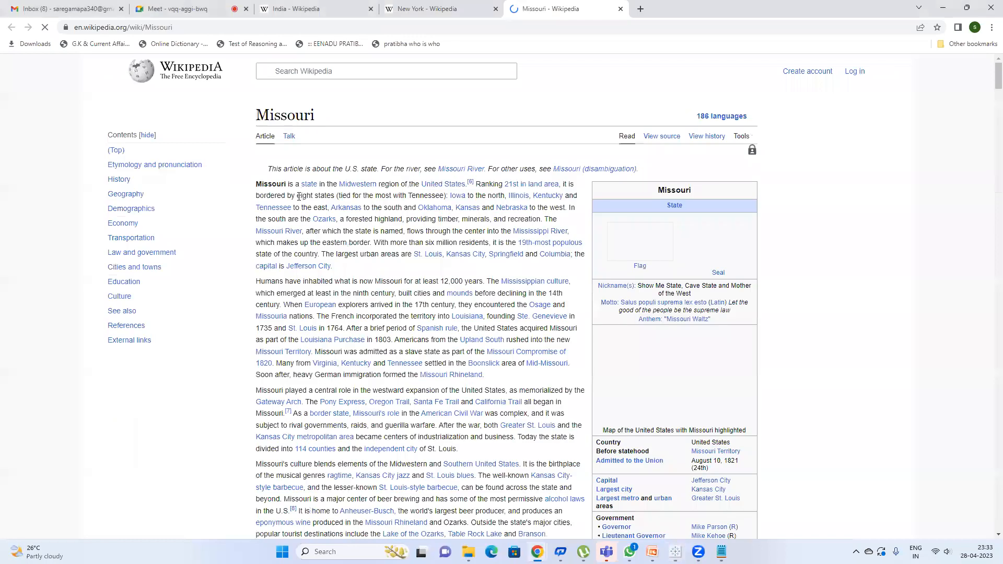
click(943, 7)
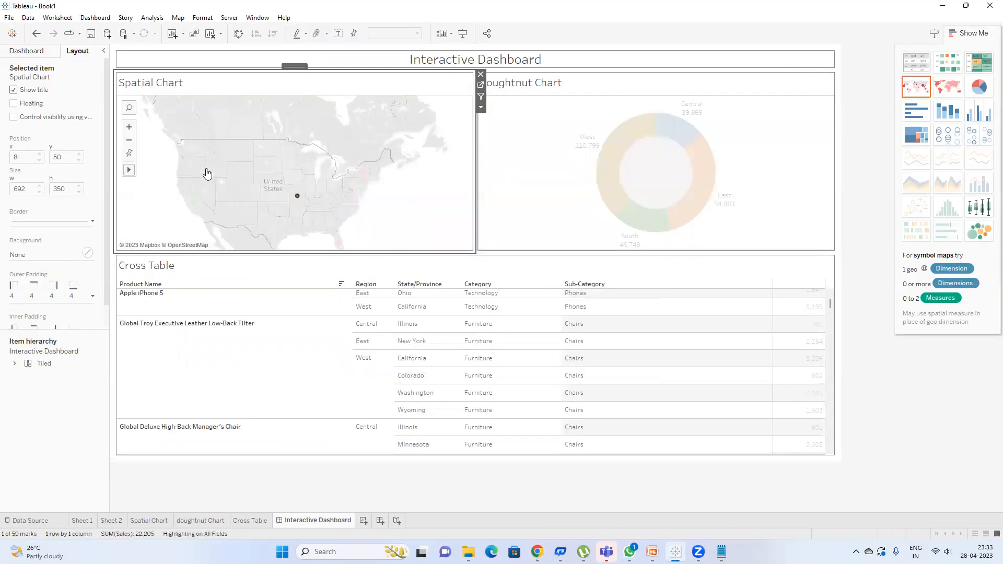
click(304, 199)
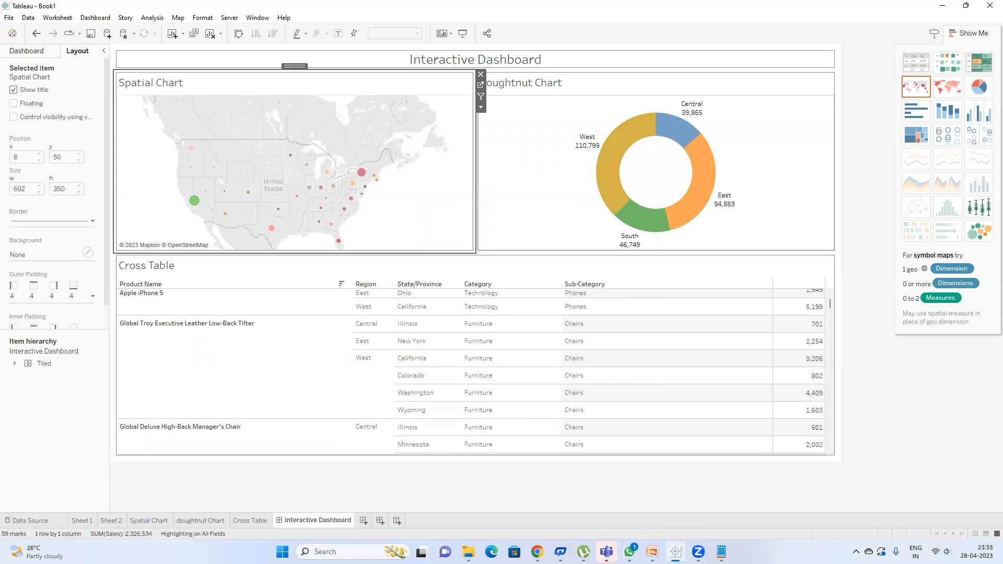
Step: Launch Notepad from the Windows search using 'note'
key(super)
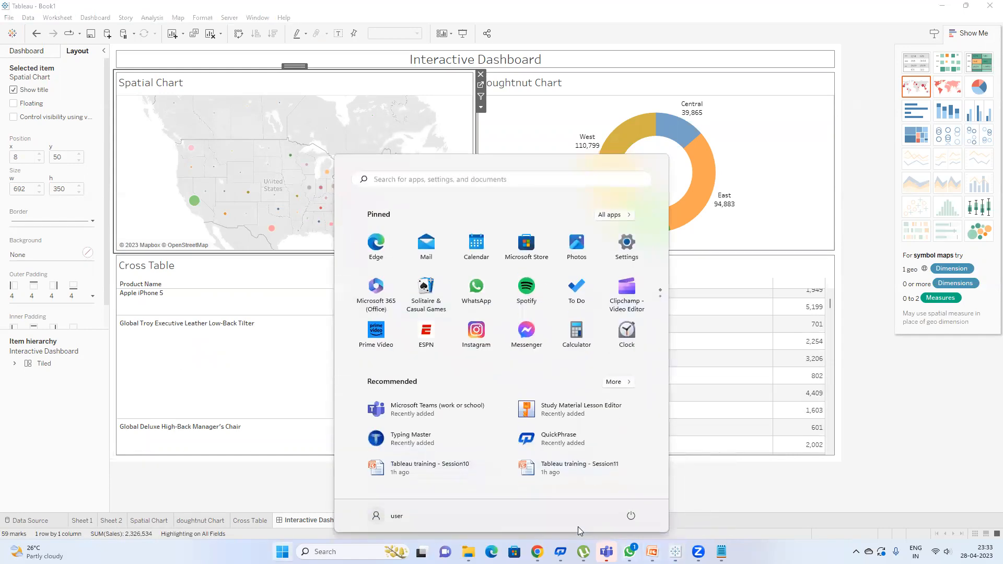
text(note)
key(Return)
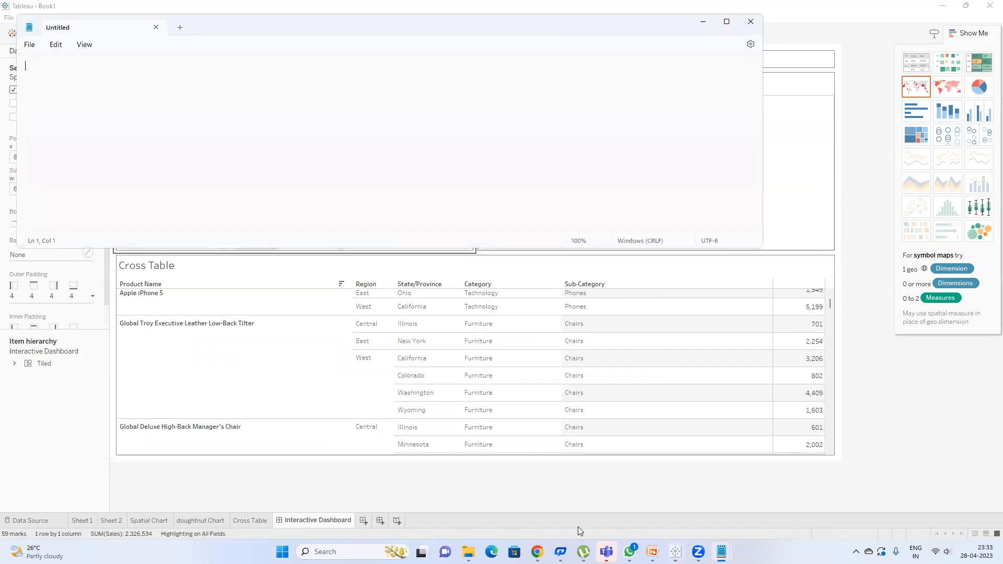
Step: Type a 'Jira number update' list with the numbers 1001, 1002, 1003 and 1004
text(Jira number w)
key(BackSpace)
text(update)
text(ist )
text(00)
text(100)
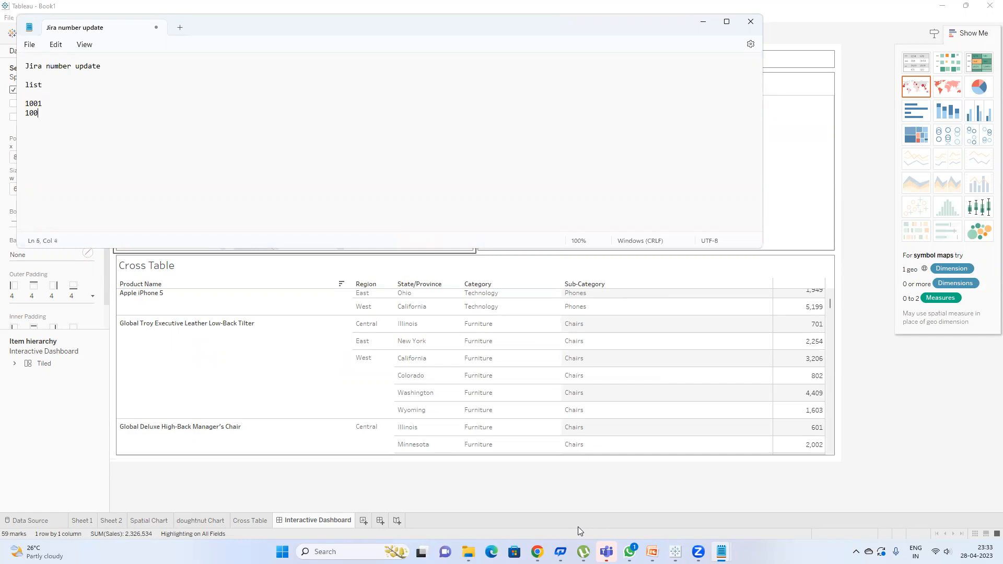
text(1003)
text(1004)
drag(53, 133, 29, 133)
click(33, 104)
Step: Review the Hyperlink1 action's State/Province Wikipedia URL, then close both dialogs without changing it
click(80, 420)
click(104, 20)
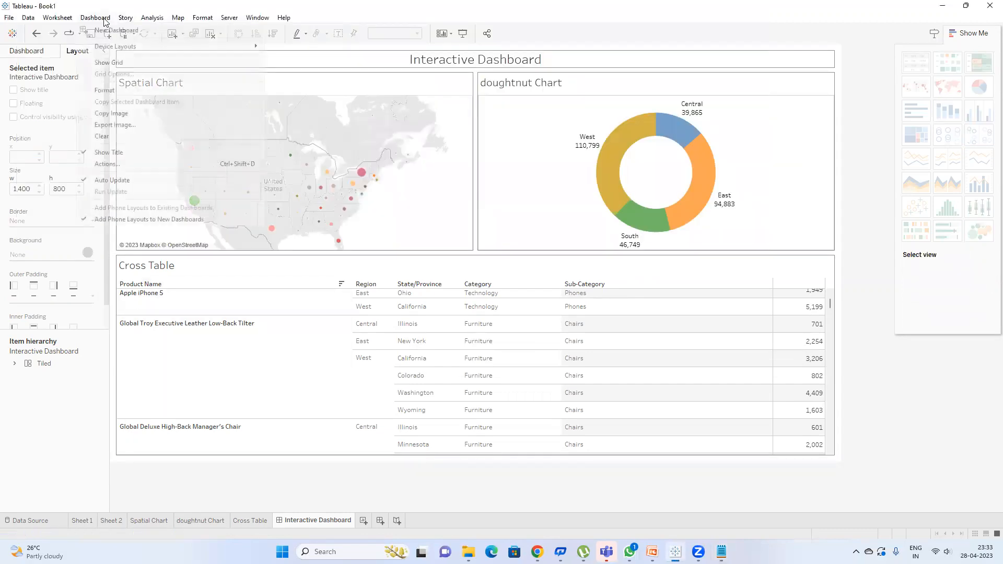
click(135, 164)
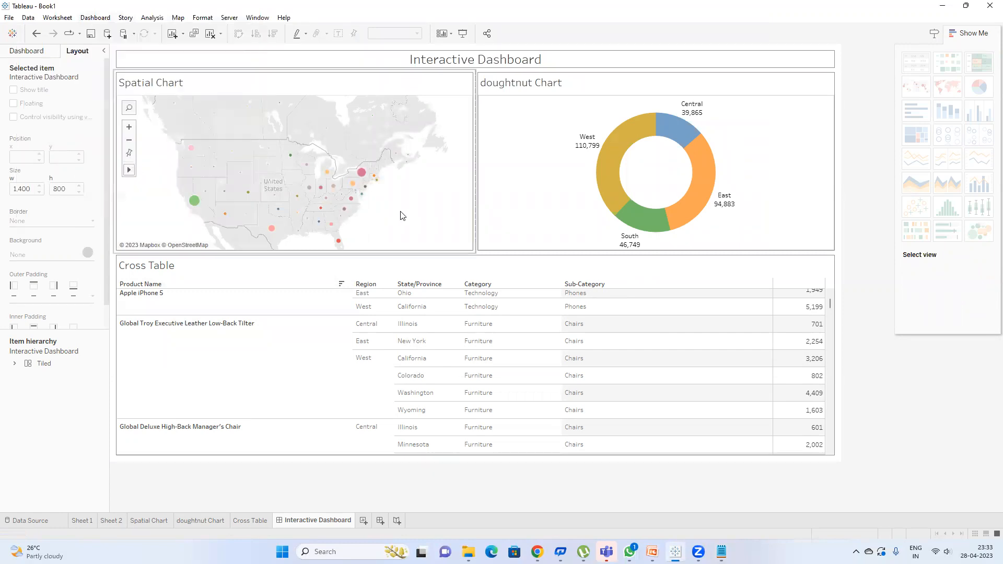
click(431, 271)
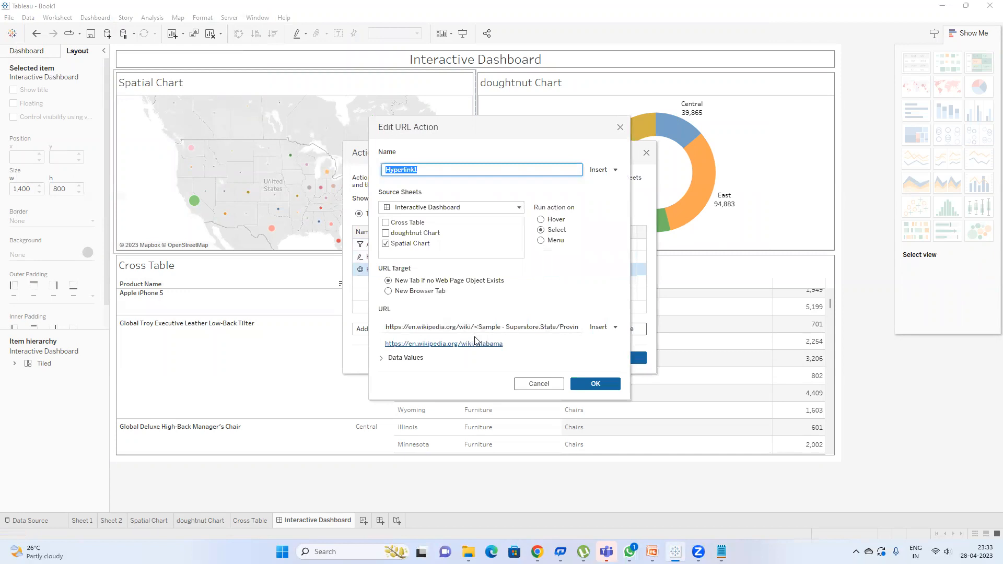
click(491, 327)
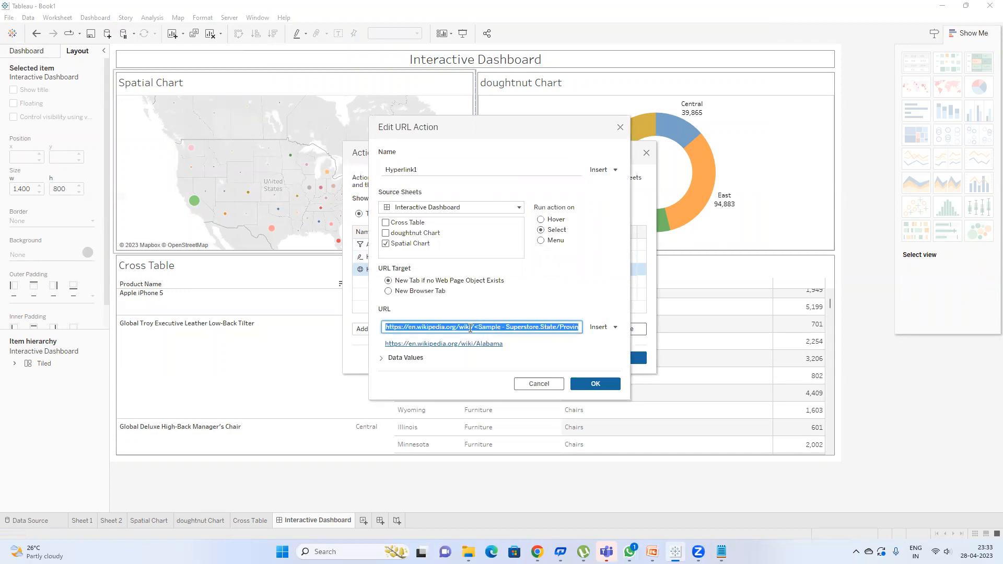
click(602, 330)
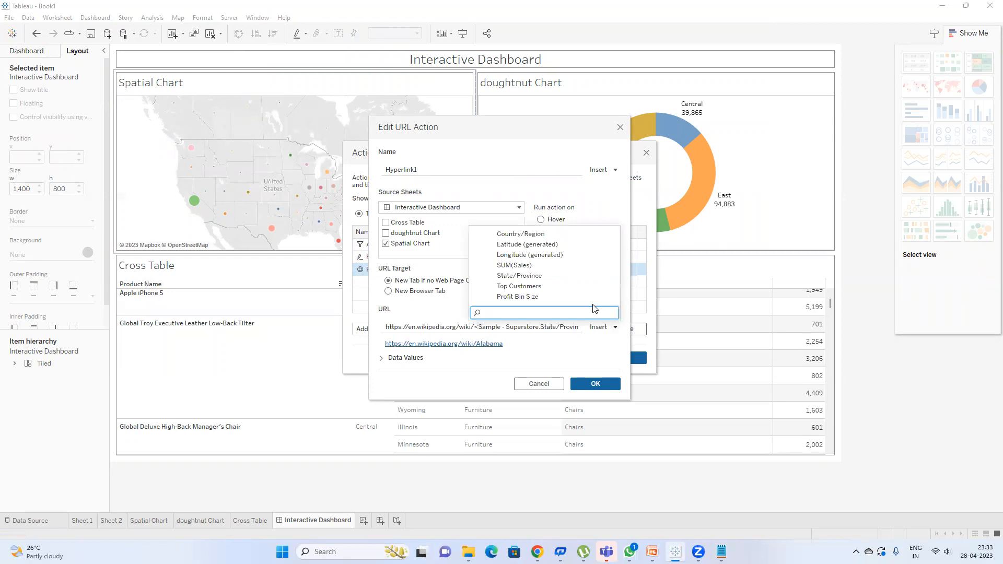
click(574, 358)
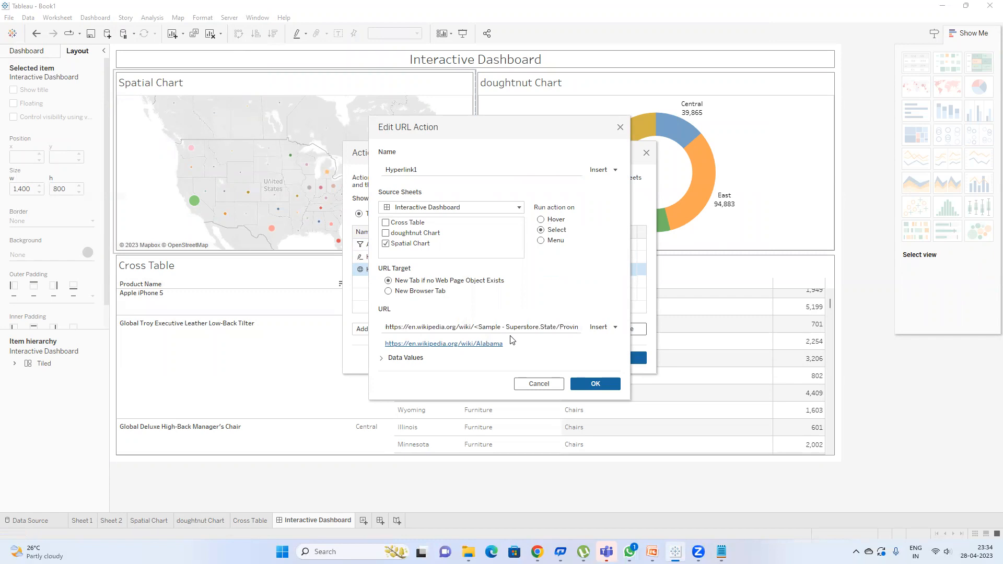
click(589, 387)
click(626, 362)
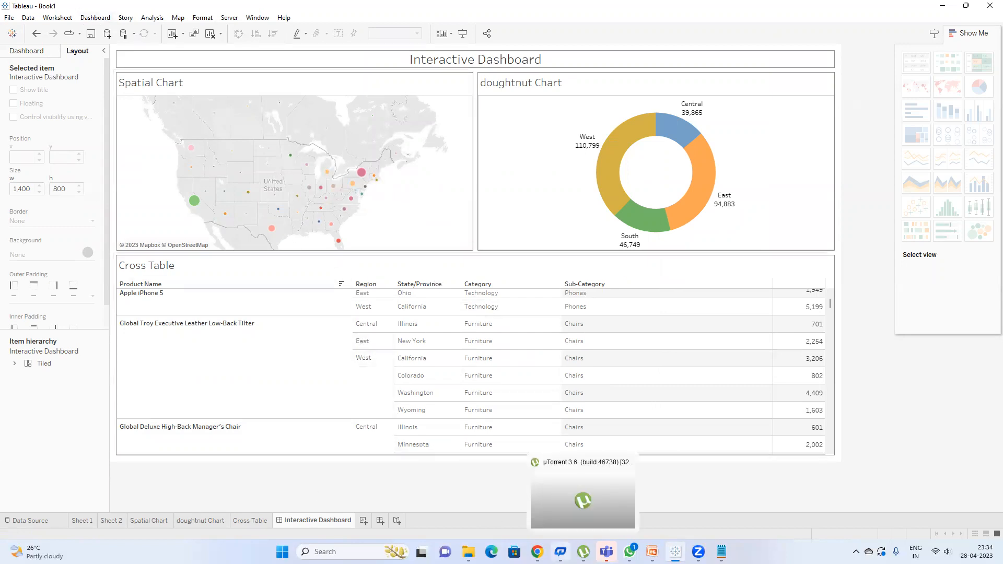
mouse_move(538, 551)
click(486, 499)
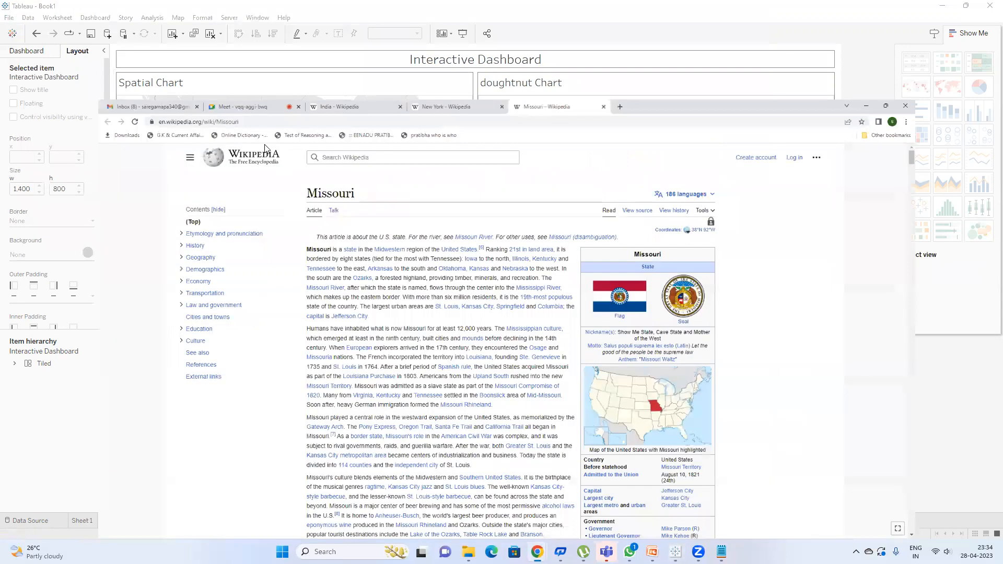
click(200, 6)
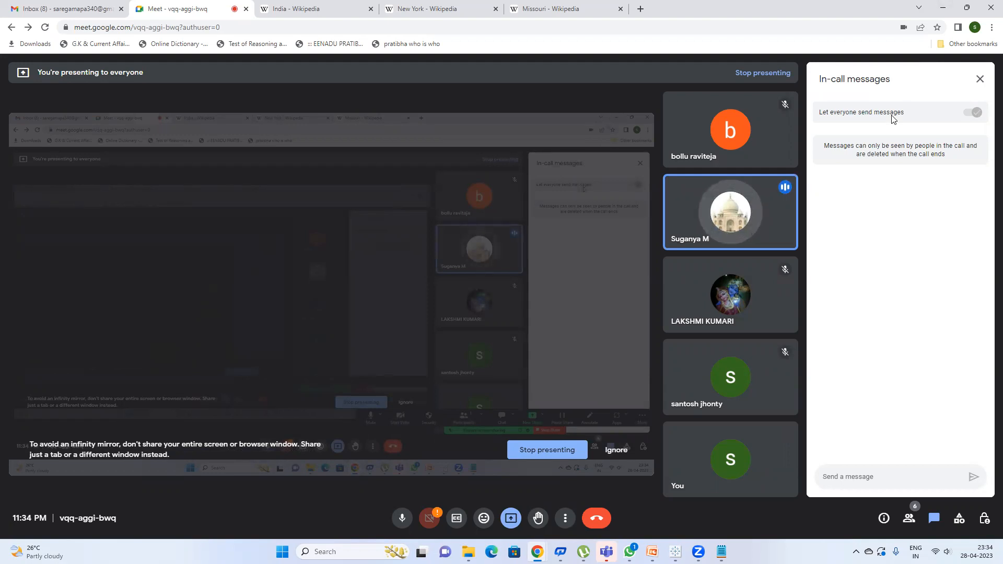
click(943, 7)
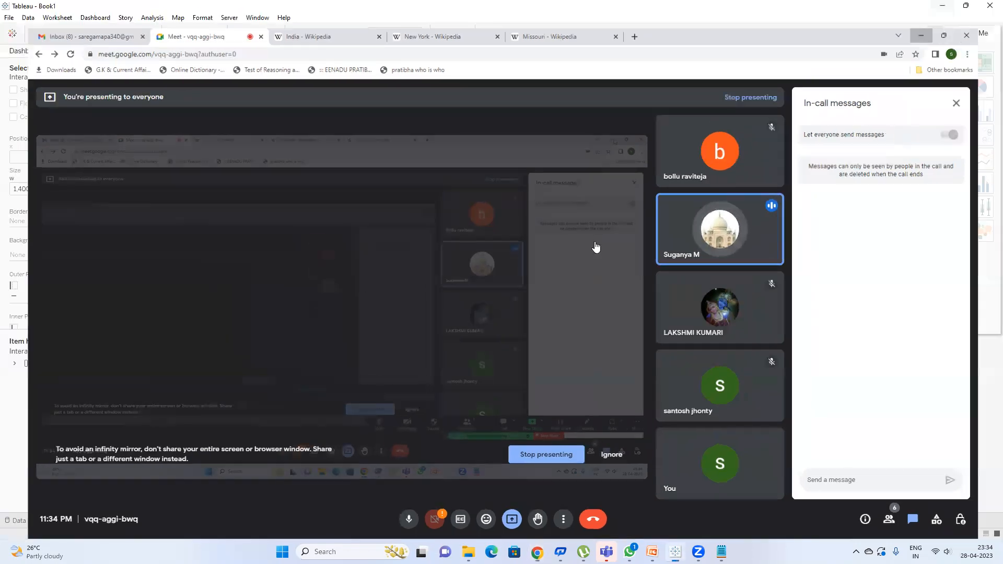
click(101, 17)
click(130, 163)
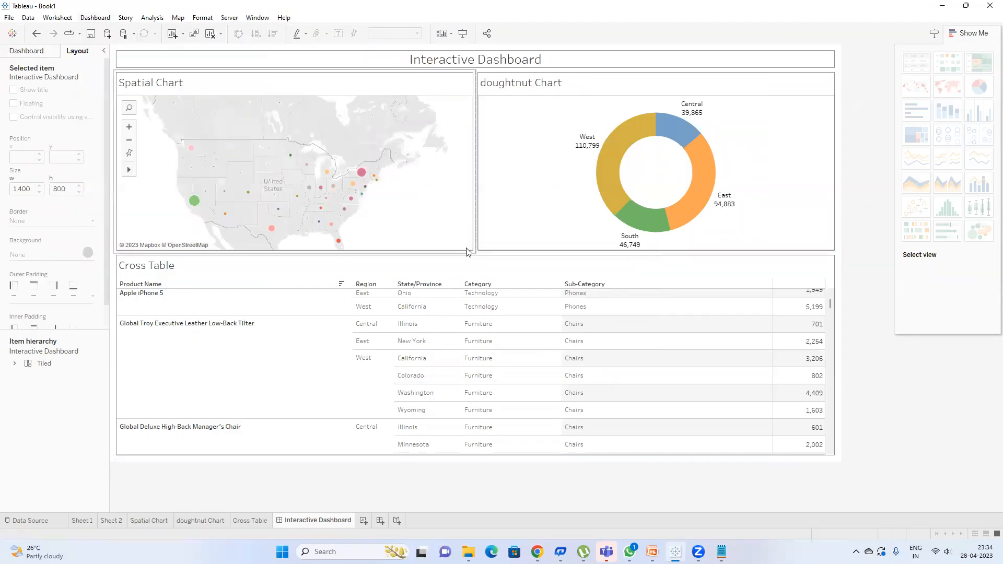
double_click(416, 271)
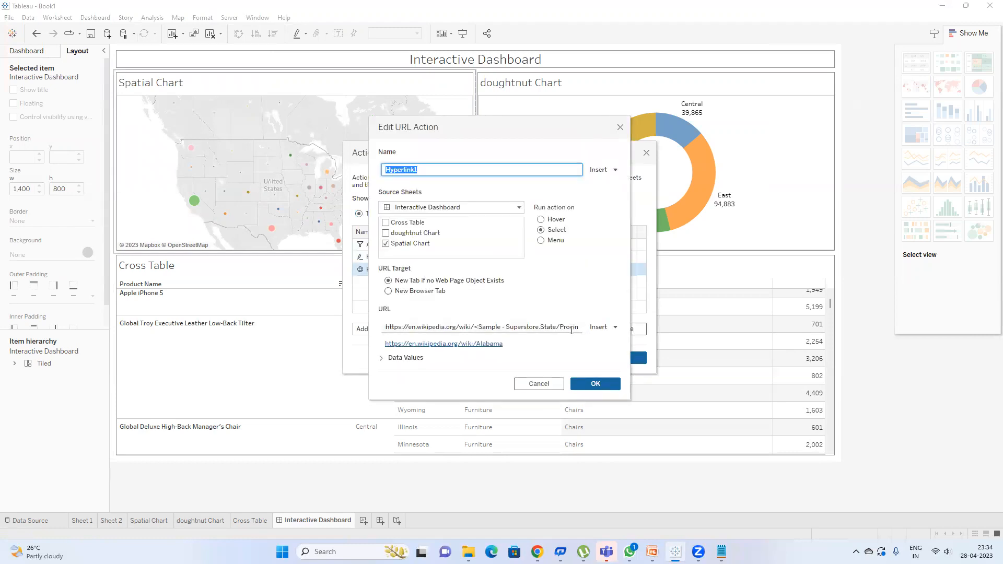
click(572, 328)
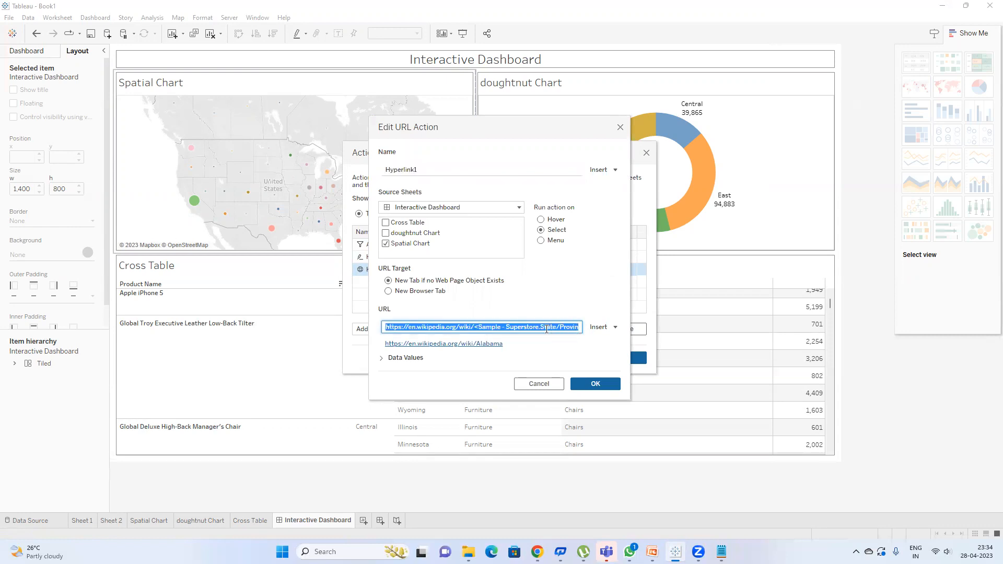
click(557, 327)
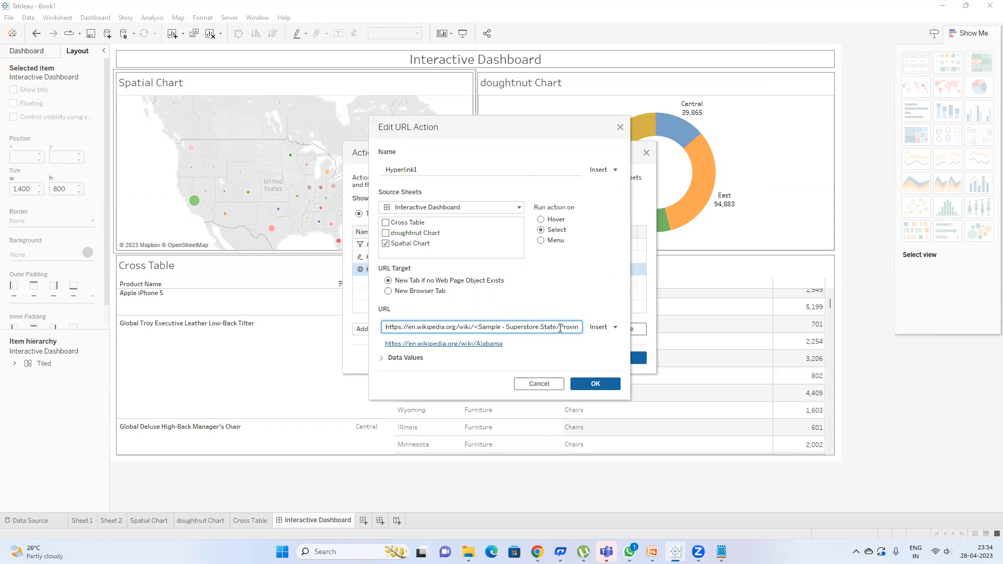
drag(476, 327, 583, 328)
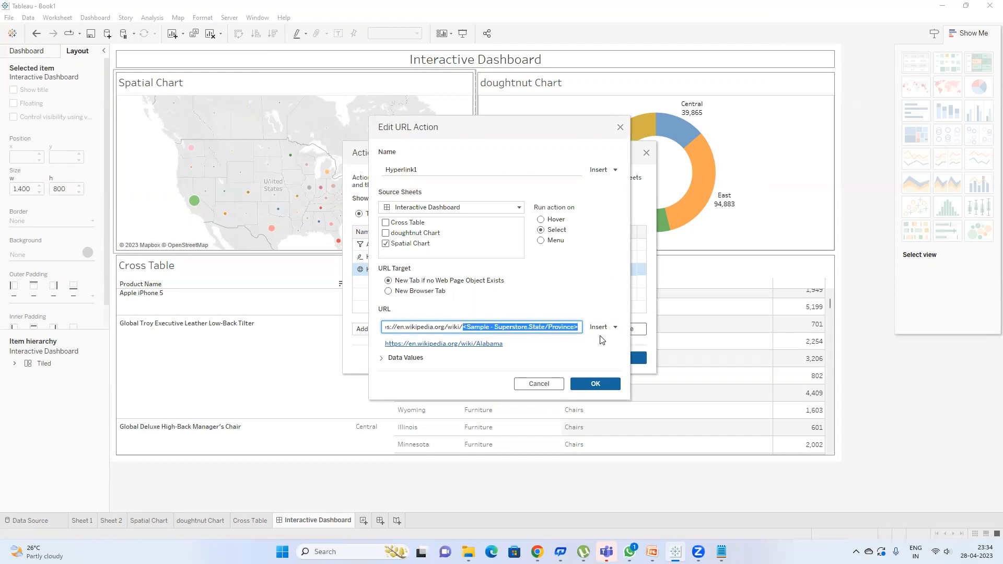
key(BackSpace)
click(609, 328)
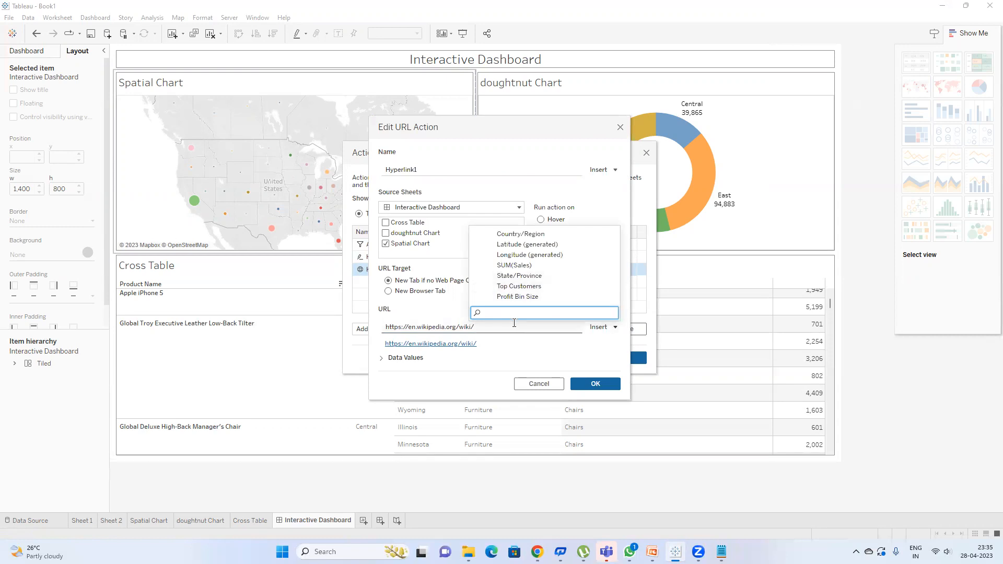
mouse_move(537, 552)
click(490, 490)
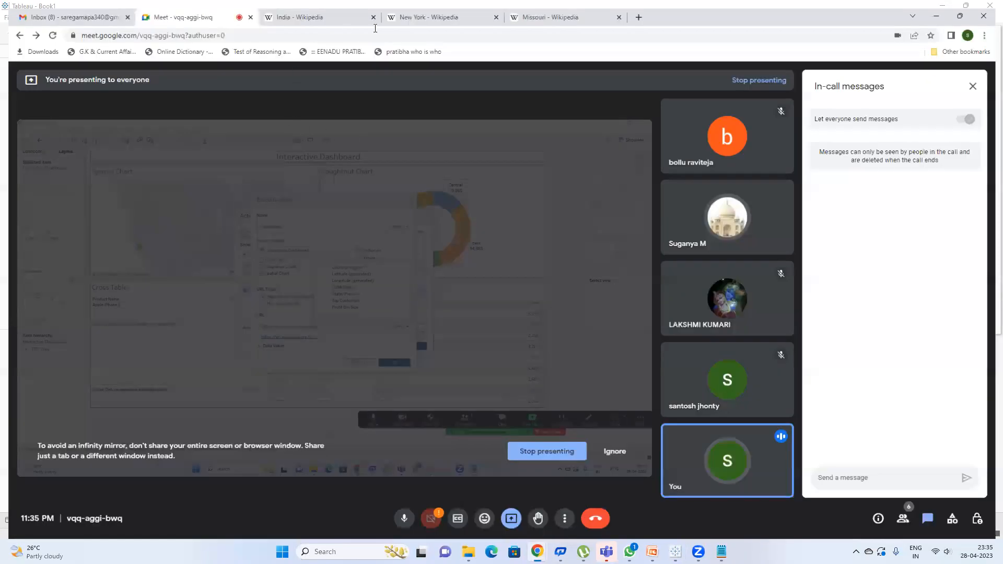
Step: Inspect the India Wikipedia address's base wiki/ part and article name, then return to Tableau
click(313, 8)
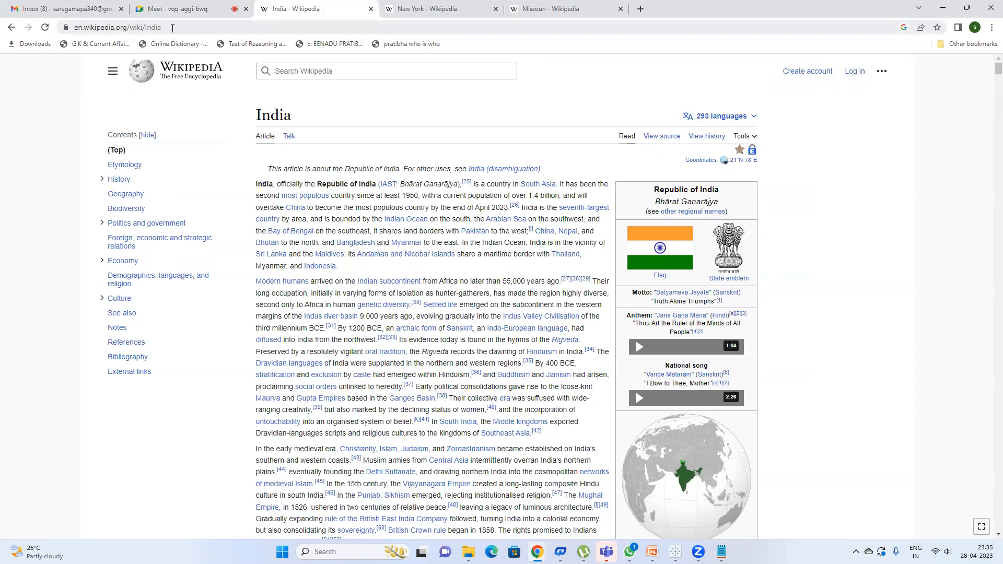
click(172, 29)
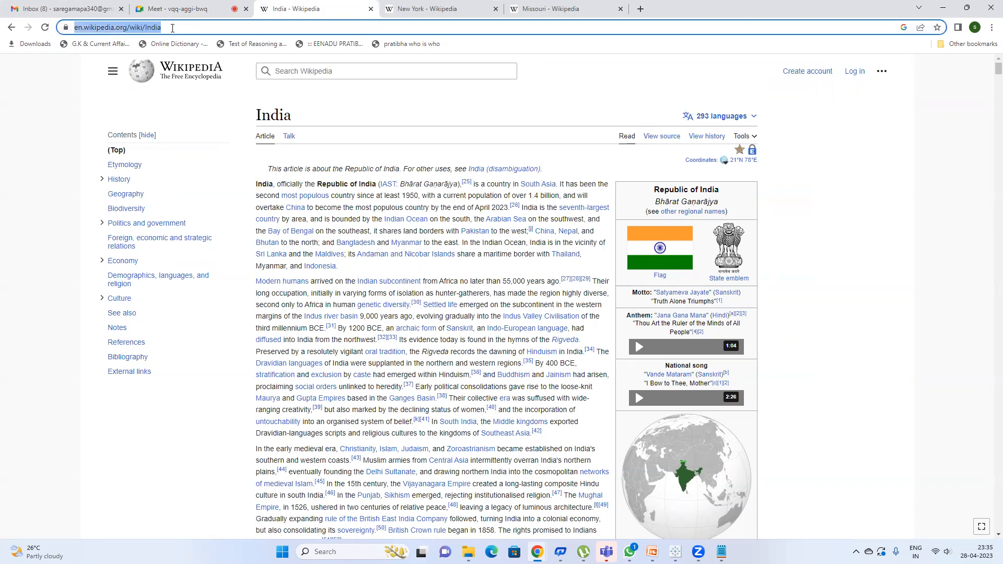
click(145, 28)
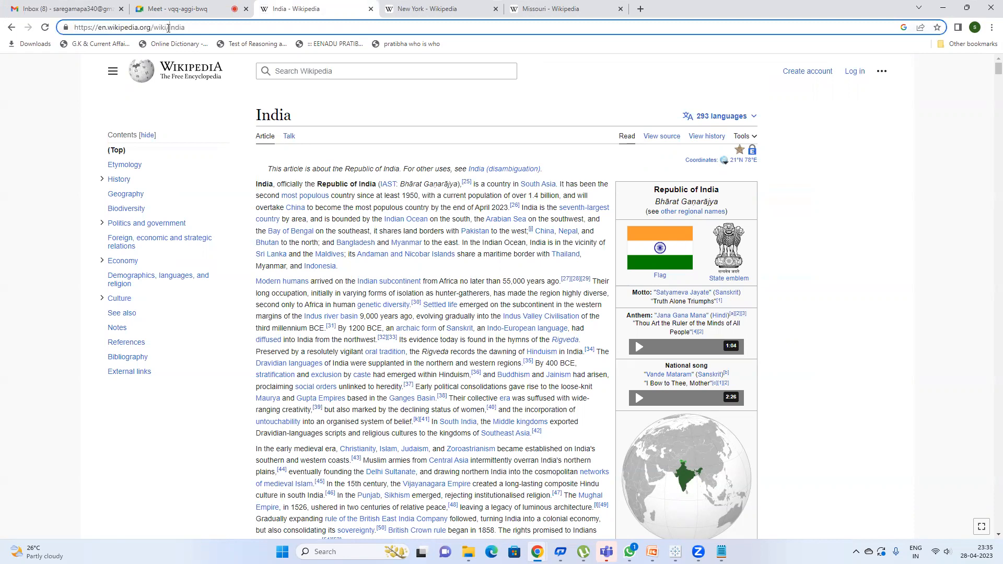
drag(168, 27, 73, 27)
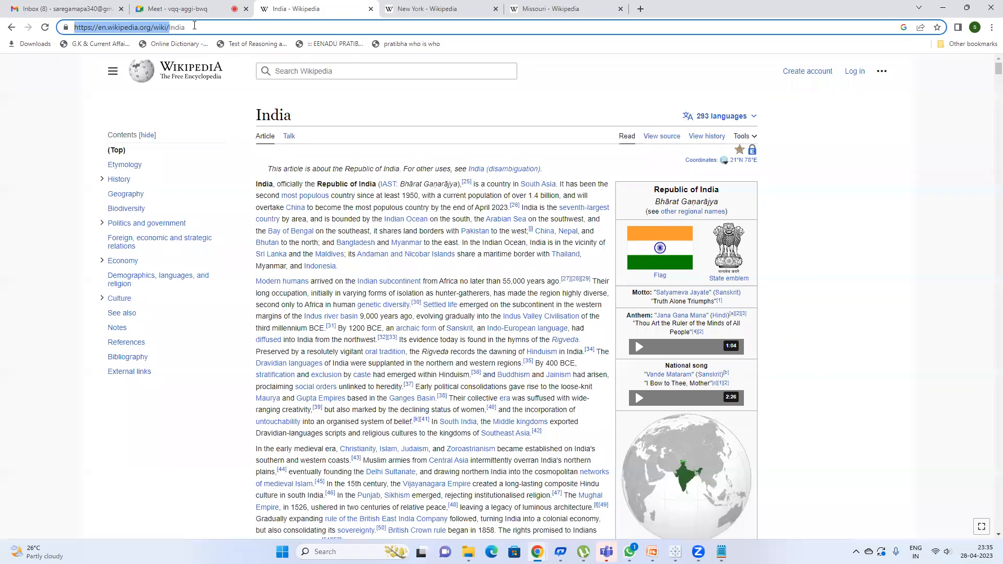
drag(186, 28, 169, 27)
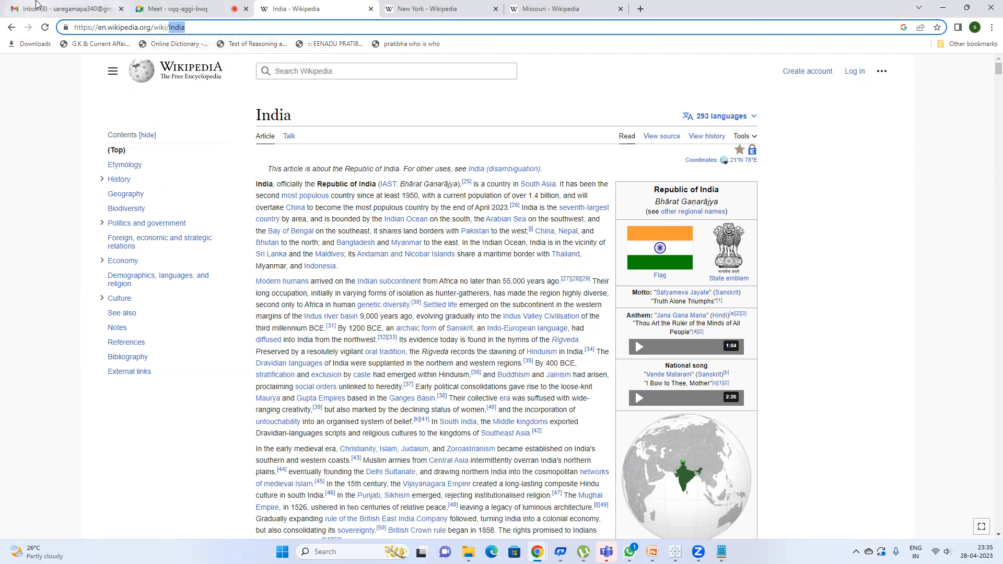
click(57, 1)
key(alt+Tab)
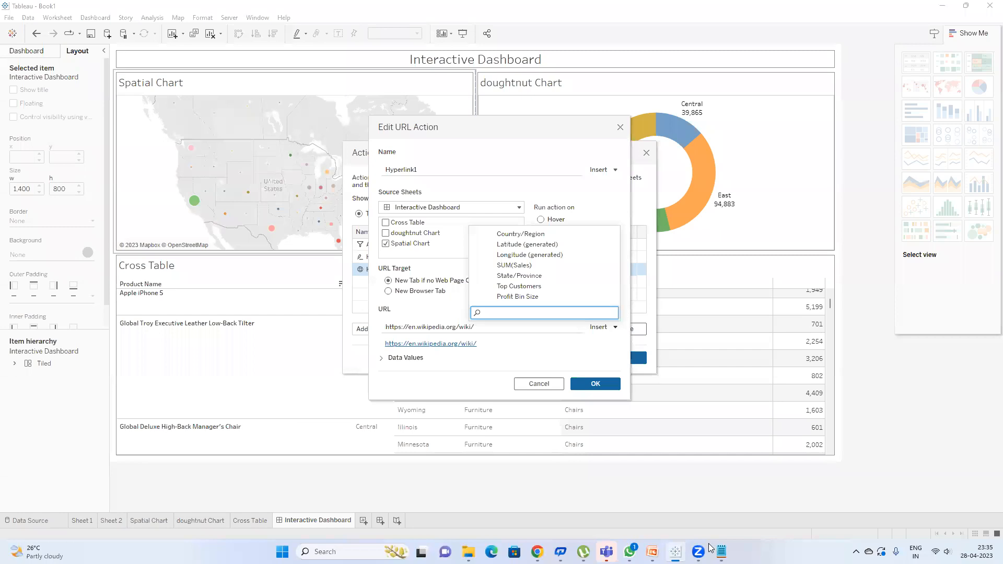
Step: Append the State/Province field to Hyperlink1's Wikipedia URL and save the action
mouse_move(700, 552)
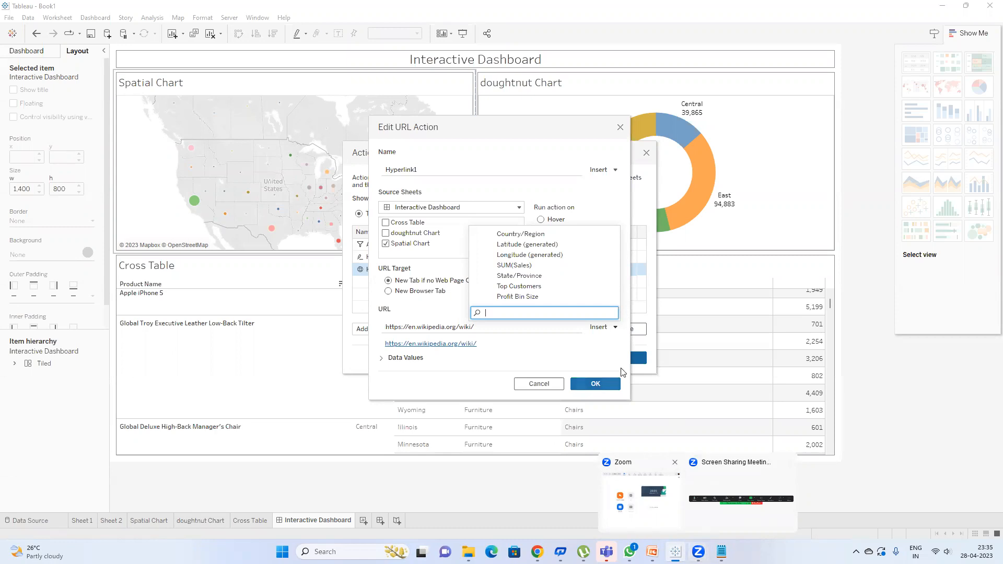
click(522, 346)
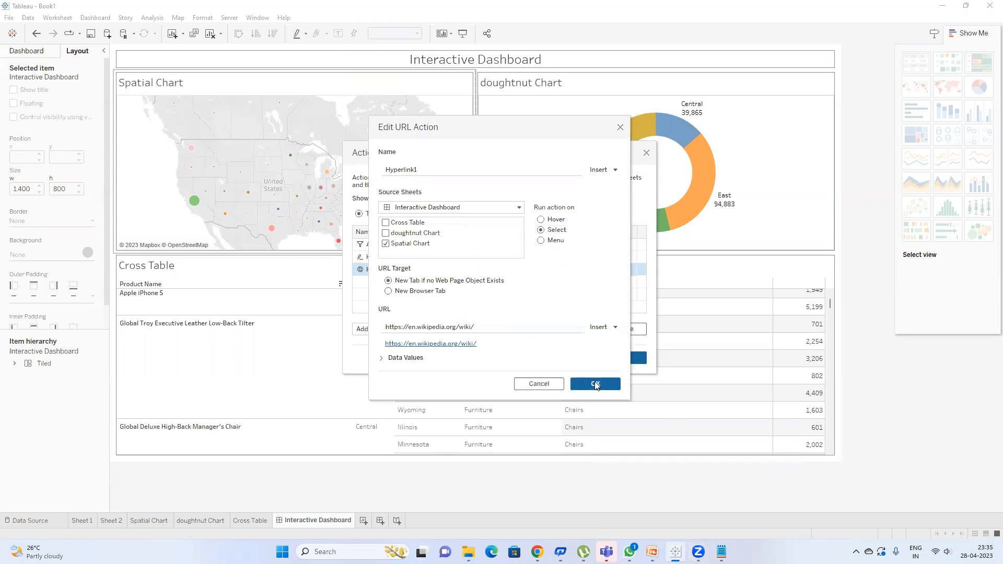
click(611, 328)
text(state)
click(546, 297)
click(595, 383)
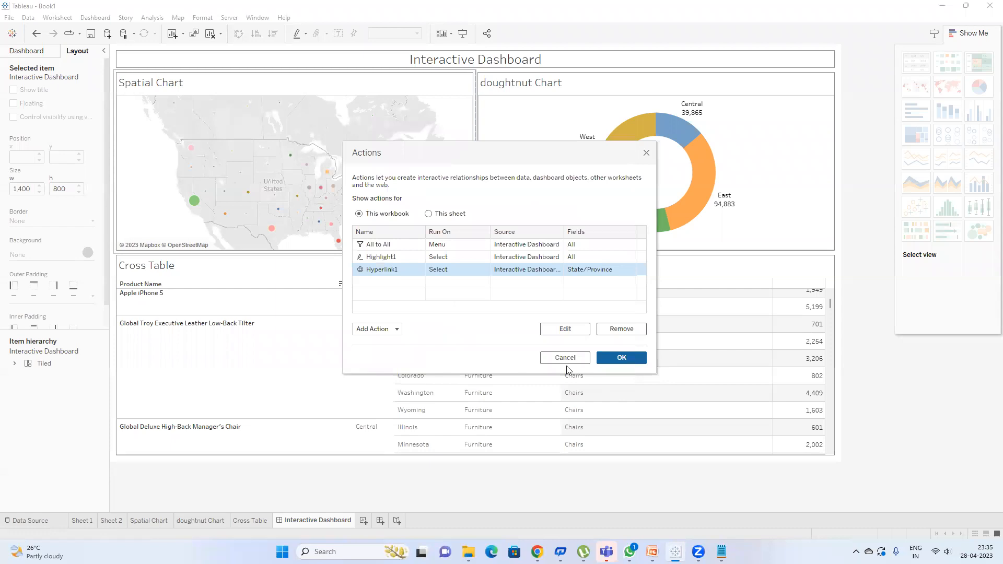
click(607, 358)
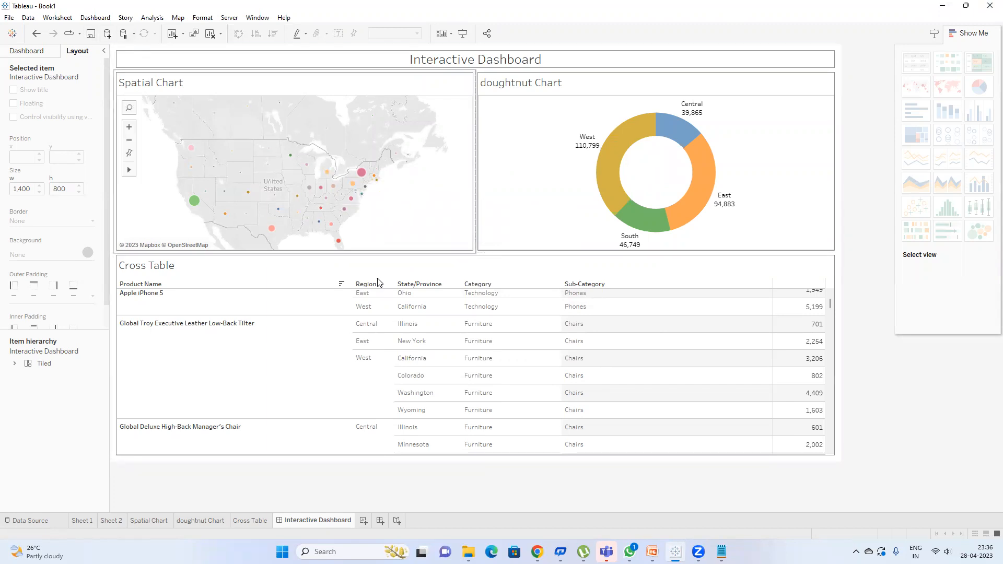
Step: Select New York on the map to open its Wikipedia article, then return to Tableau
mouse_move(652, 552)
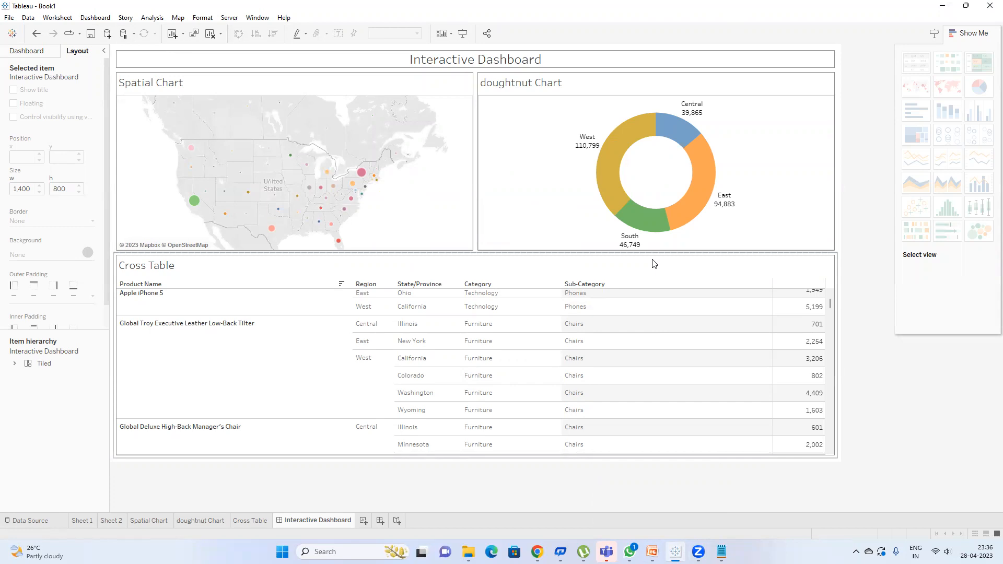
mouse_move(338, 186)
click(361, 173)
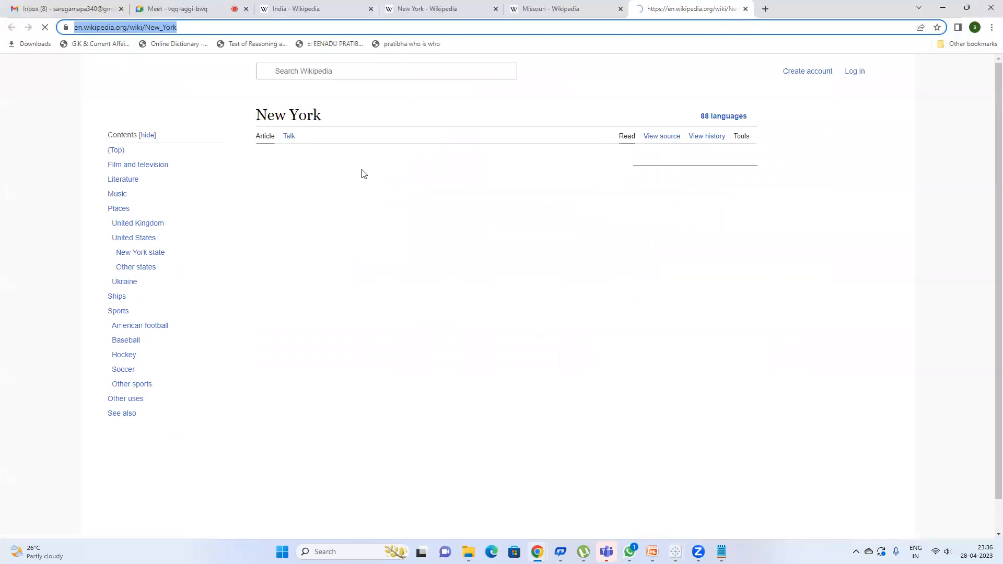
key(alt+Tab)
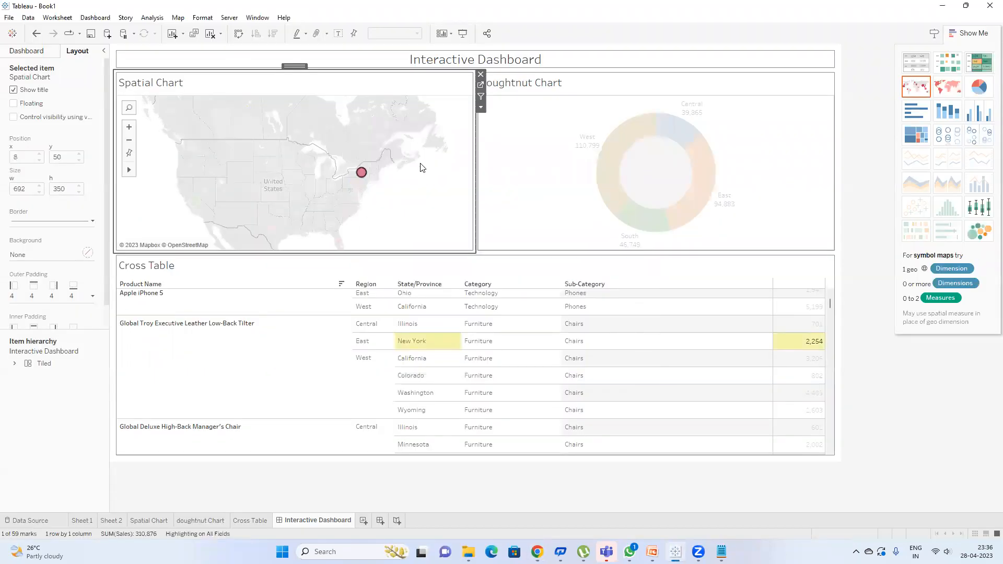
click(105, 18)
Step: Delete the Highlight1 and Hyperlink1 actions, keeping only the All to All filter action
click(136, 165)
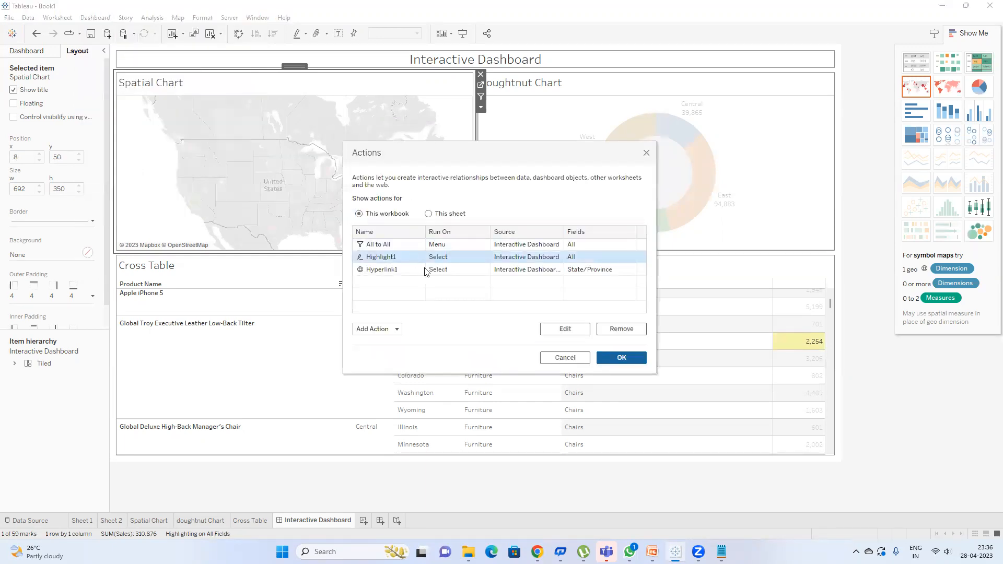
click(611, 329)
click(441, 258)
click(606, 331)
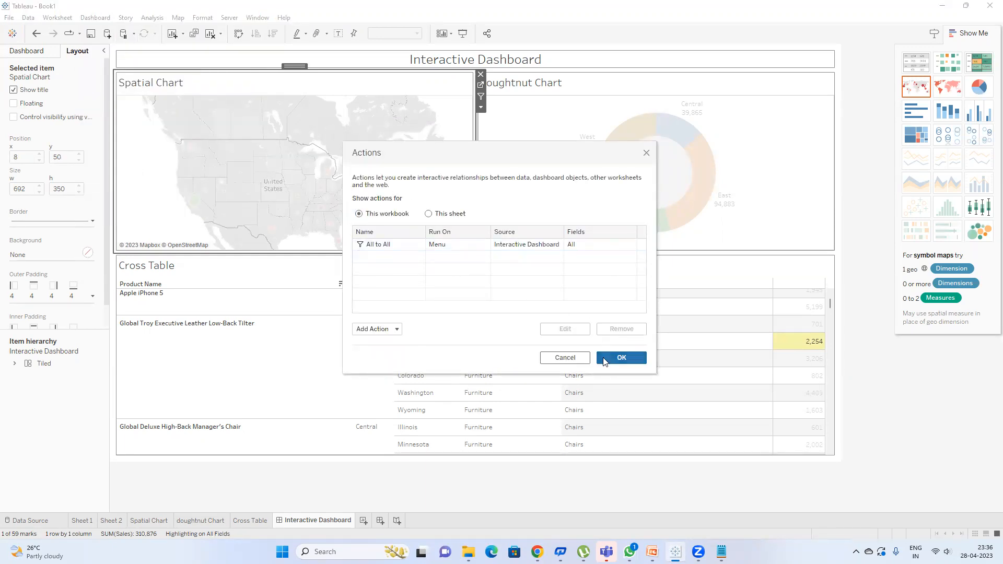
click(607, 358)
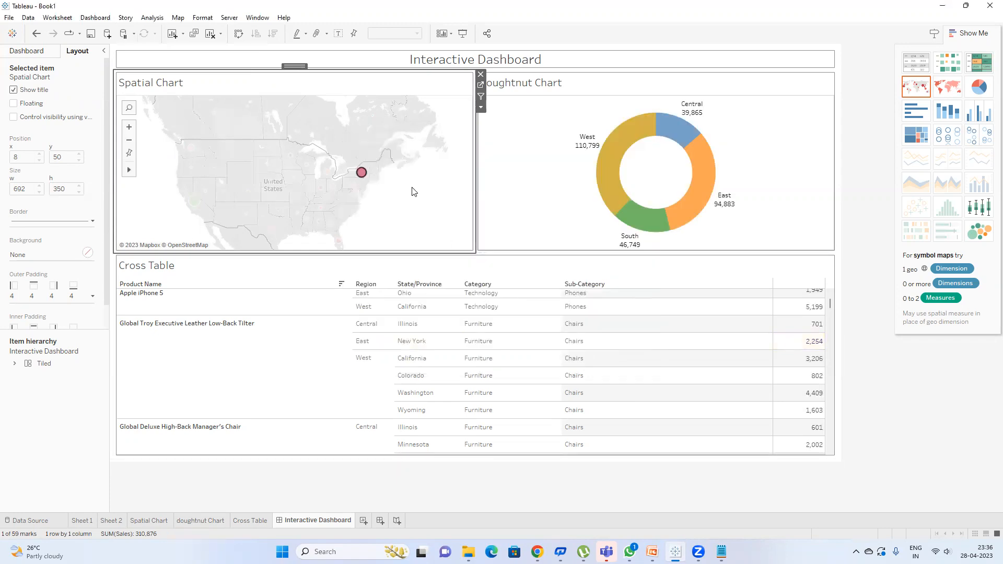
Step: Select New York on the map, filtering the doughnut to East 74,039 and the table to New York
click(361, 176)
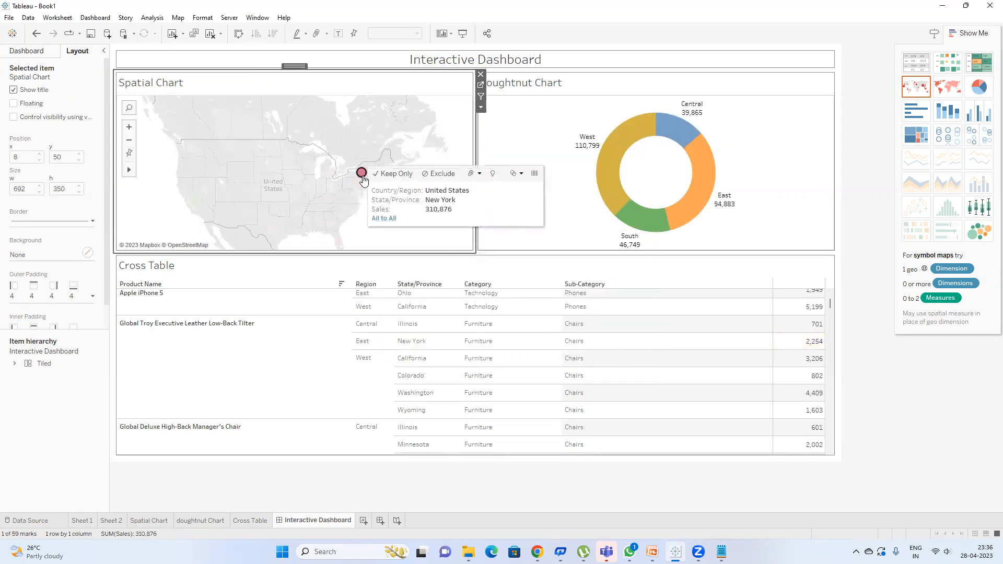
click(384, 219)
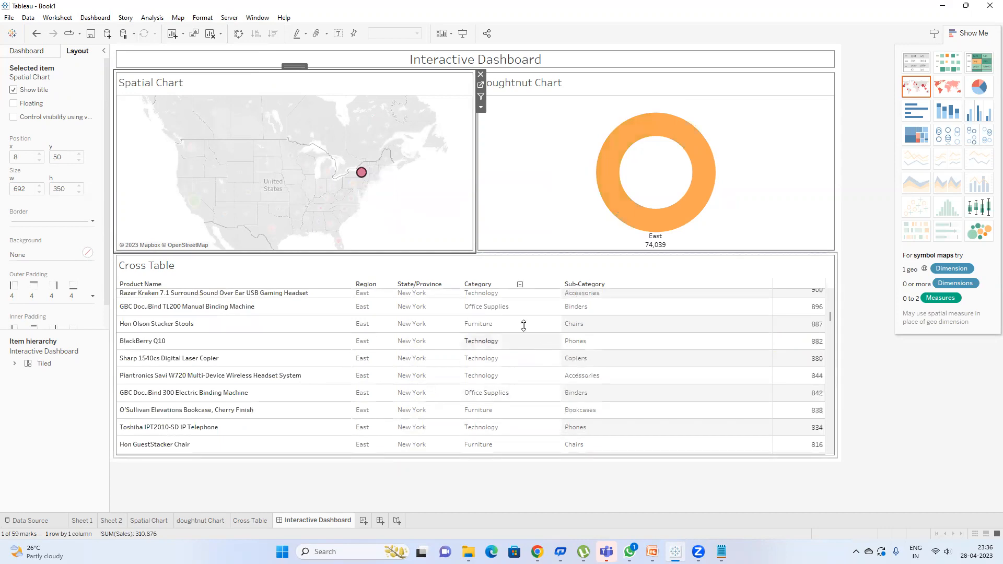
mouse_move(360, 174)
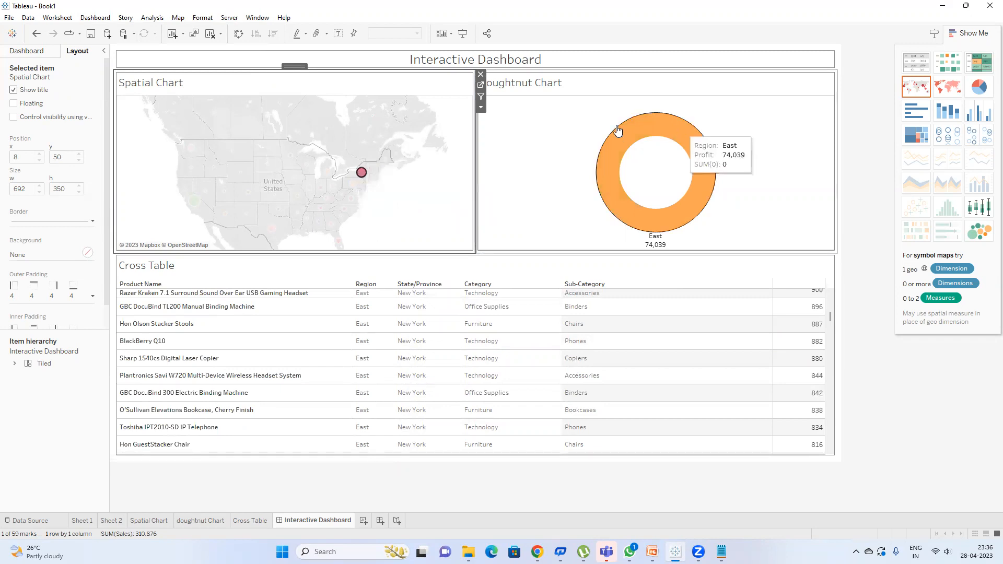
click(481, 107)
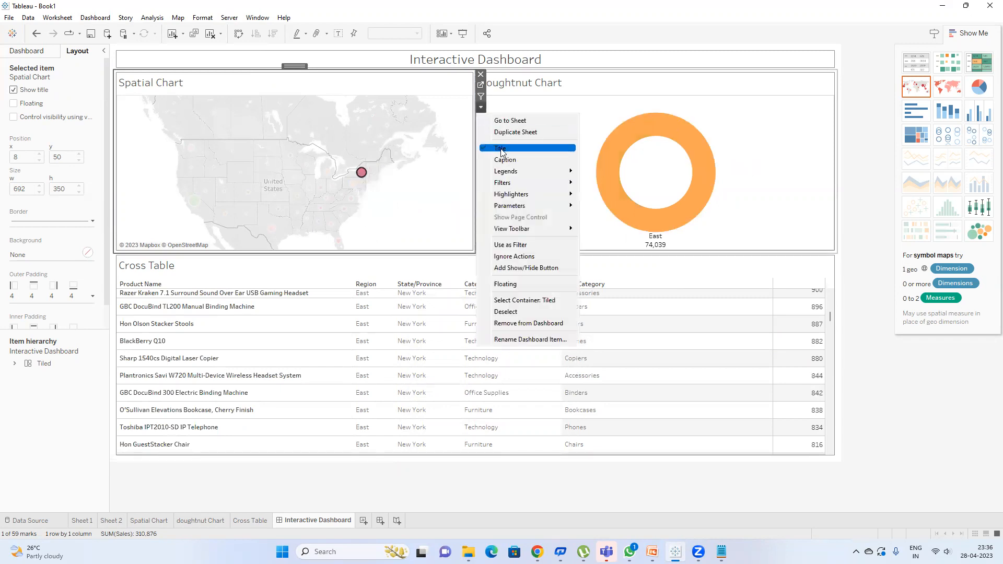
Step: Add a State/Province quick filter for the Spatial Chart and clear the New York map selection
mouse_move(534, 186)
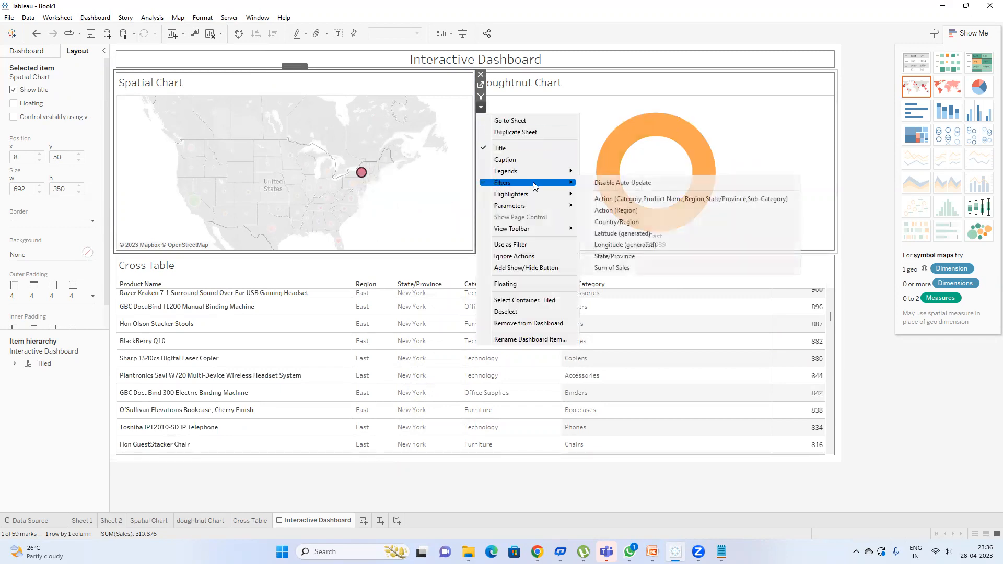
click(620, 261)
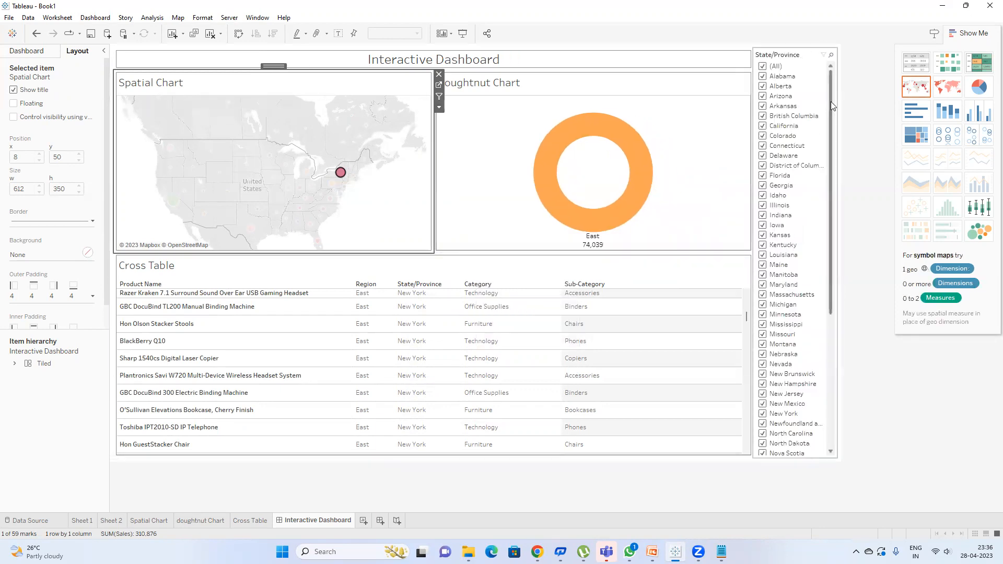
drag(831, 101, 820, 314)
scroll(823, 289, up, 8)
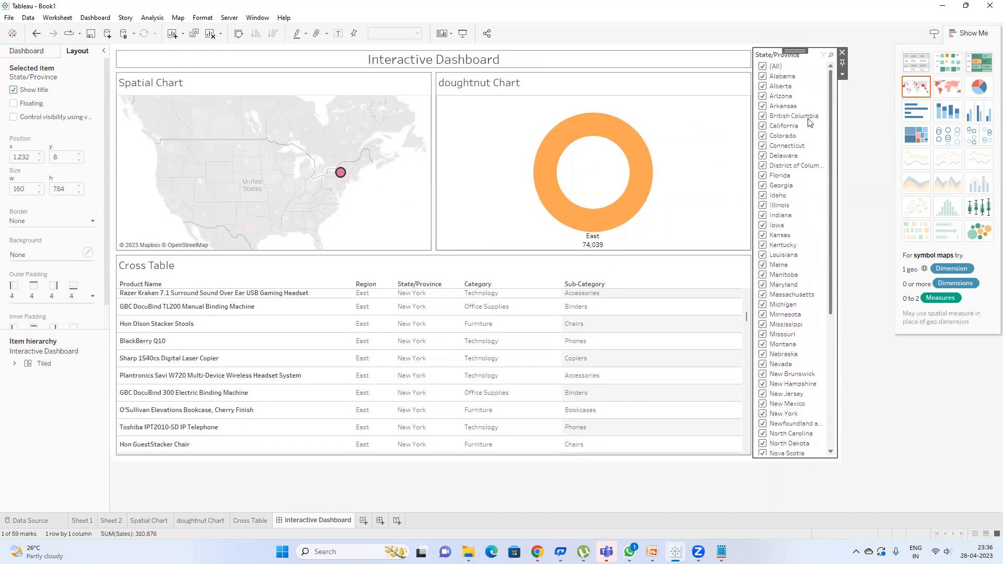
click(383, 219)
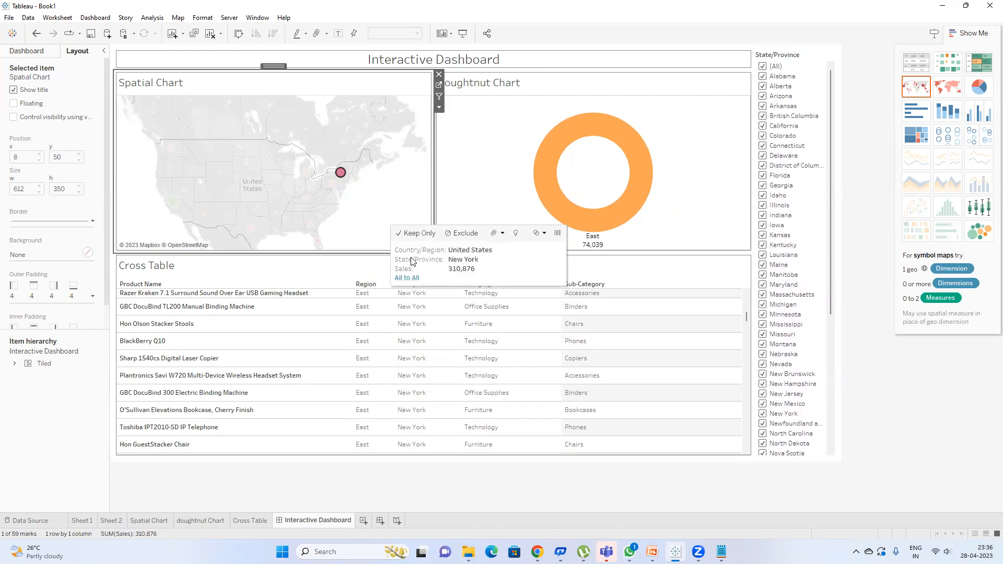
click(400, 210)
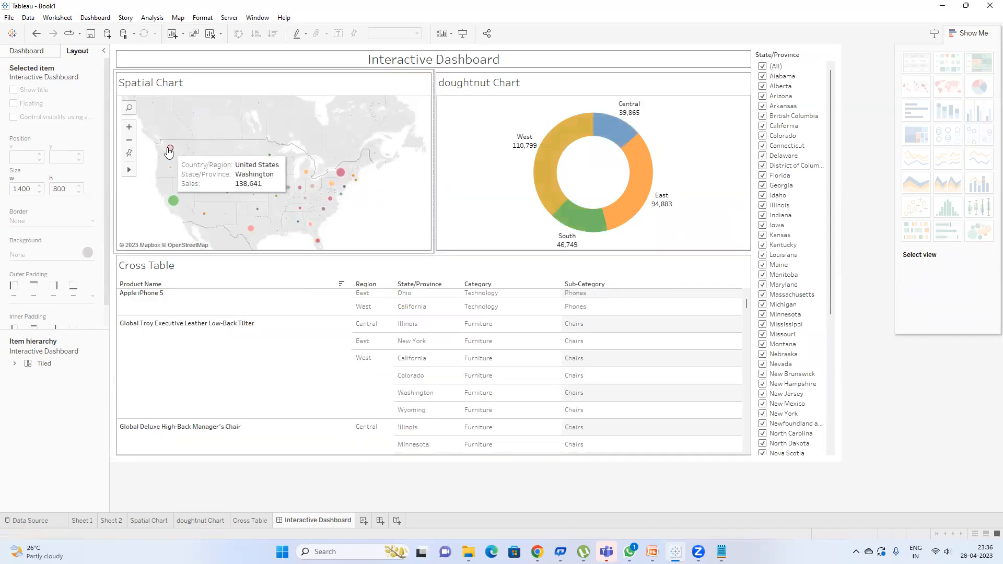
mouse_move(228, 195)
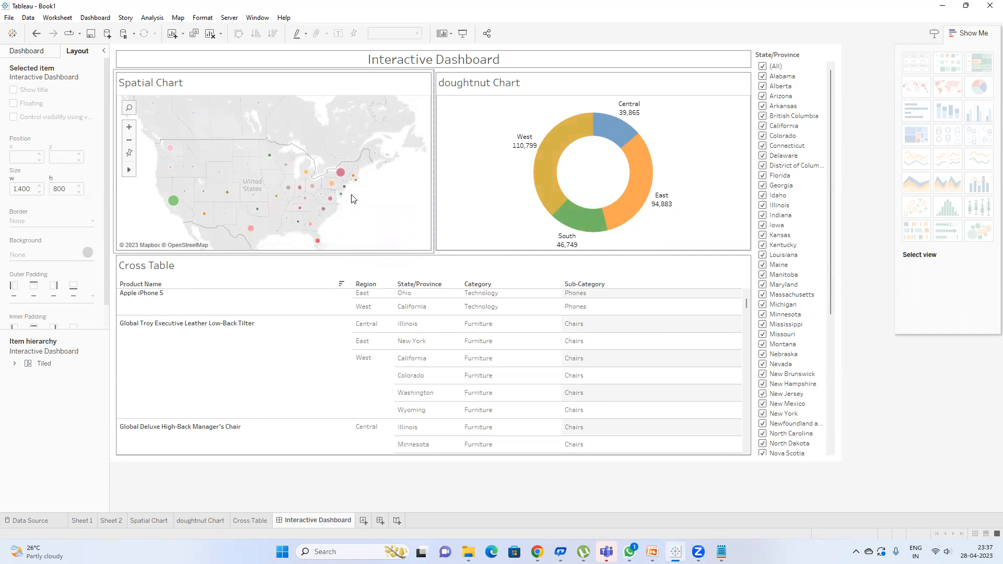
mouse_move(355, 179)
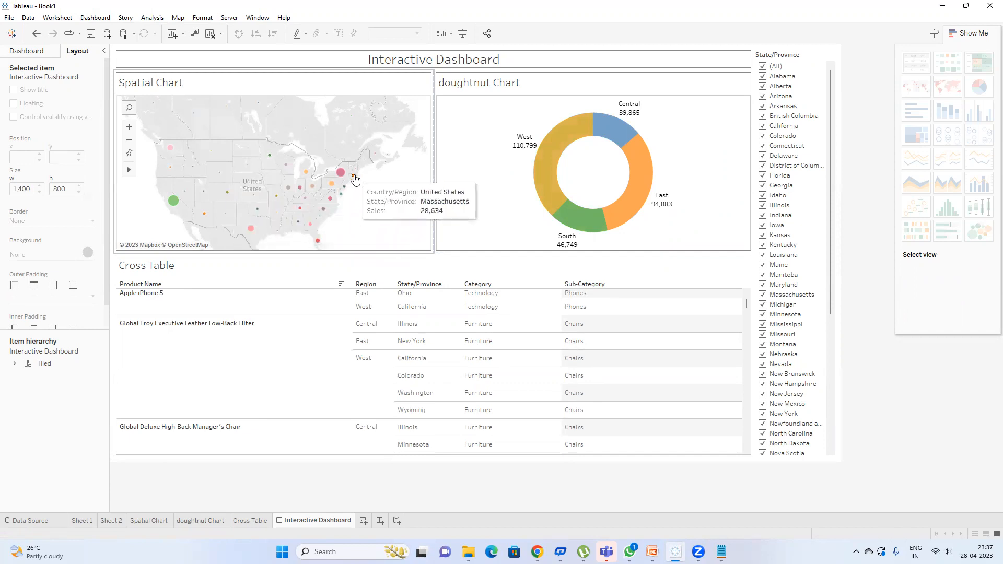
click(354, 178)
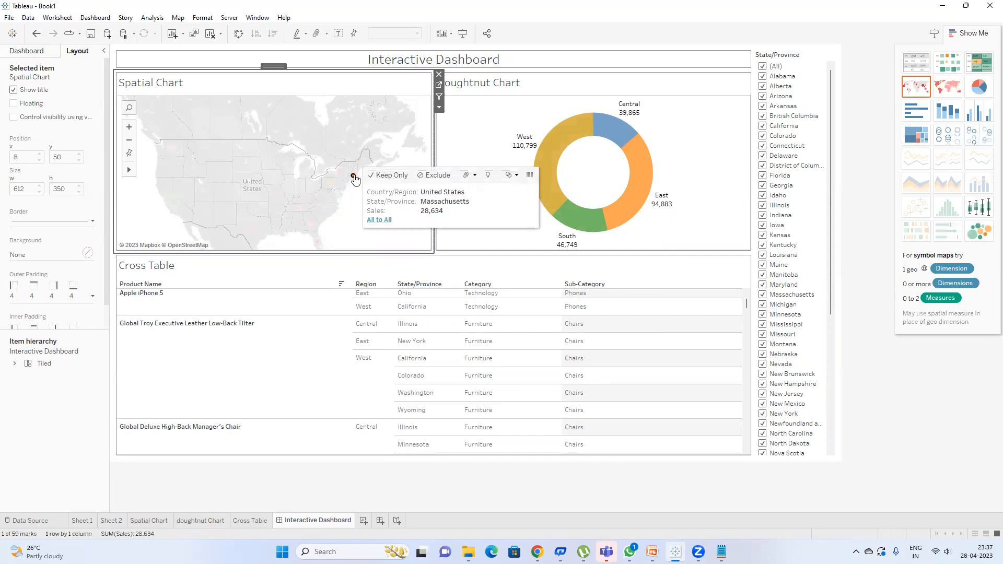
click(379, 220)
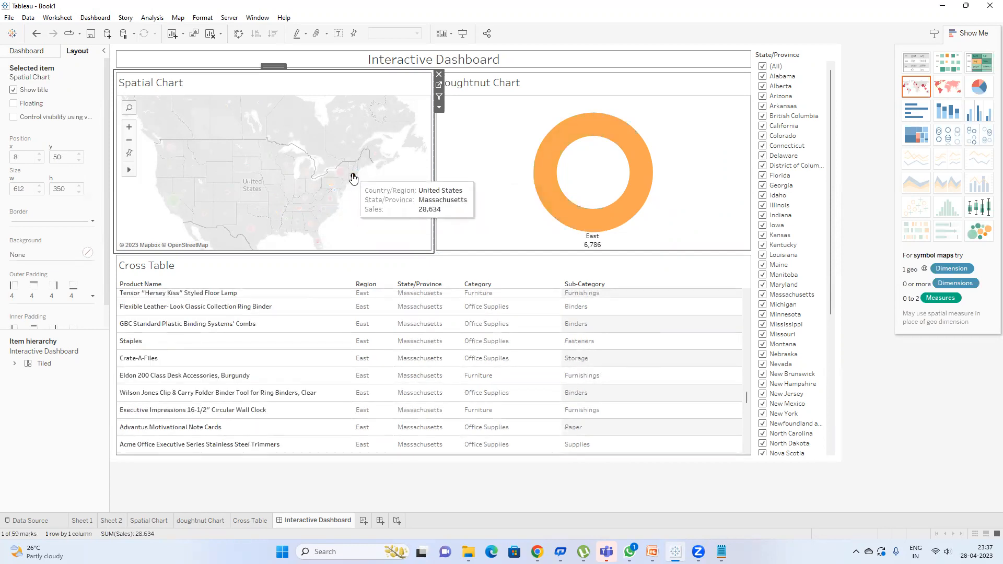
click(335, 223)
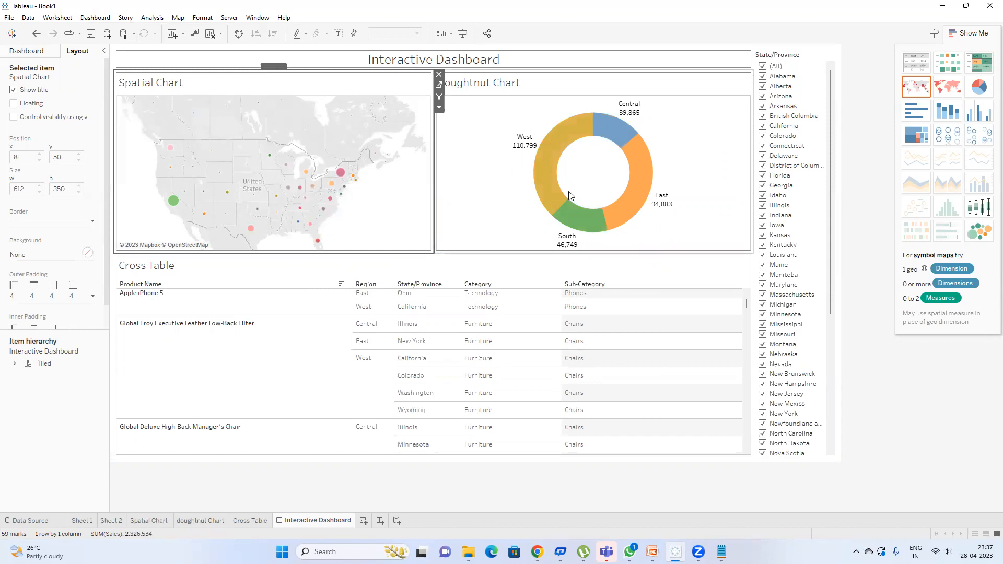
click(813, 69)
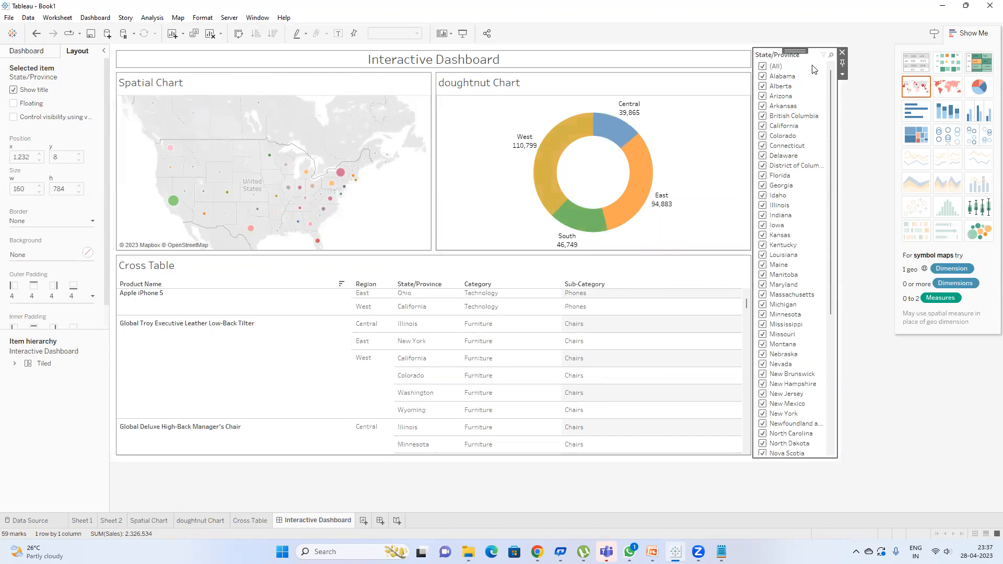
click(763, 67)
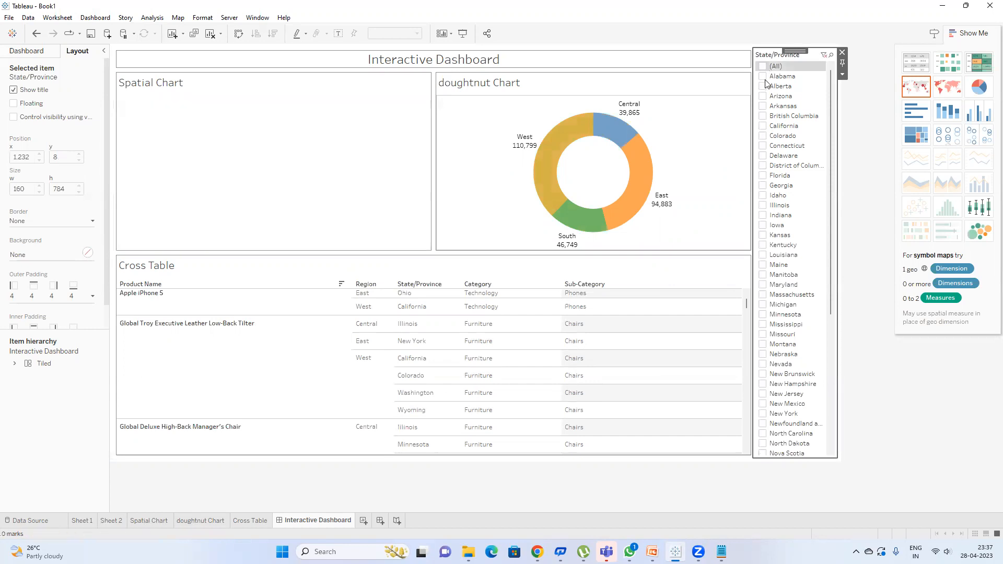
click(763, 76)
mouse_move(261, 182)
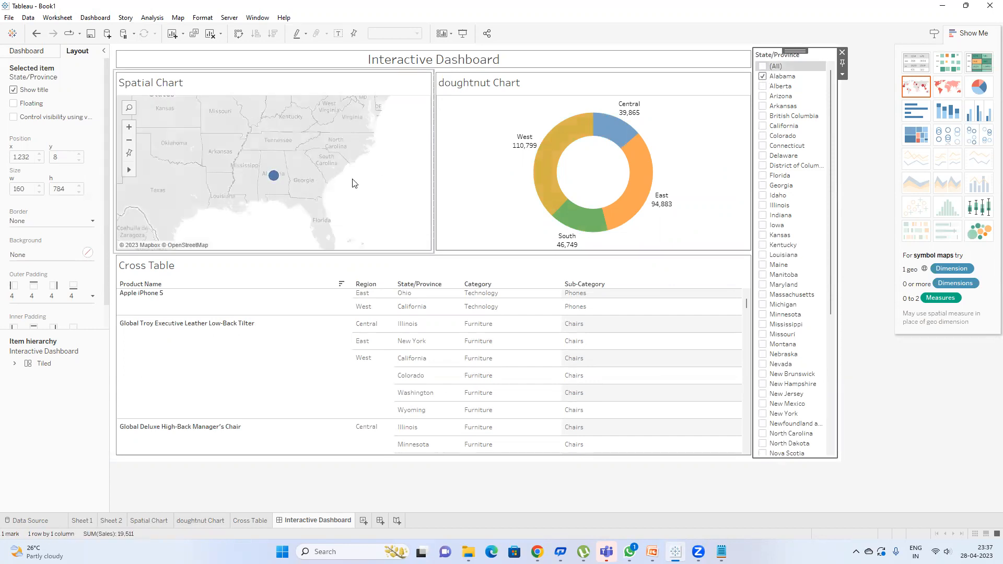
click(762, 87)
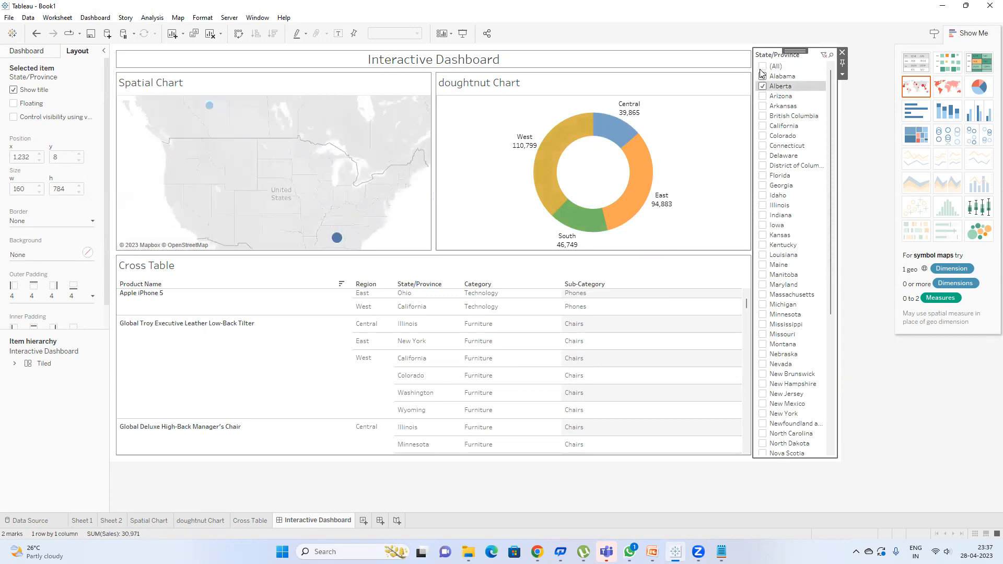
click(766, 67)
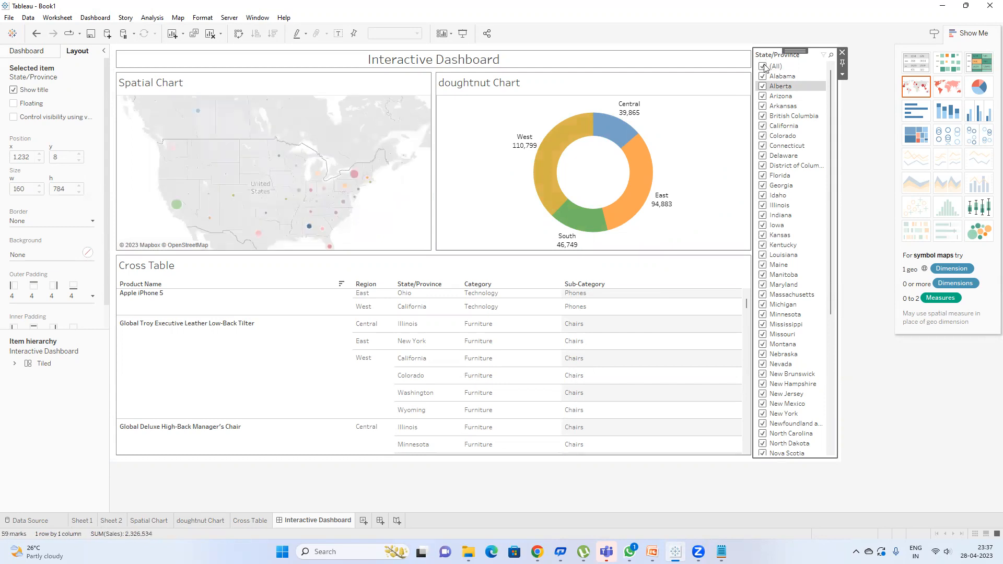
mouse_move(336, 203)
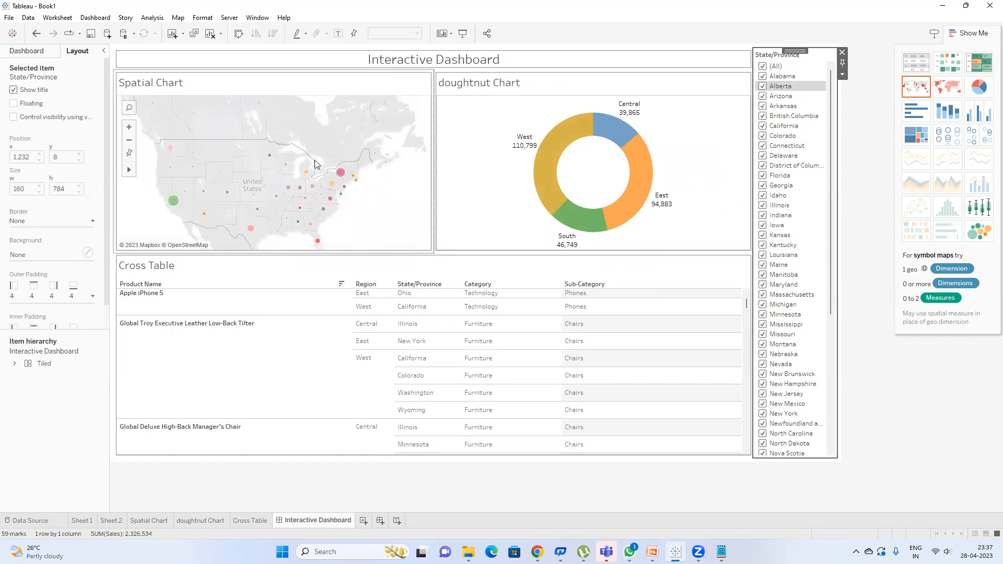
mouse_move(312, 188)
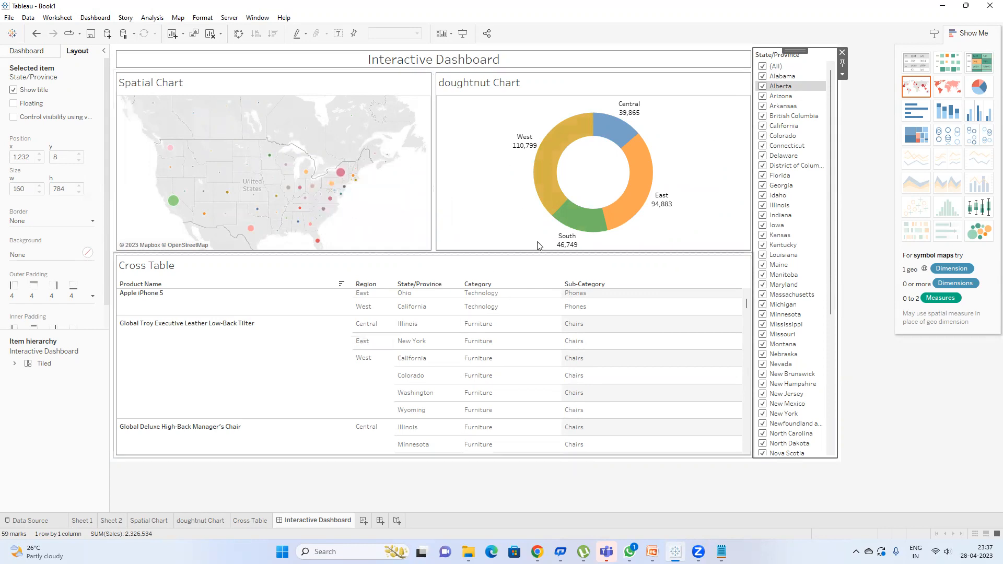
Step: Remove the State/Province filter card and review the available Add Action types without changes
click(841, 52)
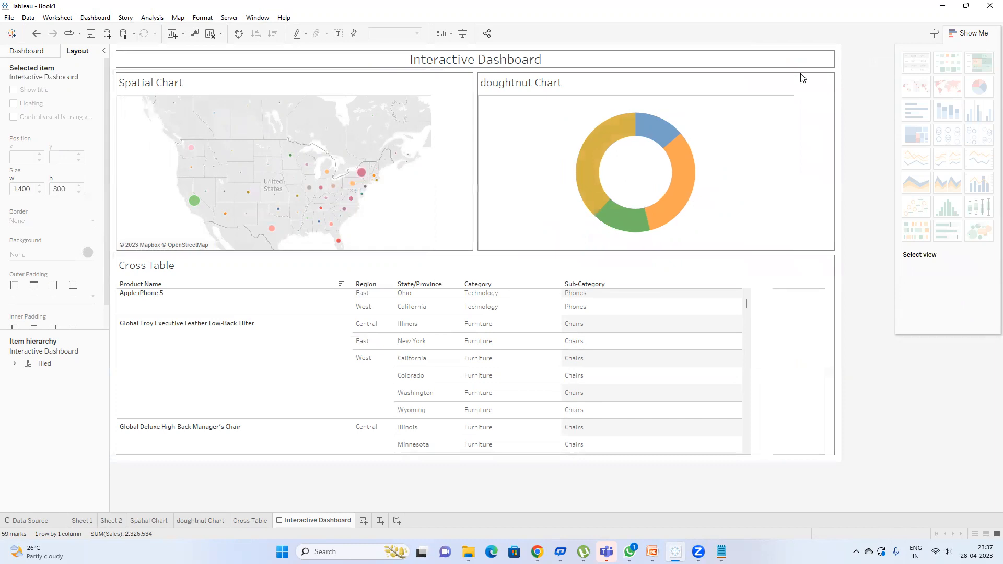
click(87, 20)
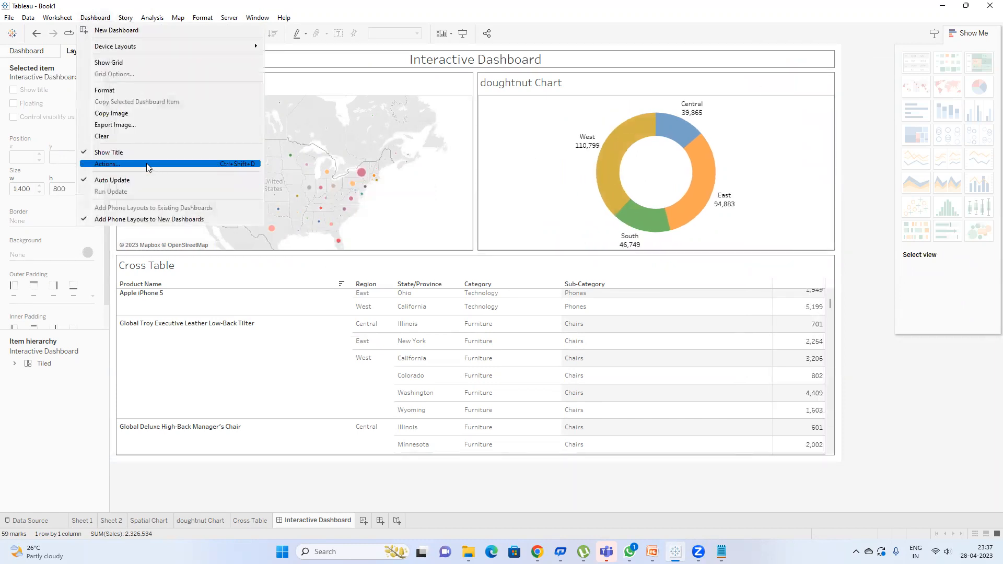
click(147, 163)
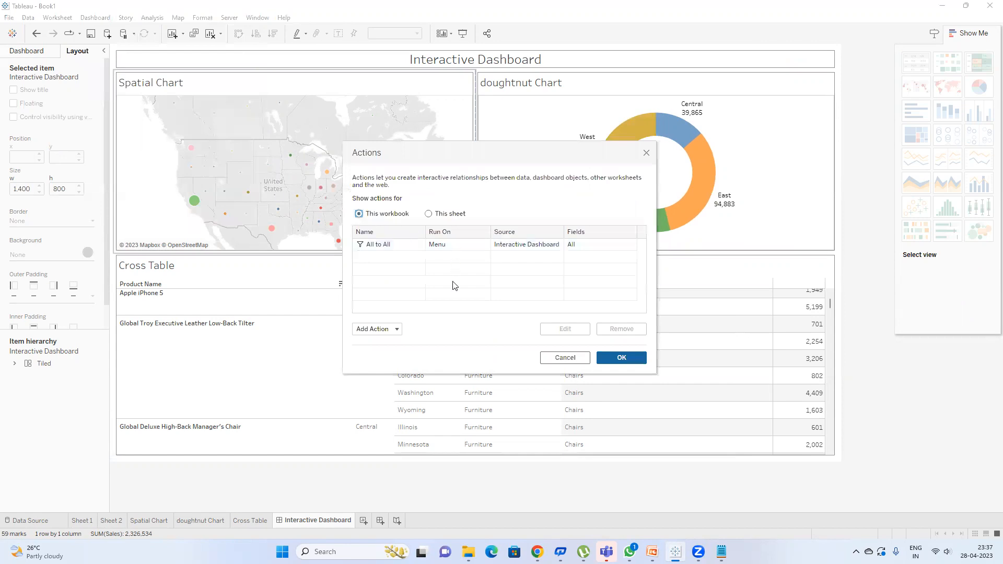
click(386, 330)
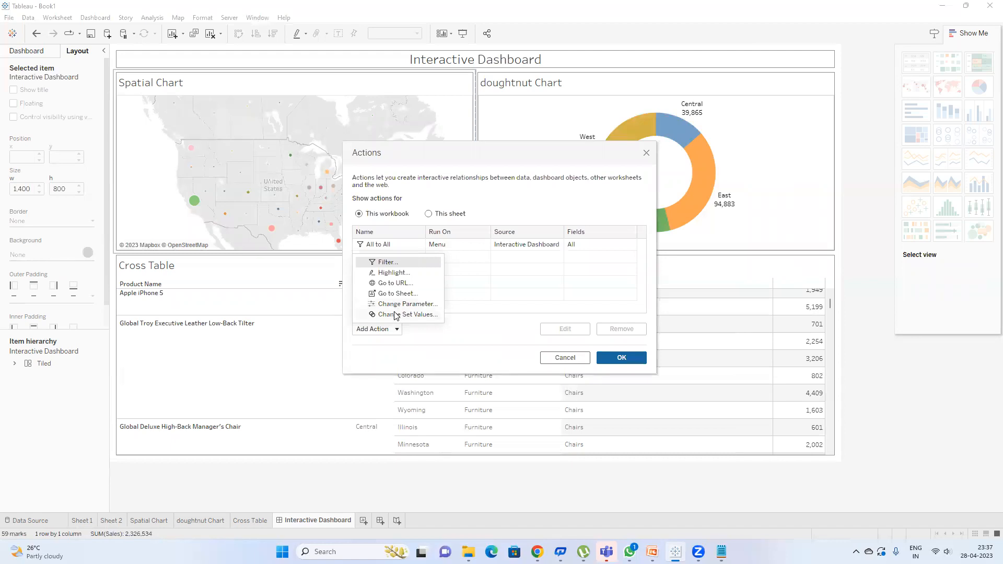
click(647, 152)
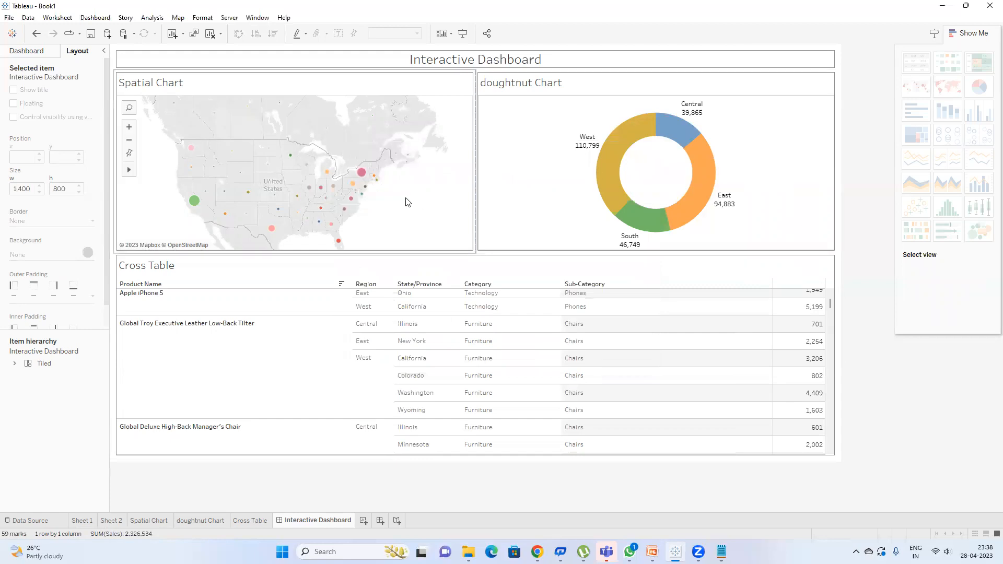
click(566, 174)
Step: From the doughnut Chart sheet, create a new parameter named Region Parameter
click(844, 87)
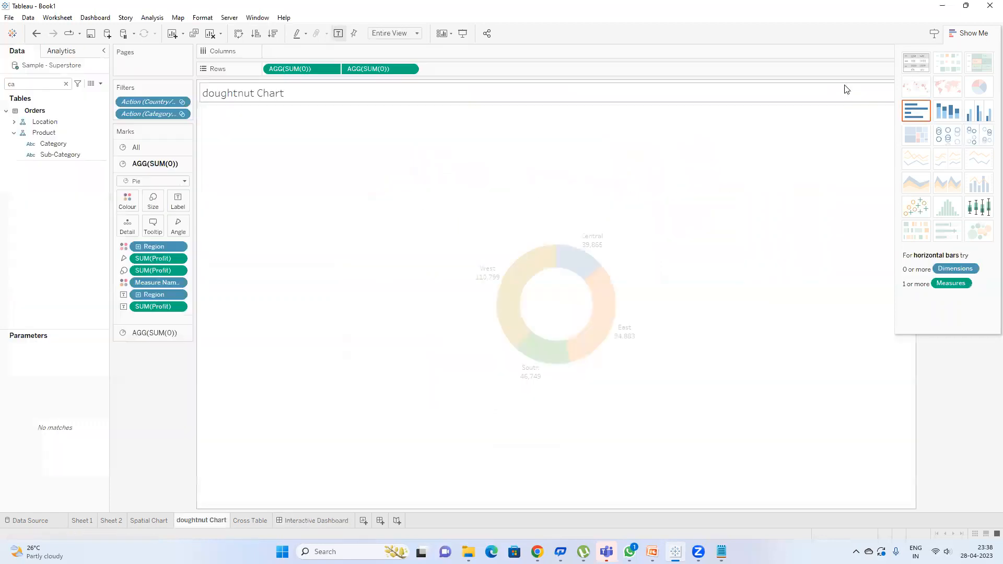
click(66, 83)
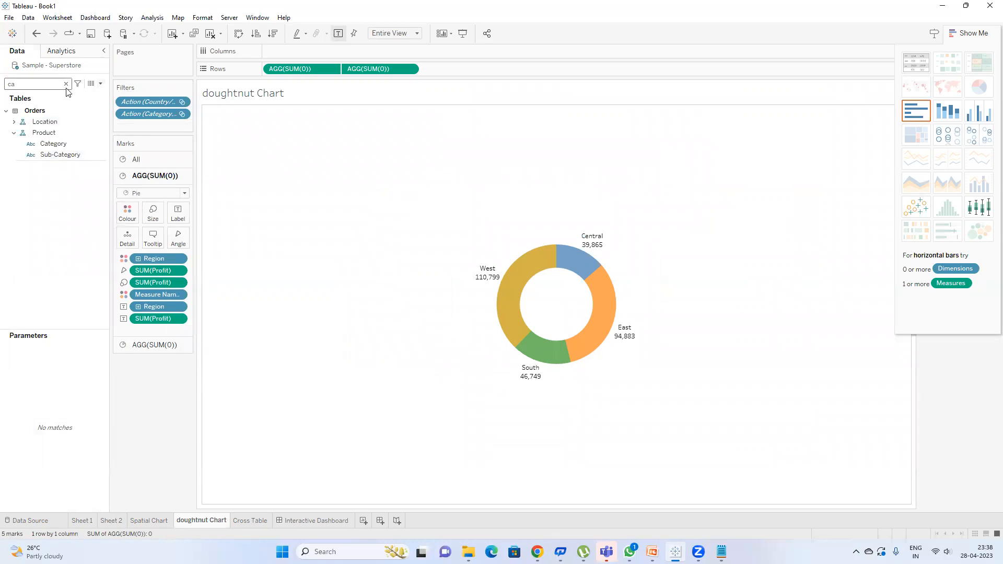
click(101, 85)
click(197, 171)
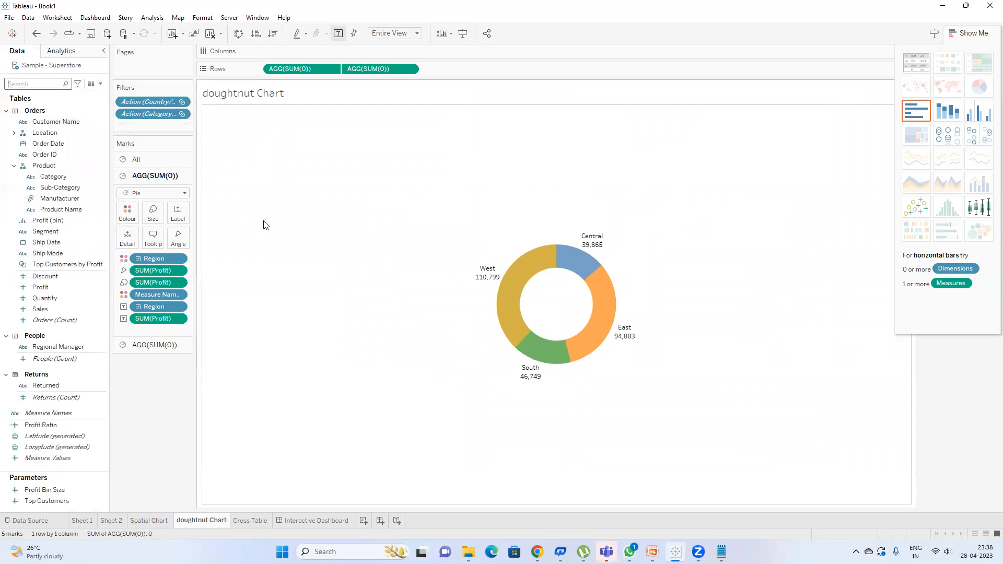
key(ctrl+a)
text(R)
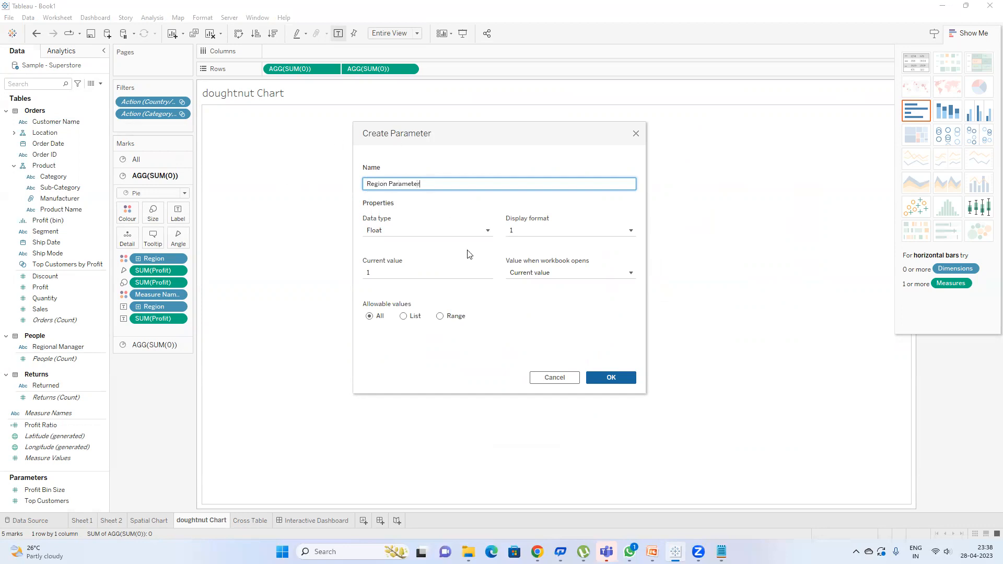
Step: Make it a String list parameter with values East, West and Central, and save it
click(425, 230)
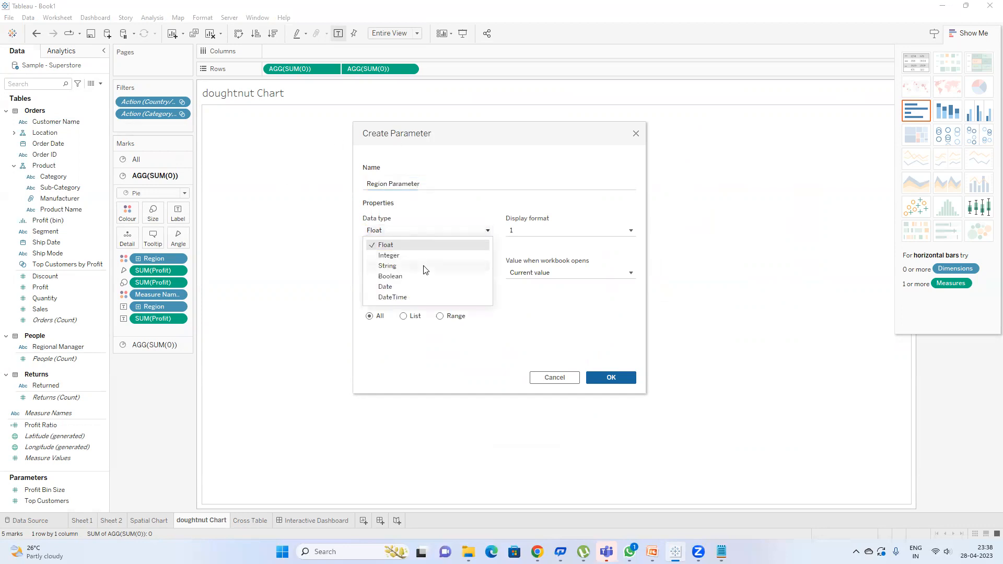
click(415, 267)
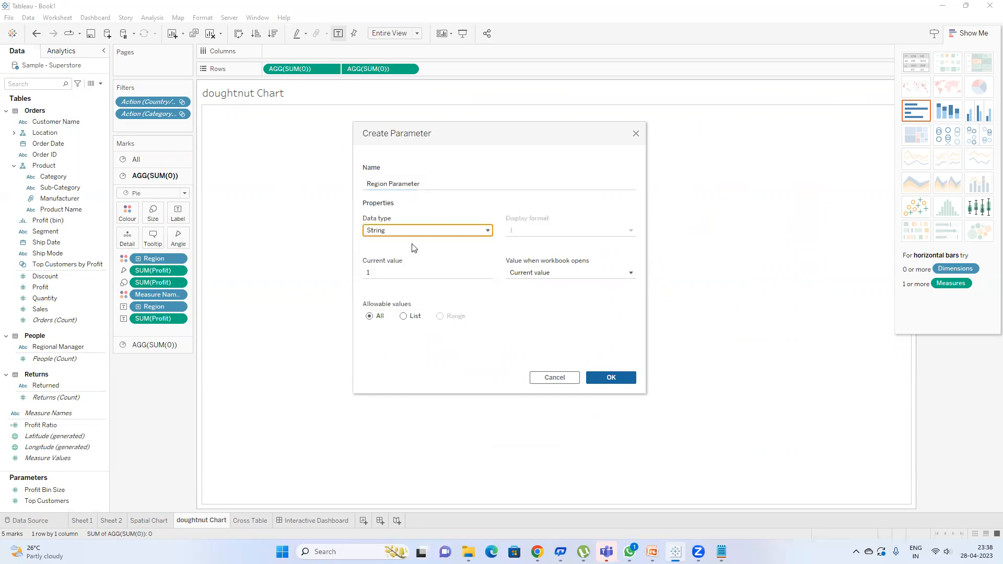
click(406, 317)
click(394, 350)
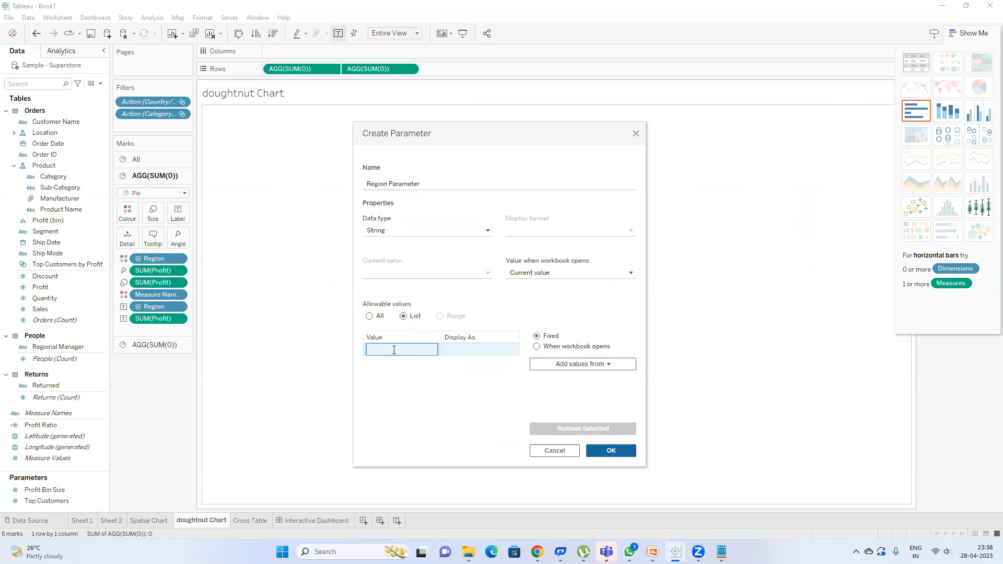
key(Return)
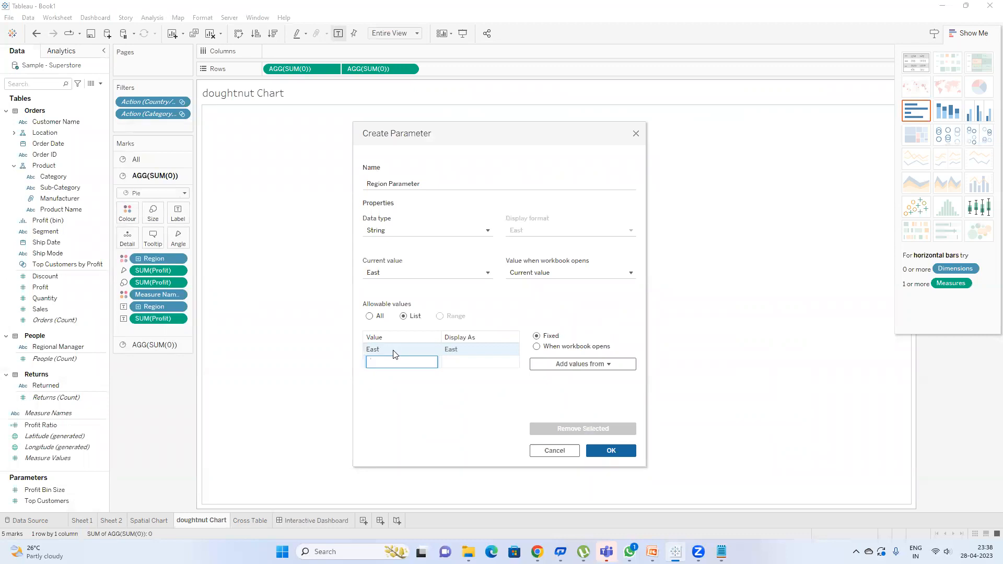
key(Return)
text(Ce)
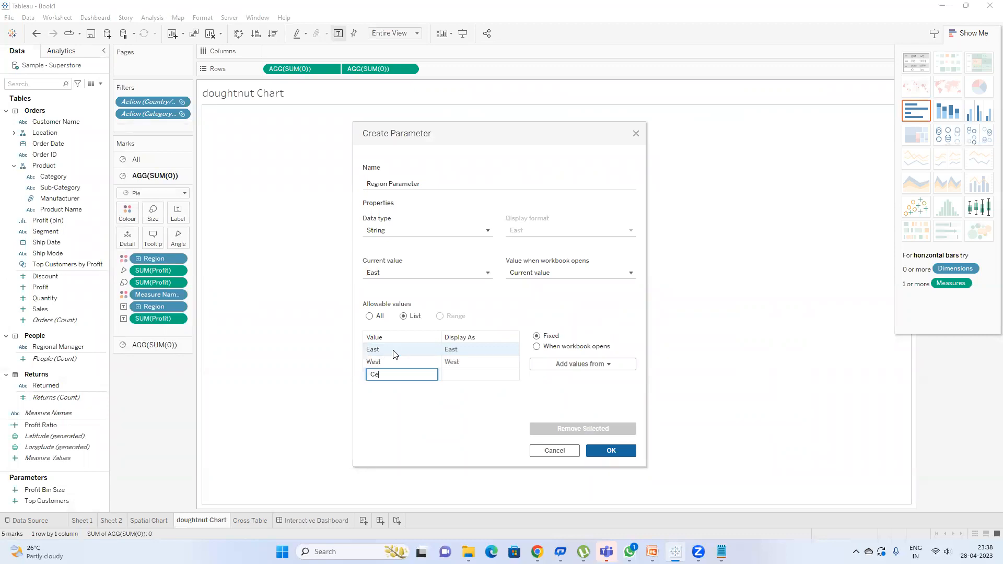
text(ntral)
key(Return)
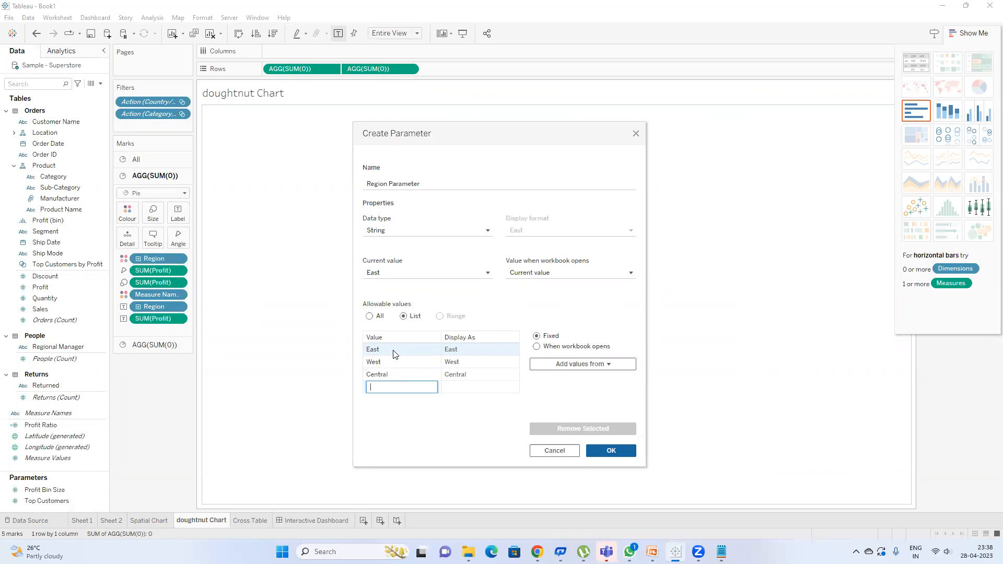
click(611, 451)
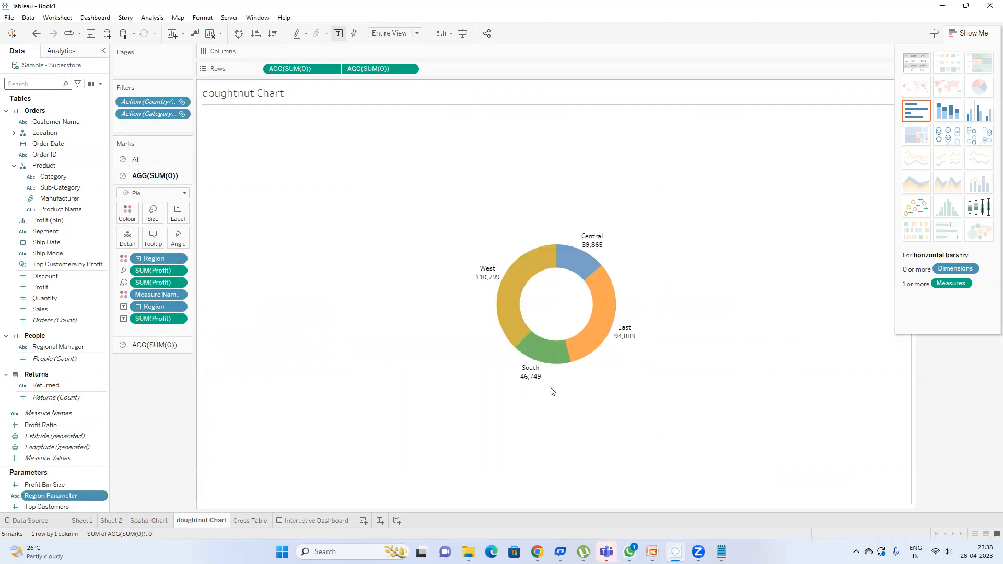
Step: Edit Region Parameter to add South as a fourth allowed value
right_click(62, 495)
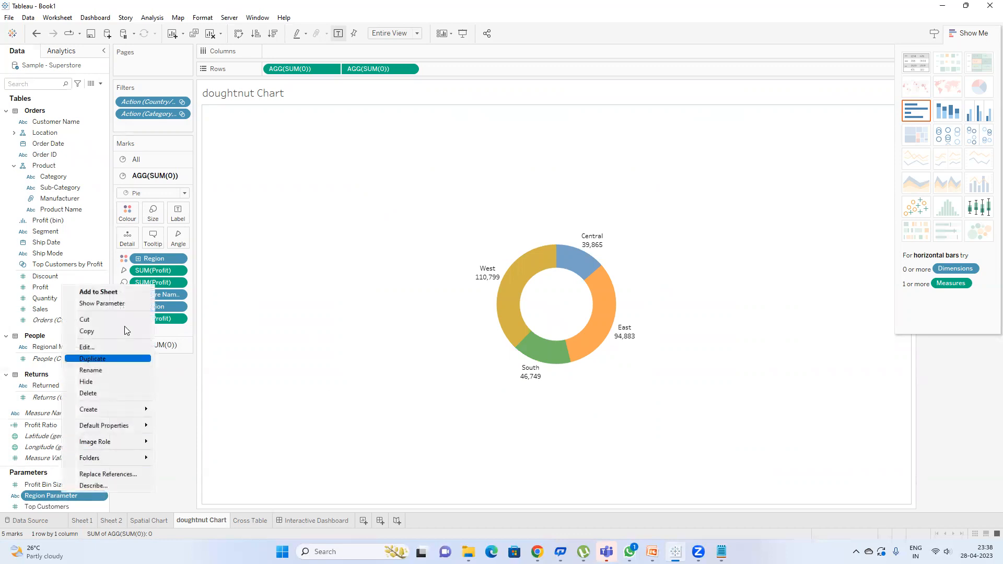
click(97, 347)
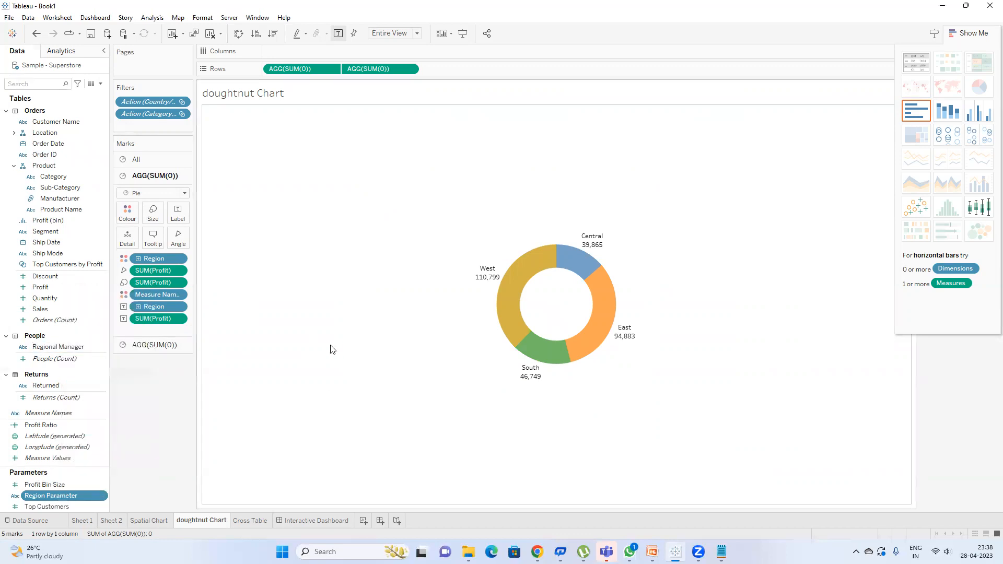
click(400, 351)
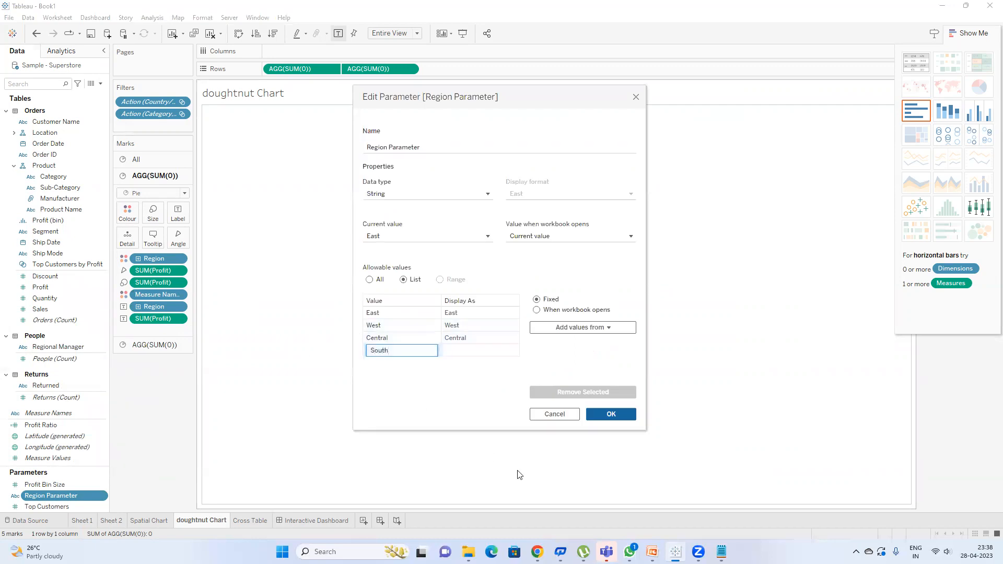
click(610, 415)
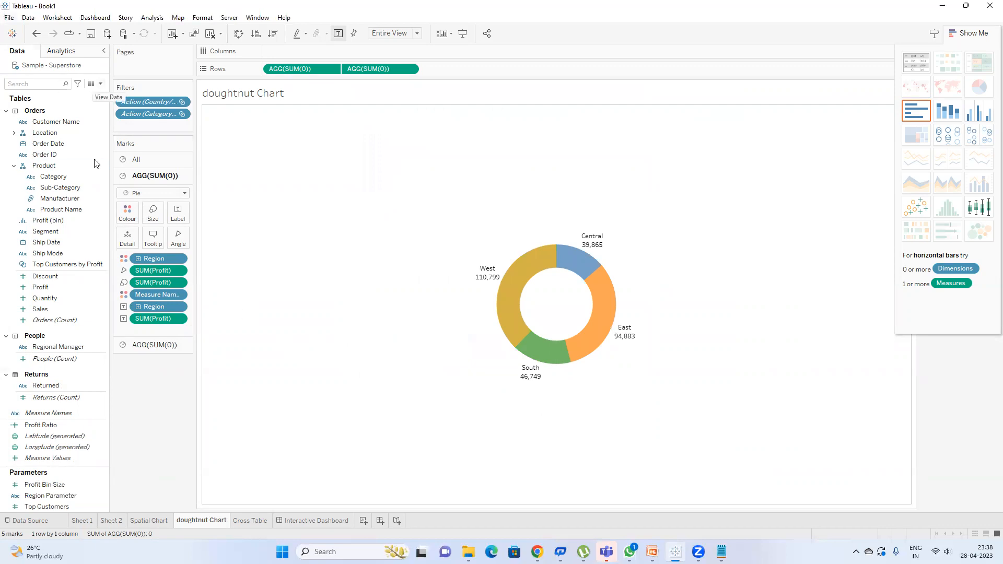
Step: Show the Region Parameter control, set it to West, and return to the Interactive Dashboard
click(65, 486)
click(62, 493)
right_click(62, 492)
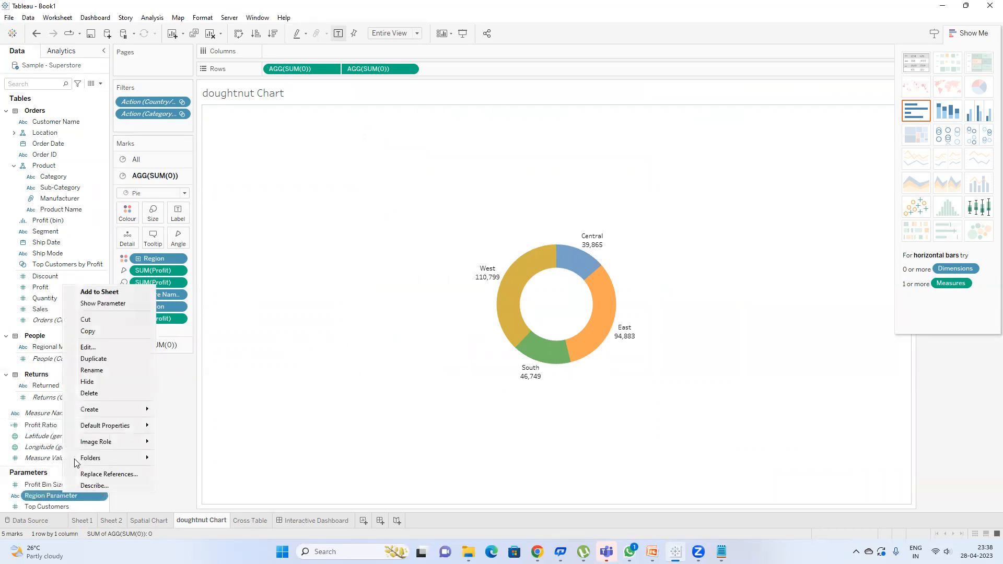
click(117, 303)
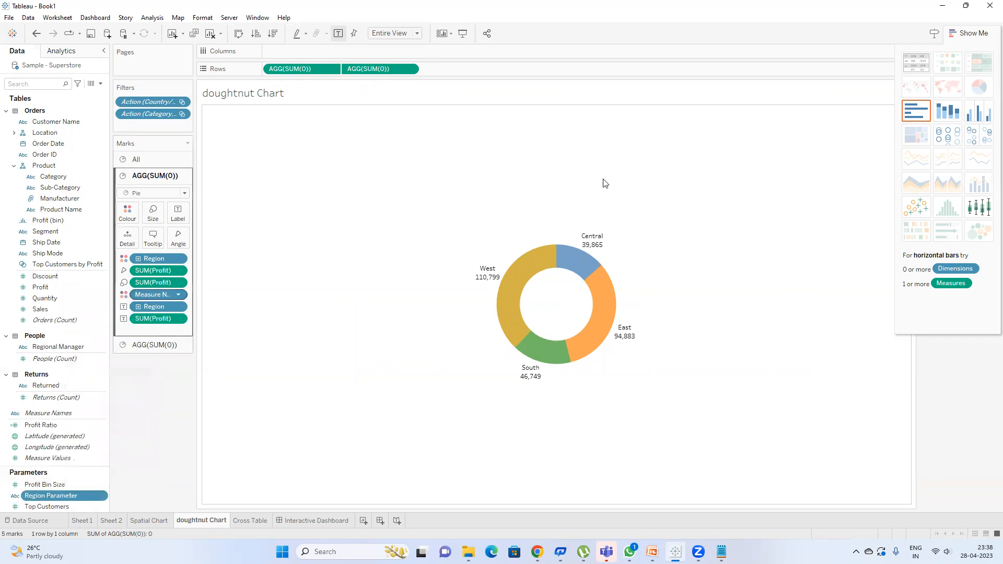
click(974, 33)
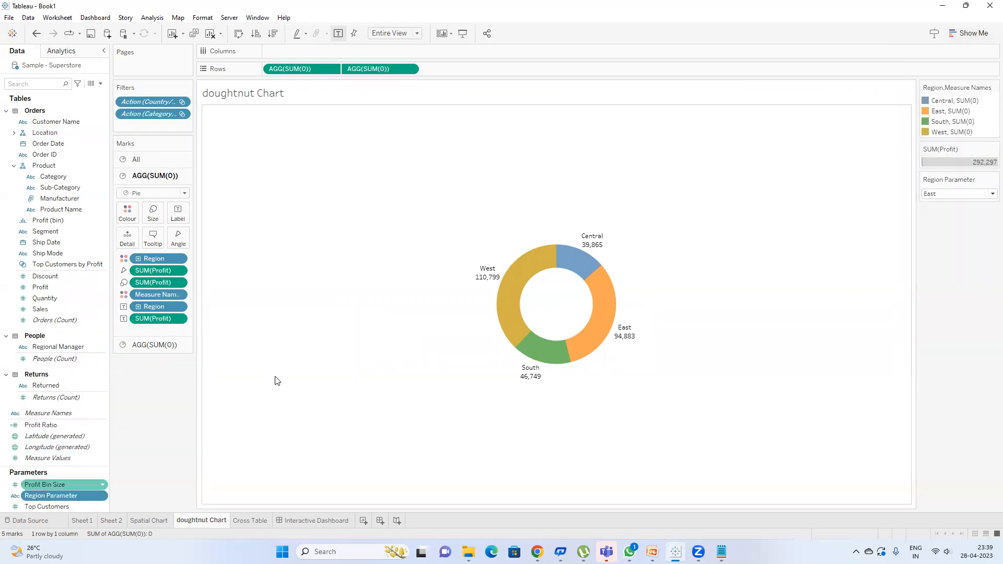
click(958, 199)
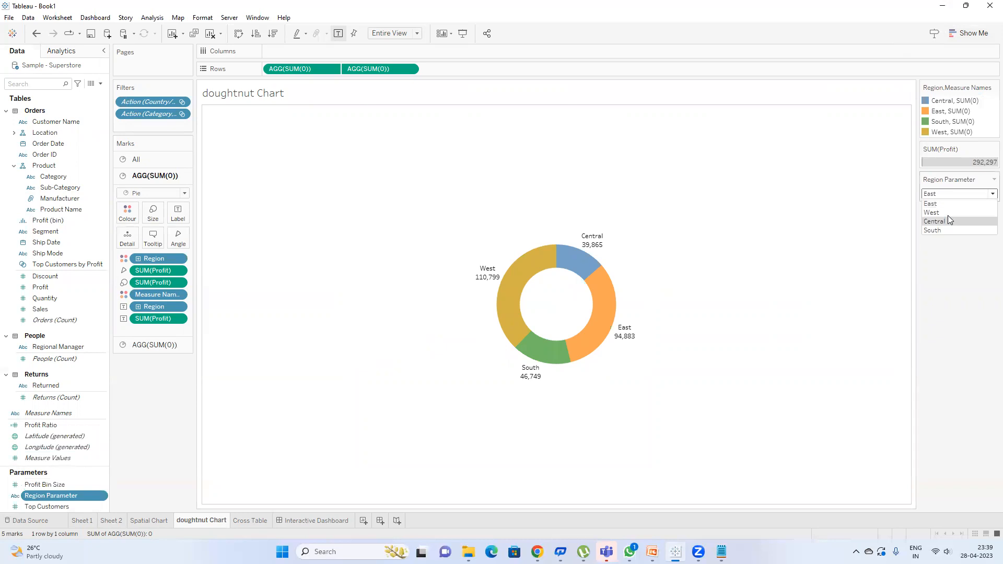
click(948, 224)
click(942, 197)
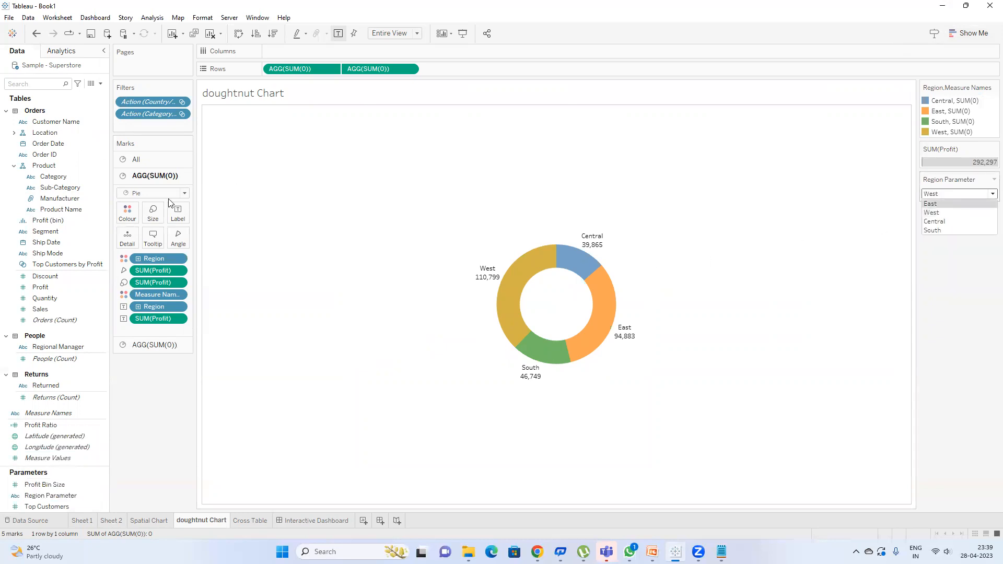
click(315, 521)
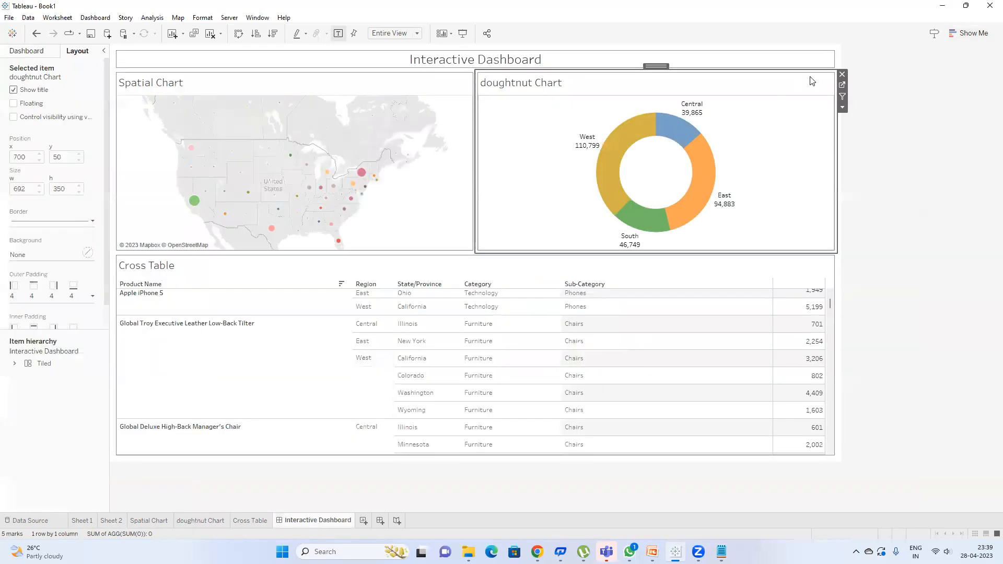
Step: Show the Region Parameter control on the dashboard from the doughnut tile's options
click(843, 108)
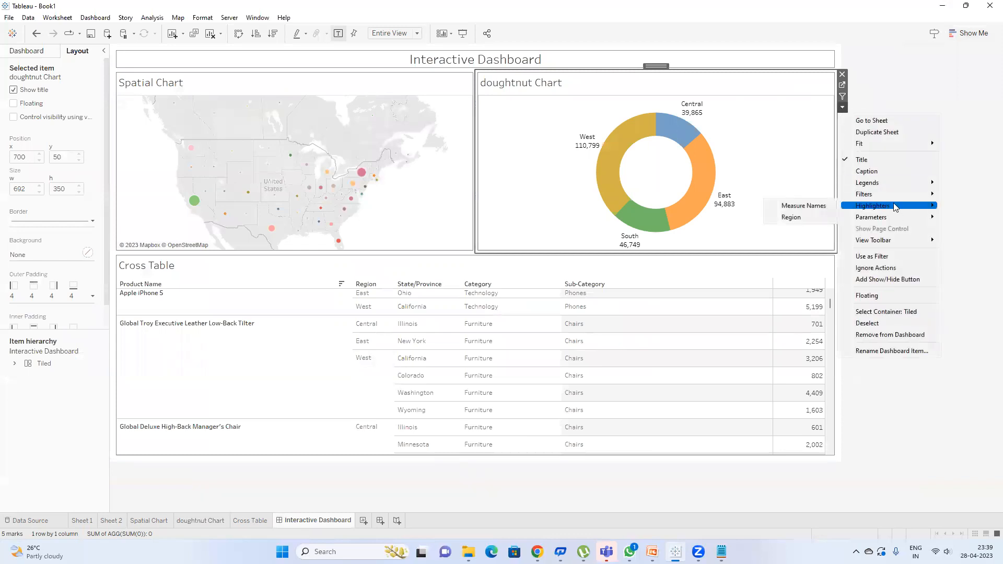
mouse_move(895, 219)
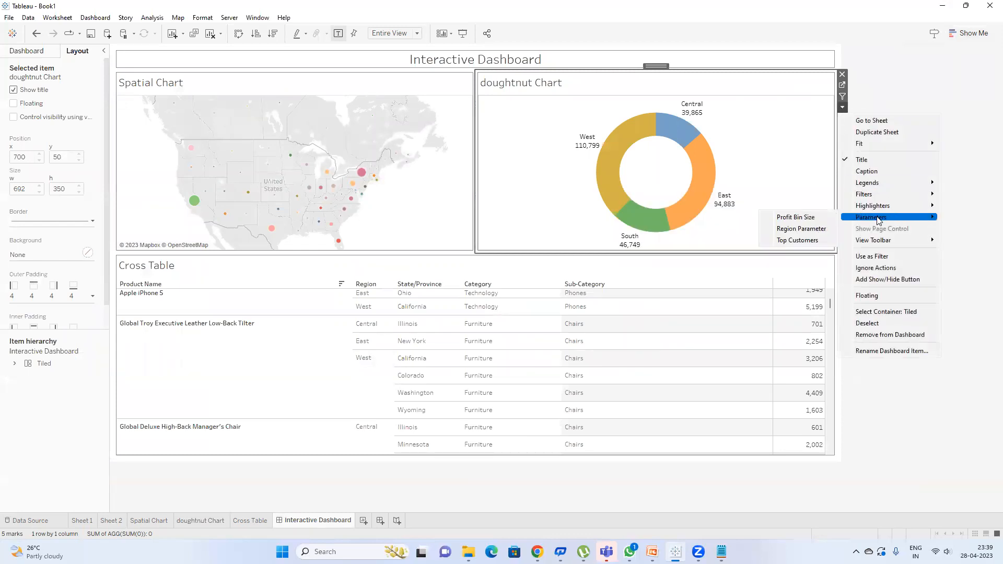
click(825, 233)
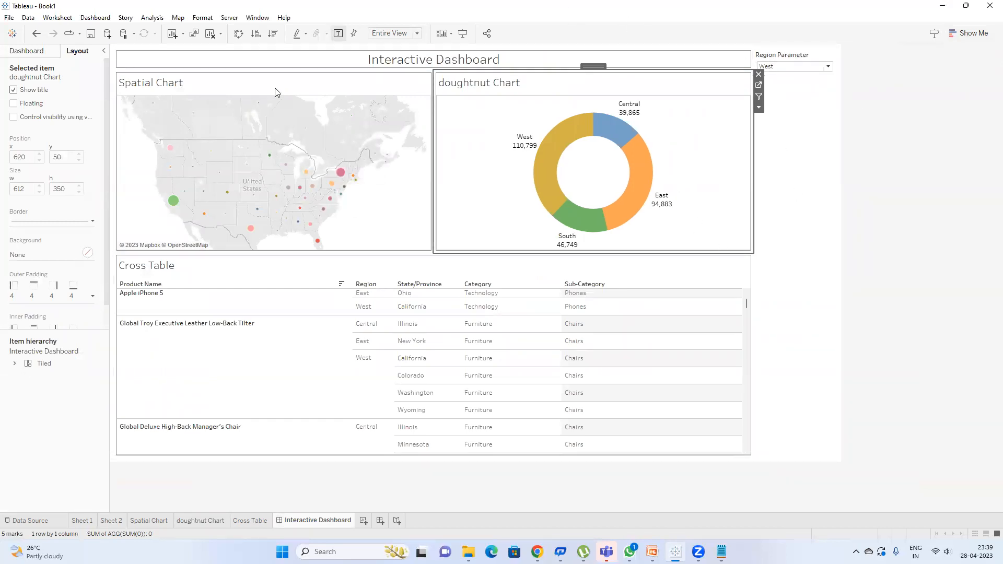
Step: Delete the All to All dashboard action, then open the Cross Table worksheet
click(86, 18)
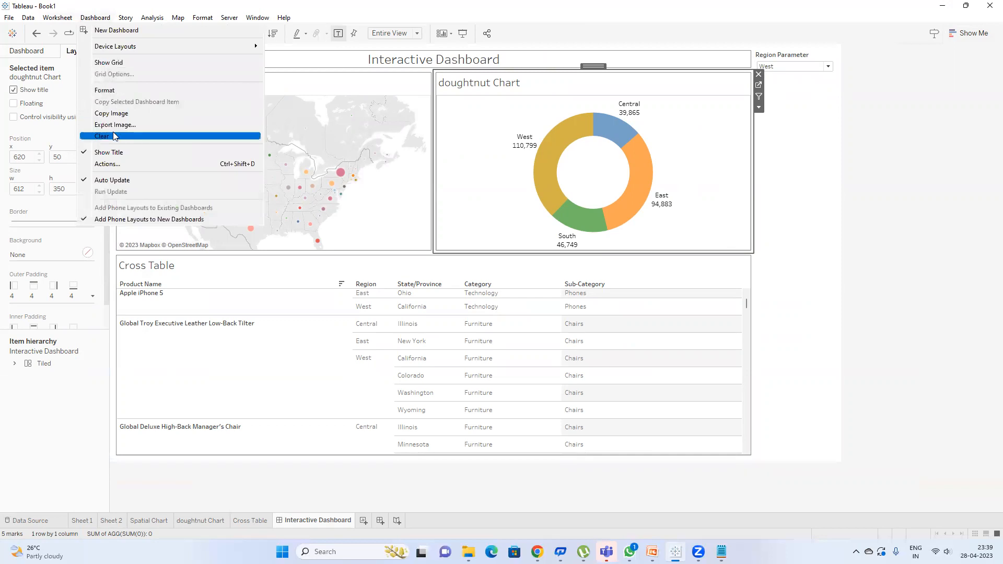
click(117, 164)
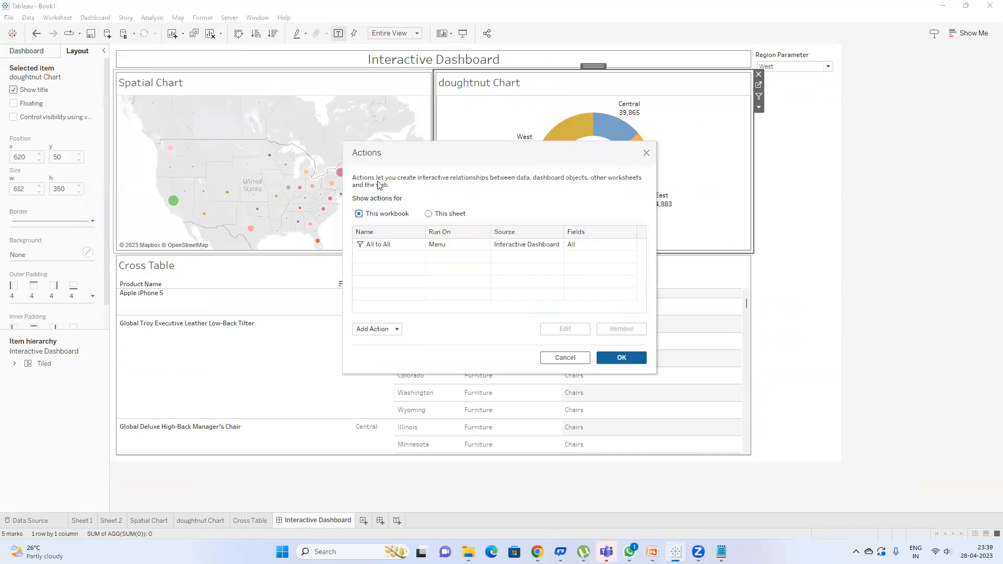
click(444, 245)
click(619, 328)
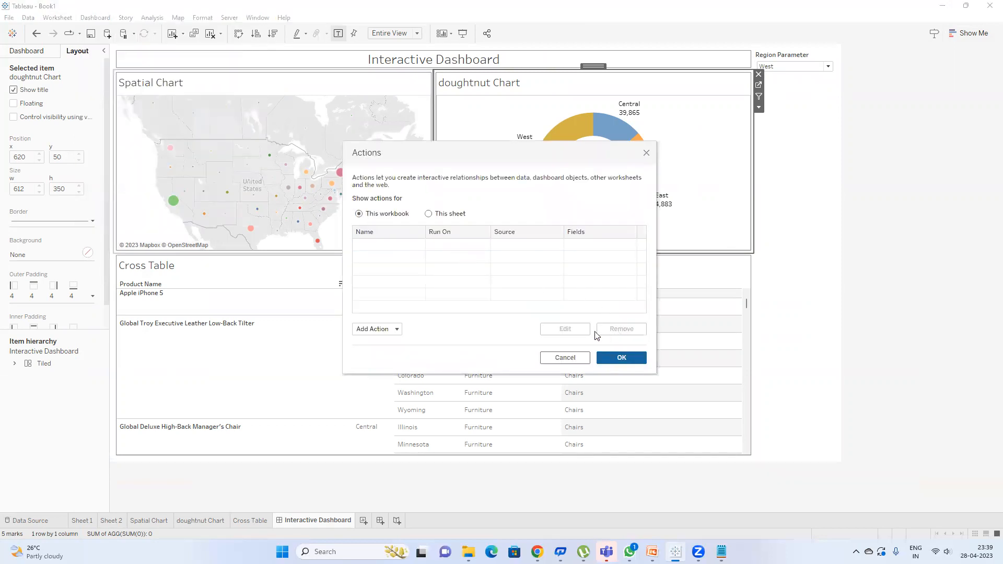
click(616, 361)
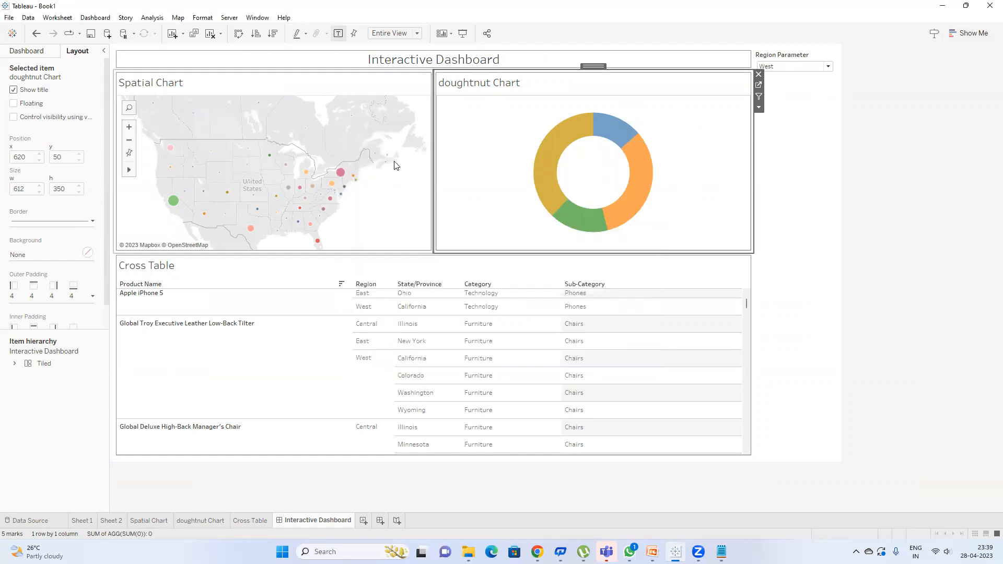
click(614, 269)
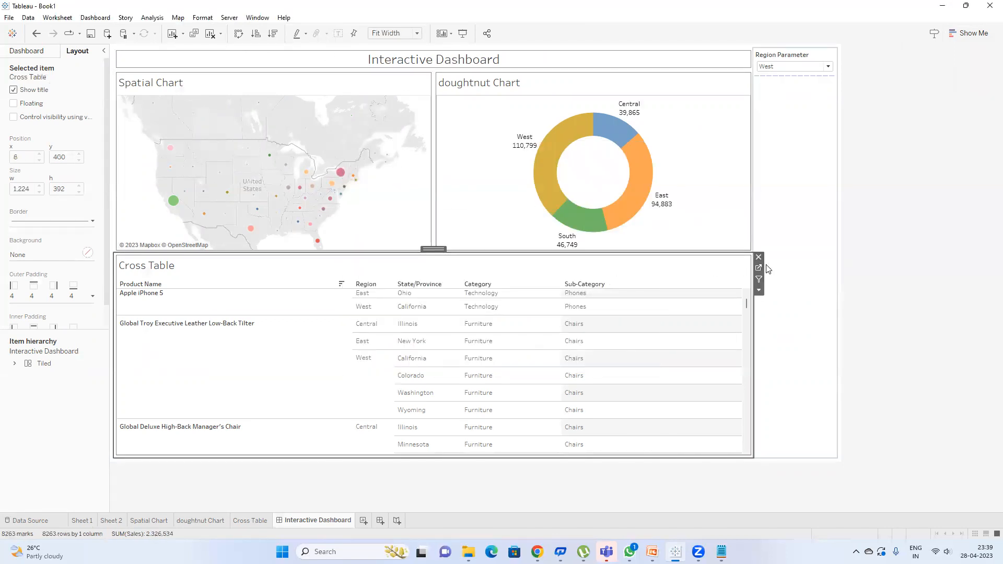
click(759, 268)
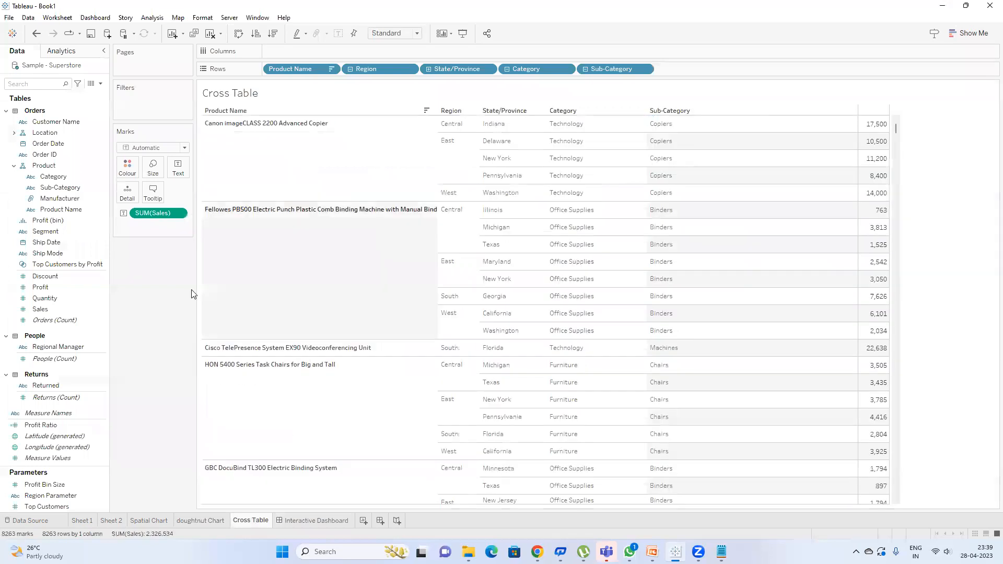
Step: Start a new calculated field with the formula [Region]=[Region Parameter]
click(100, 83)
click(37, 92)
click(397, 268)
text(reg)
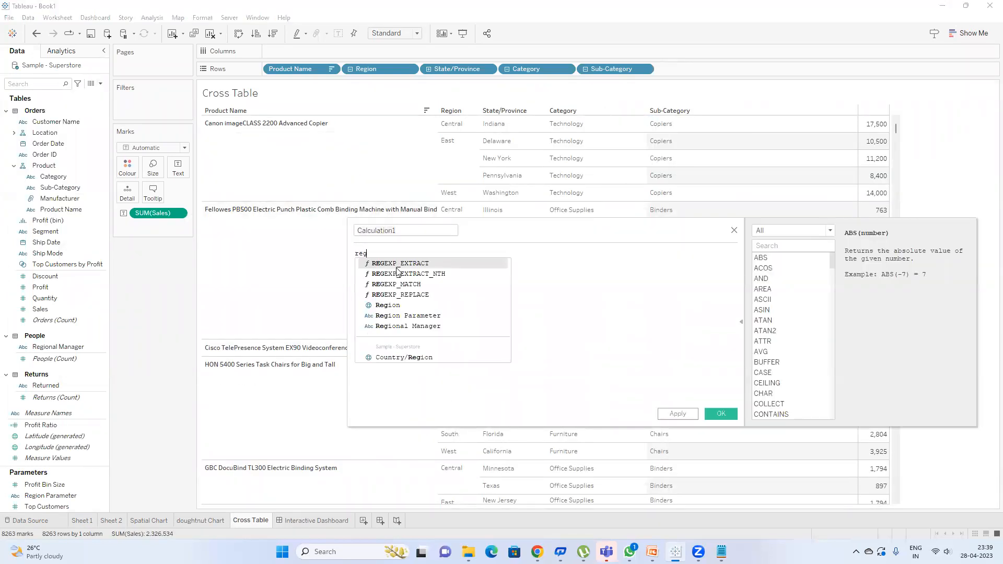
text(ion)
key(Return)
text(=region)
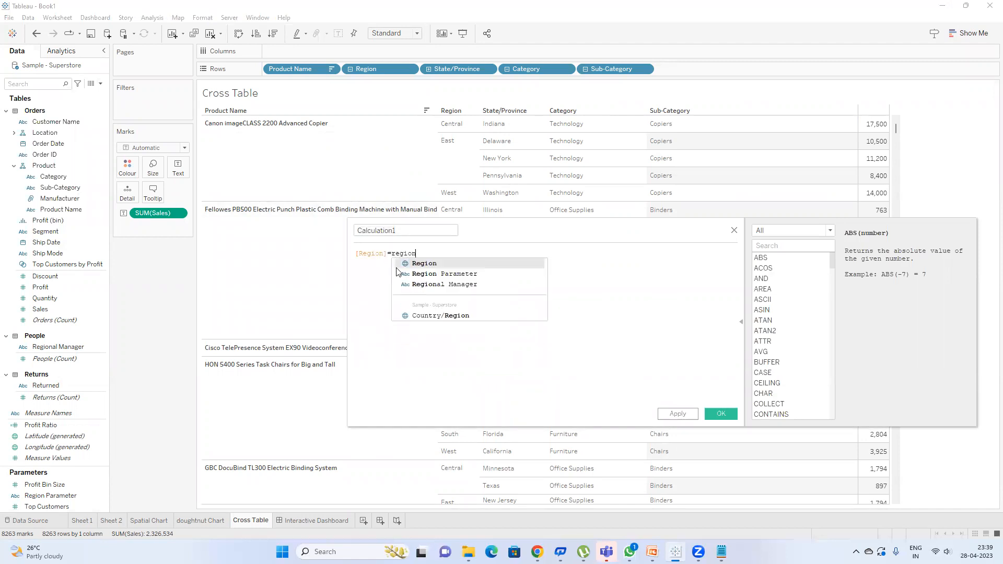
key(Down)
key(Return)
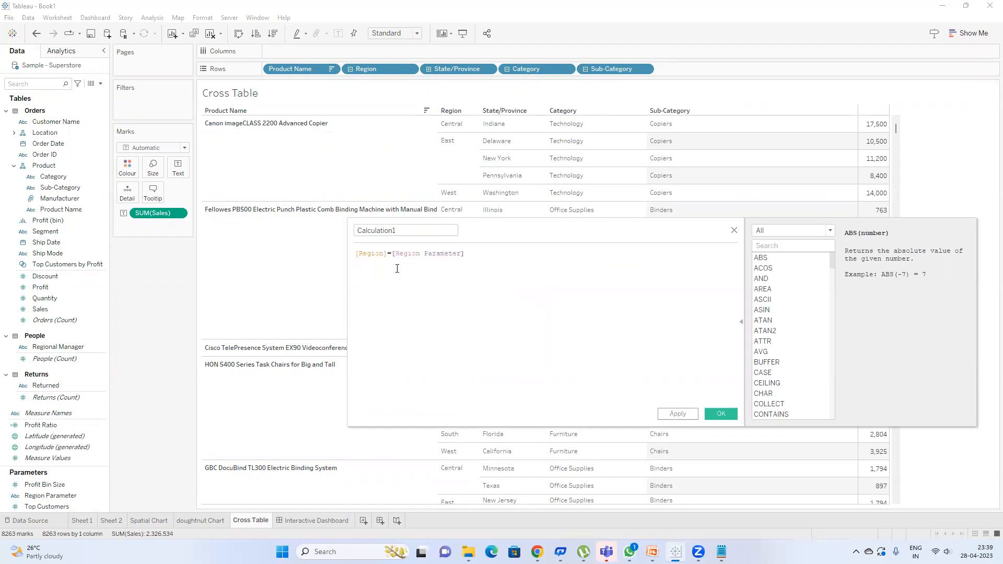
Step: Name the calculation 'Region Selection' and save it
click(377, 229)
key(ctrl+a)
key(BackSpace)
text(Re)
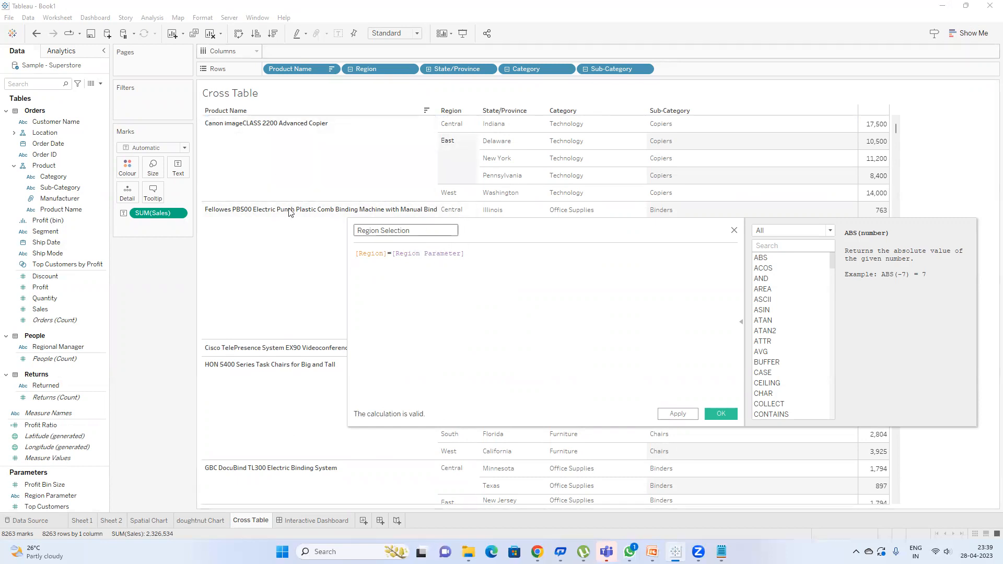
click(720, 414)
Step: Filter the Cross Table to Region Selection = True and show the Region Parameter control
drag(58, 230, 146, 105)
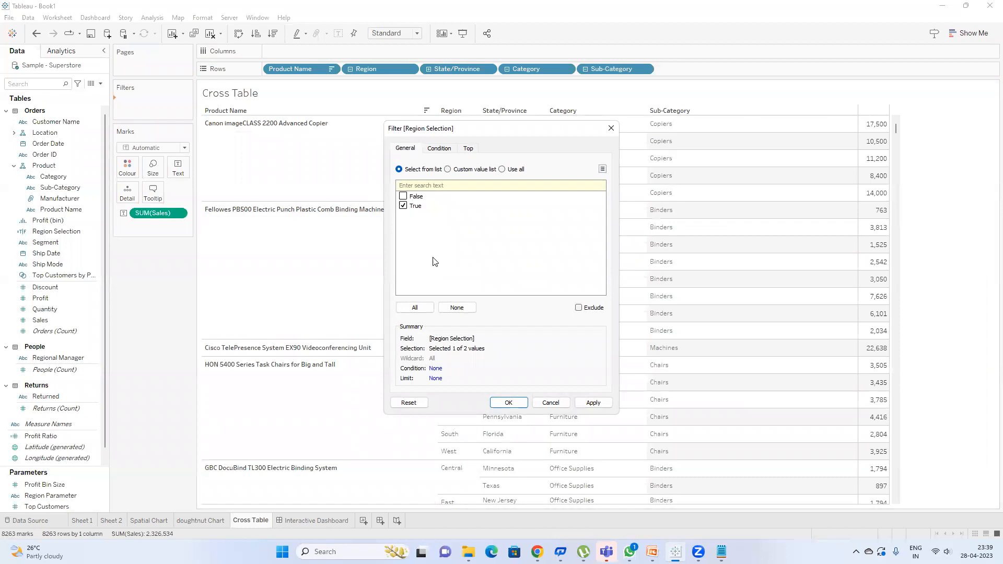
click(509, 402)
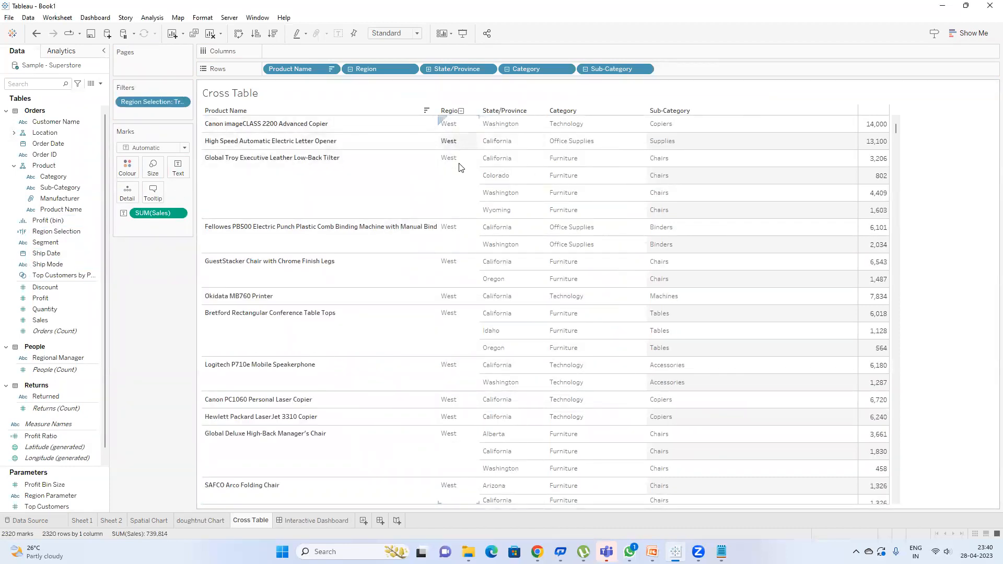
click(65, 500)
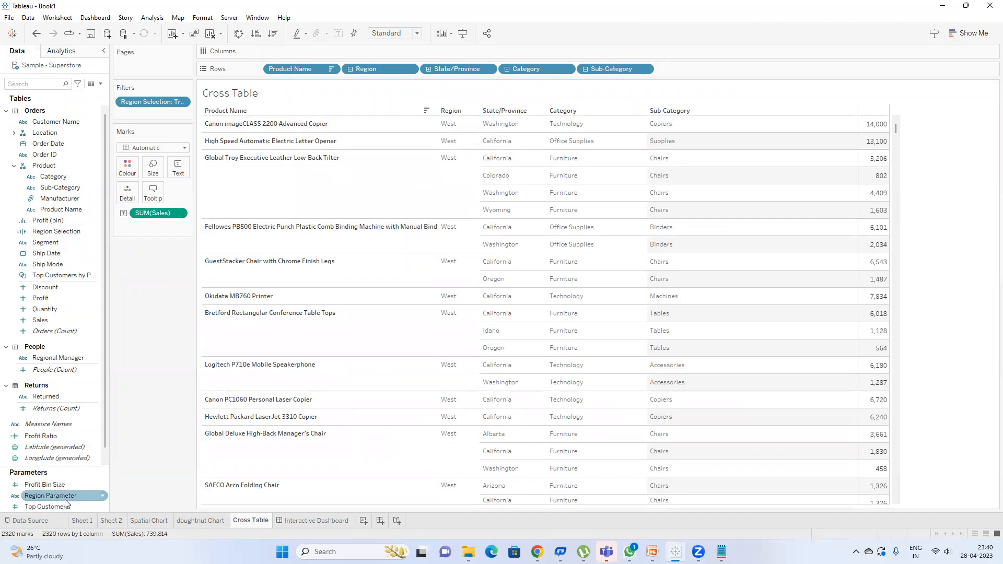
right_click(65, 499)
click(121, 313)
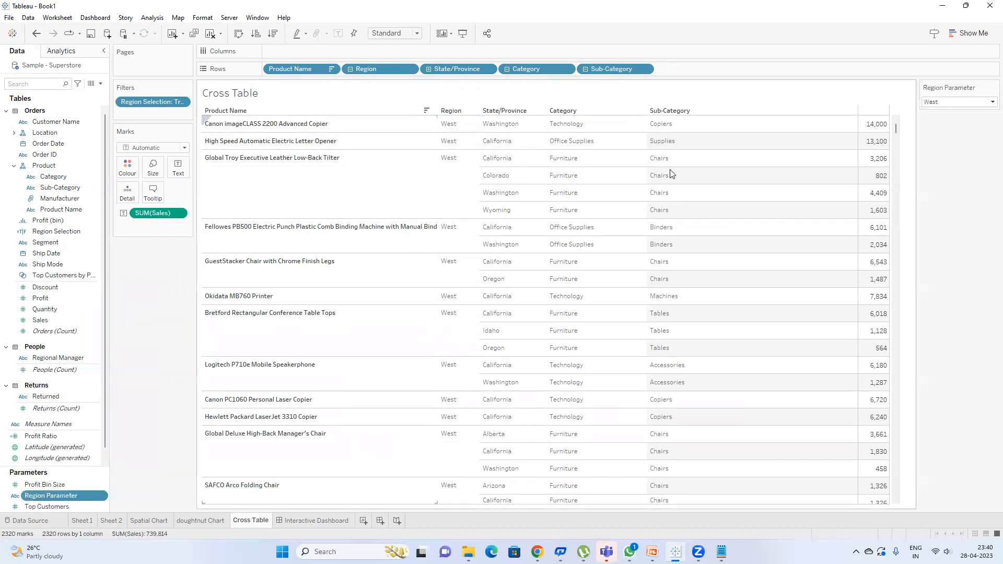
Step: Set the Region Parameter control to East
click(947, 103)
click(946, 111)
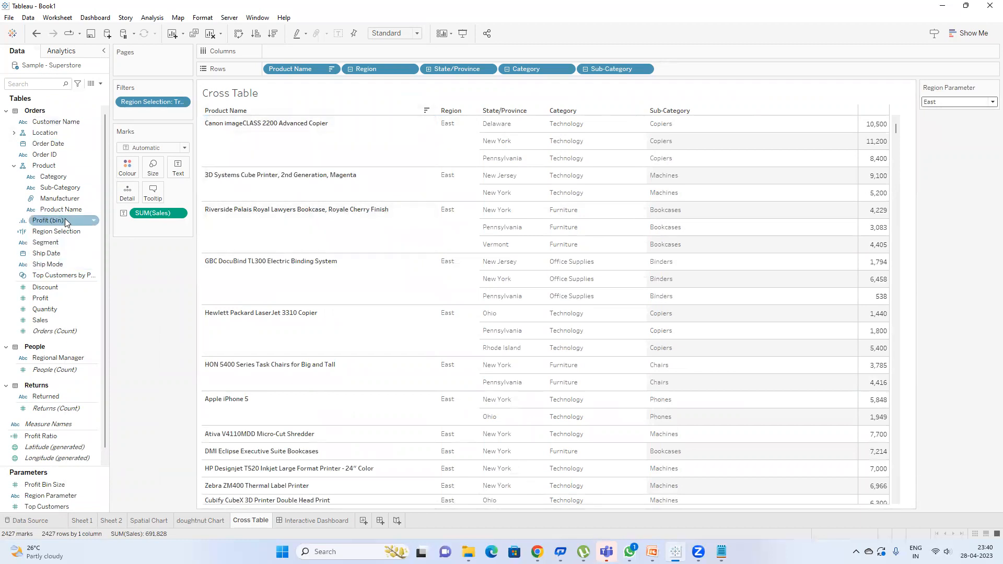
right_click(68, 234)
Step: Review the Region Selection formula [Region]=[Region Parameter], switch the parameter to West, and close the editor
click(115, 290)
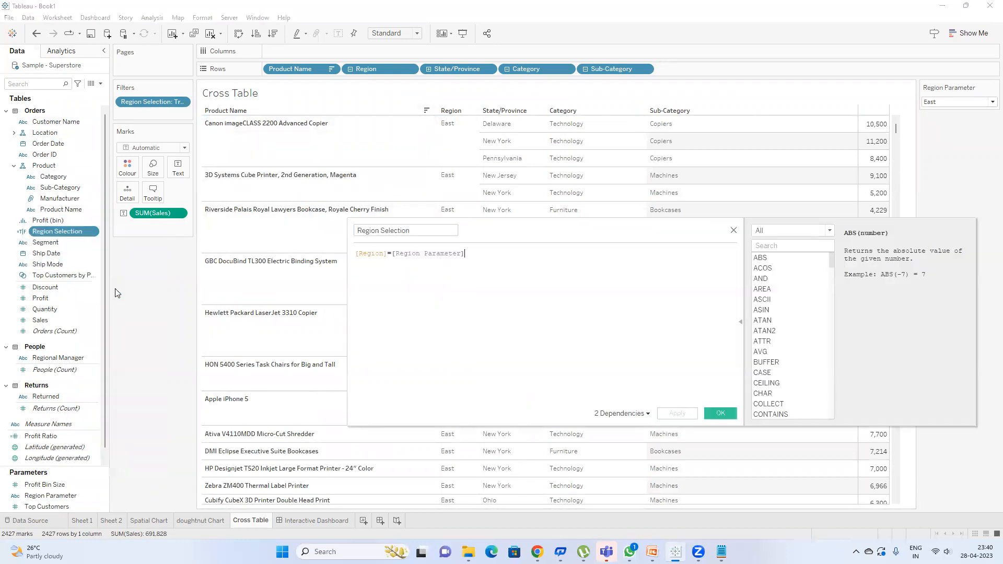
click(381, 254)
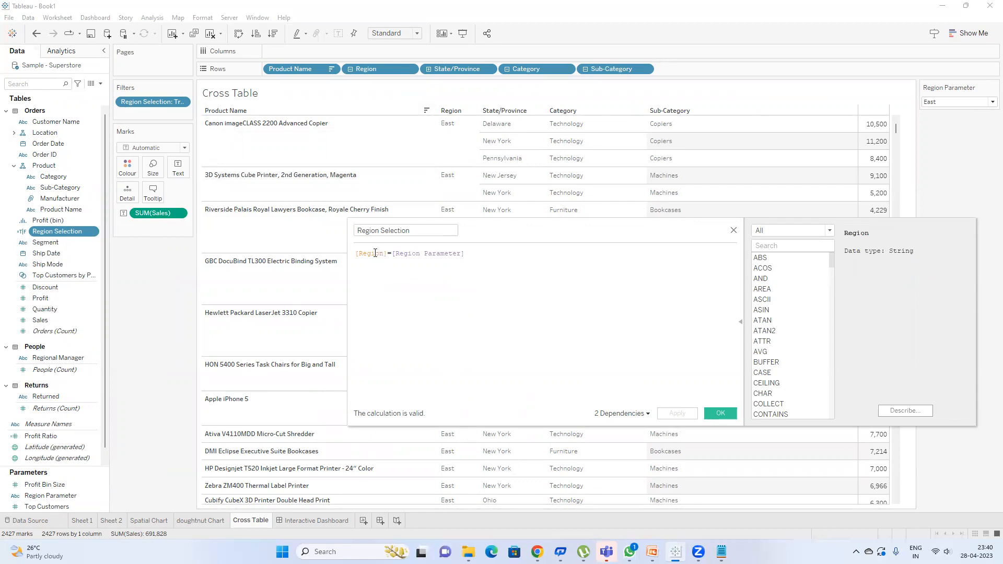
click(443, 255)
click(369, 254)
click(440, 253)
click(966, 102)
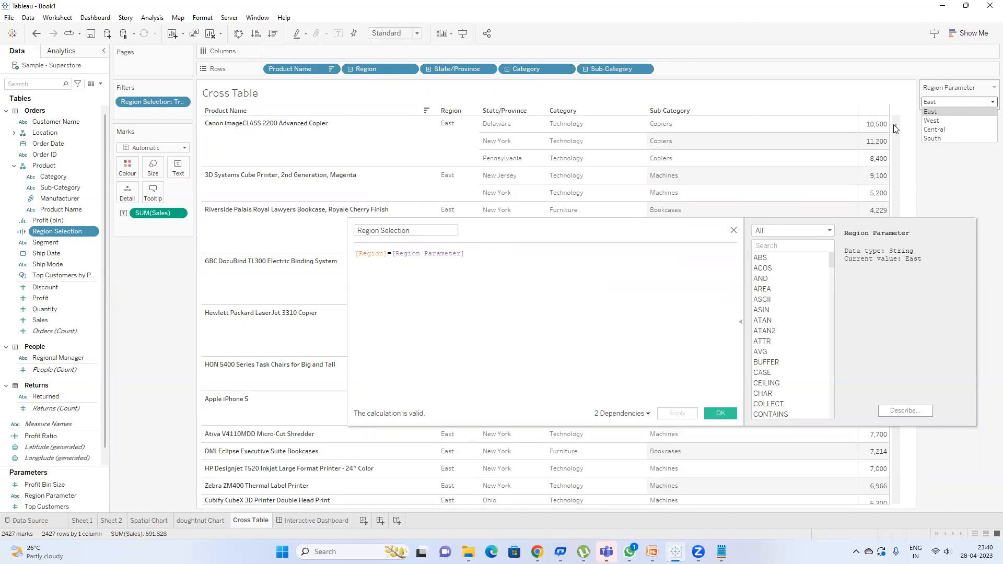
click(952, 124)
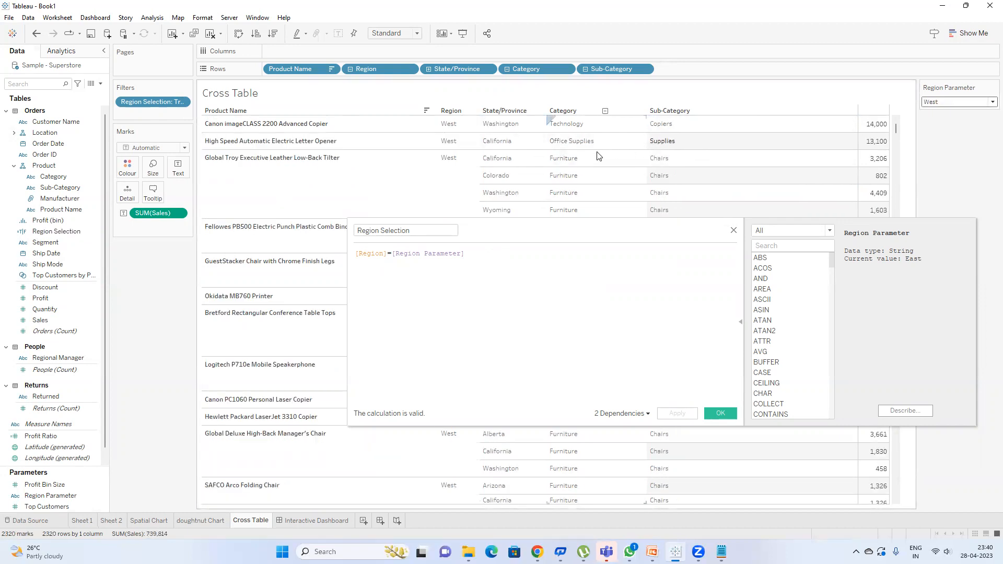
click(741, 322)
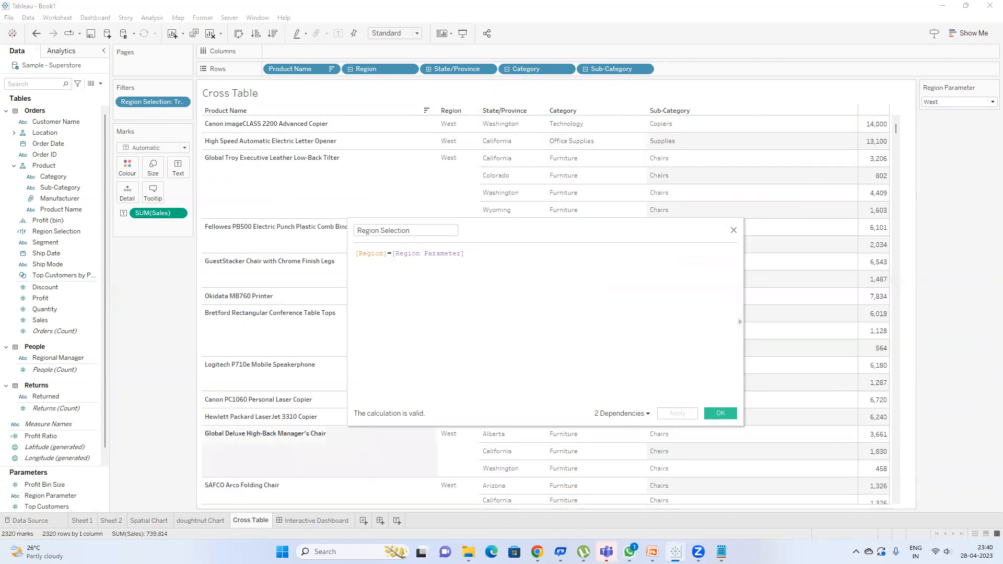
click(724, 412)
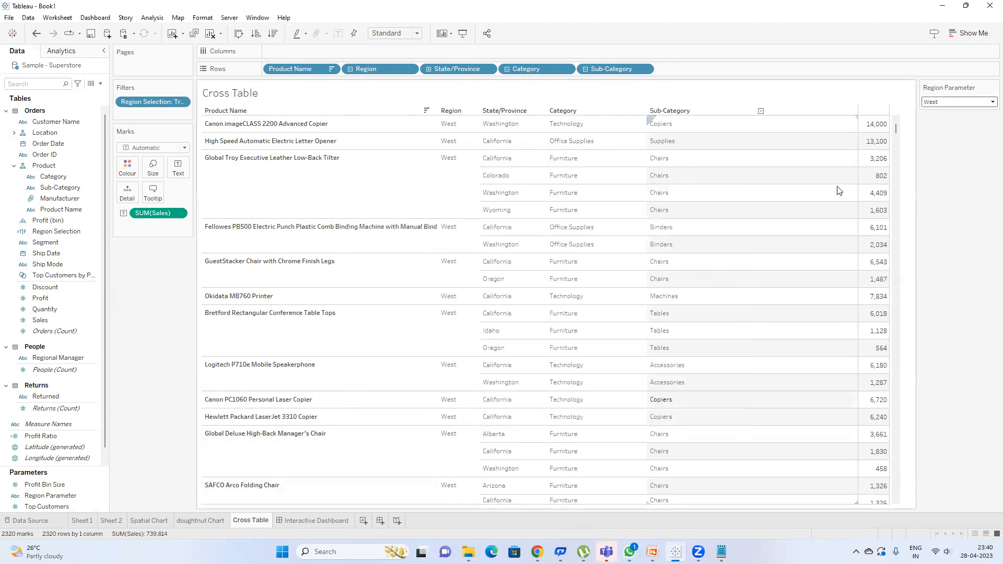
Step: Return to the Interactive Dashboard and bring up its Dashboard Actions list
click(294, 521)
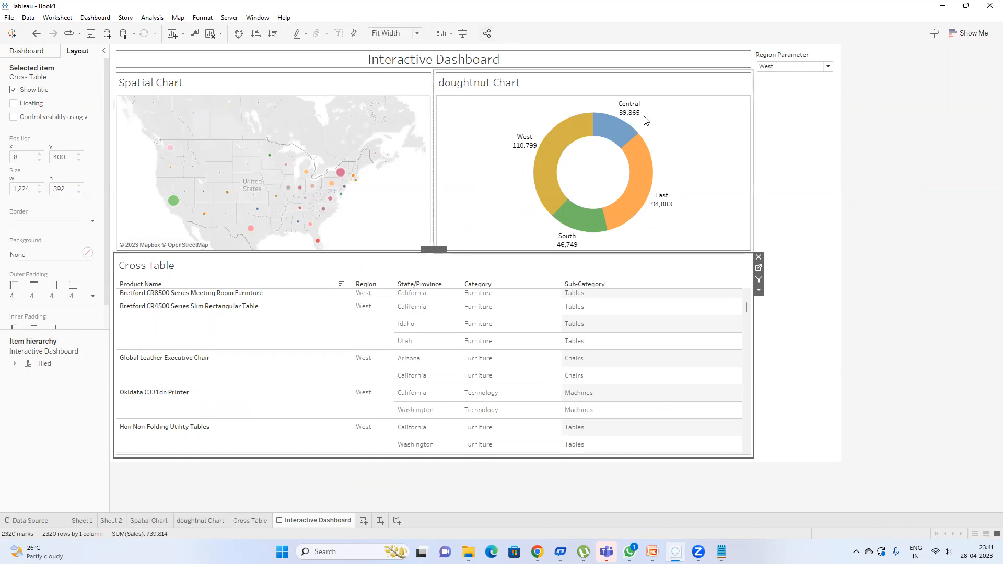
mouse_move(611, 138)
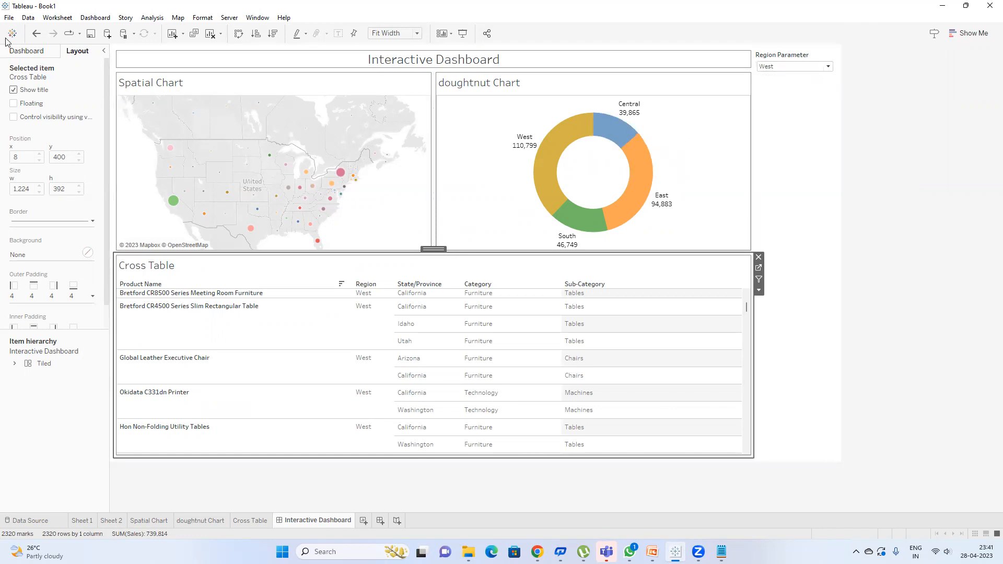
click(95, 17)
click(120, 164)
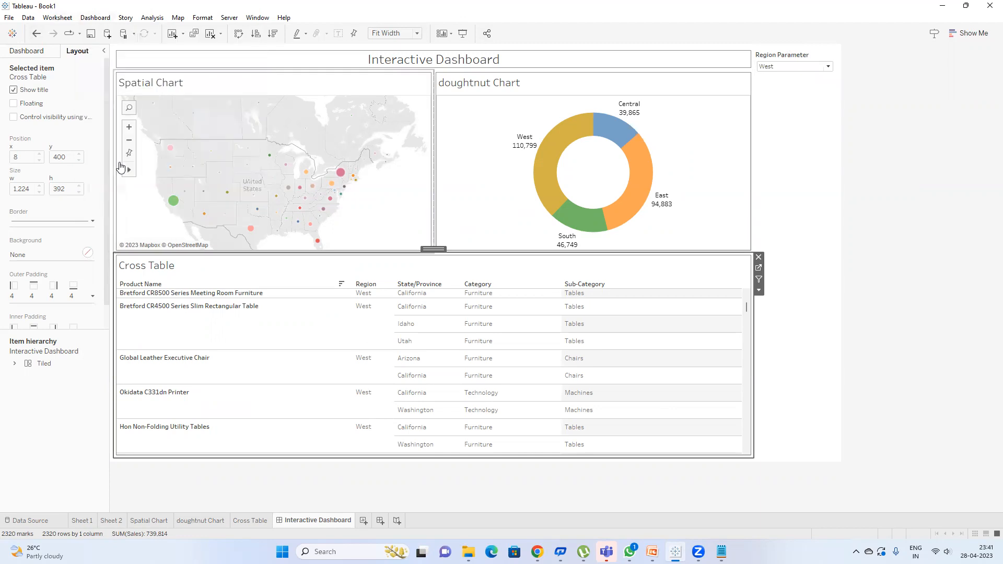
Step: Add a Change Parameter action triggered only by the doughnut Chart, targeting Region Parameter
click(383, 329)
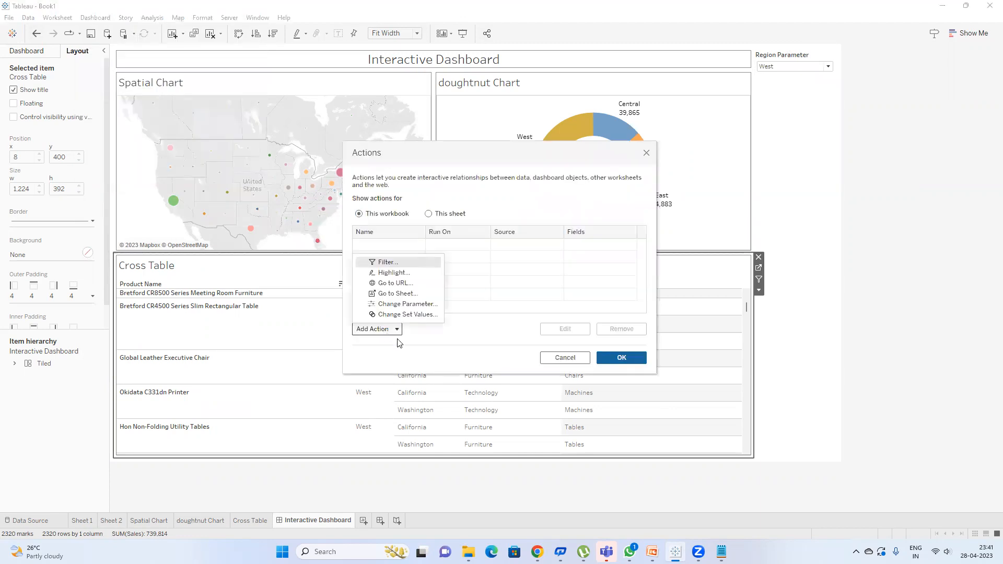
click(416, 306)
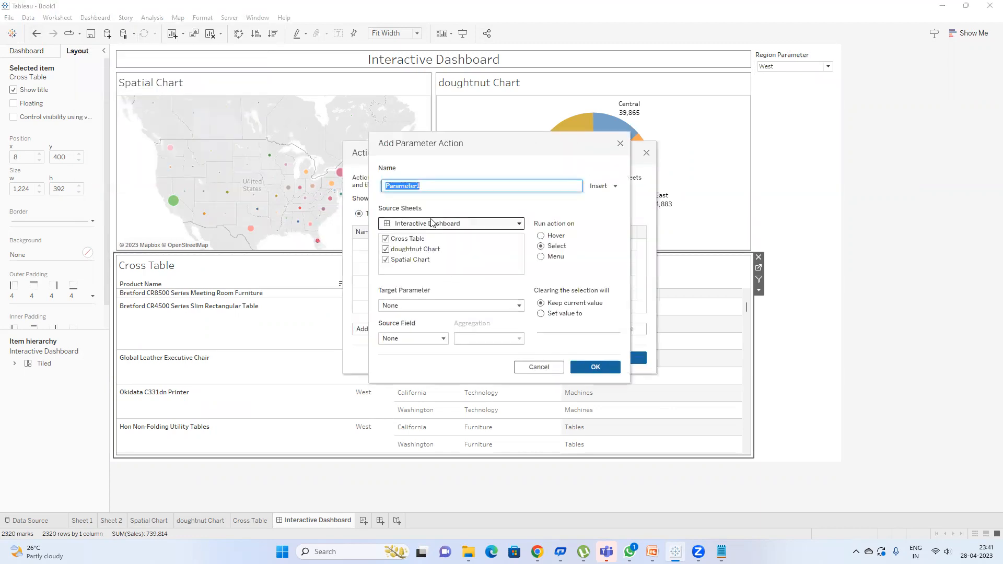
click(396, 241)
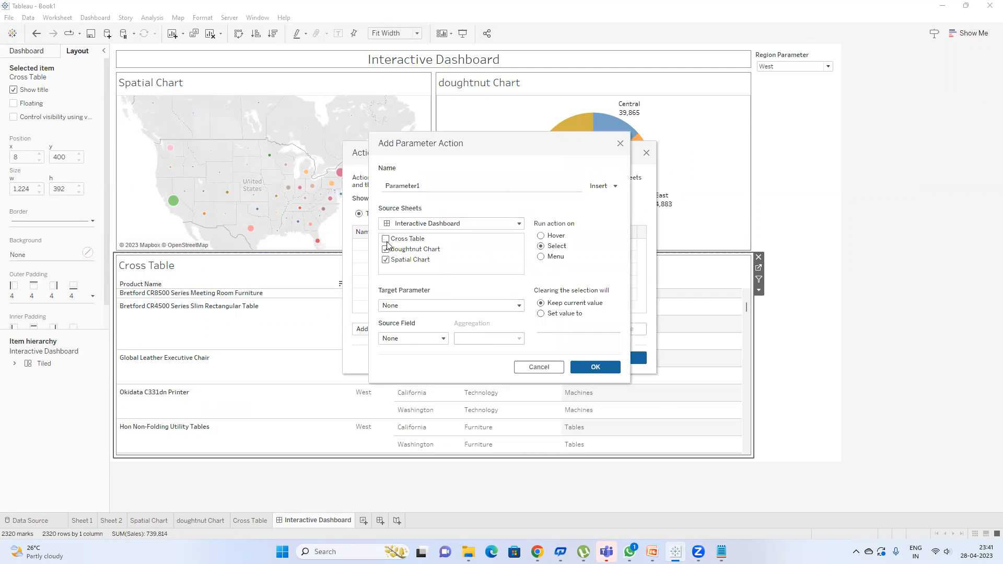
click(385, 259)
click(458, 309)
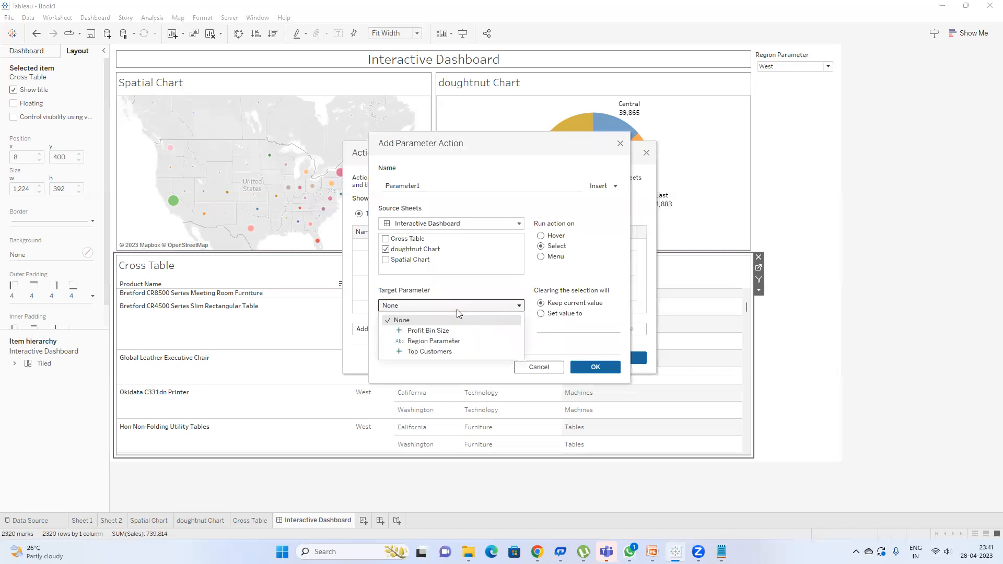
click(459, 341)
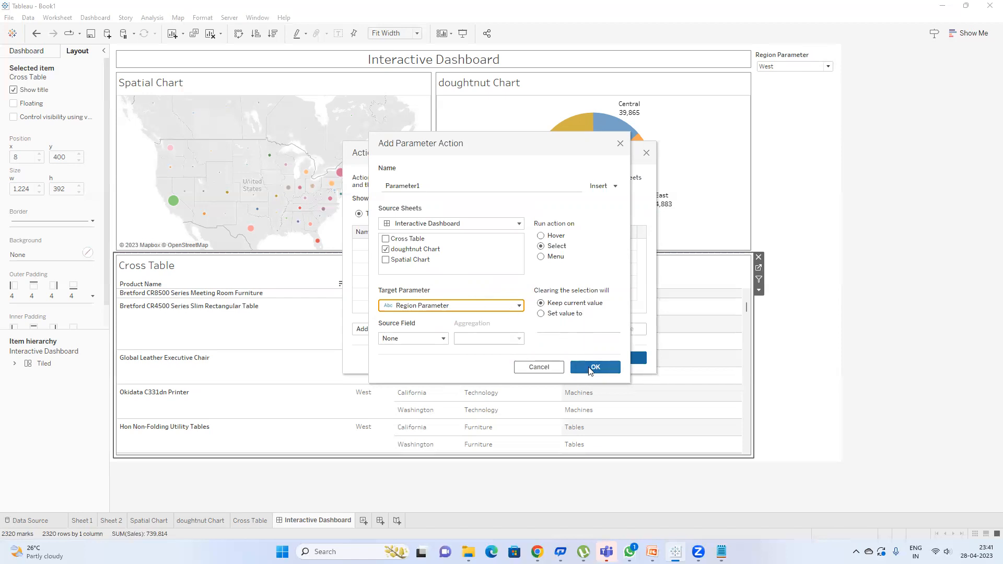
click(438, 340)
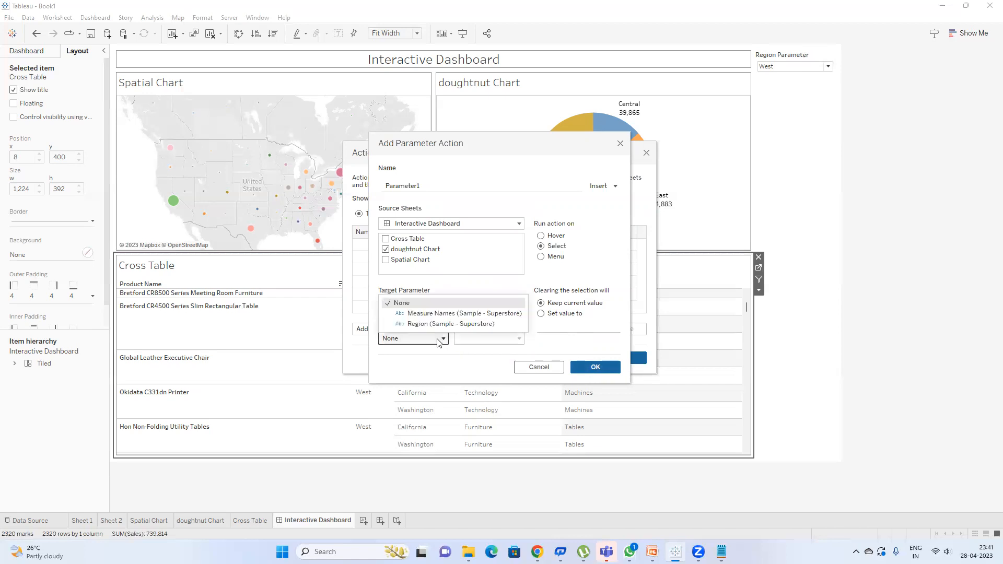
click(467, 358)
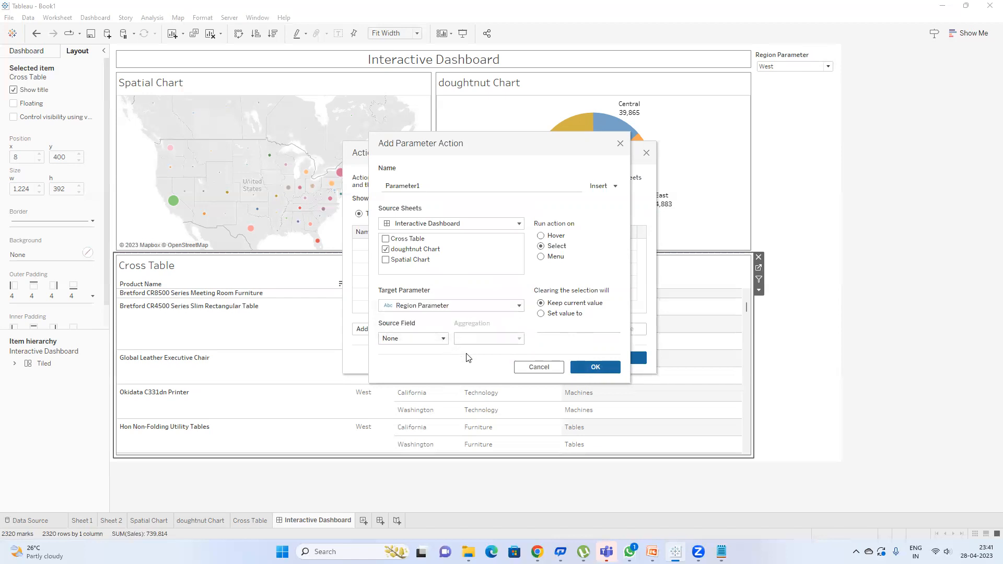
click(609, 372)
click(621, 360)
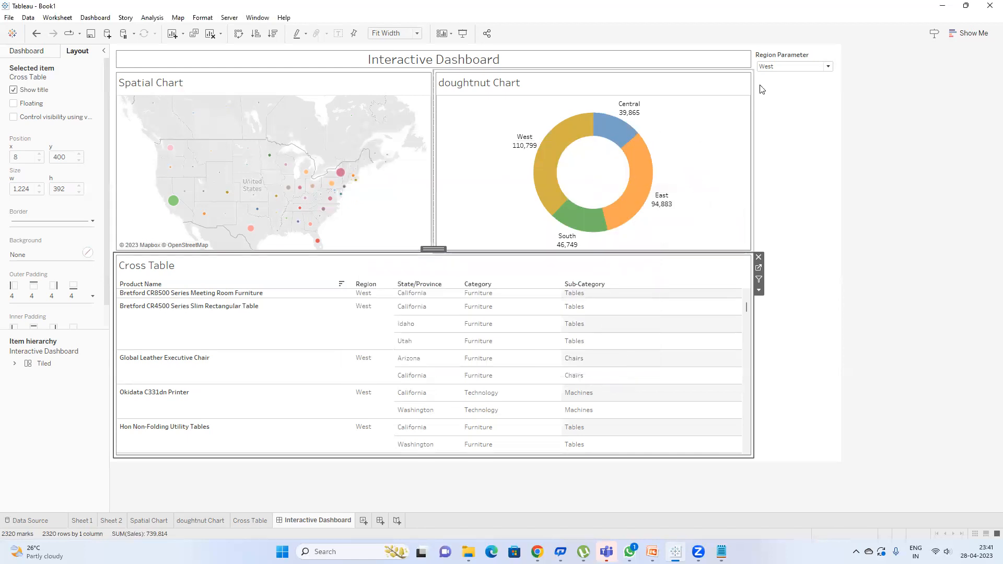
Step: Test the parameter action by selecting the doughnut's Central slice
click(617, 135)
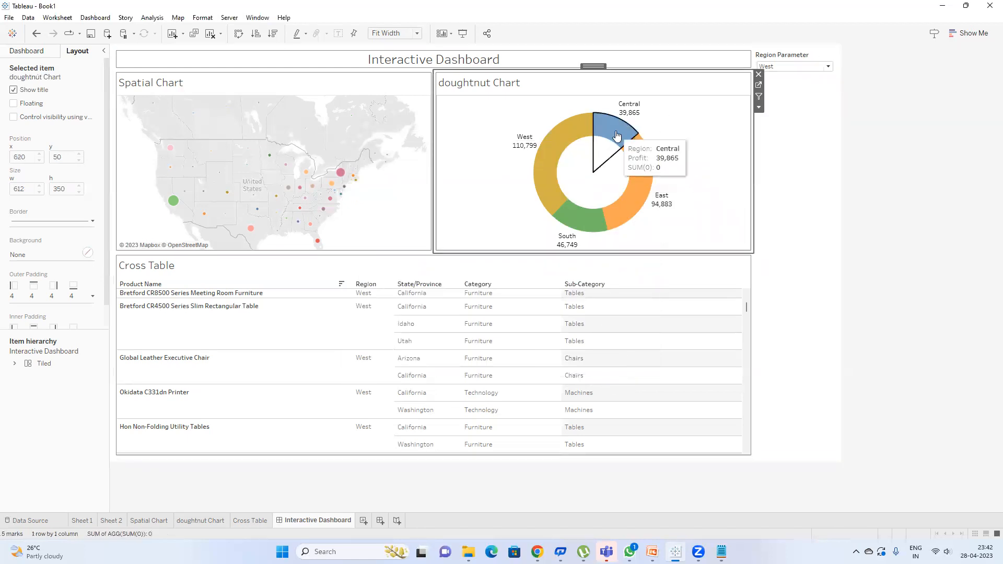
click(610, 138)
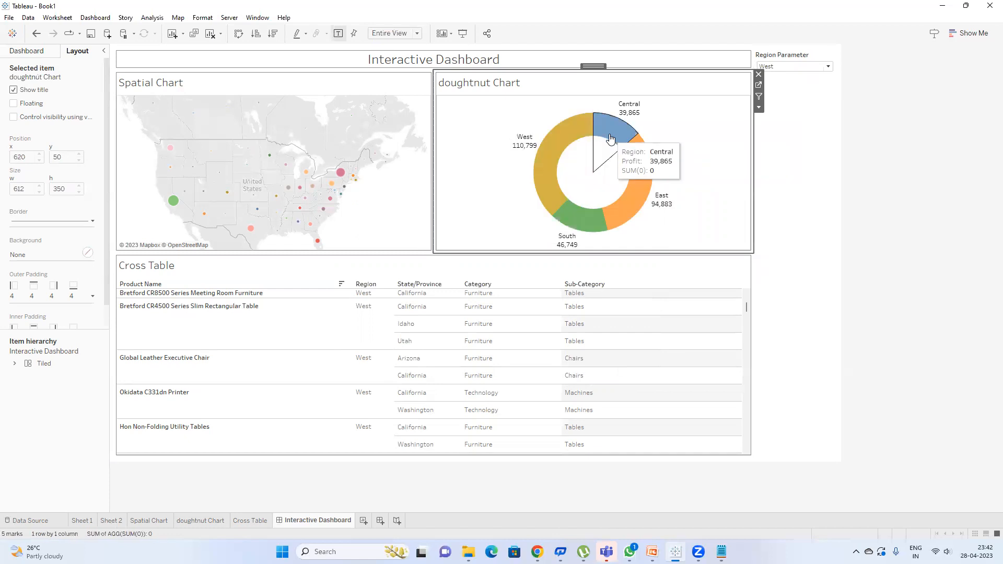
click(610, 138)
click(617, 140)
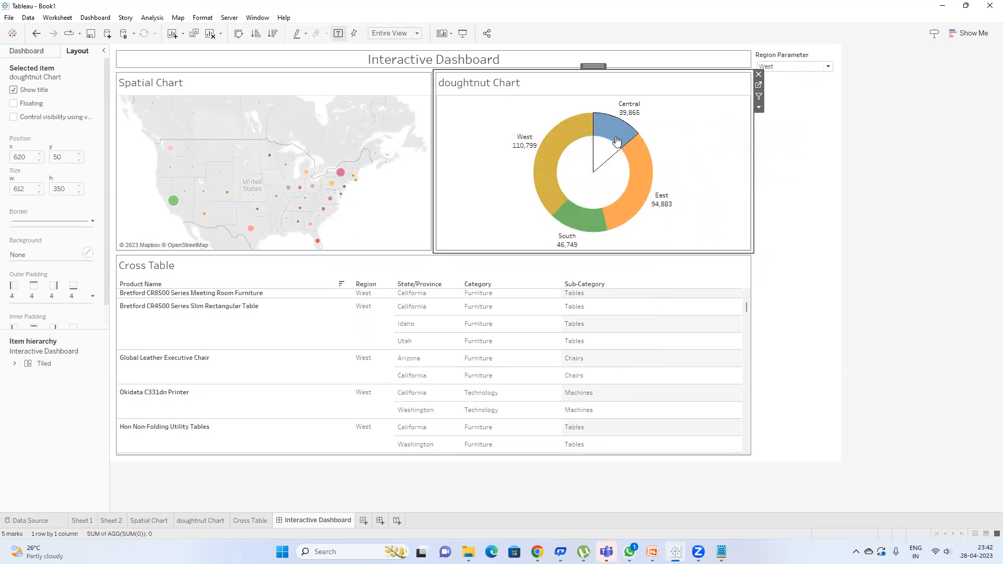
click(95, 18)
Step: Edit Parameter1 so its source field is Region
click(124, 161)
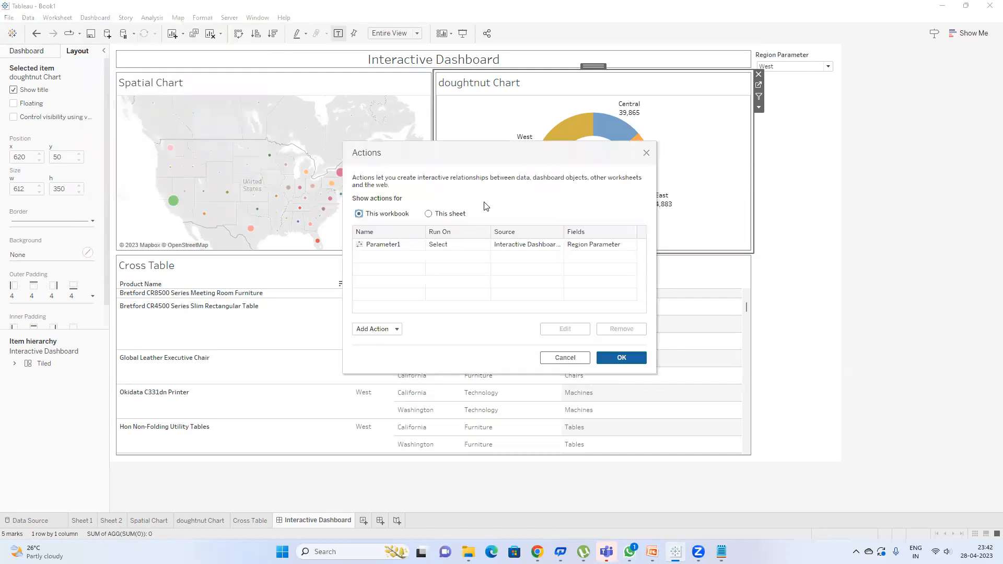
double_click(485, 244)
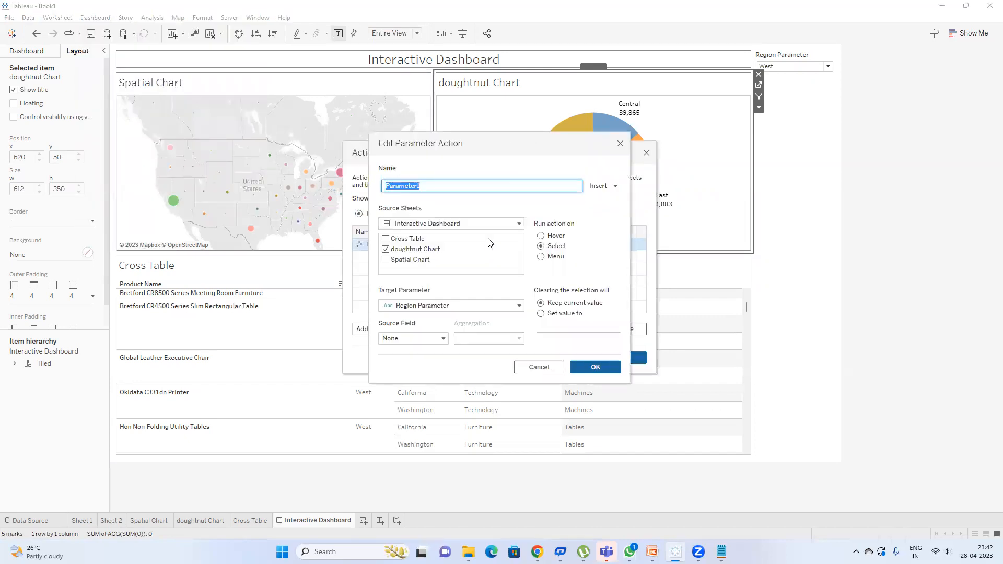
click(565, 314)
click(565, 327)
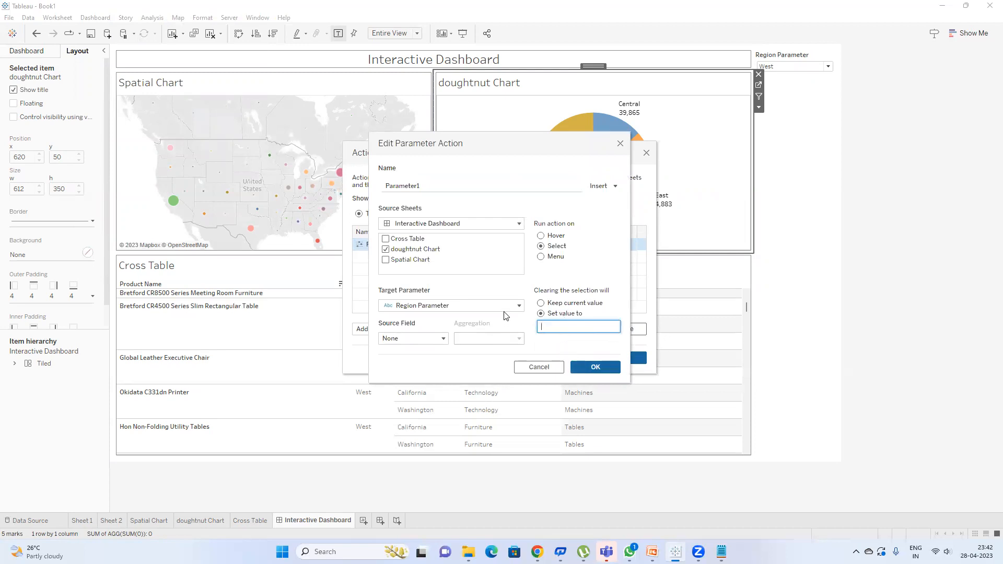
click(444, 338)
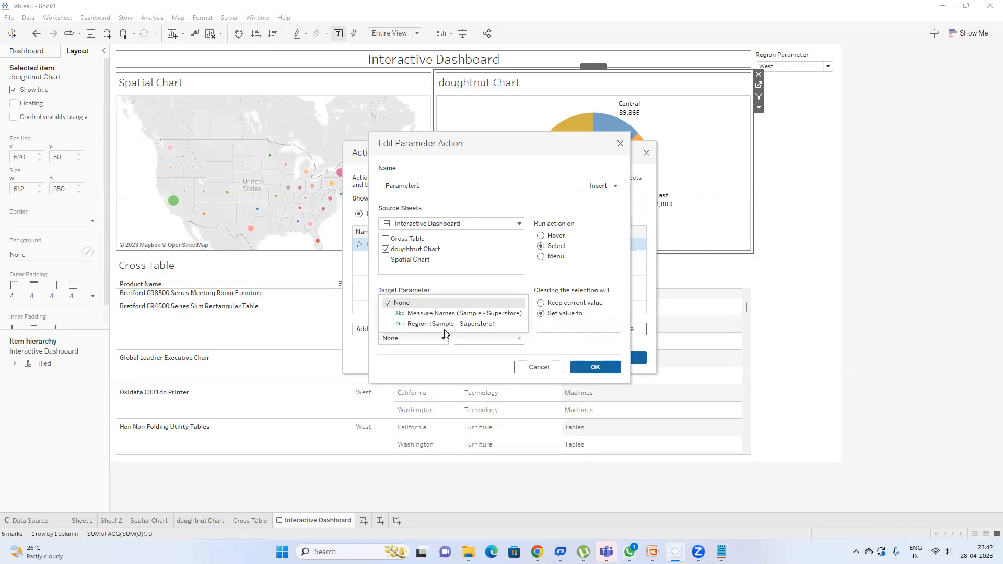
click(447, 324)
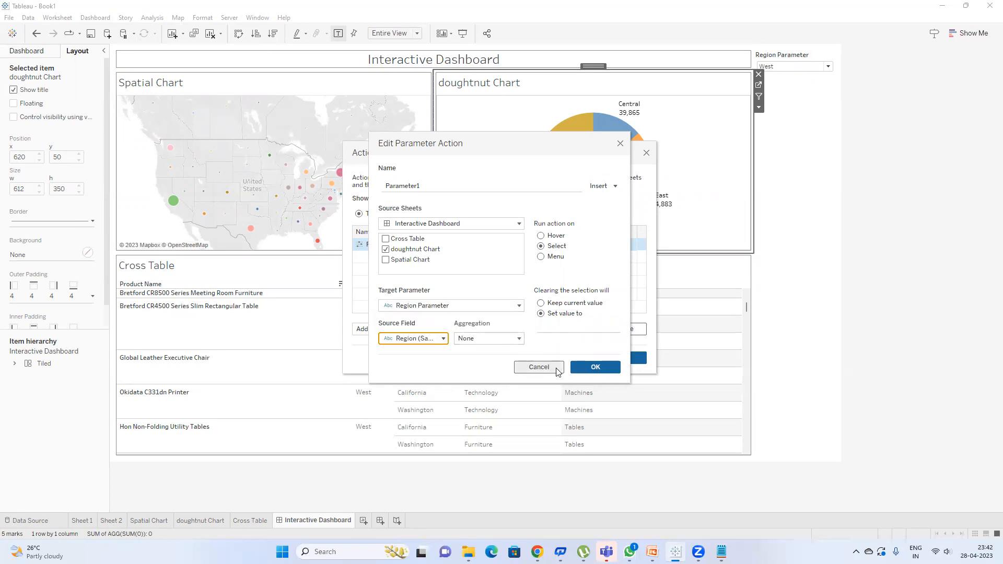
click(427, 340)
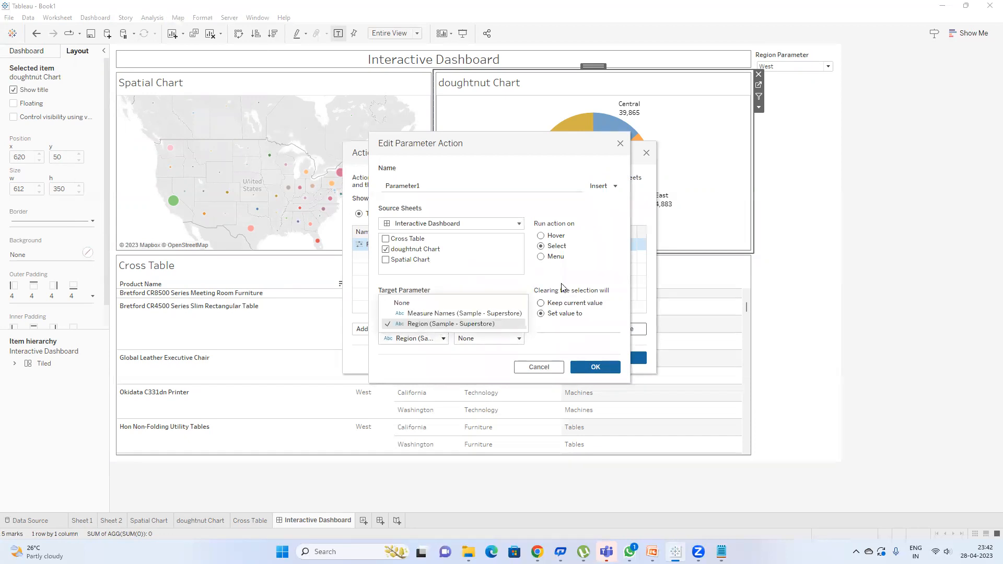
click(590, 271)
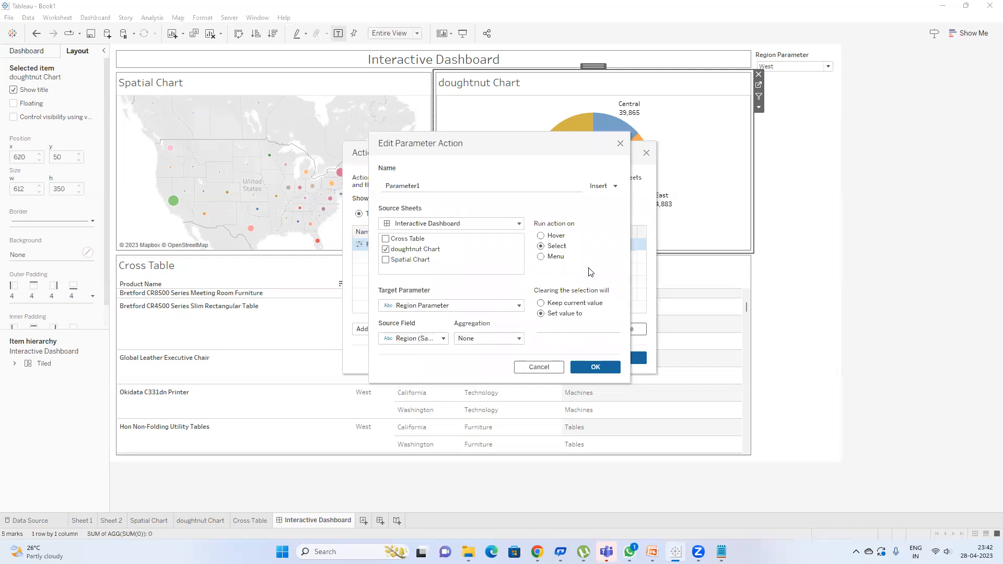
Step: Keep the current value when selection clears, confirm, and select the Central slice
click(488, 340)
click(488, 339)
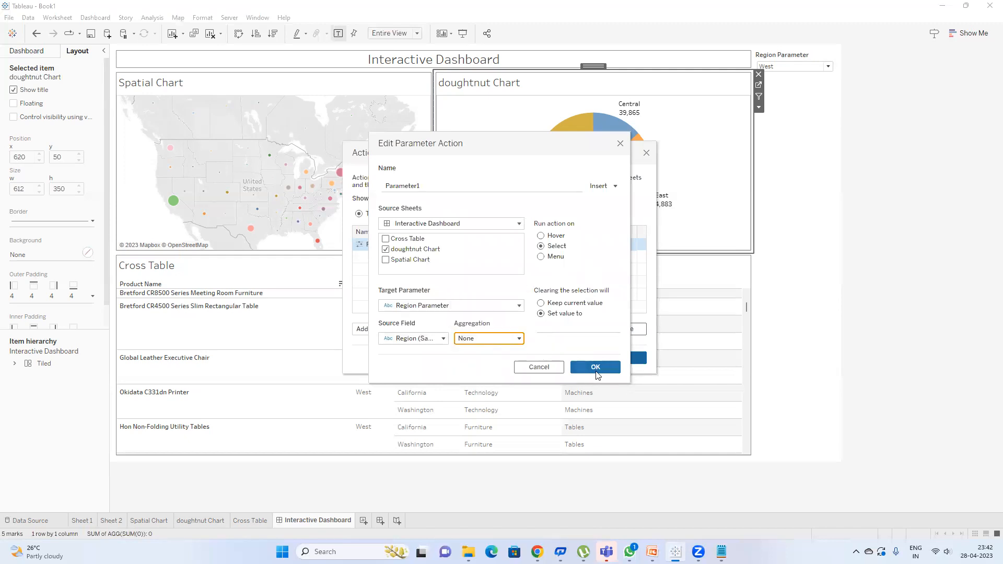
click(566, 307)
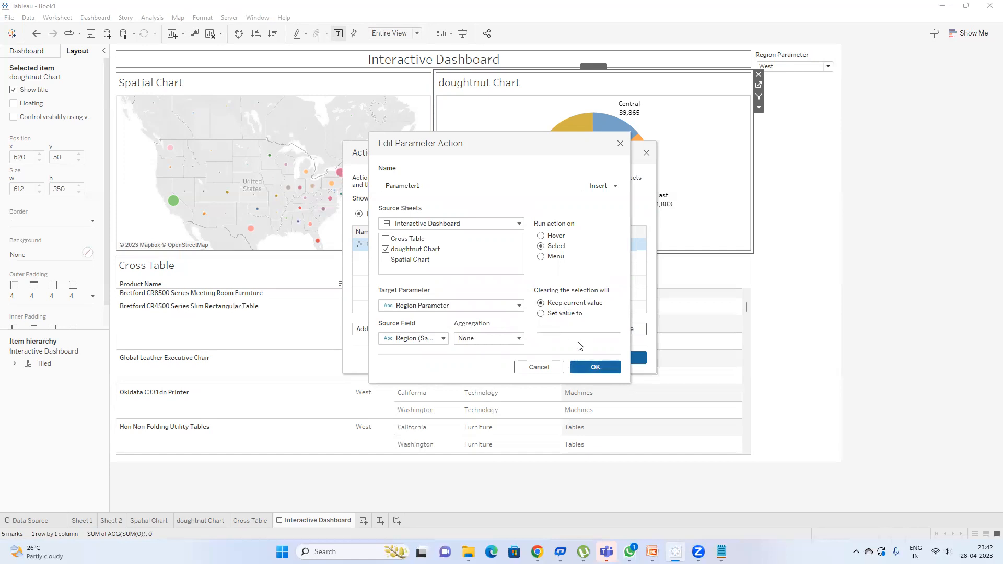
click(585, 368)
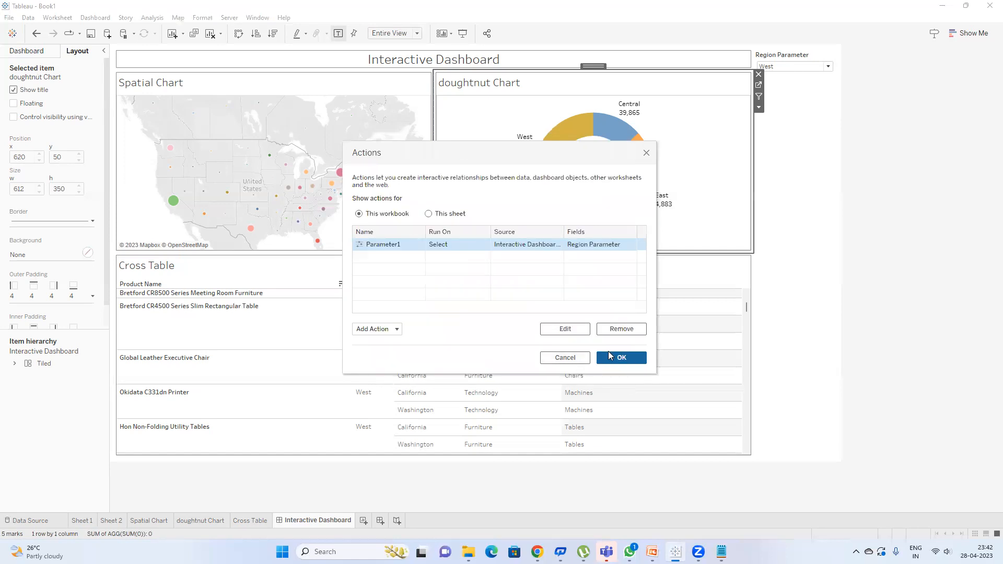
click(609, 349)
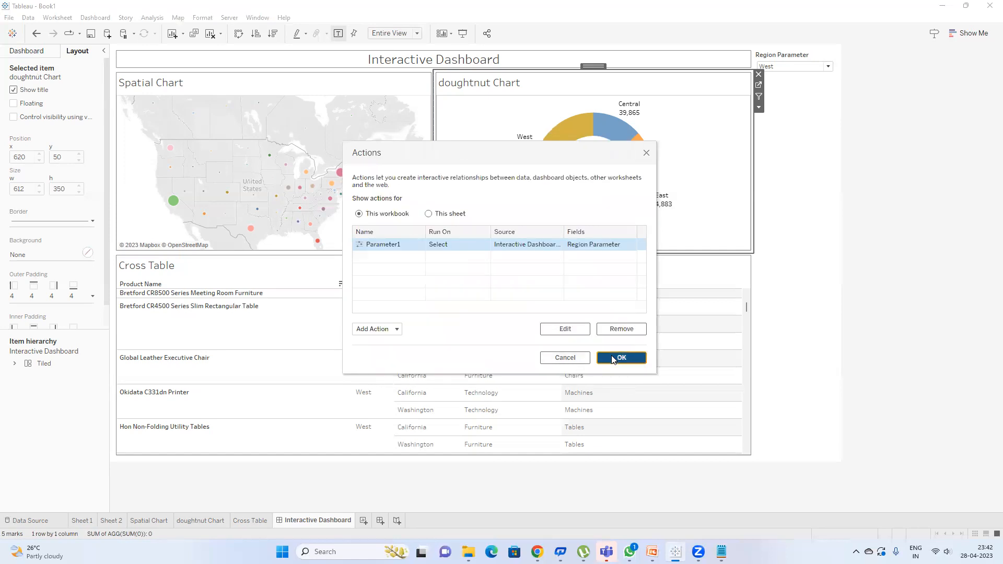
click(607, 135)
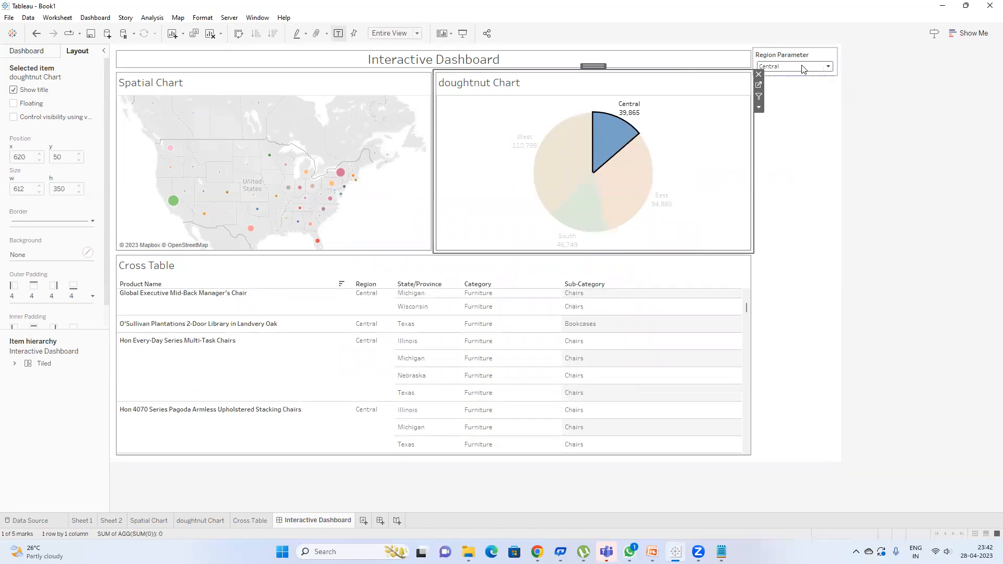
Step: Select the West doughnut slice and check the result on the Cross Table worksheet
click(625, 151)
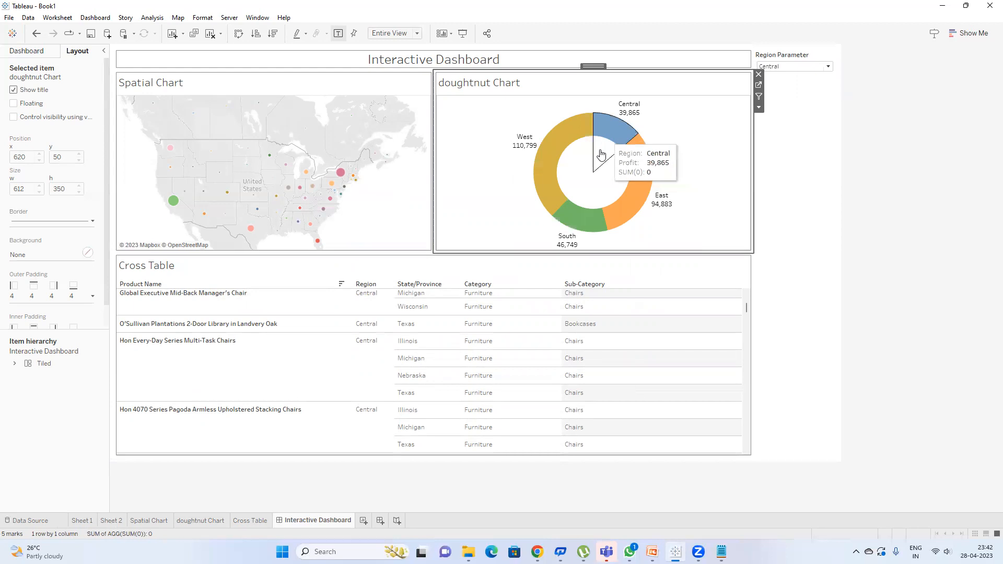
click(544, 161)
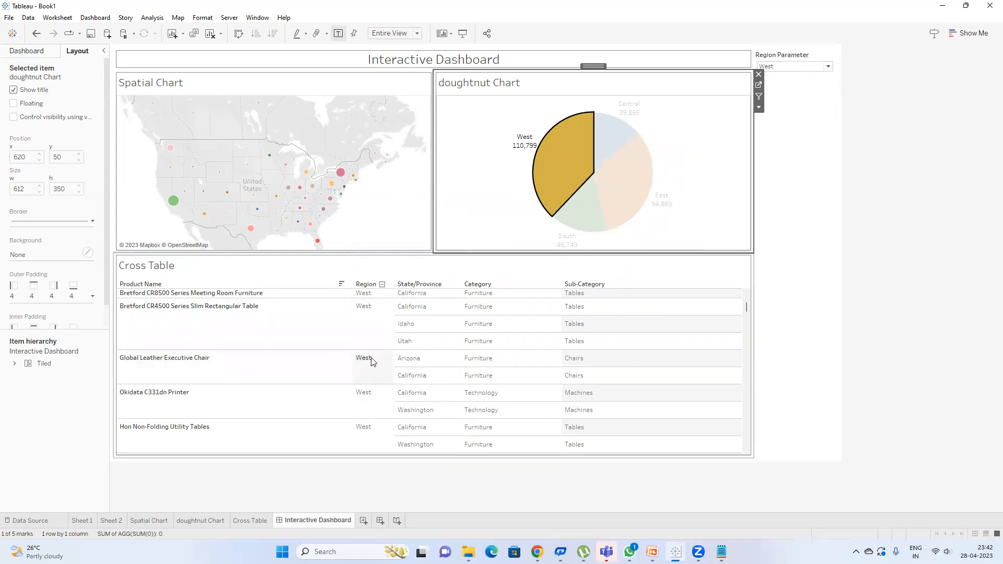
click(695, 266)
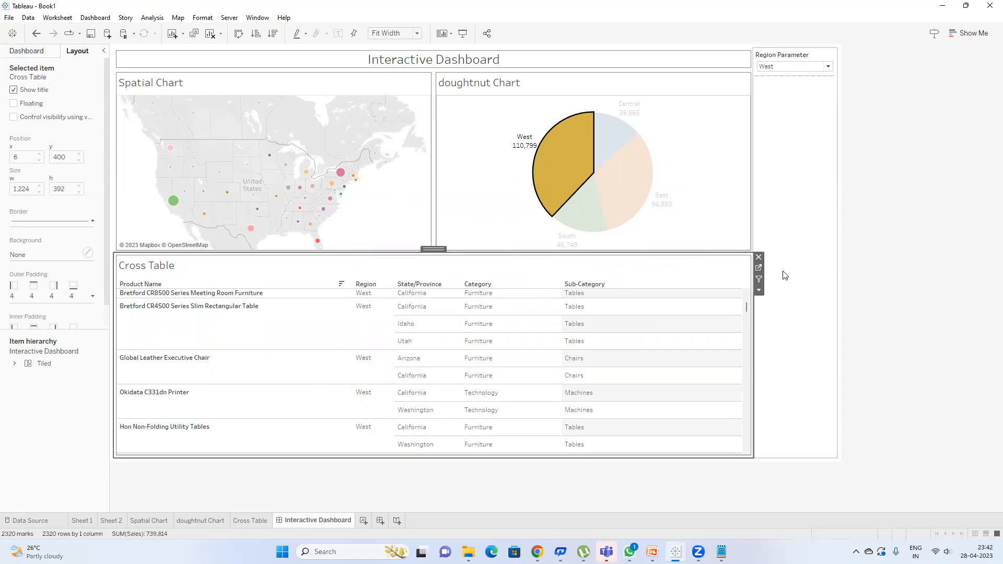
click(759, 267)
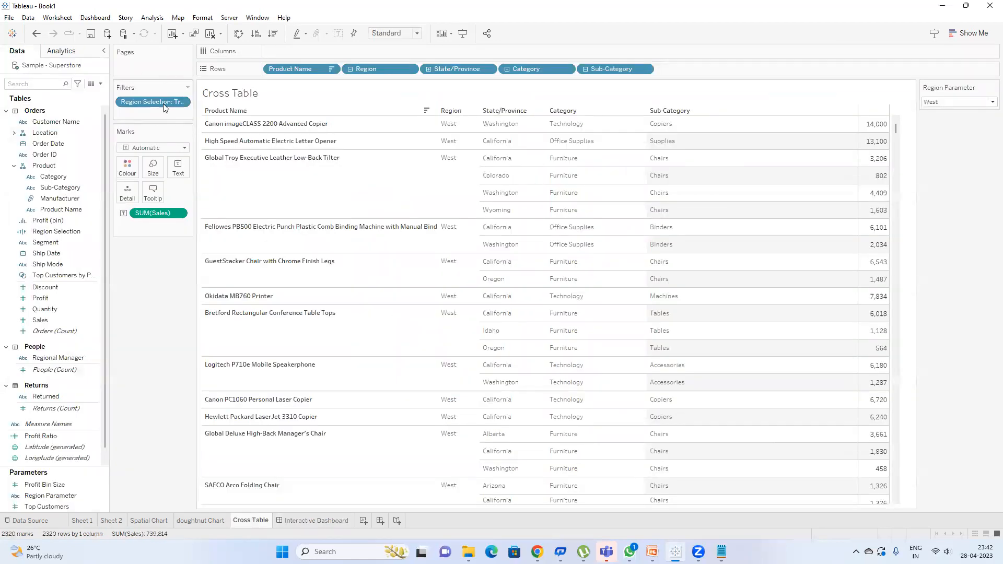
Step: Back on the dashboard, select the East slice, shorten the Region Parameter box, then clear selection
click(316, 521)
click(562, 168)
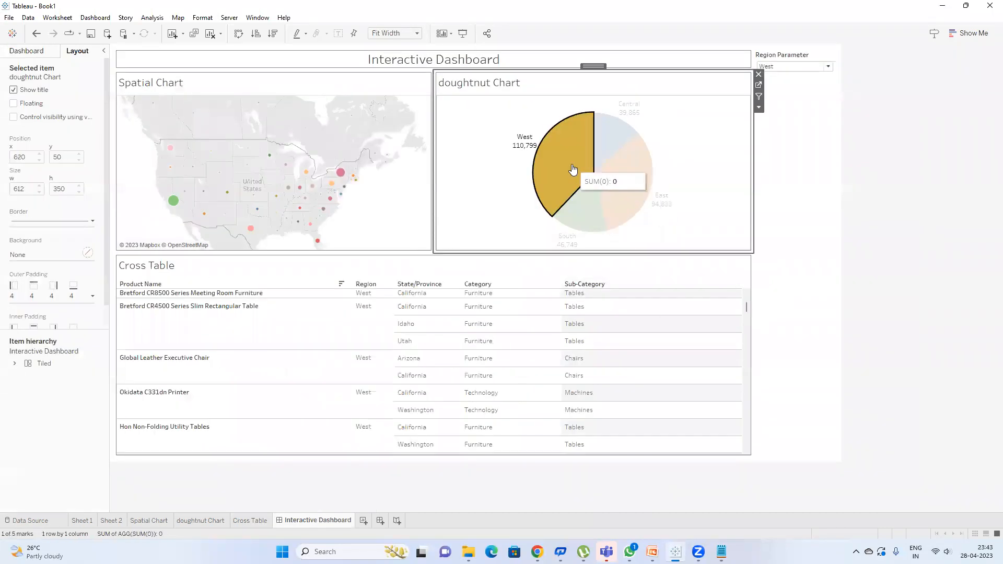
click(643, 190)
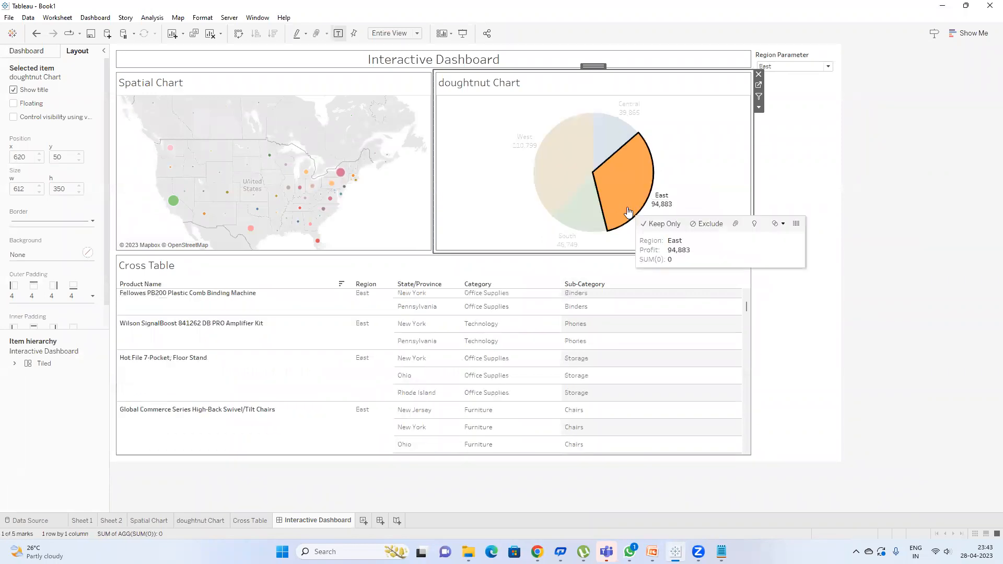
drag(775, 75, 776, 75)
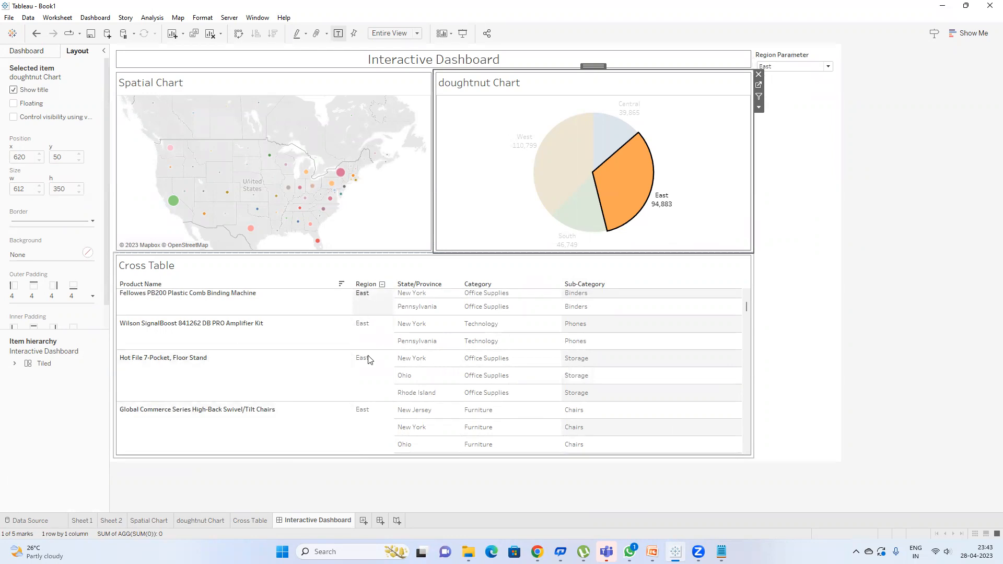
click(607, 192)
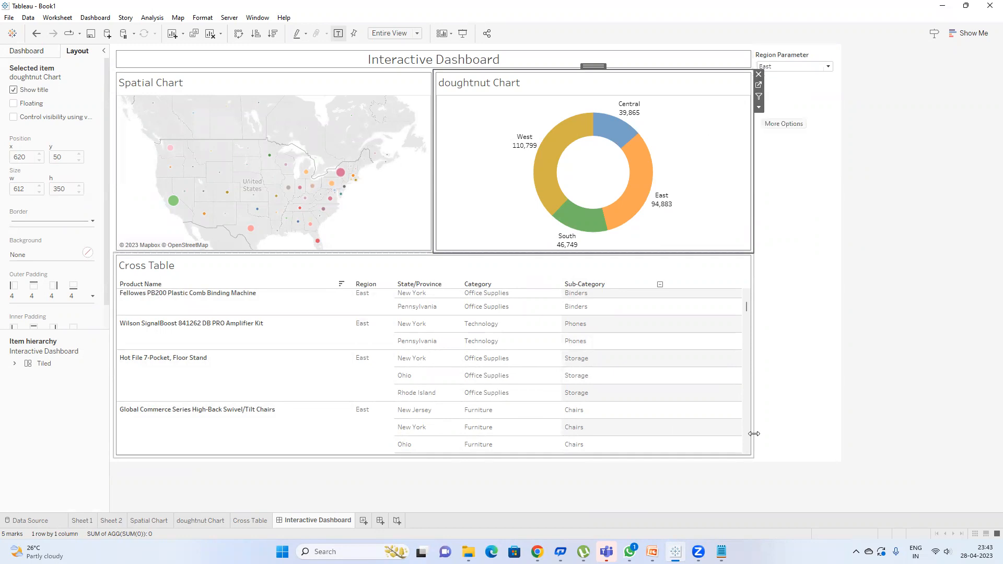
mouse_move(652, 552)
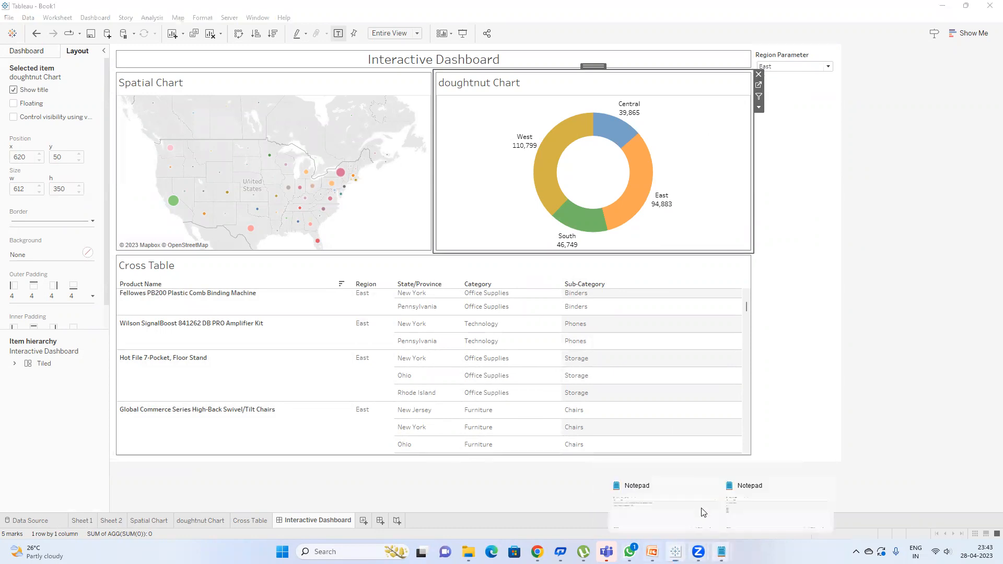
Step: In Notepad, define parameter as 'to pass the values in calculation in worksheets', then return to Tableau
click(682, 511)
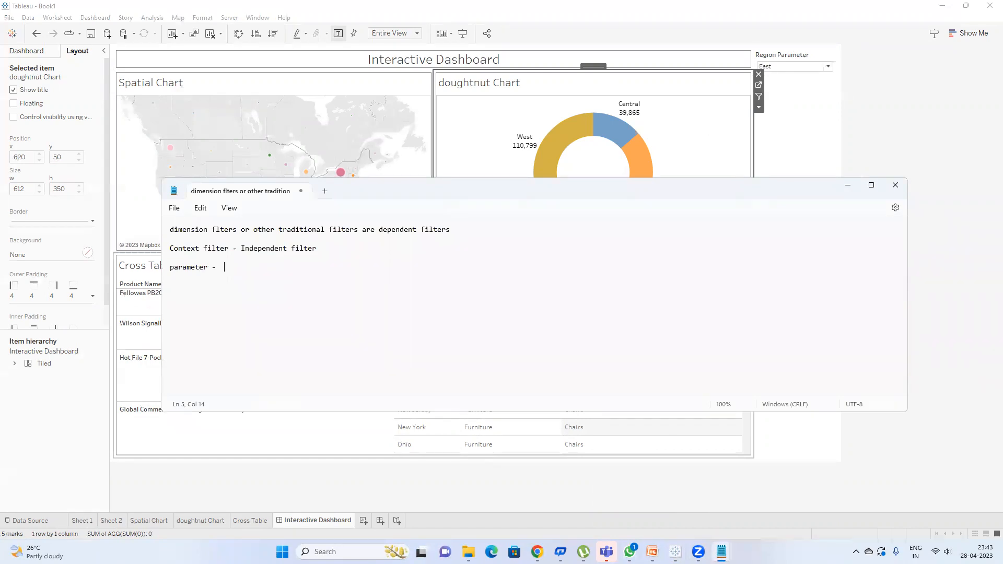
text(pas)
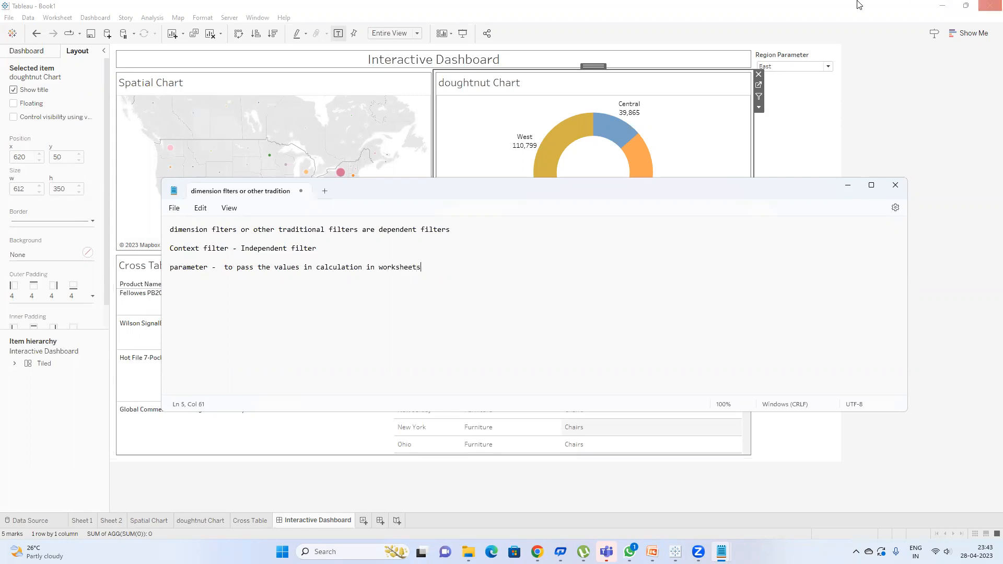
click(939, 134)
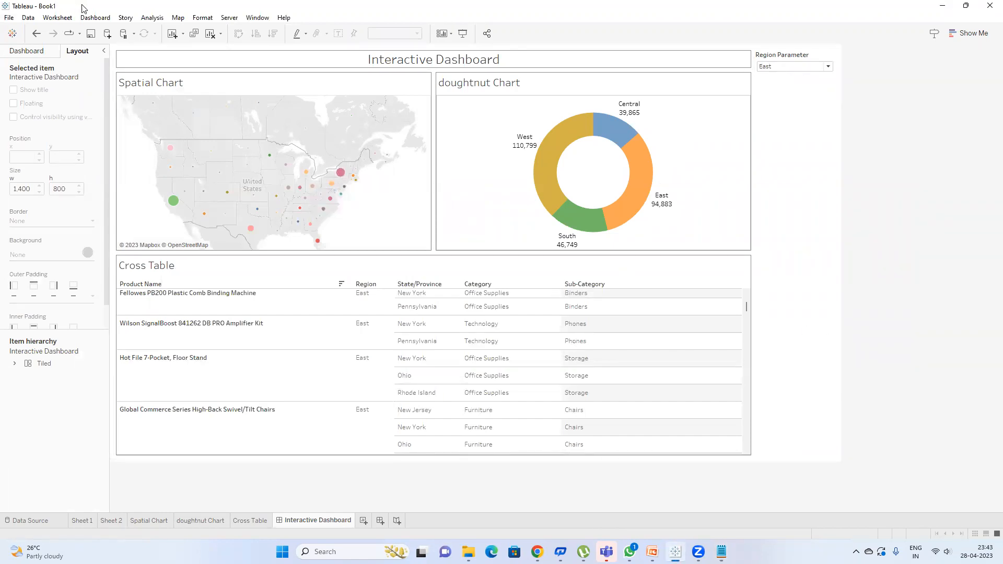
click(97, 17)
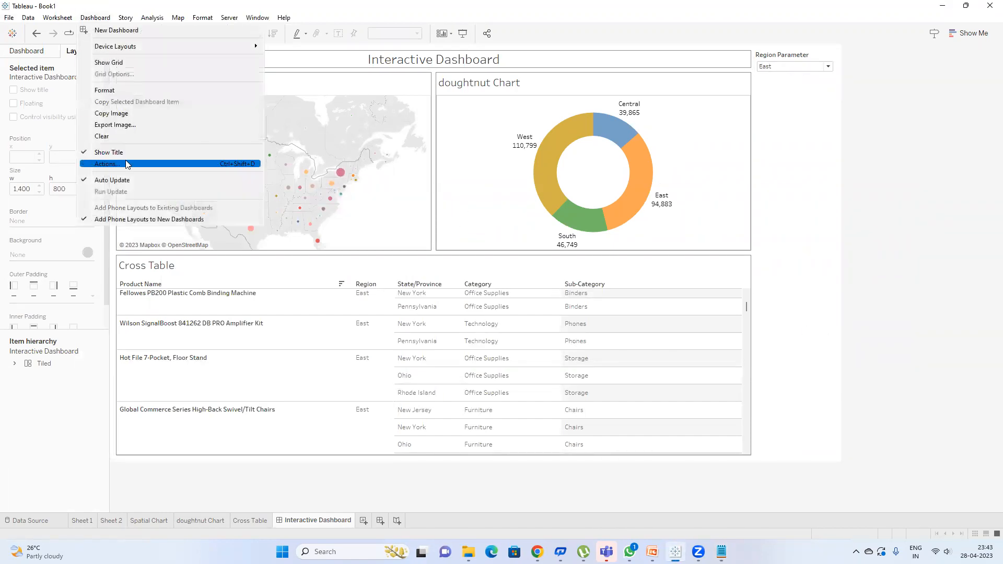
click(694, 116)
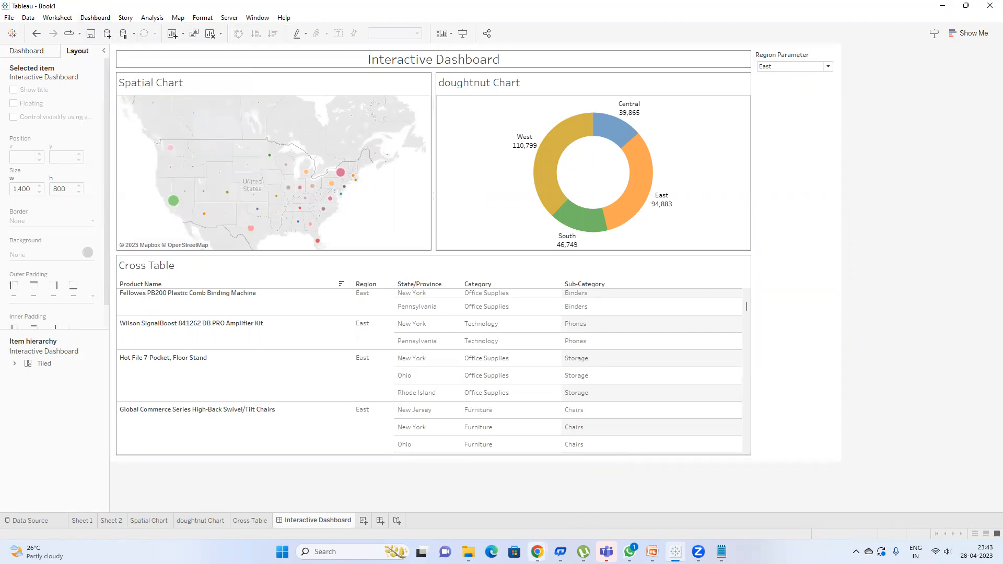
mouse_move(537, 551)
click(490, 516)
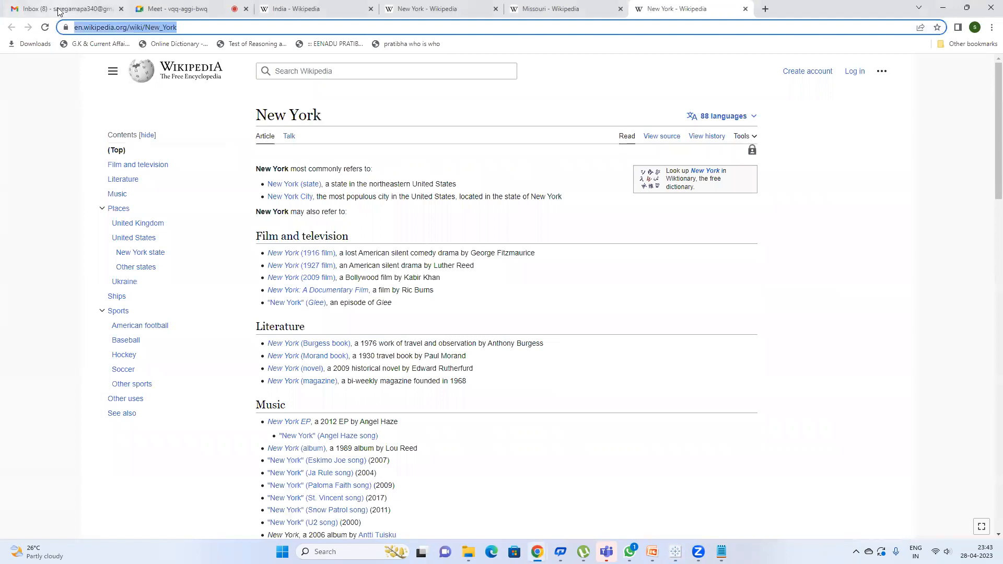
click(59, 10)
click(169, 7)
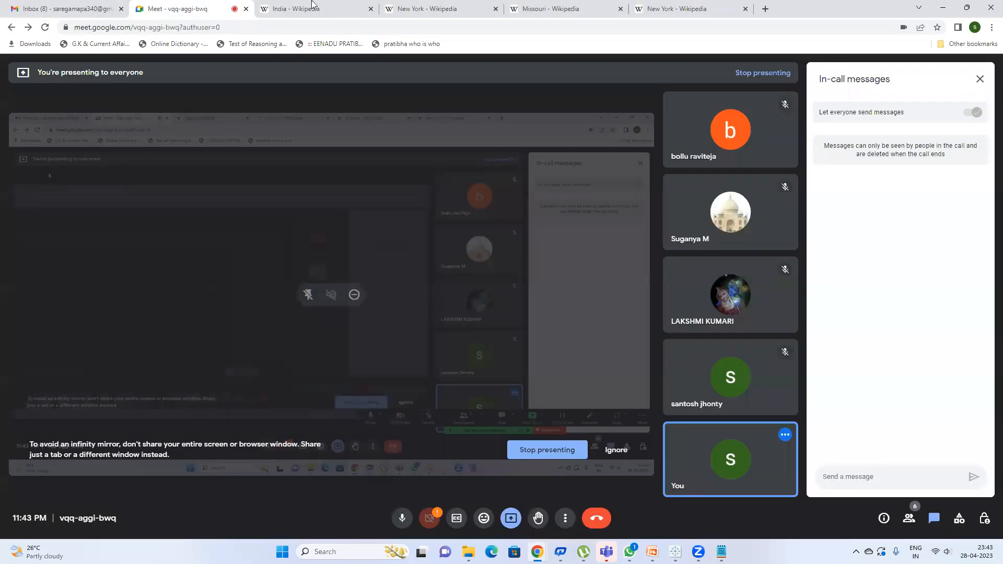
click(953, 10)
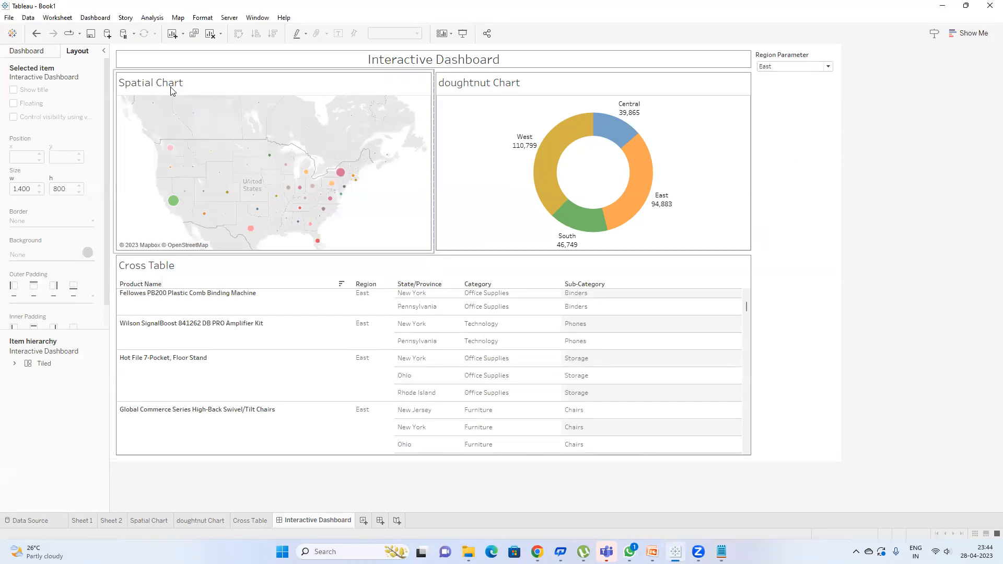
click(711, 149)
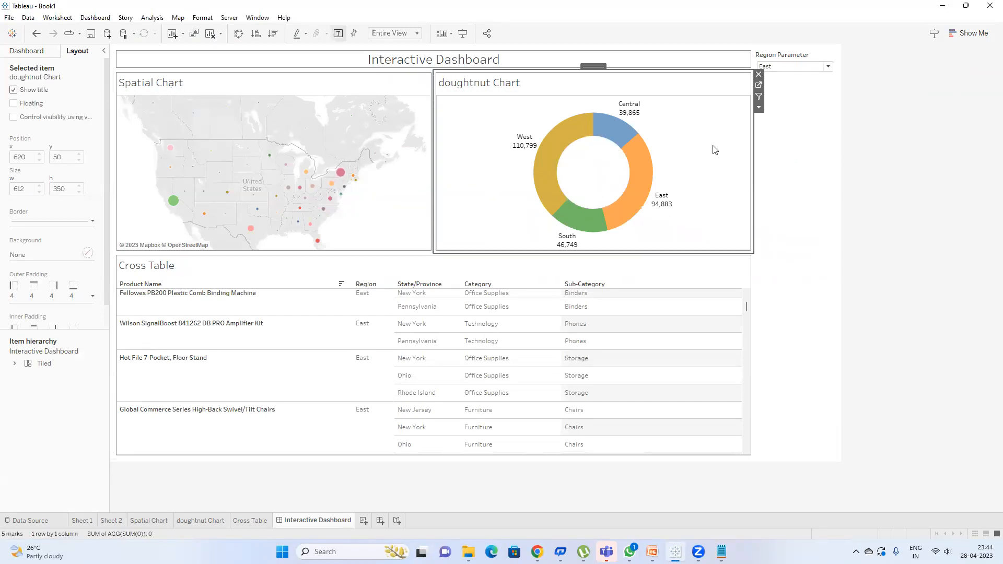
Step: Go from the doughnut Chart sheet to the Cross Table sheet and select the Location, Order Date and Category fields
click(758, 85)
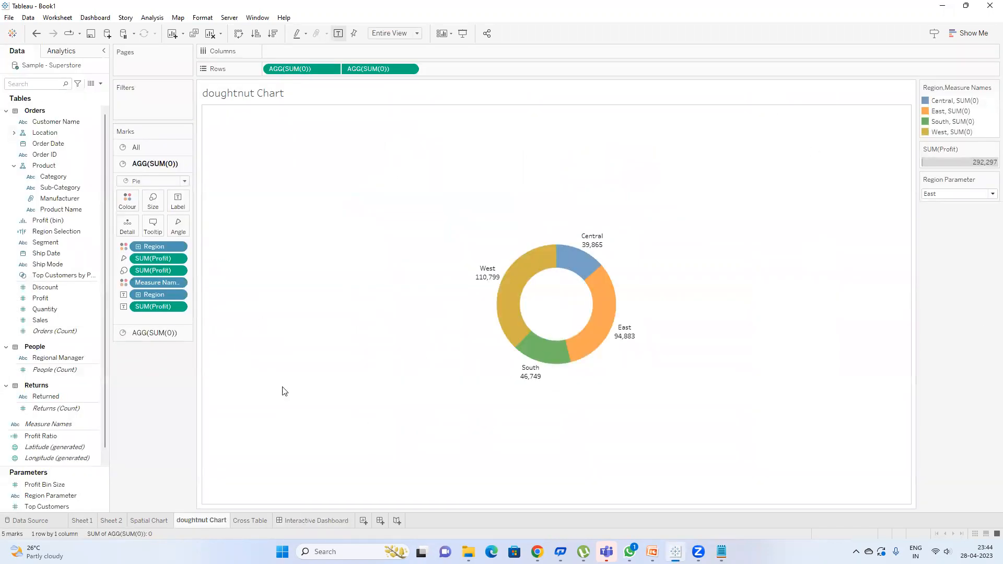
click(258, 521)
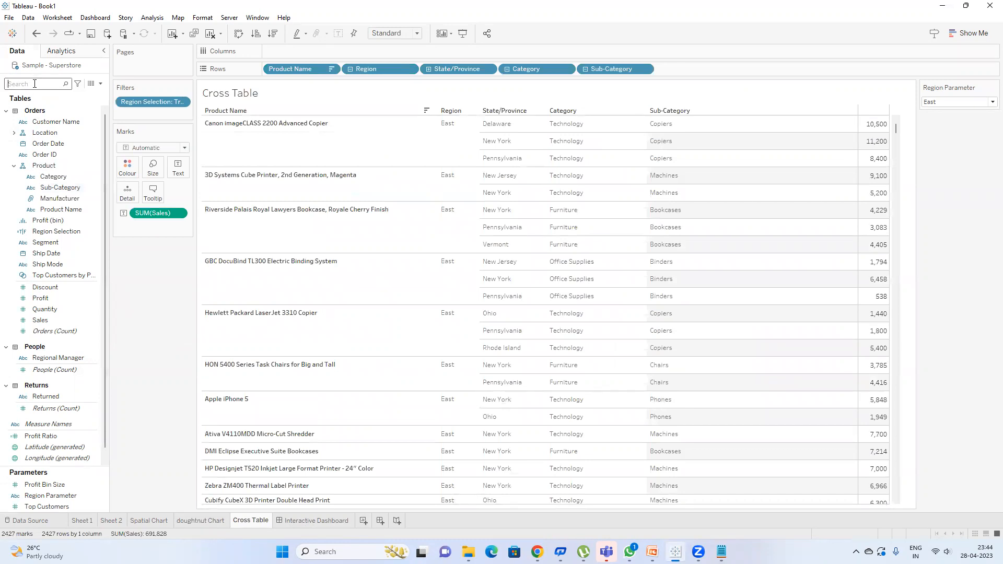
click(51, 133)
click(72, 142)
click(63, 178)
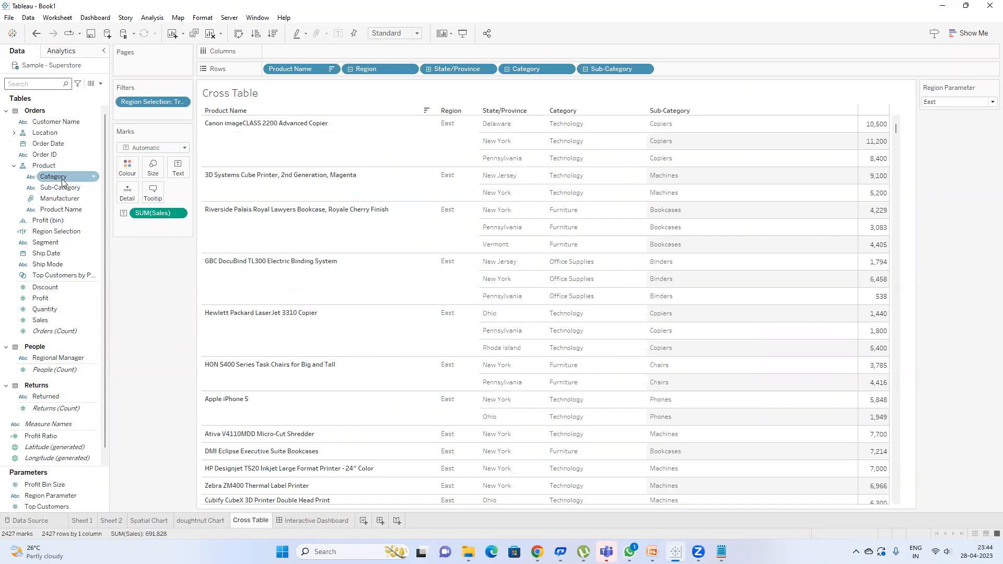
Step: Create a set on Product Name holding the top 5 products by Sum of Sales
right_click(67, 209)
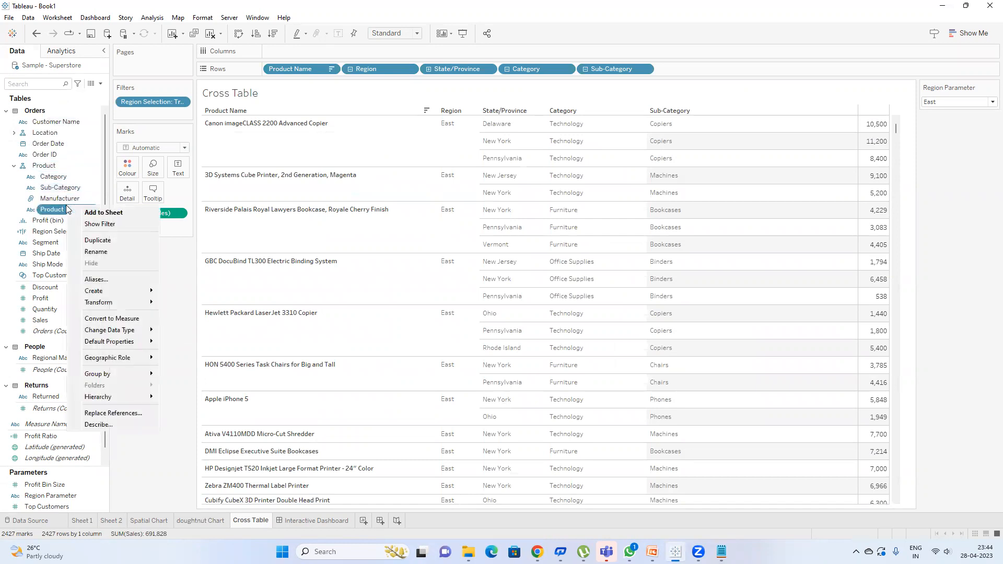
mouse_move(122, 287)
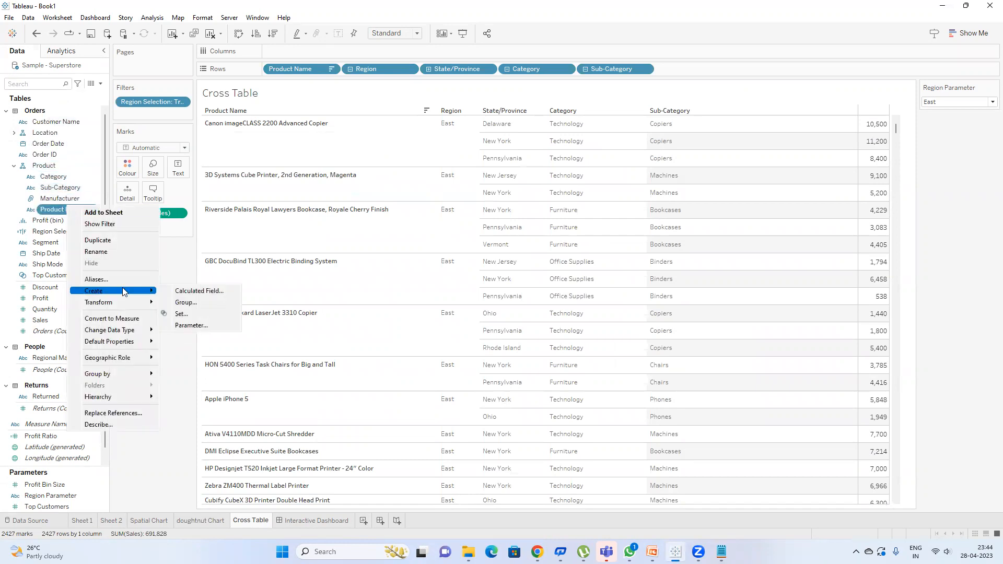
click(179, 314)
click(466, 155)
click(399, 182)
text(5)
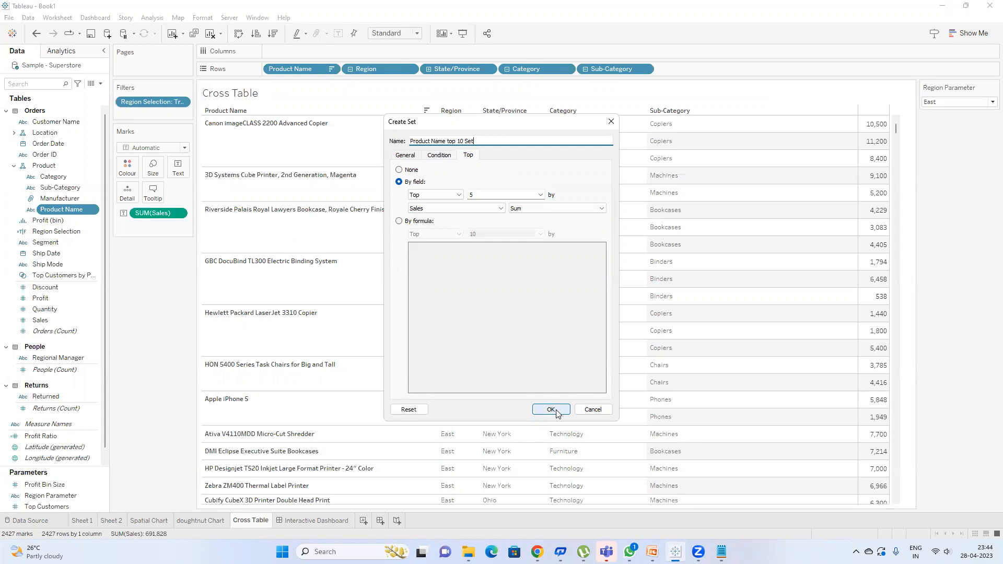
click(552, 411)
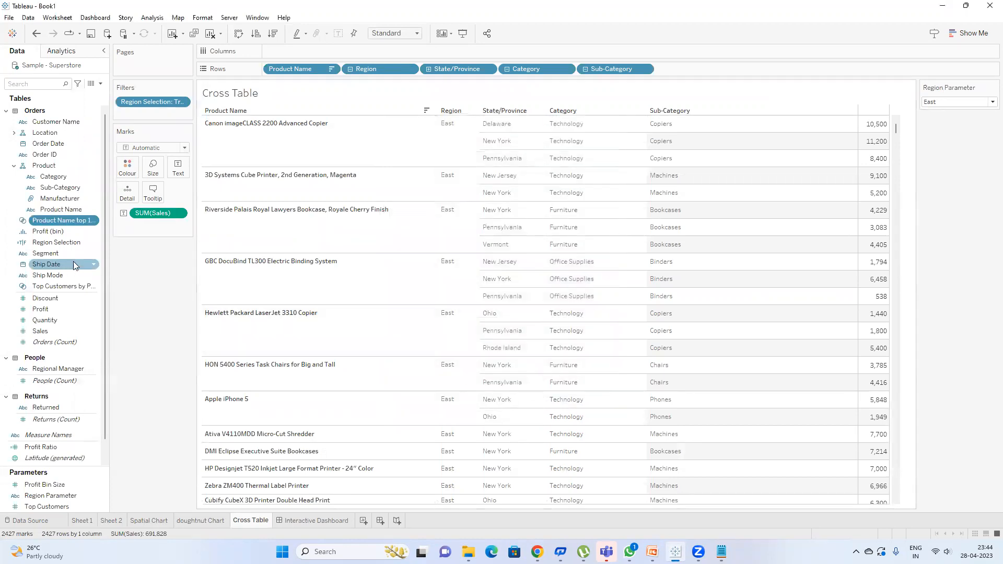
Step: Filter the Cross Table by the top set and review it in Edit Set before returning to the dashboard
drag(70, 228, 157, 113)
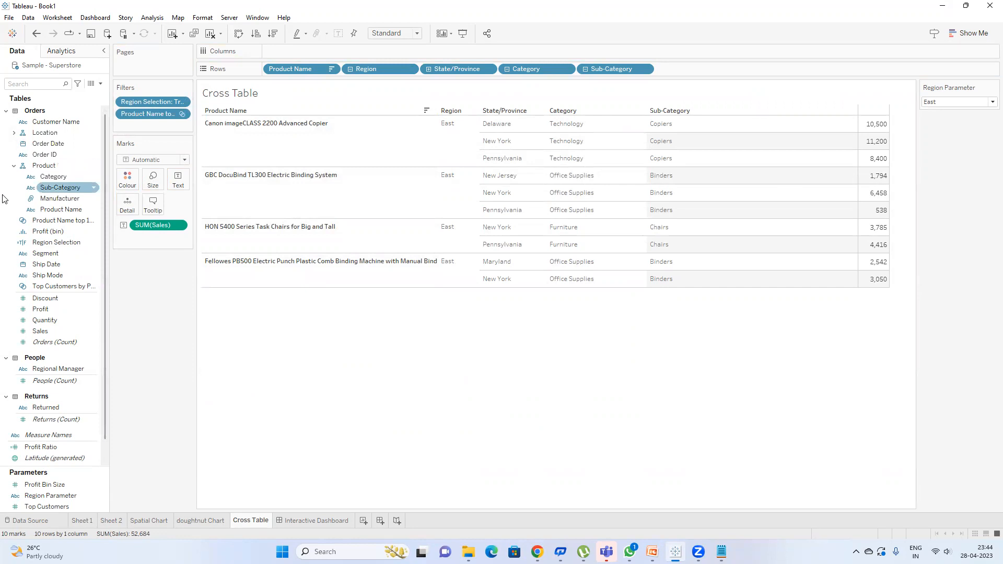
right_click(66, 224)
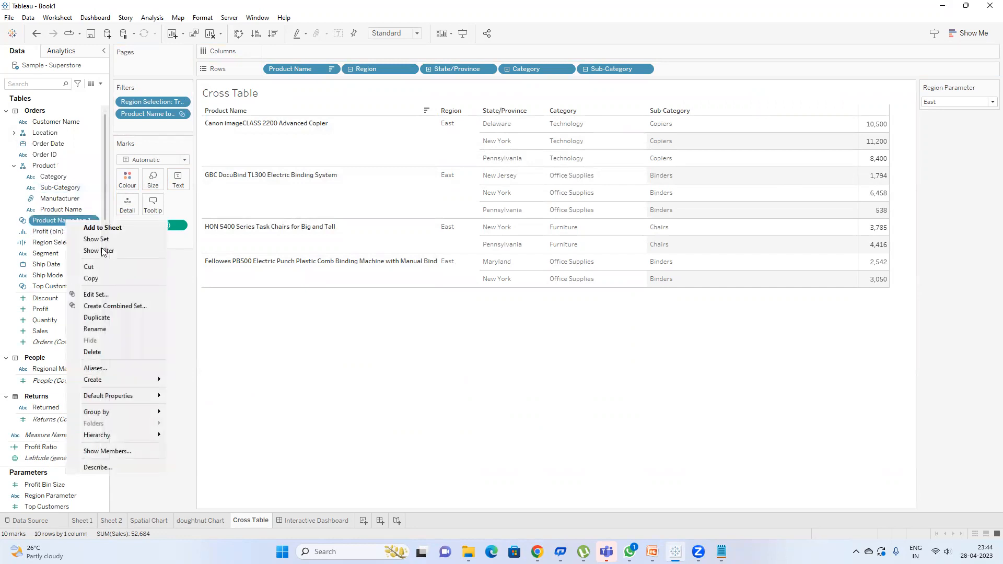
click(102, 293)
click(472, 196)
key(BackSpace)
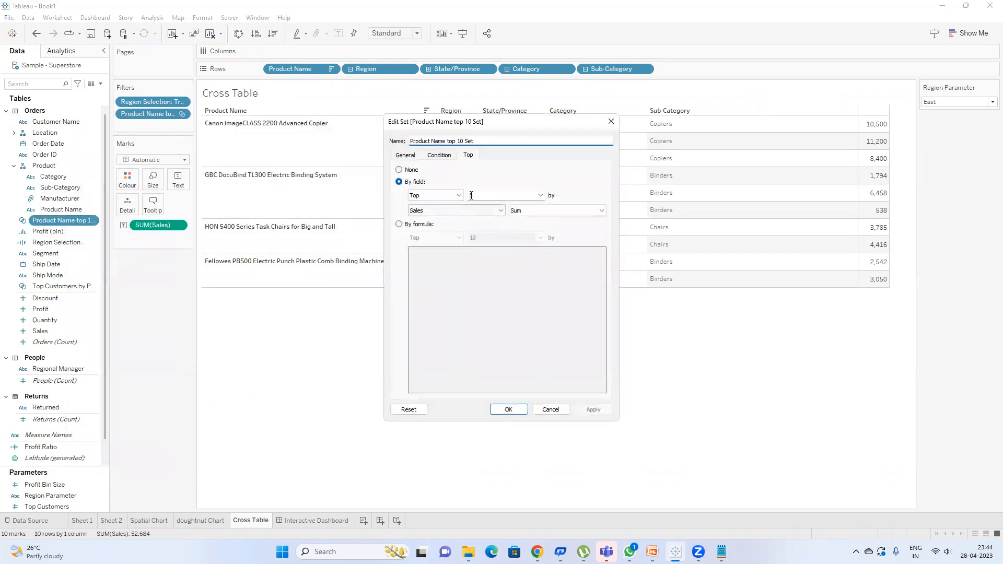
click(509, 410)
click(295, 521)
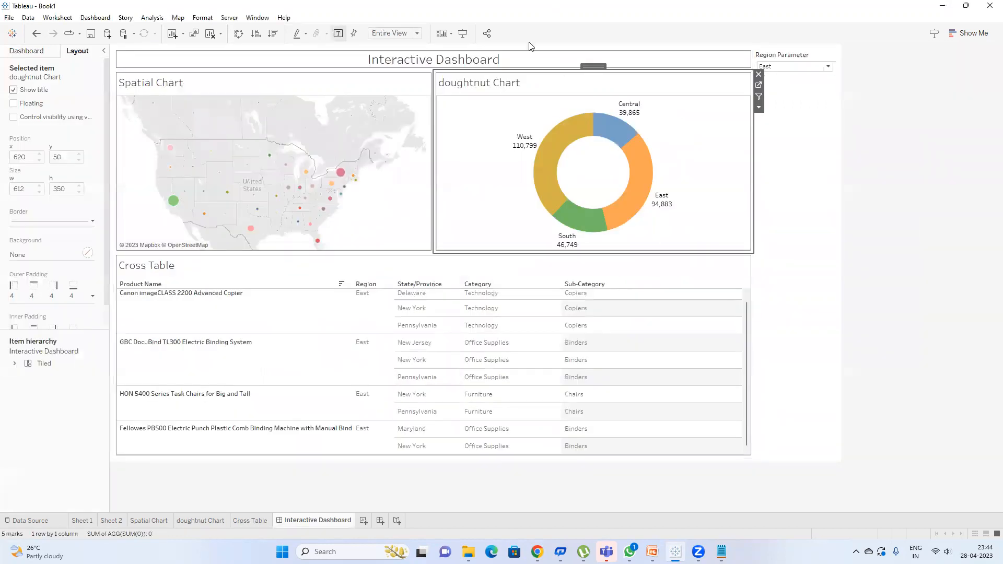
Step: Show the Product Name top 10 Set card from the Cross Table's options, then bring up the dashboard actions list
click(759, 107)
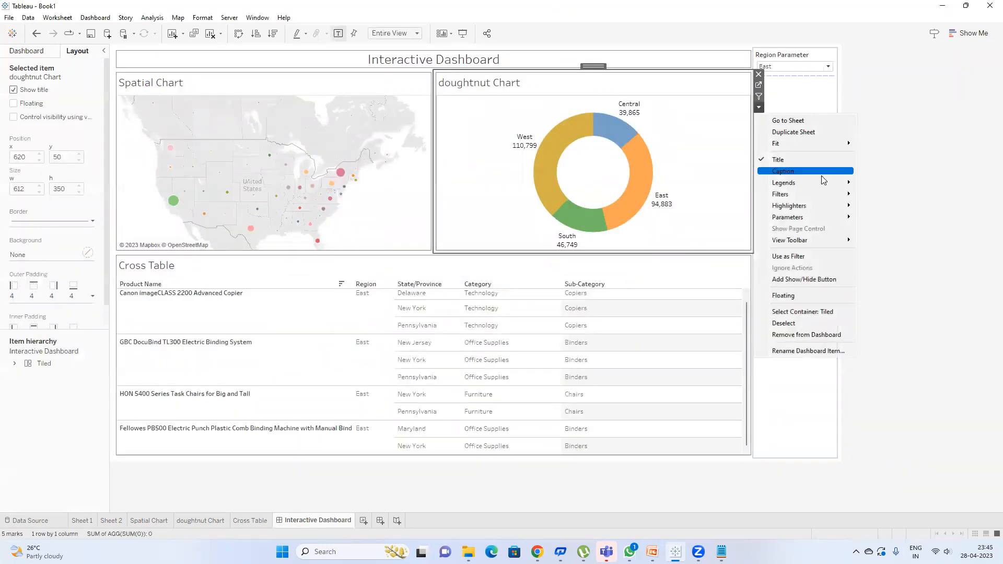
mouse_move(816, 204)
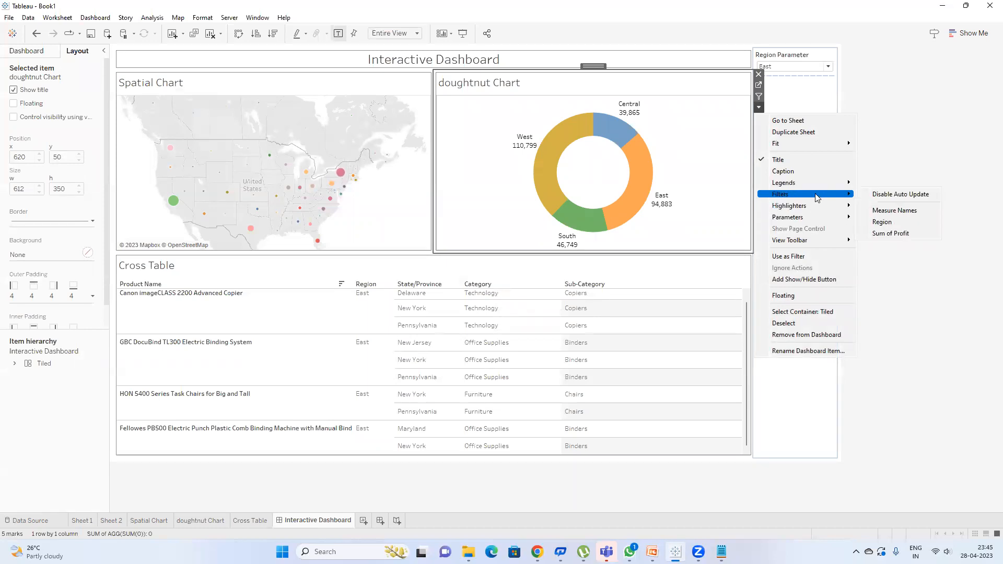
click(709, 112)
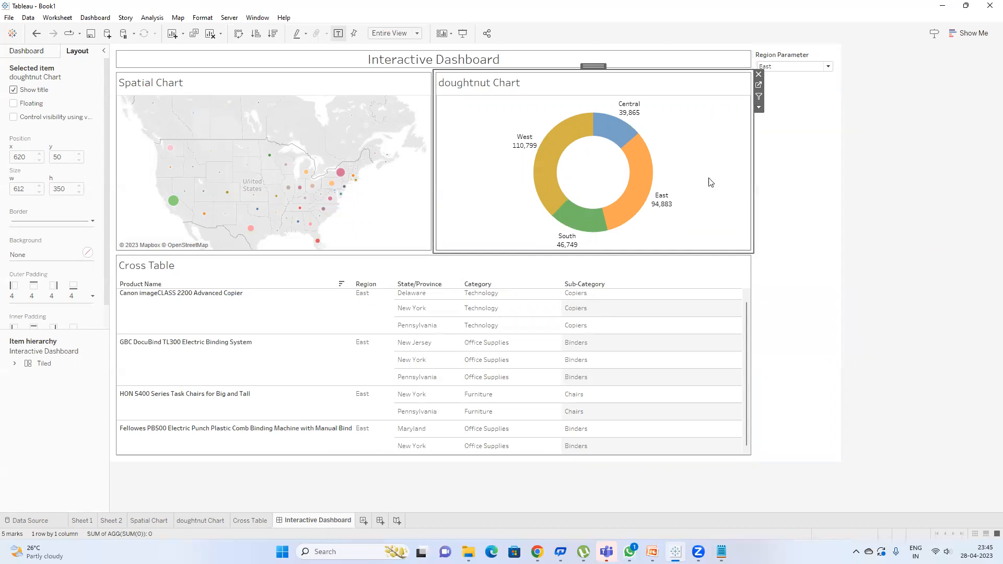
click(631, 261)
click(759, 290)
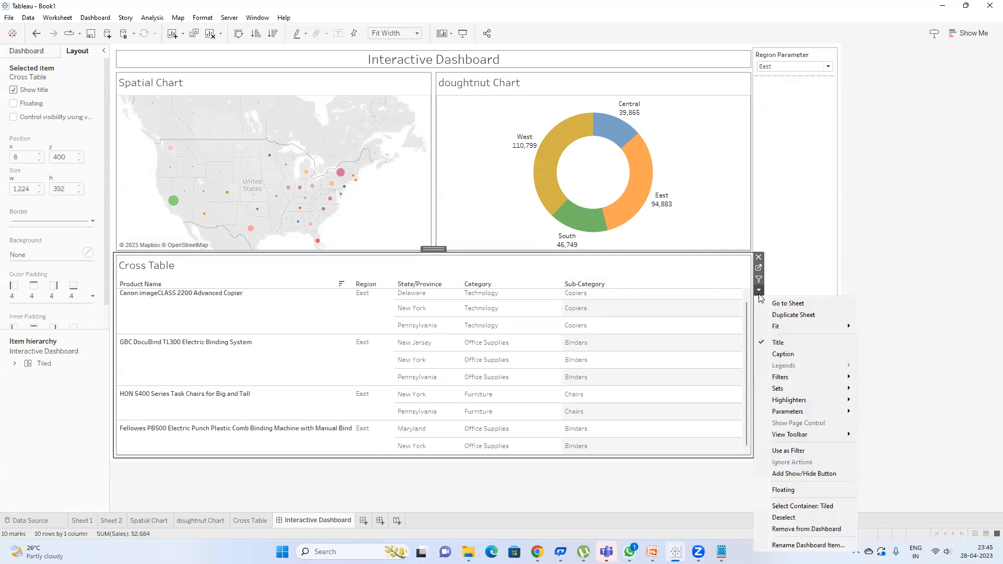
mouse_move(808, 384)
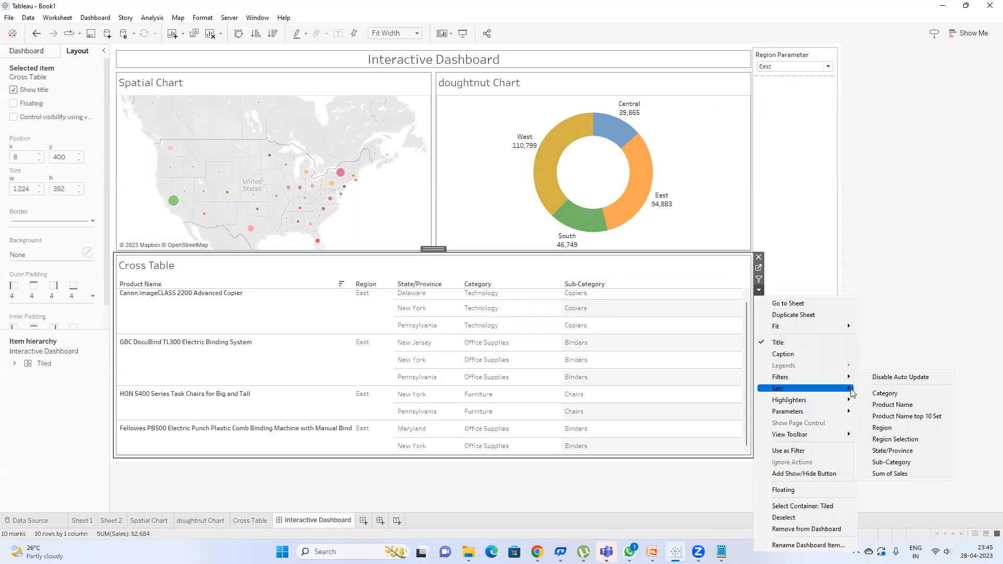
click(887, 416)
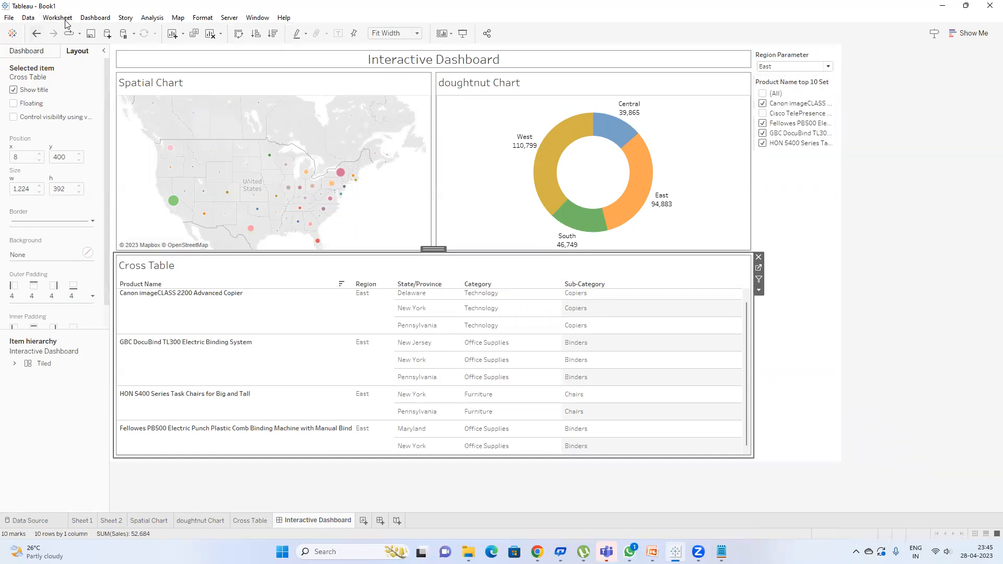
click(97, 19)
click(152, 163)
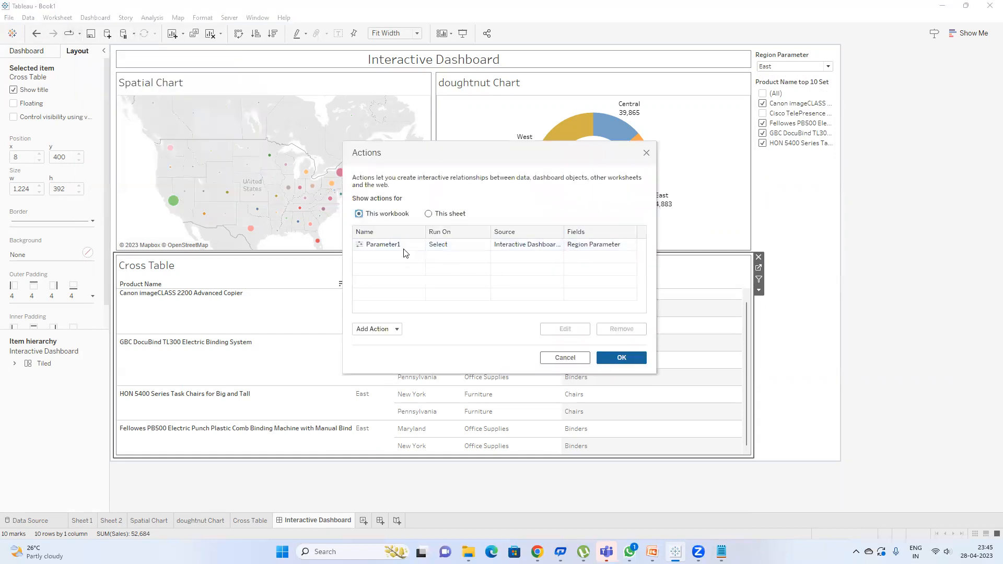
Step: Delete Parameter1 and add a Change Set Values action sourced only from the Cross Table
click(405, 245)
click(613, 334)
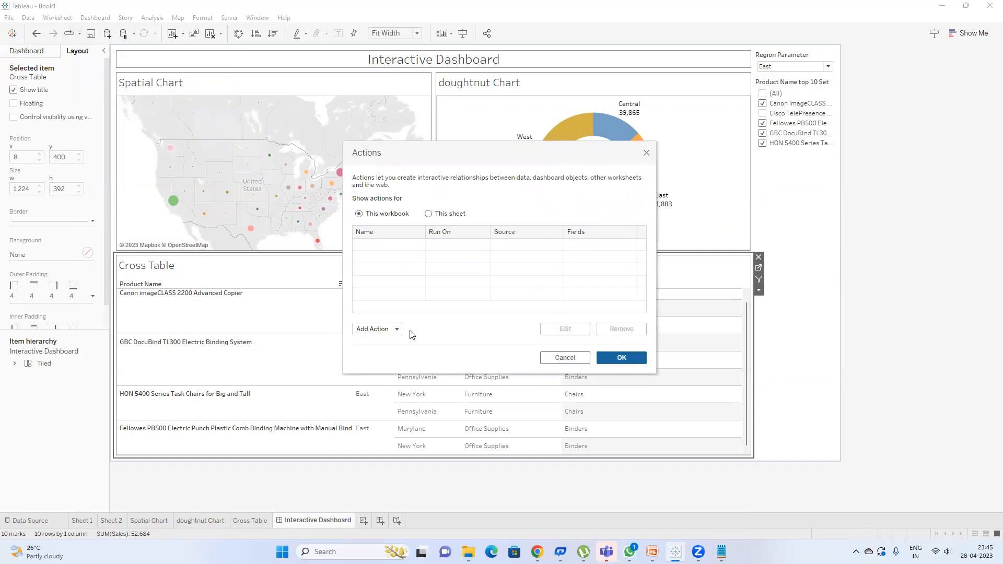
click(397, 330)
click(407, 315)
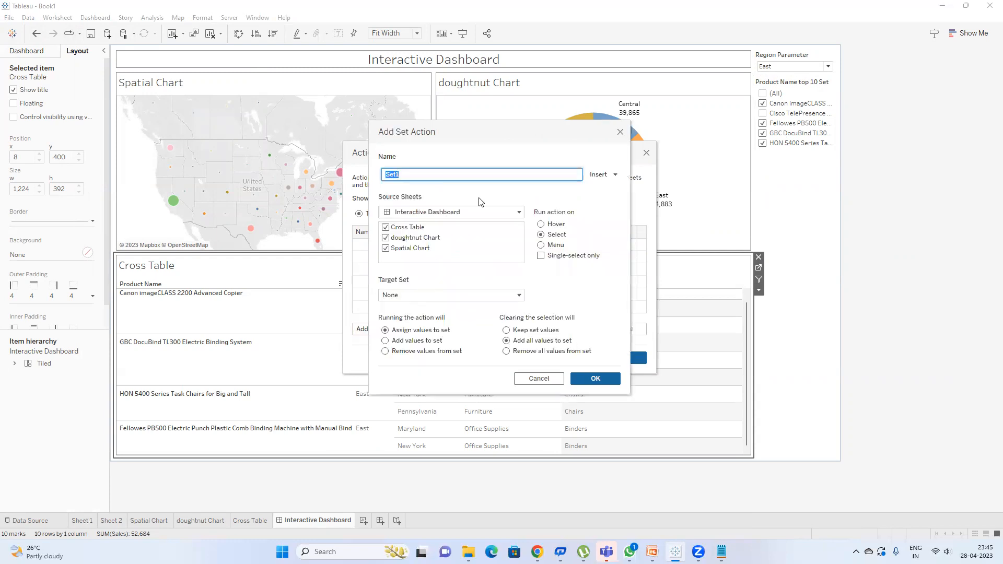
click(400, 228)
click(414, 238)
click(413, 249)
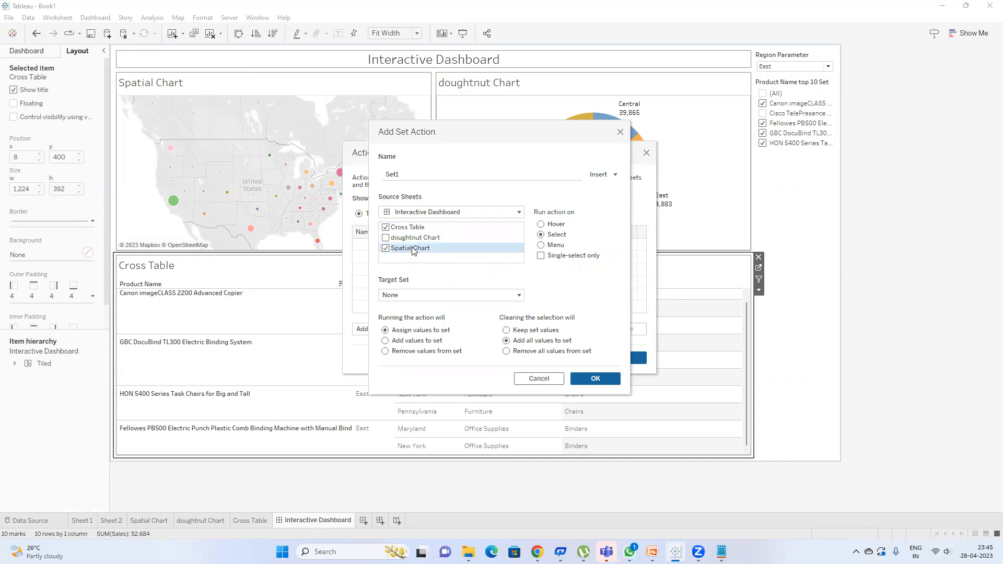
Step: Target Product Name top 10 Set, save Set1, and test it on the Canon copier row
click(445, 295)
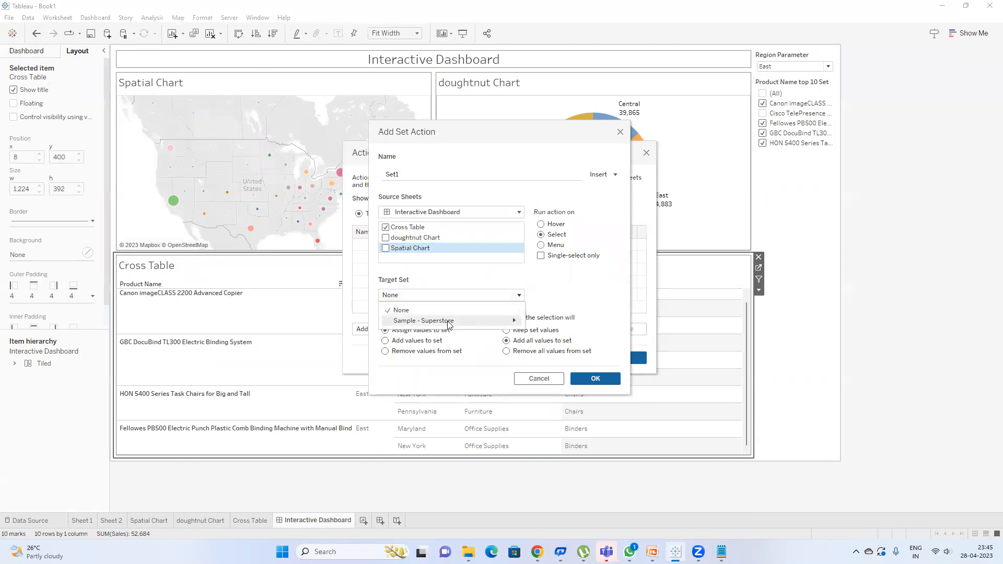
mouse_move(448, 323)
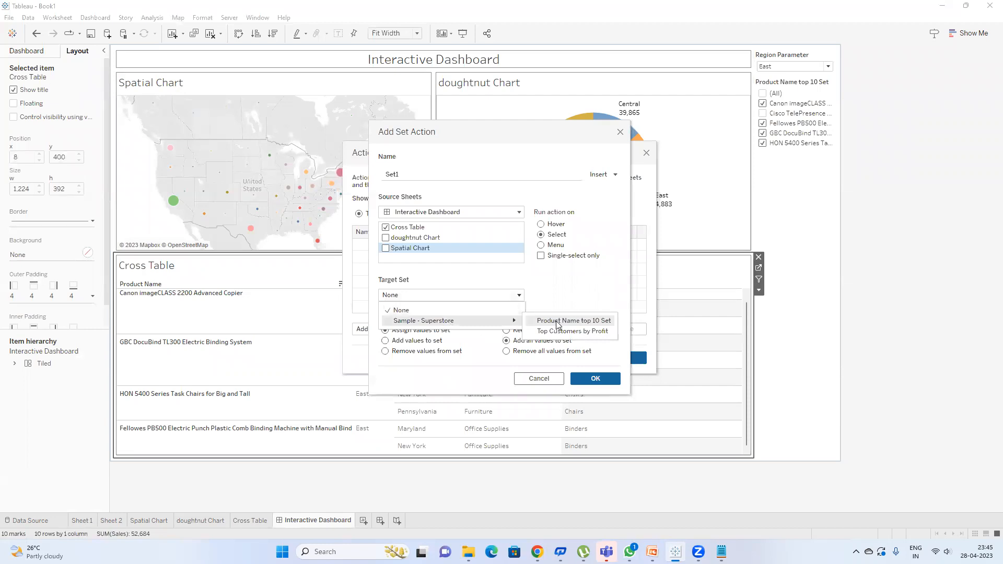
click(558, 321)
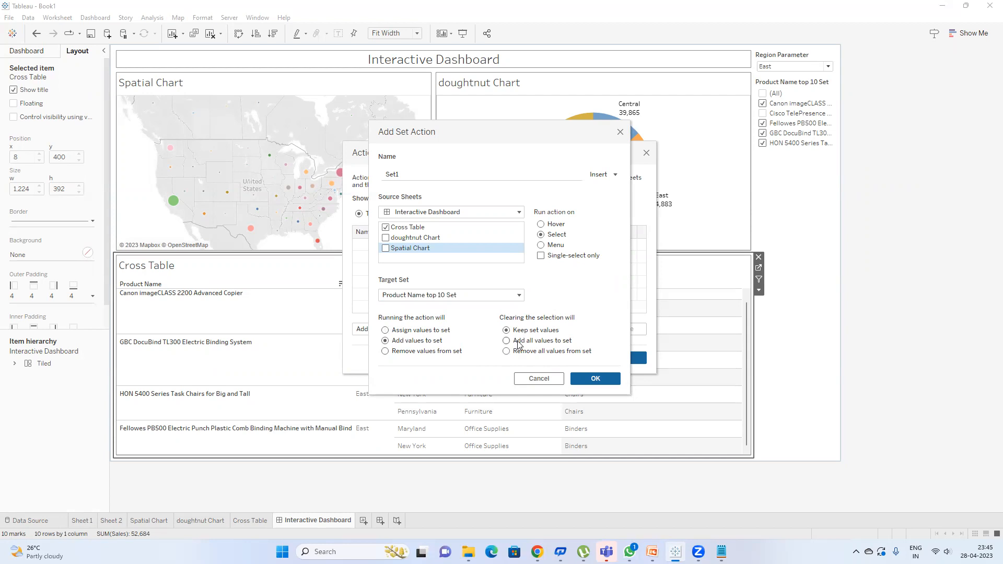
click(607, 375)
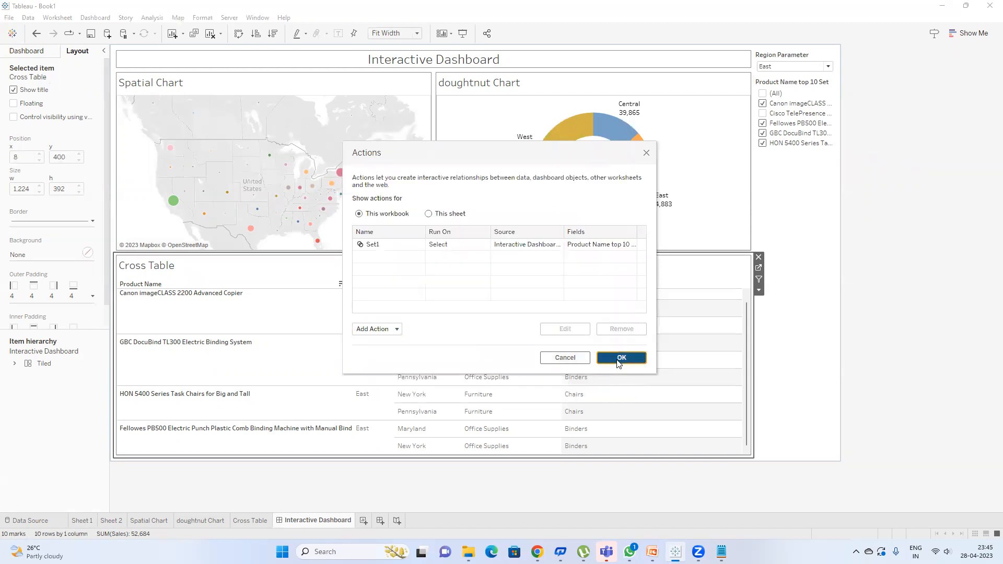
click(618, 355)
click(284, 322)
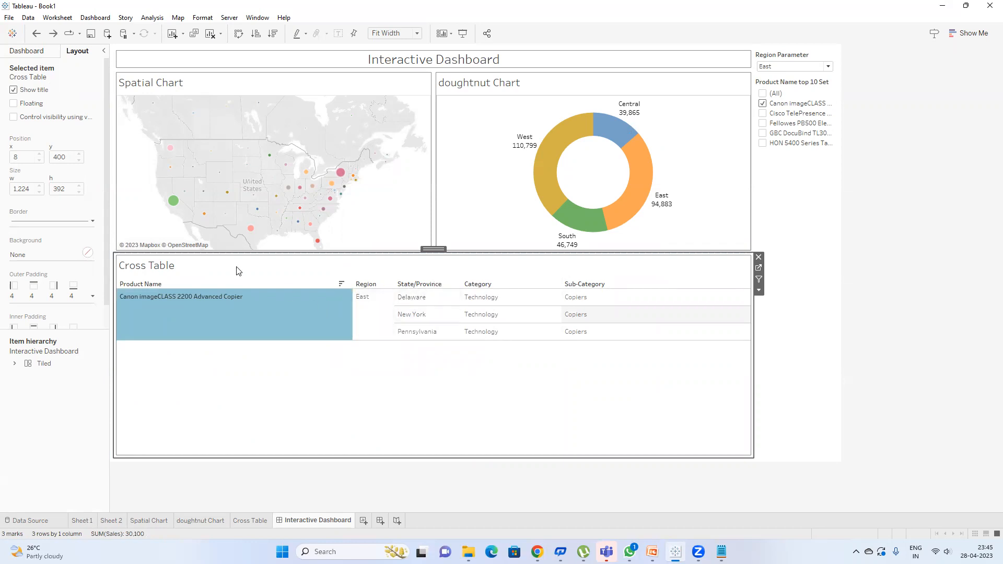
Step: Undo the test and remove the Region Selection filter from the Cross Table sheet
click(37, 34)
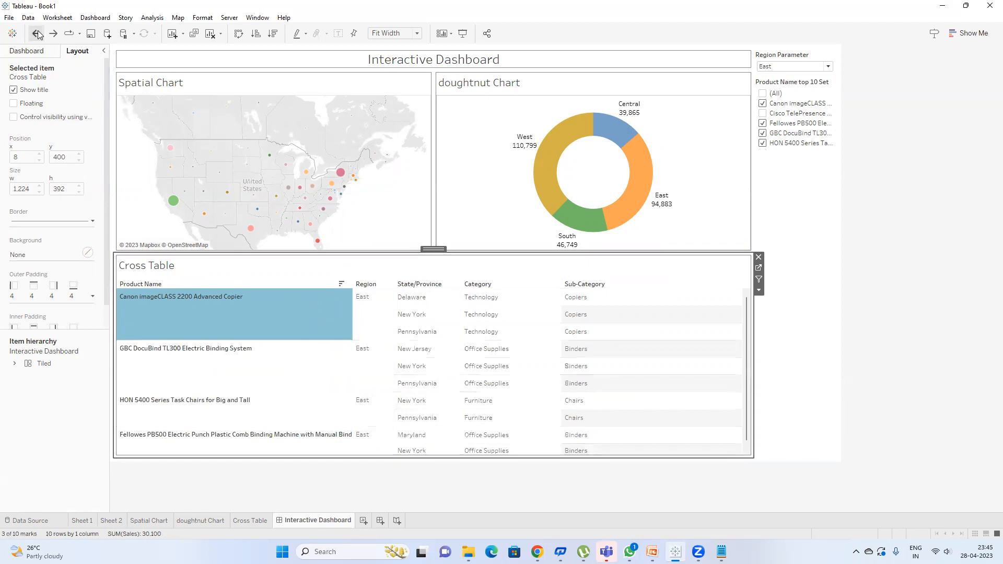
click(270, 361)
click(271, 360)
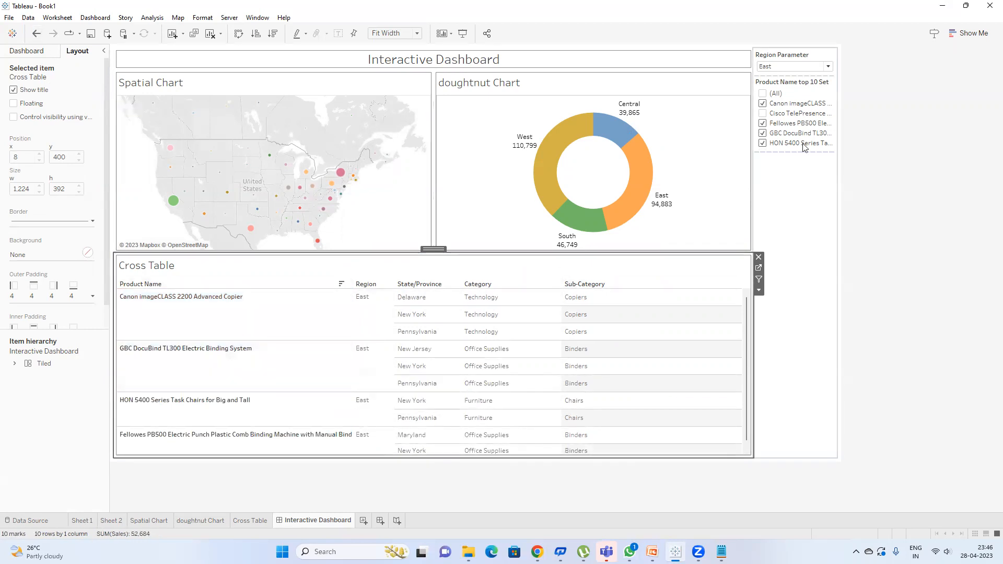
click(759, 268)
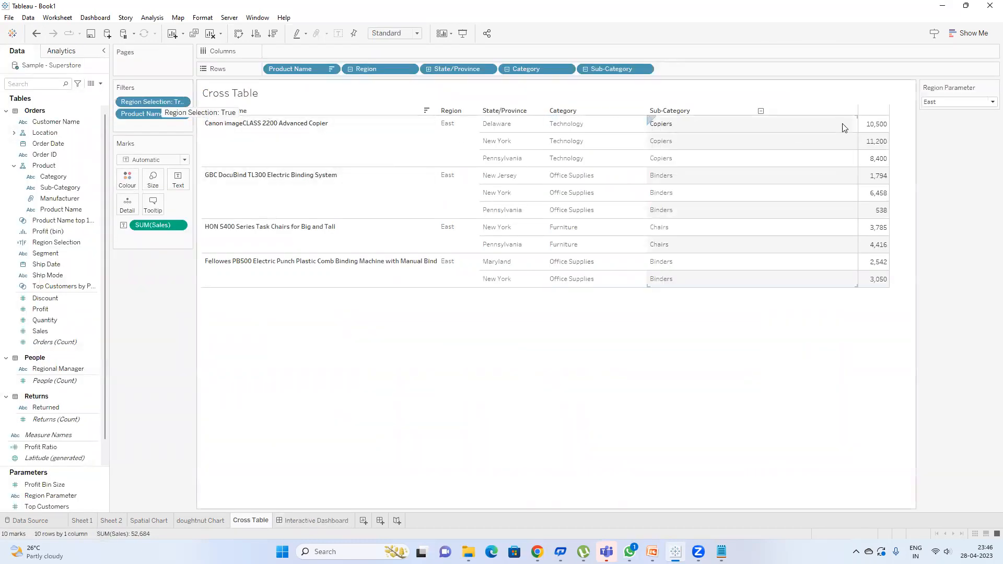
drag(144, 98, 150, 301)
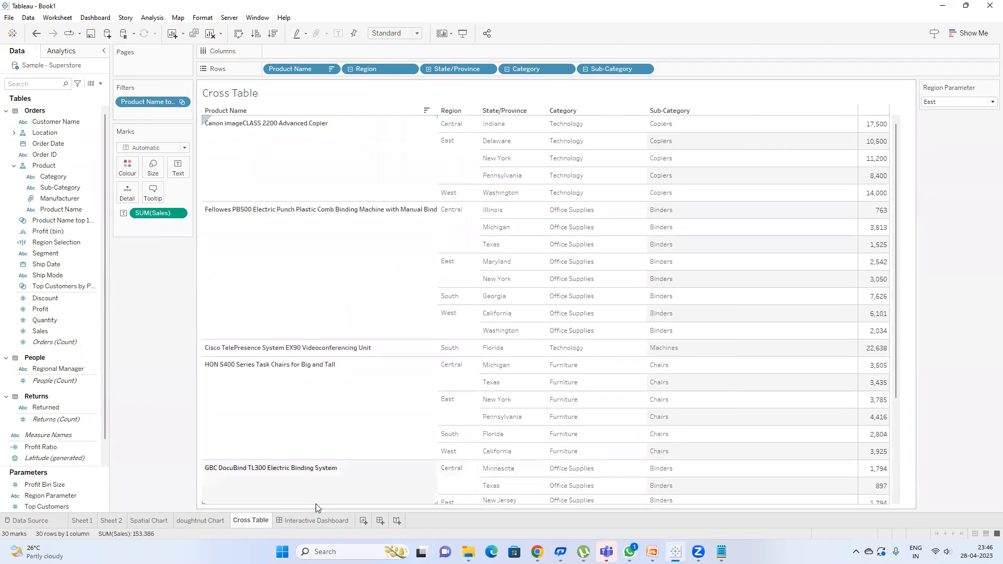
click(317, 520)
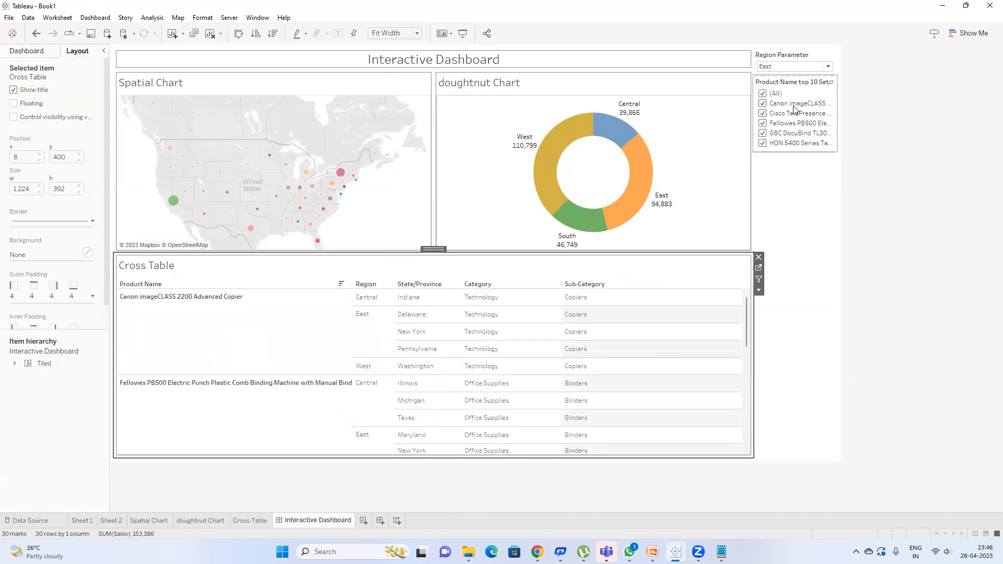
Step: Retest the set action on the Canon copier row, then undo to restore all products
scroll(247, 330, down, 2)
scroll(282, 352, down, 3)
scroll(287, 347, up, 5)
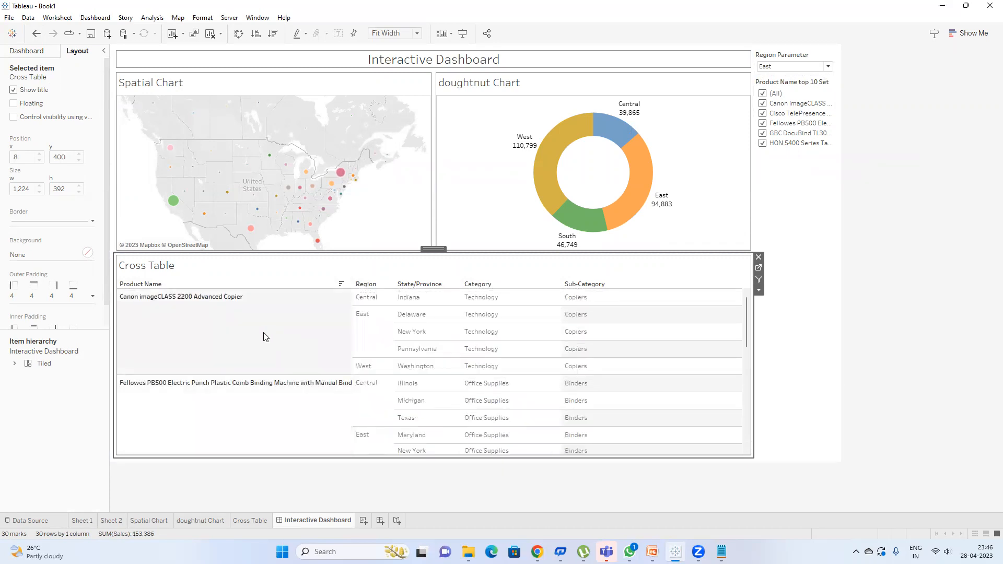
click(264, 333)
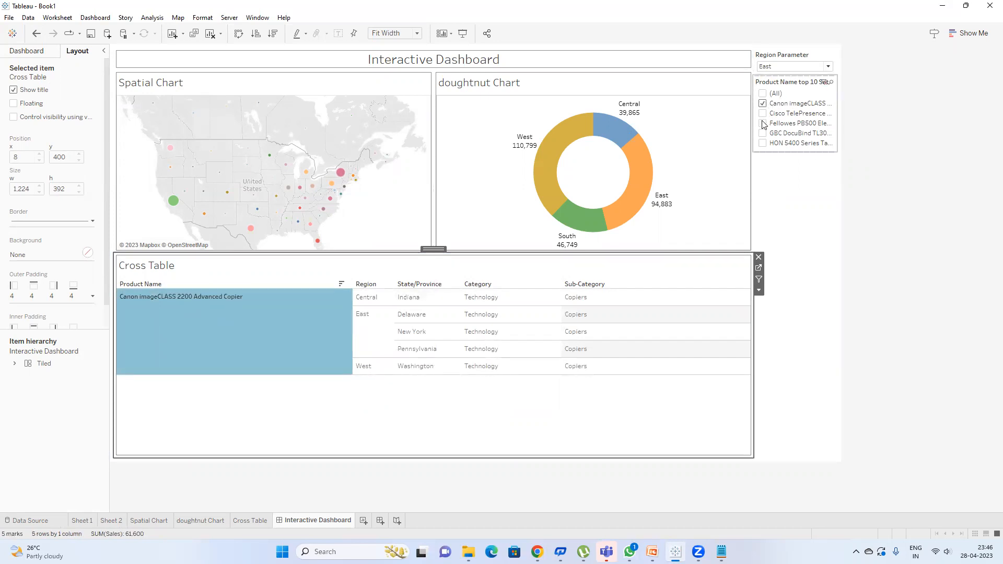
click(36, 32)
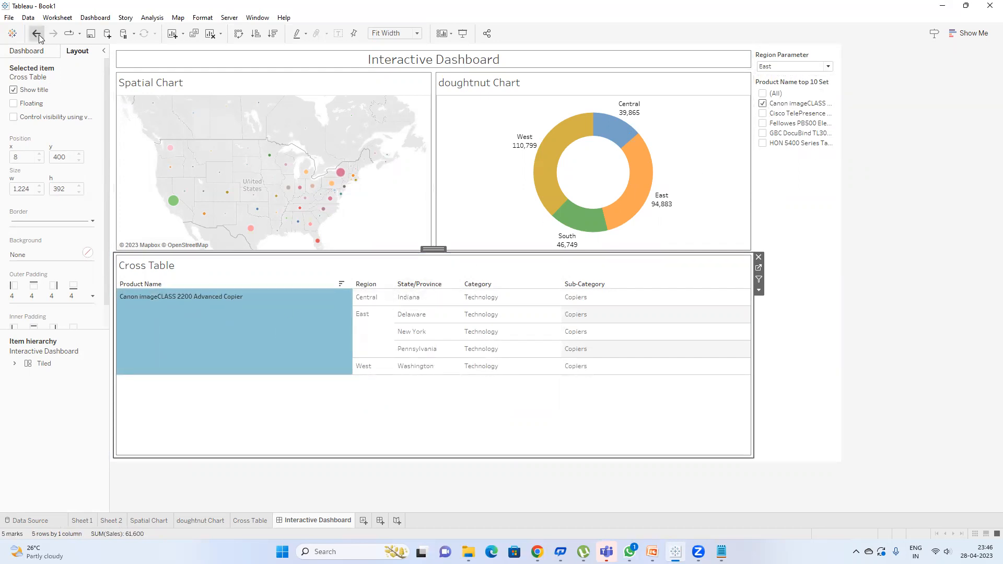
click(290, 354)
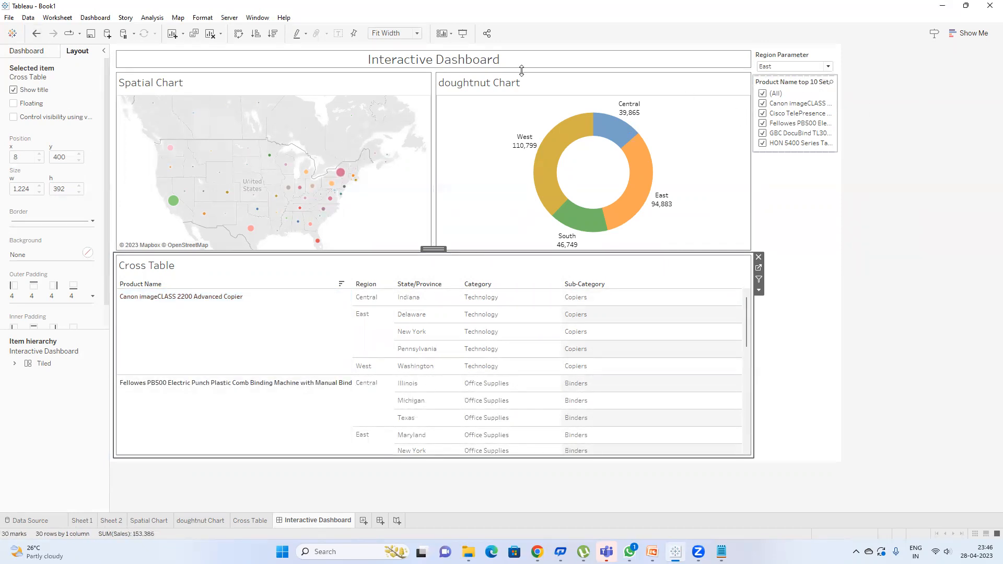
Step: Change the Set1 action to remove selected values from Product Name top 10 Set
click(103, 19)
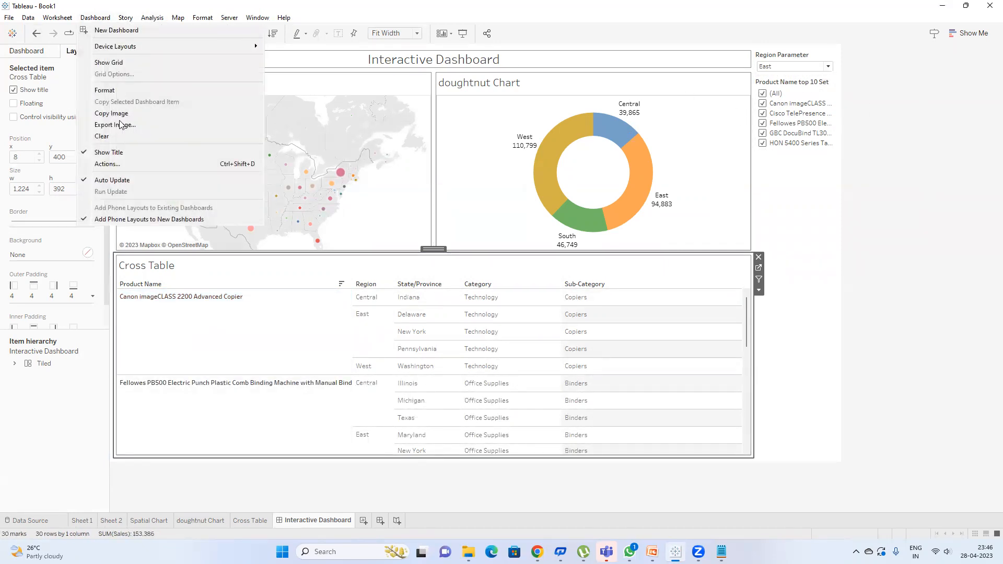
click(122, 163)
double_click(487, 245)
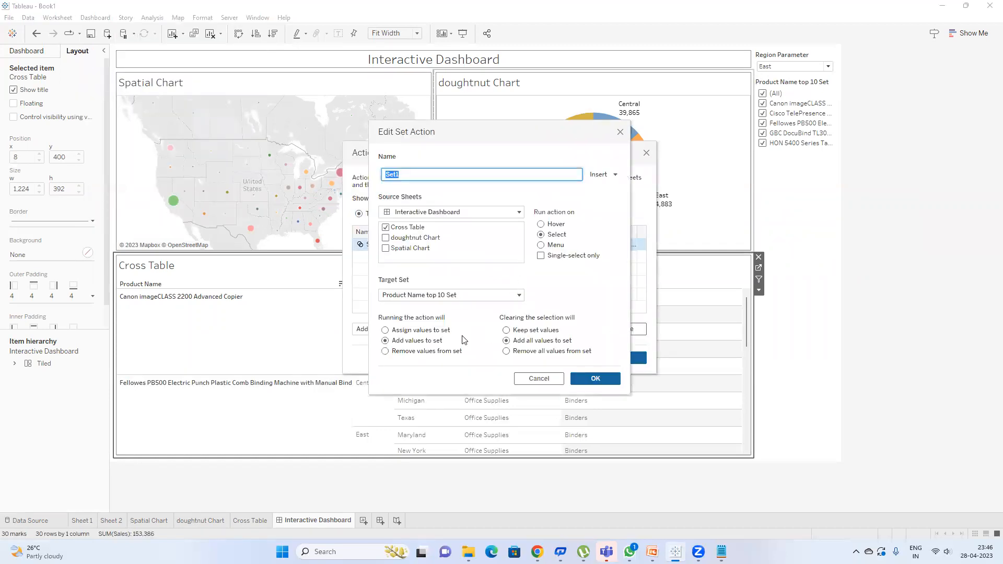
click(408, 330)
click(443, 352)
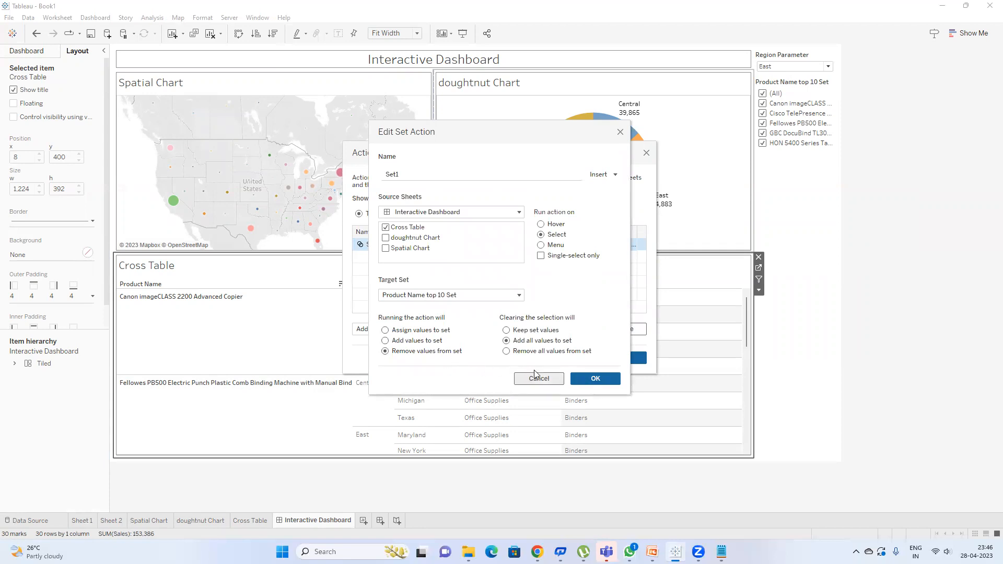
click(577, 378)
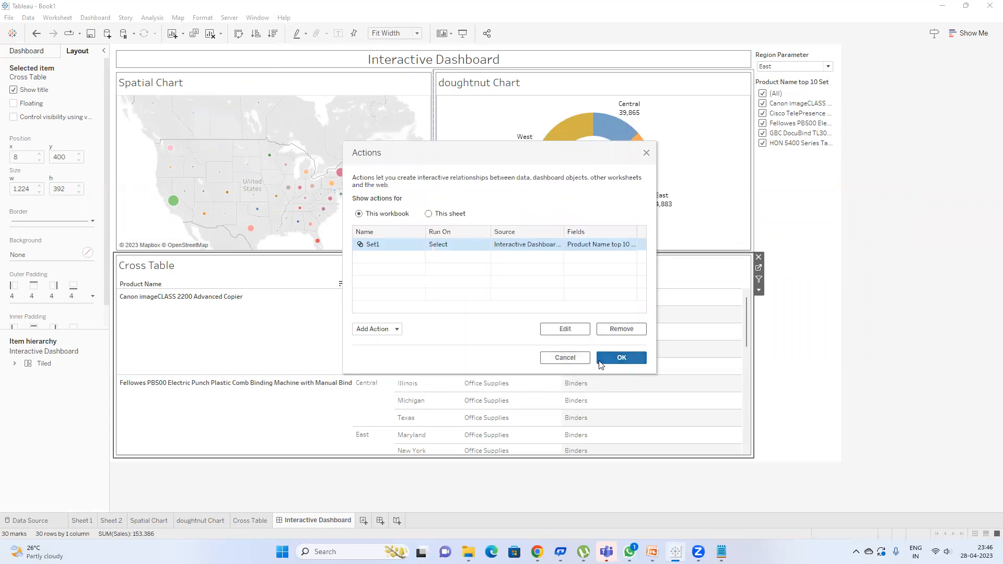
click(600, 360)
Step: Remove the Canon copier and Fellowes binding machine, then undo to bring Fellowes back
click(256, 332)
click(256, 332)
scroll(405, 345, down, 3)
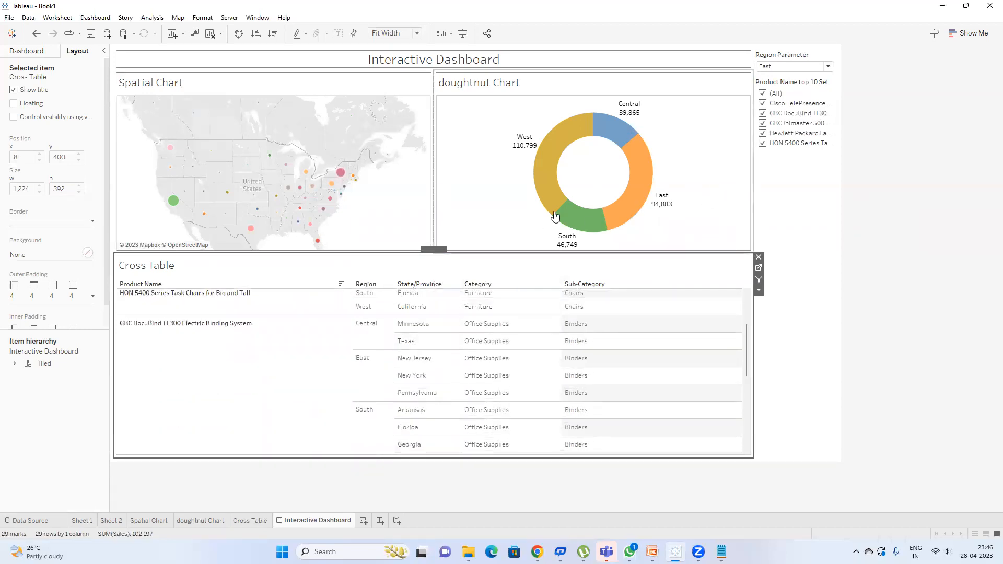
scroll(391, 303, up, 3)
key(ctrl+z)
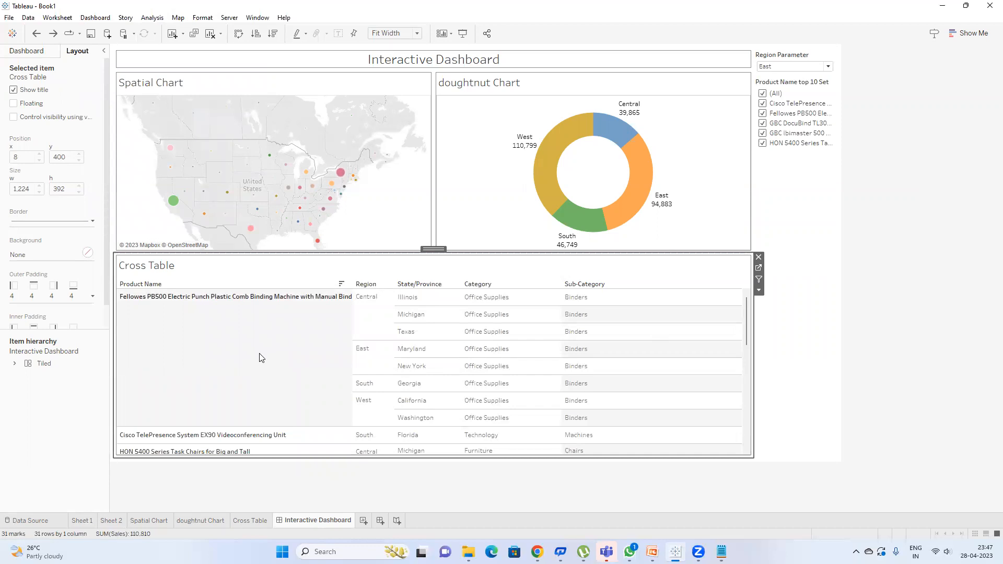
Step: Scroll the dashboard's Cross Table and jump to its worksheet via Go to Sheet
scroll(459, 359, down, 10)
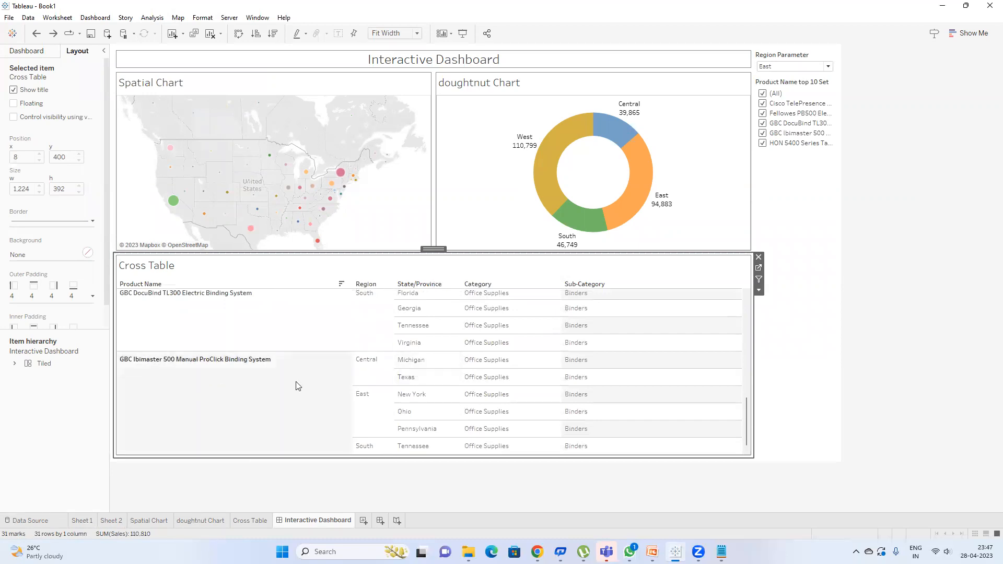
click(758, 268)
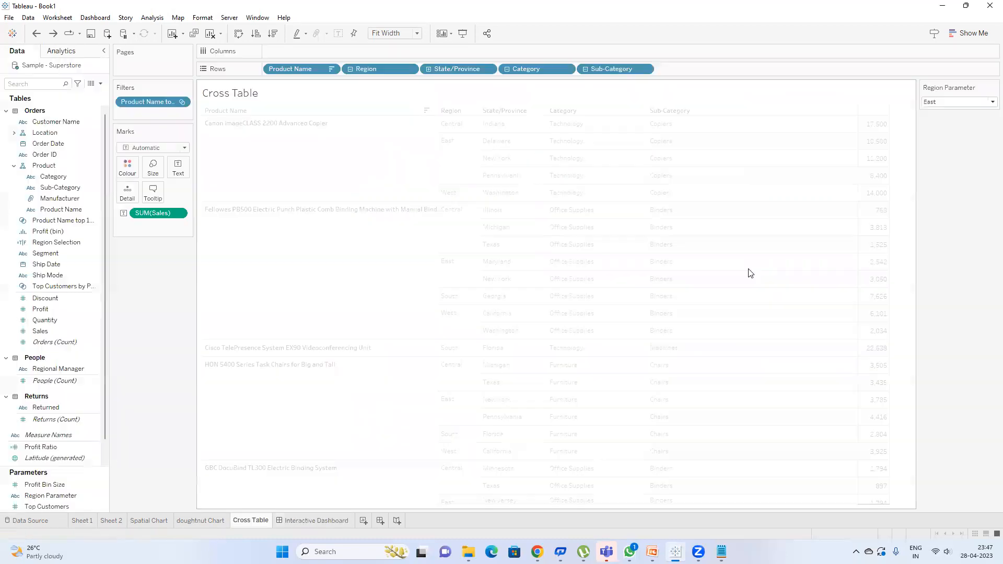
Step: Remove Region, State/Province, Category and Sub-Category from the Cross Table rows, then return to the Interactive Dashboard
drag(408, 69, 935, 180)
drag(387, 67, 891, 189)
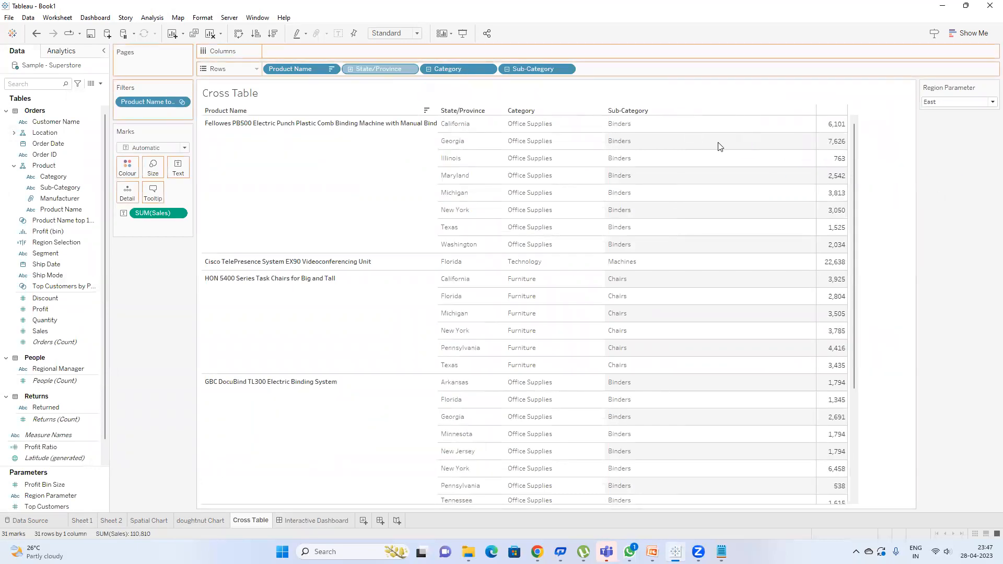
drag(389, 68, 929, 218)
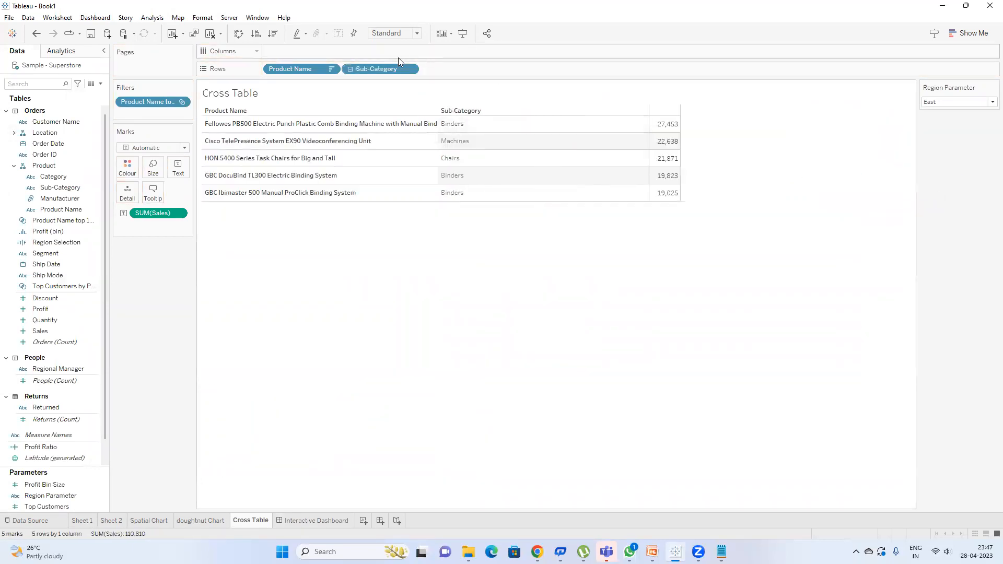
drag(435, 88, 804, 217)
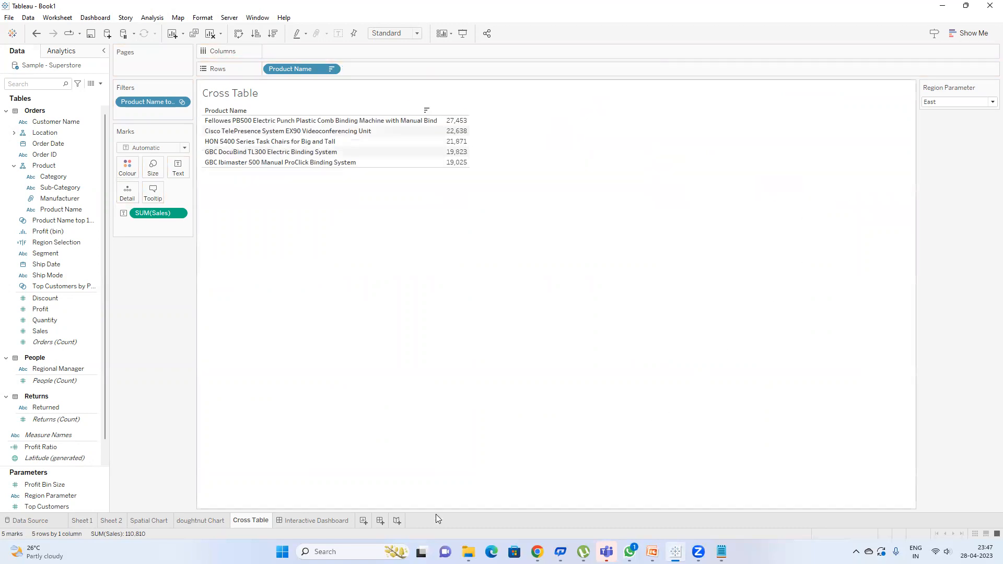
click(315, 520)
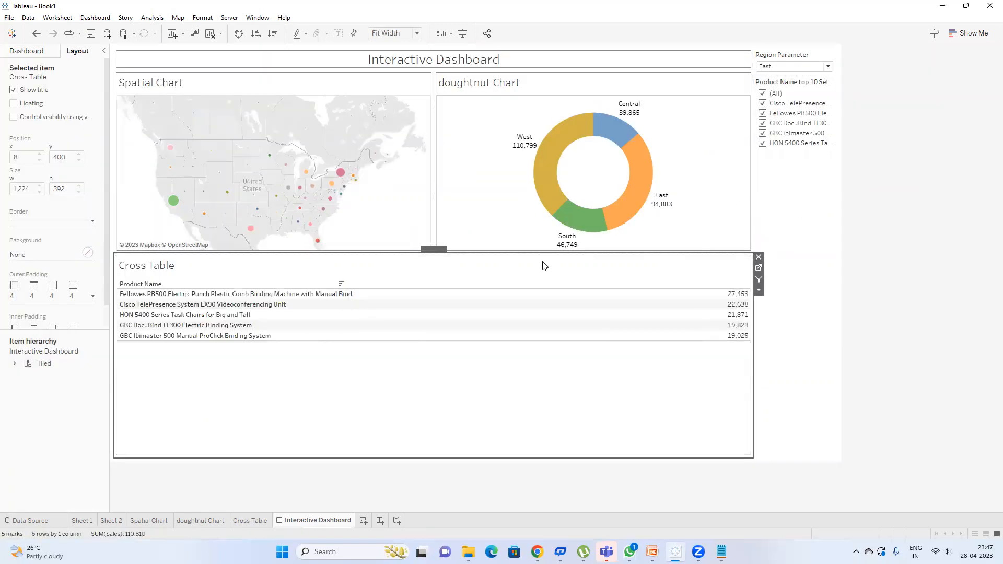
Step: Put Cisco TelePresence above Fellowes, then remove top products including HON 5400 chairs and GBC DocuBind TL300 from the set
drag(209, 294, 209, 307)
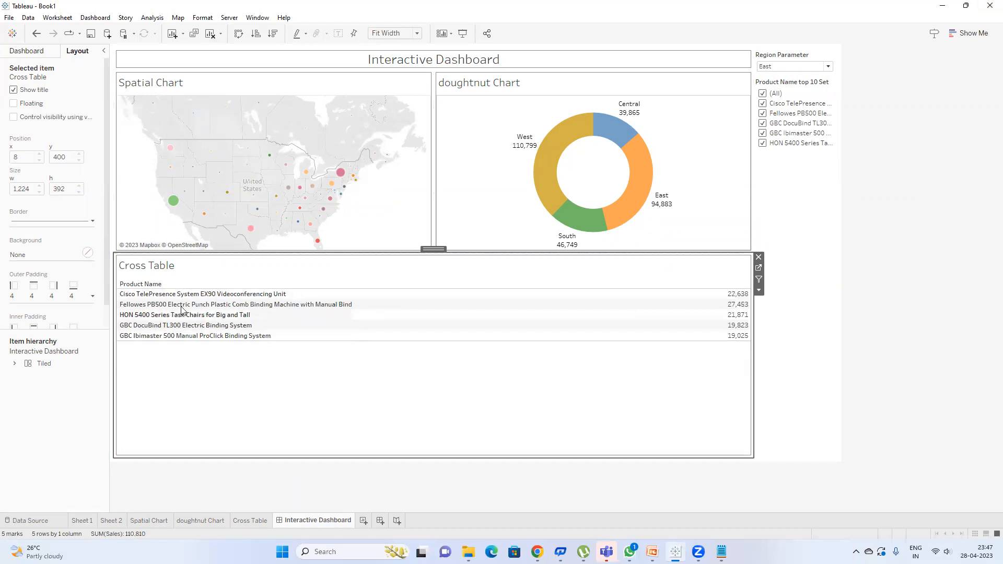
click(213, 295)
click(213, 294)
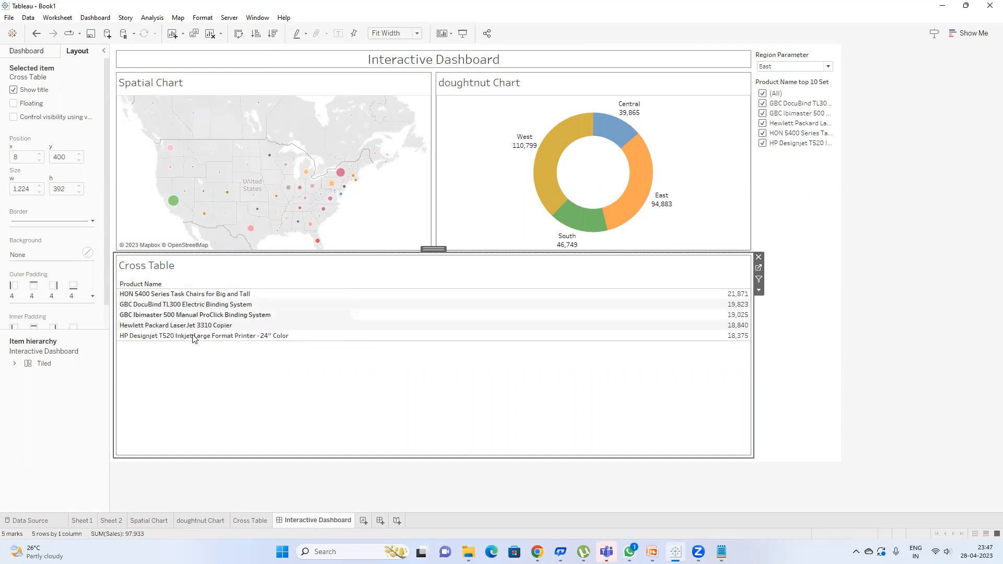
click(224, 295)
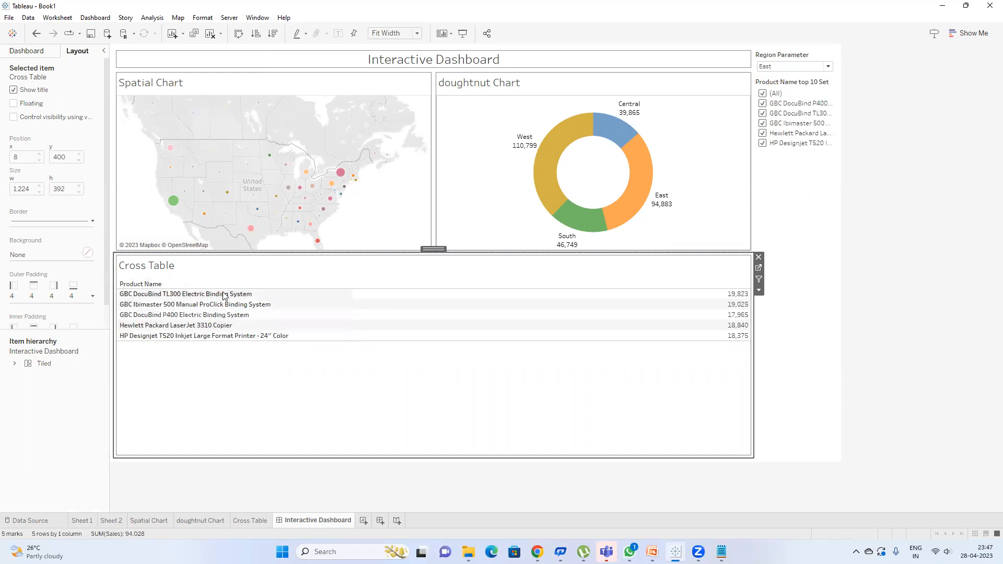
click(224, 295)
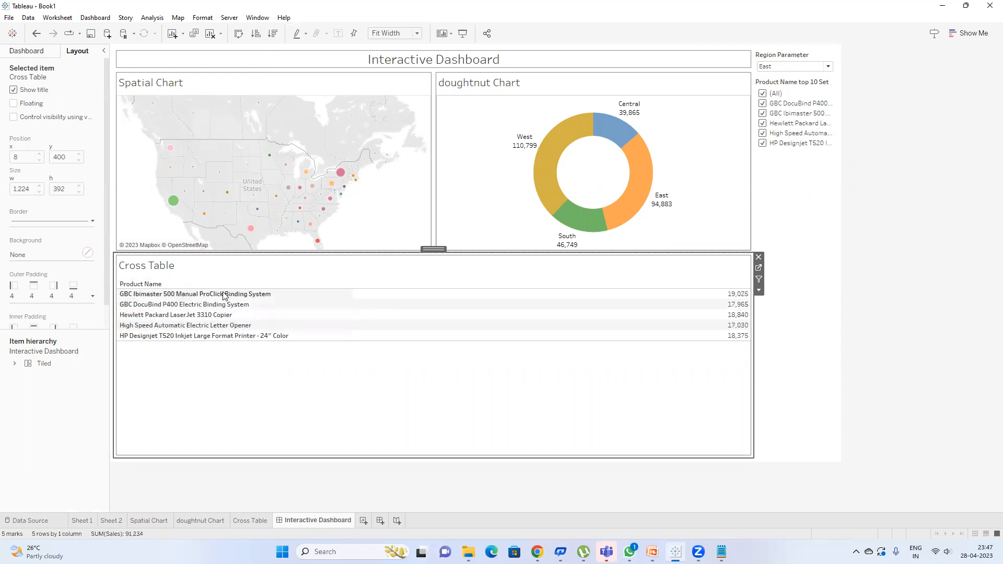
Step: Remove GBC Ibimaster 500, the HP copier, letter opener, Designjet printer and 3D Systems Cube Printer from the set
click(226, 295)
click(225, 295)
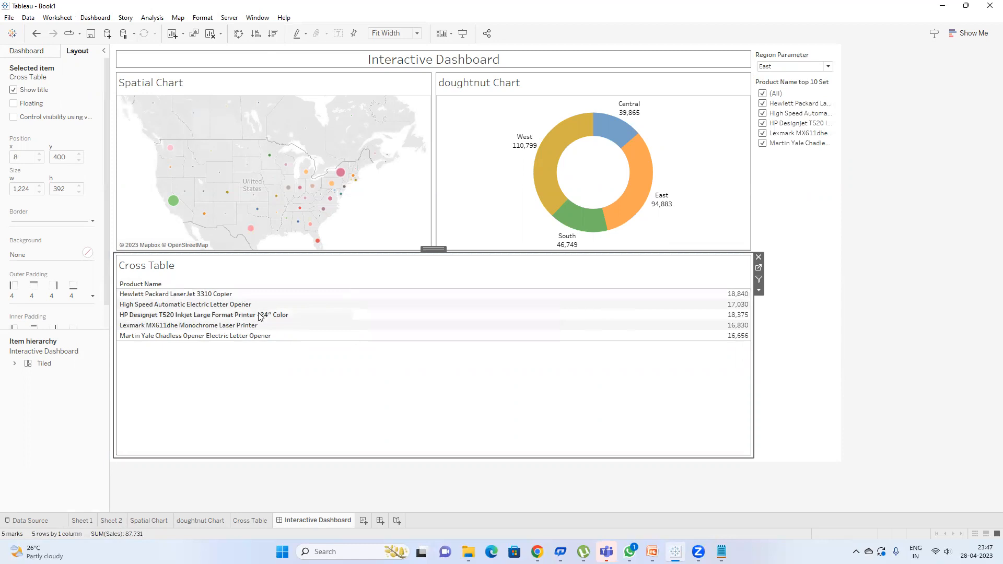
click(215, 294)
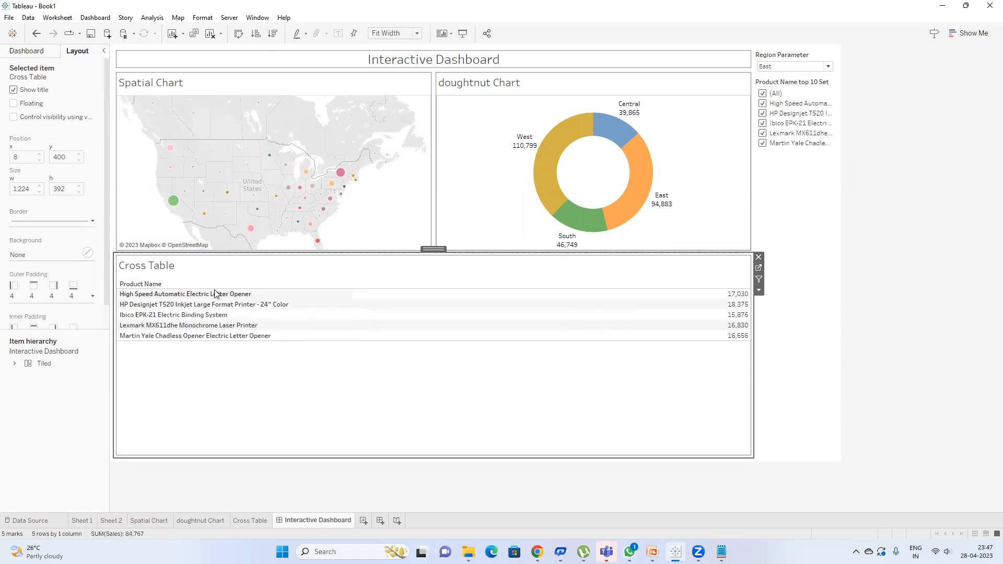
click(215, 294)
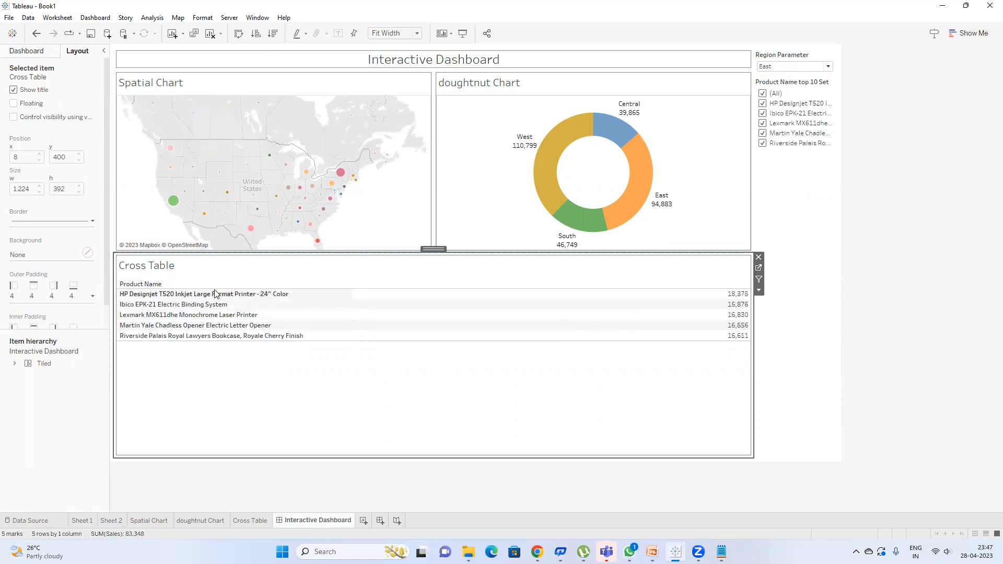
click(215, 293)
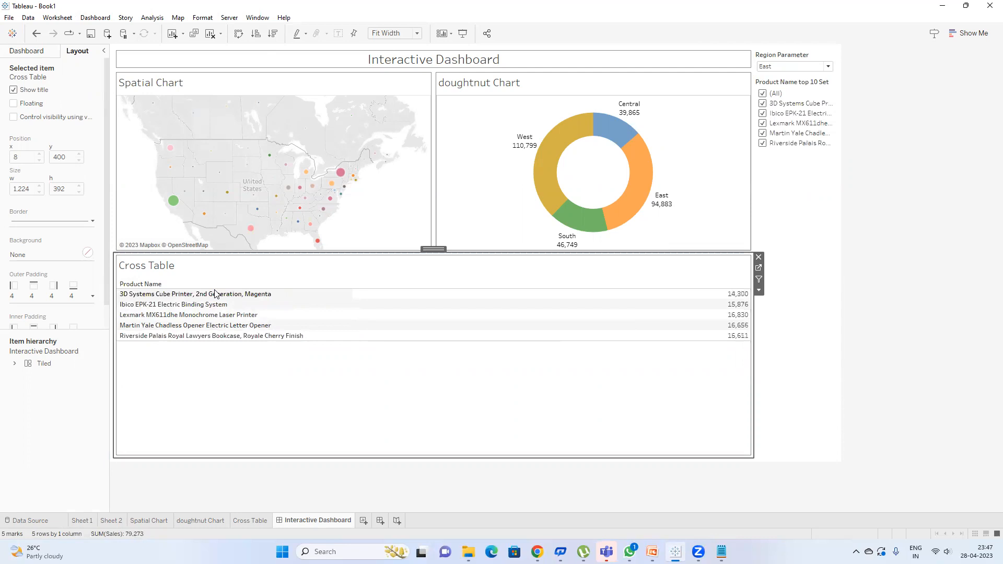
click(211, 296)
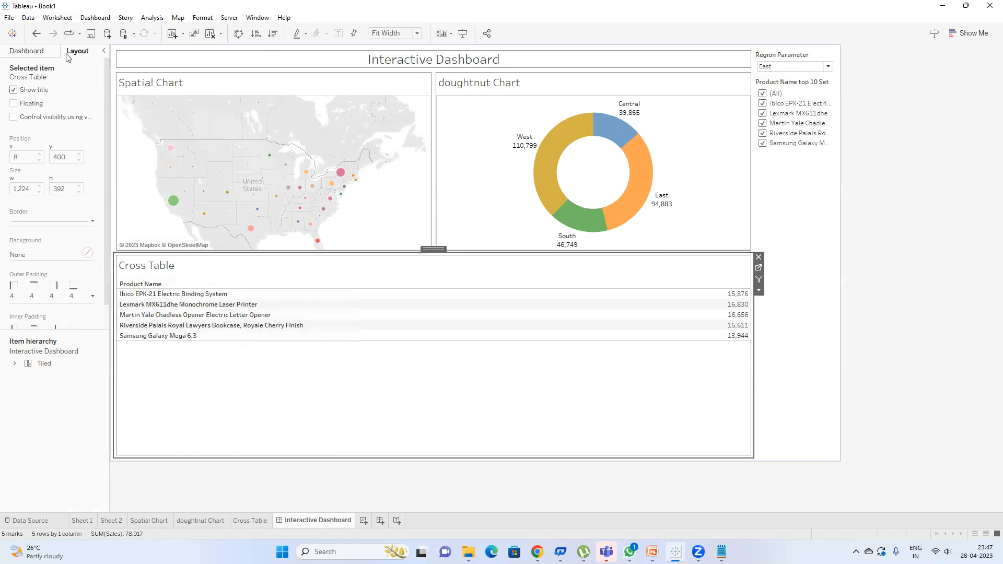
click(108, 20)
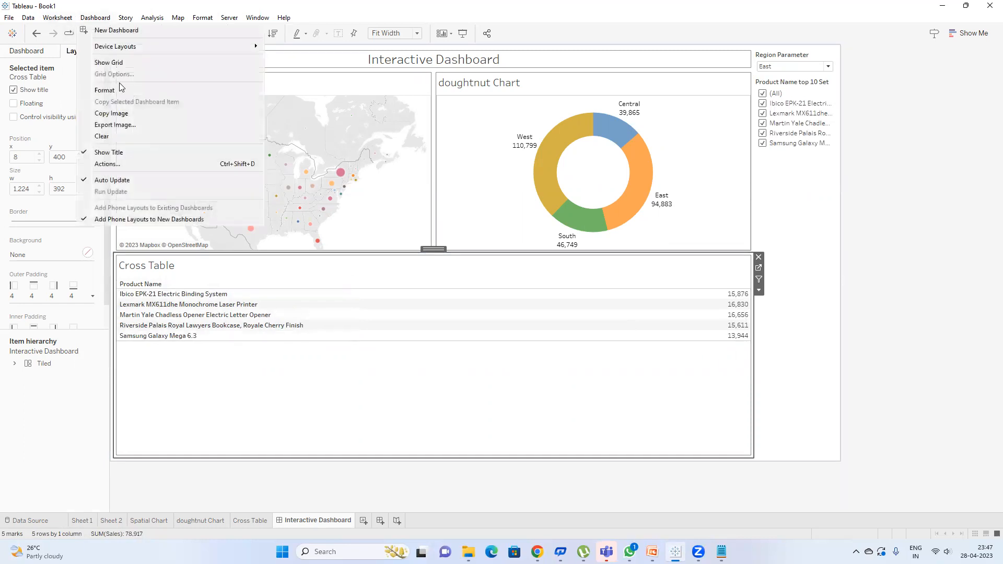
Step: Edit Set1 to assign values to Product Name top 10 Set, adding all values back when cleared
click(149, 166)
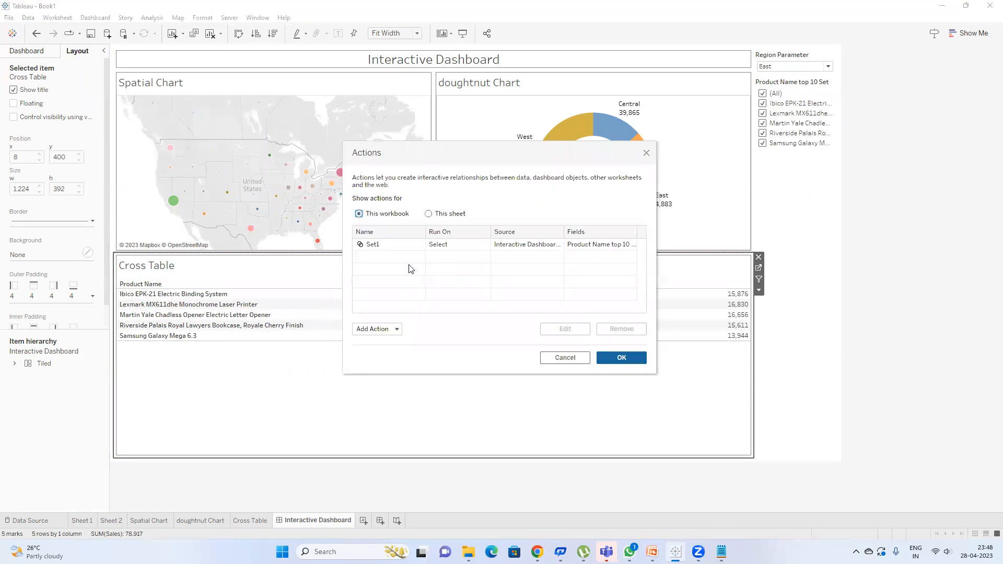
click(418, 246)
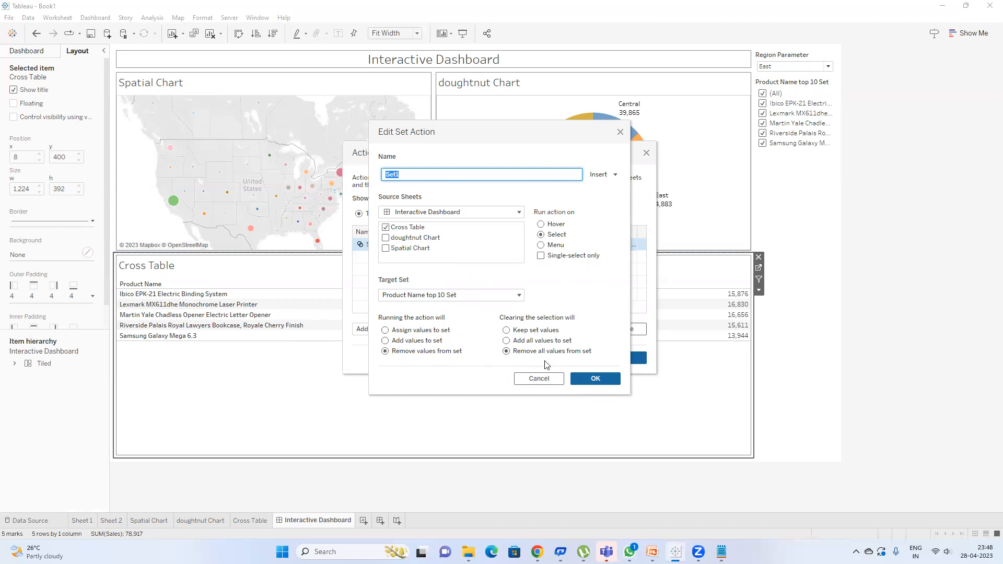
click(407, 332)
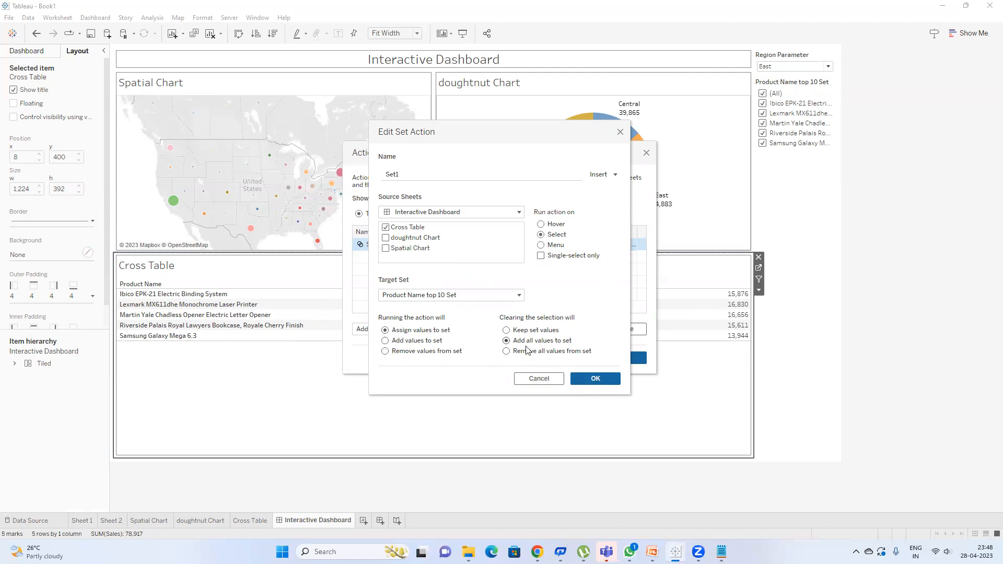
click(605, 379)
click(619, 361)
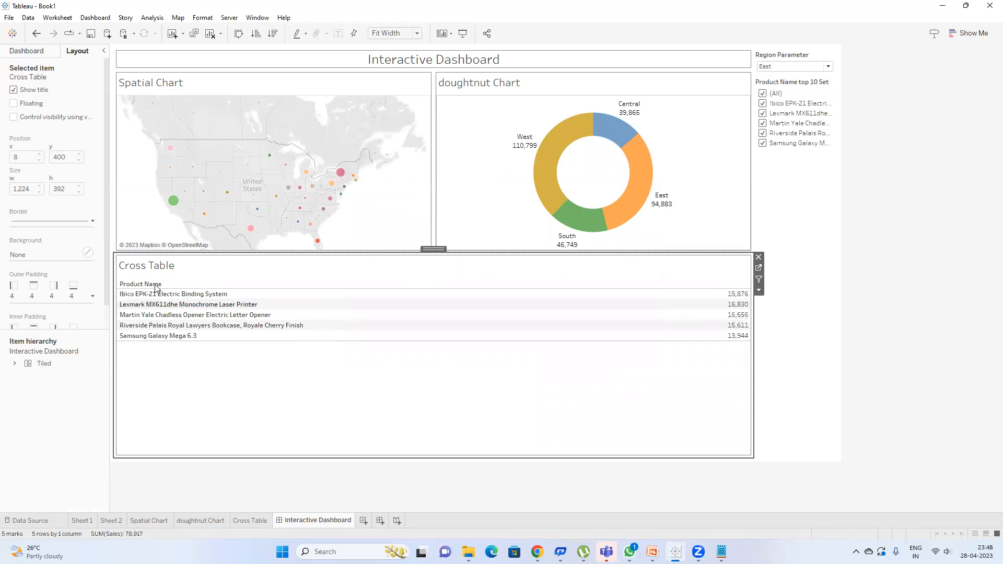
Step: Test the set action by selecting and clearing the Ibico EPK-21 and Cisco TelePresence rows
click(285, 294)
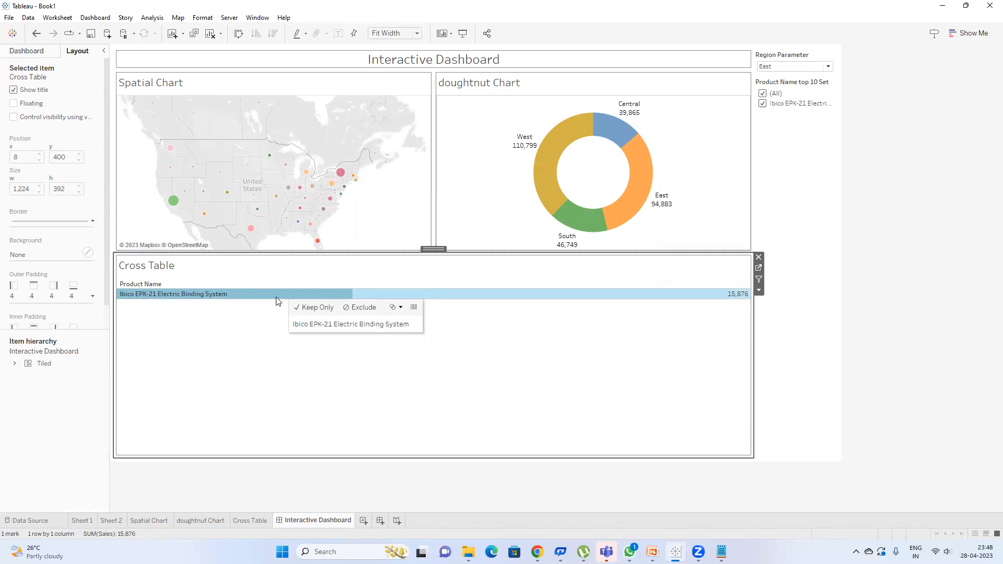
click(278, 293)
click(277, 294)
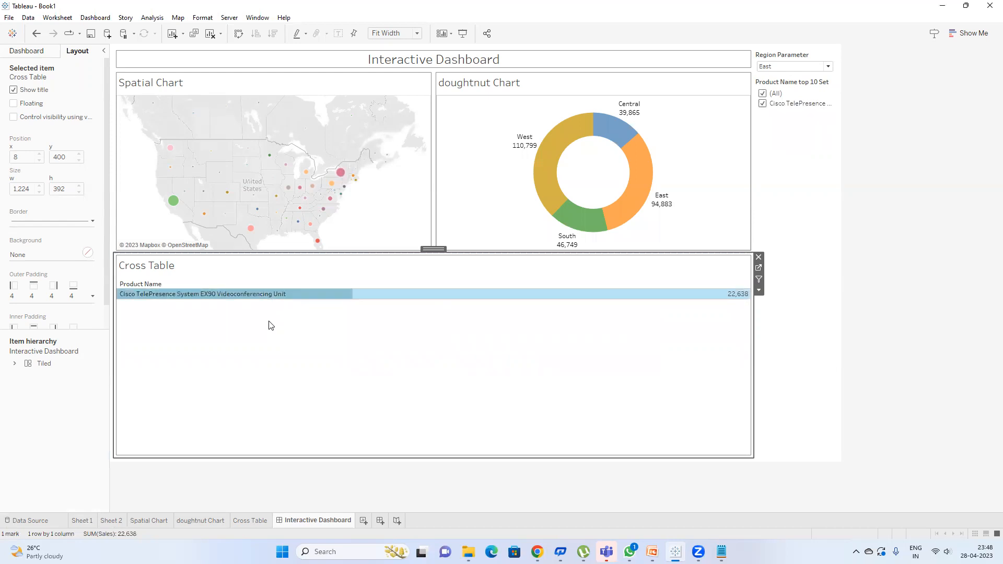
click(274, 297)
Step: Select the Cross Table zone on the dashboard and open its worksheet
click(278, 340)
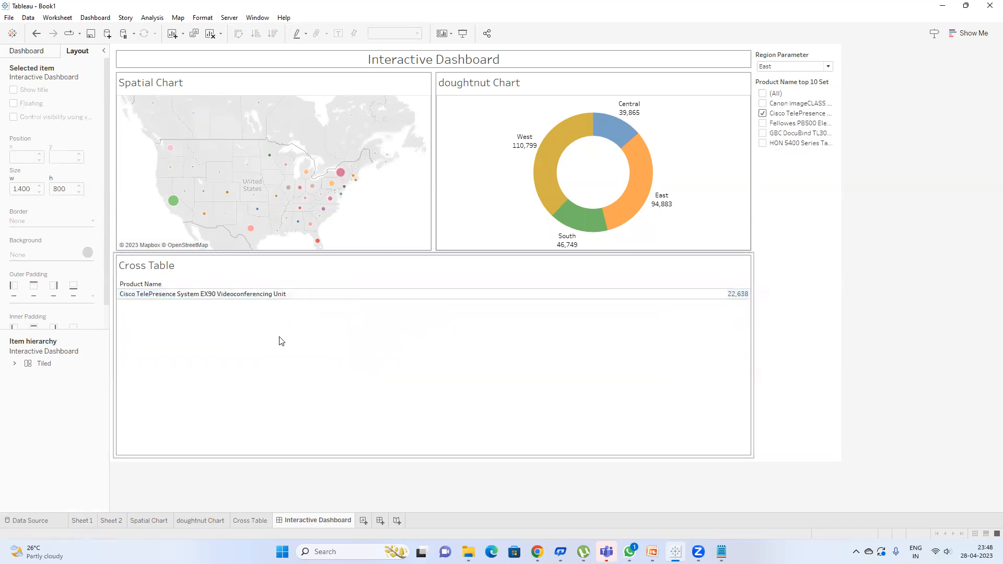
click(755, 99)
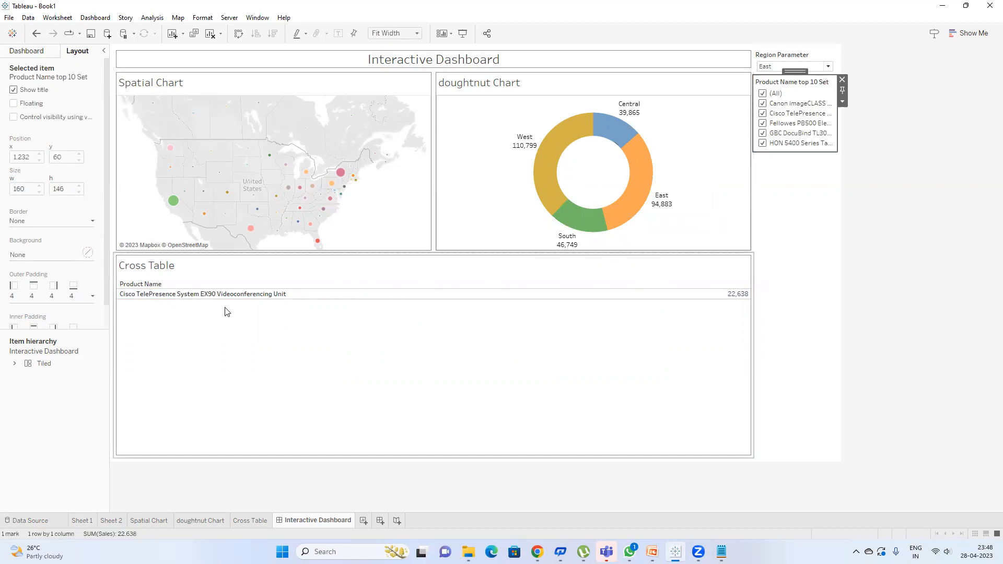
click(394, 272)
click(759, 269)
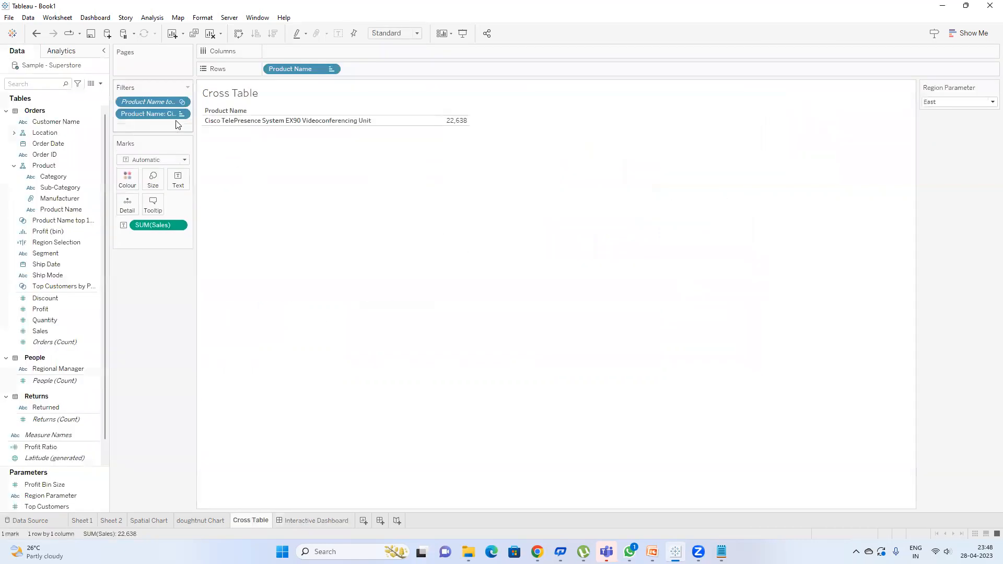
Step: Remove the top 10 set and Cisco-only filters from the Cross Table and return to the dashboard
drag(150, 102, 152, 307)
drag(154, 102, 152, 294)
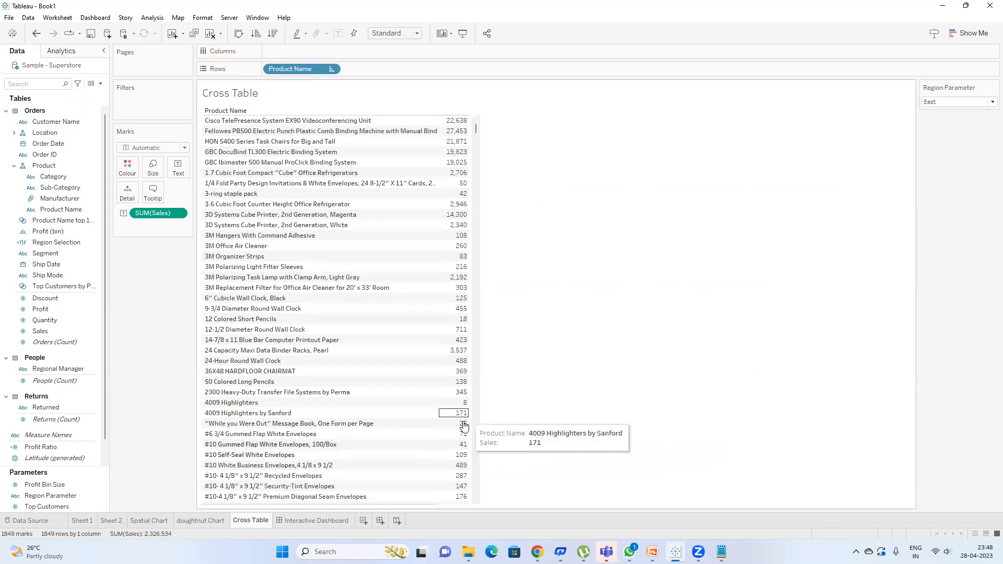
click(318, 523)
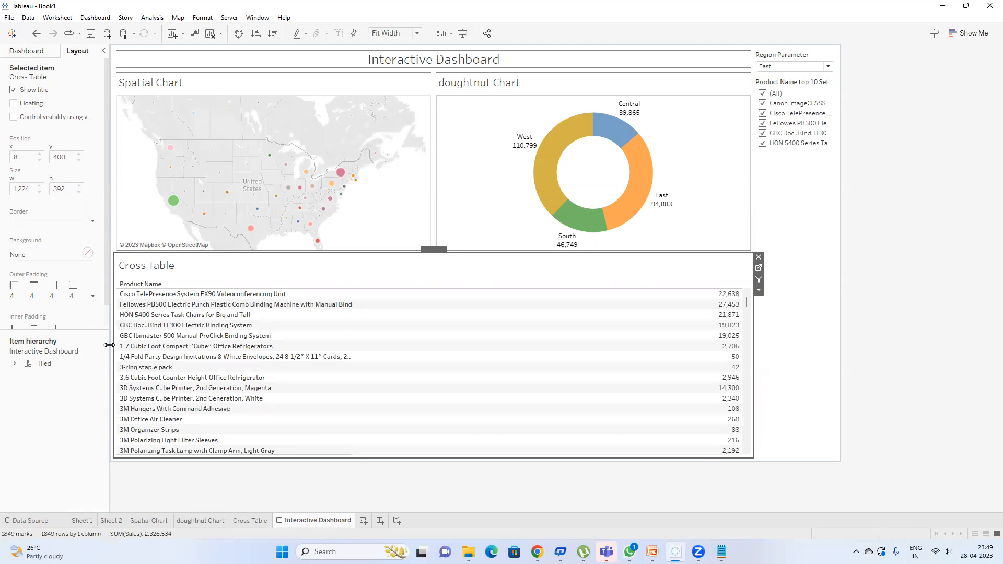
click(96, 17)
Step: Open the Set1 action's settings and check the PowerPoint slide on creating a filter action
click(107, 163)
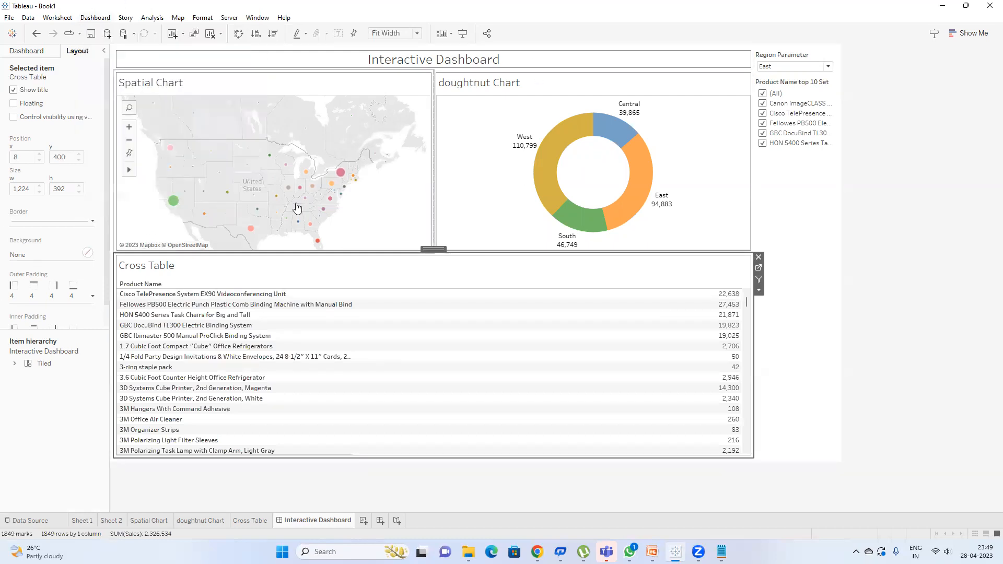
click(402, 244)
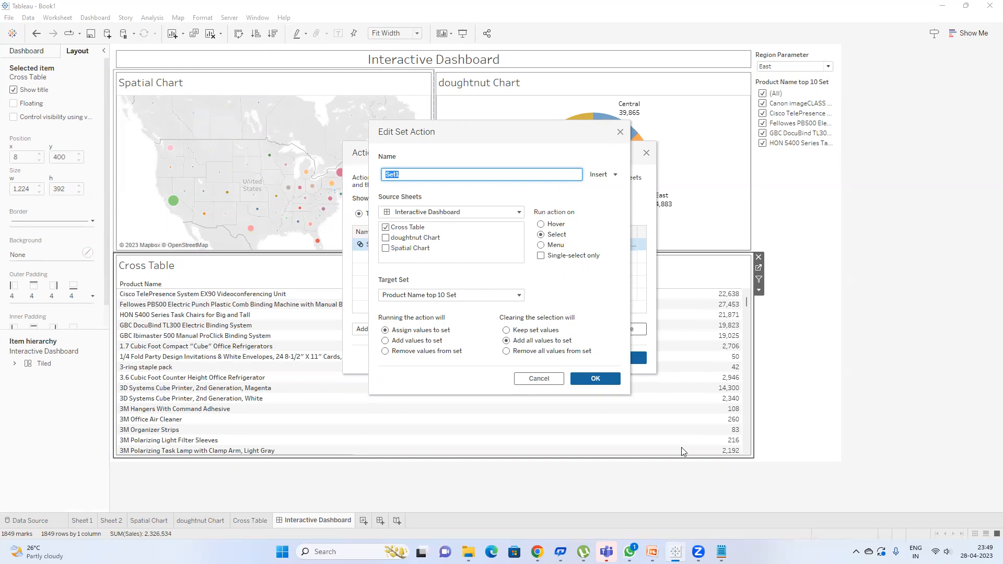
mouse_move(652, 552)
click(650, 506)
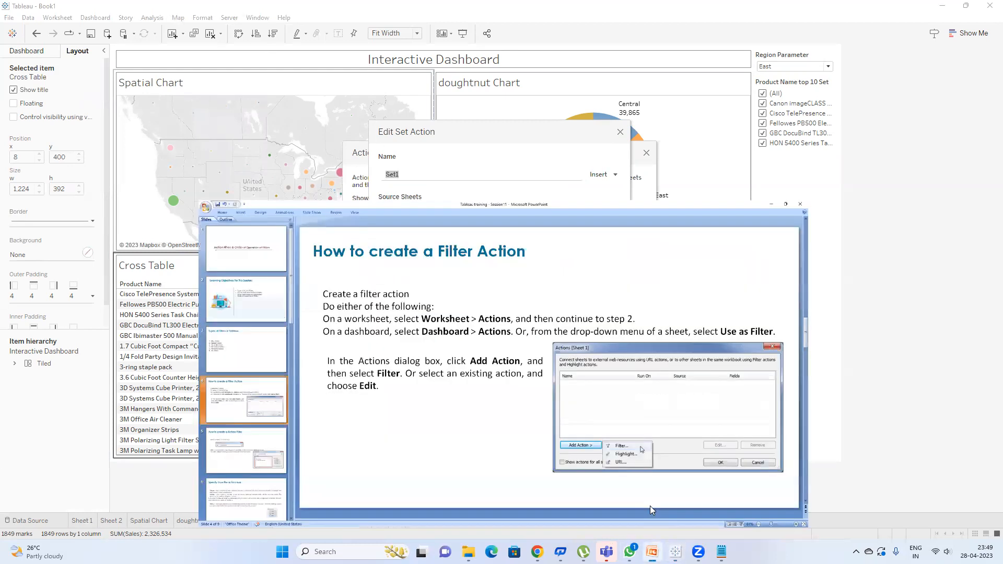
click(100, 436)
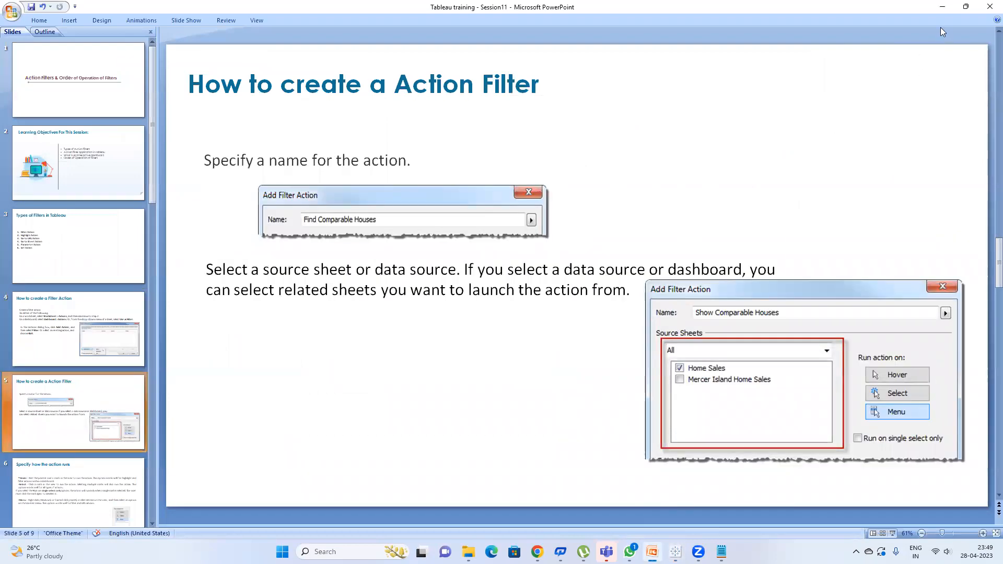
Step: Confirm the Set1 action settings in Tableau and bring the PowerPoint deck back
click(942, 7)
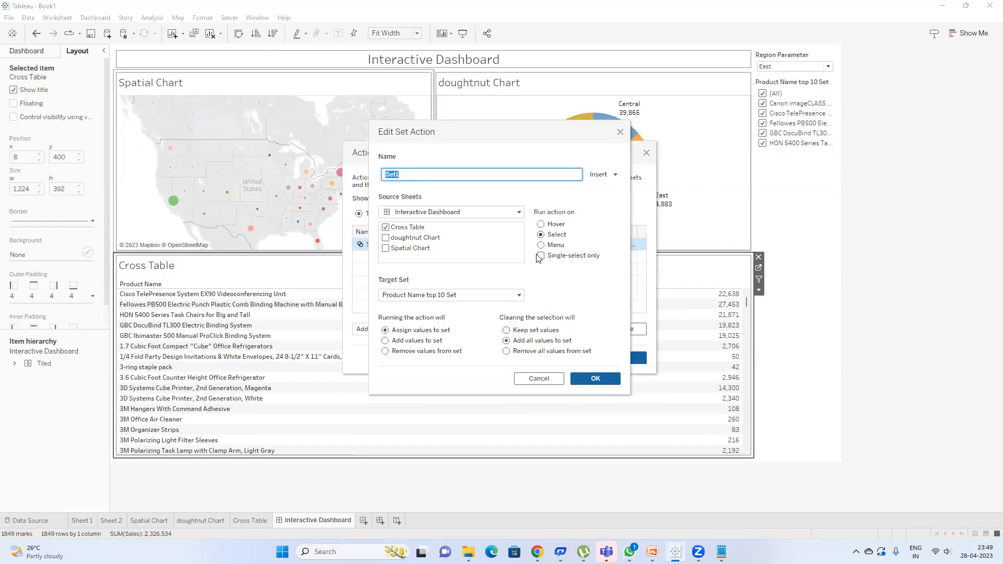
click(588, 380)
click(611, 355)
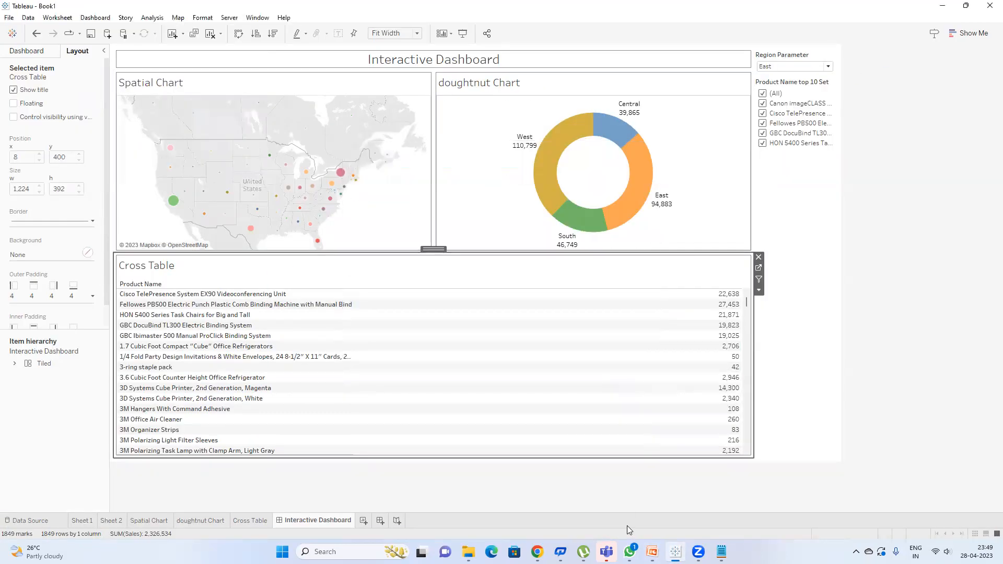
click(652, 552)
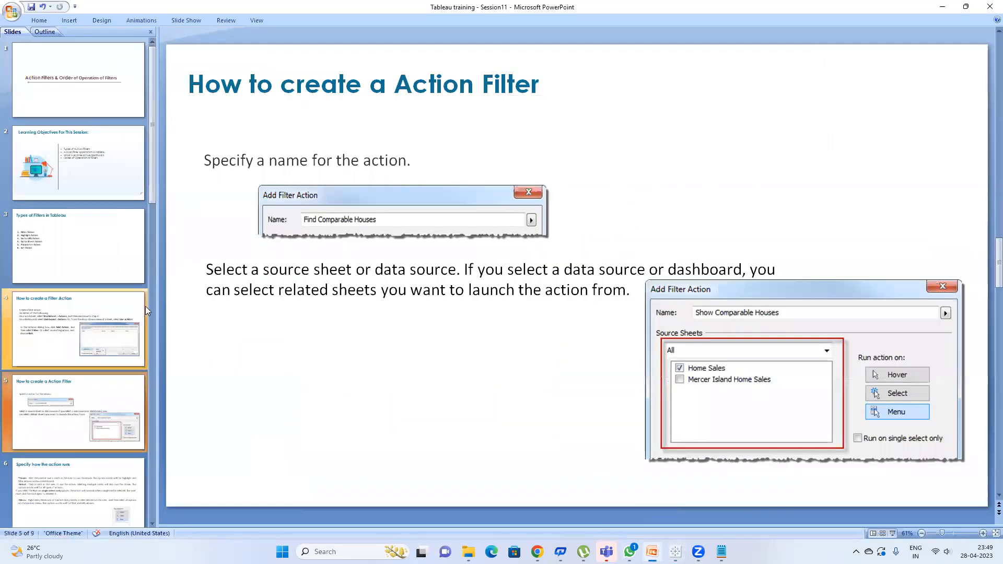
Step: Review the filter-action slides, ending on 'Specify how the action runs', then shrink PowerPoint to reveal Tableau
click(109, 338)
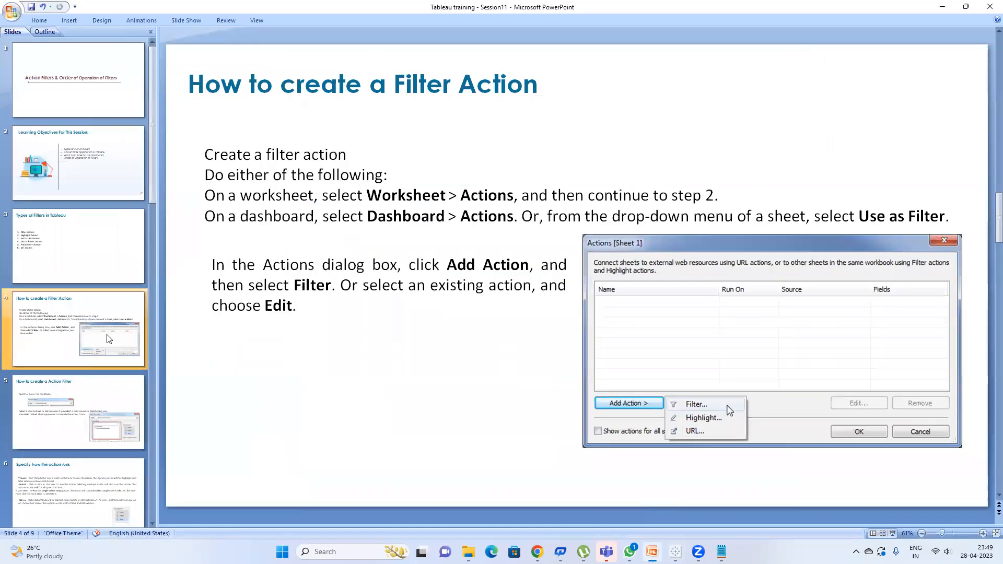
key(Down)
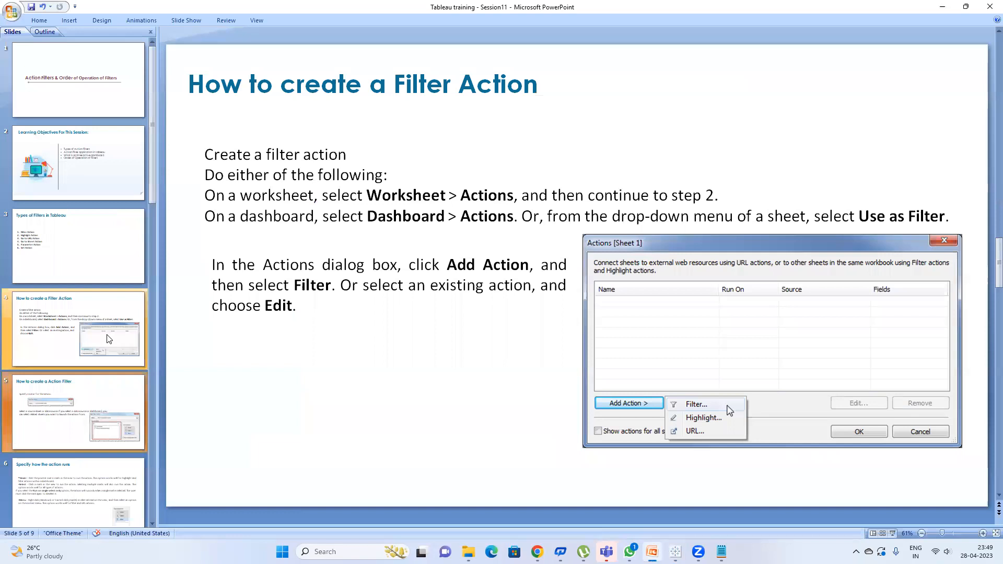
key(Down)
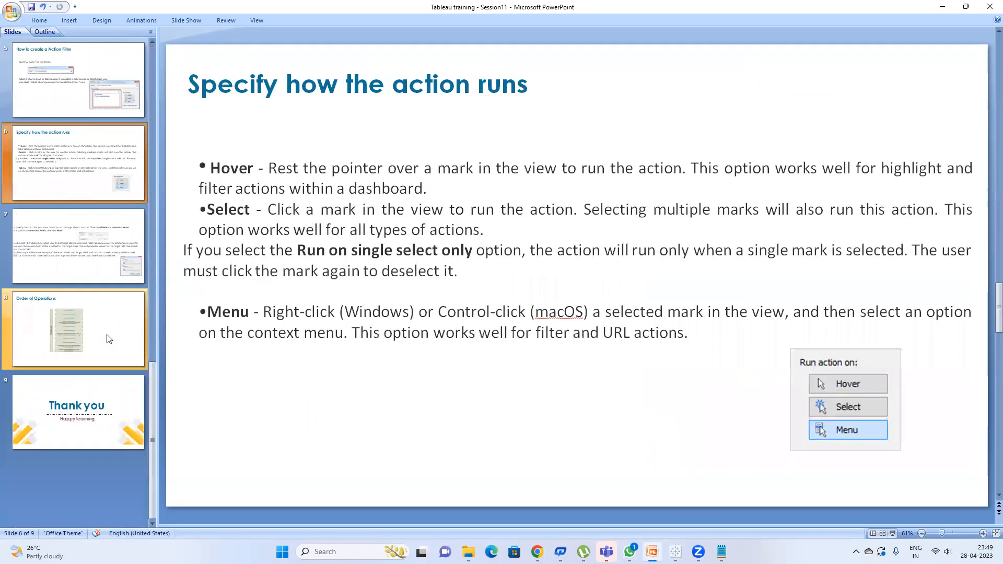
click(113, 248)
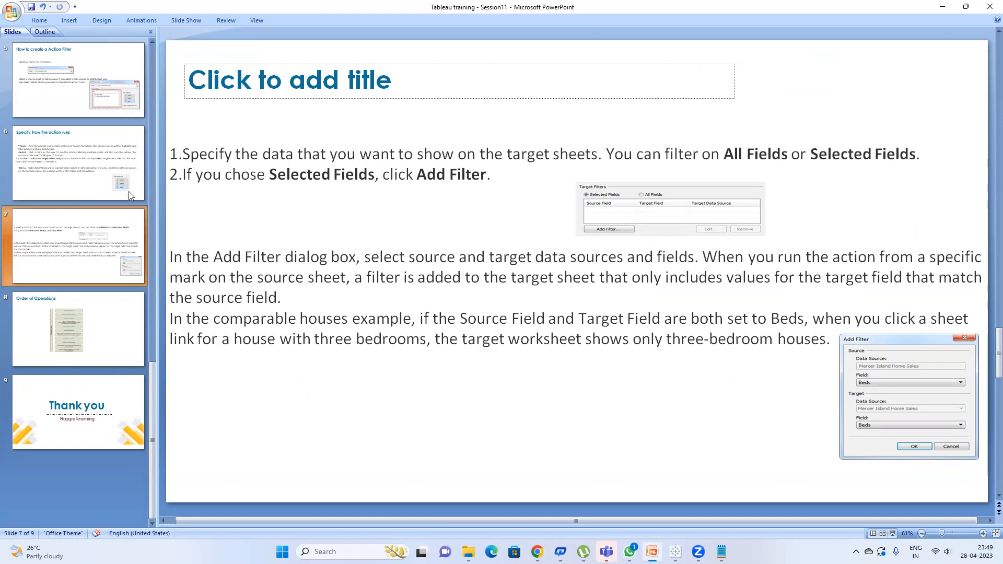
click(110, 185)
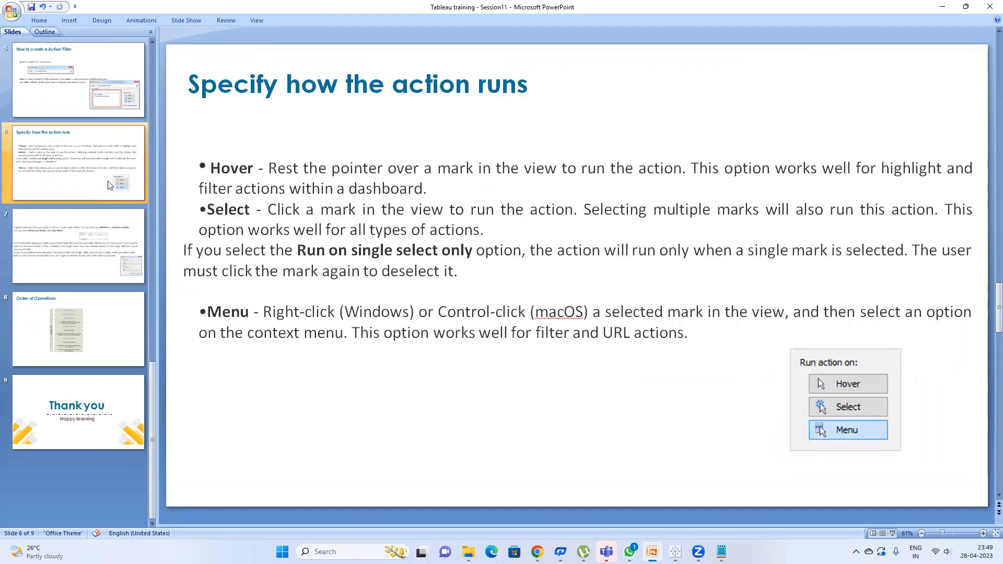
click(966, 7)
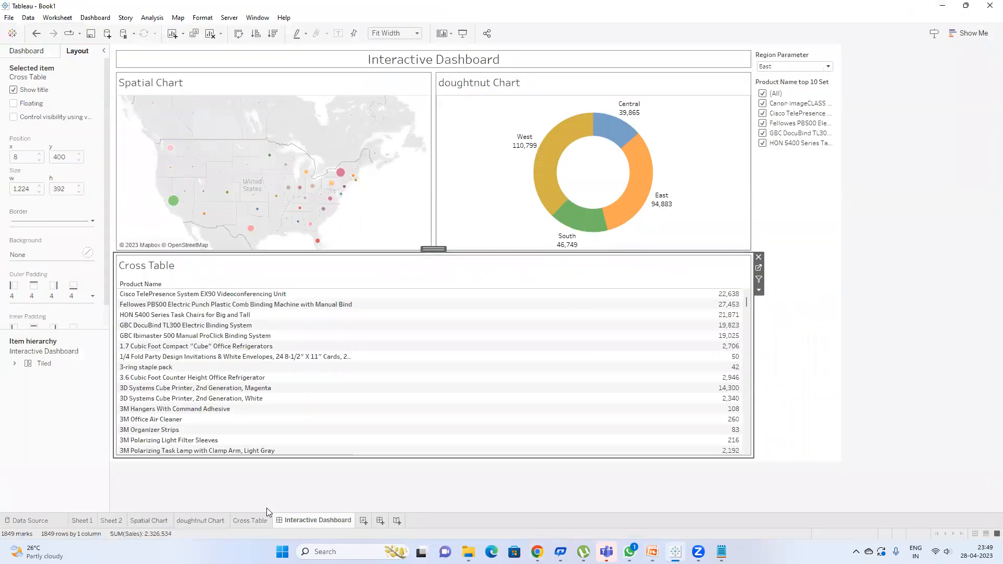
Step: Add a new worksheet with Sub-Category on rows and Customer Name on columns
click(366, 520)
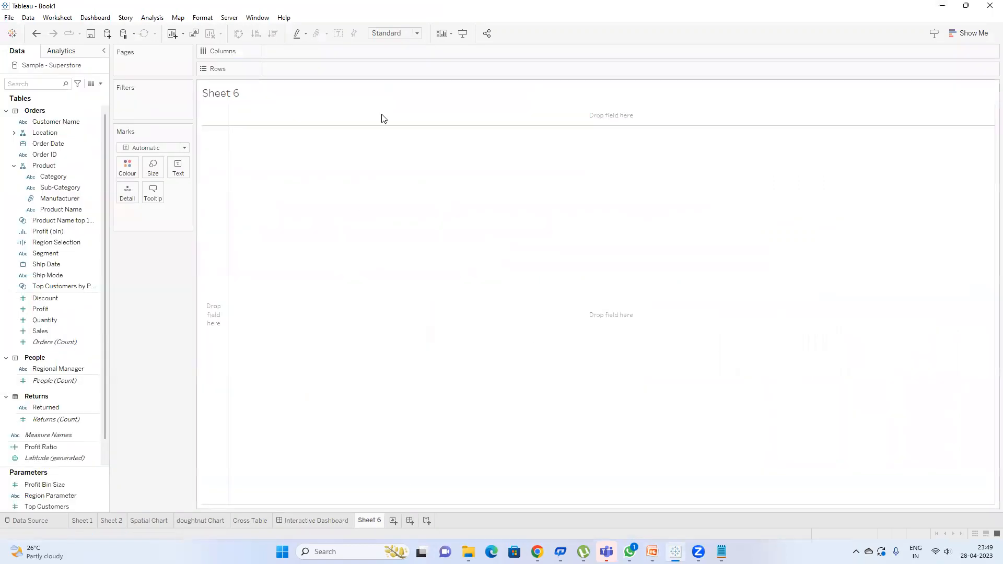
click(50, 85)
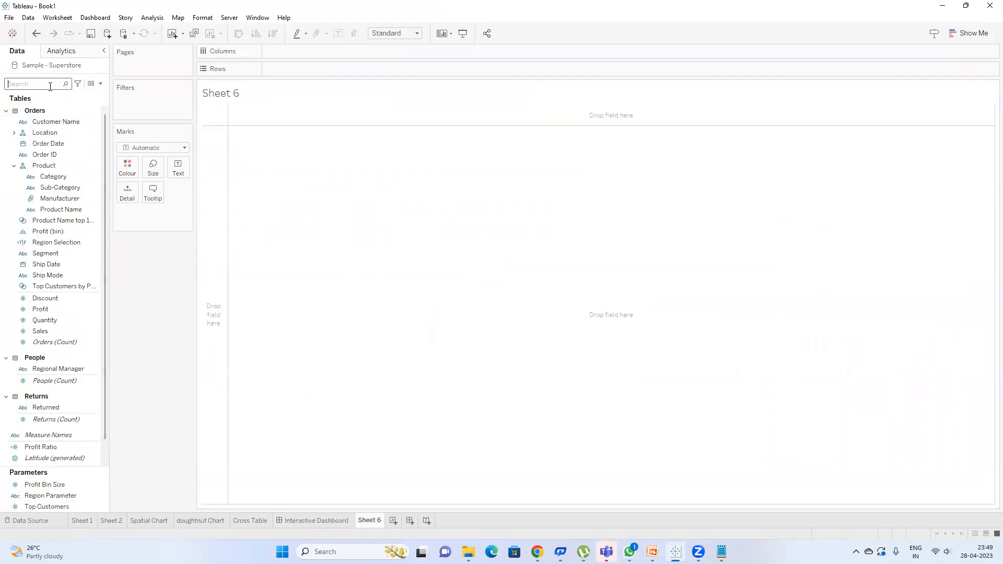
text(c)
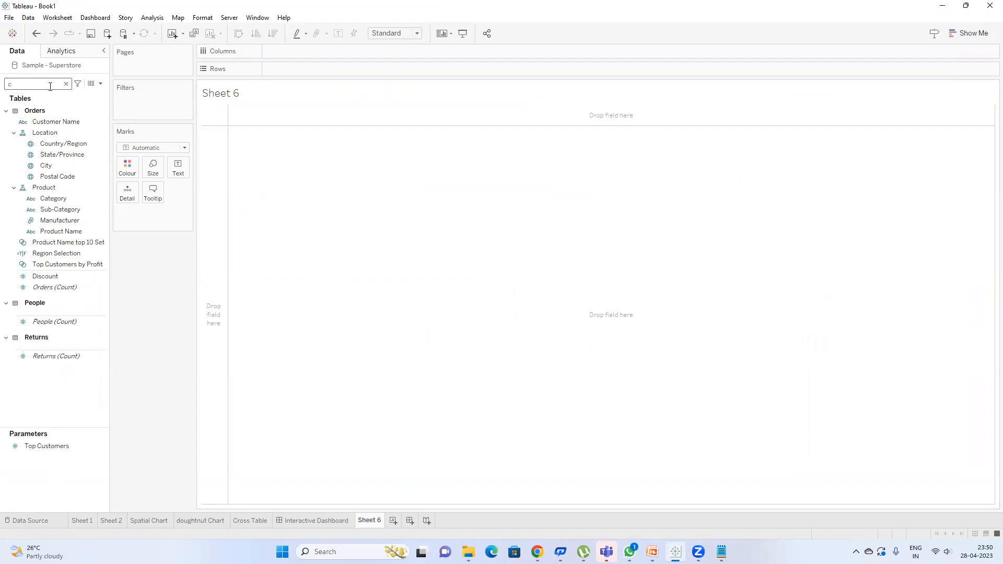
key(BackSpace)
text(cat)
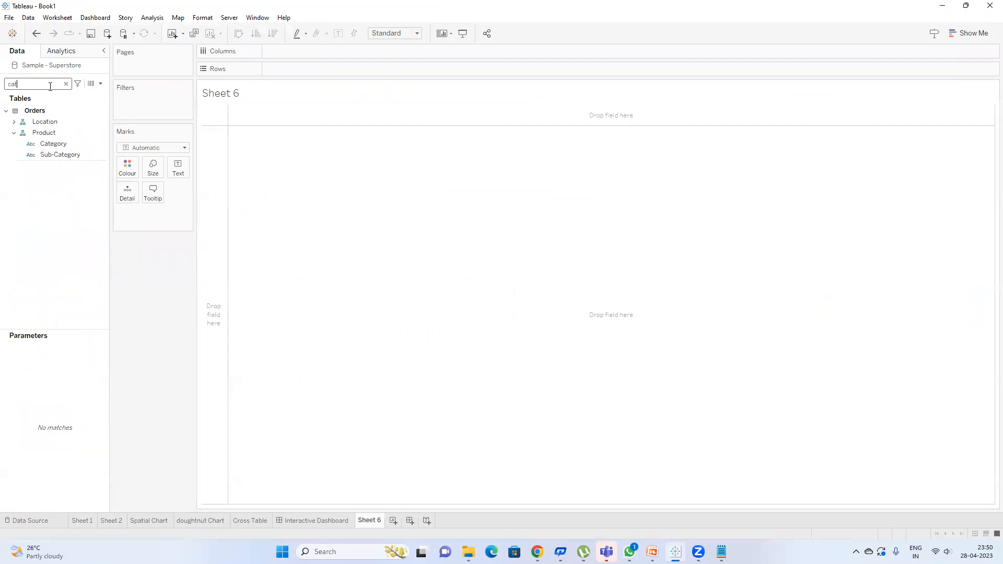
double_click(59, 155)
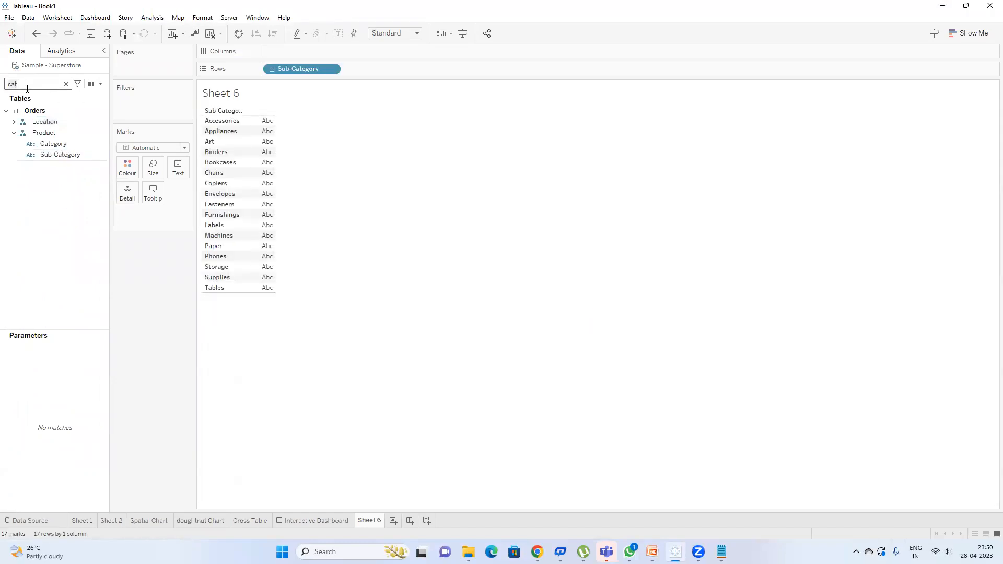
key(BackSpace)
key(BackSpace)
text(us)
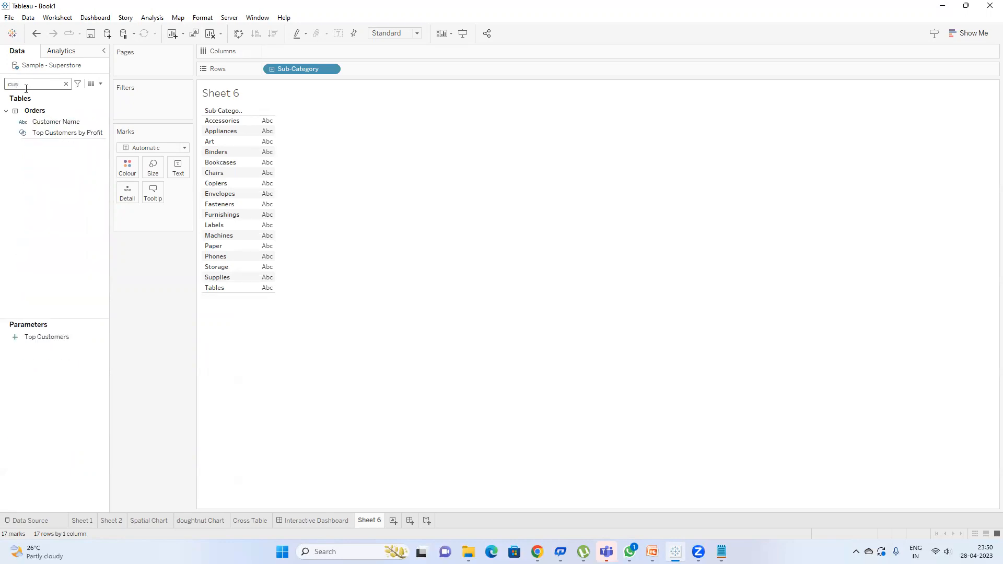
double_click(62, 121)
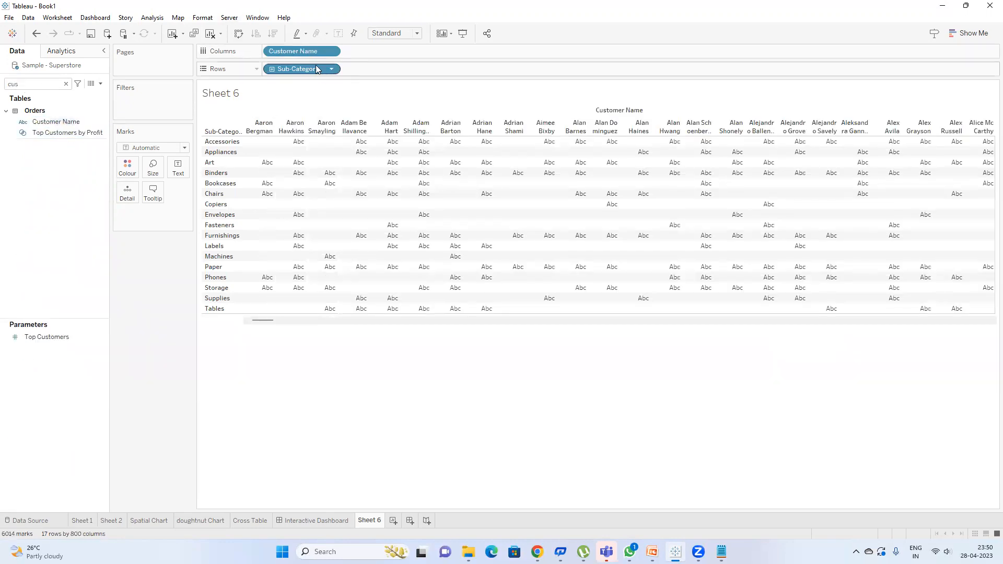
Step: Change Customer Name to Count (Distinct), display it as a text table, and widen the Sub-Category column
right_click(306, 48)
right_click(286, 50)
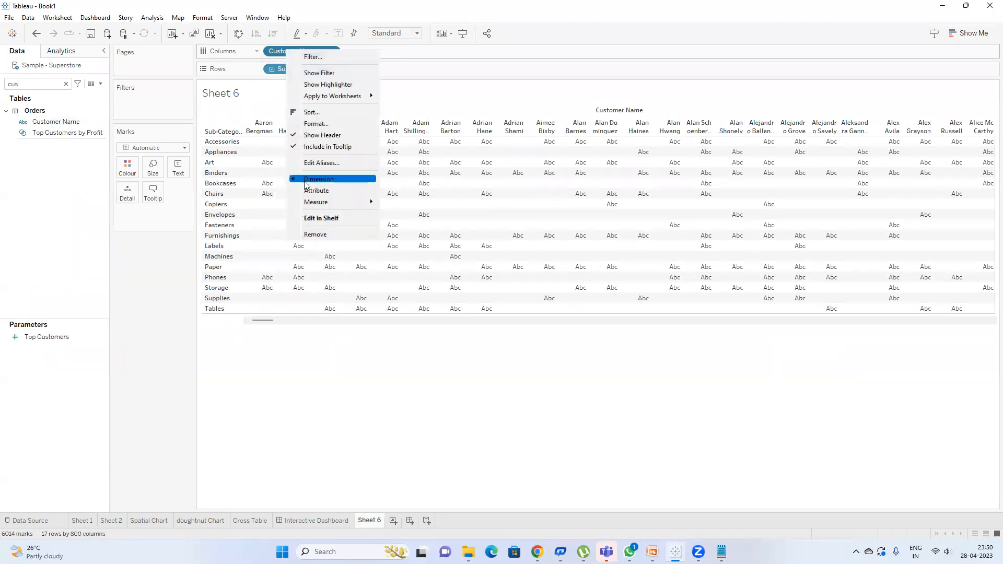
mouse_move(339, 203)
click(411, 236)
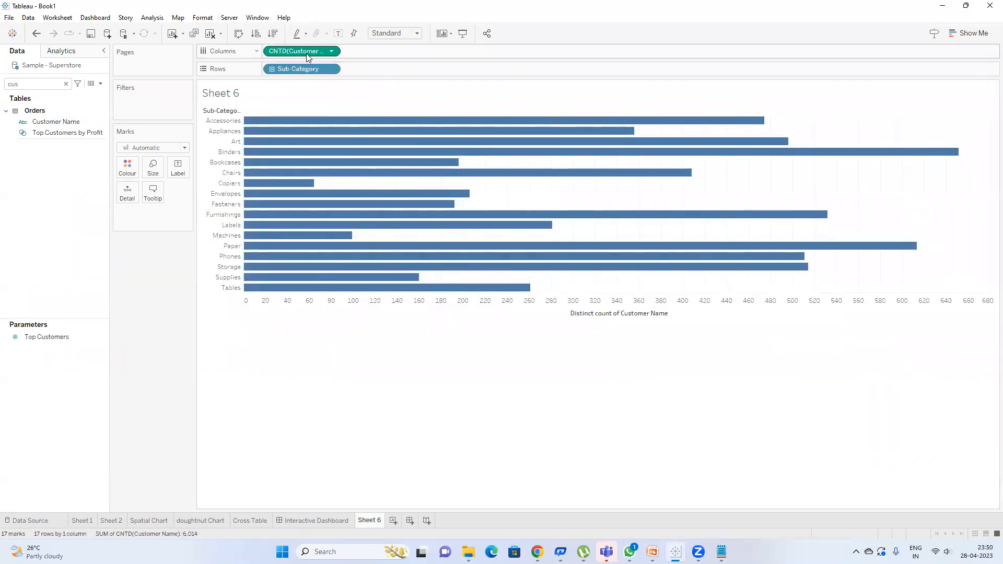
click(969, 33)
click(920, 58)
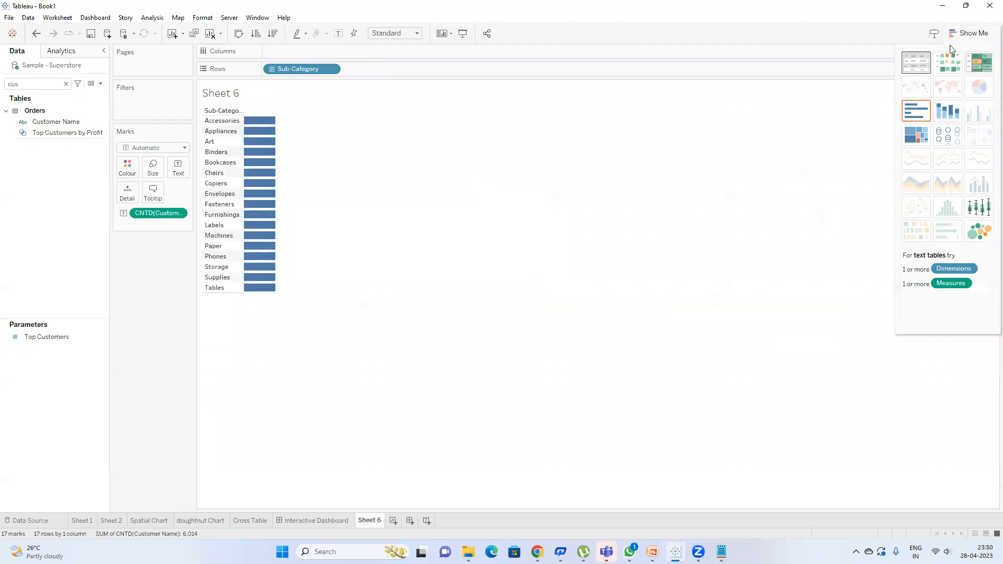
click(967, 34)
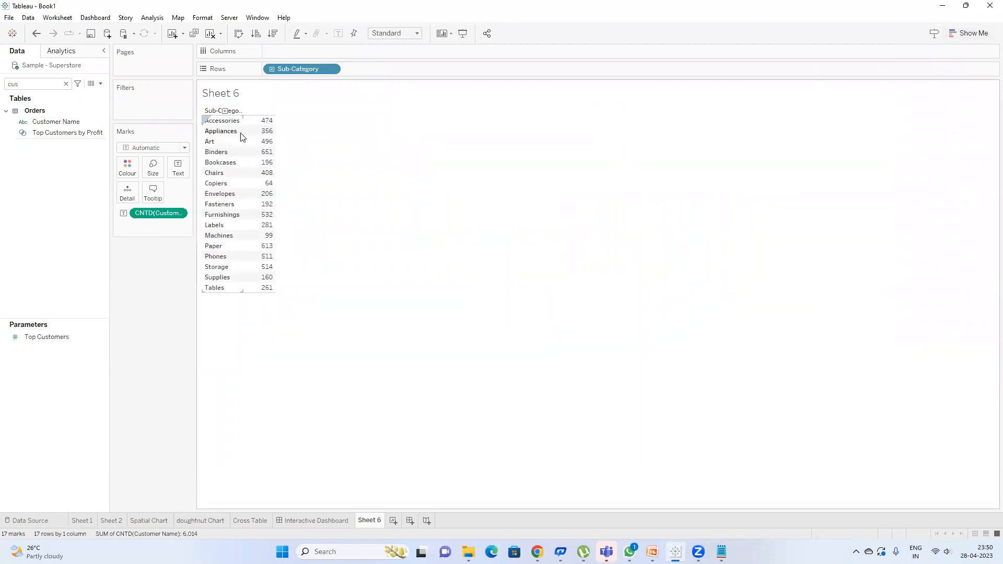
drag(242, 134, 275, 138)
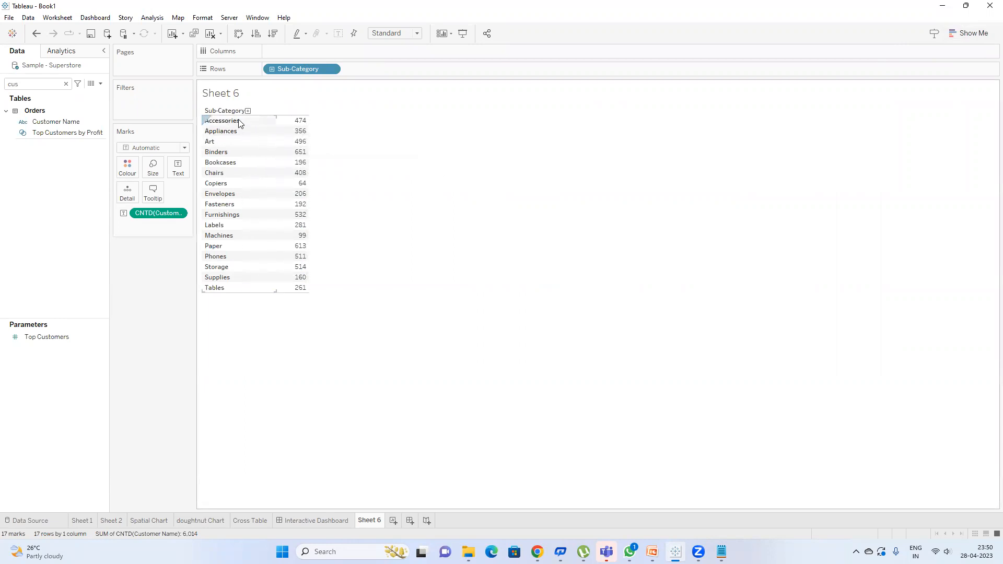
mouse_move(301, 126)
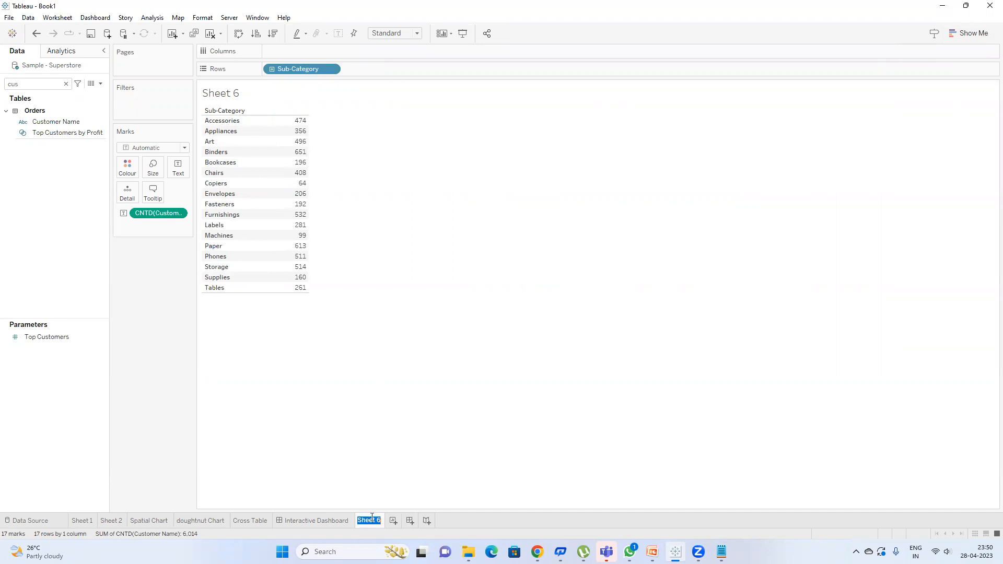
Step: Rename the Sheet 6 tab to '#of Customers based on Sub-Category'
text(su)
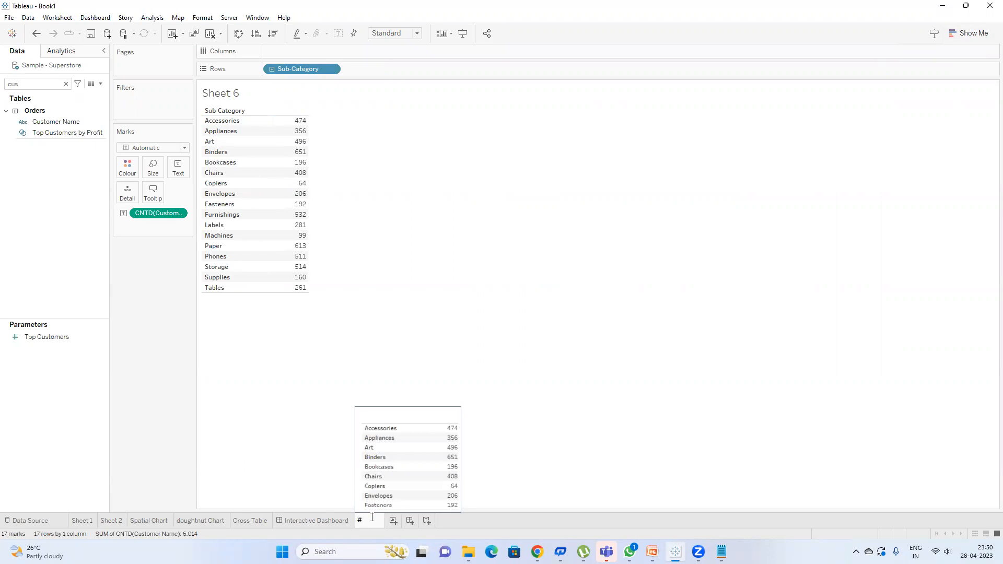
text(#of customers bas)
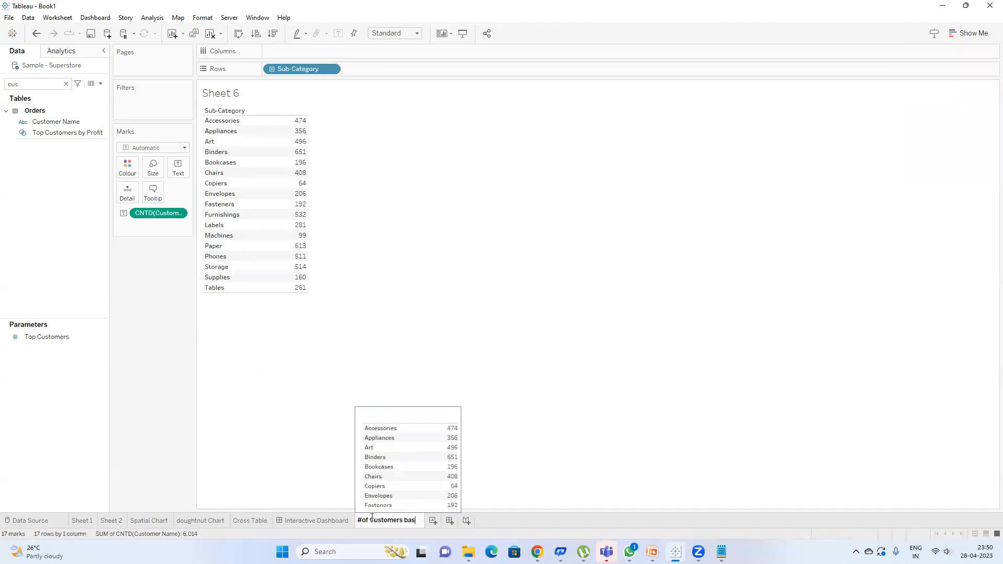
text(ed on Sub)
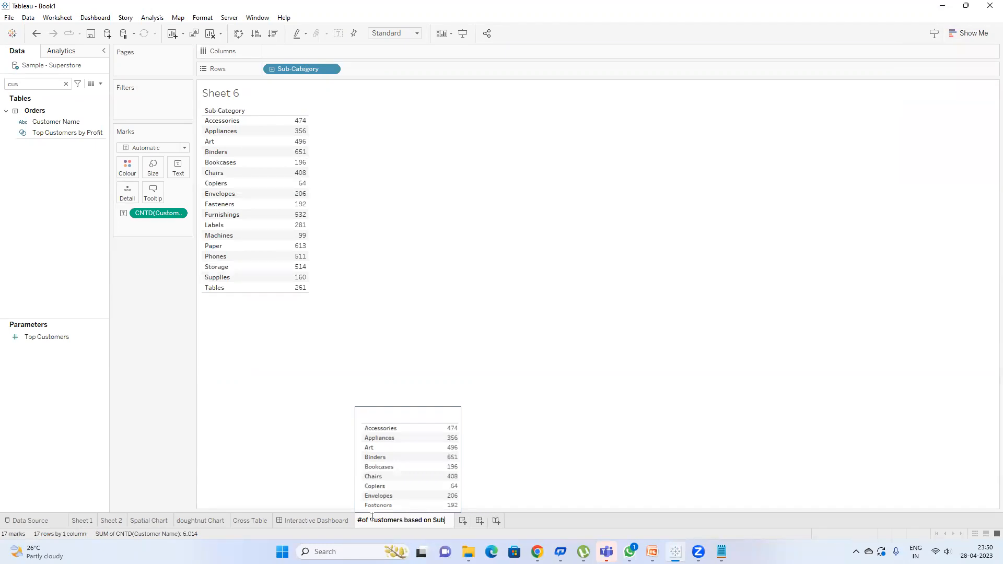
text(-Cat)
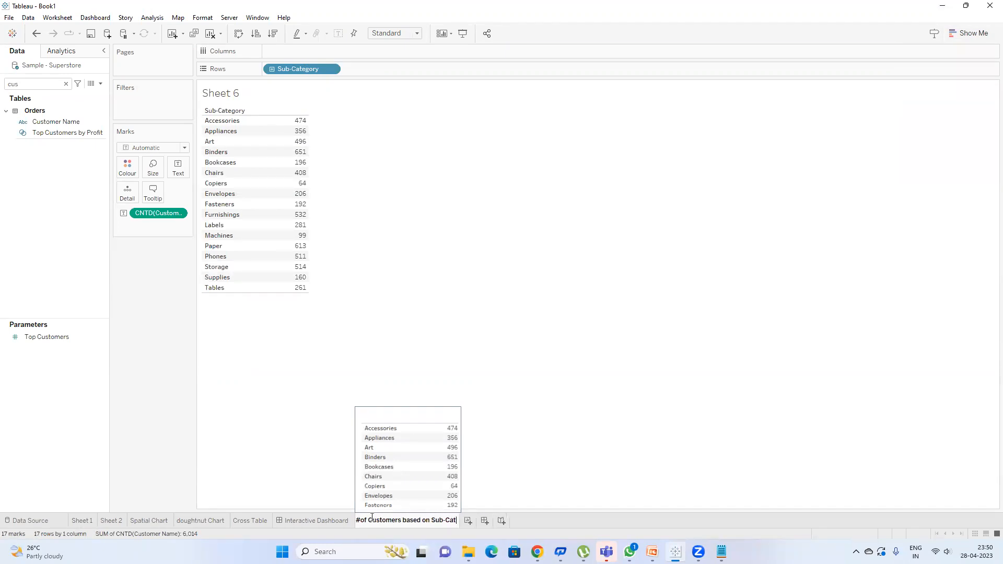
text(egory)
key(Return)
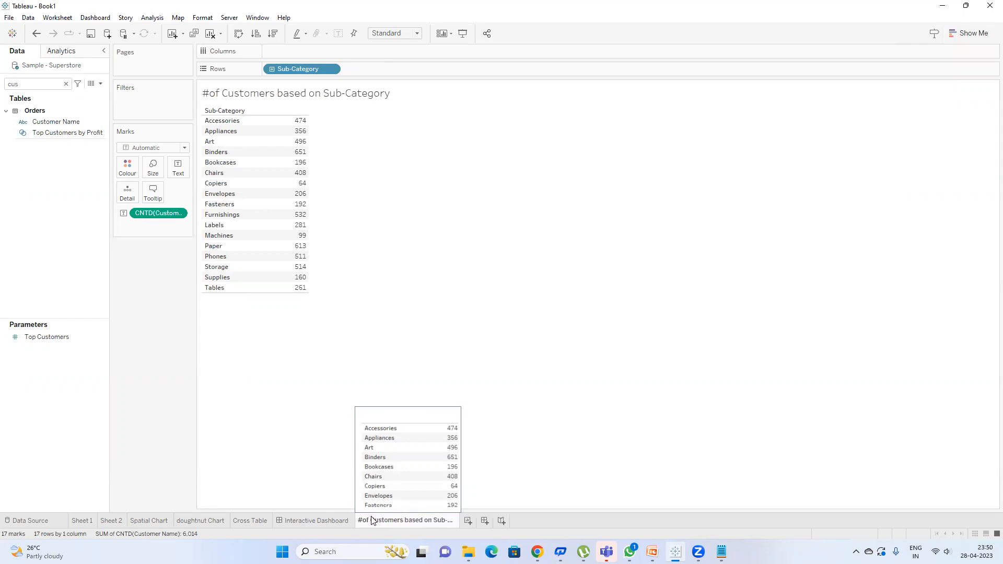
Step: Create Sheet 7 with Customer Name on rows, then return to the Interactive Dashboard
click(468, 521)
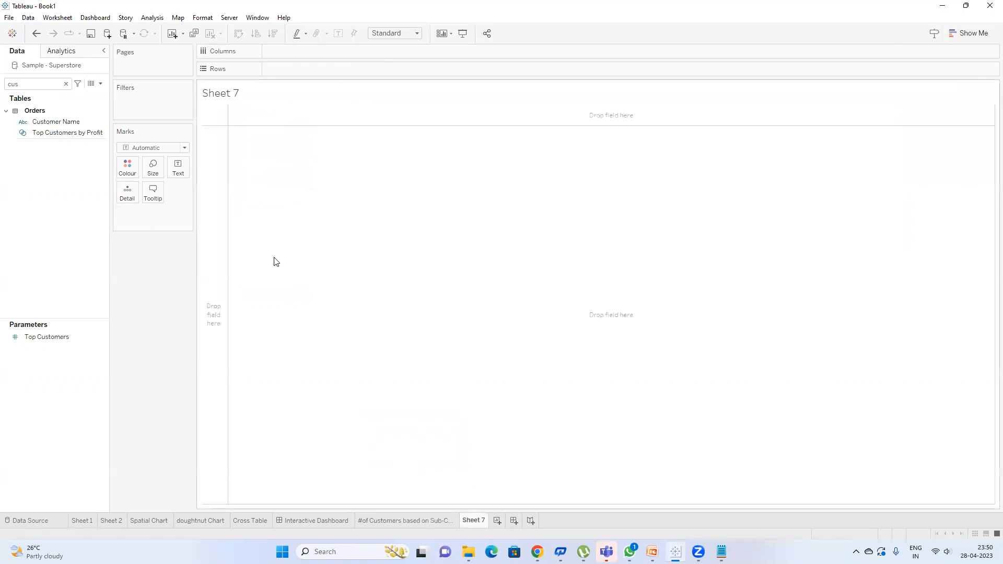
double_click(296, 70)
text(C)
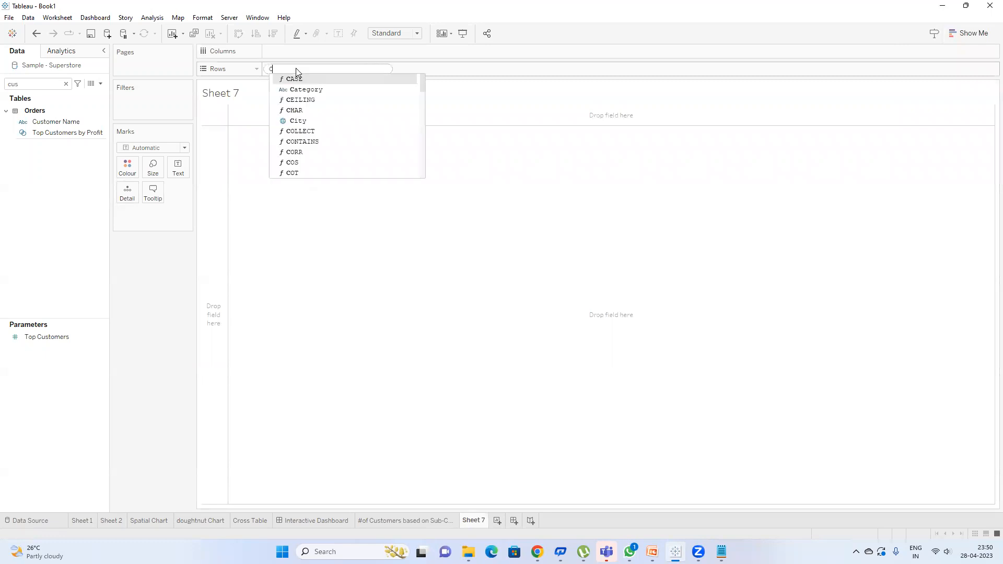
text(ut)
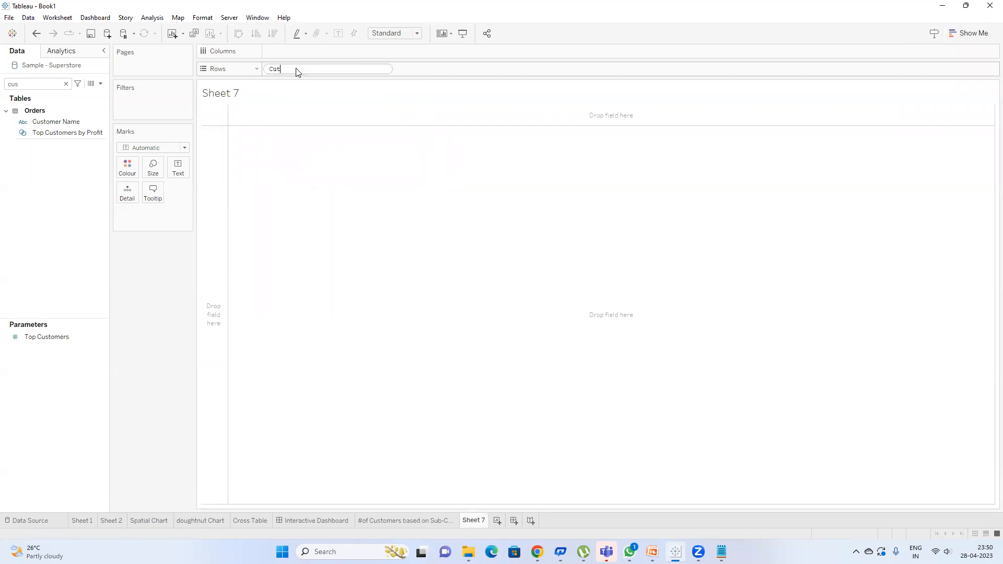
key(Return)
key(Return)
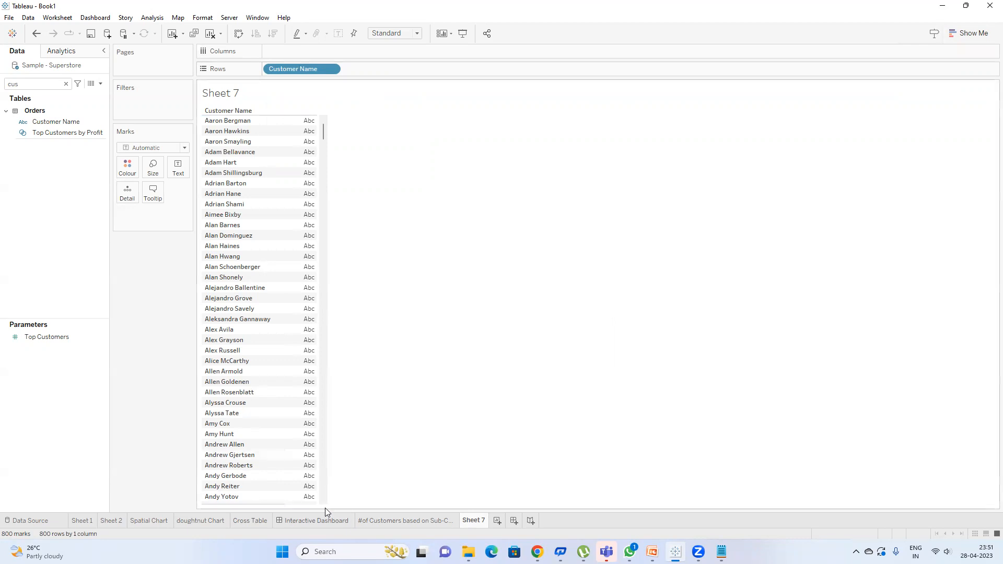
click(317, 521)
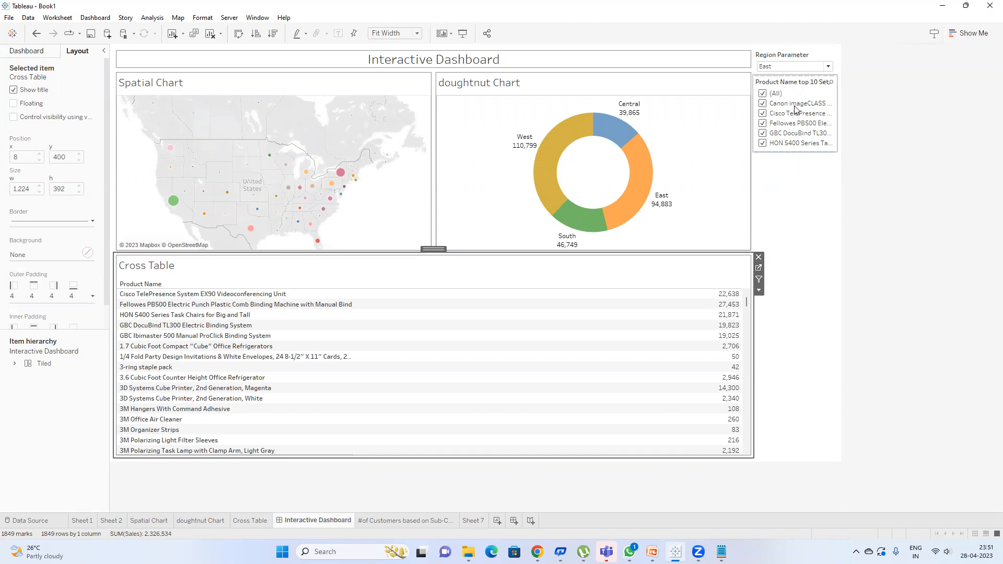
Step: On the Cross Table sheet, review the Product Name top 10 Set settings without changing them
click(759, 271)
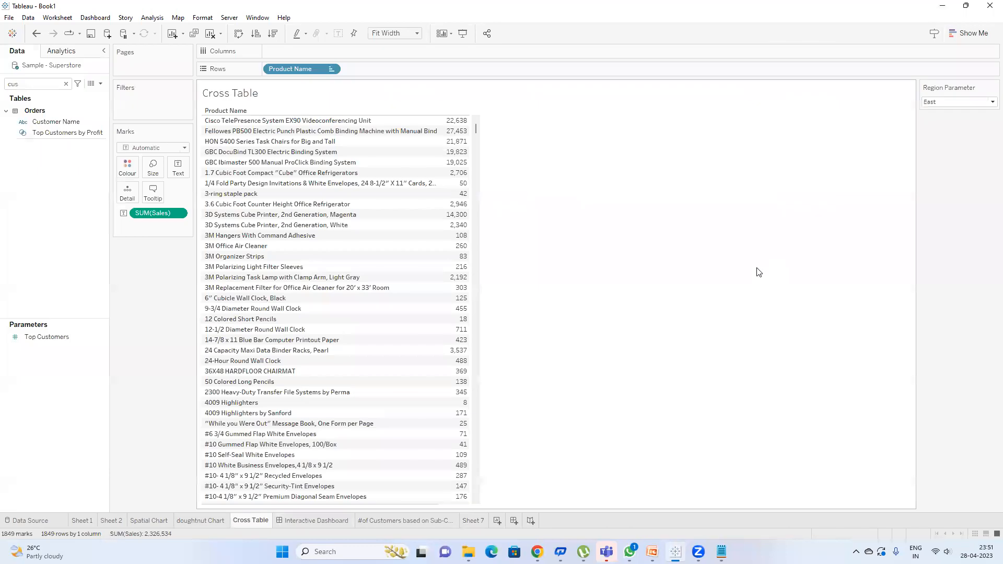
click(66, 83)
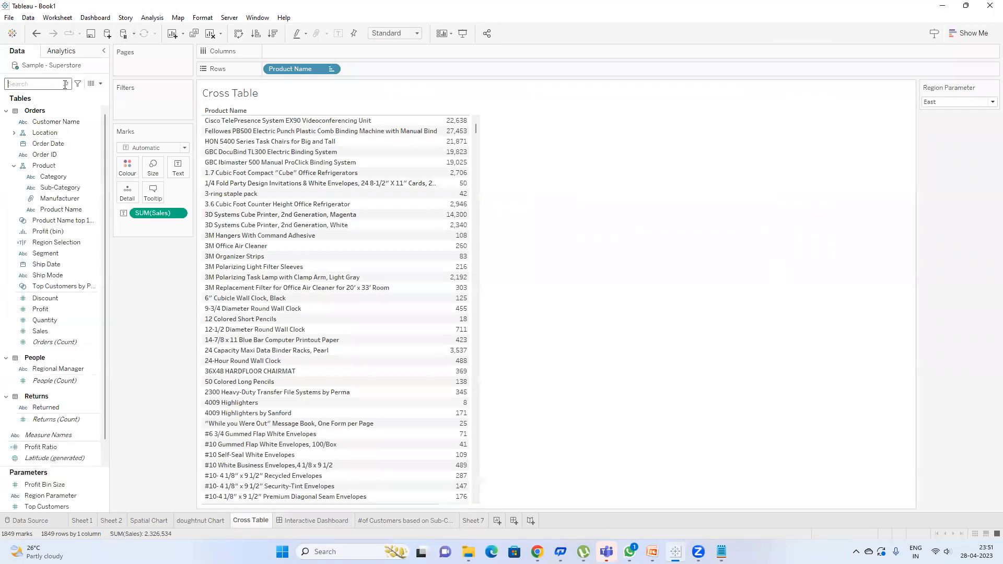
right_click(74, 220)
click(107, 291)
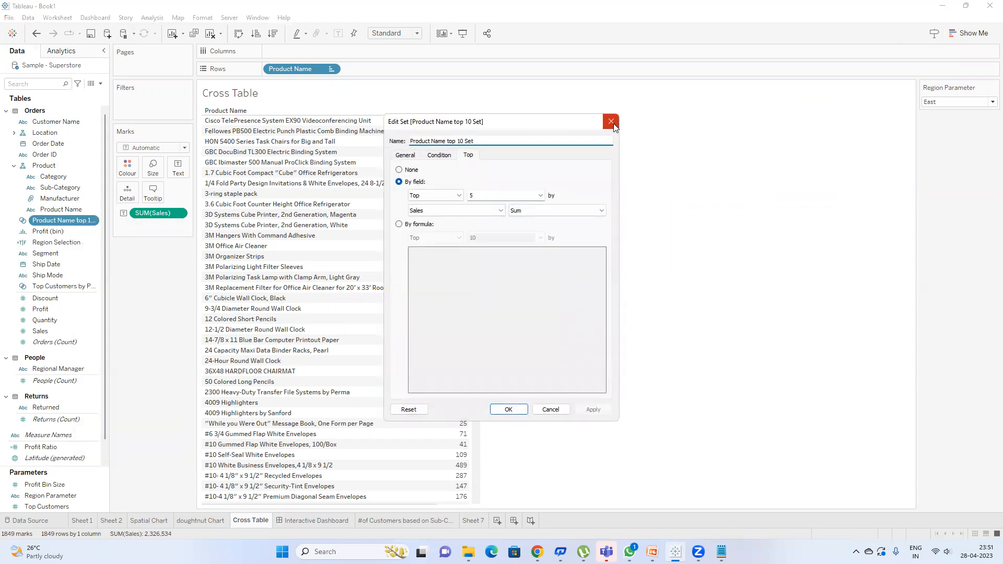
click(611, 122)
Step: Create a new Product Name Set holding the top 5 products by Sales sum
right_click(50, 212)
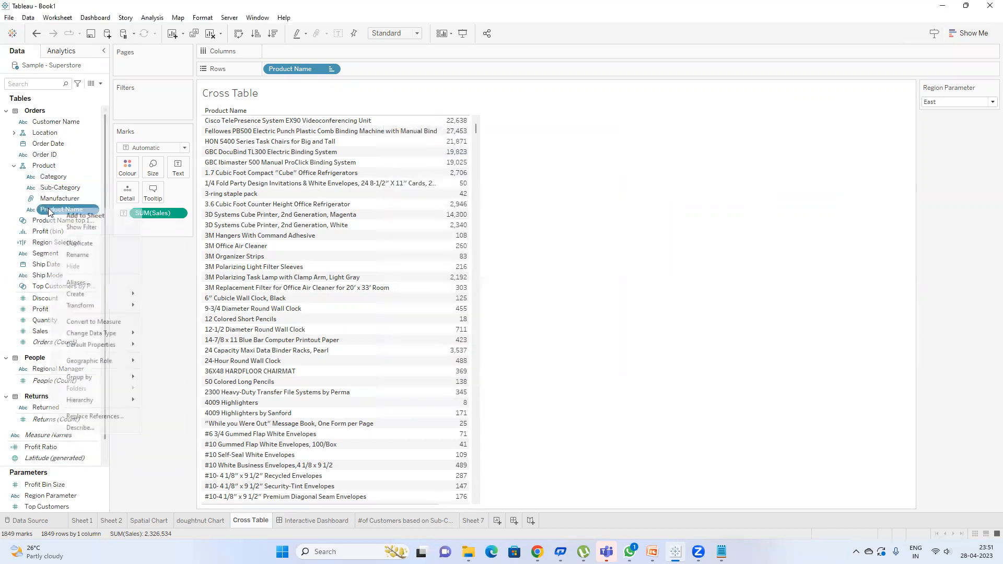
mouse_move(110, 297)
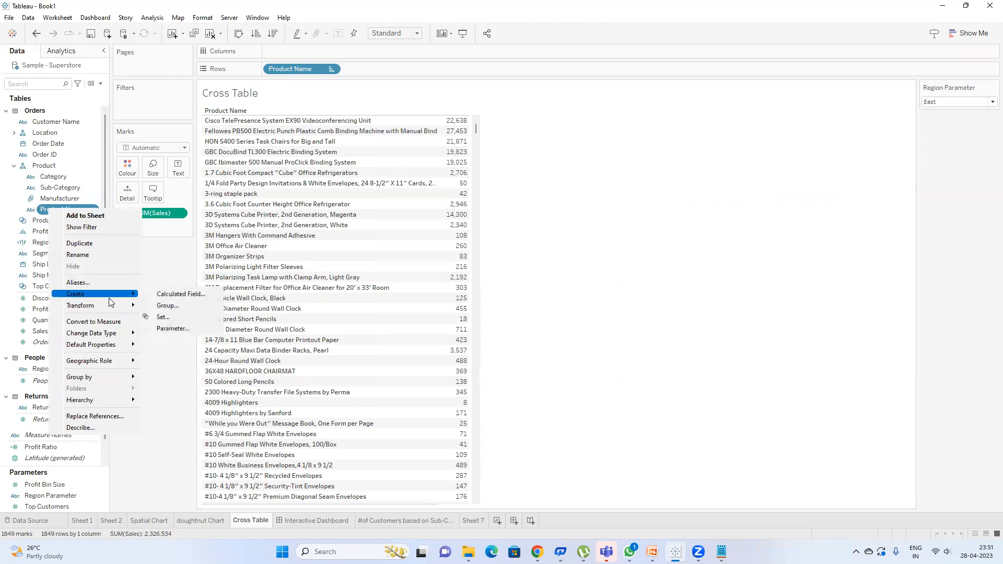
click(161, 318)
click(470, 156)
click(399, 182)
text(5)
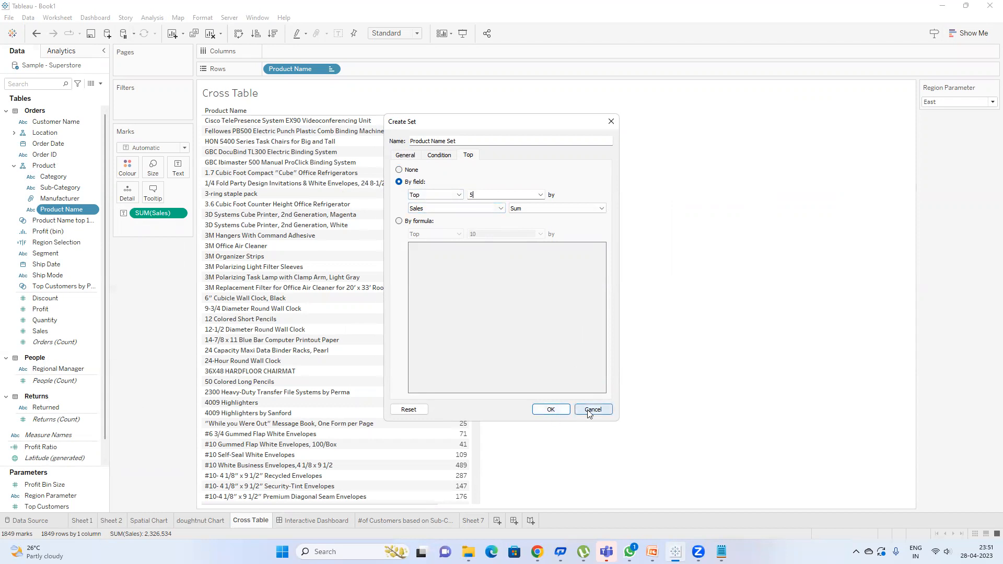
click(548, 410)
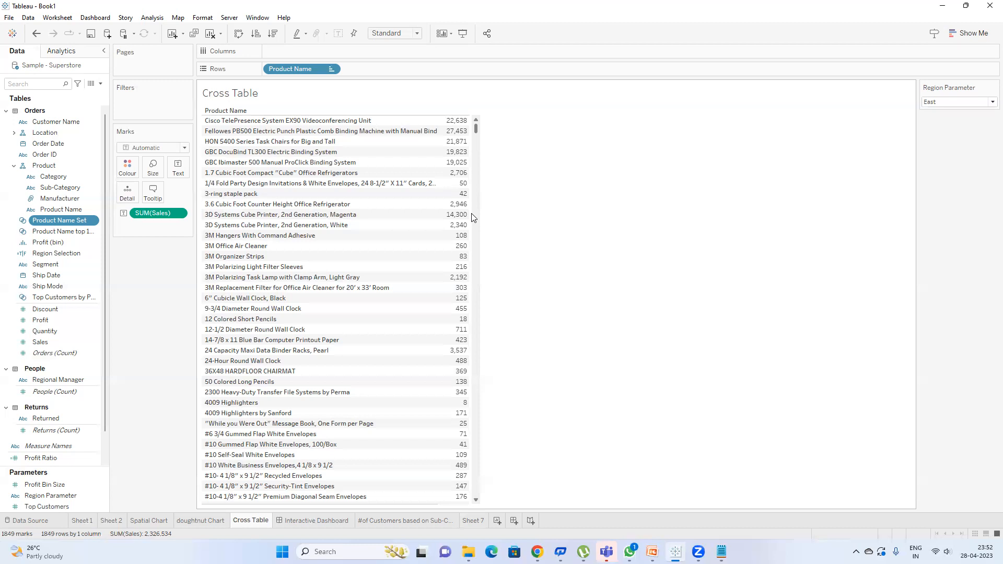
Step: Remove the Product Name top 10 Set filter card from the Interactive Dashboard
click(310, 521)
click(796, 86)
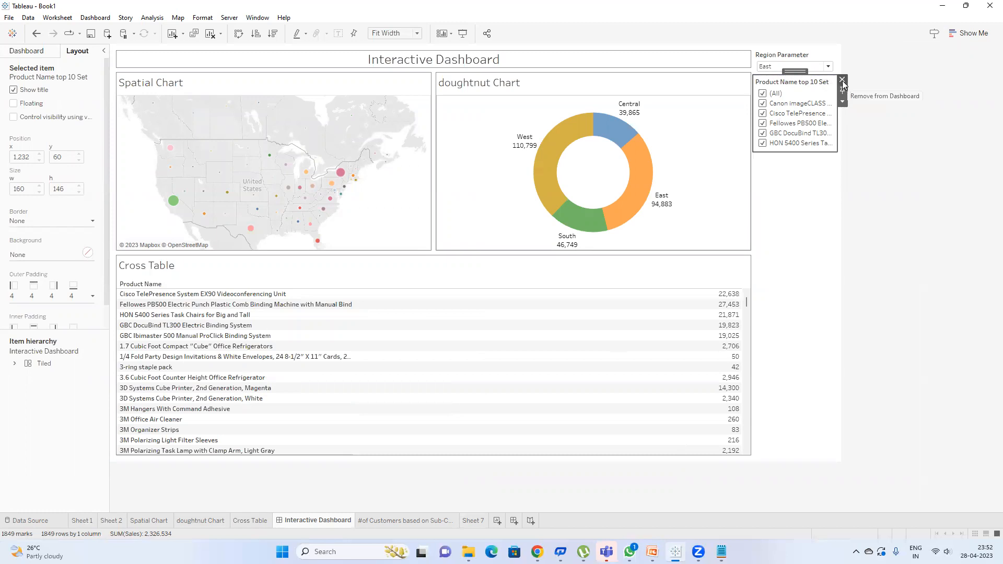
click(842, 80)
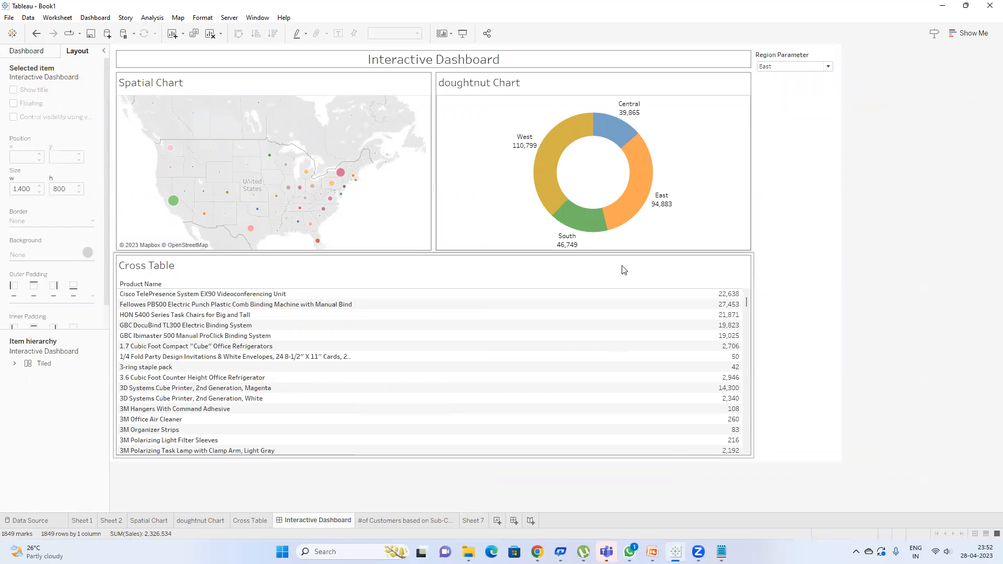
Step: Filter the Cross Table sheet by the Product Name top 10 Set, then return to the dashboard
click(670, 266)
click(761, 271)
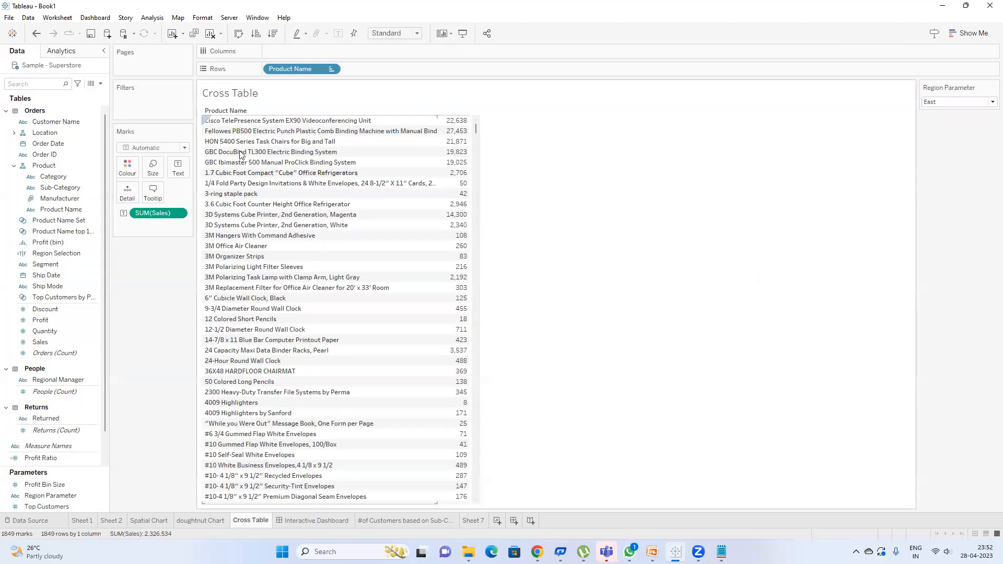
click(83, 230)
drag(89, 218, 150, 101)
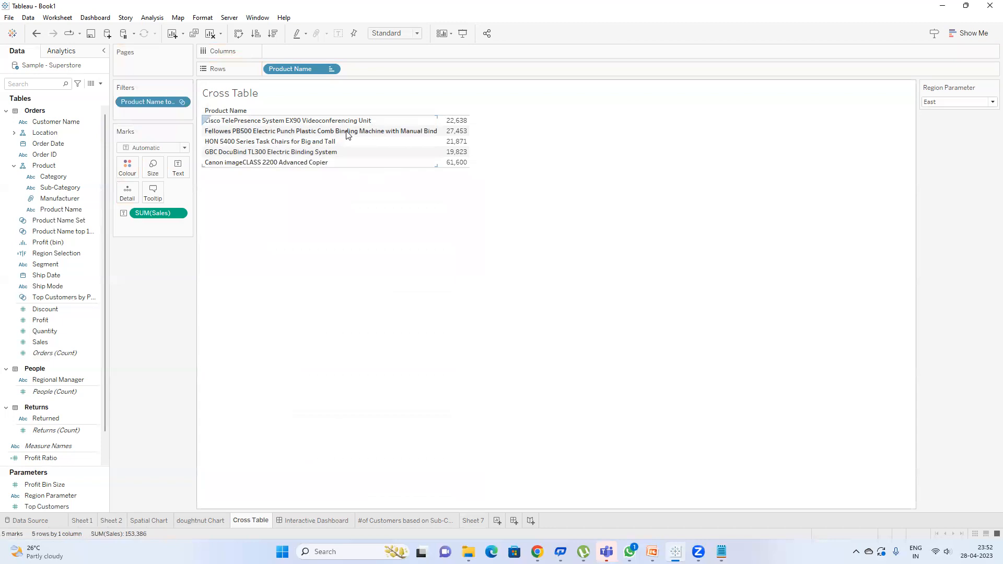
click(318, 521)
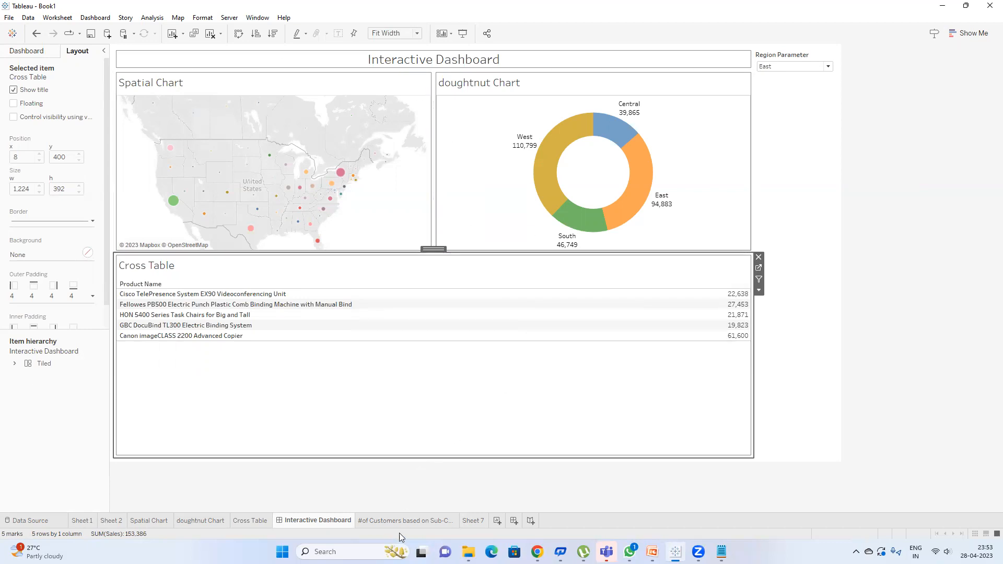
mouse_move(402, 527)
mouse_move(538, 551)
click(463, 495)
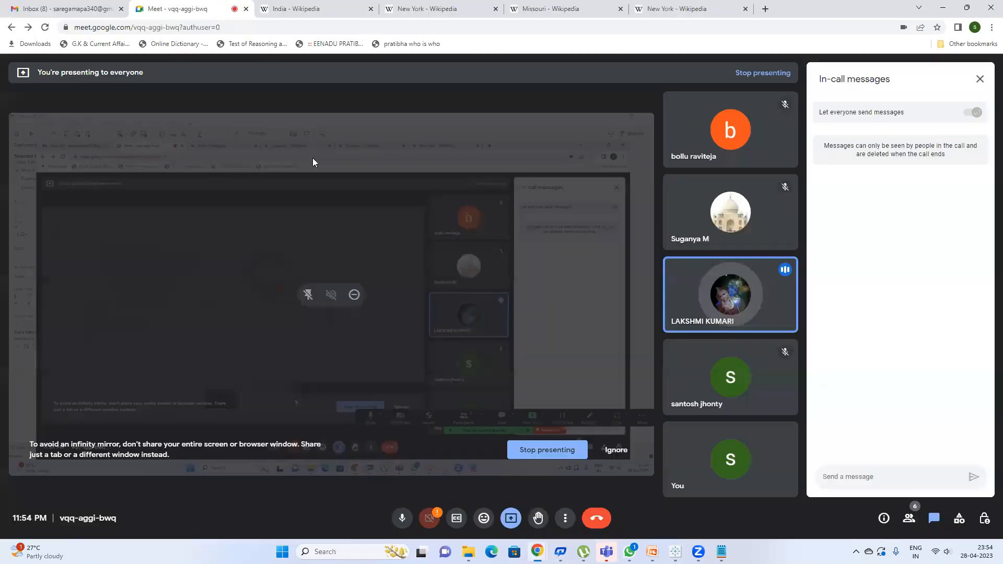
click(946, 9)
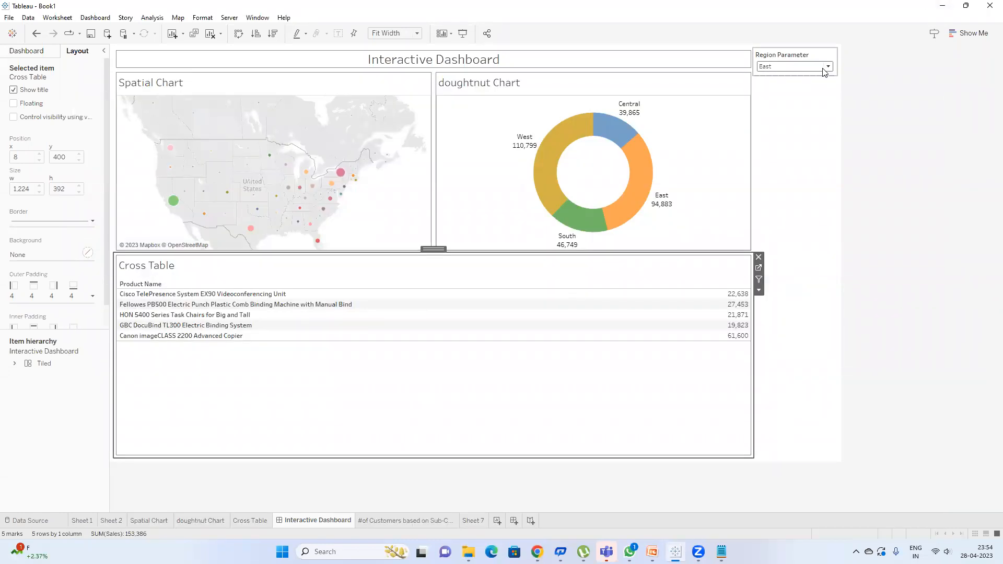
Step: Apply the Cross Table's top 10 set filter to the Spatial Chart and doughnut Chart as well
click(759, 268)
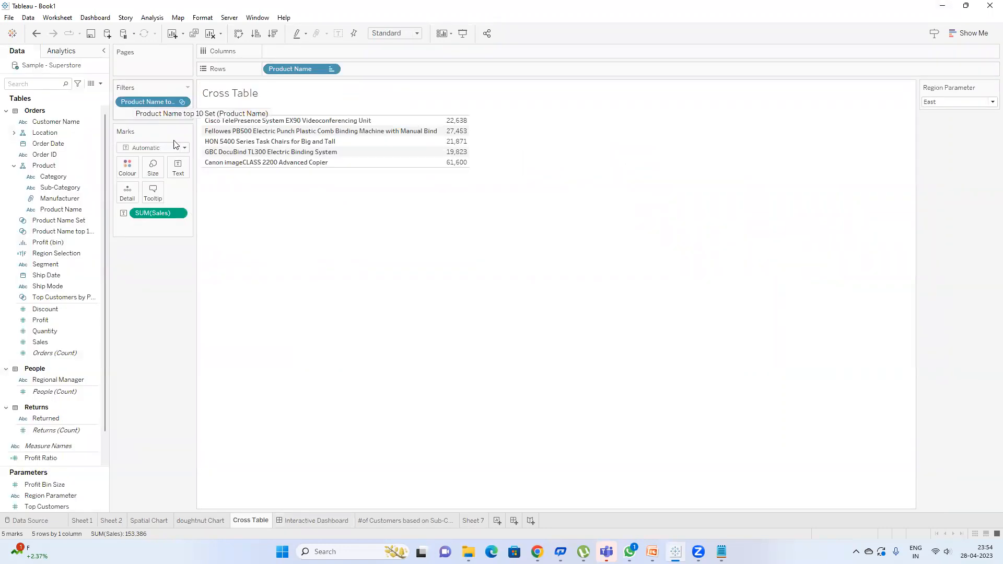
right_click(159, 100)
mouse_move(221, 160)
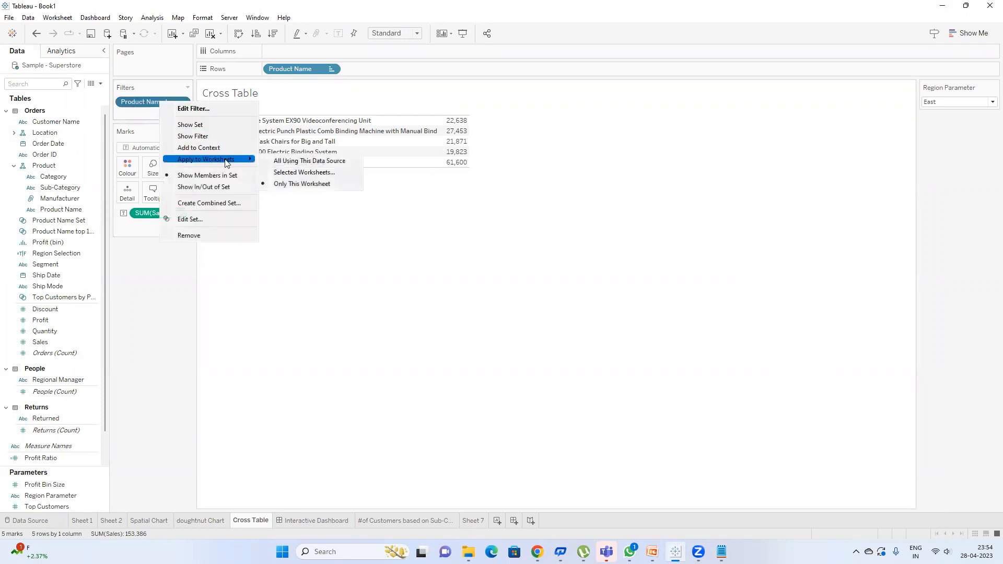
click(307, 173)
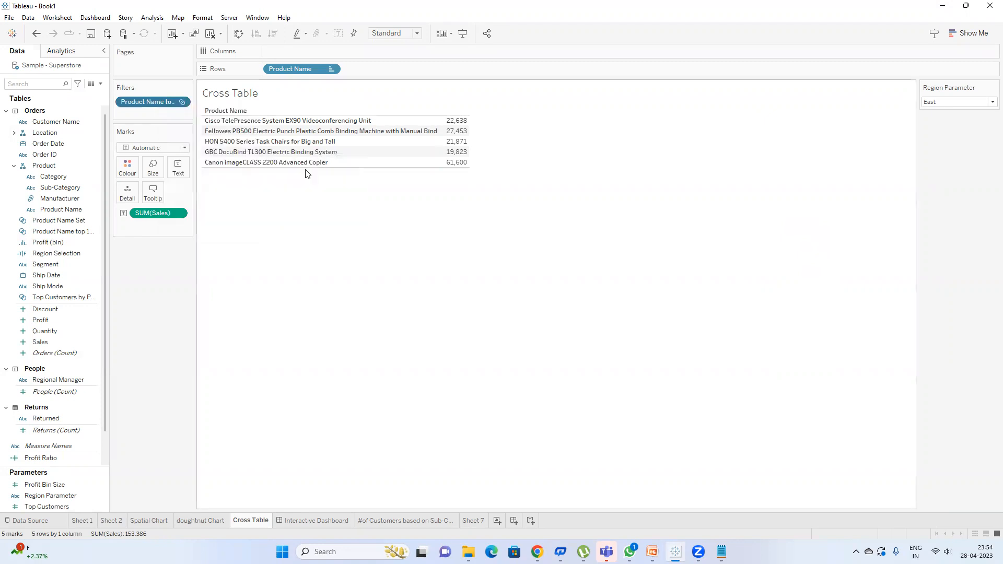
scroll(519, 281, down, 1)
scroll(465, 267, up, 1)
click(334, 274)
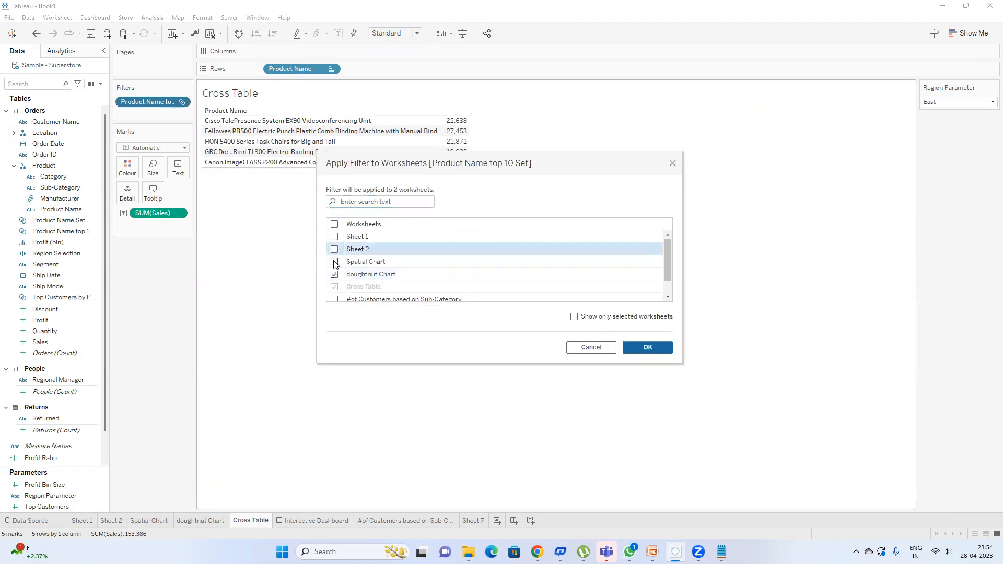
click(335, 261)
click(647, 347)
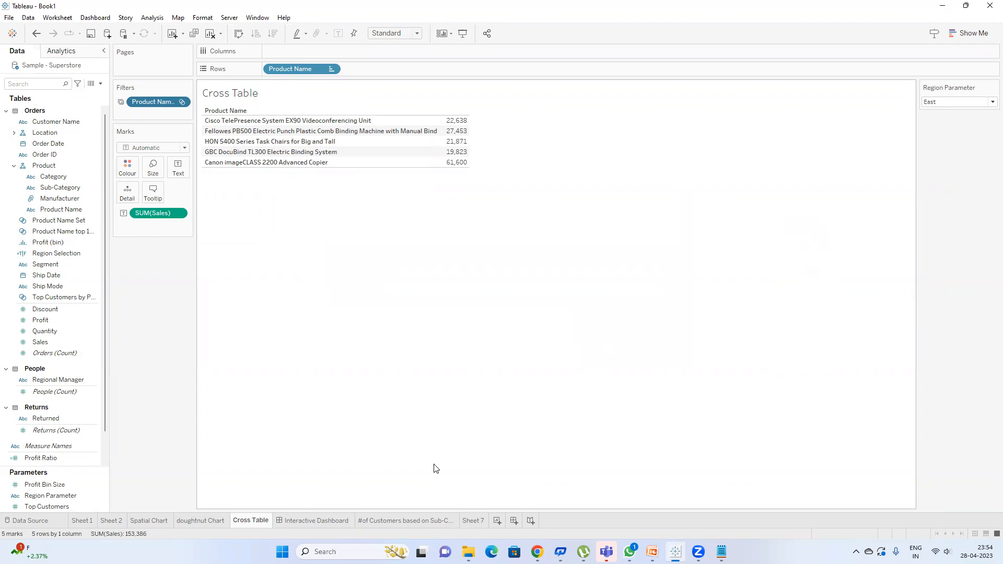
click(411, 525)
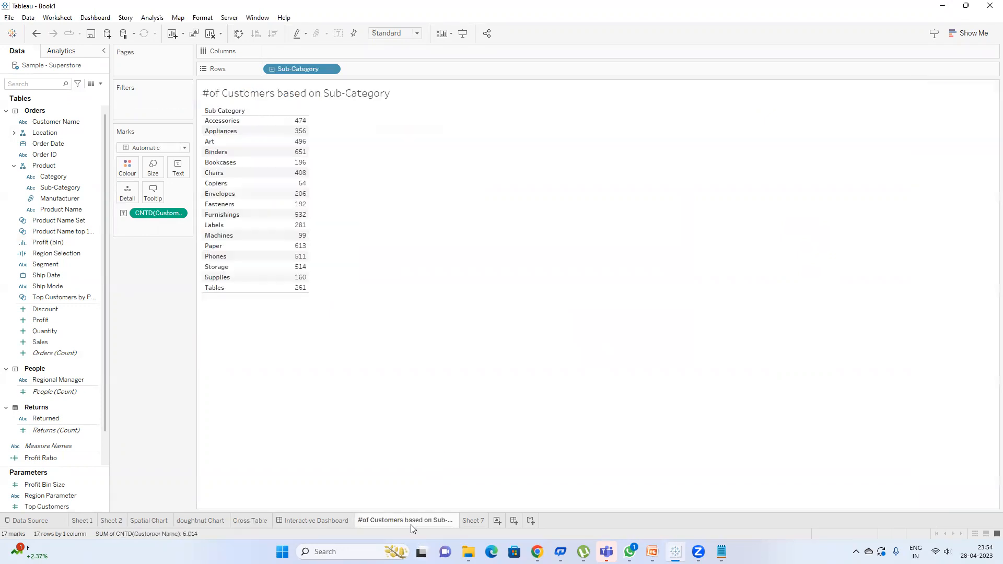
click(332, 525)
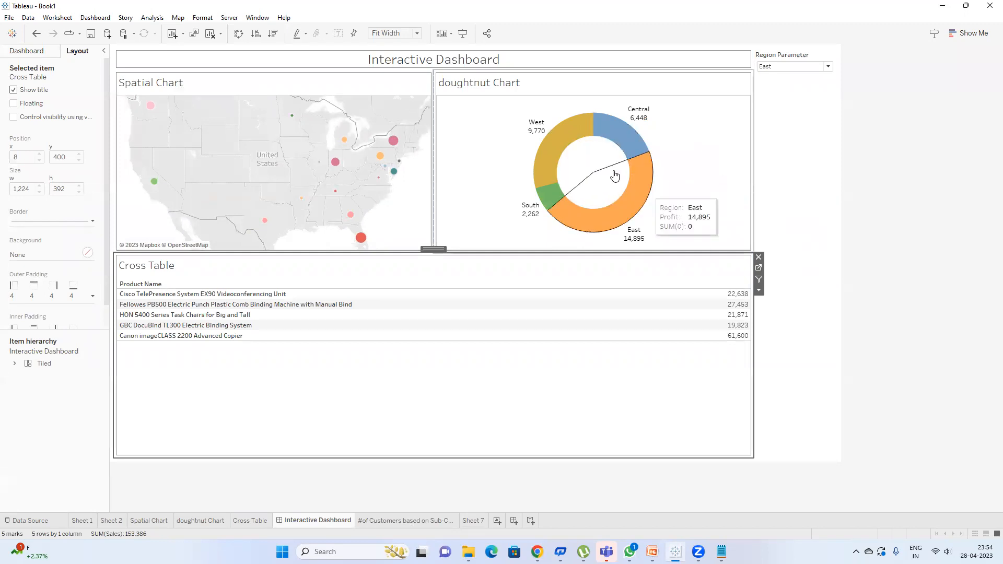
click(675, 148)
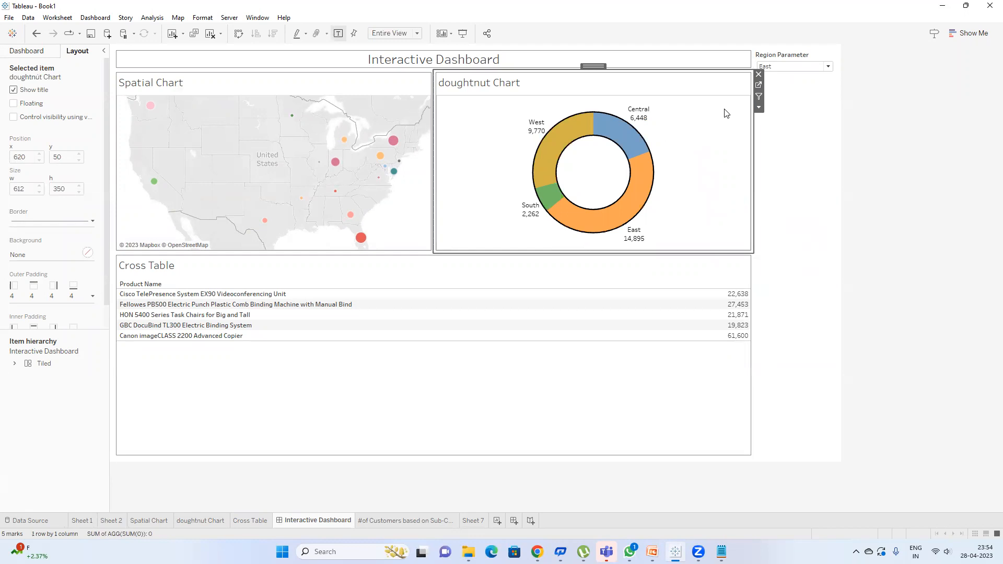
click(662, 178)
mouse_move(387, 168)
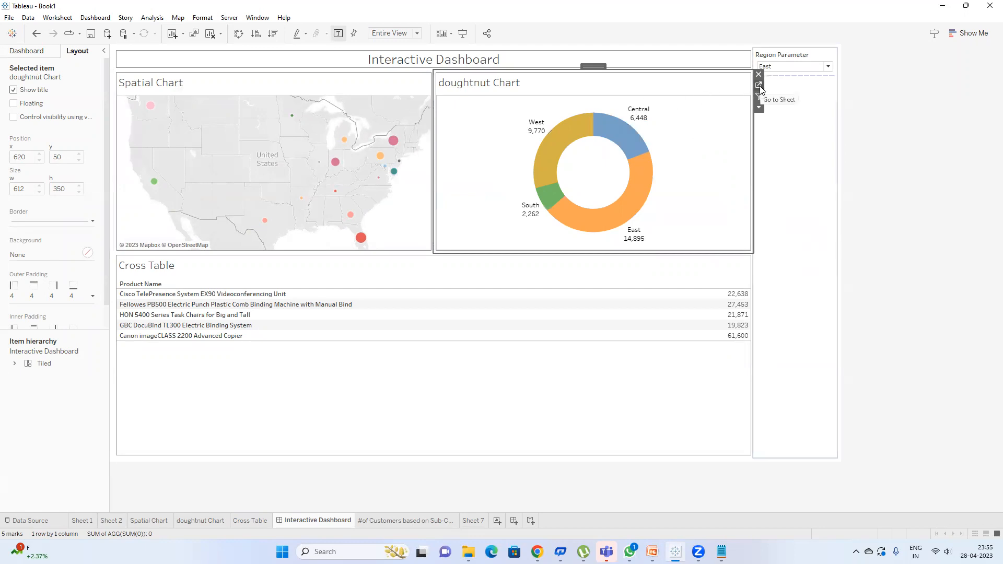
mouse_move(396, 187)
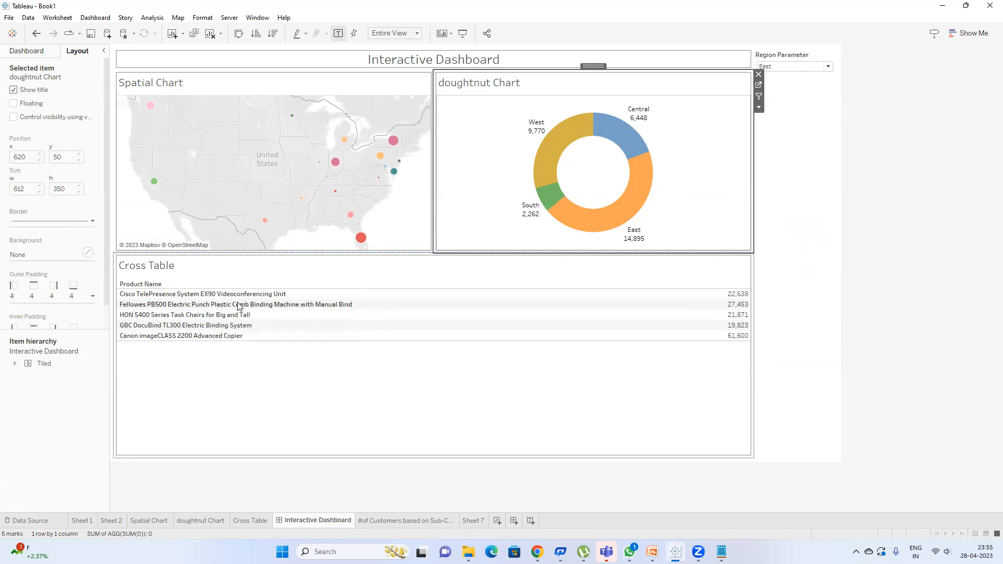
mouse_move(610, 133)
mouse_move(593, 213)
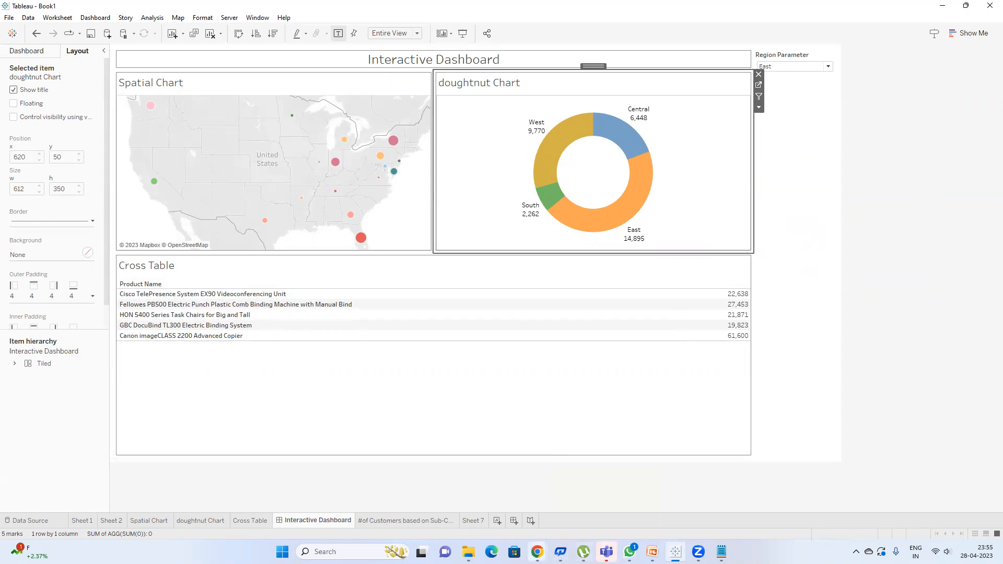
mouse_move(537, 551)
click(464, 497)
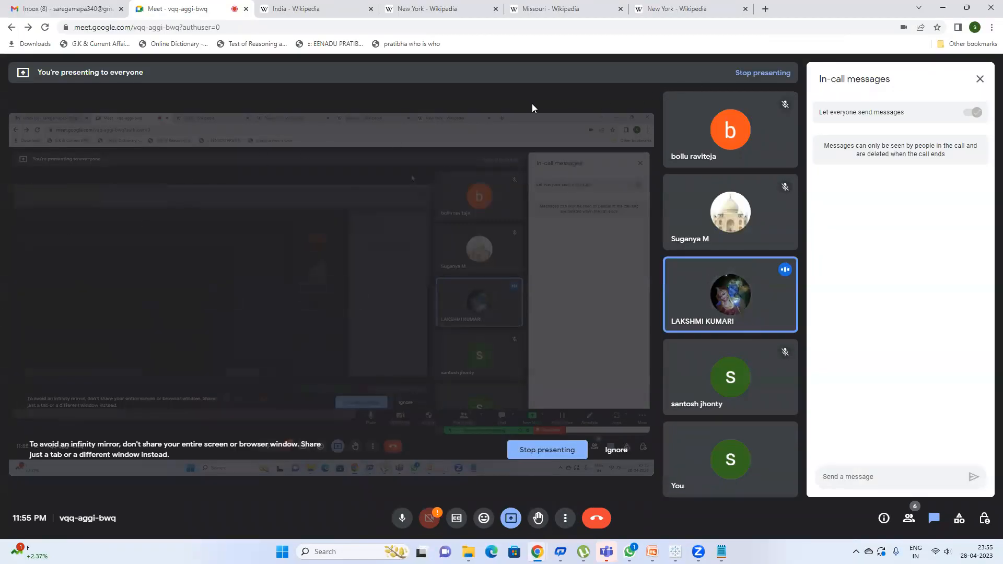
click(942, 9)
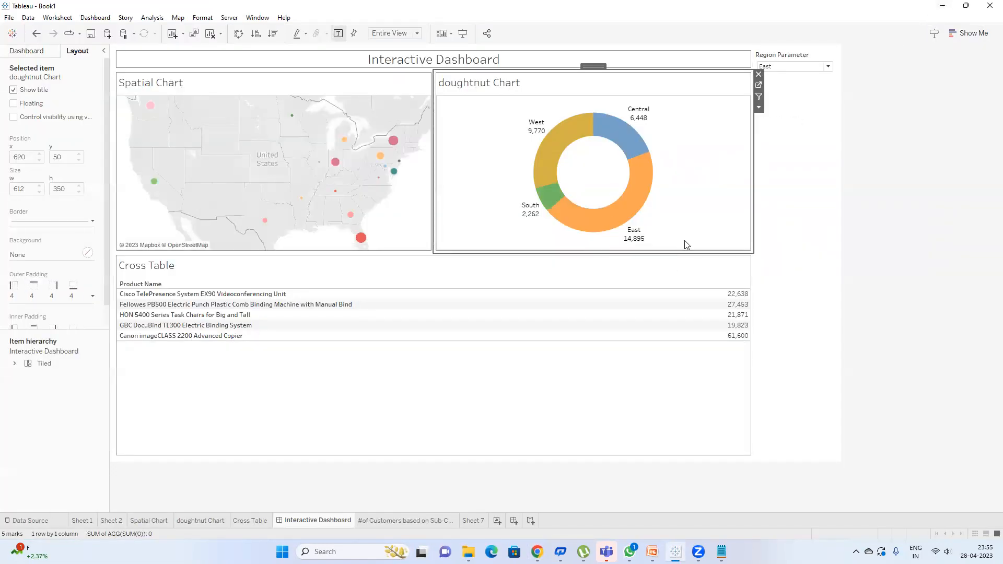
click(686, 267)
Step: Restrict the Cross Table's Product Name set filter to Only This Worksheet, then view the dashboard
click(759, 270)
mouse_move(154, 102)
mouse_down()
mouse_move(154, 176)
mouse_move(158, 100)
mouse_up()
right_click(158, 102)
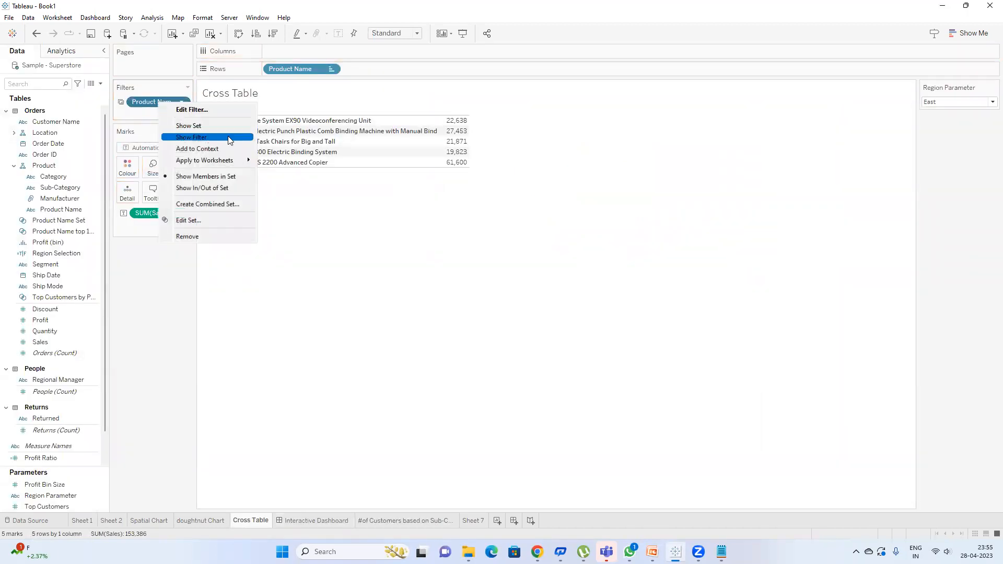
mouse_move(235, 160)
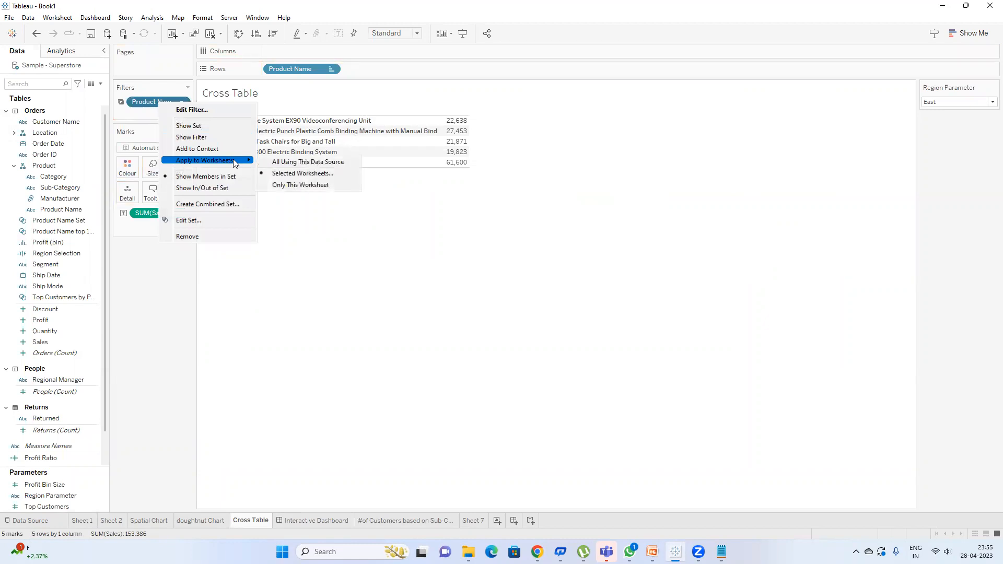
click(298, 185)
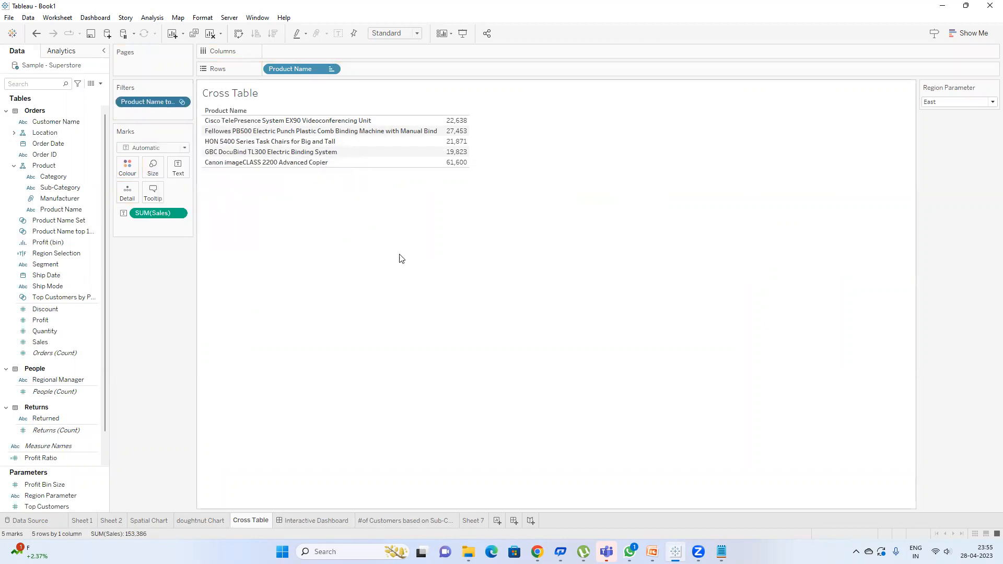
click(337, 520)
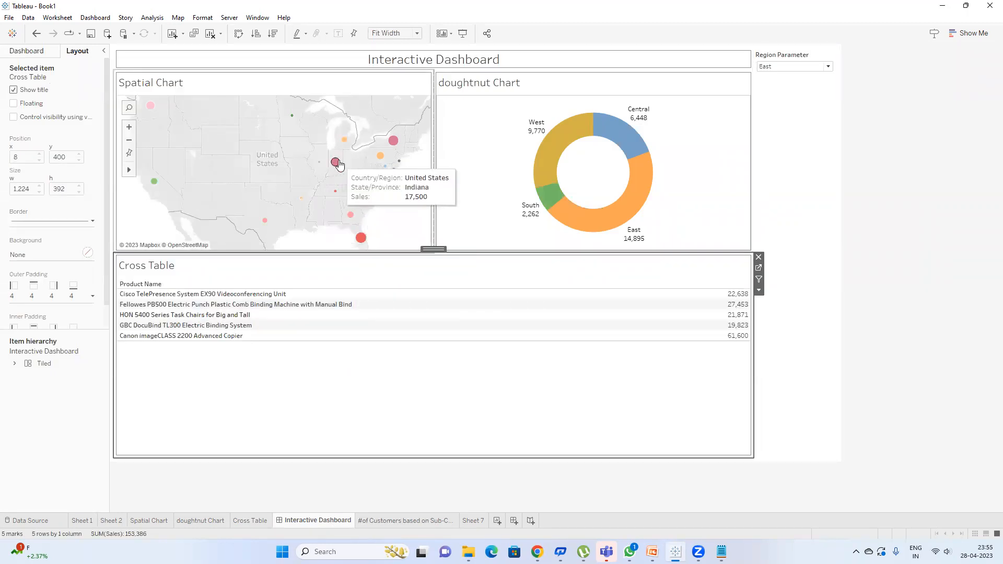
mouse_move(332, 165)
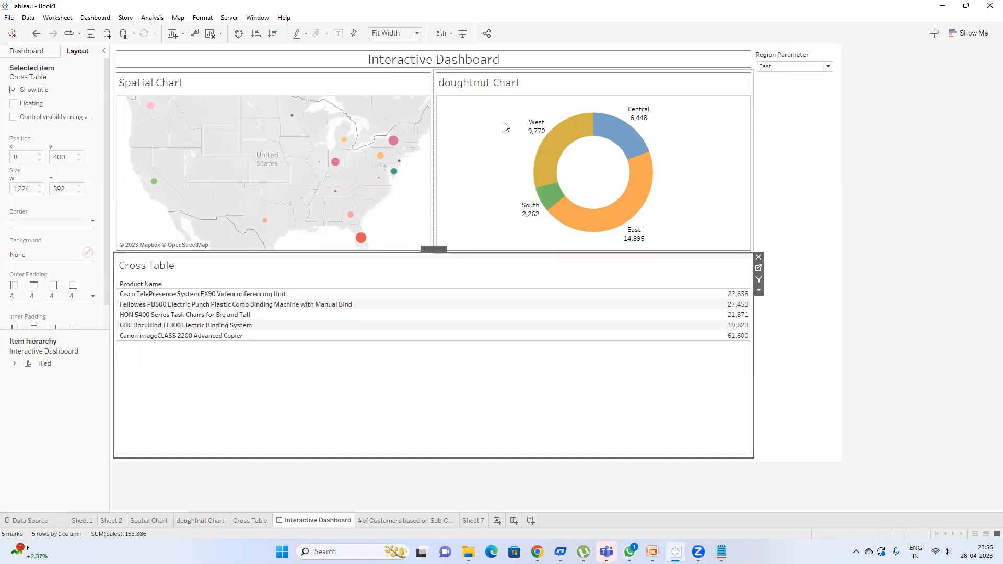
mouse_move(561, 156)
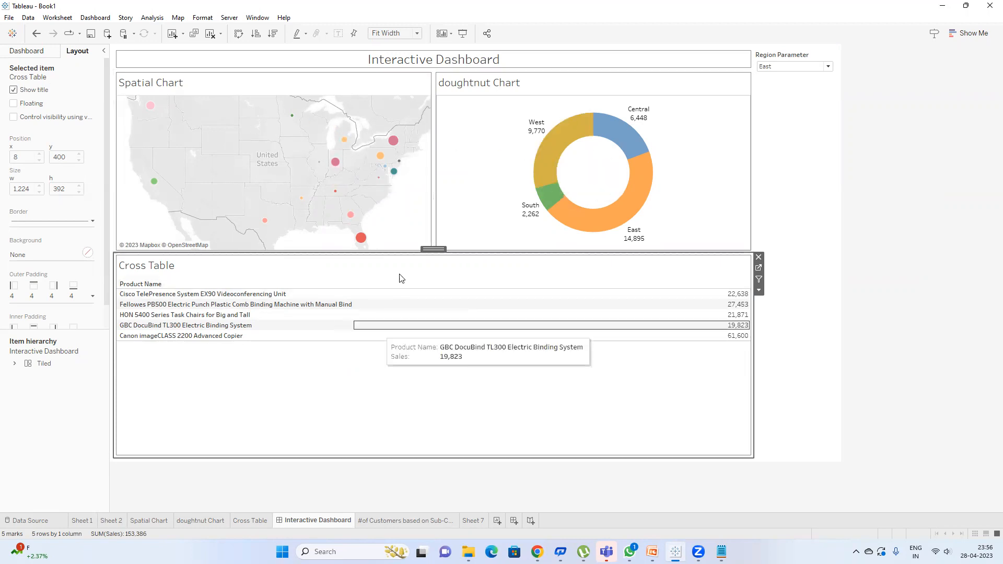
mouse_move(351, 215)
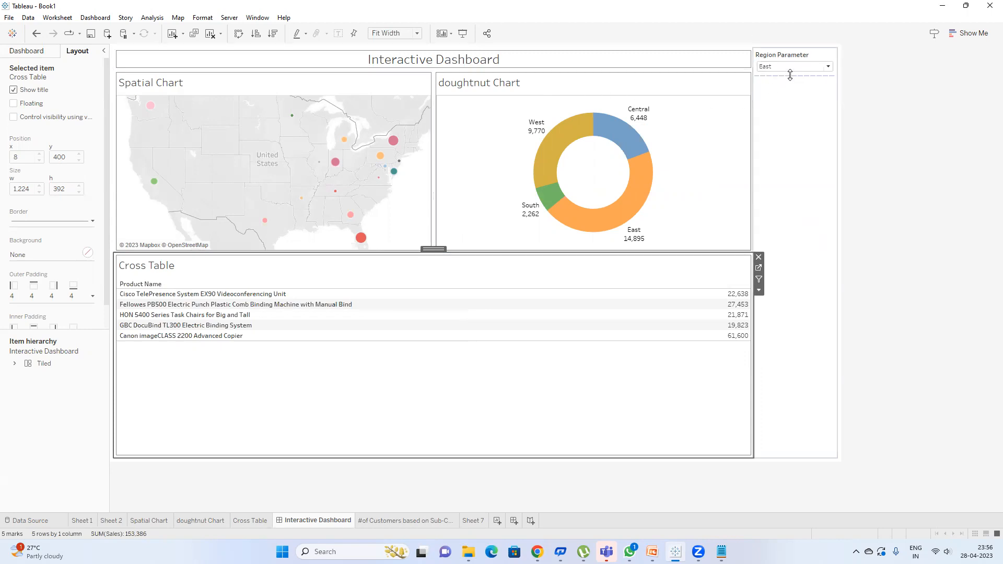
Step: Add a Region filter card to the dashboard from the doughnut chart's filters
click(744, 112)
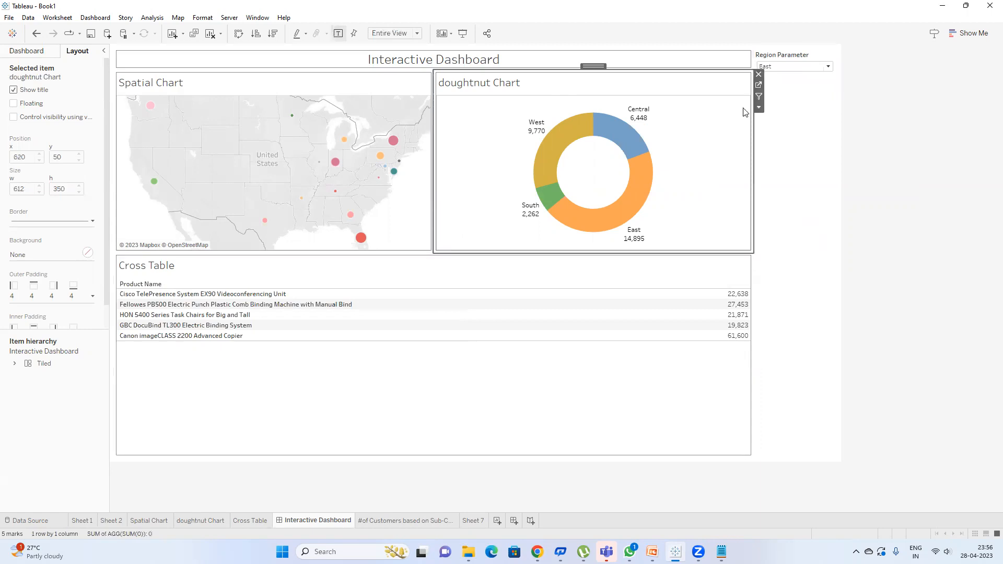
click(758, 107)
mouse_move(814, 201)
click(887, 234)
Step: Make the Region filter also apply to the Spatial Chart and Cross Table
click(798, 82)
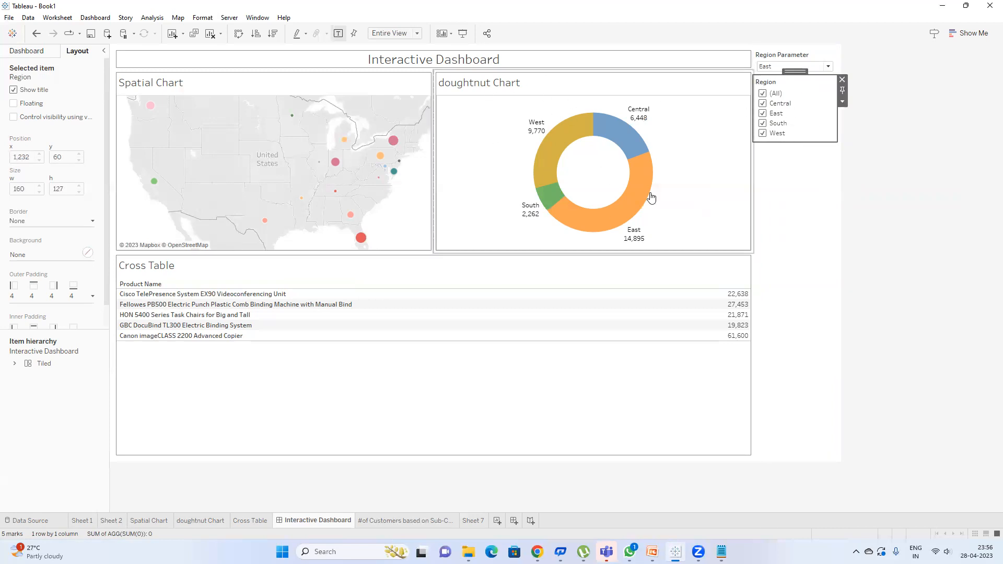
click(842, 102)
mouse_move(897, 130)
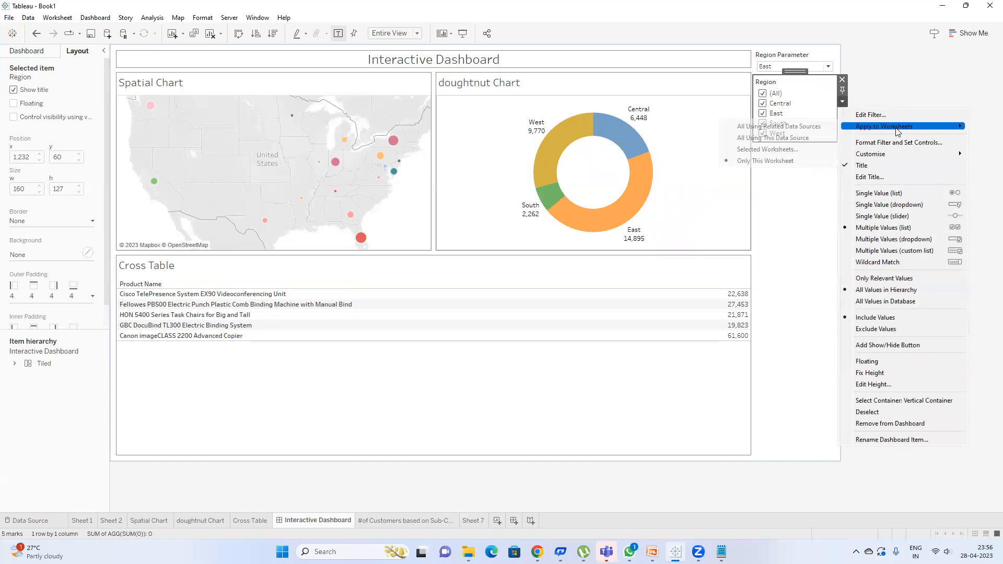
click(785, 149)
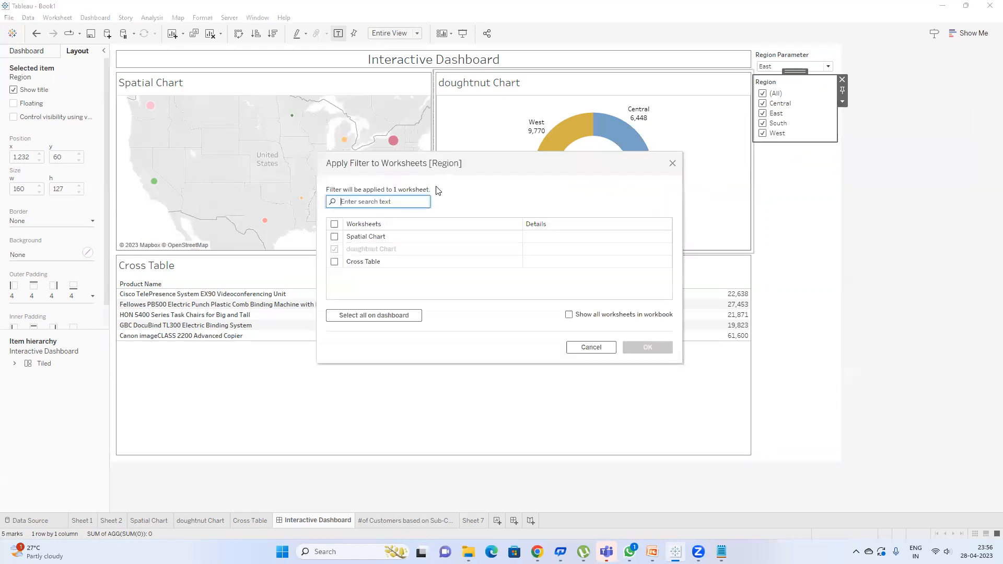
drag(465, 166, 711, 170)
click(579, 242)
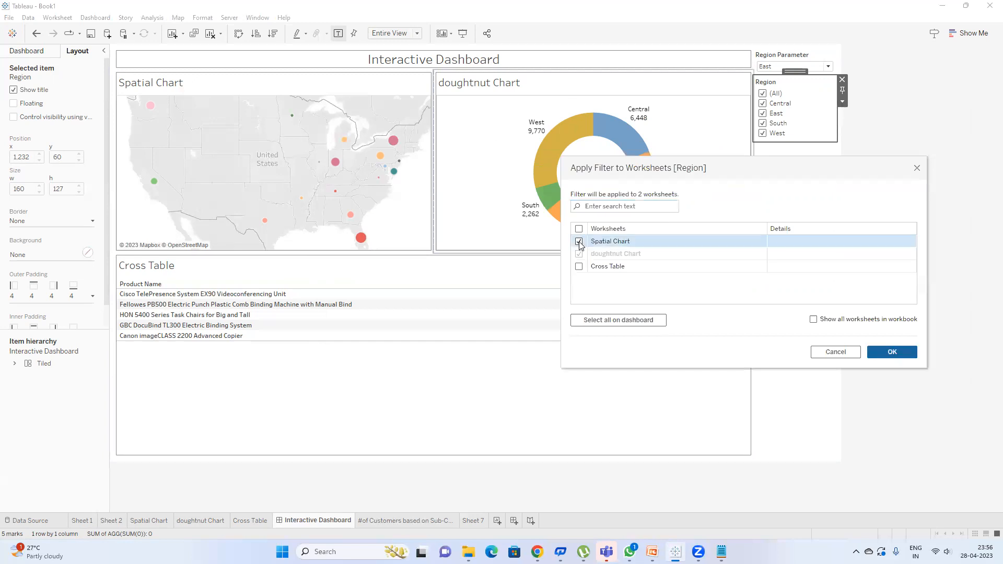
click(579, 267)
click(892, 352)
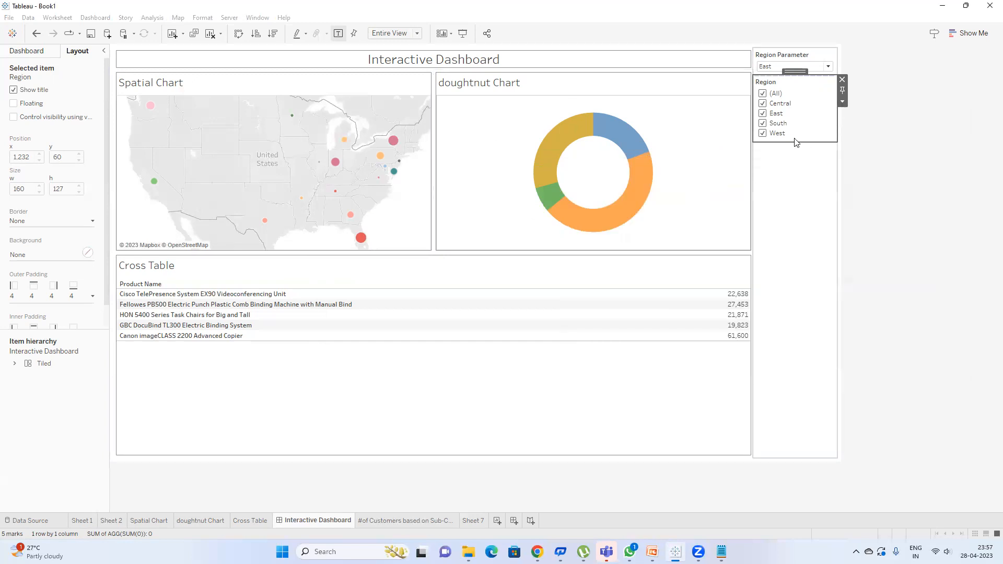
Step: Test the Region filter by toggling Central, East, South and West, ending with all regions ticked
click(763, 93)
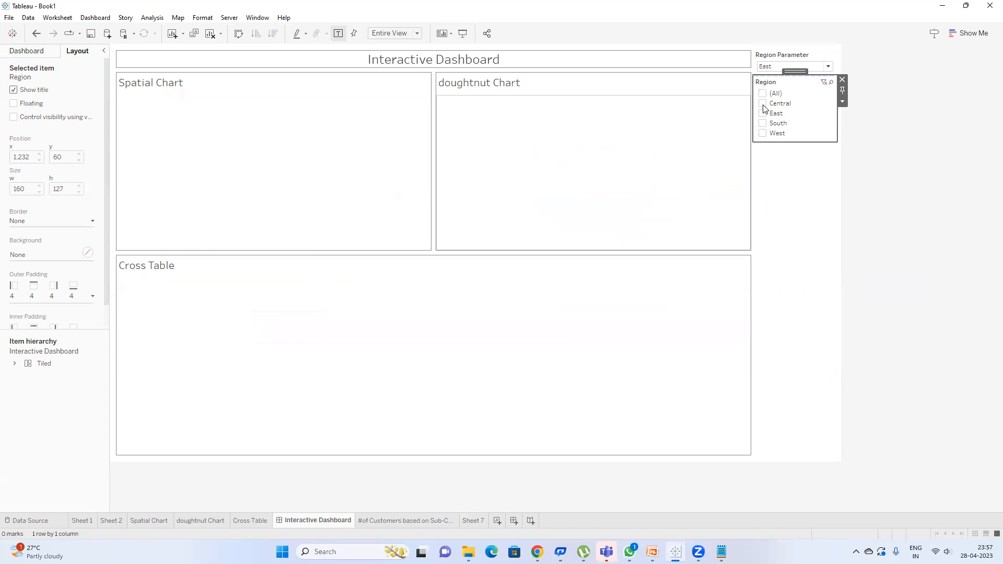
click(763, 103)
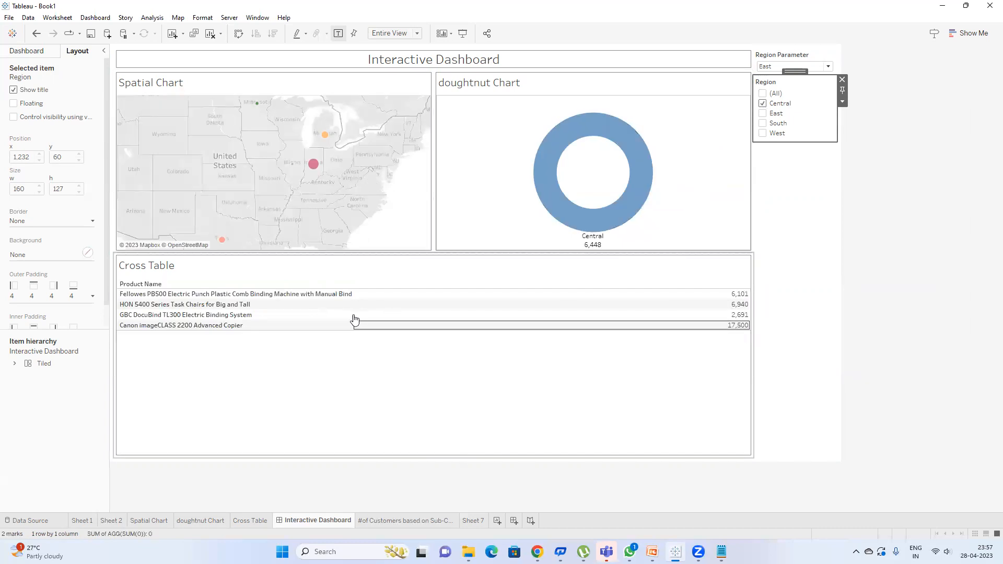
click(763, 113)
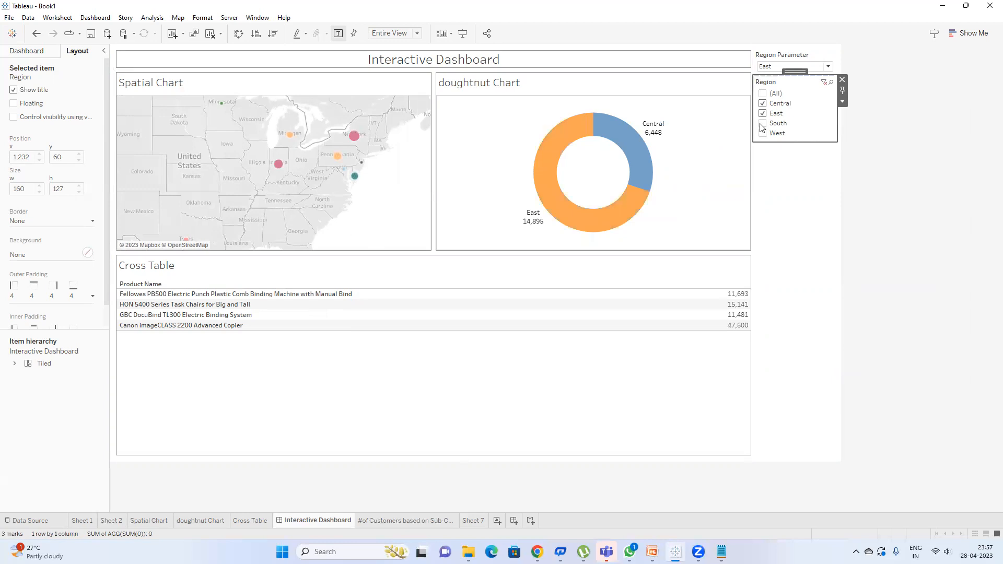
click(762, 124)
click(762, 133)
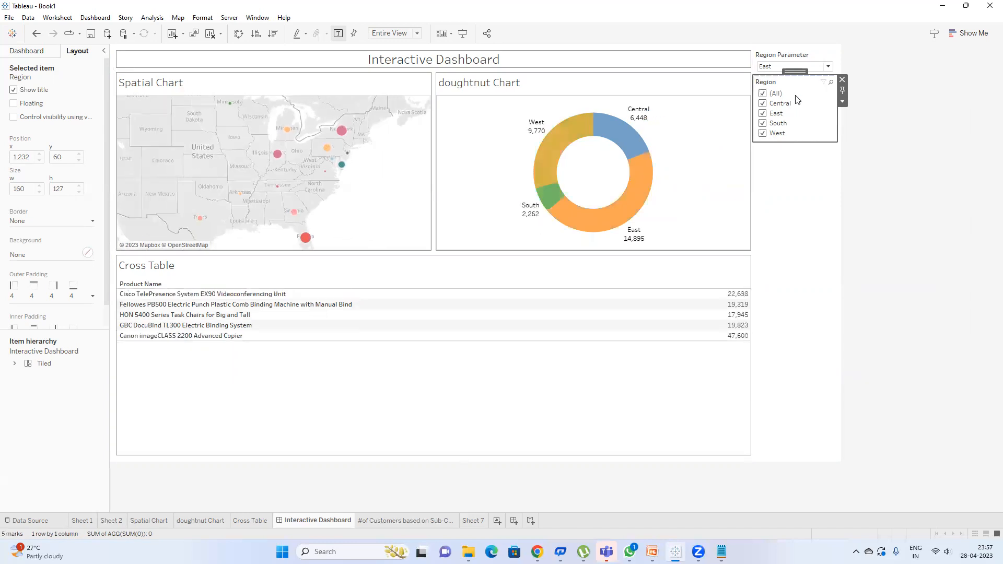
click(908, 215)
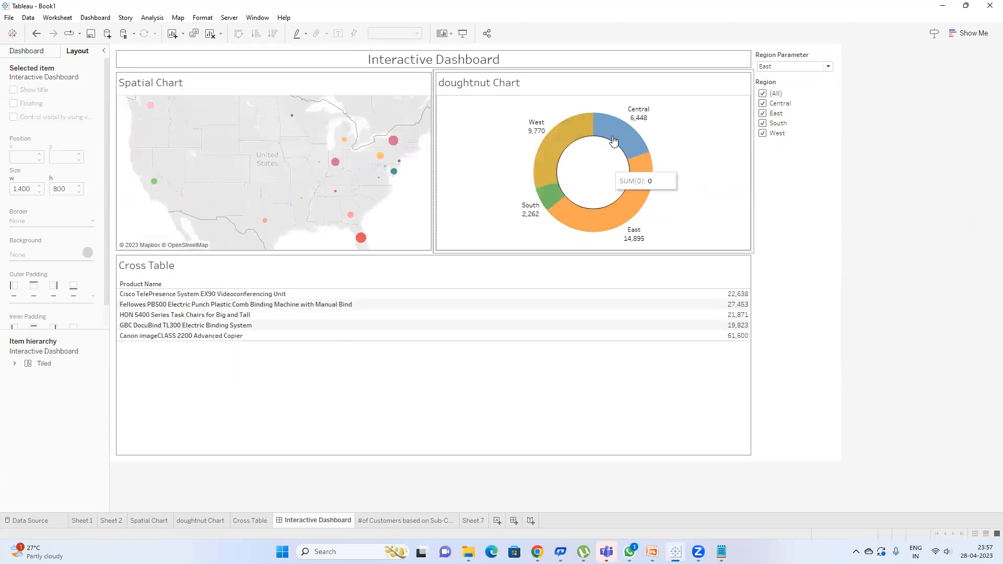
click(623, 136)
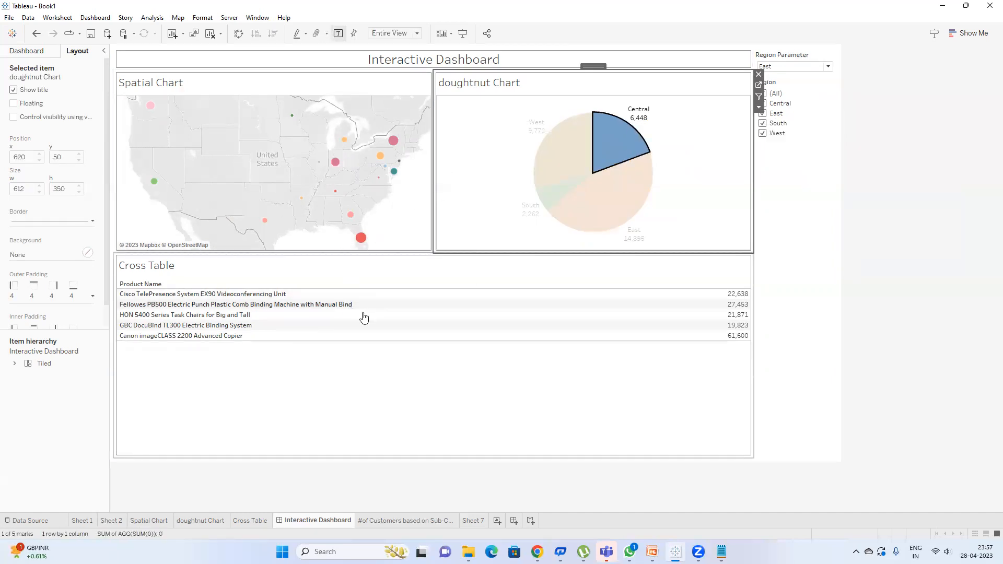
click(624, 143)
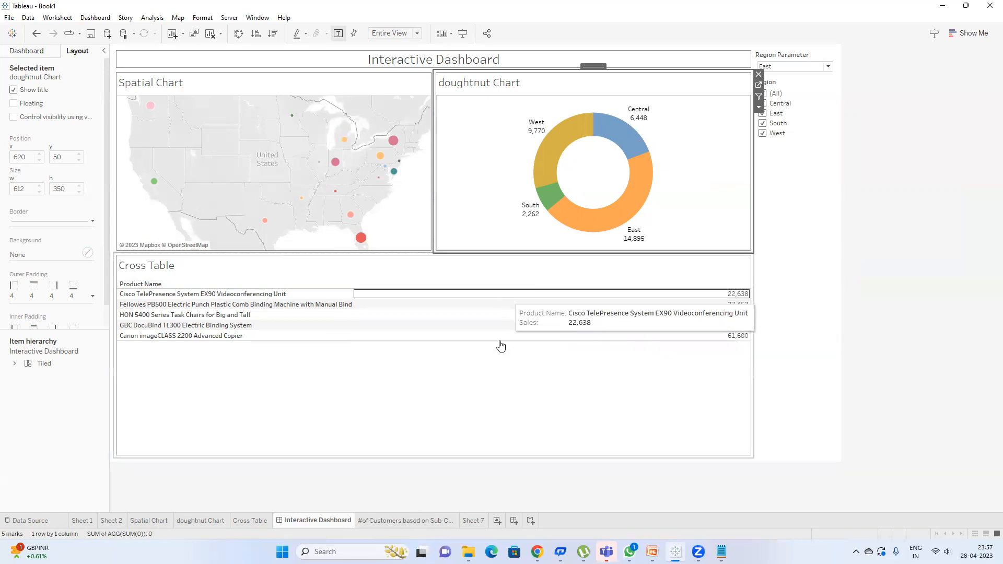
Step: Sort Sub-Category customer counts descending and remove the Region filter from the doughnut Chart sheet
click(419, 520)
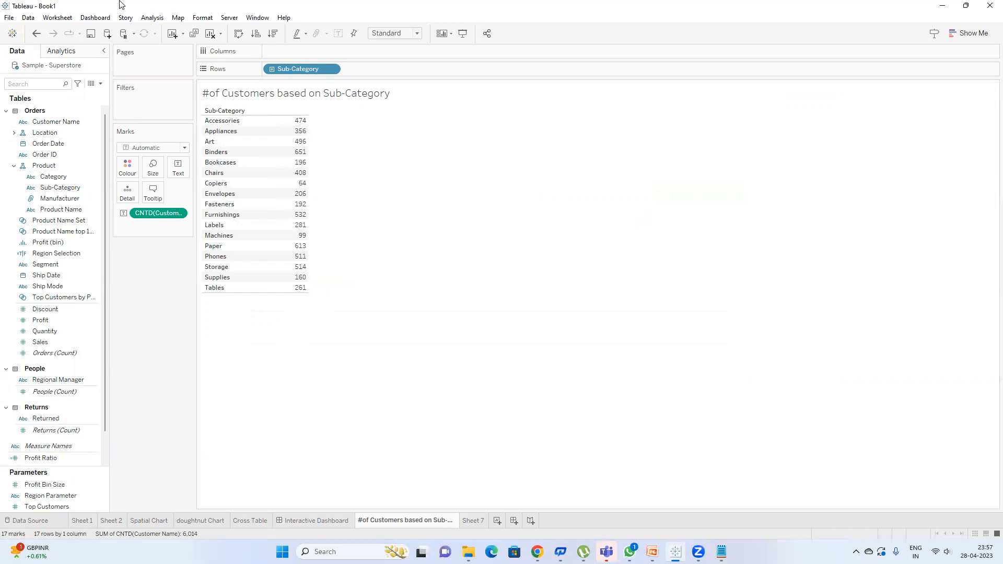
click(273, 33)
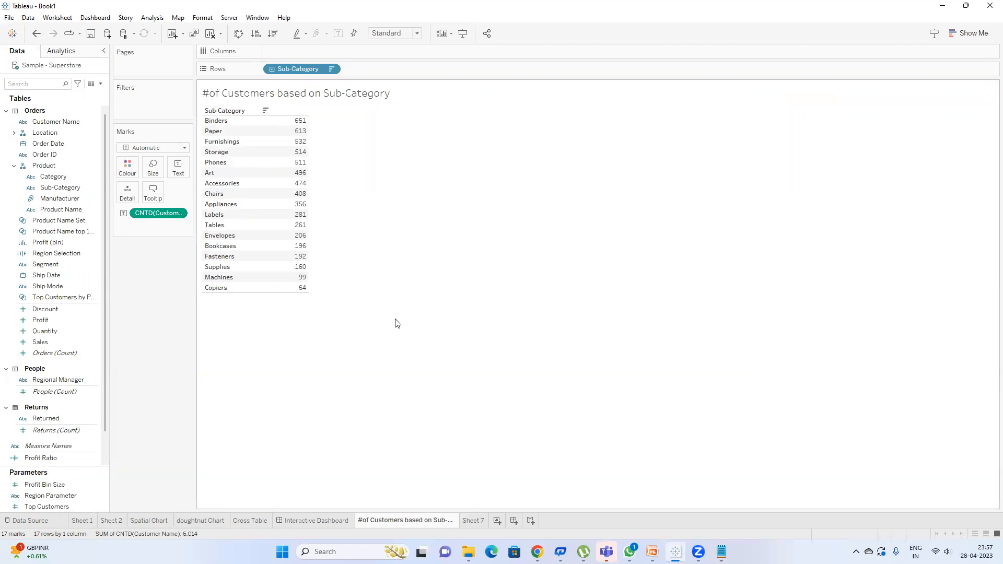
drag(212, 521, 348, 518)
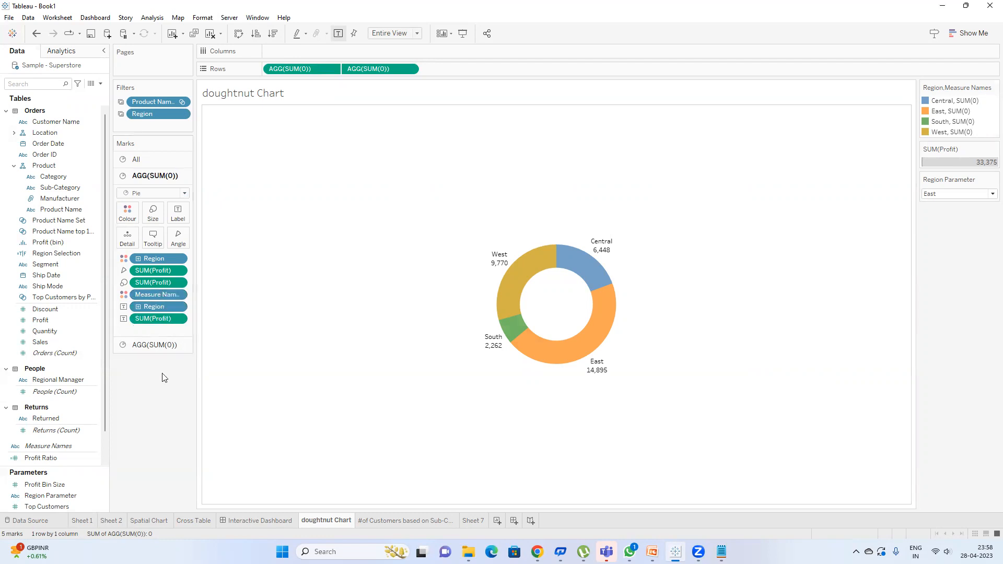
drag(157, 114, 155, 376)
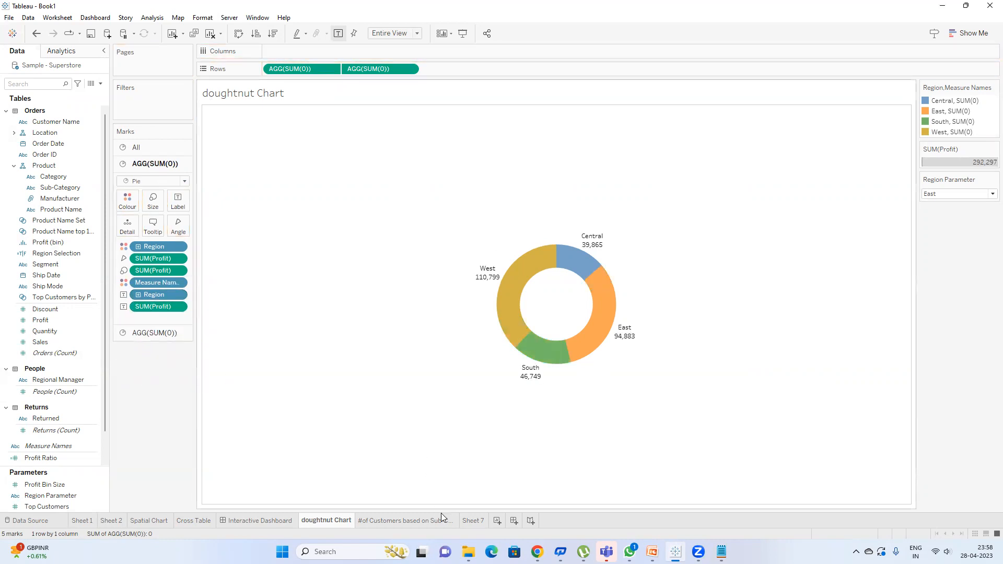
click(422, 519)
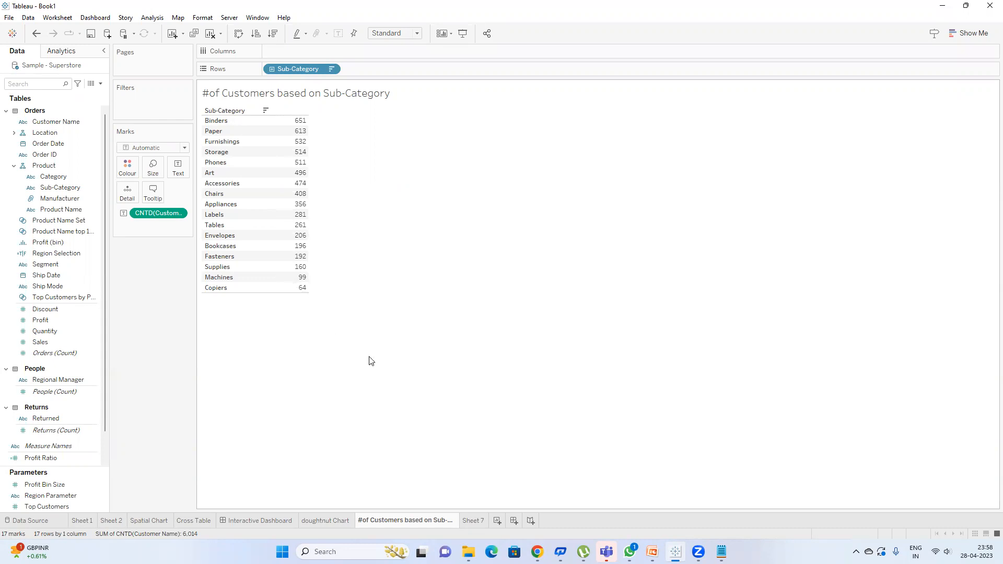
click(473, 521)
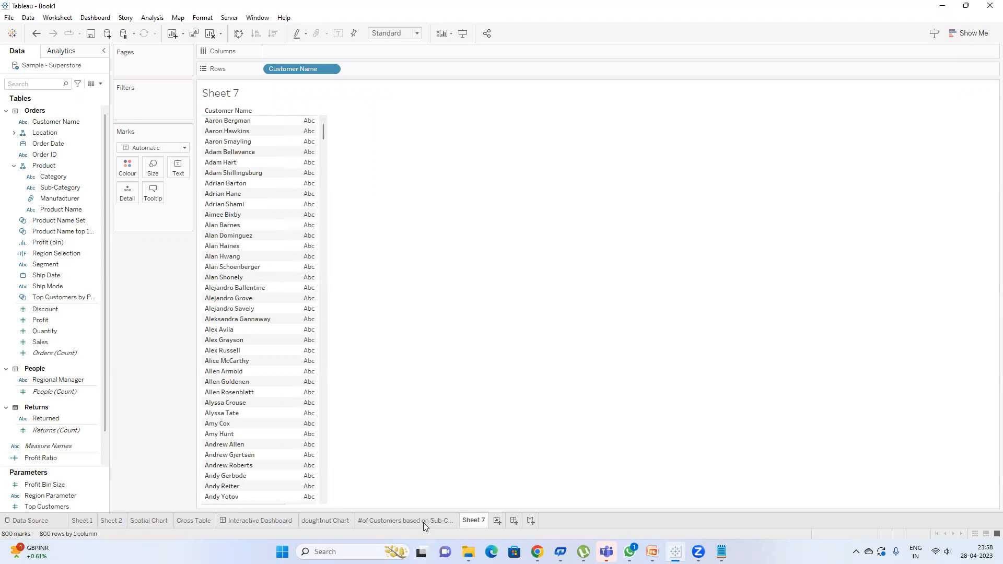
Step: Rename Sheet 7 to 'list of customers' and return to the #of Customers based on Sub-Category sheet
mouse_move(481, 520)
key(BackSpace)
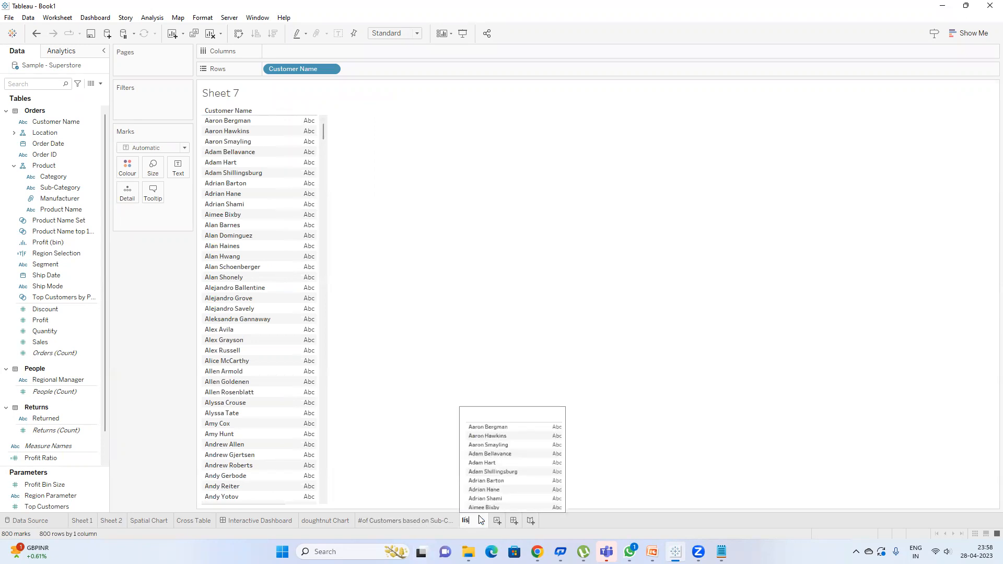
text(list of customres)
key(BackSpace)
key(BackSpace)
key(BackSpace)
text(ers)
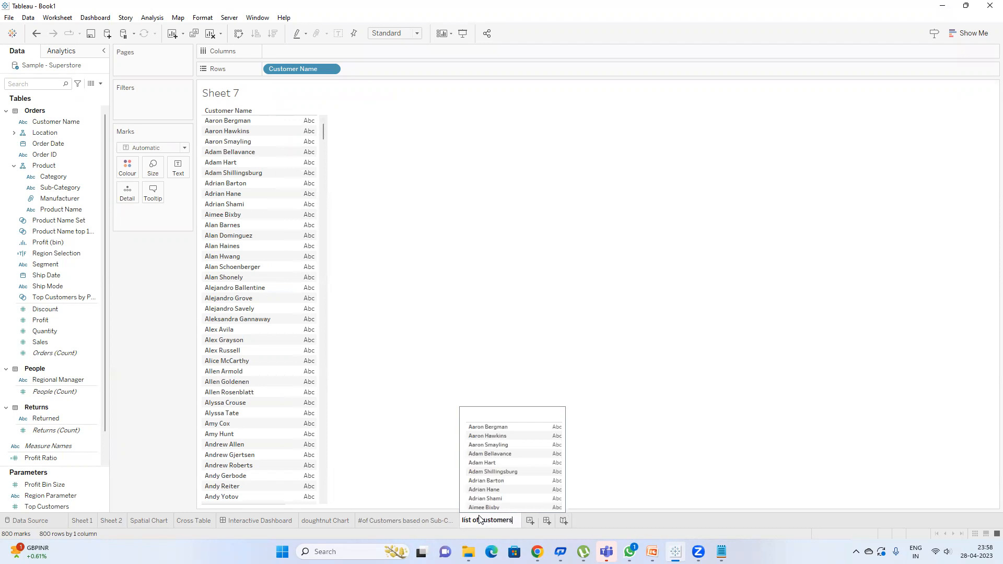
key(Return)
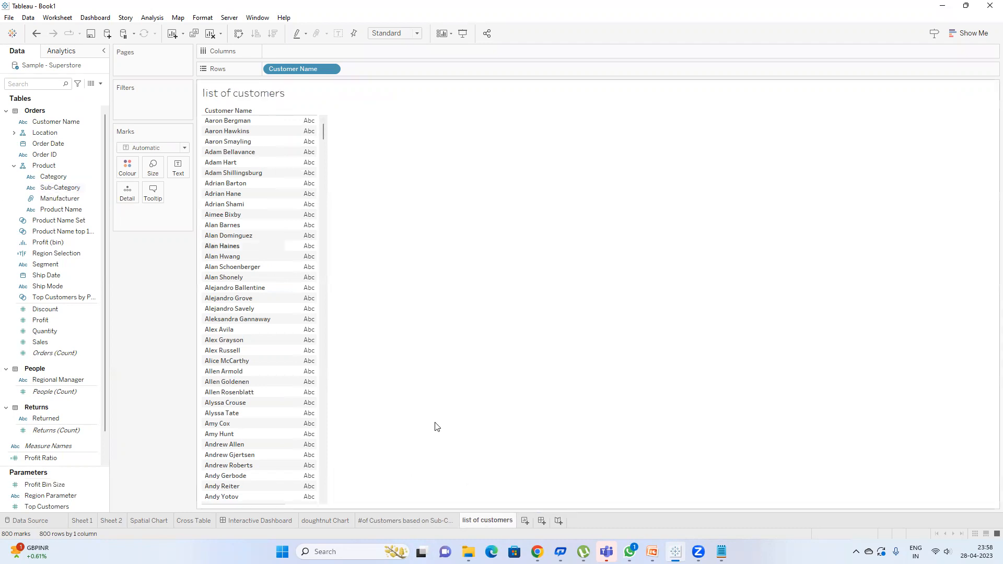
click(401, 521)
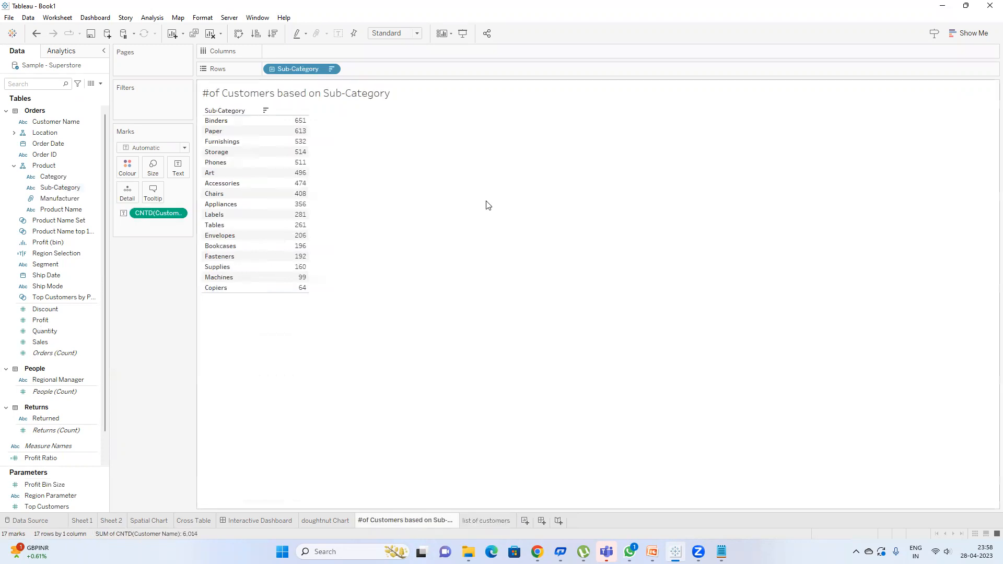
click(57, 17)
Step: In the Actions dialog, delete the Set1 action and add a new filter action
click(73, 87)
click(455, 245)
click(622, 329)
click(383, 335)
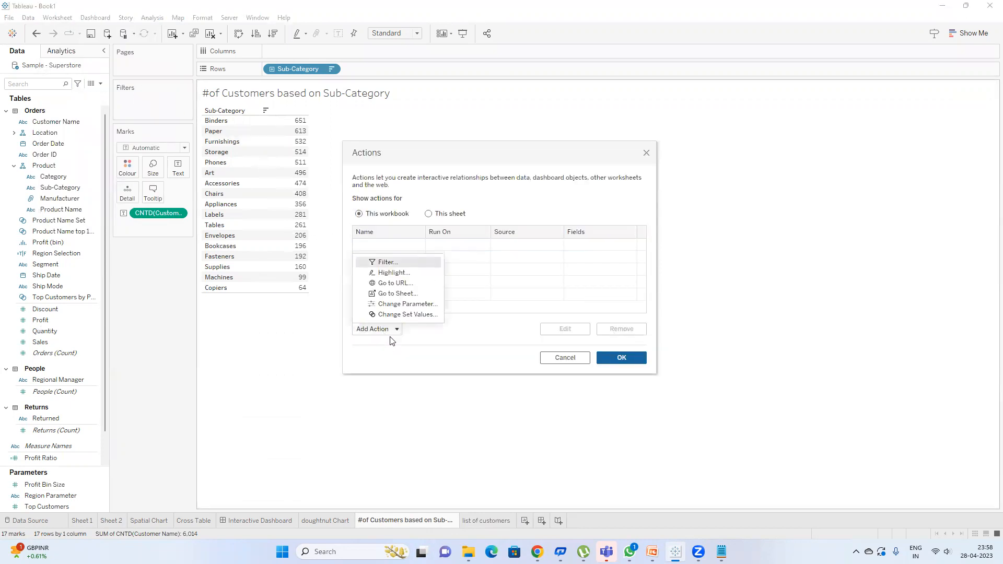
click(393, 259)
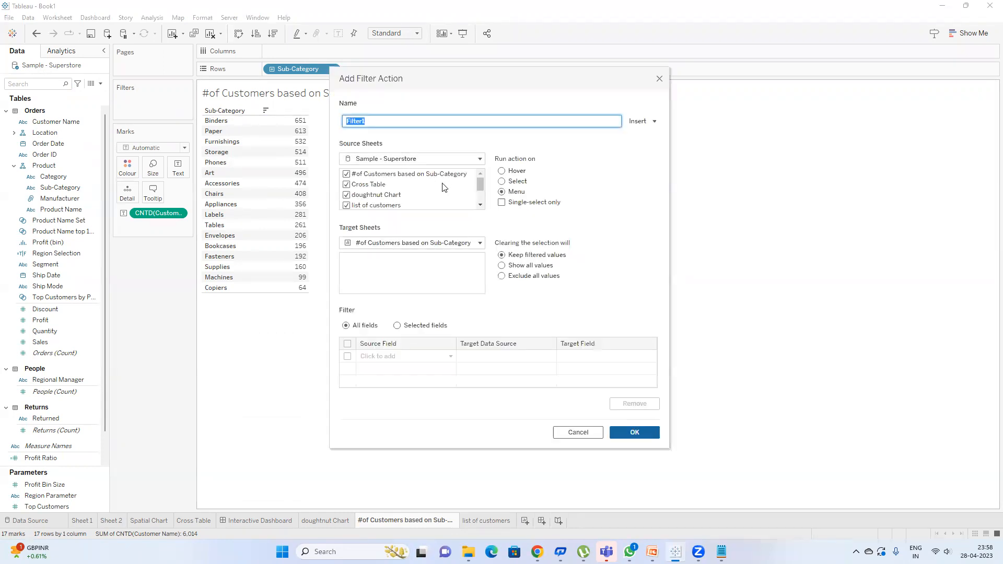
Step: Set the filter action's only source sheet to #of Customers based on Sub-Category
click(423, 179)
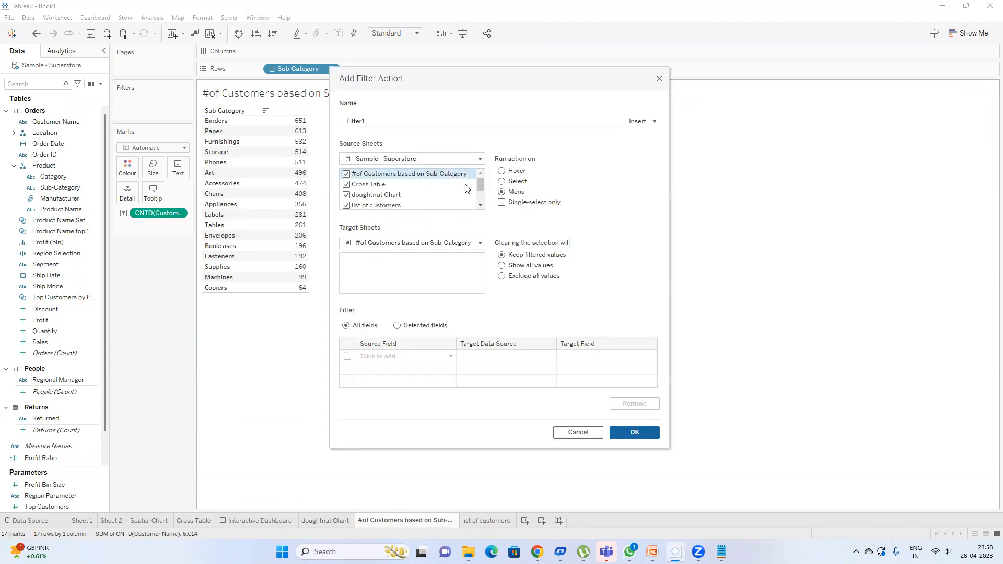
click(404, 176)
scroll(382, 181, down, 1)
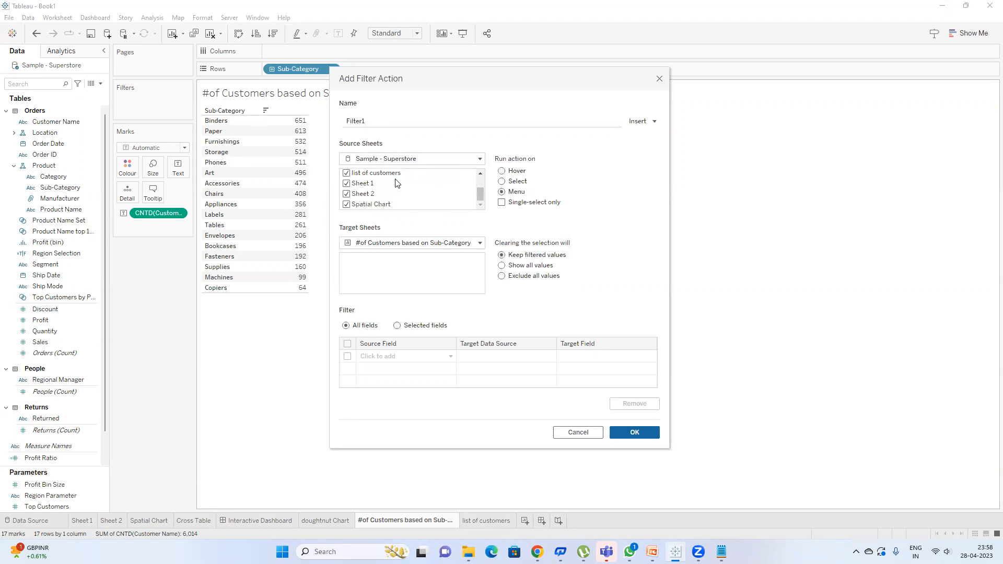
scroll(384, 188, up, 1)
scroll(381, 188, down, 1)
scroll(363, 183, up, 1)
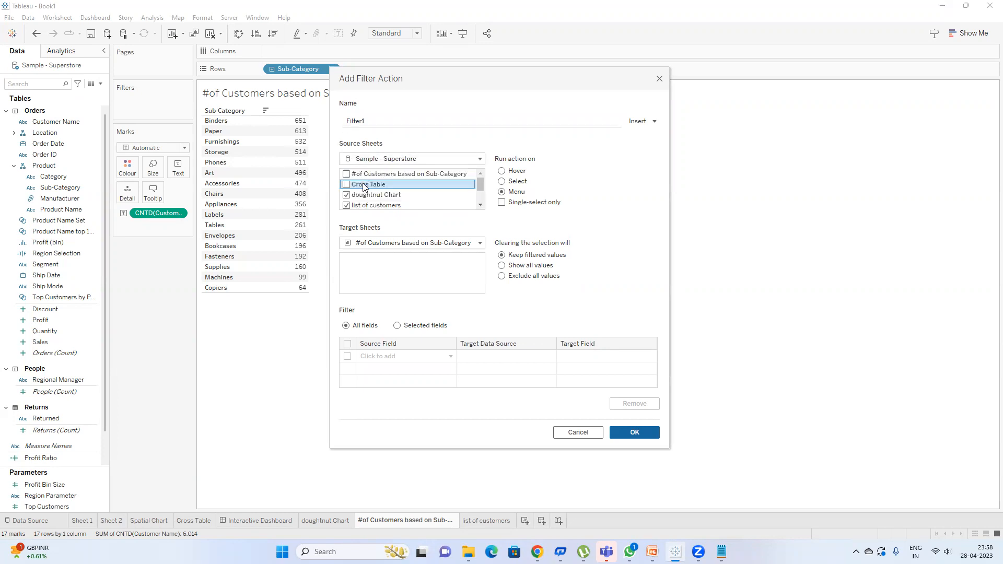
scroll(353, 190, down, 1)
click(353, 174)
click(351, 185)
click(400, 159)
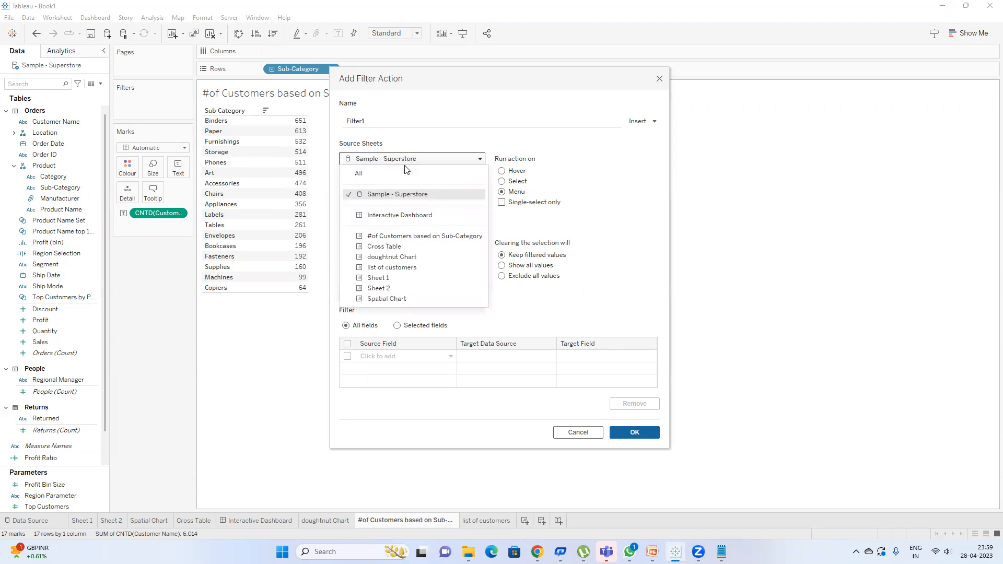
click(413, 238)
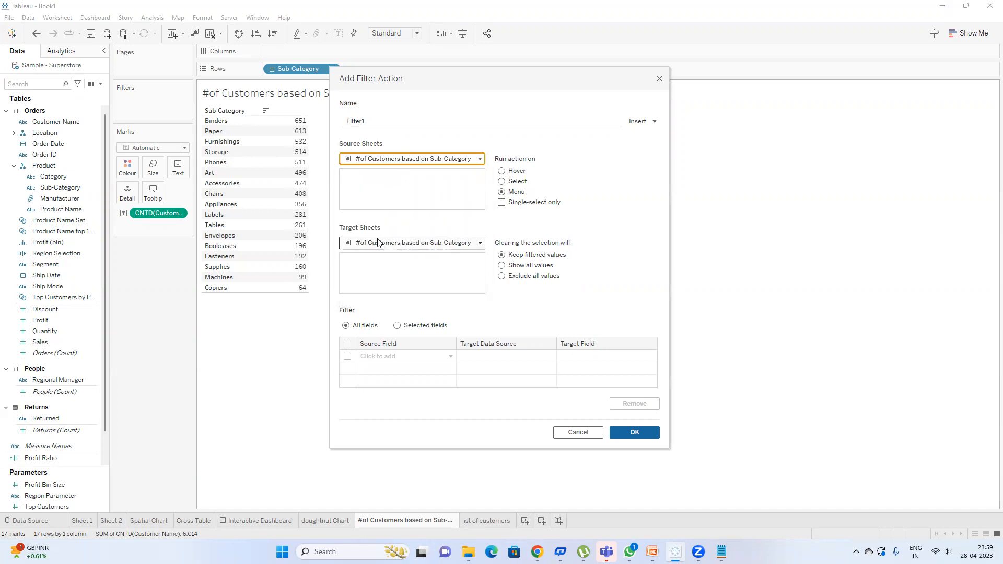
Step: Target the list of customers sheet, run the action on Select, and save it
click(434, 243)
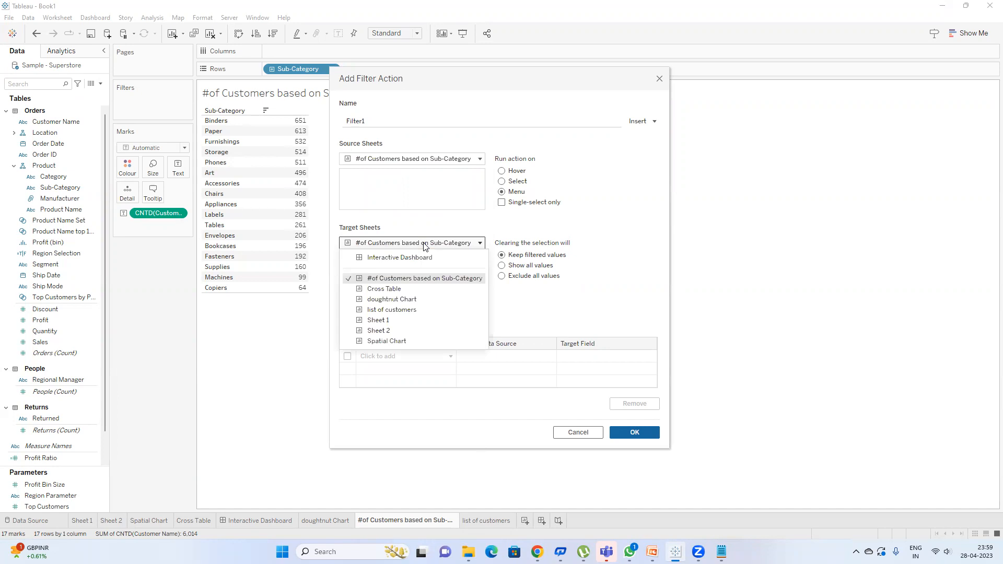
click(400, 310)
click(513, 182)
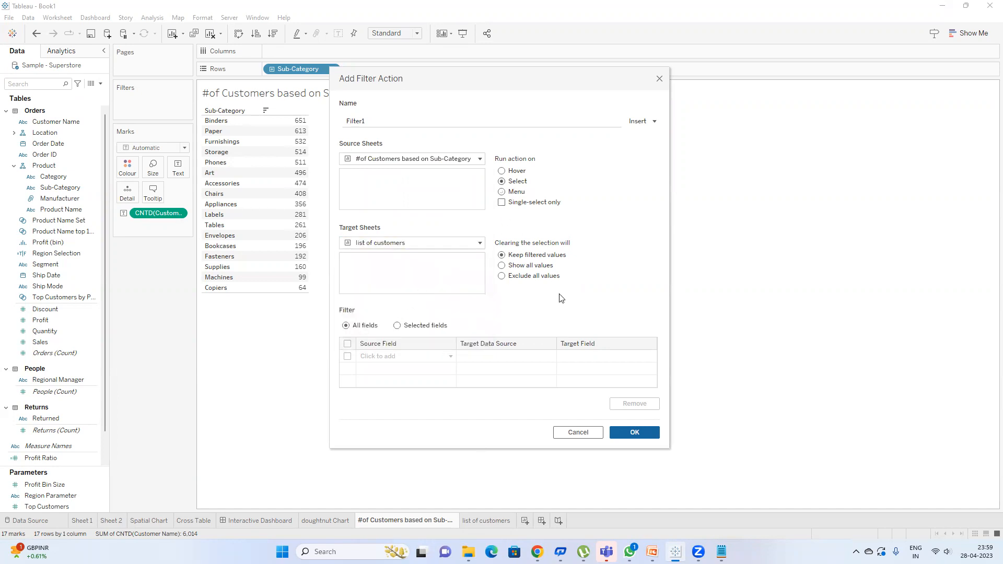
click(632, 432)
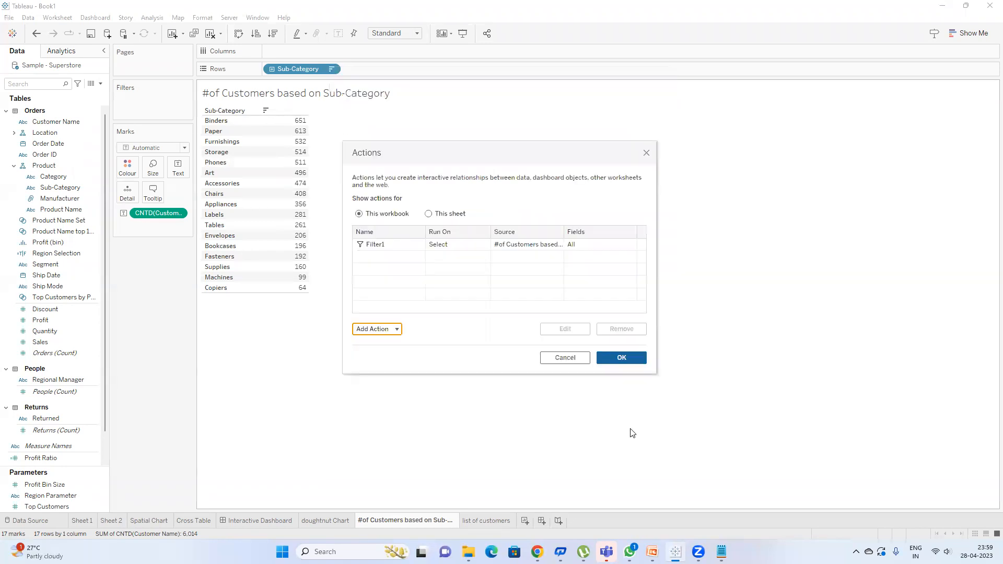
Step: Review Filter1's settings unchanged and close the Actions list
click(481, 245)
double_click(559, 246)
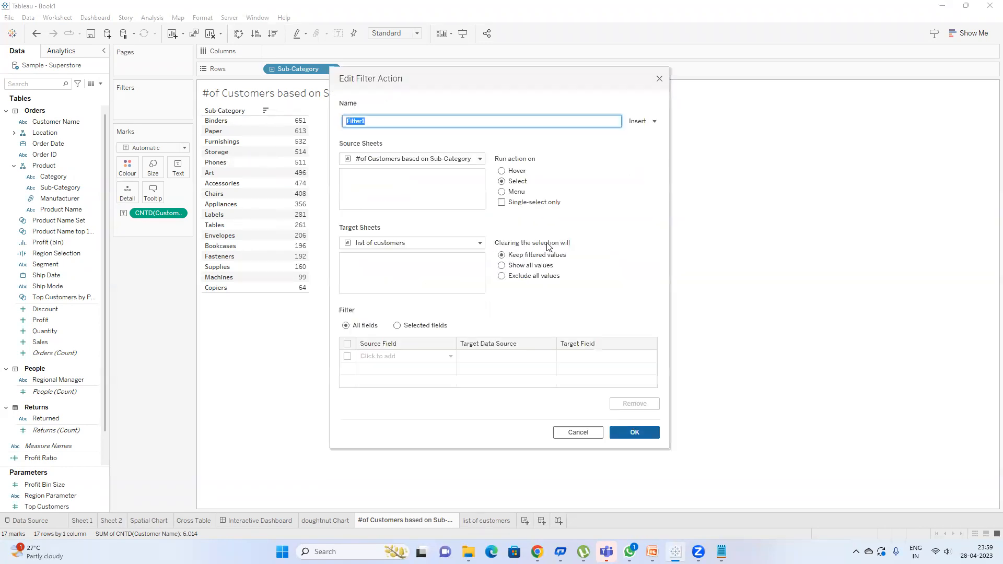
click(627, 433)
click(616, 360)
mouse_move(301, 288)
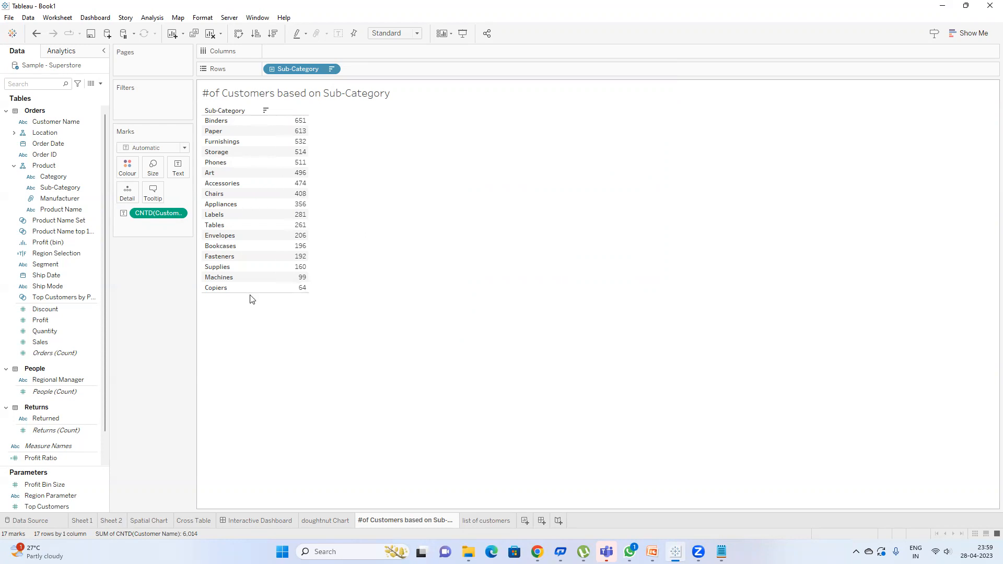
Step: Select Copiers to filter the customer list, confirm the Action (Sub-Category) filter keeps Copiers
click(300, 291)
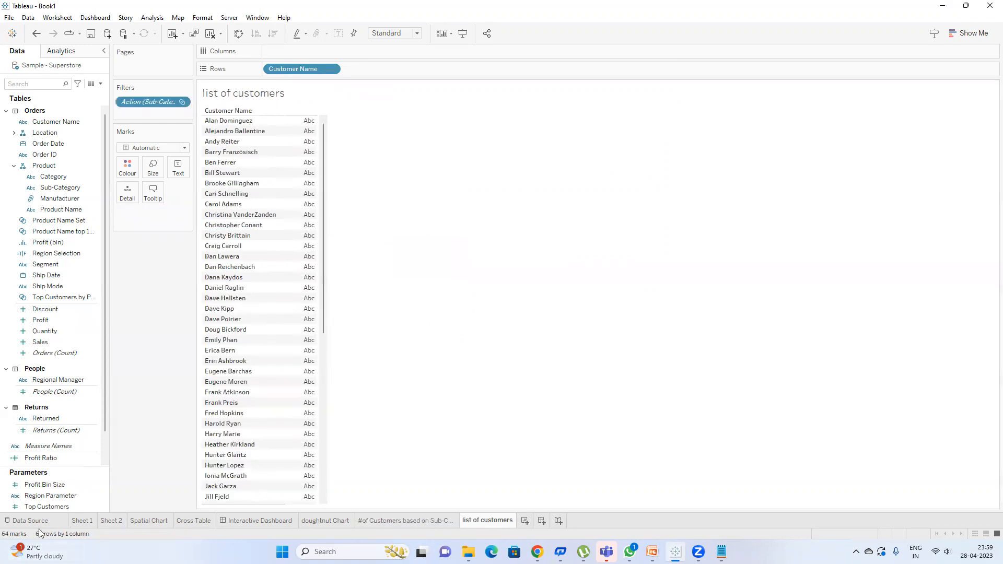
scroll(305, 203, down, 5)
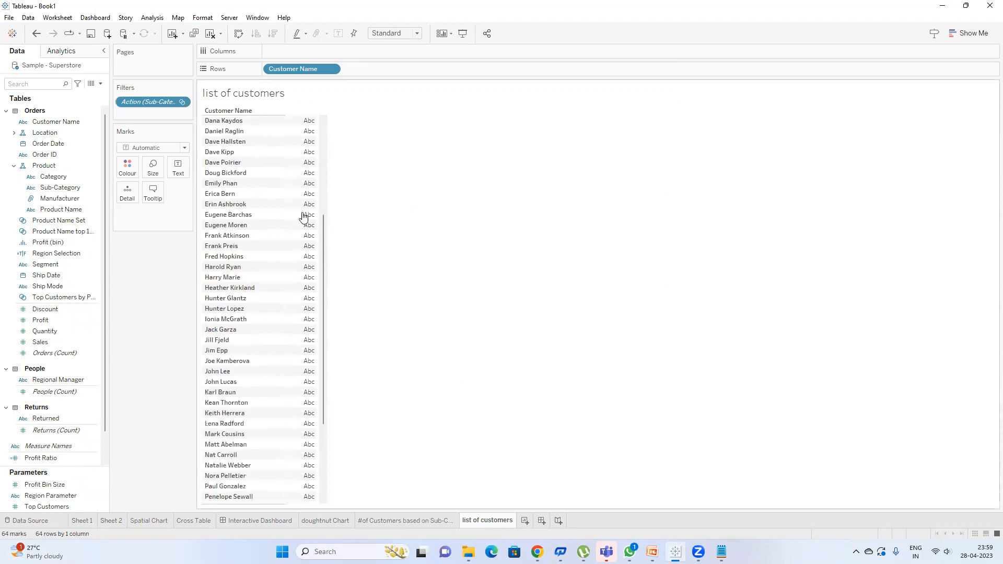
double_click(149, 99)
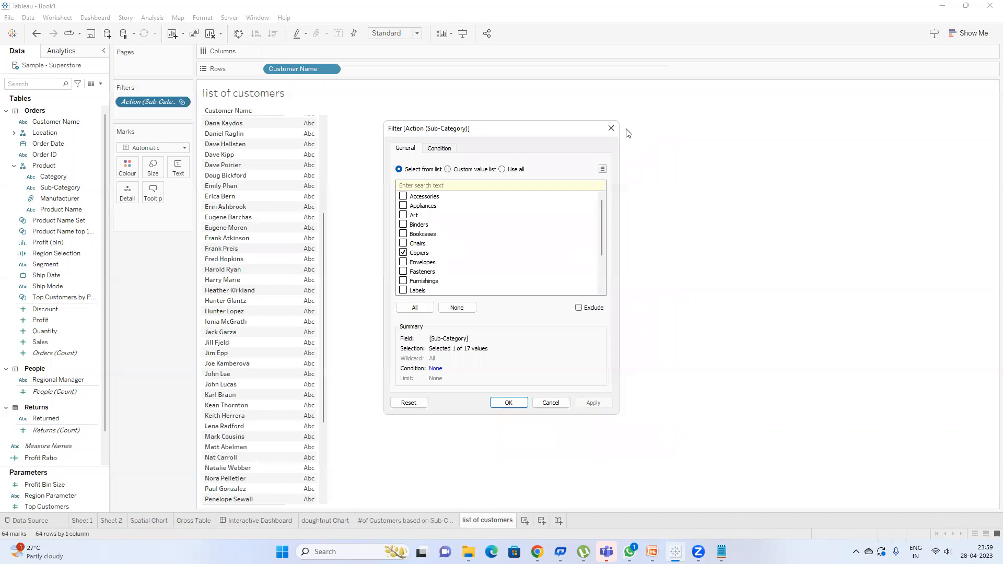
click(611, 128)
drag(320, 334, 331, 200)
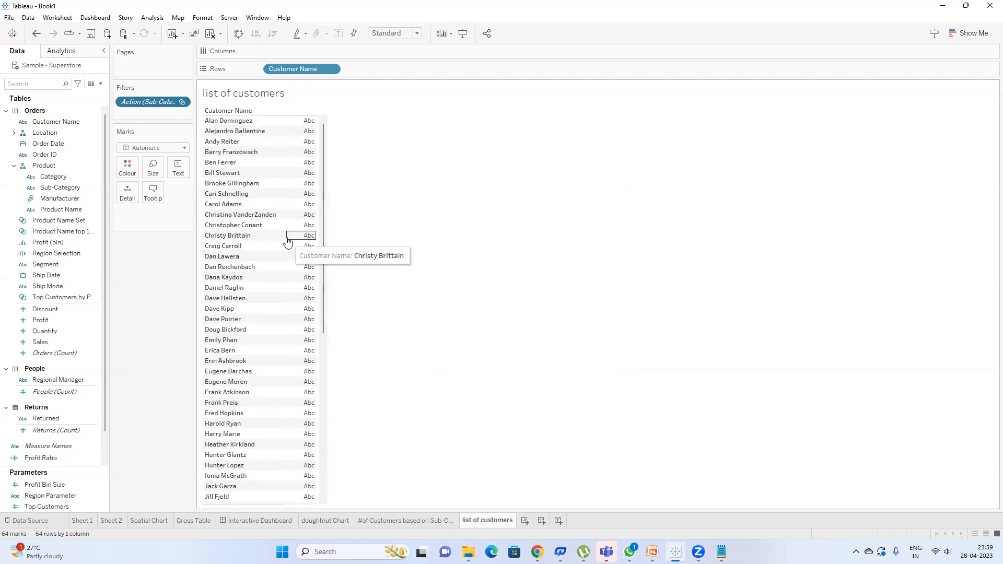
click(429, 520)
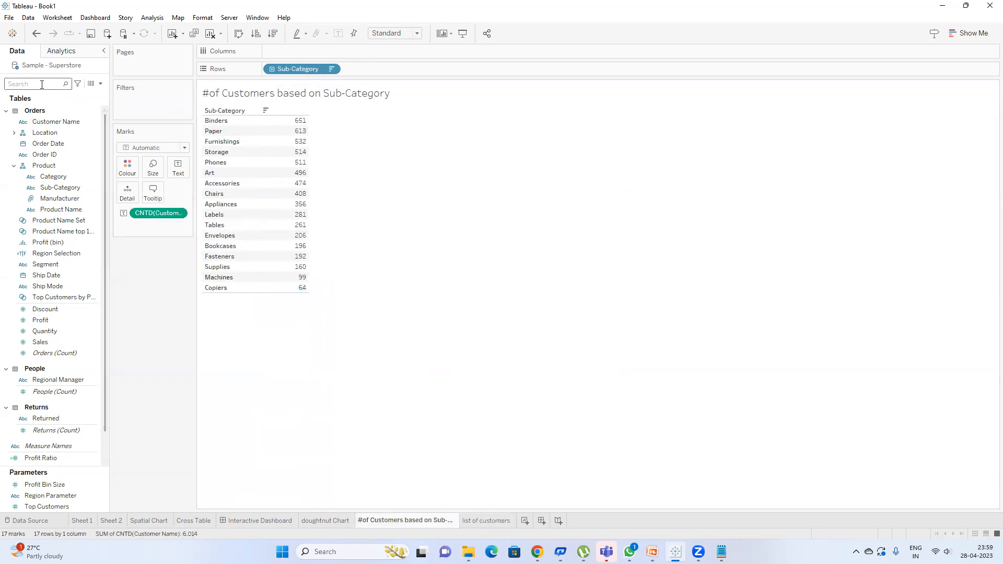
Step: Try listing customer names per sub-category, then undo back to plain sub-category counts
drag(62, 121, 430, 74)
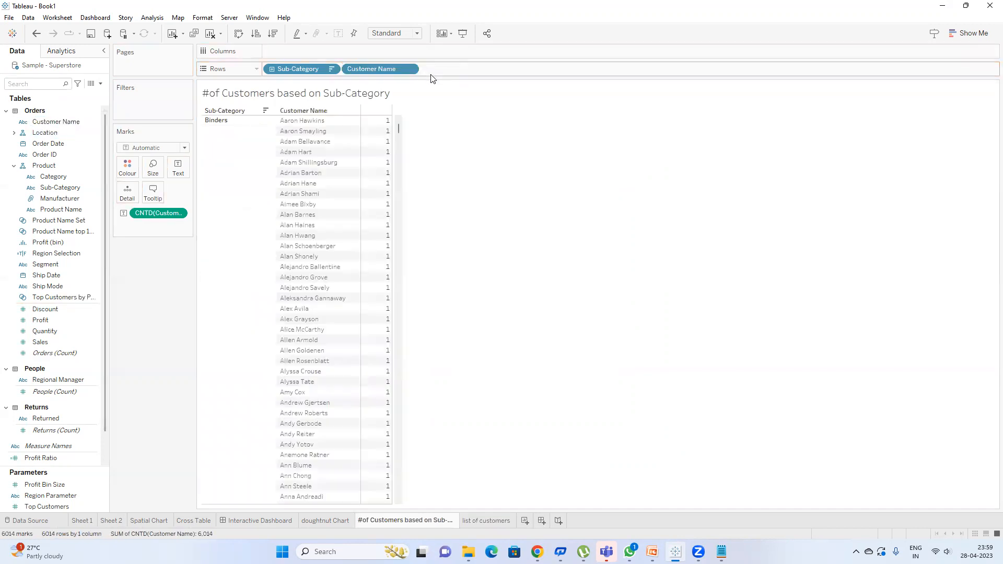
drag(155, 214, 159, 308)
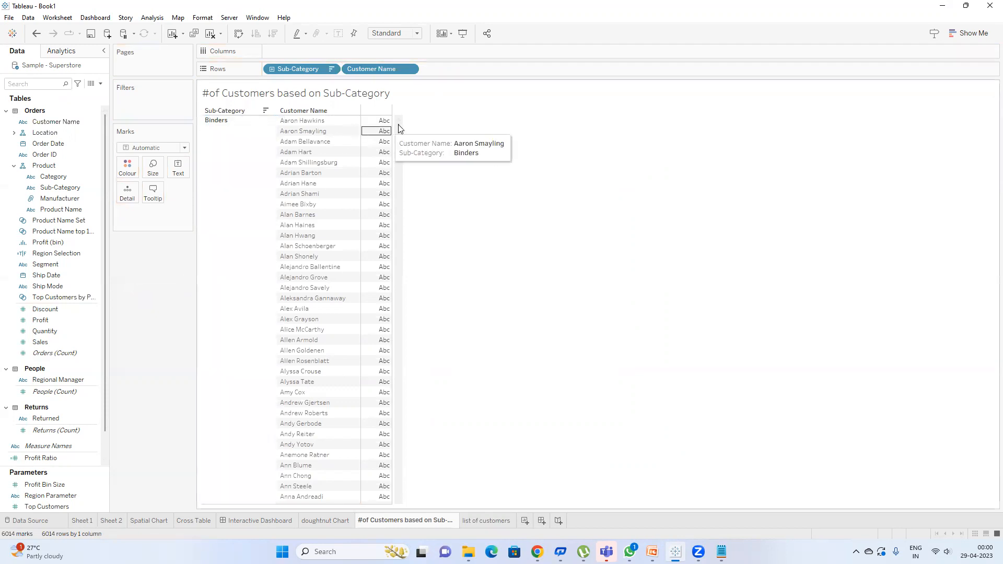
drag(398, 127, 417, 340)
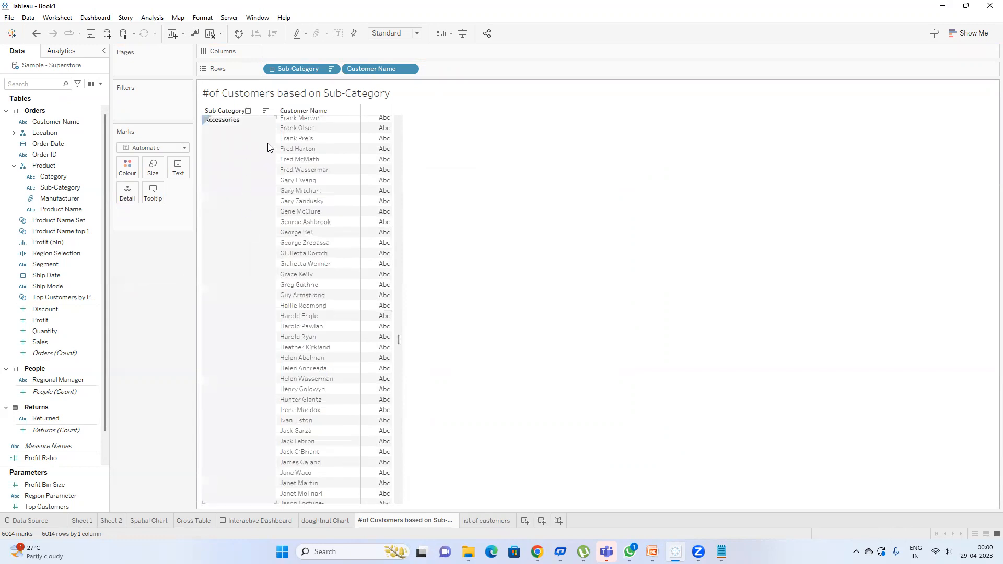
scroll(331, 184, up, 15)
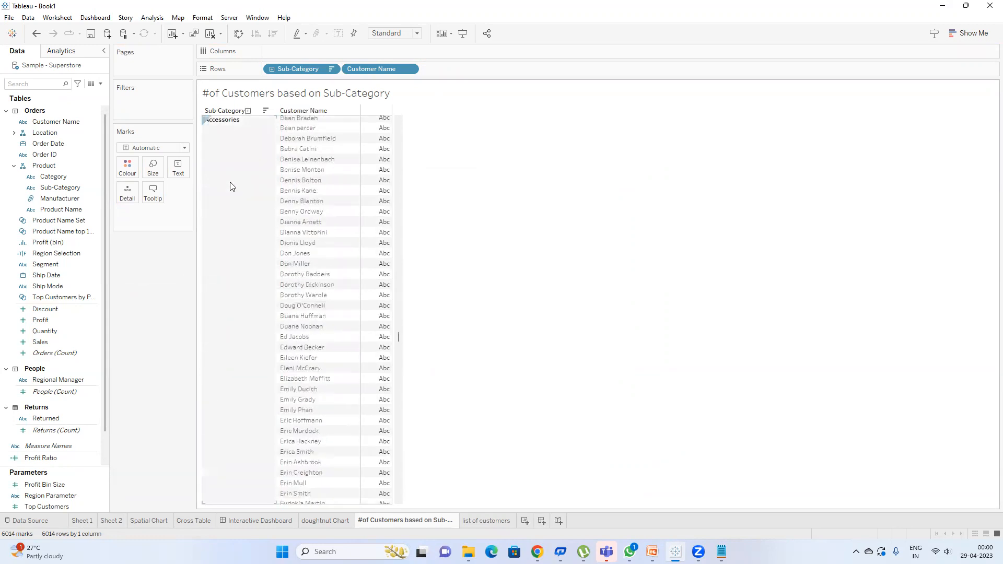
scroll(239, 192, up, 10)
mouse_move(389, 132)
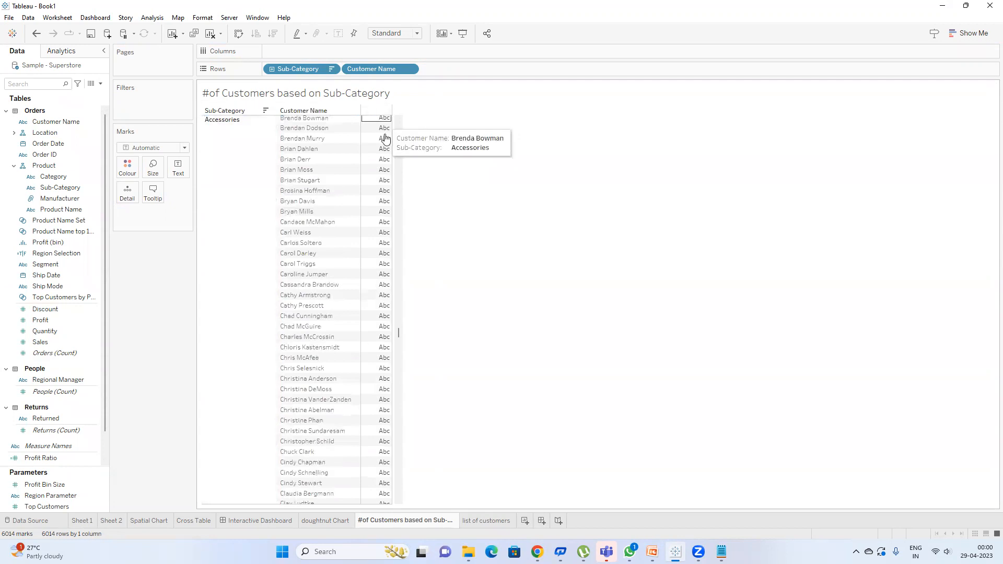
key(ctrl+z)
key(ctrl+z)
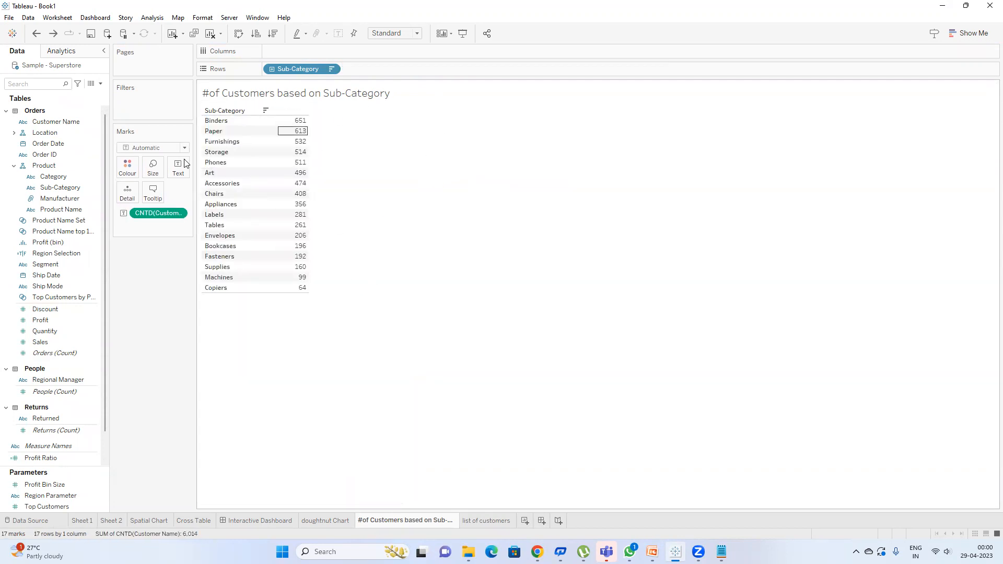
Step: Filter the customer list to the 99 Machines buyers and start a new blank Sheet 8
click(299, 279)
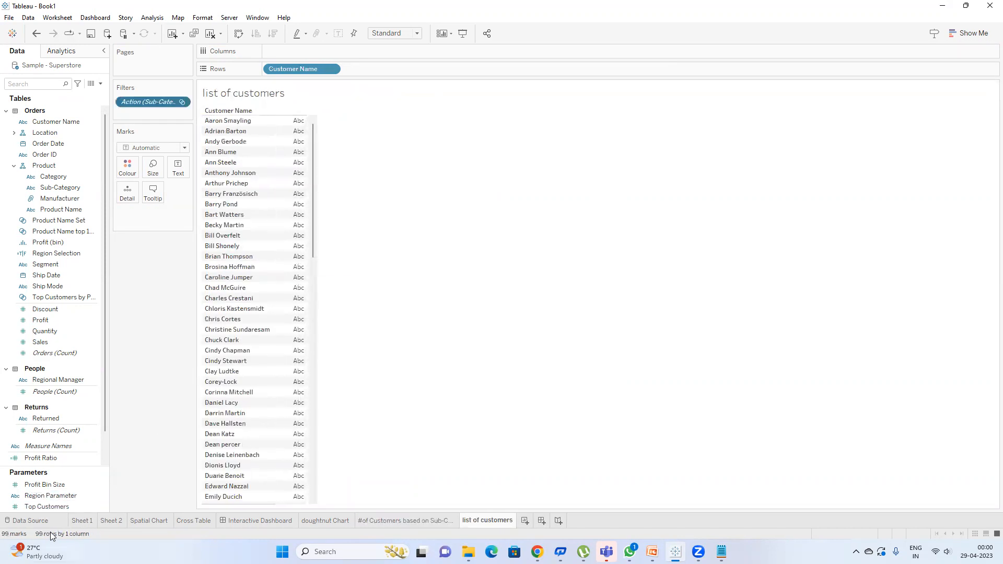
scroll(285, 230, down, 20)
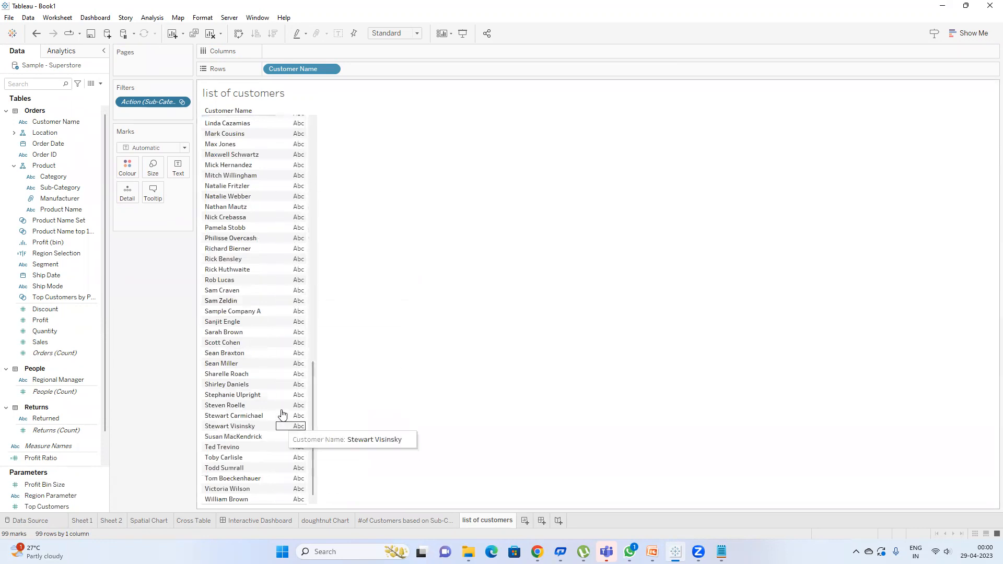
drag(313, 448, 329, 152)
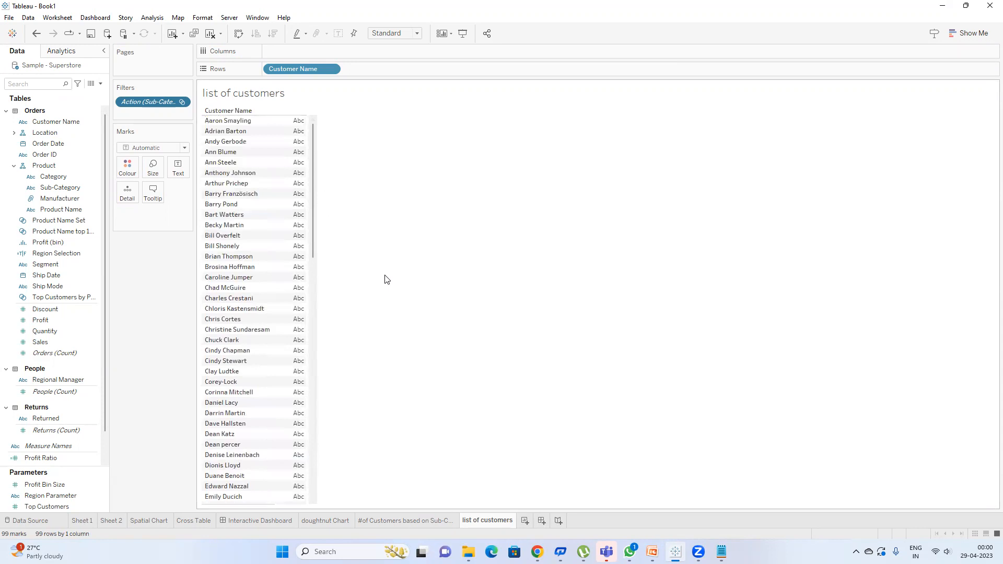
mouse_move(401, 513)
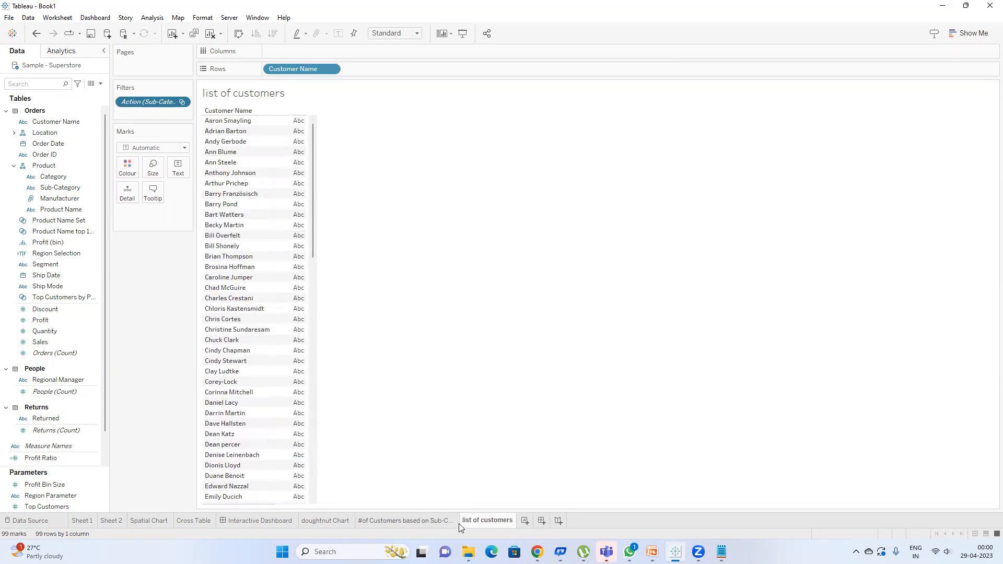
click(526, 521)
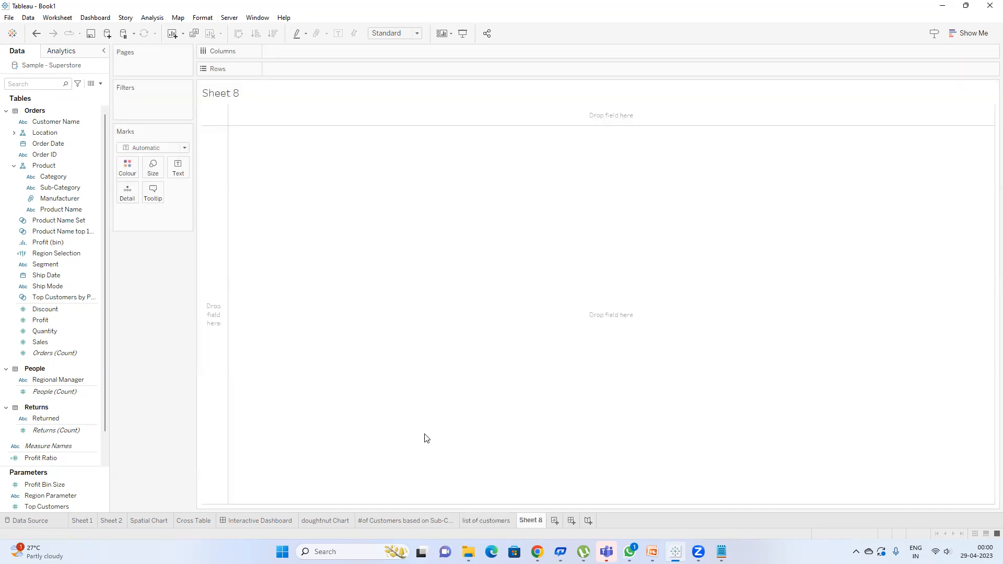
Step: Put Region on the rows of Sheet 8 as a table instead of a map
click(39, 84)
text(reg)
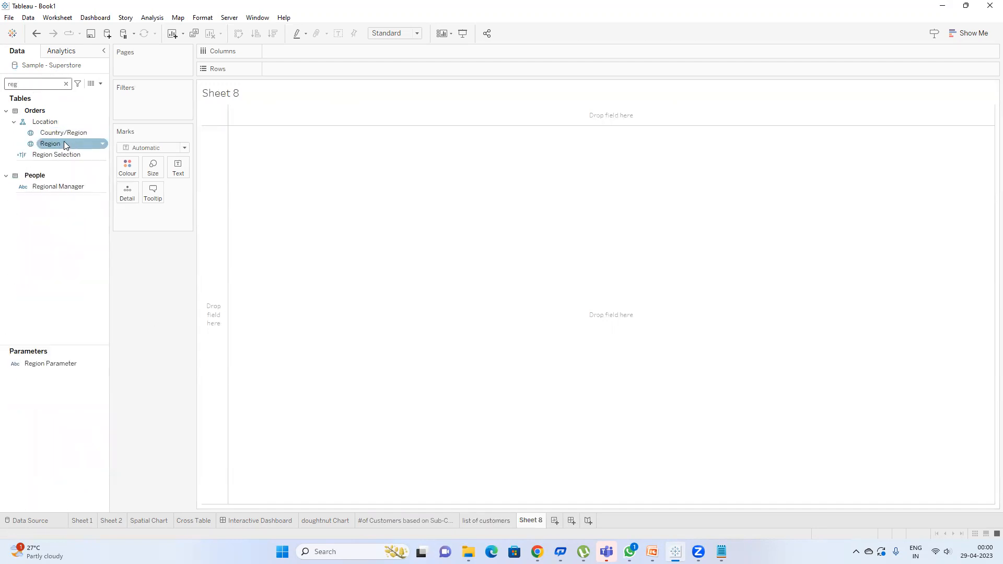
double_click(63, 142)
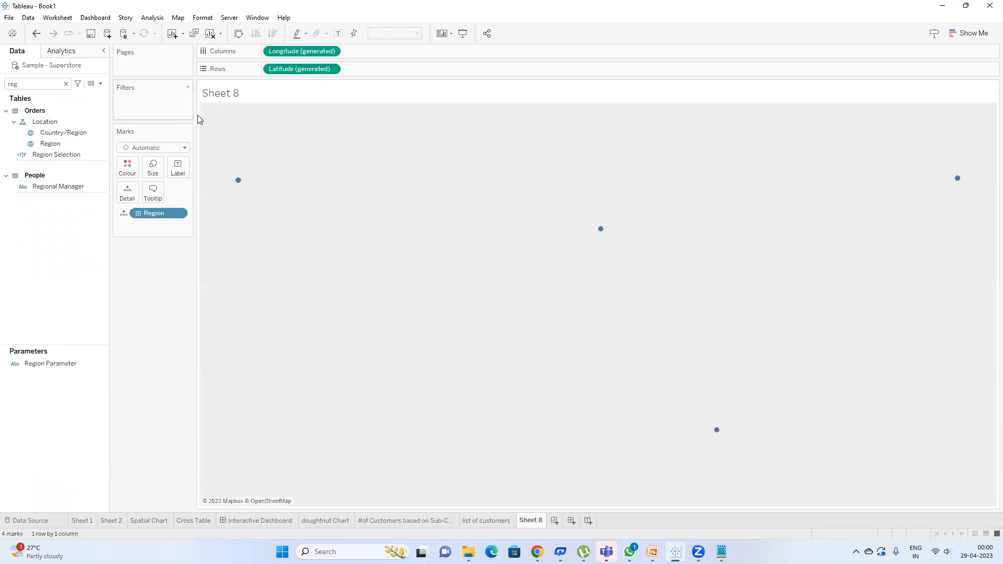
click(210, 34)
drag(50, 143, 271, 72)
Step: Add State/Province beside Region and count distinct states per region
double_click(48, 84)
text(sta)
drag(62, 133, 396, 73)
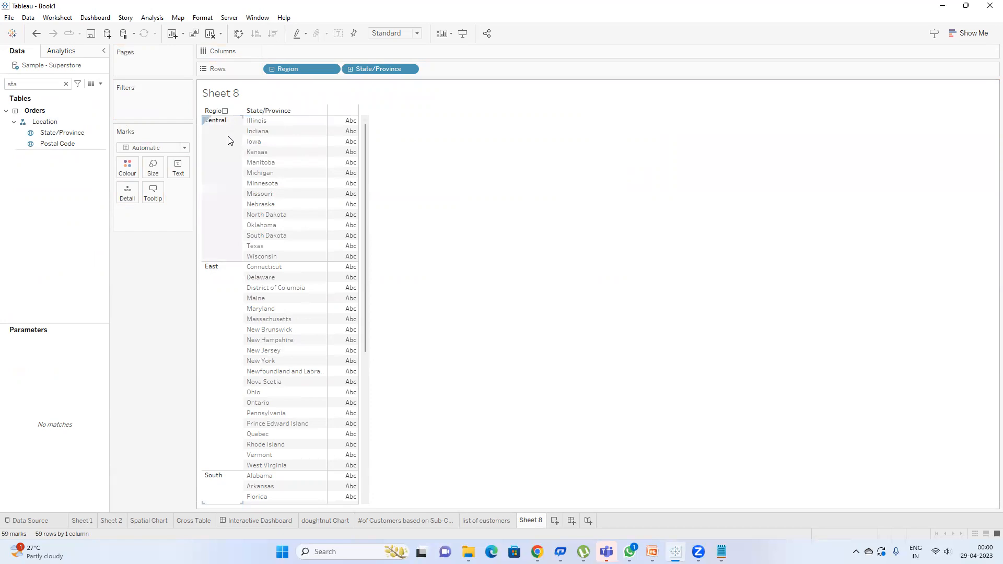
right_click(379, 69)
mouse_move(429, 221)
click(512, 253)
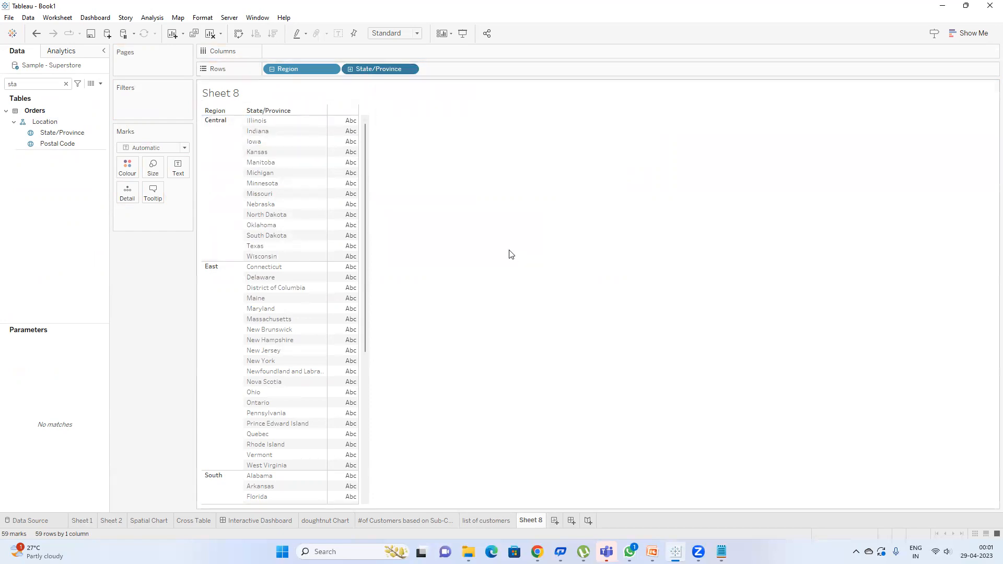
Step: Show the counts as a text table sorted descending: East 20, West 14, Central 14, South 11
click(969, 33)
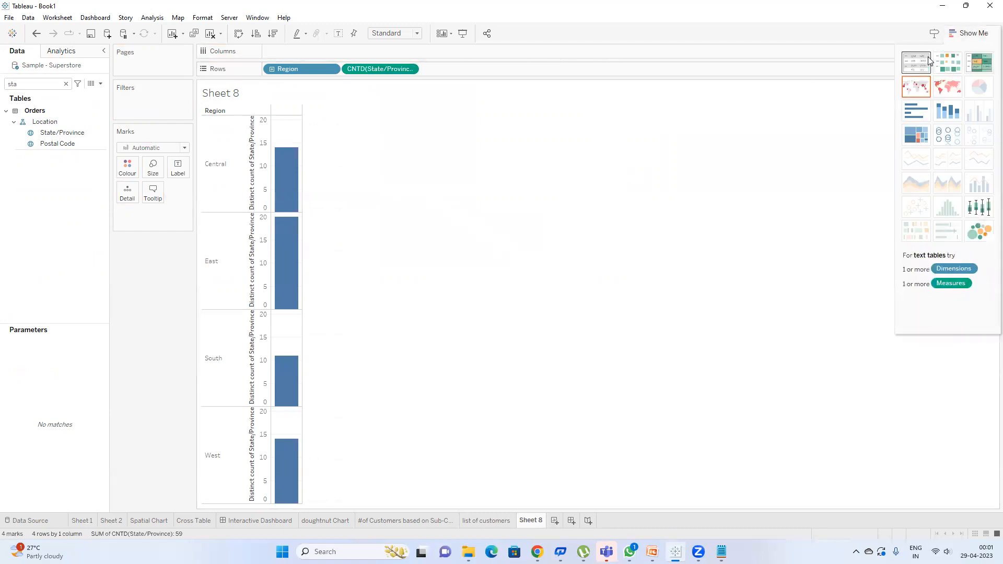
click(912, 64)
click(969, 33)
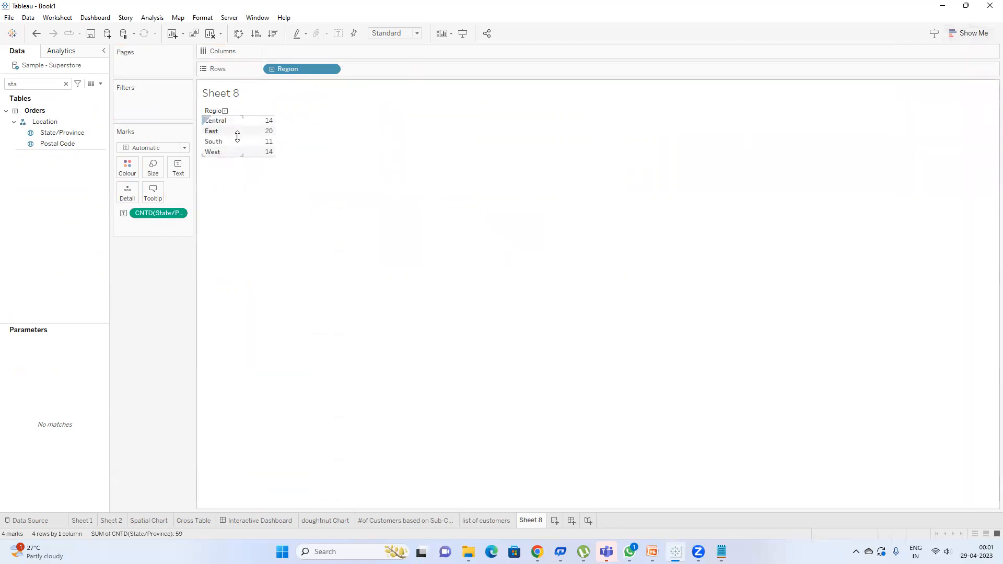
click(272, 34)
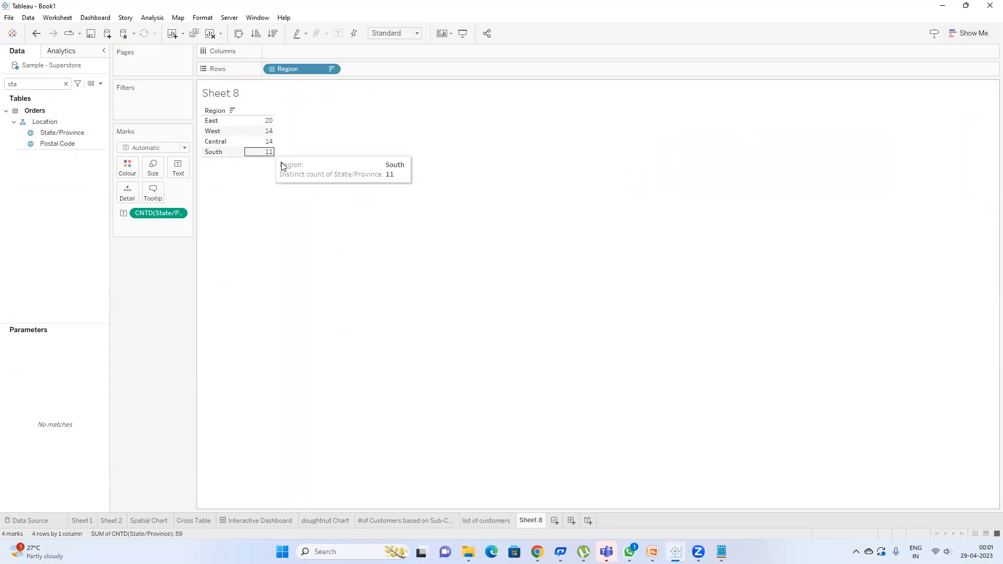
Step: Create Sheet 9 listing all 59 State/Province values on rows, then return to Sheet 8
click(554, 521)
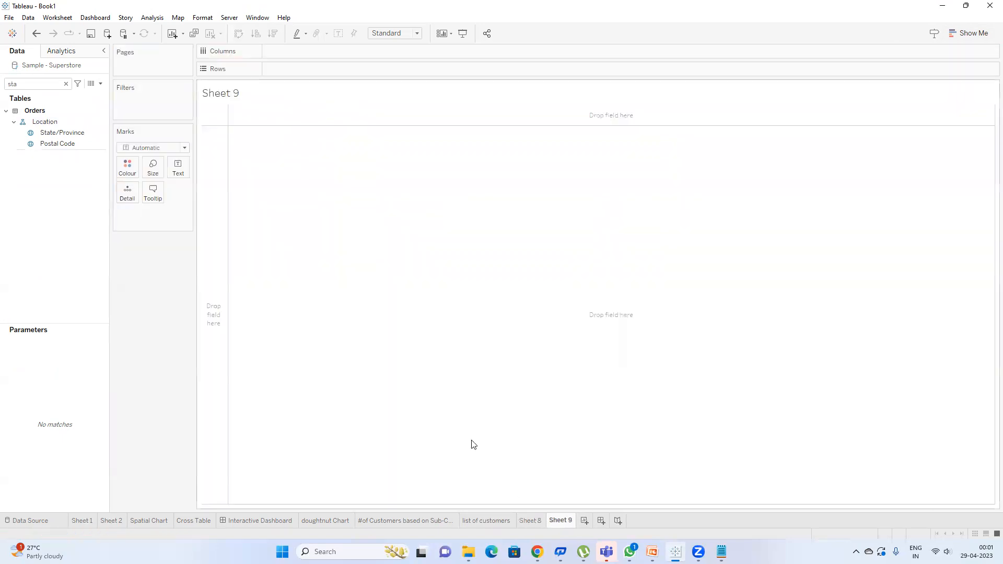
double_click(62, 133)
click(210, 33)
drag(57, 134, 316, 71)
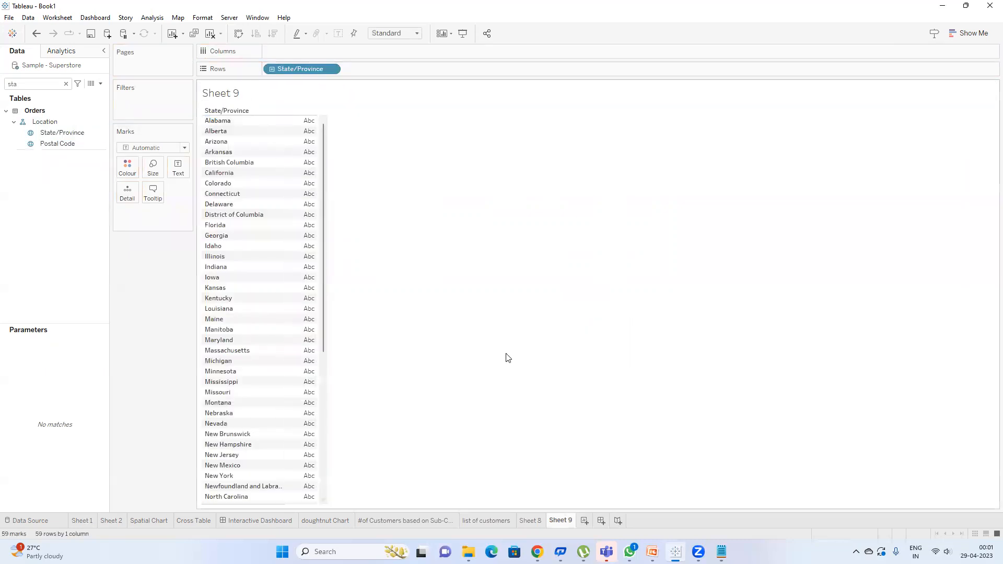
click(529, 521)
click(58, 18)
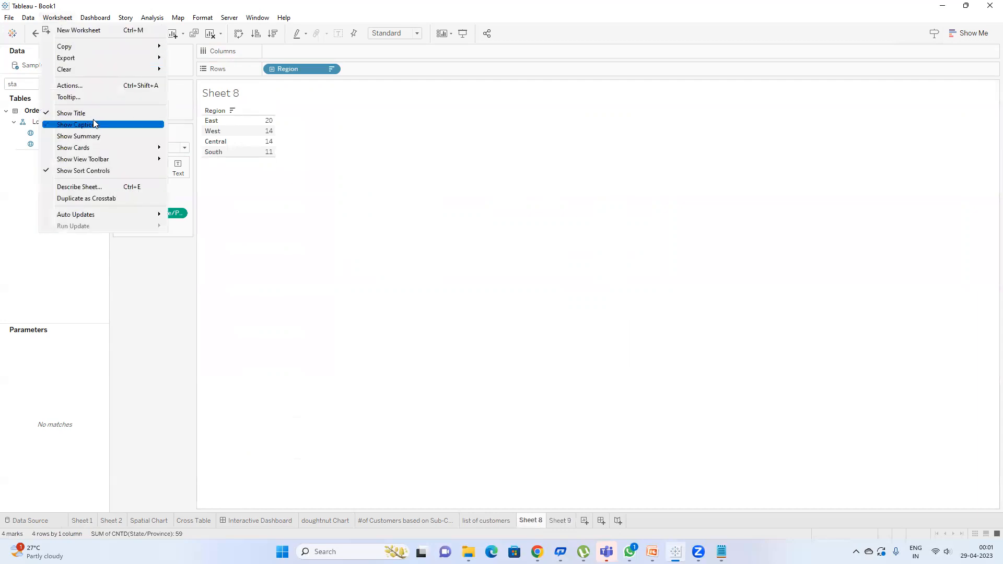
Step: Delete the old Filter1 action and start adding a new filter action
click(84, 87)
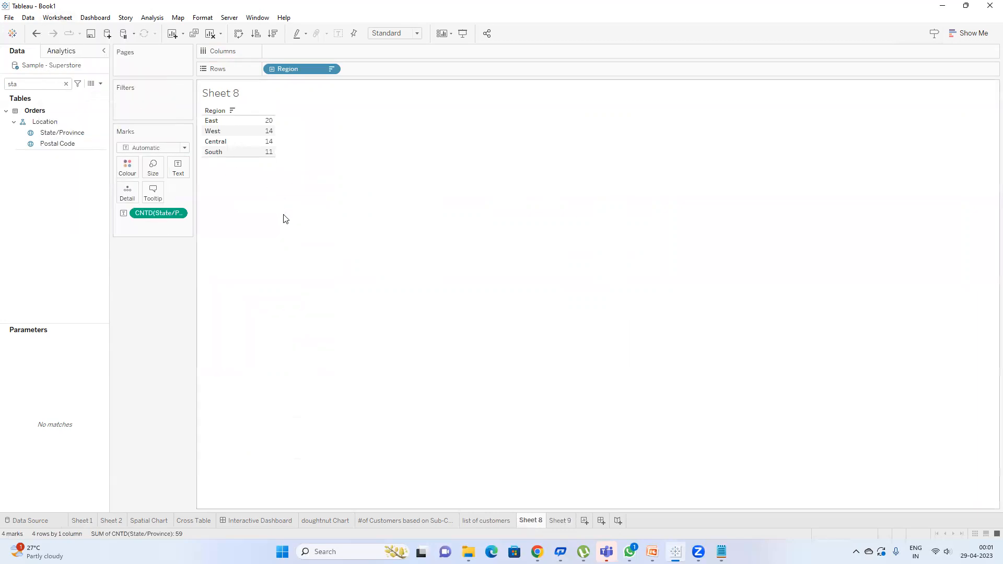
click(423, 246)
click(610, 334)
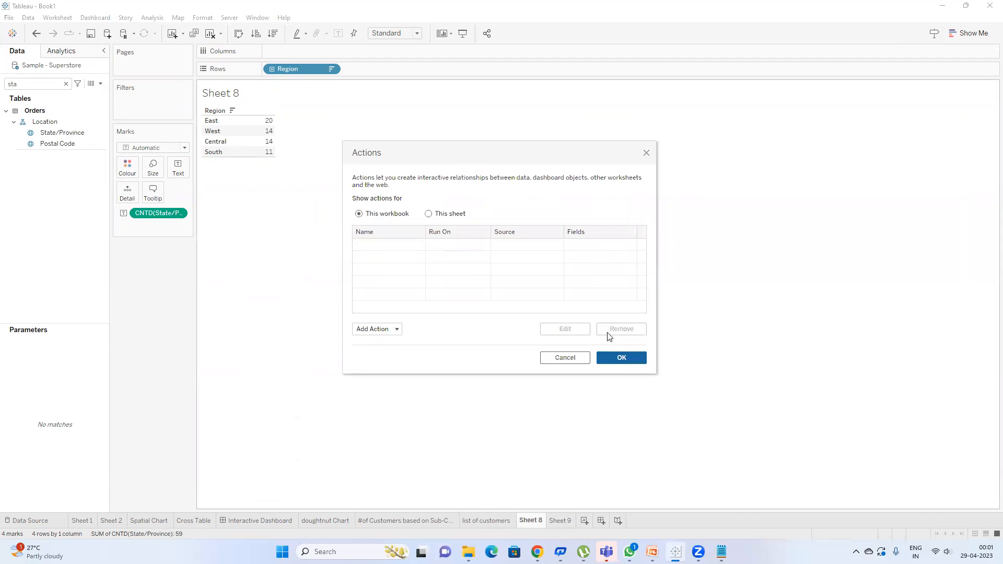
click(400, 330)
click(391, 259)
Step: Make the filter action run on Select from Sheet 8 to Sheet 9, then select South
click(460, 159)
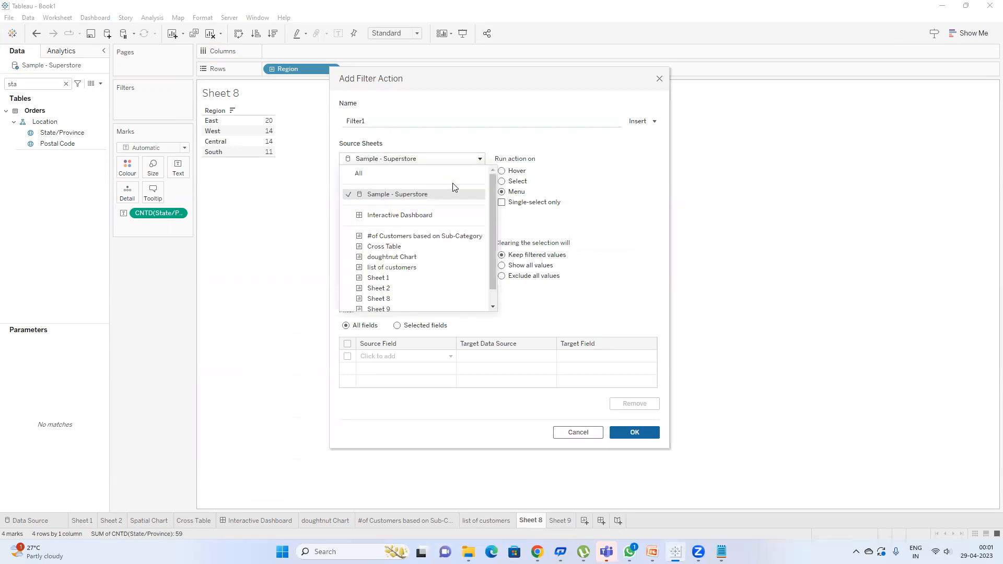
click(391, 299)
click(385, 245)
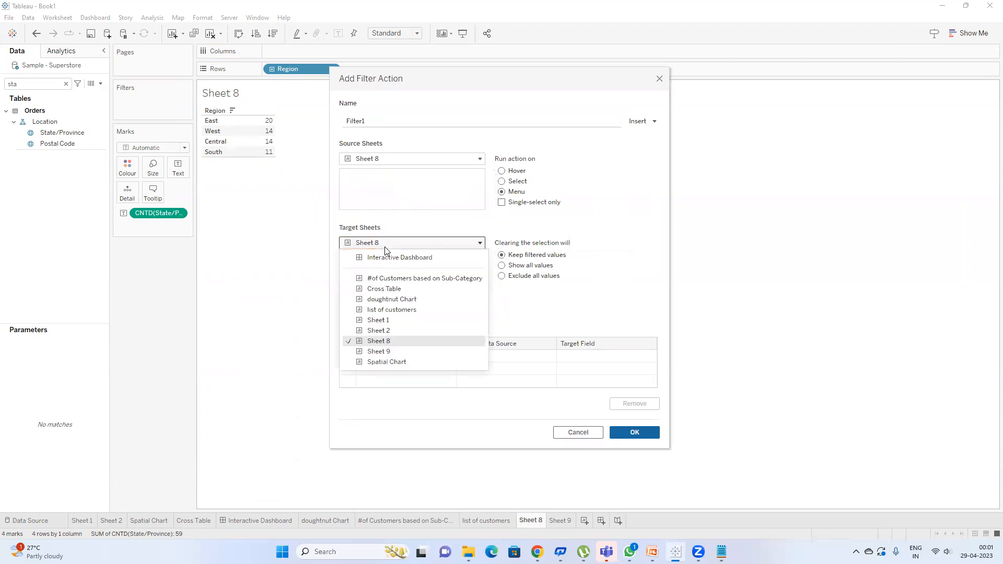
click(400, 352)
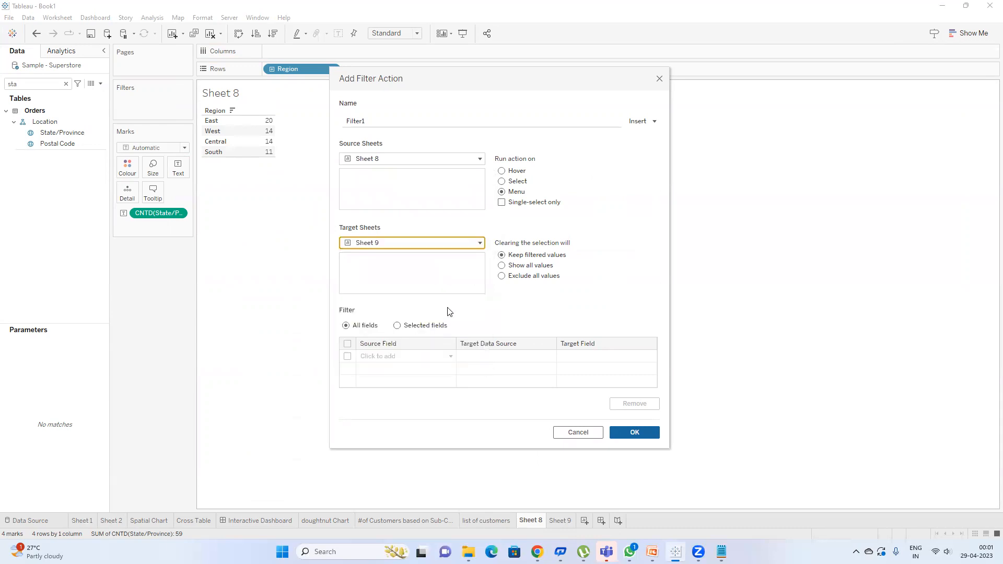
click(502, 181)
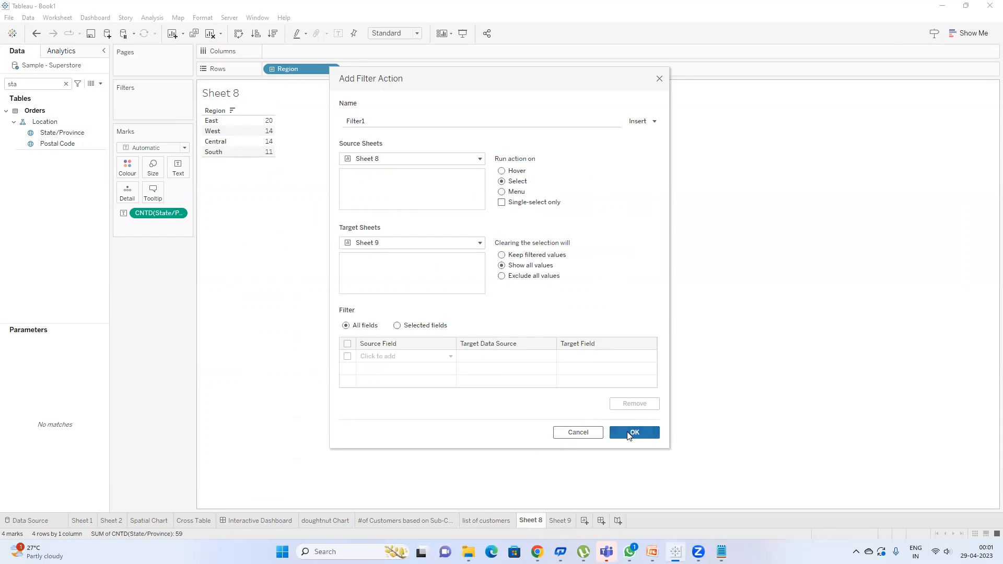
click(628, 434)
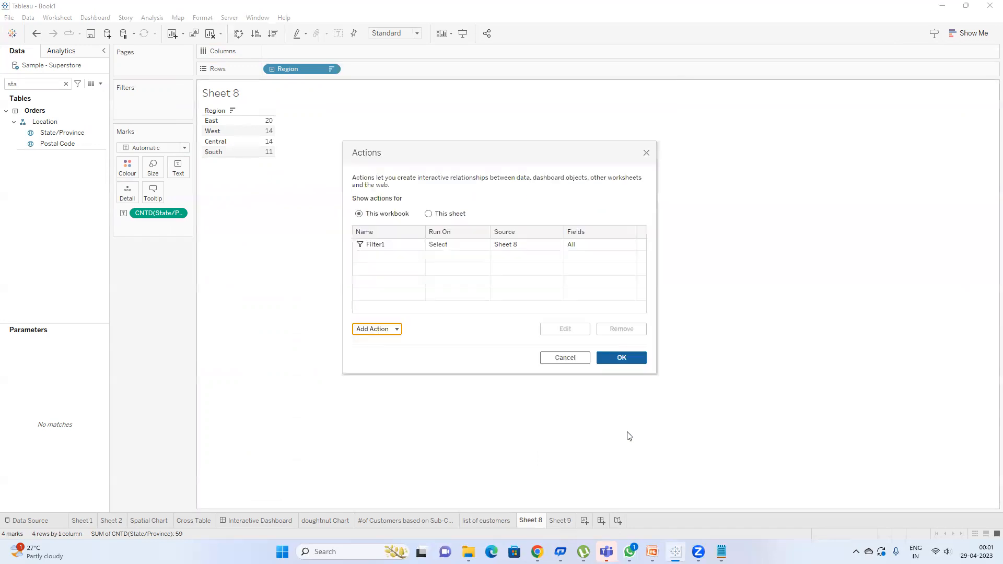
click(599, 361)
mouse_move(265, 157)
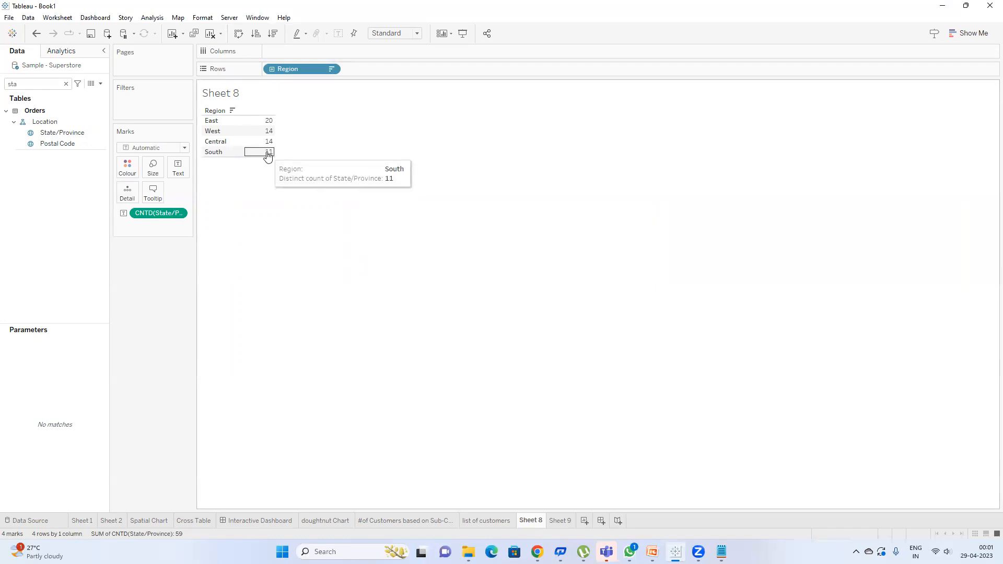
click(268, 155)
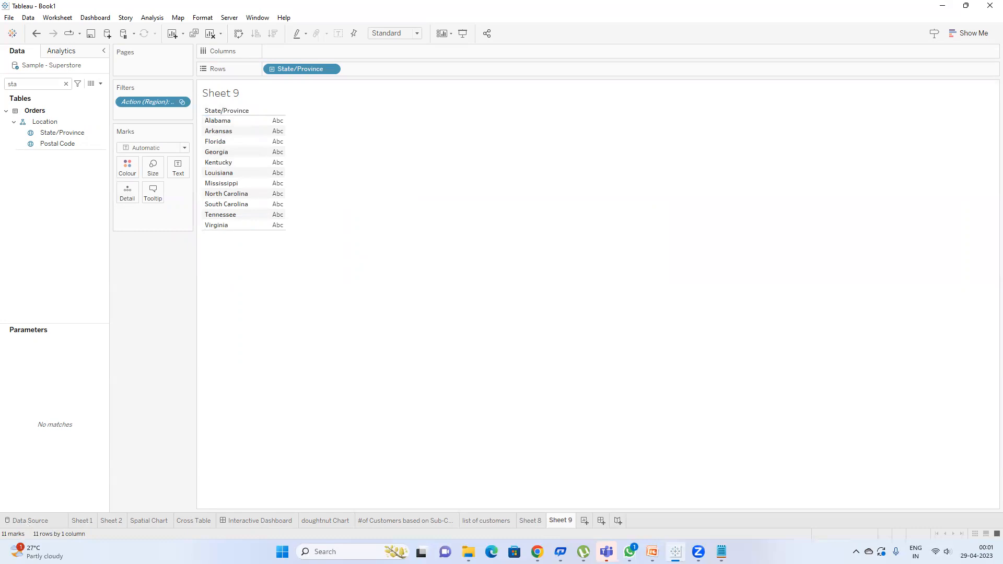
Step: Add Sales to the South state list and sort descending, Florida first at 89,474
click(531, 521)
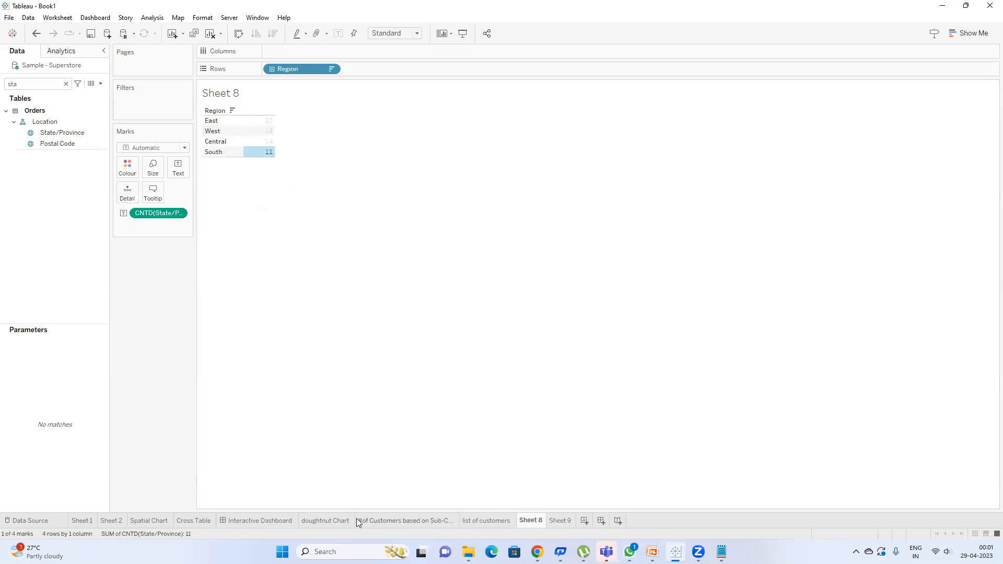
click(326, 521)
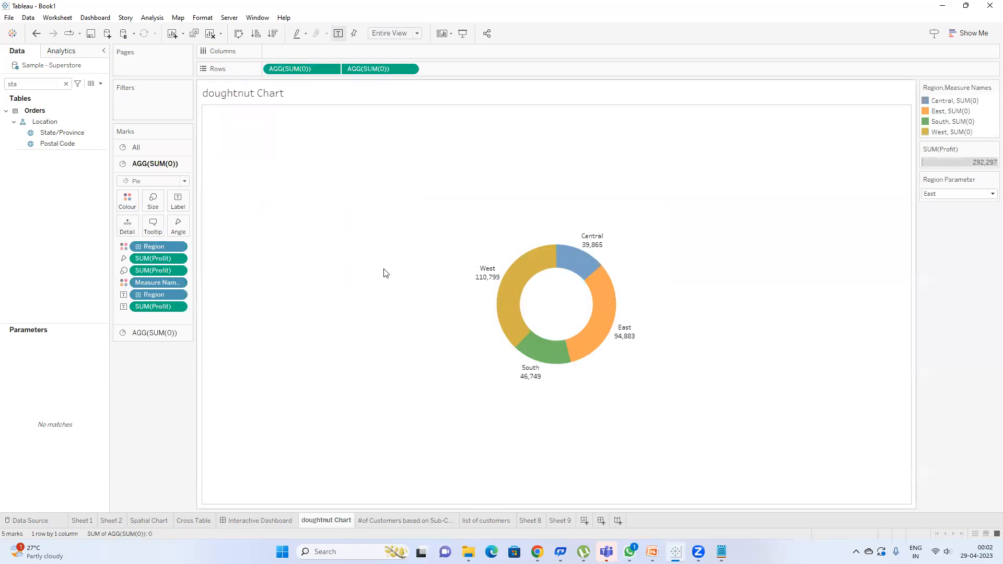
click(559, 521)
click(37, 82)
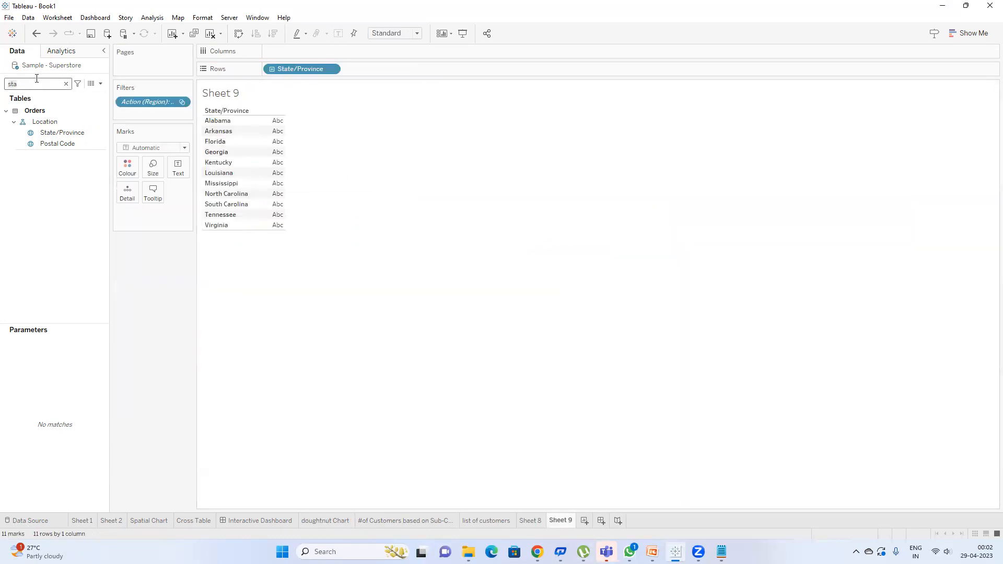
key(BackSpace)
key(BackSpace)
text(a)
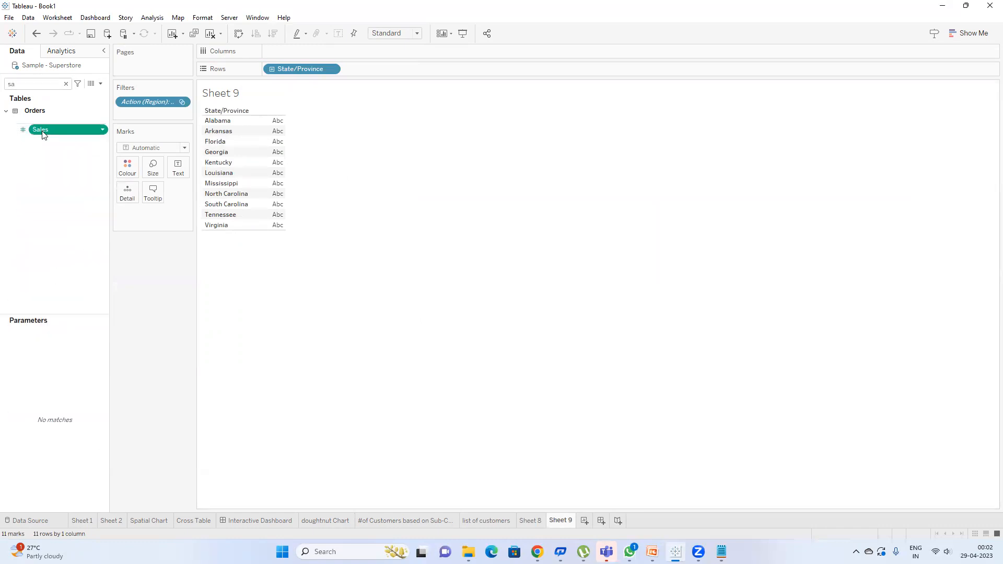
drag(44, 135, 178, 168)
click(273, 34)
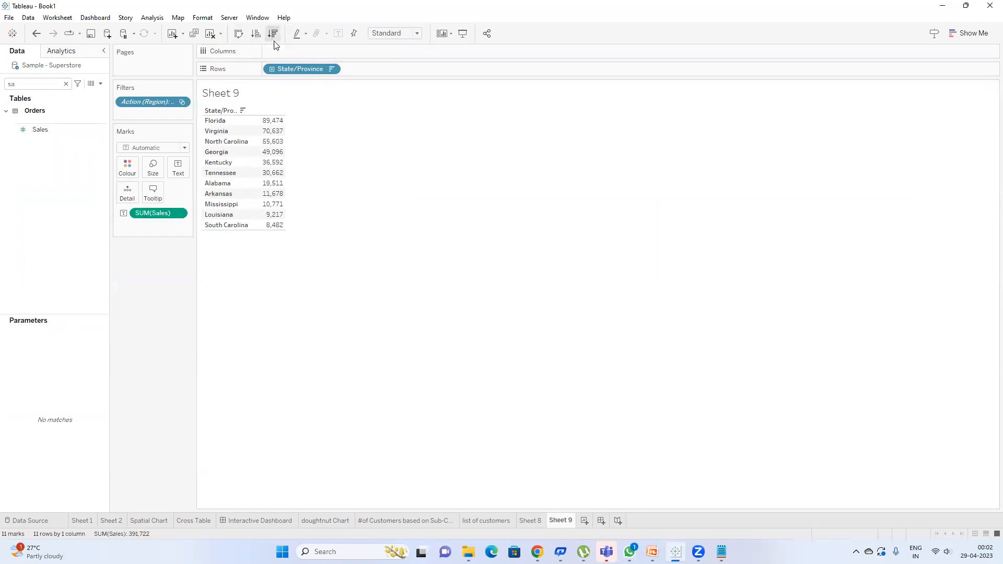
Step: Rename Sheet 9 to 'detailed' and switch to the doughtnut Chart sheet
click(325, 521)
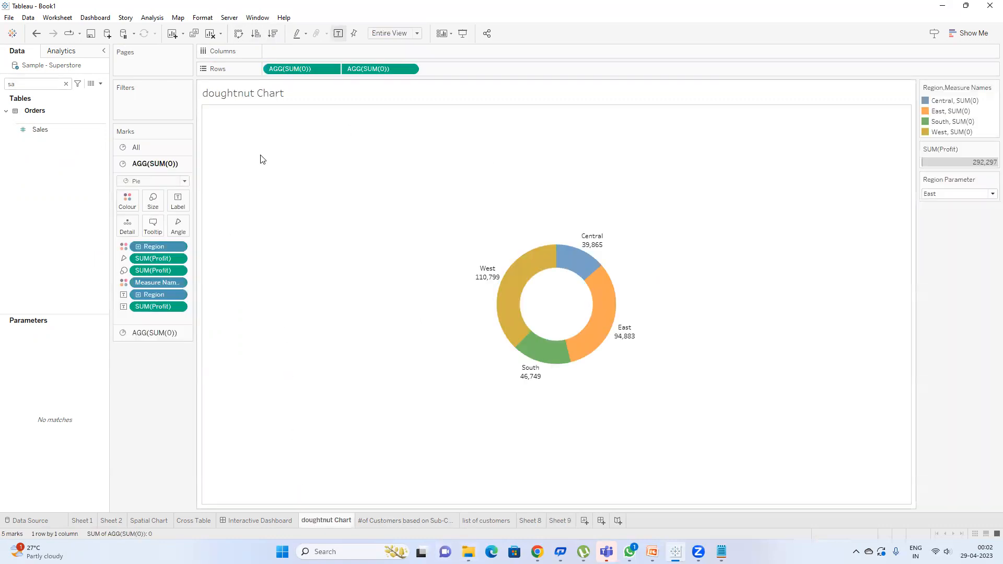
double_click(566, 520)
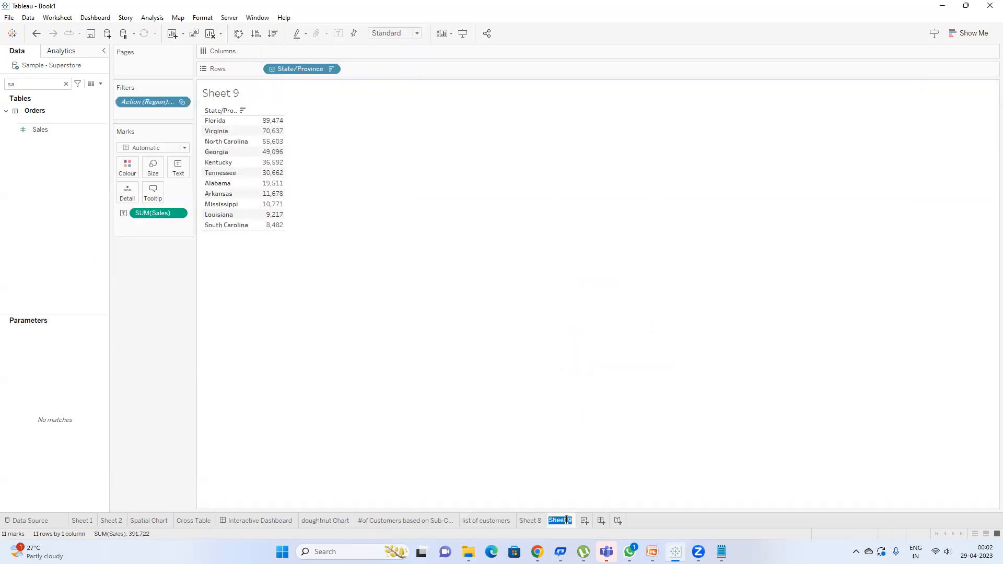
text(detailed)
key(Return)
click(324, 524)
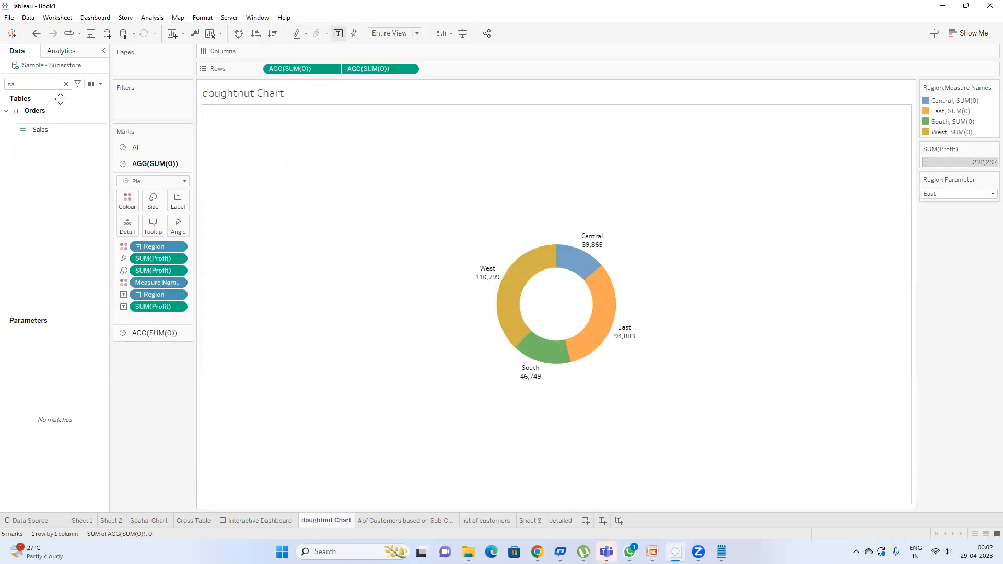
click(41, 132)
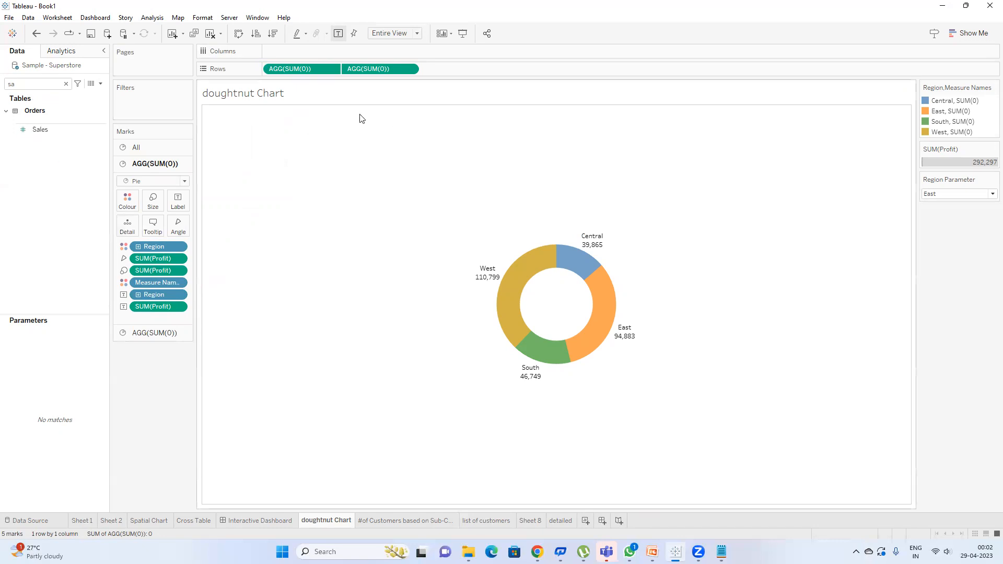
Step: Rebuild the doughnut Chart sheet with Region marks sized by Sales
click(209, 34)
double_click(33, 84)
text(re)
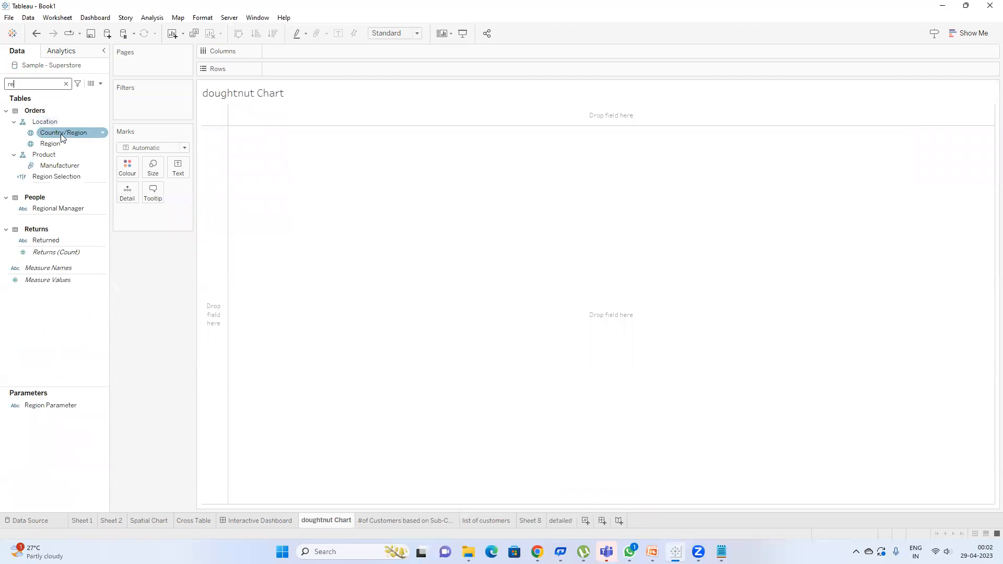
double_click(50, 144)
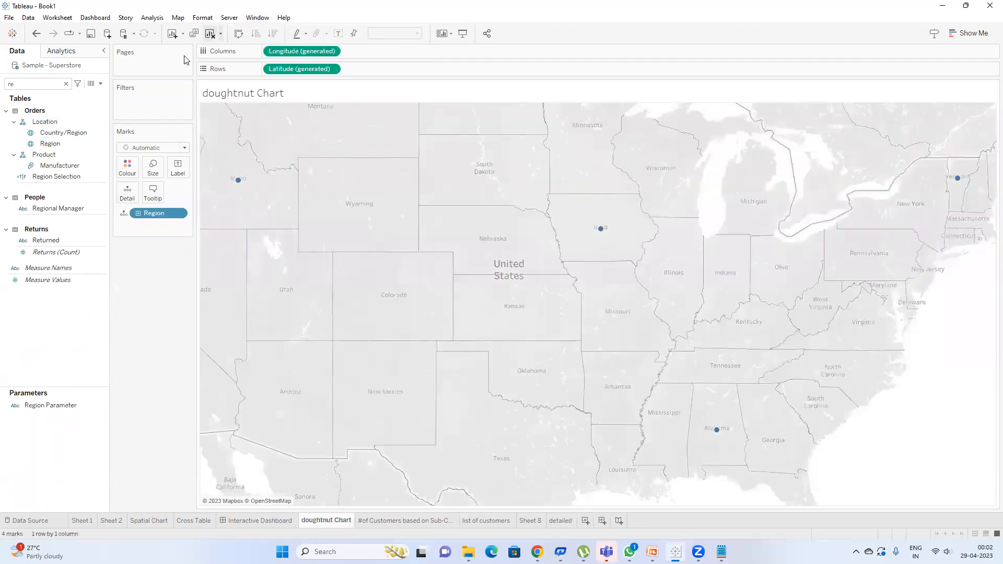
click(66, 84)
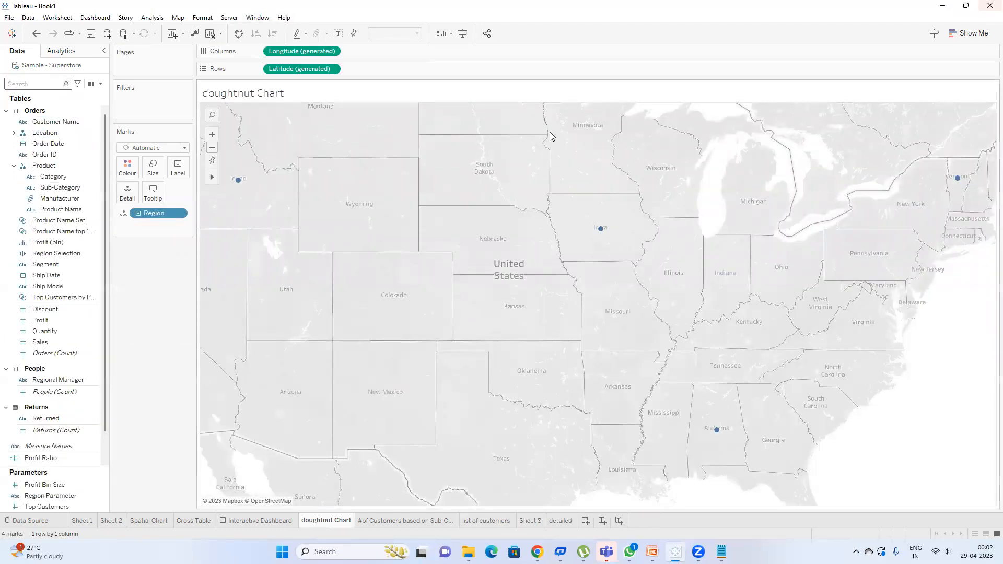
text(sa)
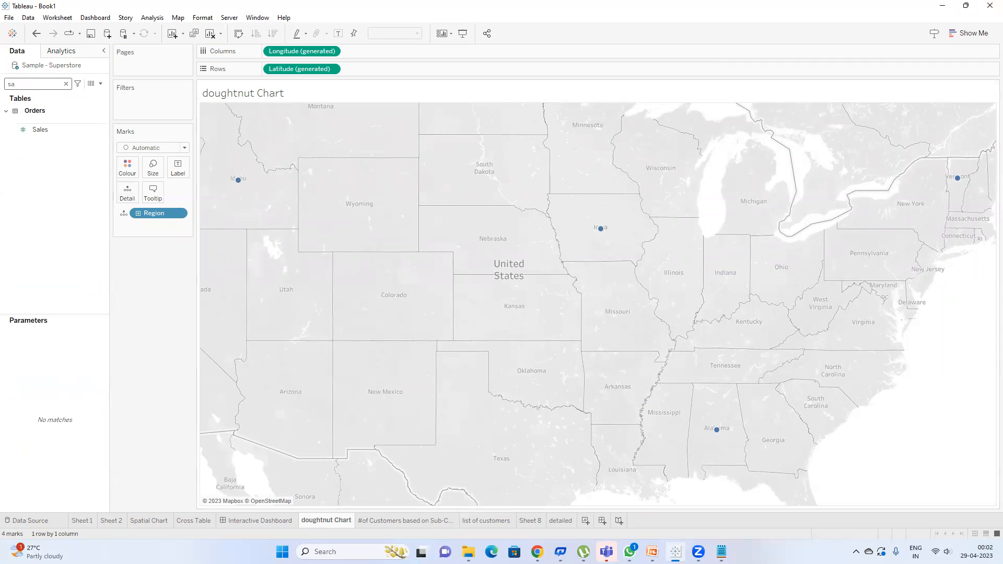
double_click(47, 130)
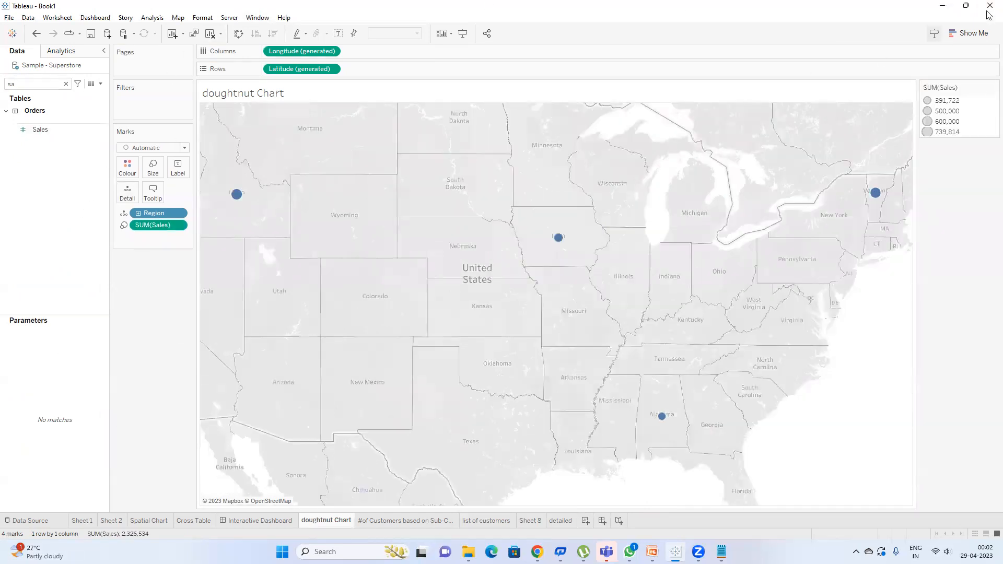
Step: Turn the view into a pie chart filling the entire view with sales labels
click(970, 33)
click(973, 87)
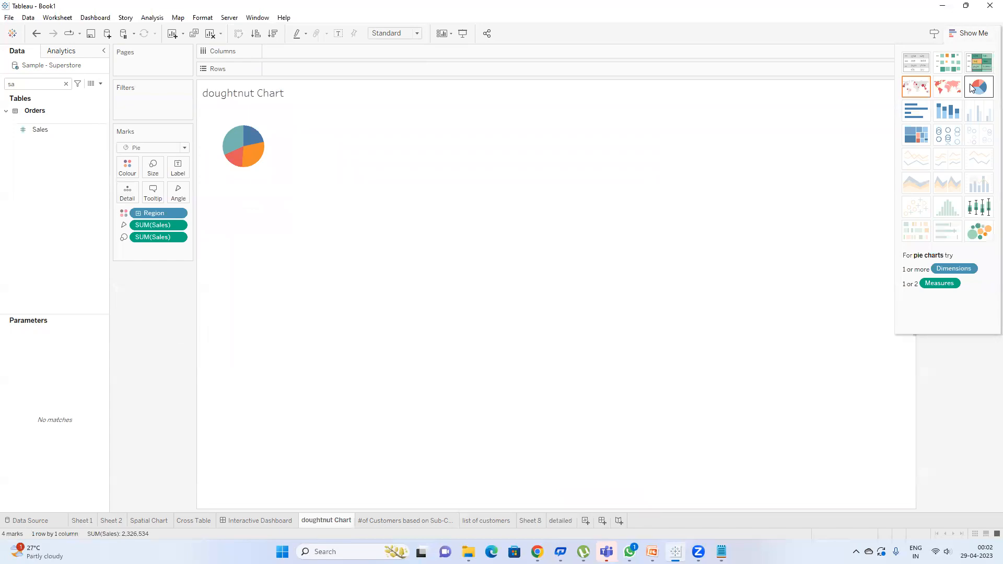
click(970, 37)
click(409, 33)
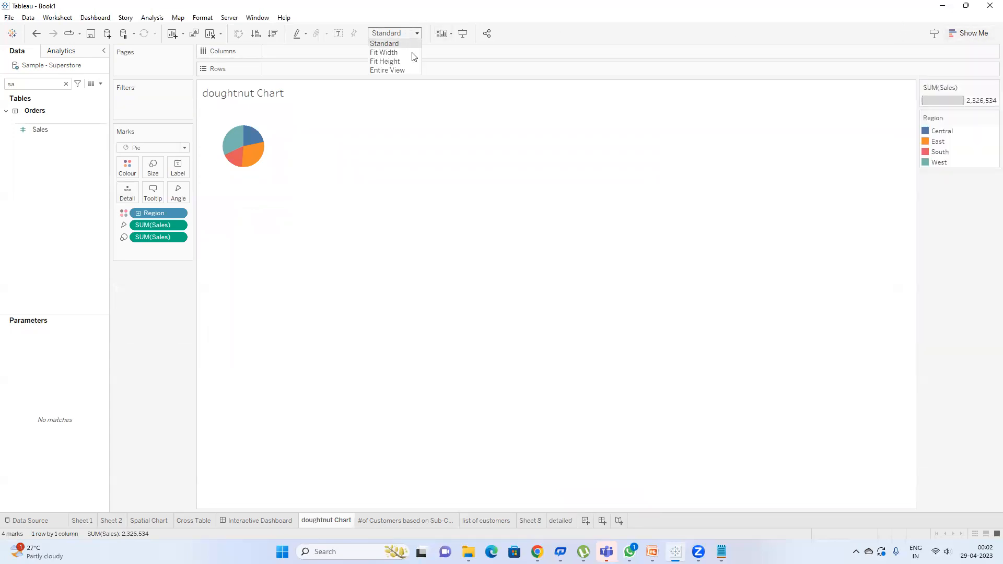
click(484, 101)
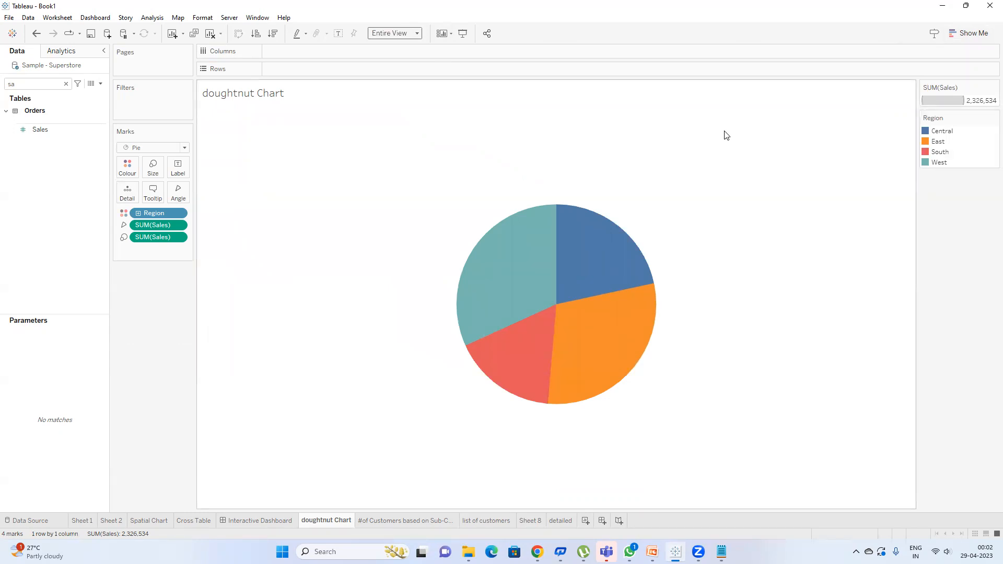
click(338, 34)
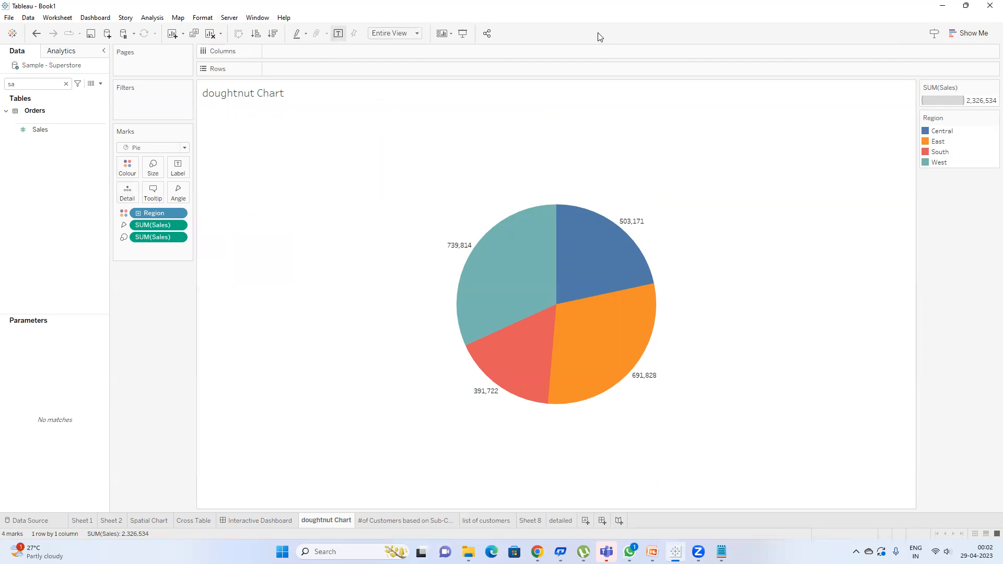
Step: Switch the chart to packed bubbles (Central 503,171, South 391,722) and select South
click(962, 37)
click(979, 232)
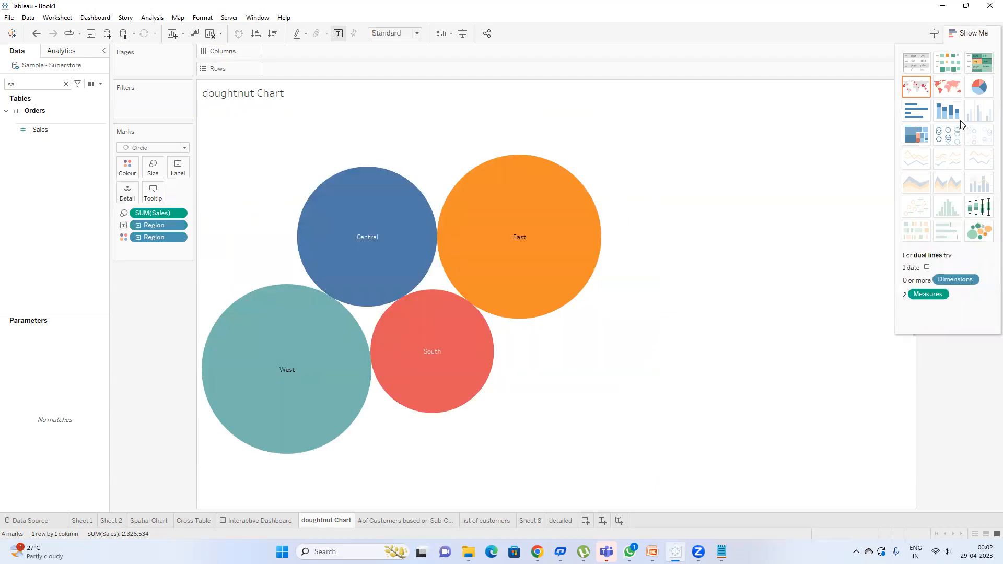
click(966, 33)
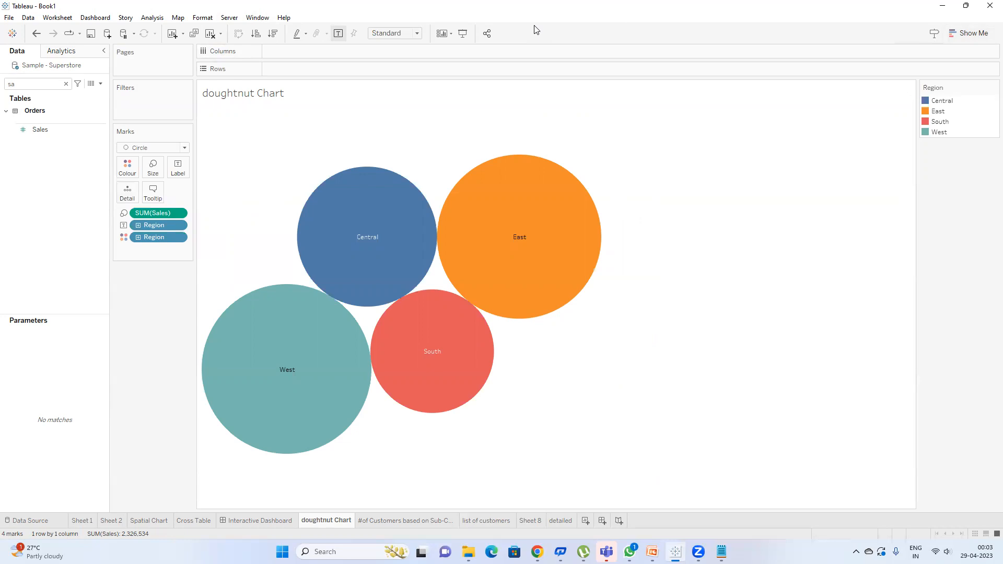
mouse_move(469, 395)
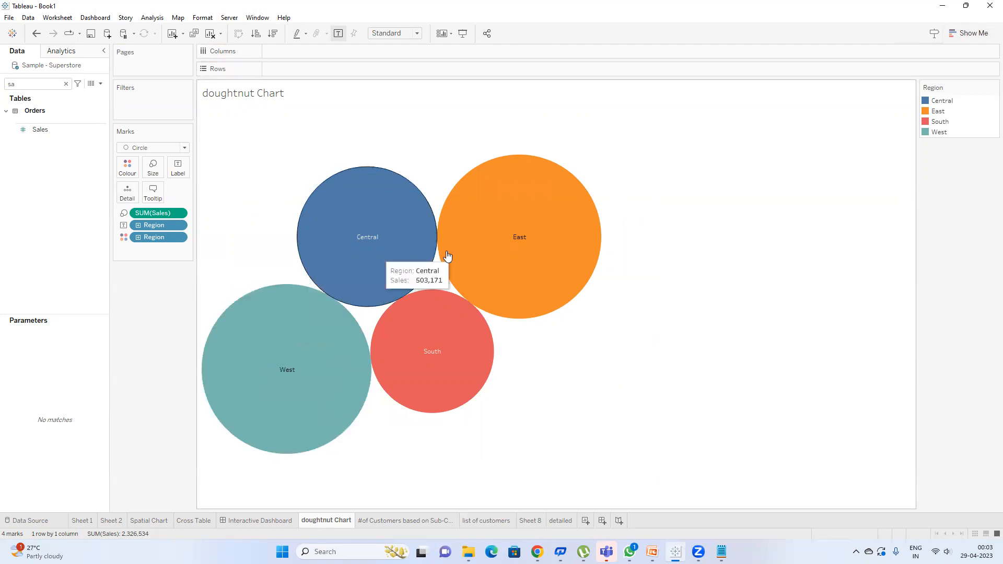
mouse_move(481, 383)
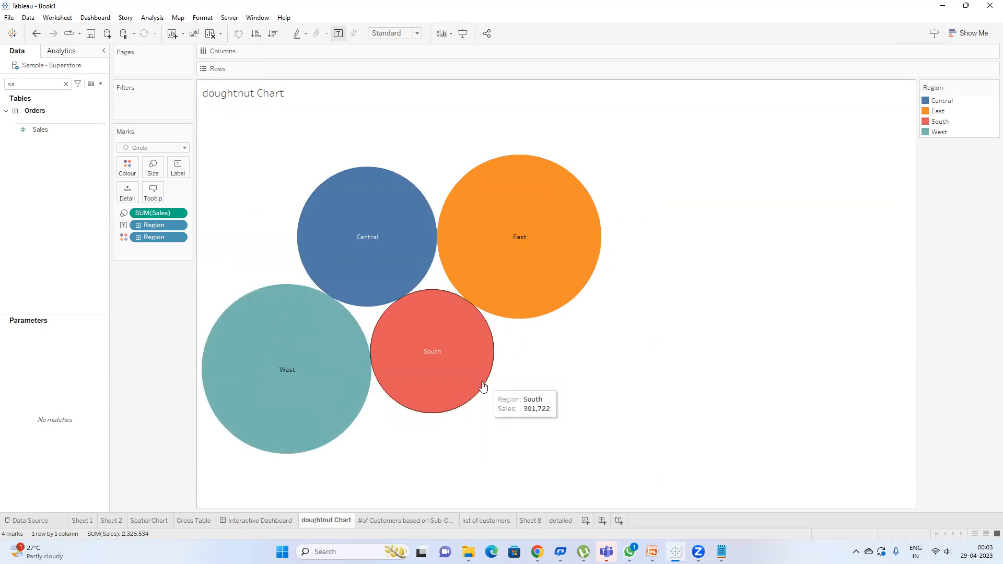
click(451, 375)
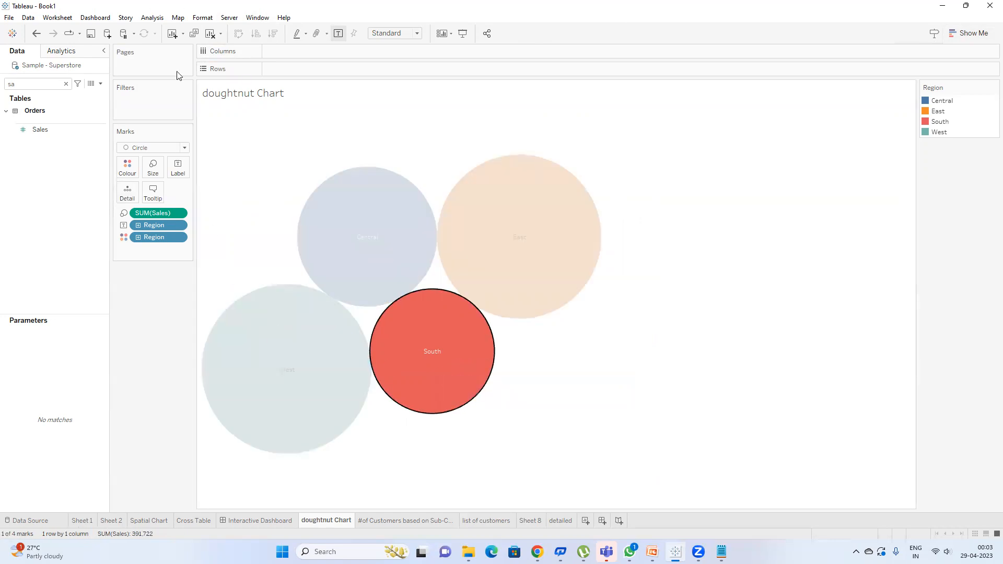
Step: Edit Filter1 so doughnut Chart is its source sheet and detailed remains the target
click(399, 320)
click(59, 18)
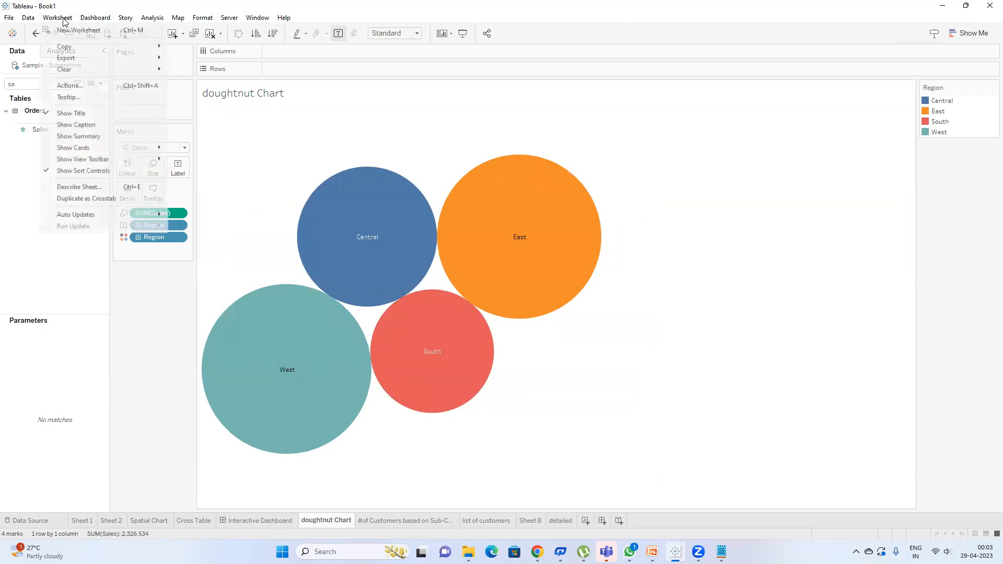
click(82, 86)
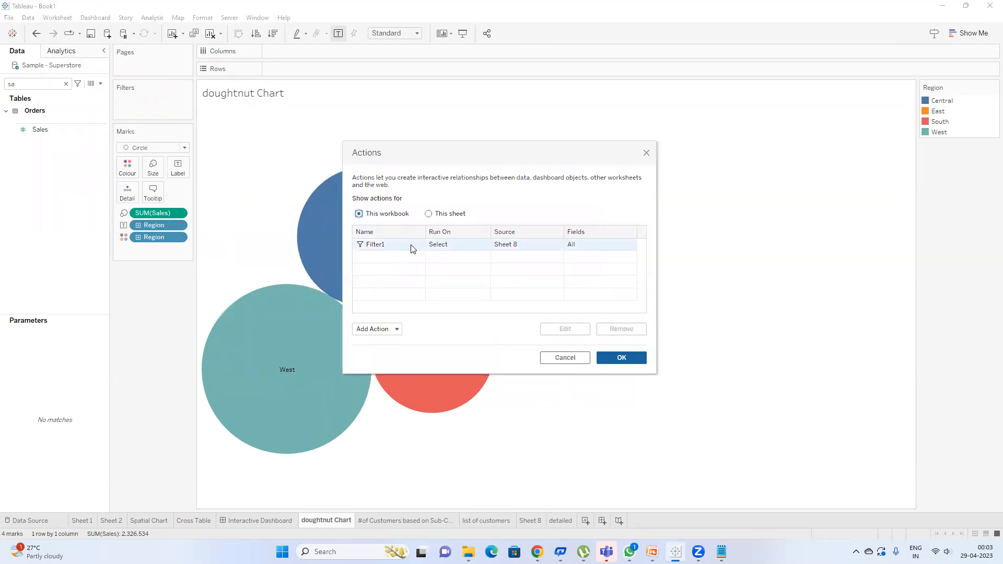
click(411, 244)
double_click(410, 244)
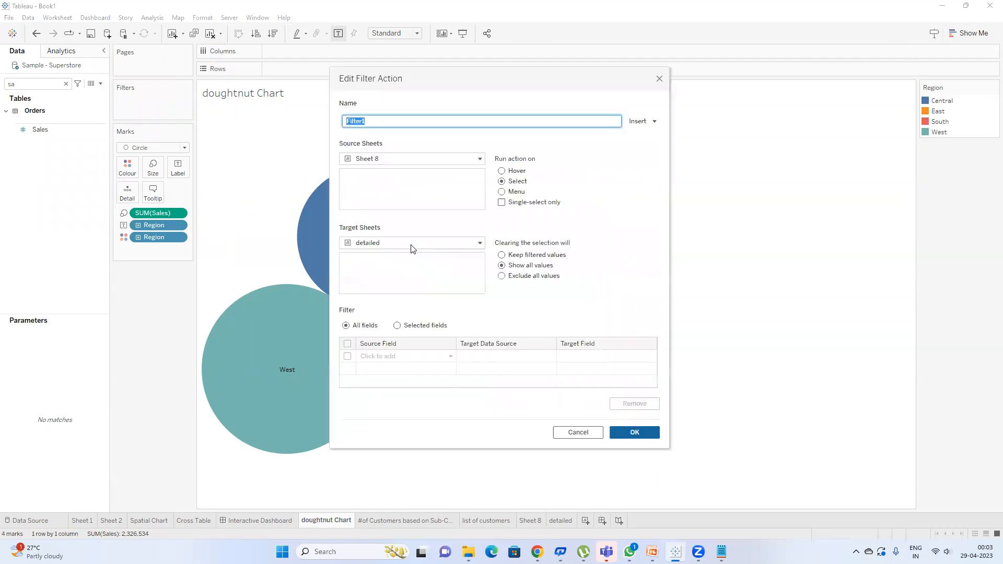
click(396, 159)
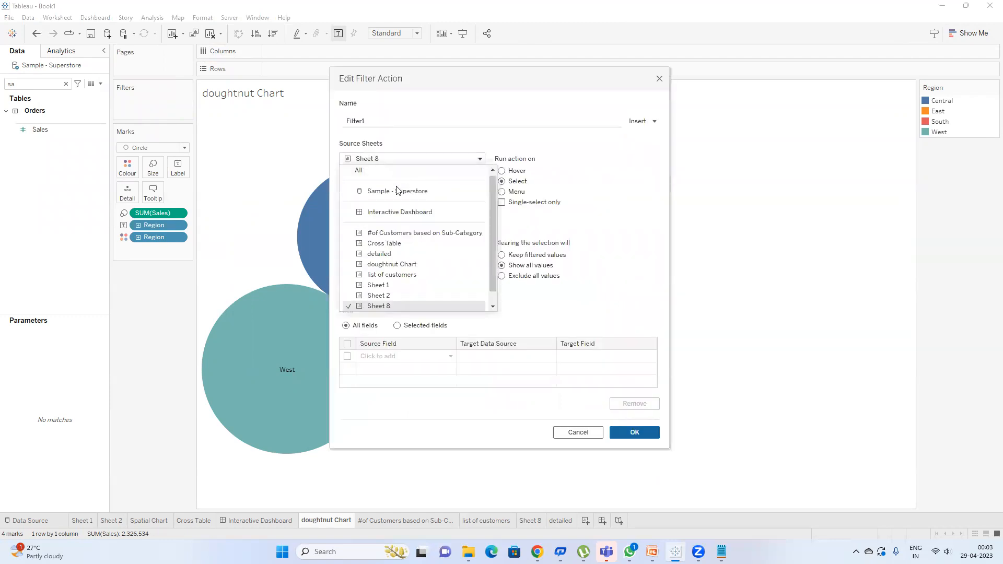
click(405, 264)
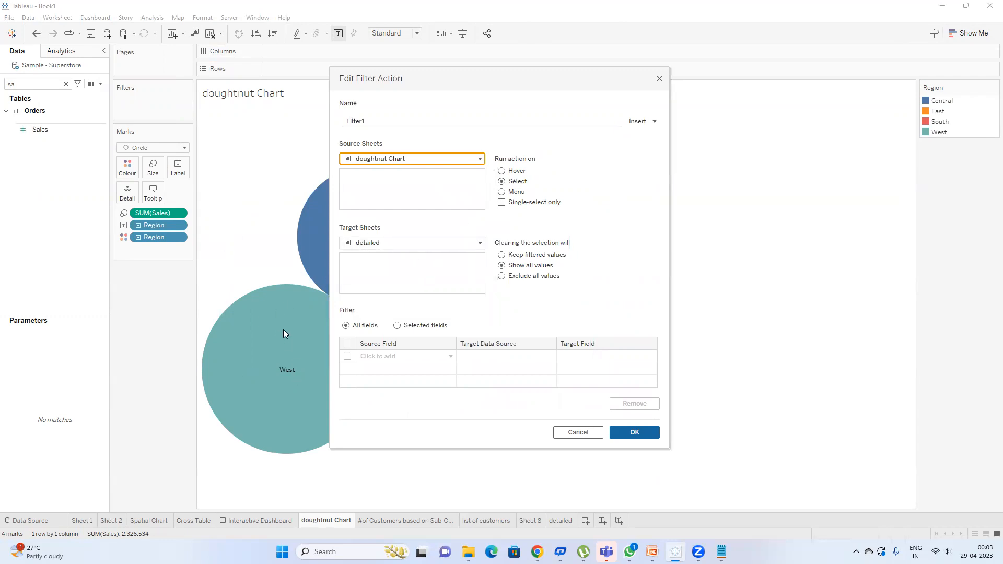
click(395, 244)
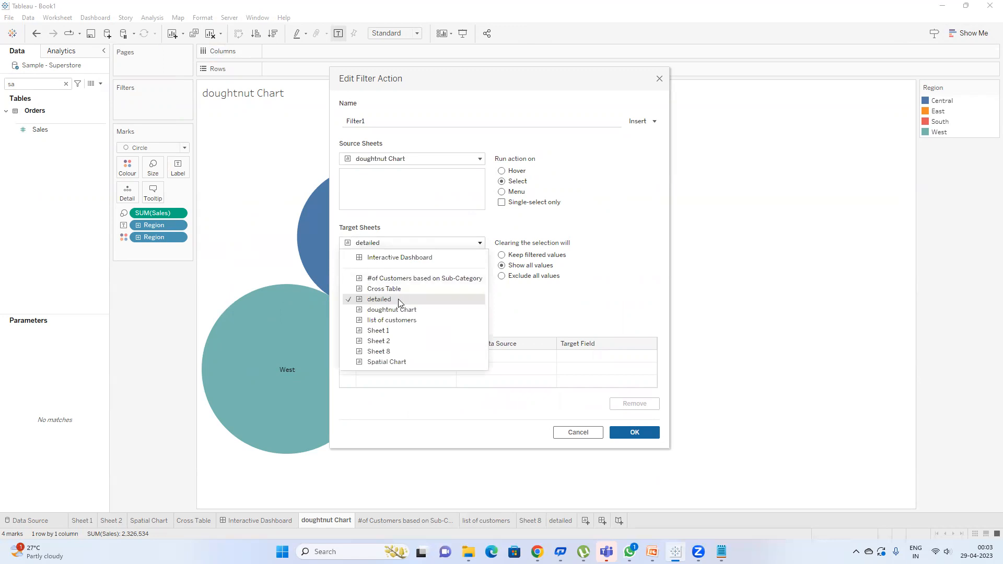
click(398, 303)
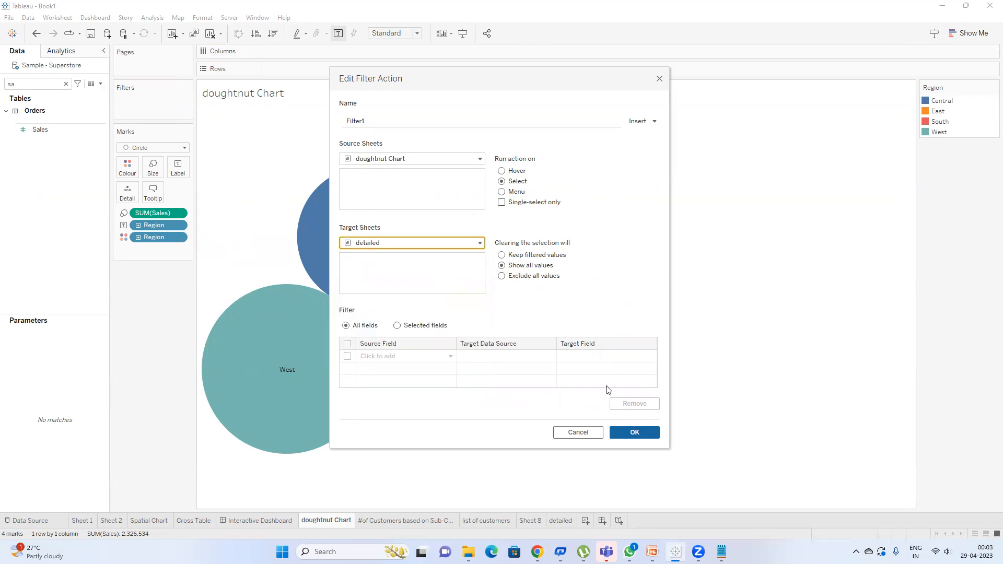
click(634, 432)
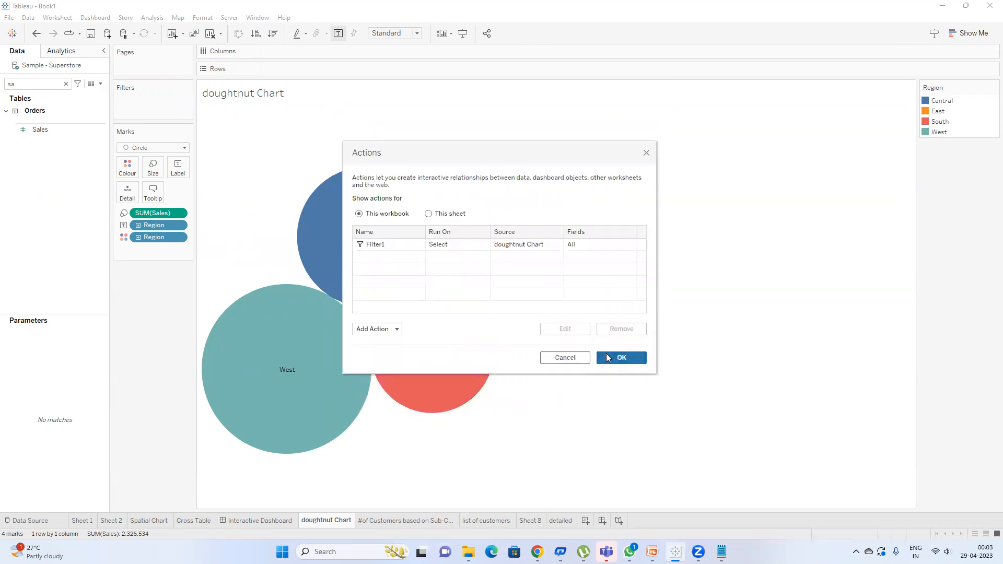
click(621, 357)
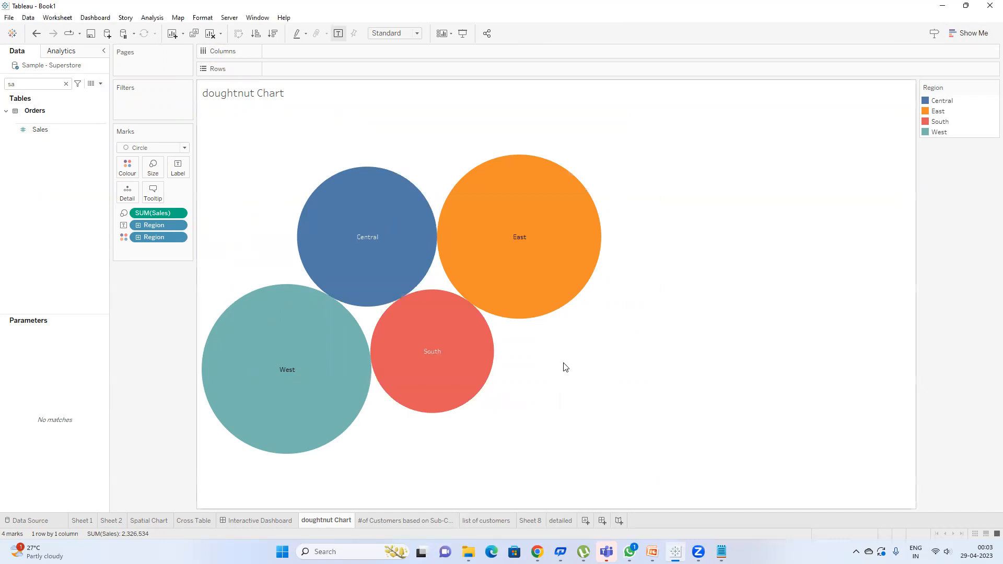
Step: Select South to filter detailed to its 11 states, then widen the State/Province column
click(434, 332)
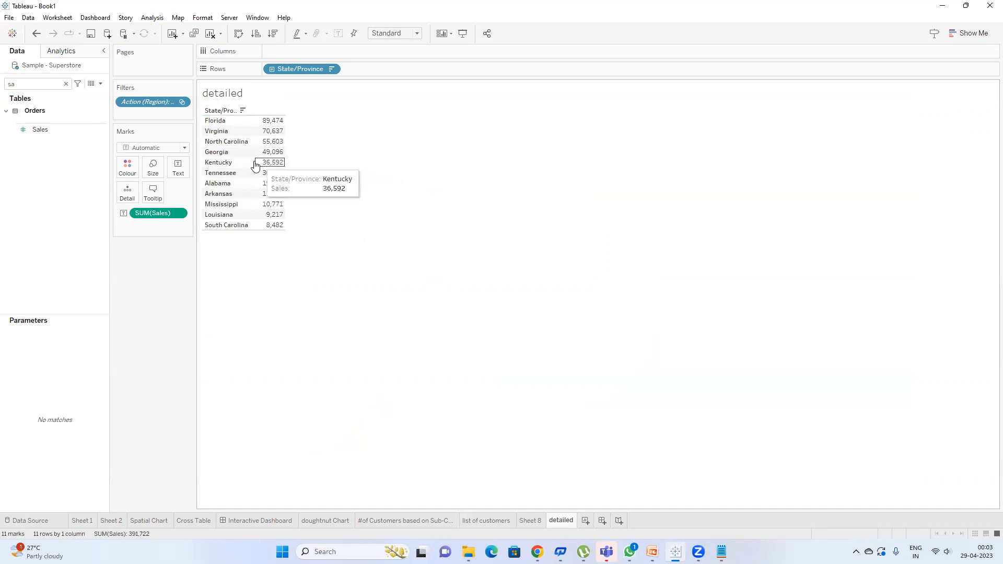
drag(254, 162, 273, 165)
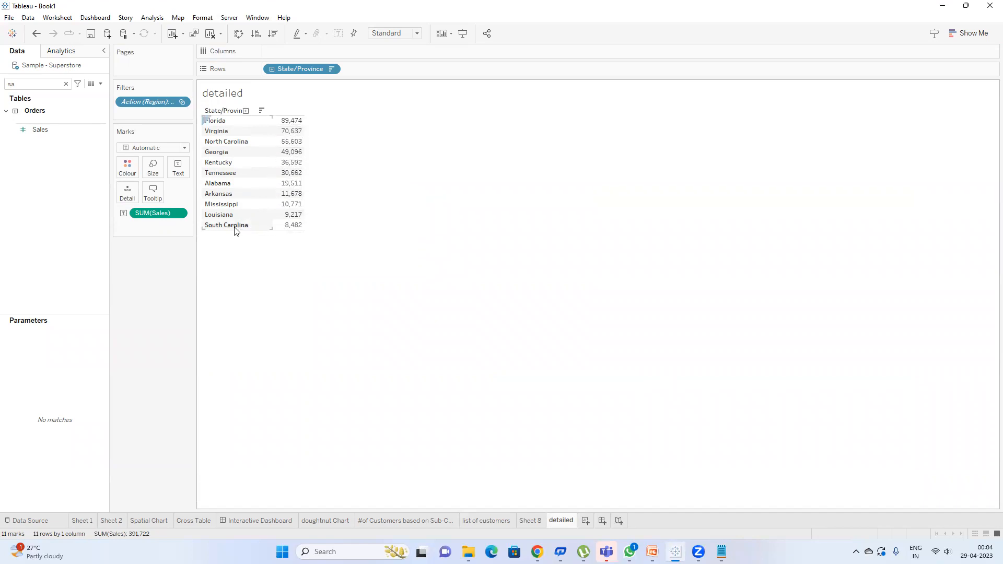
mouse_move(291, 229)
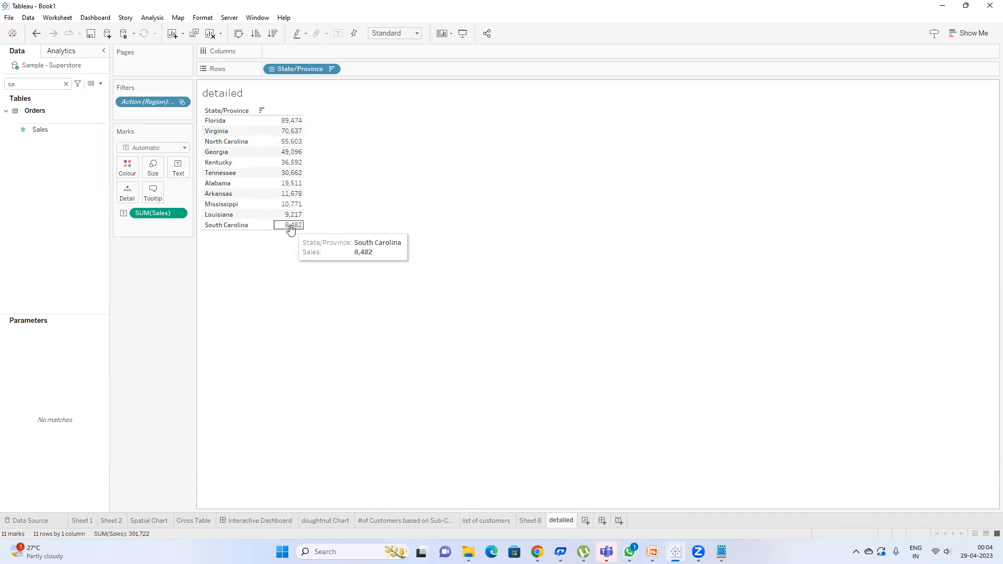
Step: Add a new worksheet named 'more deeper'
click(586, 521)
double_click(588, 521)
text(more deeper)
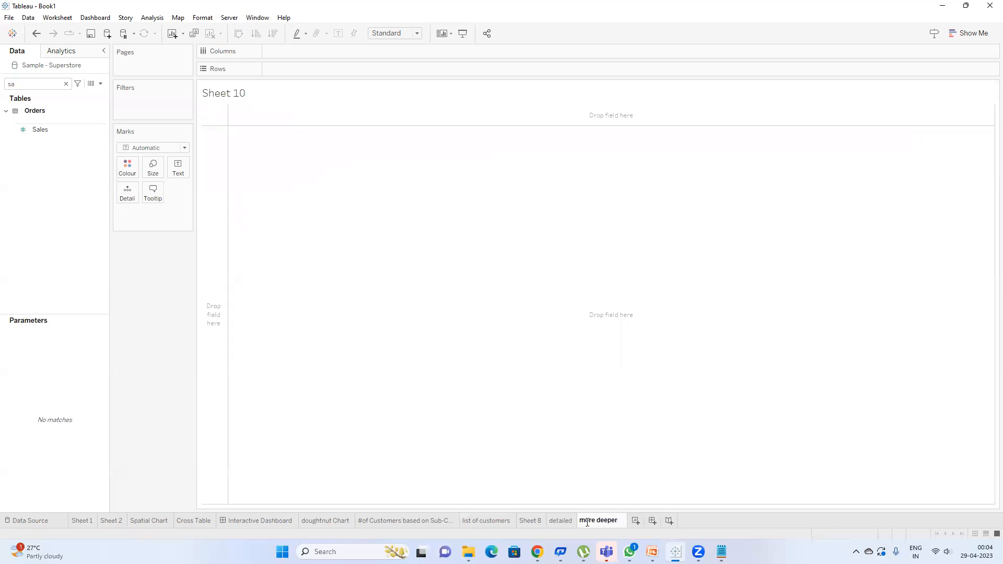
key(Return)
Step: List all 542 cities with their sales, sorted descending, then return to detailed
click(66, 84)
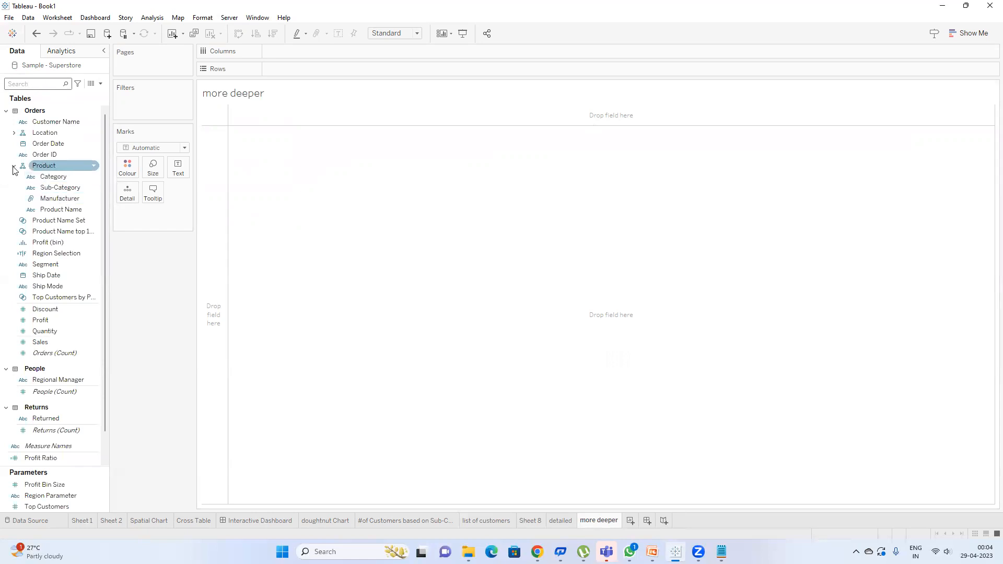
click(14, 133)
drag(54, 177, 305, 73)
click(47, 83)
text(sa)
drag(45, 129, 178, 169)
click(272, 33)
click(562, 521)
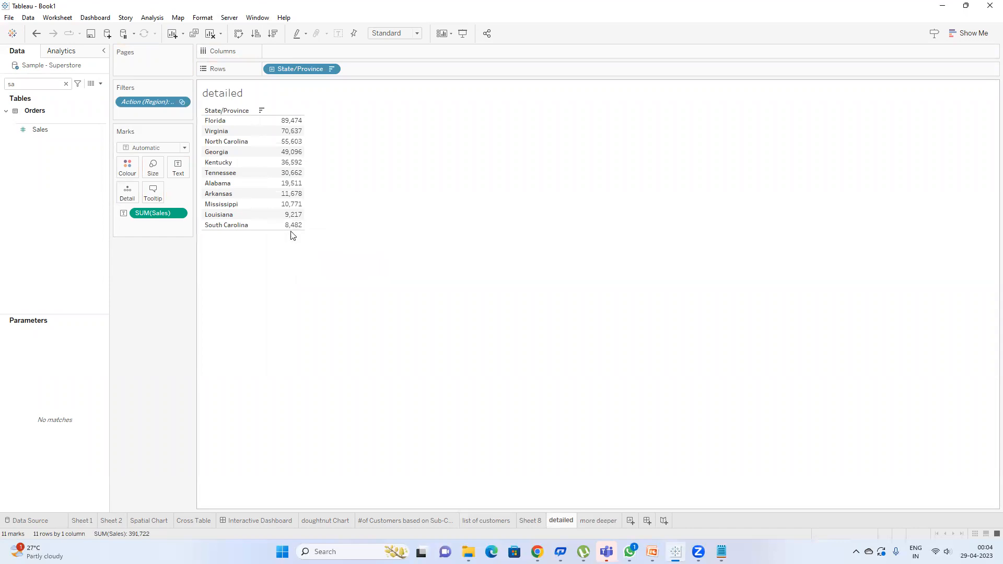
Step: Reselect the South bubble on doughnut Chart to jump to detailed, then list the workbook actions
click(319, 521)
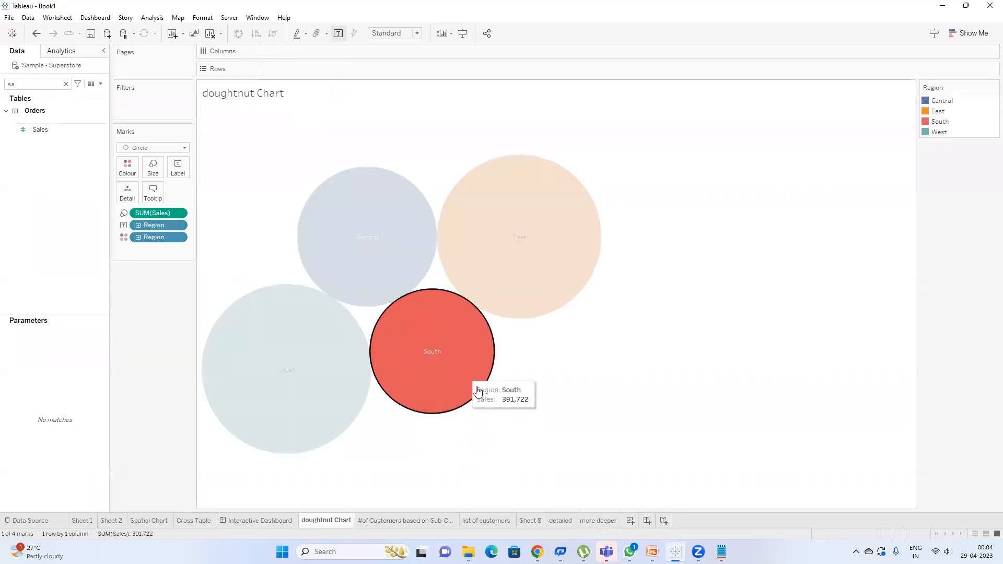
click(452, 389)
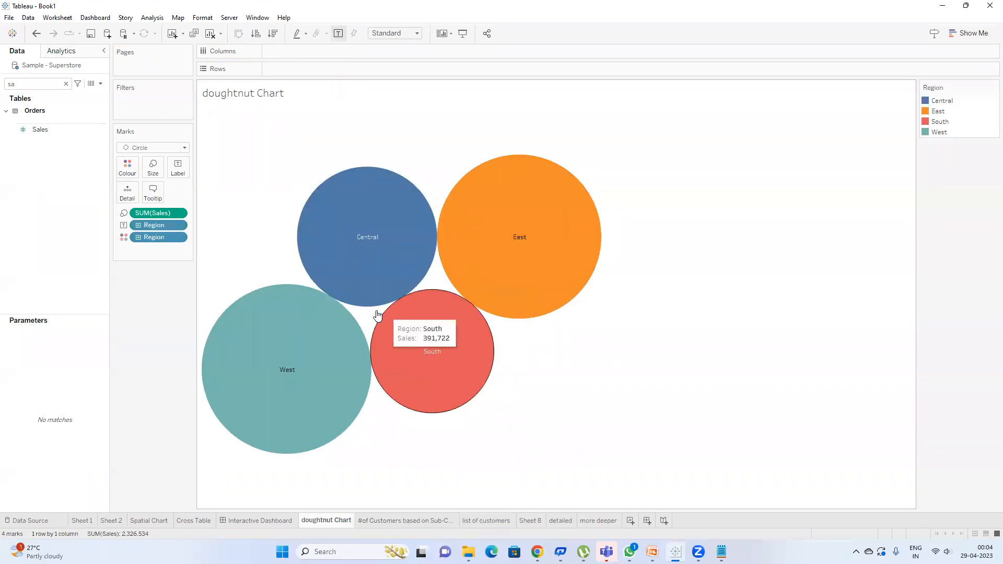
click(449, 370)
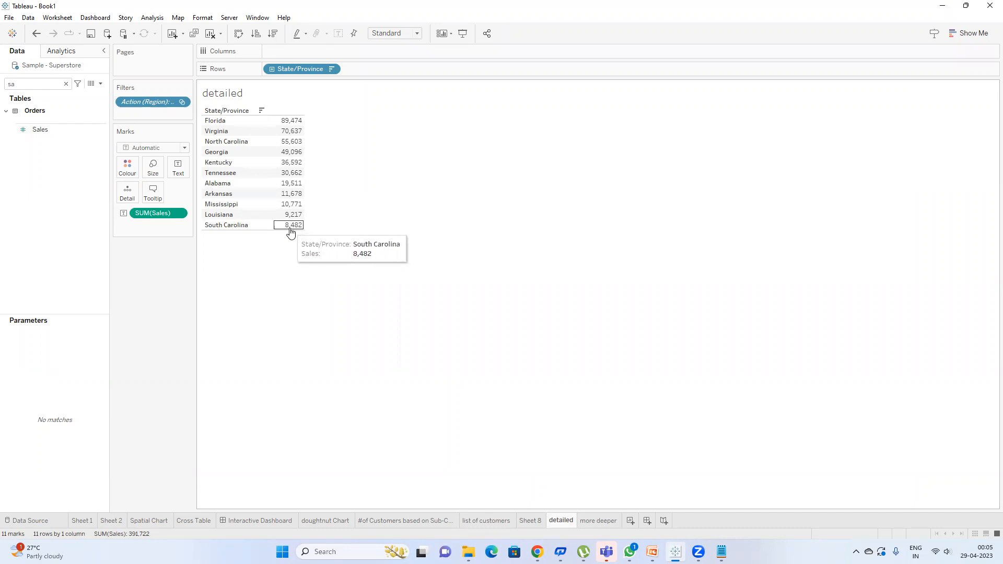
click(55, 18)
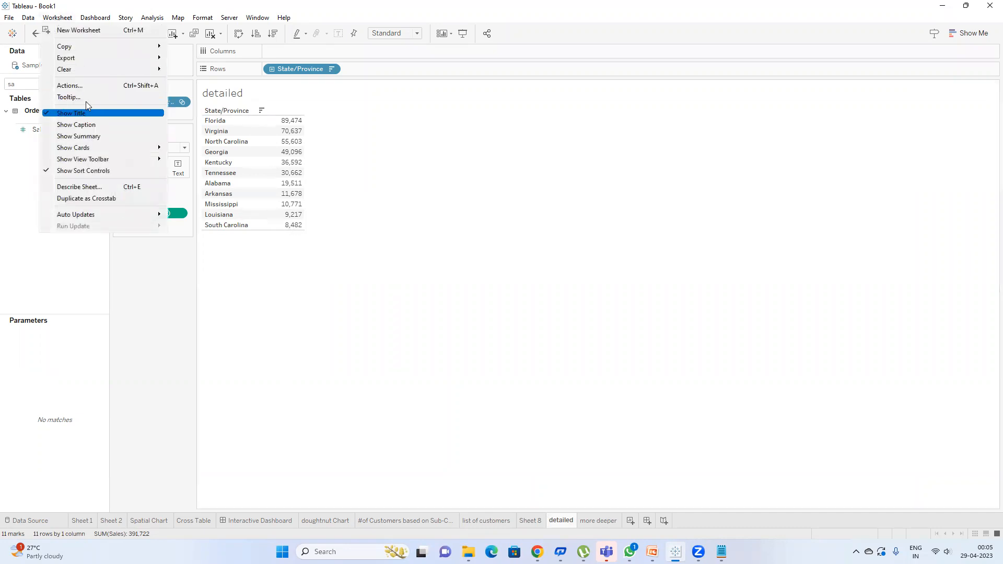
click(82, 87)
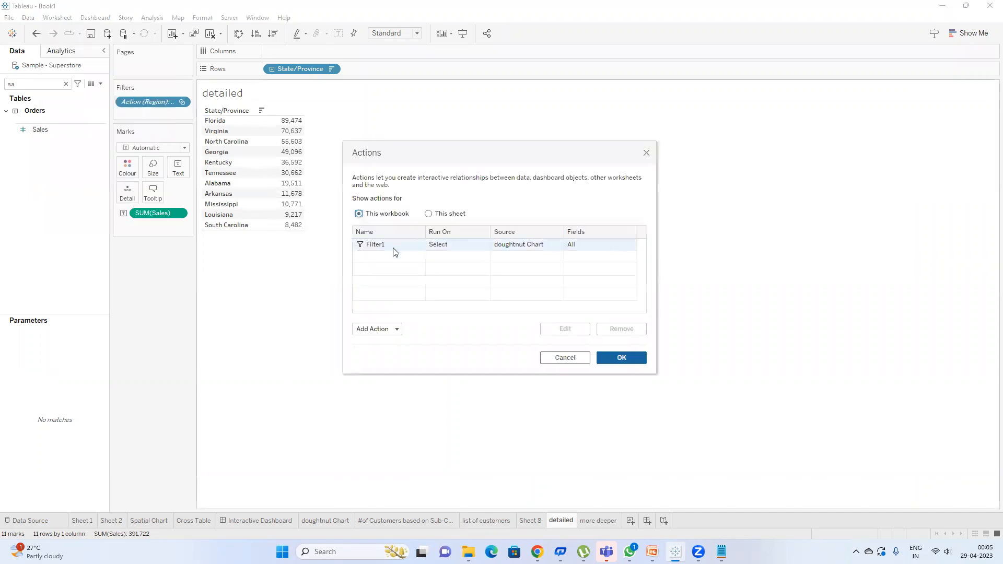
Step: Repoint Filter1 to run from the detailed sheet to the more deeper sheet
click(418, 250)
double_click(418, 245)
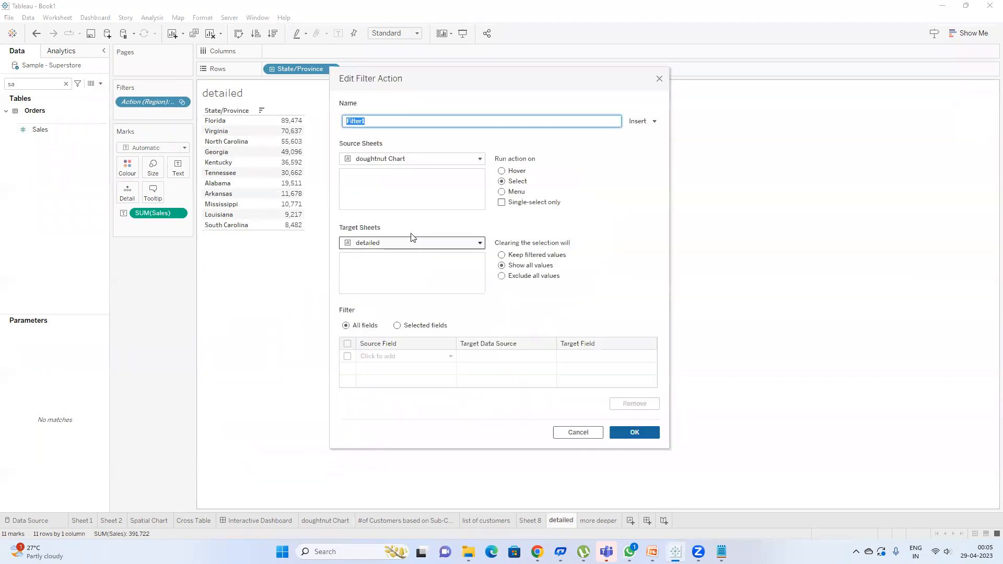
click(408, 159)
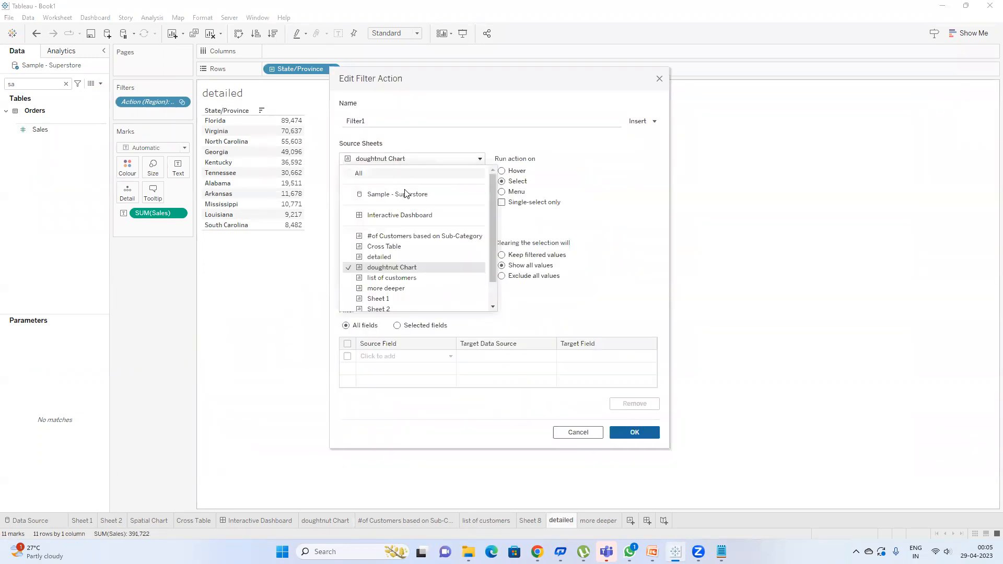
click(399, 260)
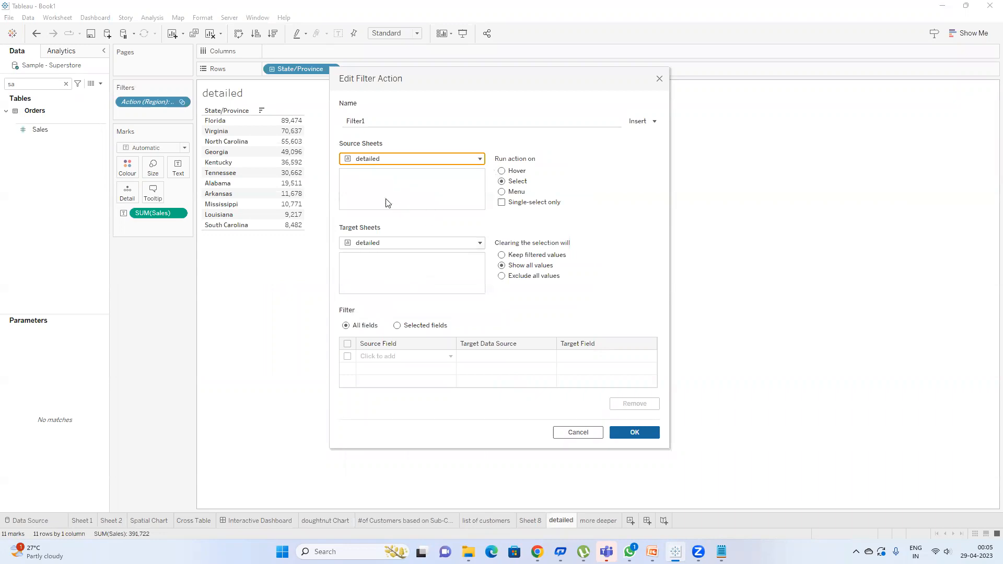
click(411, 244)
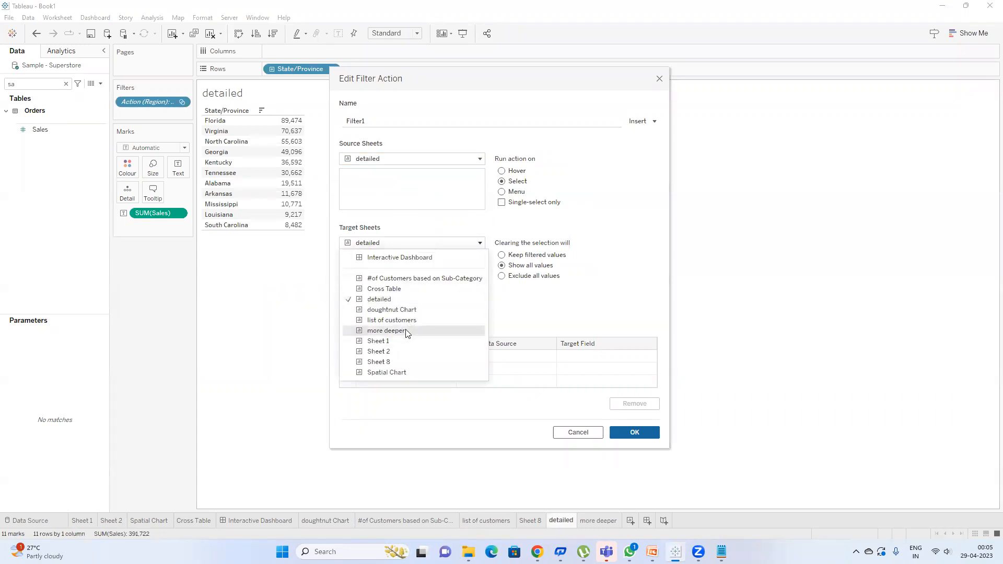
click(406, 331)
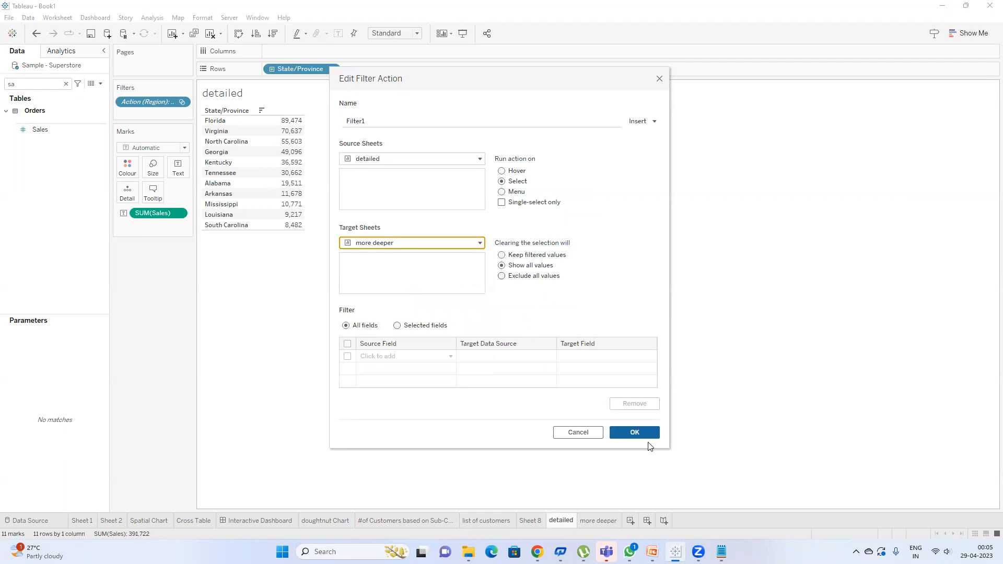
click(634, 432)
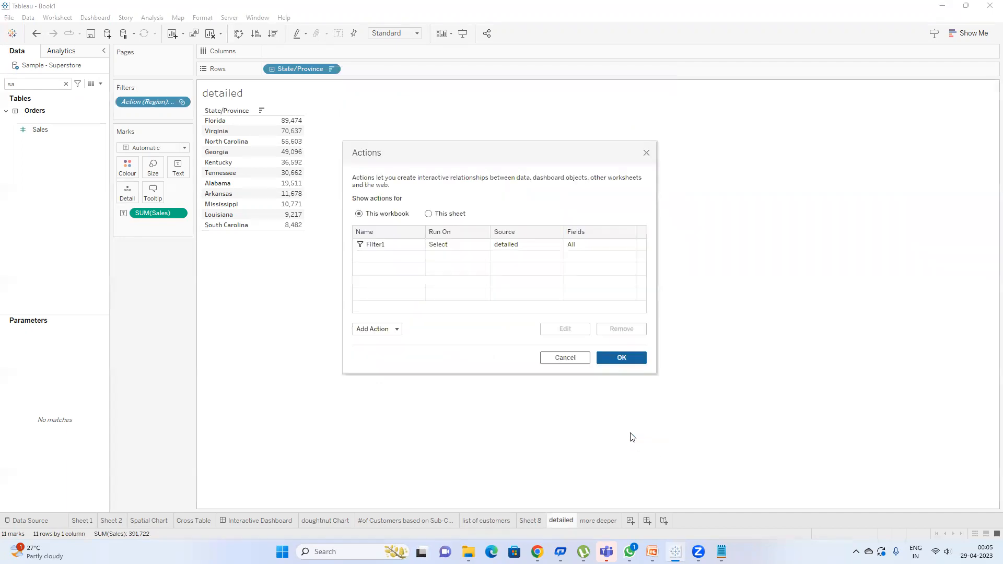
click(621, 358)
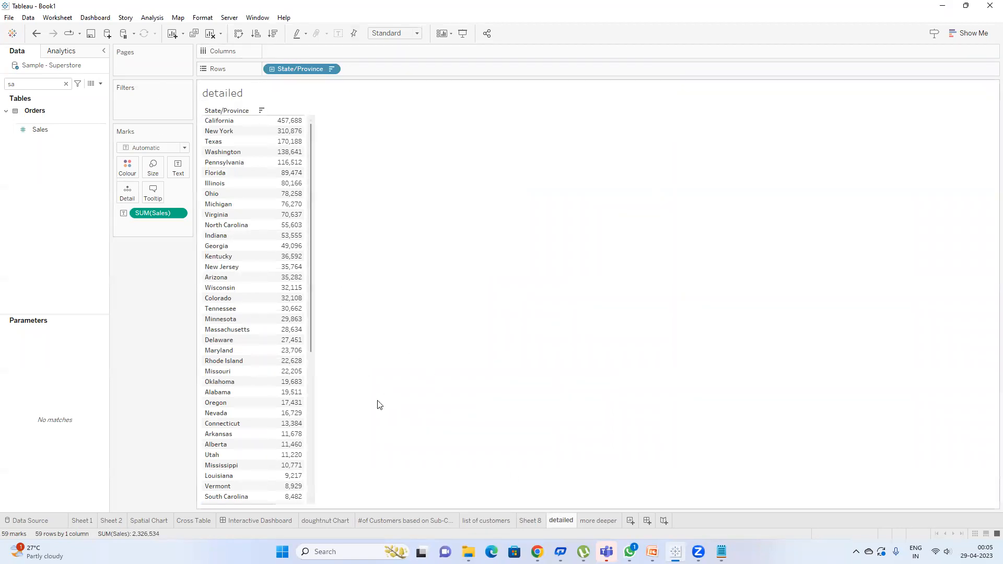
Step: Reselect the South region bubble on the doughnut Chart sheet
click(330, 521)
click(412, 345)
click(412, 345)
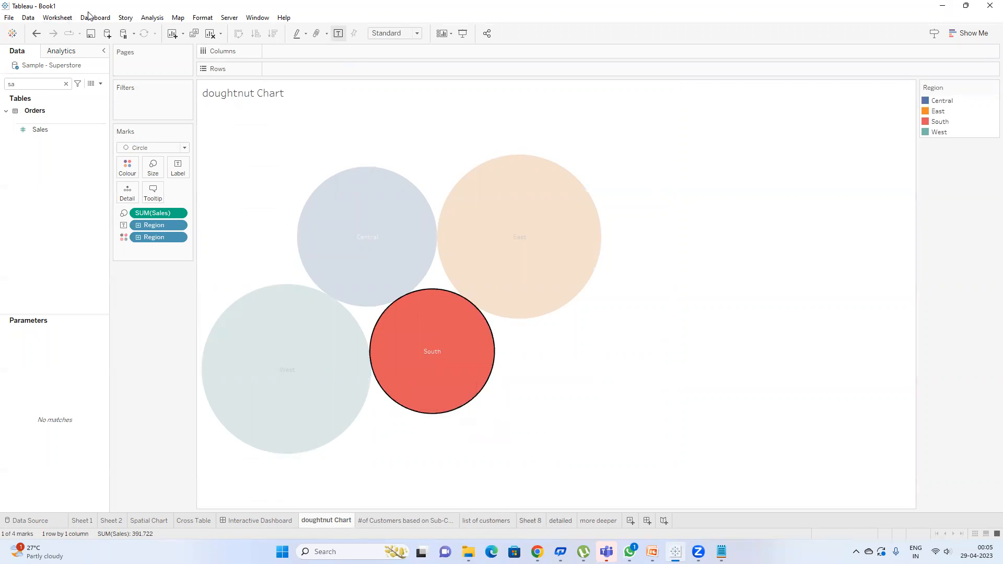
Step: Filter the detailed states sheet to the South region and drill into South Carolina's city sales
click(561, 521)
double_click(32, 83)
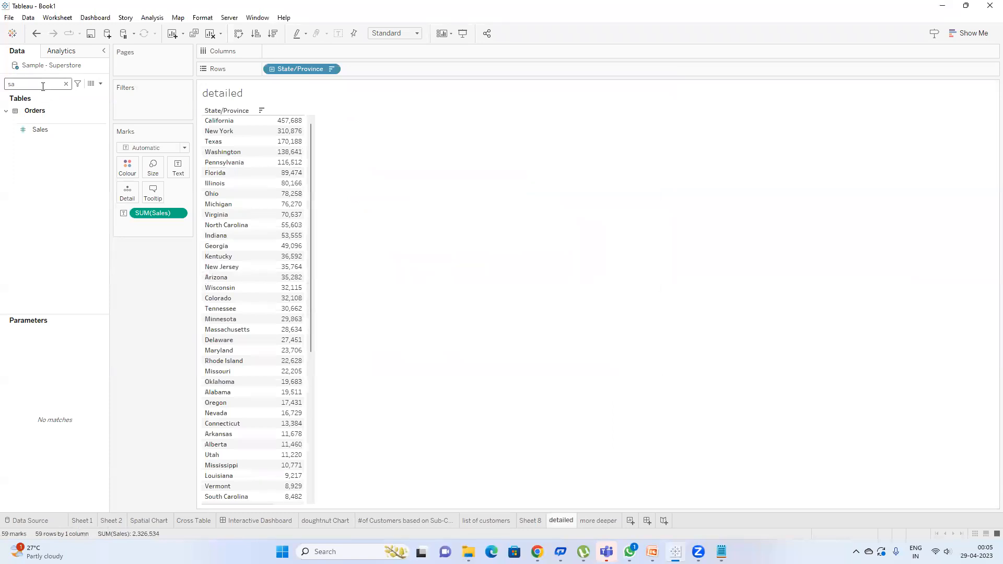
text(re)
drag(49, 144, 135, 103)
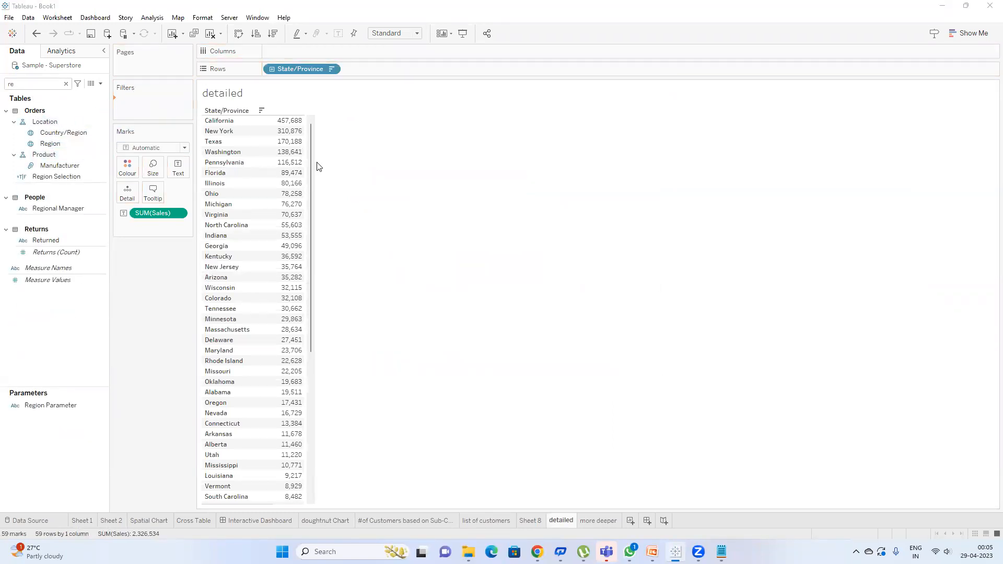
click(503, 401)
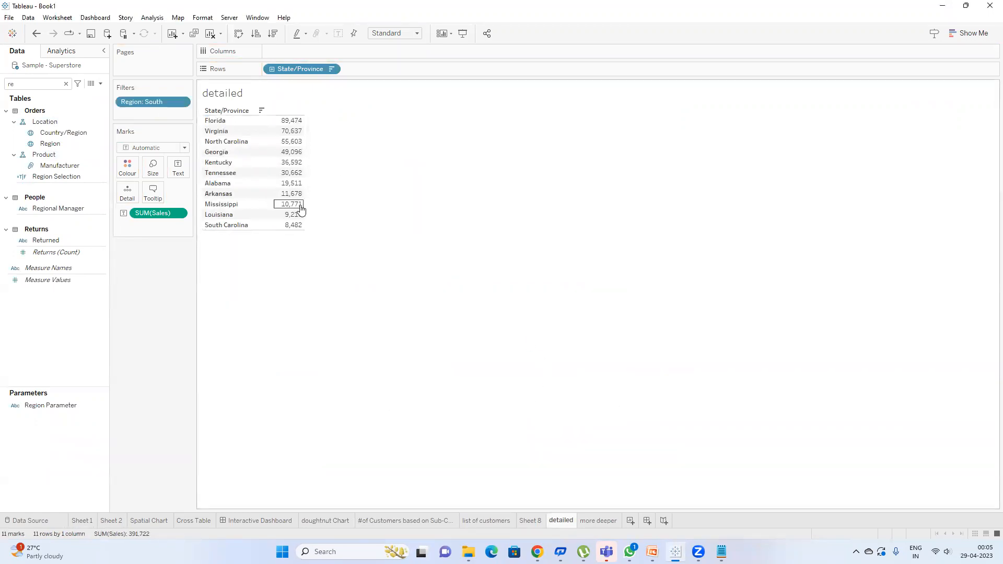
click(294, 228)
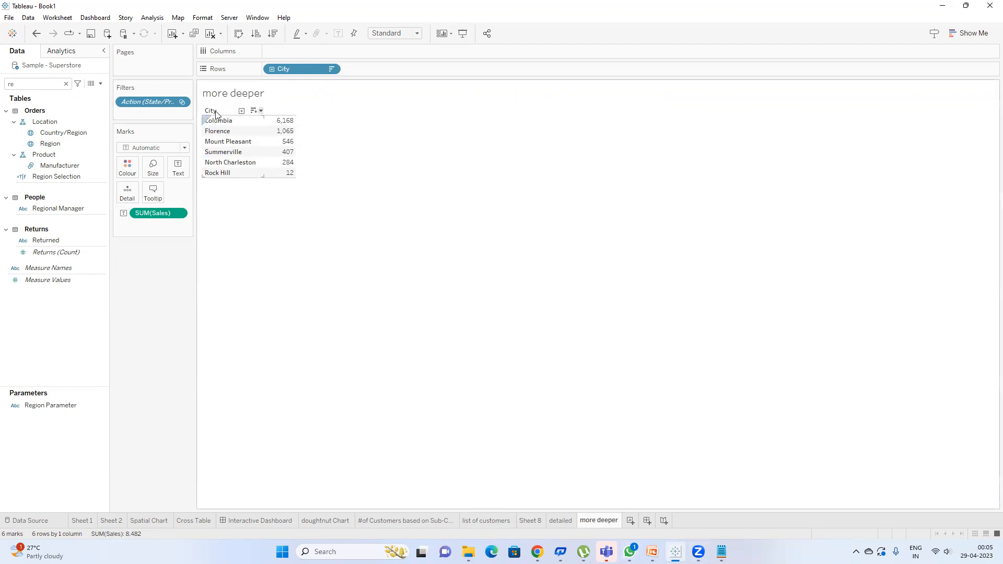
Step: Check that the Action (State/Province) filter keeps only South Carolina, then return to the doughnut Chart sheet
double_click(145, 102)
scroll(553, 240, down, 15)
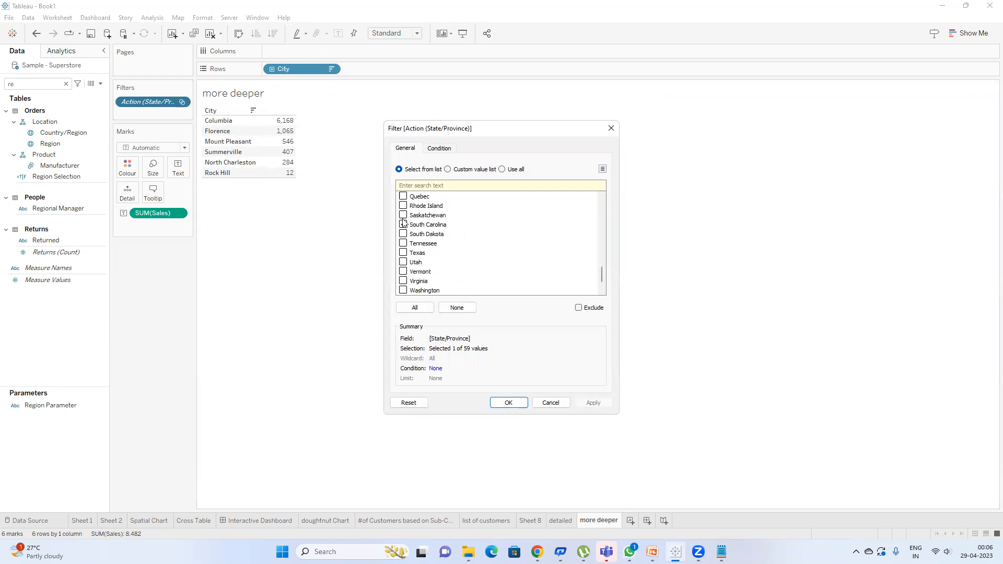
click(509, 404)
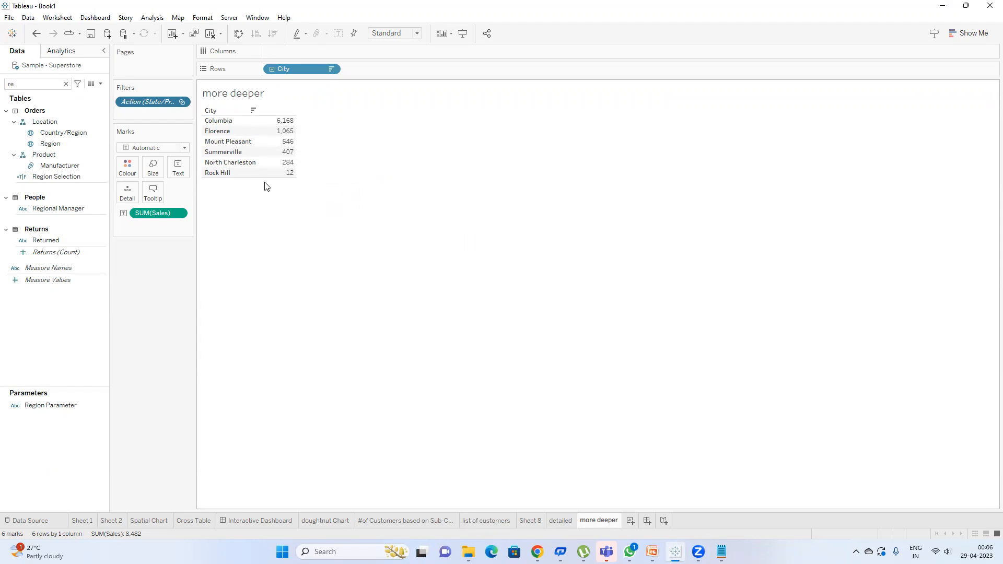
mouse_move(279, 179)
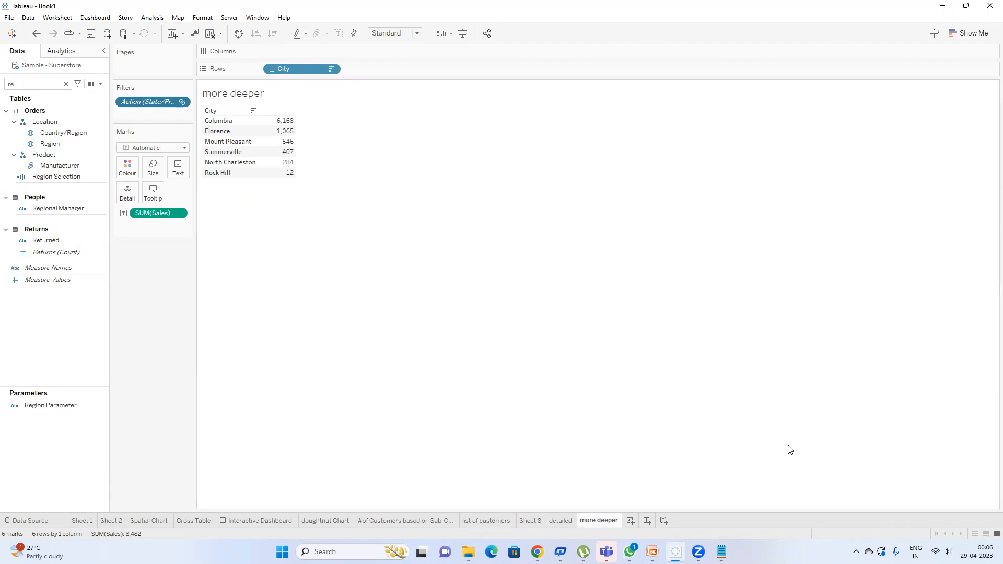
click(321, 522)
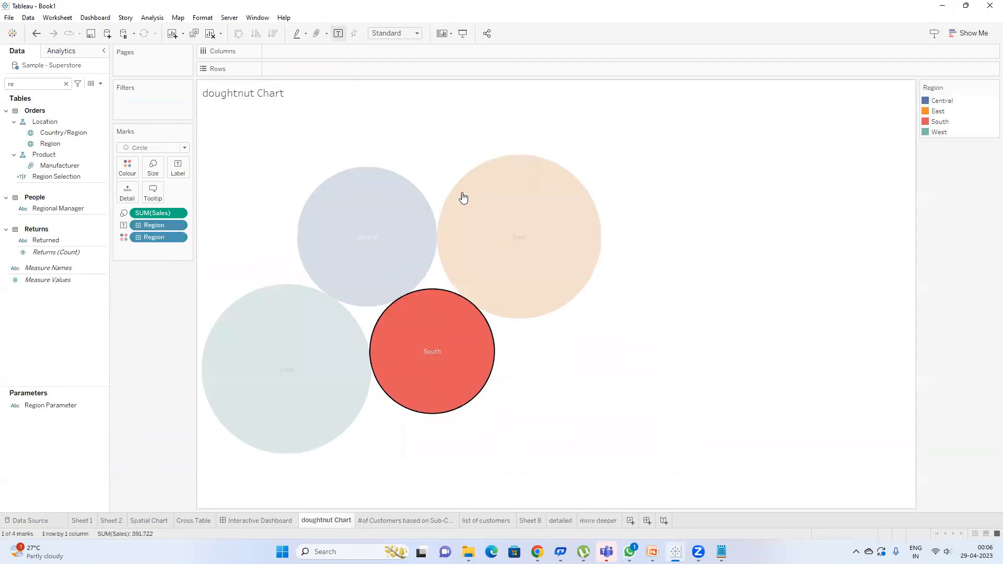
click(583, 349)
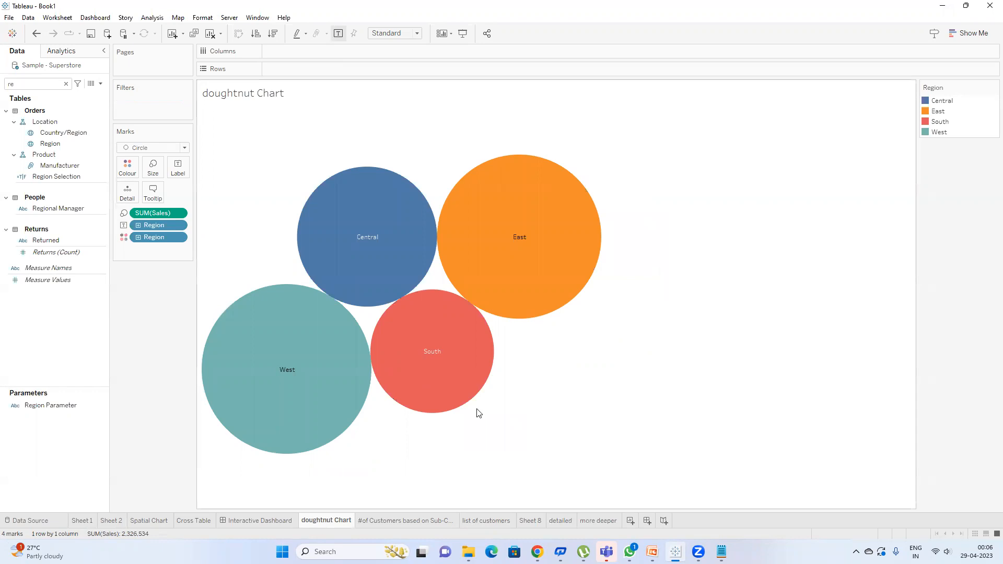
mouse_move(458, 414)
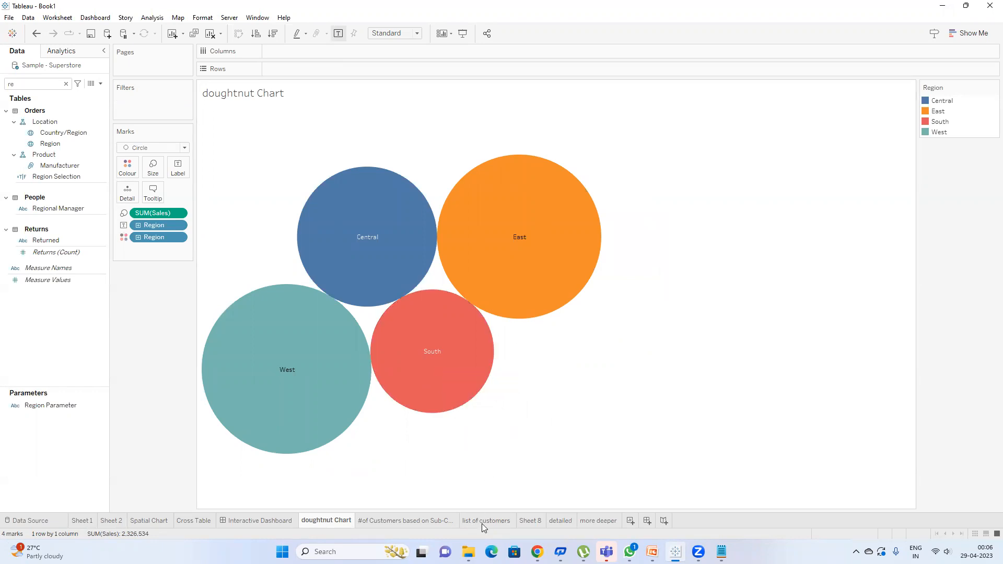
mouse_move(482, 524)
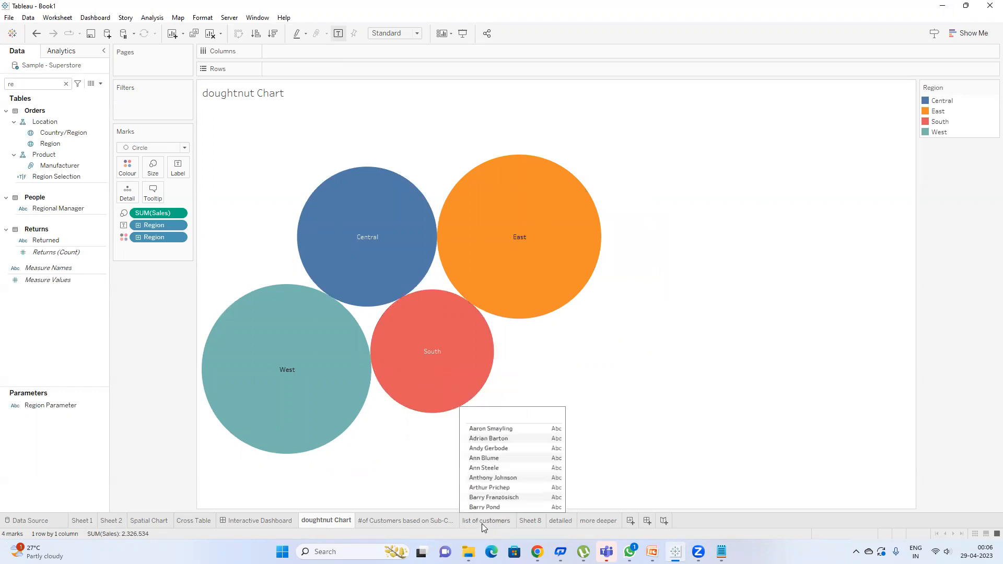
click(561, 521)
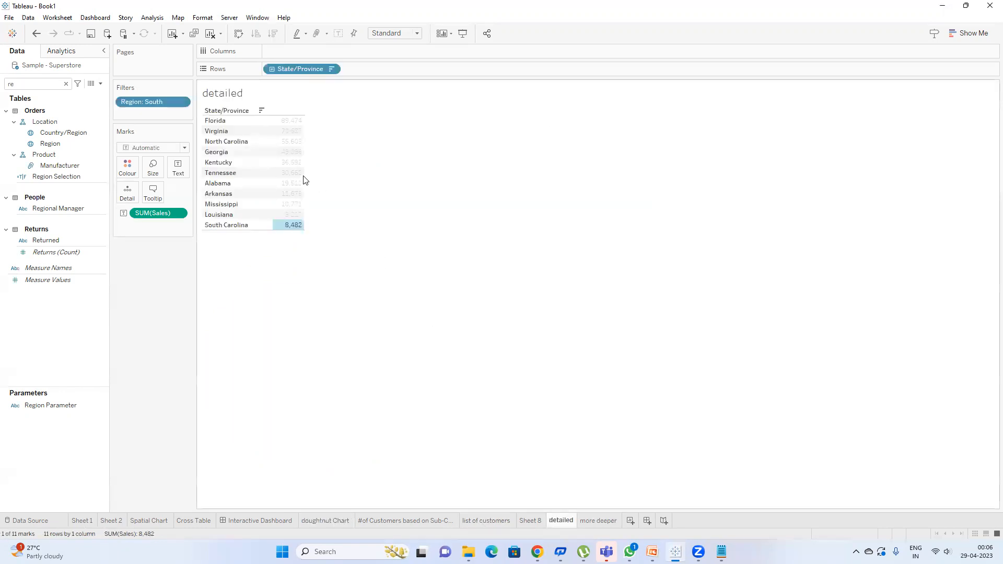
click(287, 226)
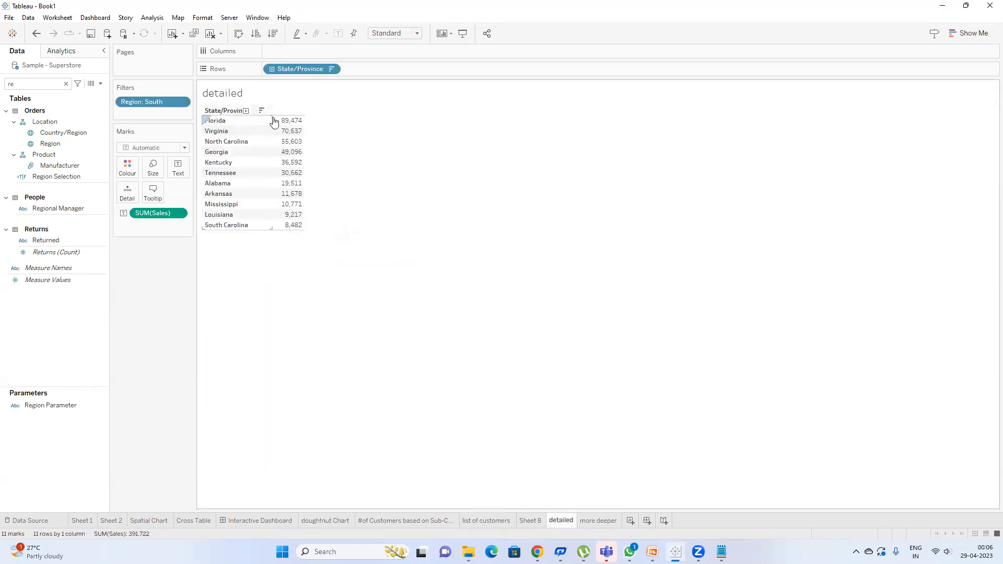
mouse_move(288, 226)
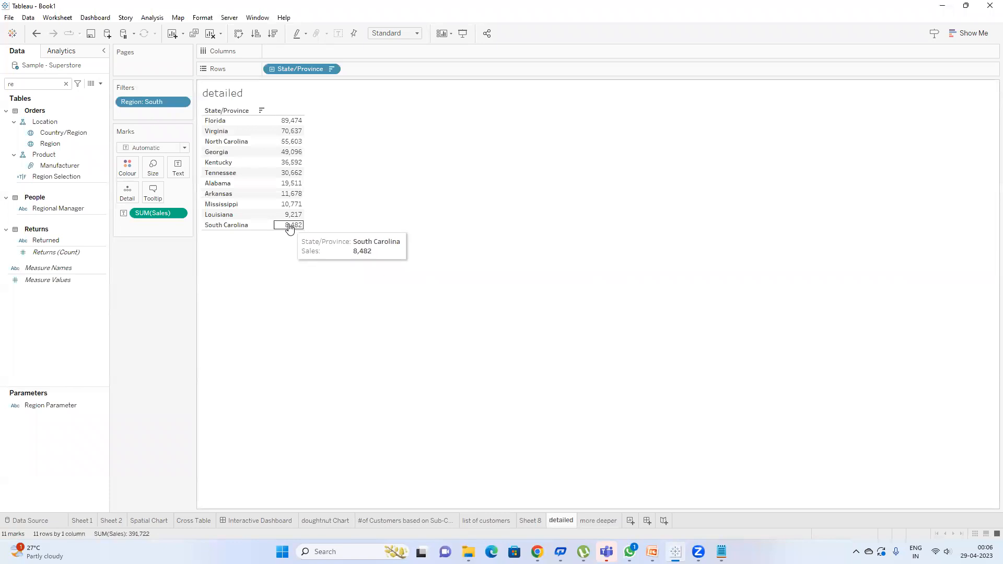
click(288, 228)
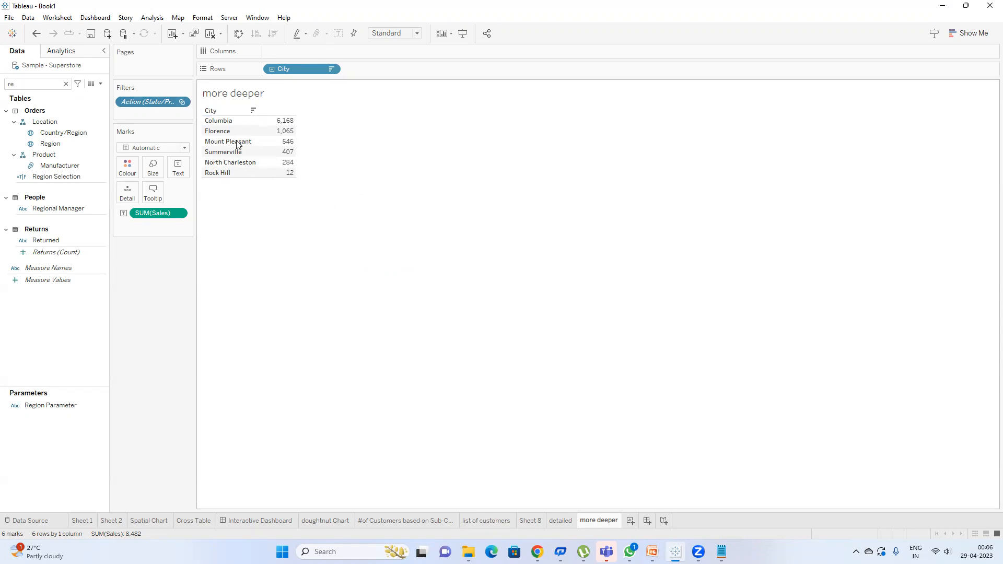
mouse_move(291, 152)
click(562, 519)
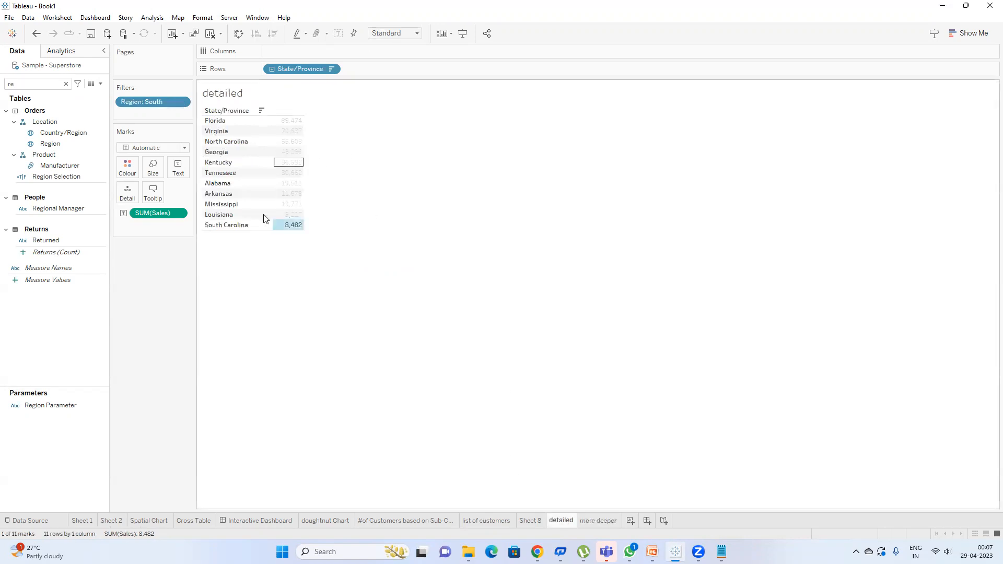
click(342, 521)
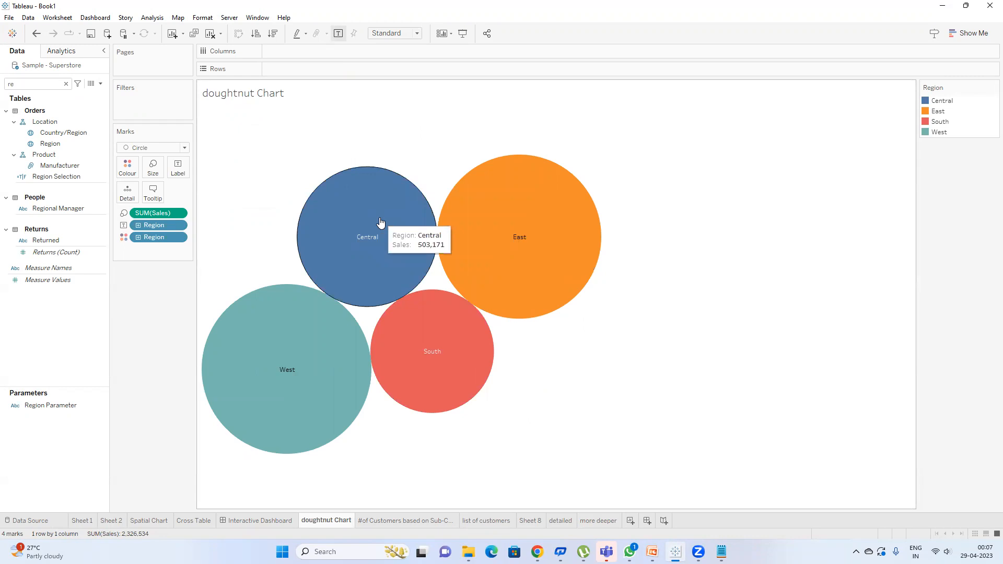
mouse_move(653, 552)
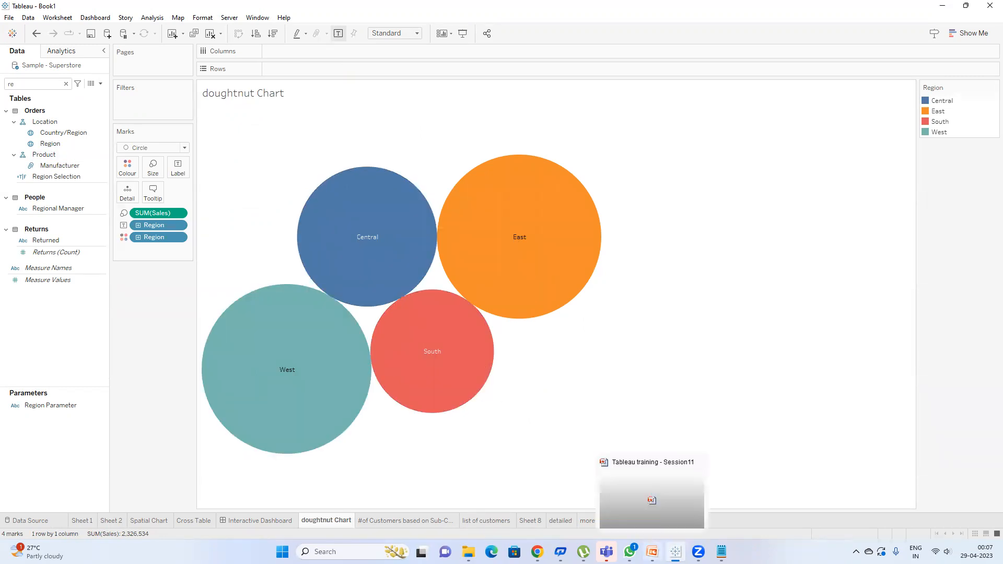
click(652, 496)
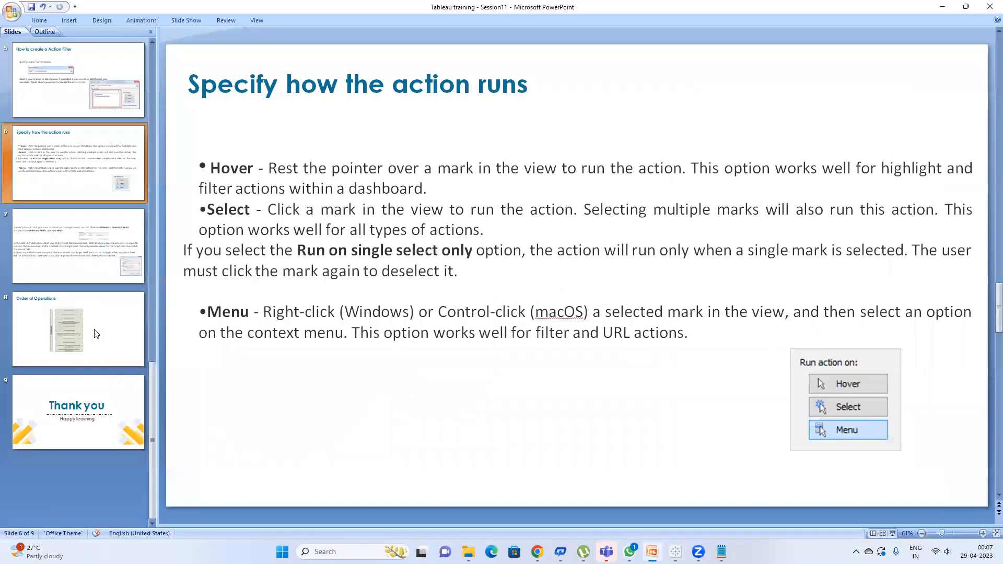
Step: Show slide 8, 'Order of Operations', in the PowerPoint presentation
click(96, 334)
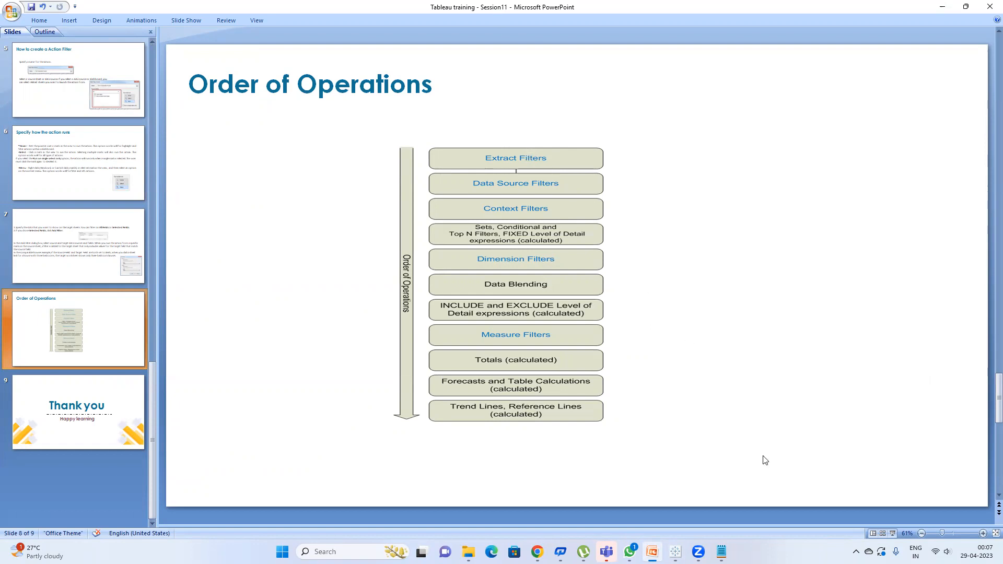
click(652, 552)
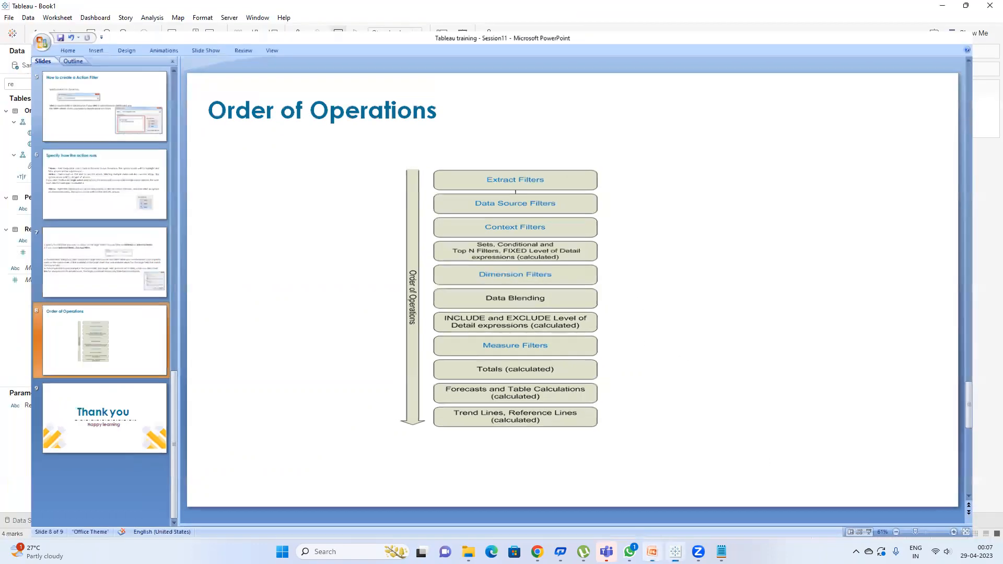
click(653, 552)
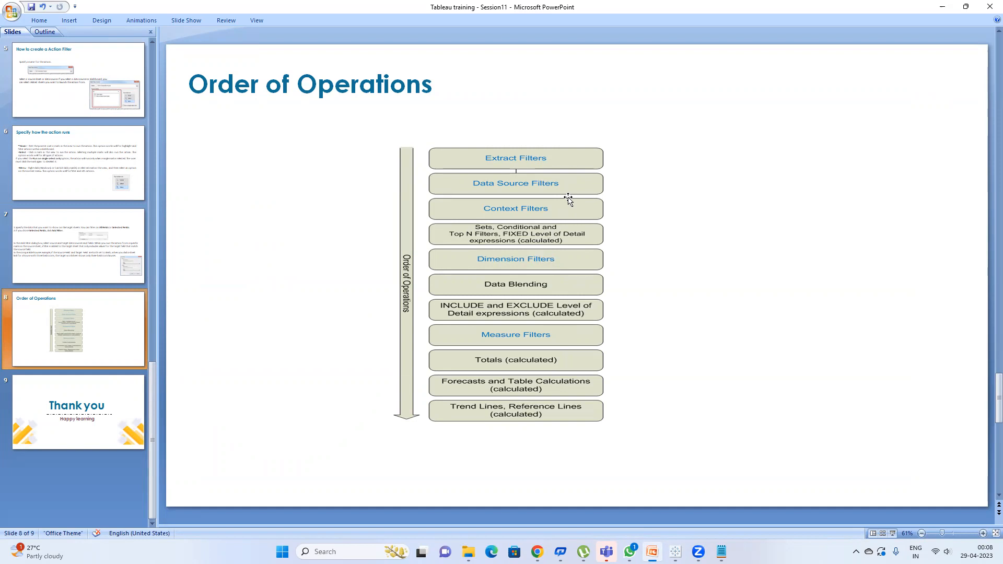
Step: Bring the 'Jira number update' Notepad note forward and select all its text
key(alt)
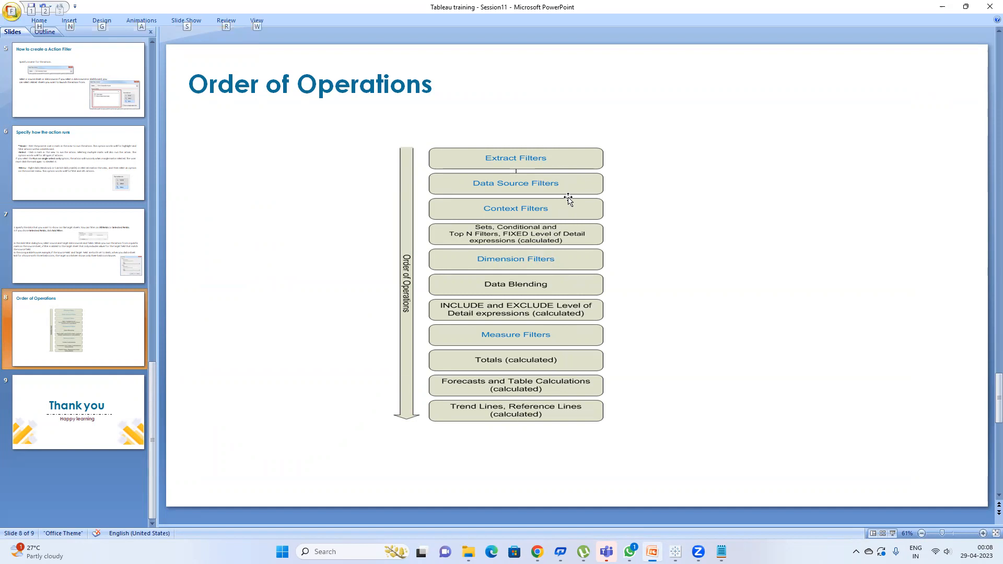
mouse_move(722, 551)
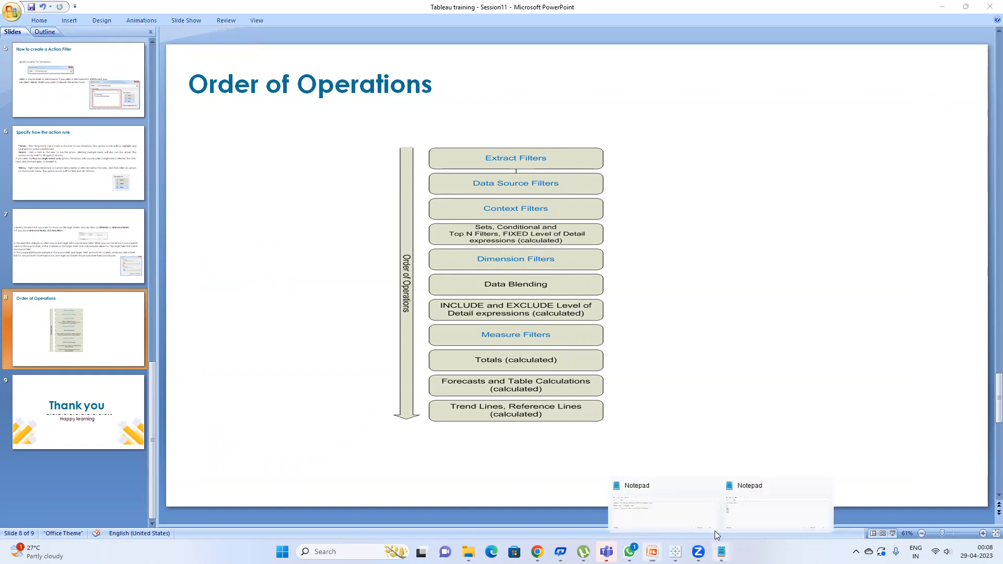
click(727, 505)
key(ctrl+a)
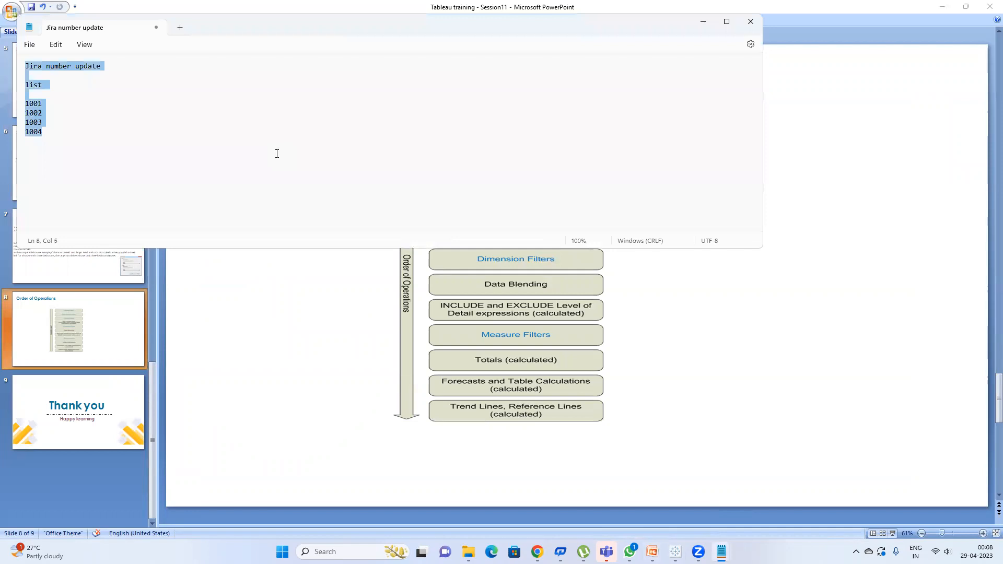
Step: Replace the note with 'bodmas bracket of divide multiplicatin addition substraction' and bring the slides back in front
text(bodmas )
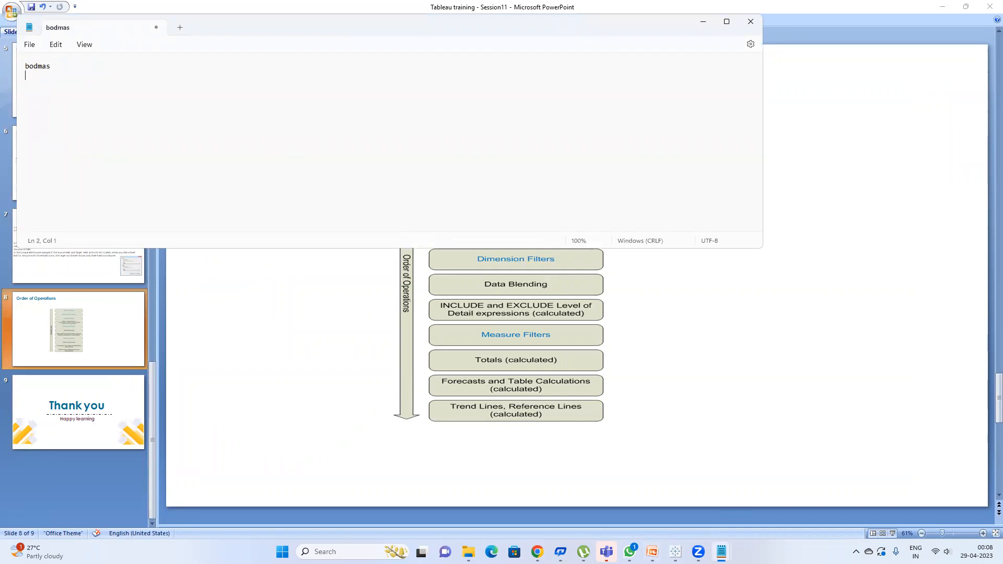
text(bracket of divide multiplicatin addi)
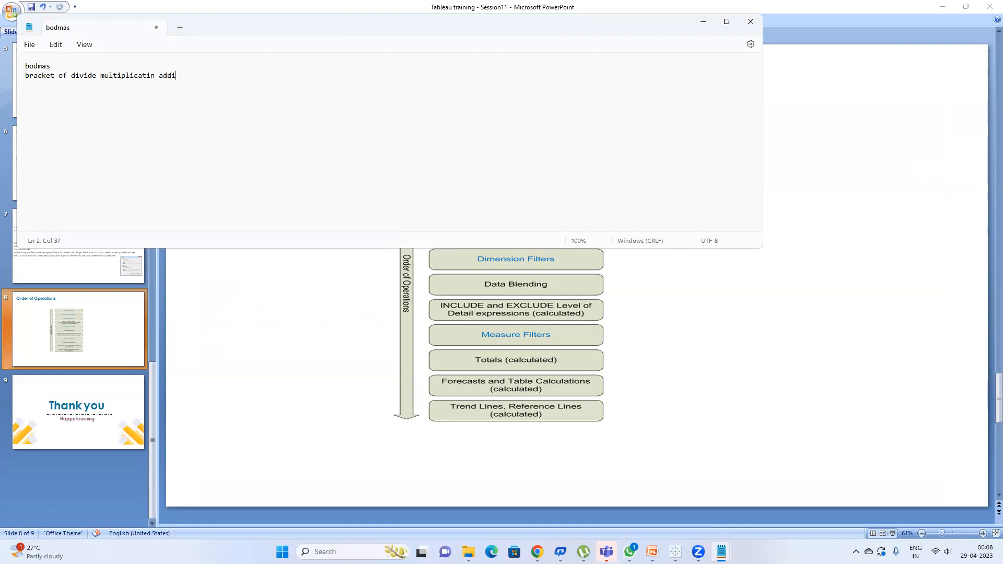
text(tion substraction)
click(752, 330)
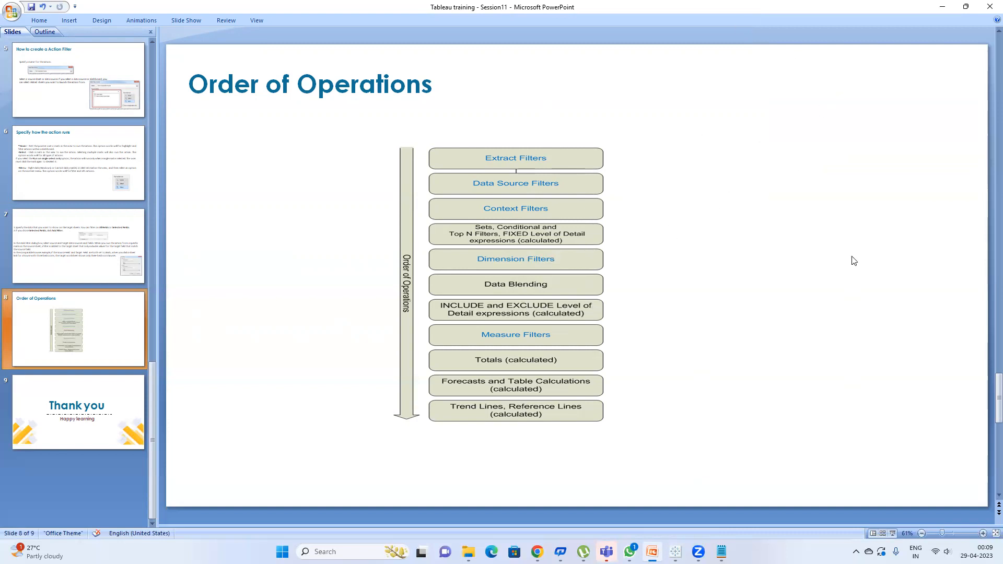
Step: Show slide 9, the Thank you slide, in PowerPoint, then bring the Google Meet call forward
click(537, 551)
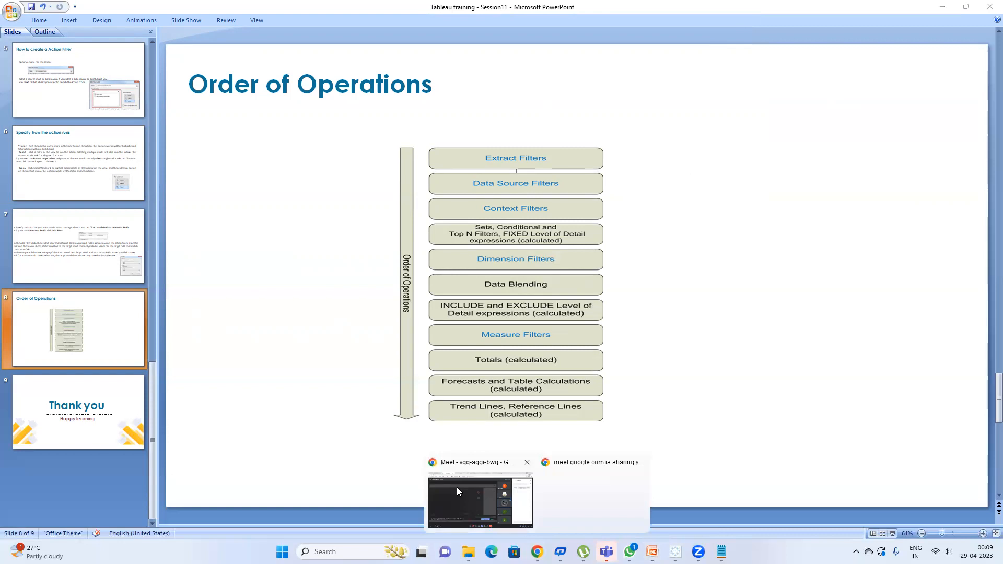
click(457, 487)
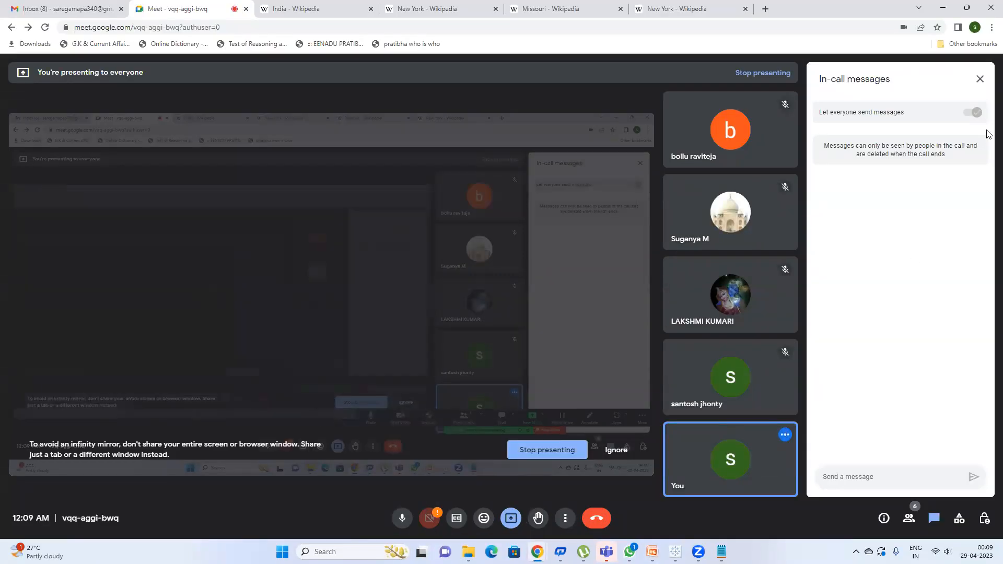
click(652, 552)
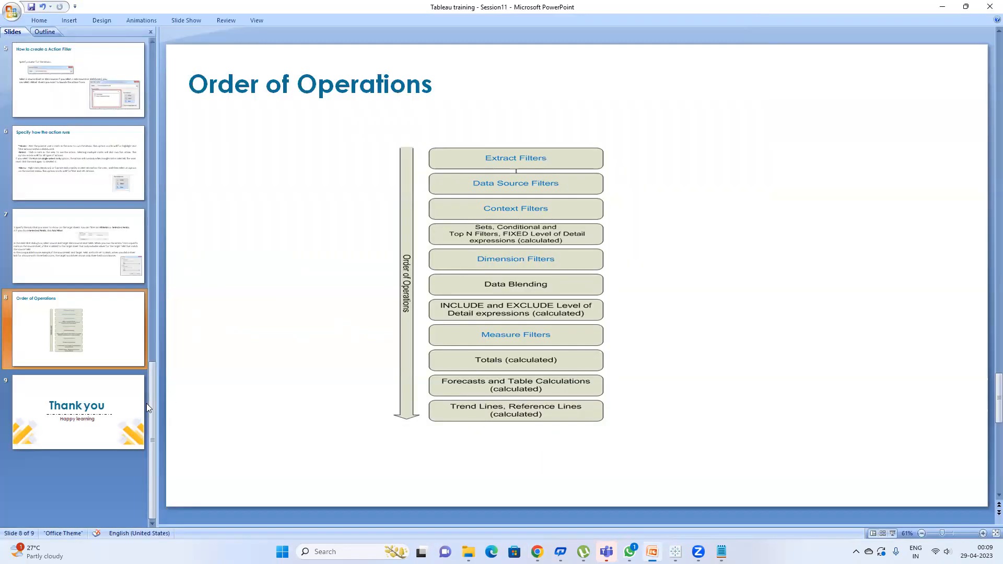
click(123, 409)
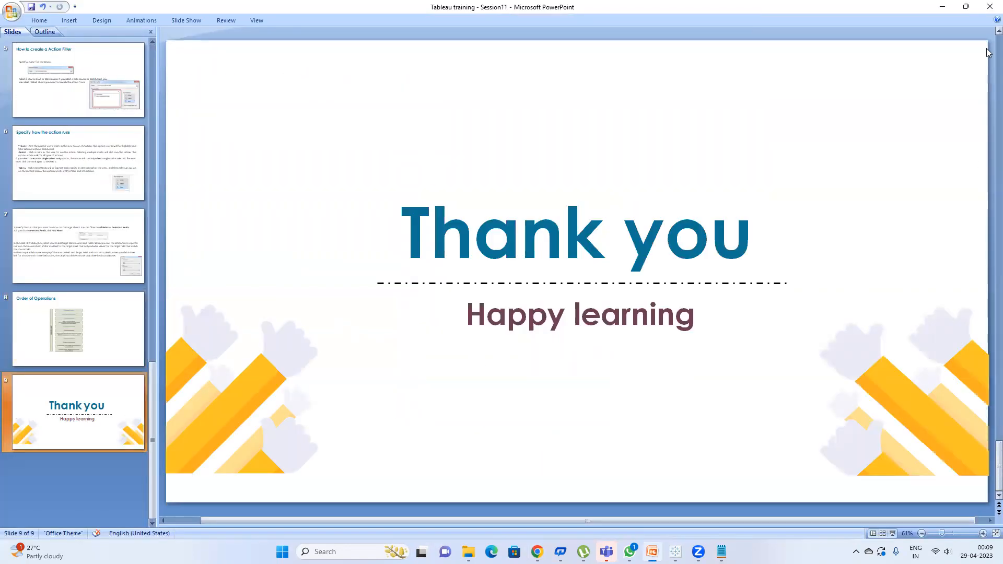
mouse_move(537, 552)
click(482, 507)
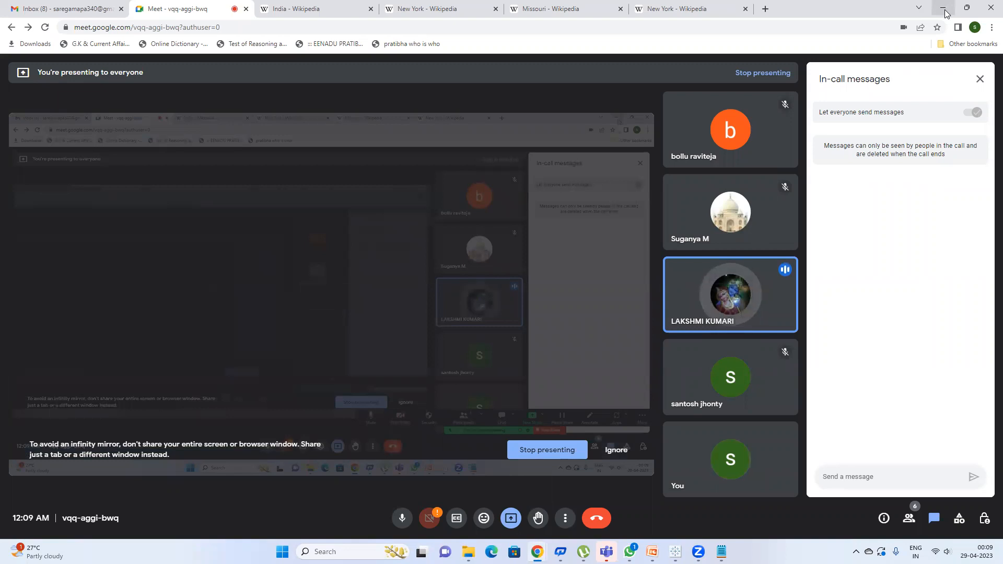
Step: Switch to Tableau, review the Filter1 action under Worksheet > Actions, then show the Interactive Dashboard
mouse_move(676, 552)
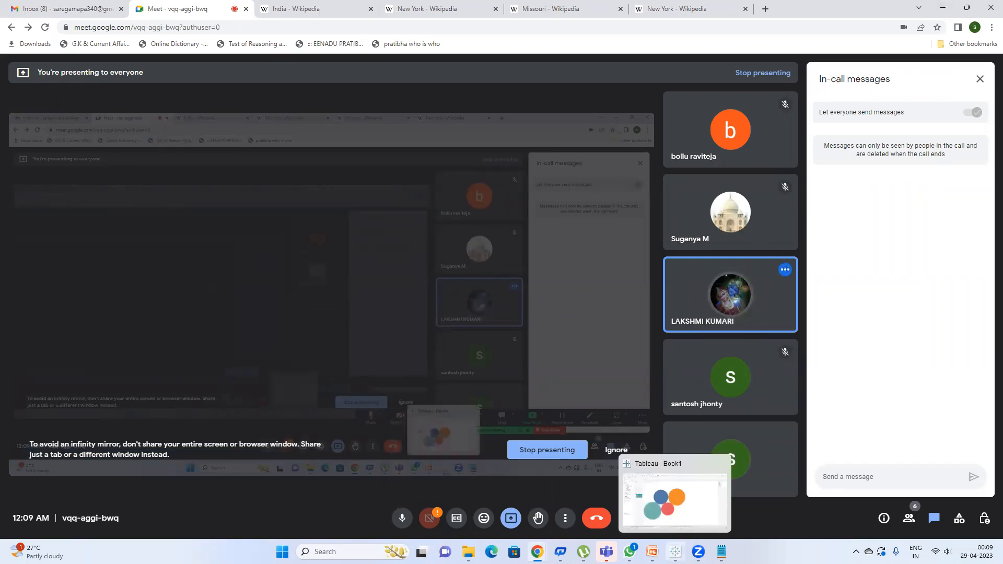
click(675, 504)
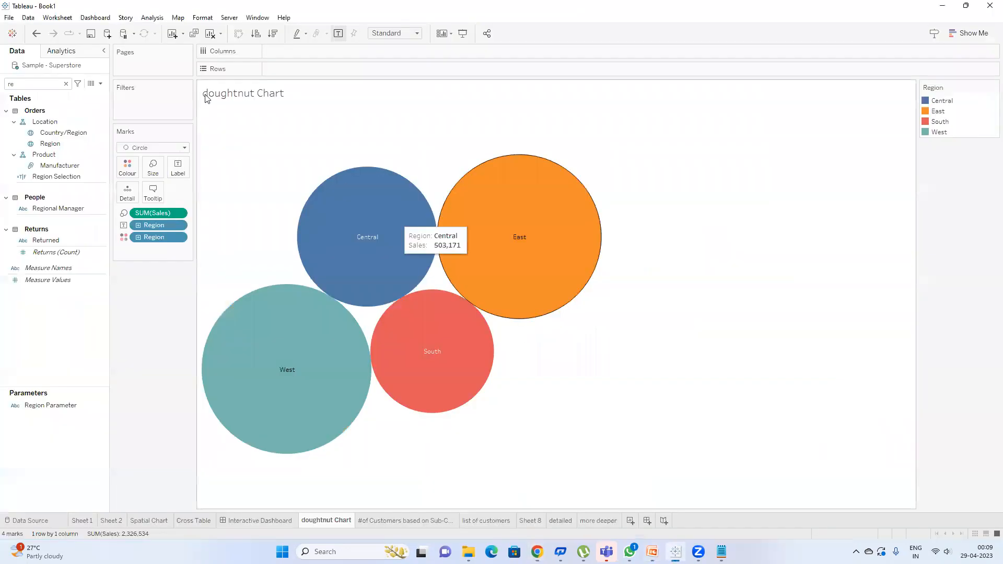
click(62, 17)
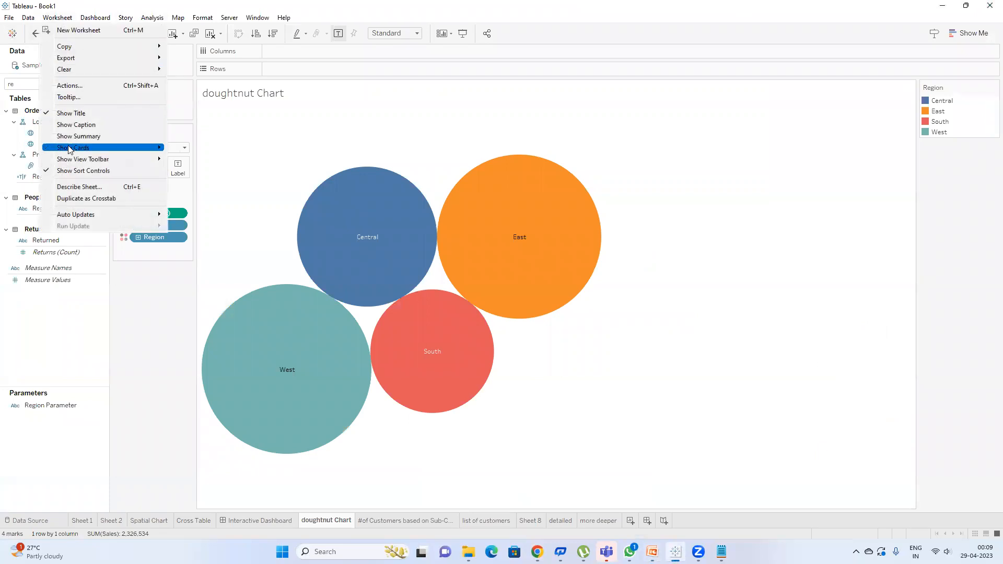
click(70, 86)
double_click(417, 245)
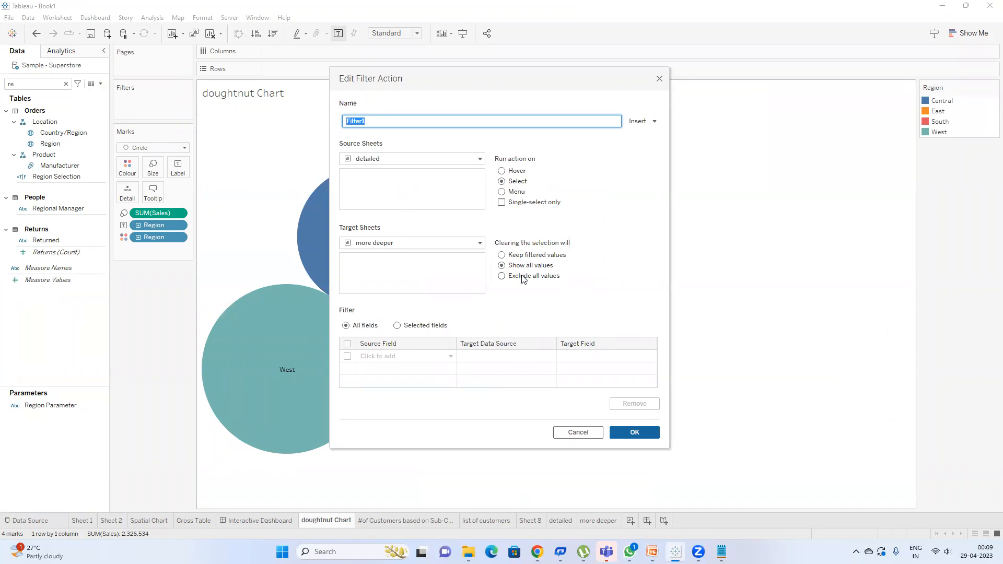
click(627, 430)
click(634, 358)
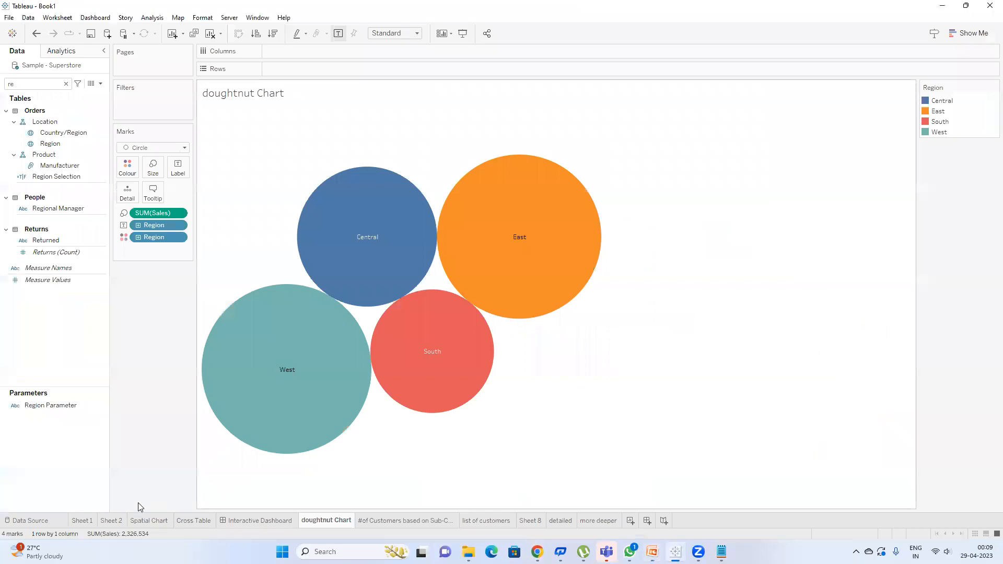
click(246, 521)
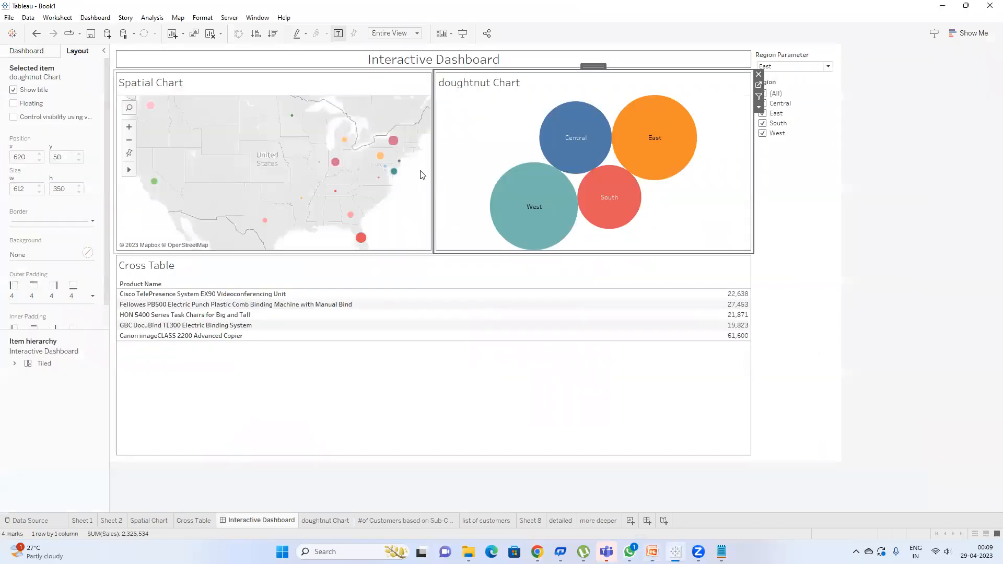
Step: Remove the Region and Product Name filters from the Cross Table sheet
click(491, 270)
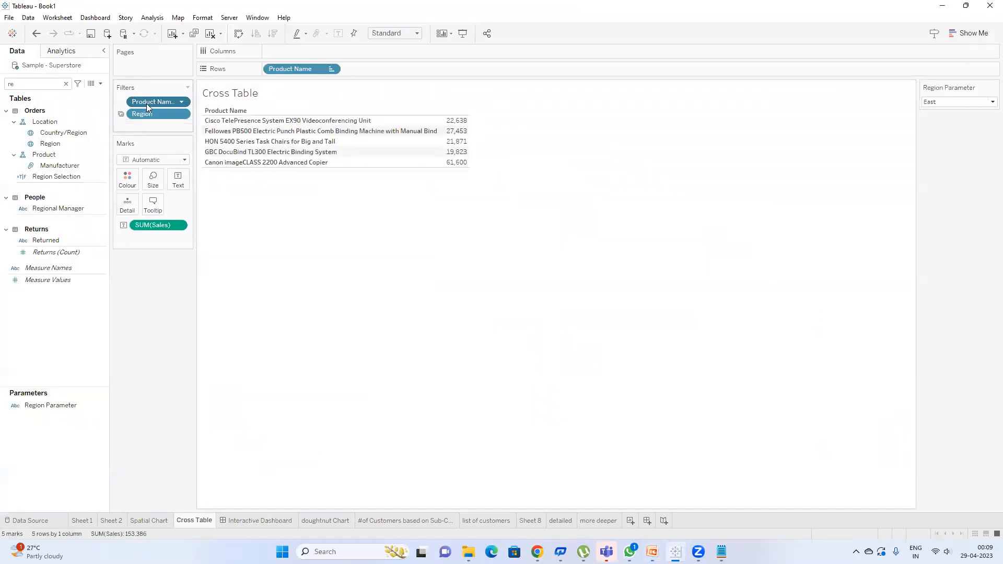
drag(152, 141, 140, 289)
drag(151, 101, 140, 302)
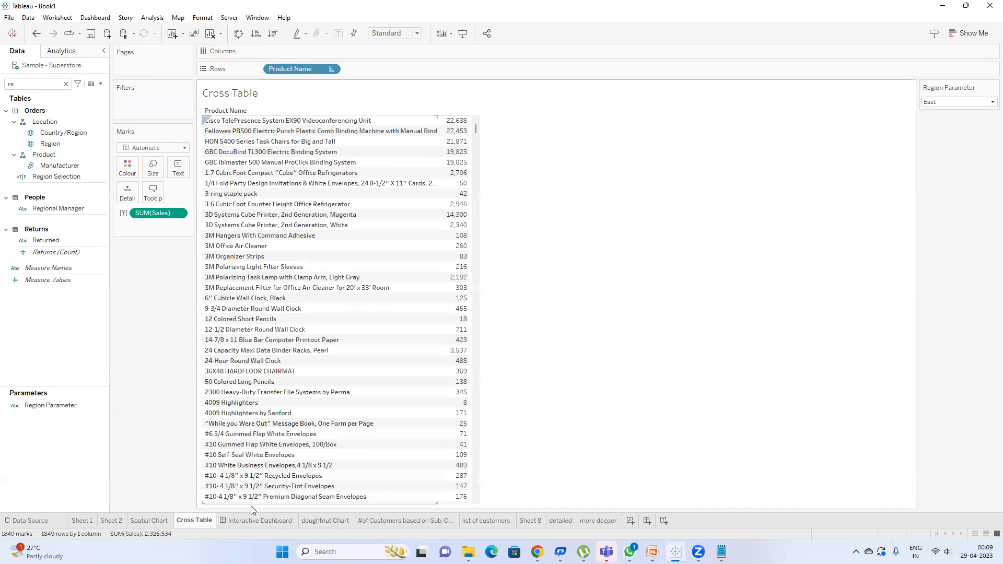
Step: Back on the dashboard, open Dashboard > Actions and pick Filter1 for editing
click(238, 525)
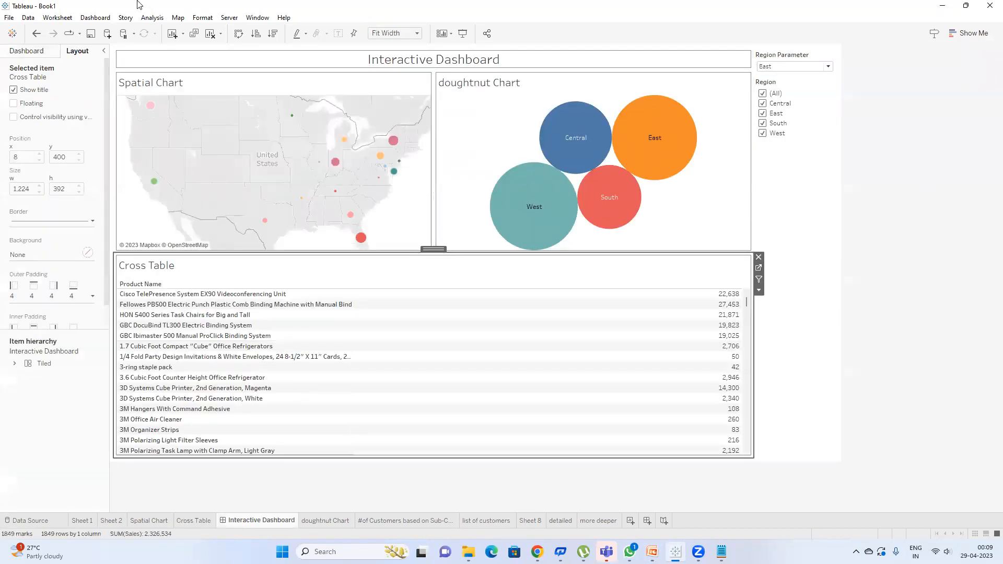
click(97, 20)
click(122, 164)
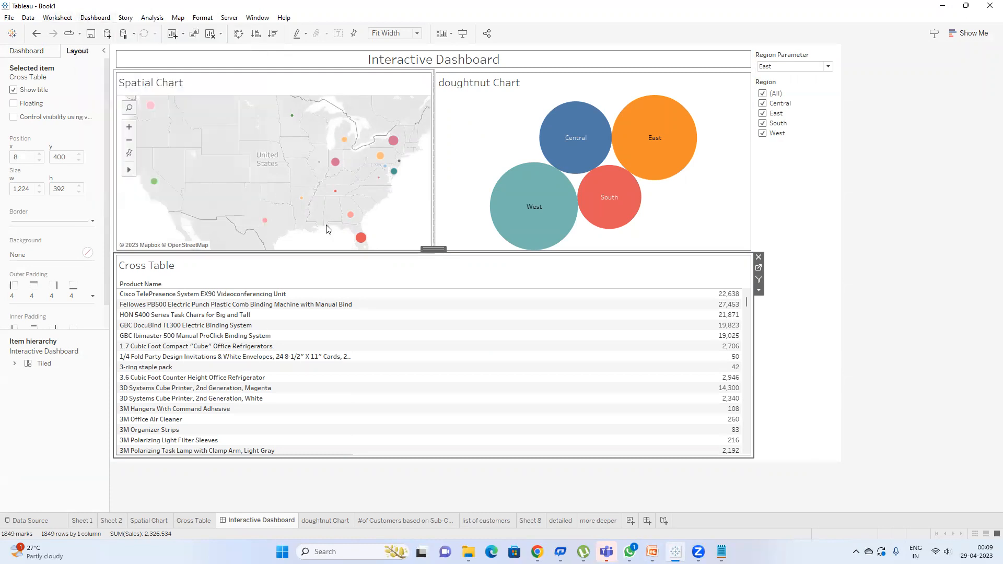
click(393, 247)
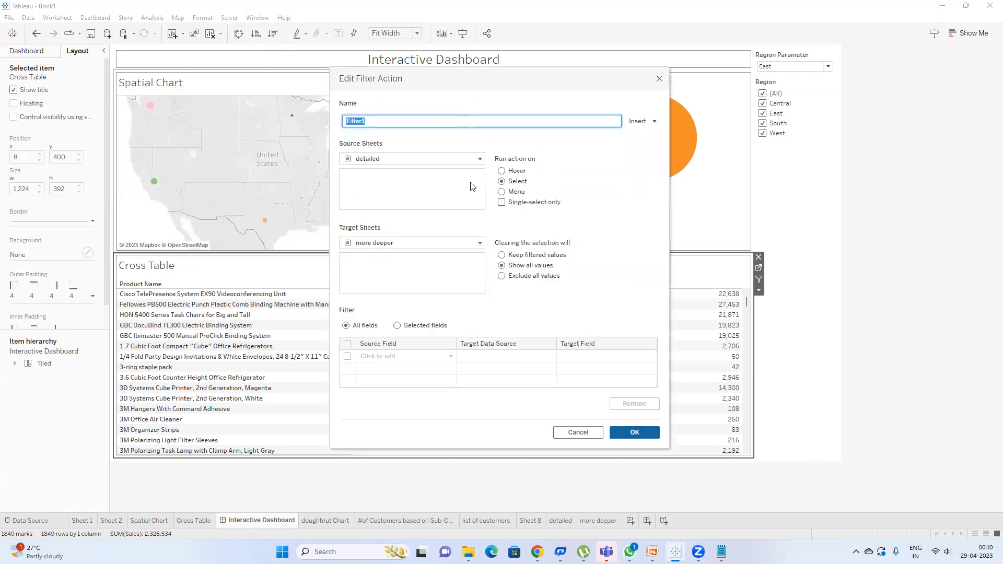
Step: Set Filter1 to All source sheets, target Interactive Dashboard, and Keep filtered values on clearing
click(472, 159)
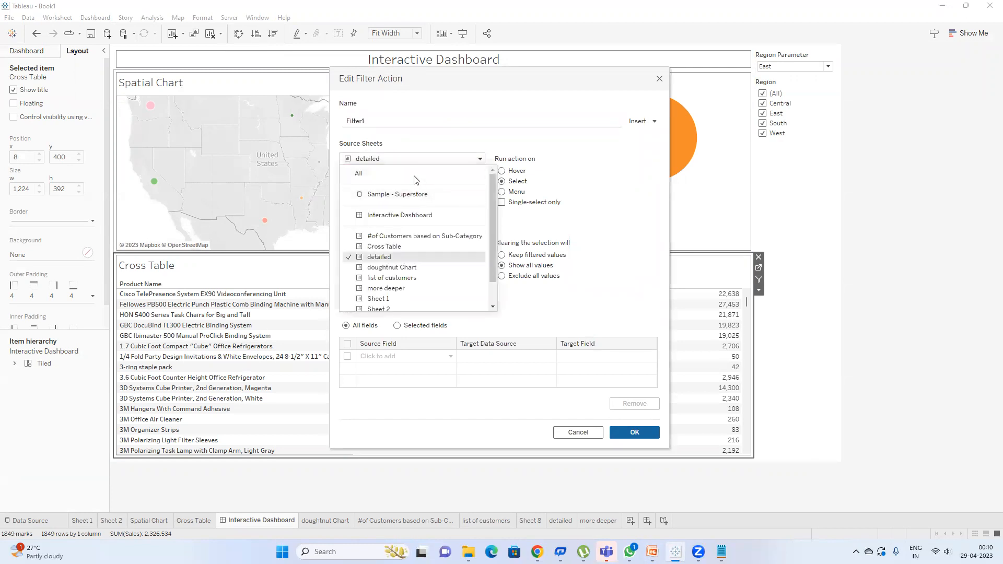
click(416, 178)
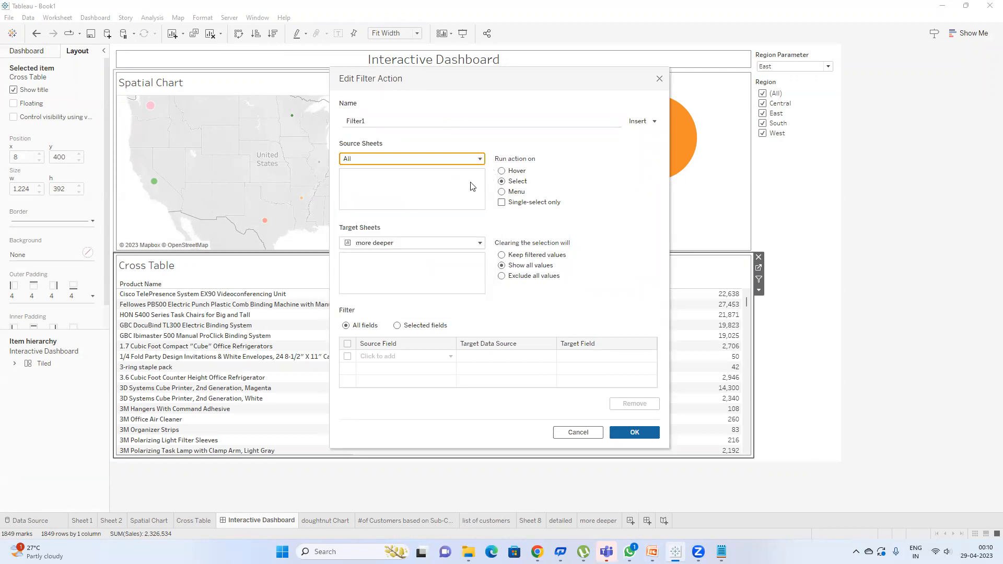
click(425, 246)
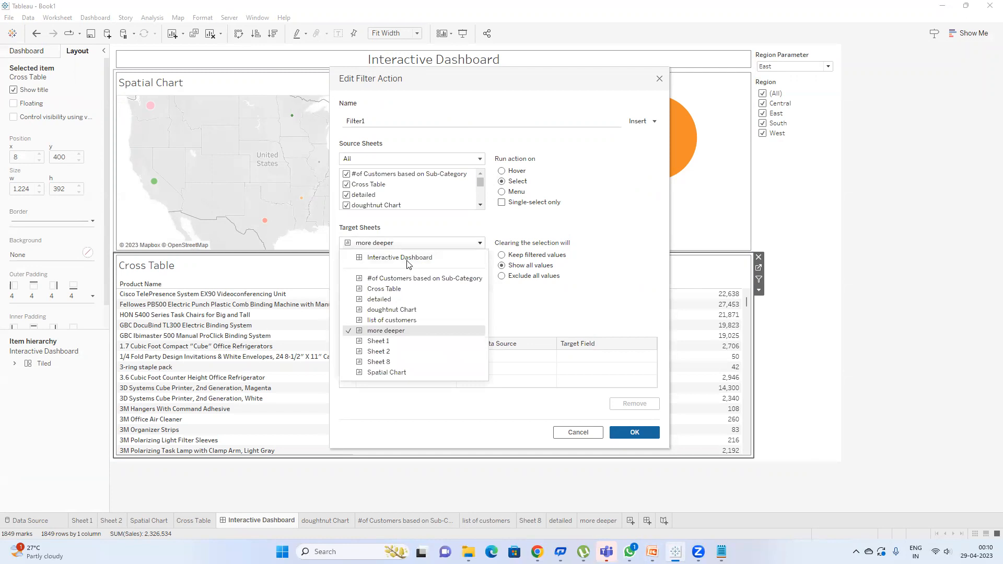
click(423, 258)
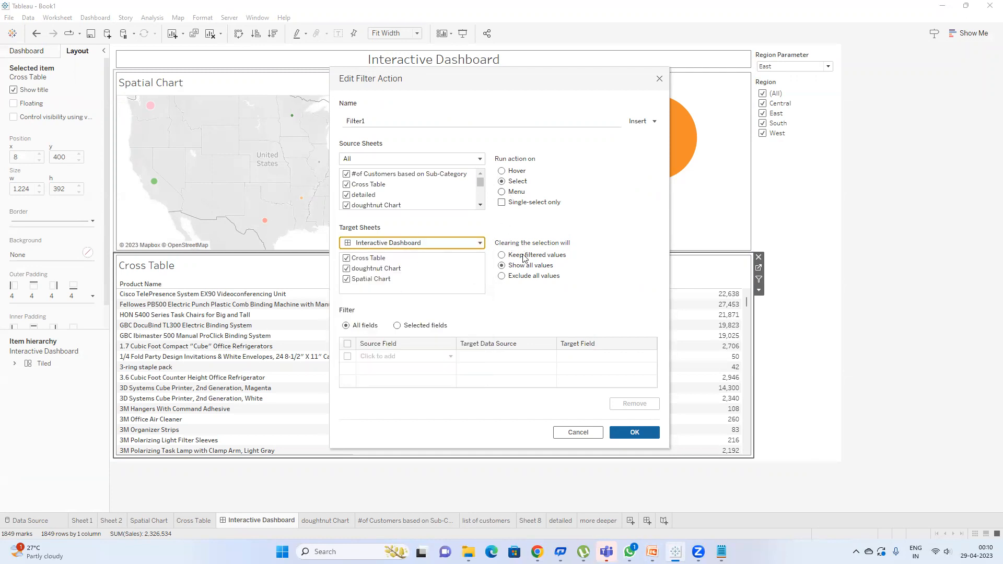
click(503, 255)
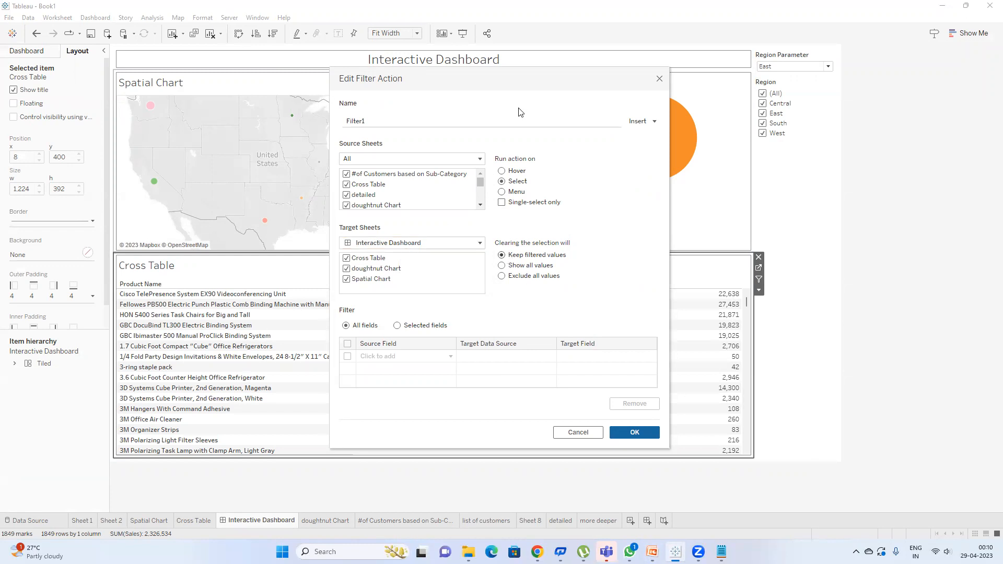
drag(497, 77, 575, 41)
click(701, 396)
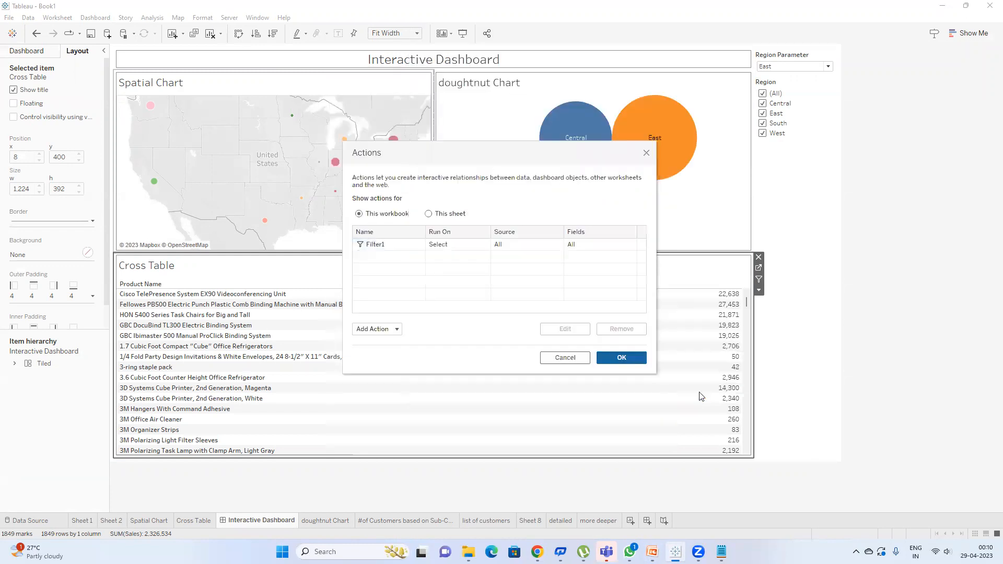
click(613, 358)
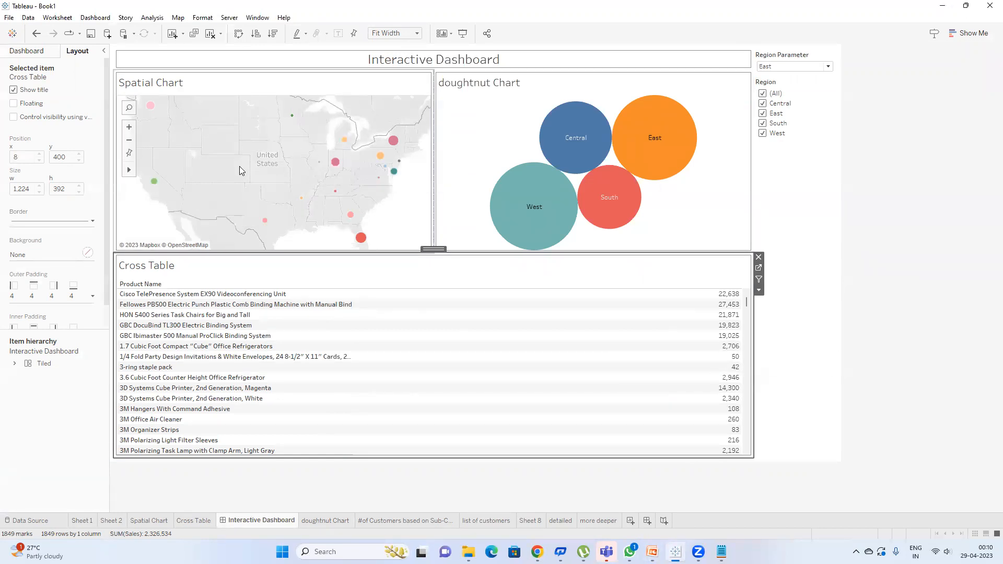
Step: Select Indiana on the map and check the Cross Table's action filter, showing 142 products
click(337, 167)
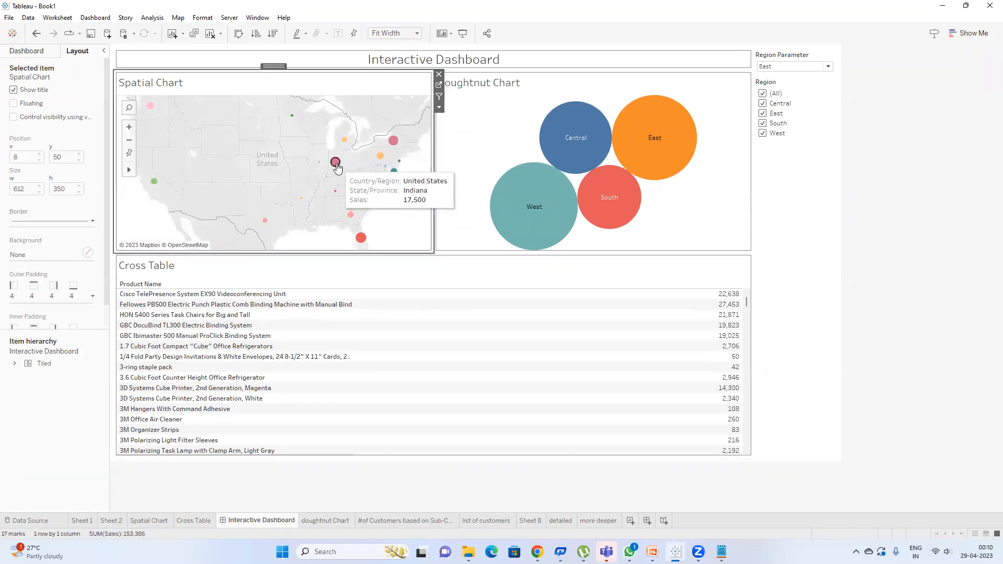
click(337, 167)
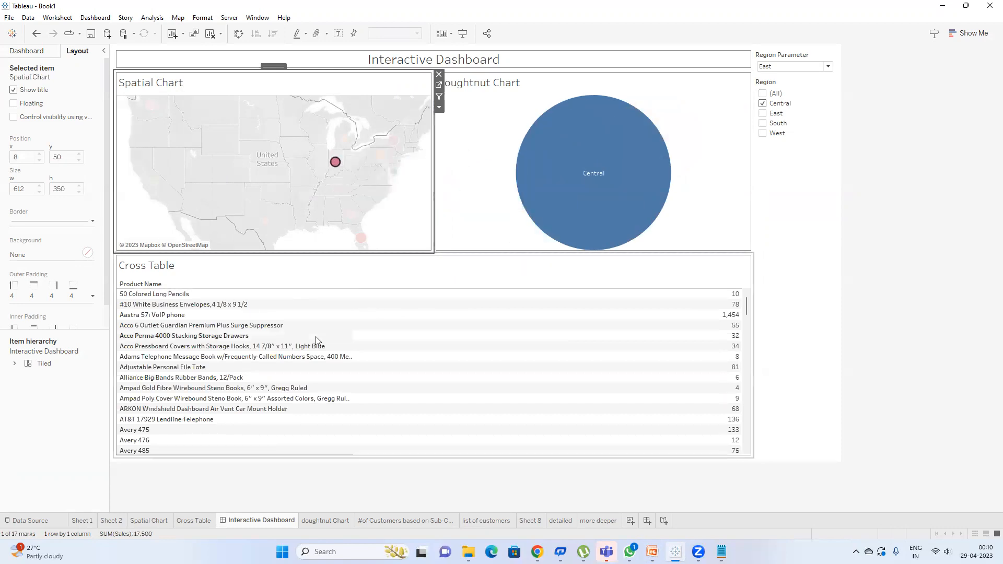
click(393, 269)
click(759, 267)
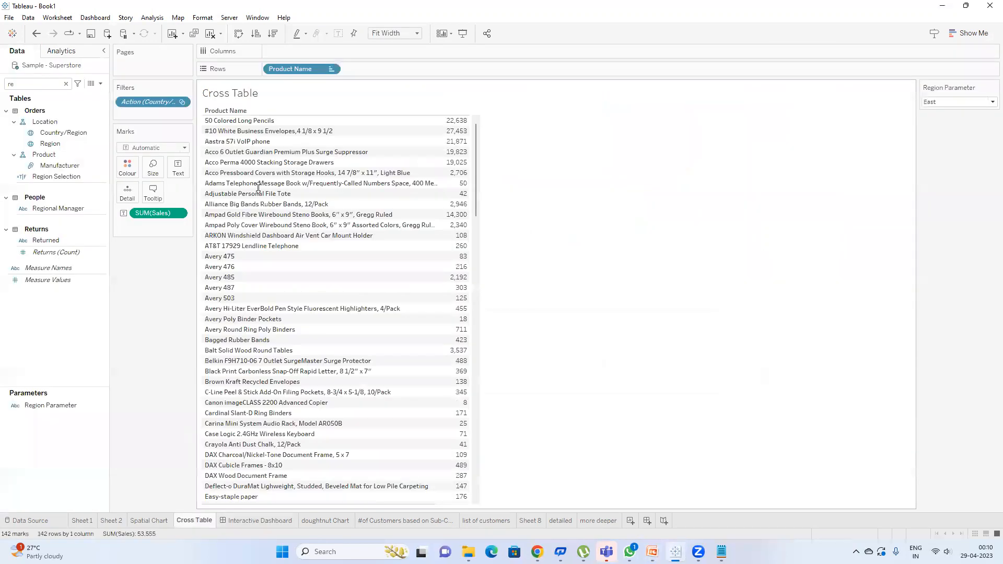
double_click(153, 103)
scroll(489, 223, up, 1)
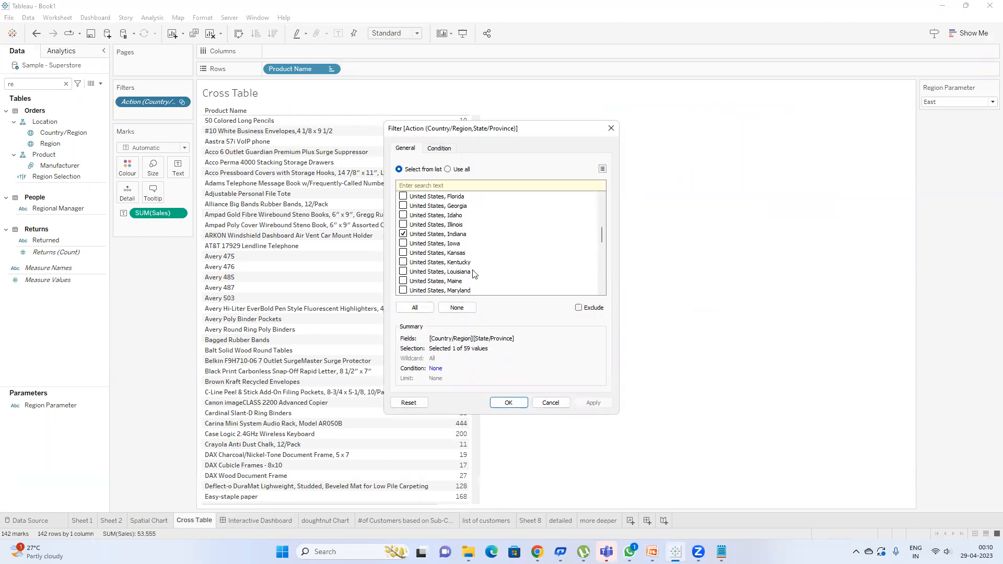
click(505, 401)
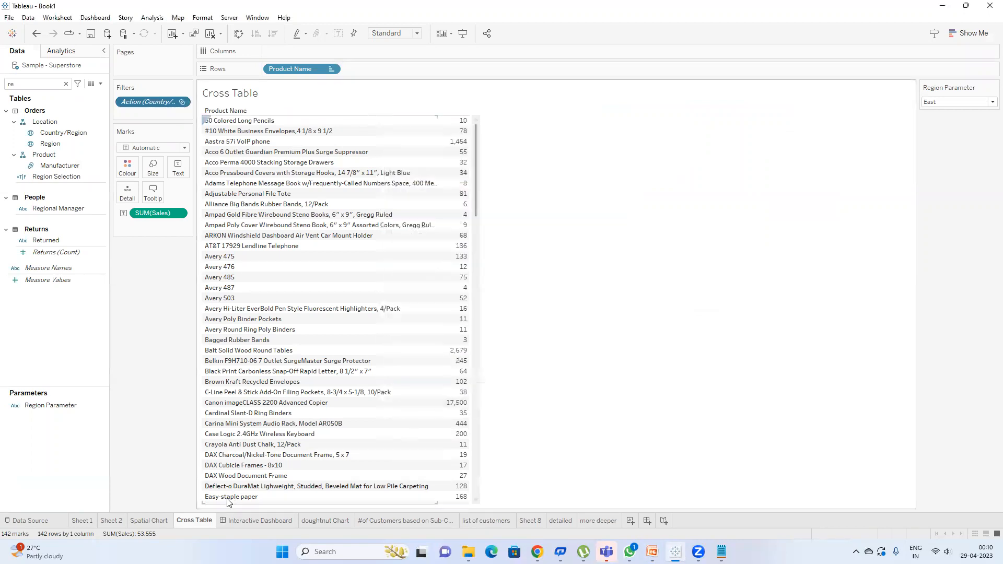
click(233, 520)
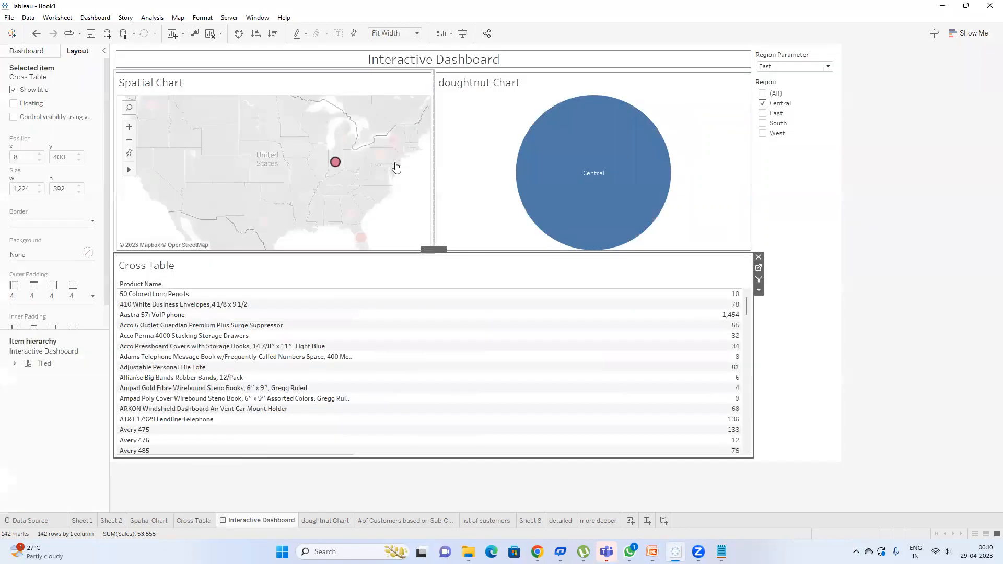
Step: View Indiana's details on the map, then open the dashboard's Actions list
click(335, 163)
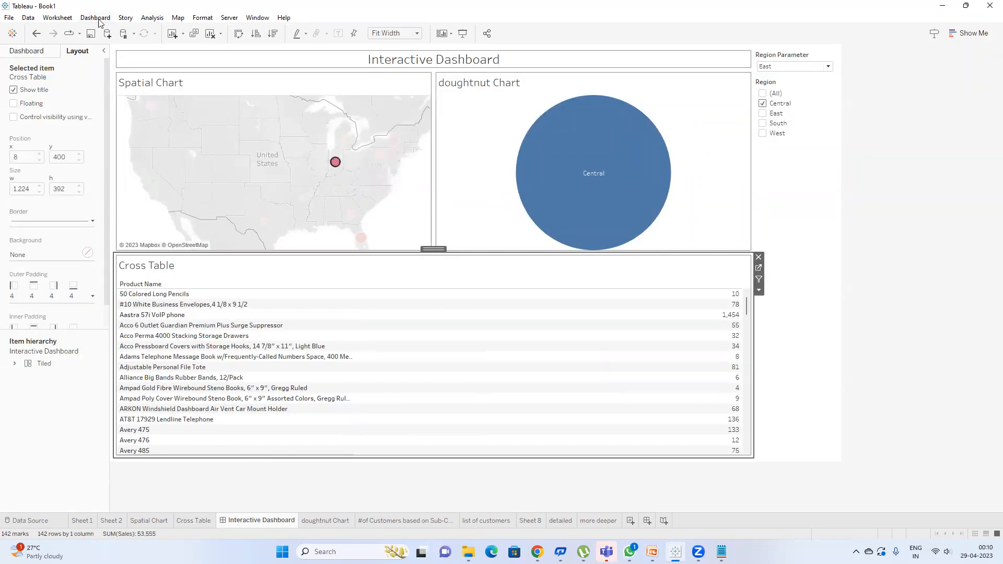
click(95, 17)
click(142, 172)
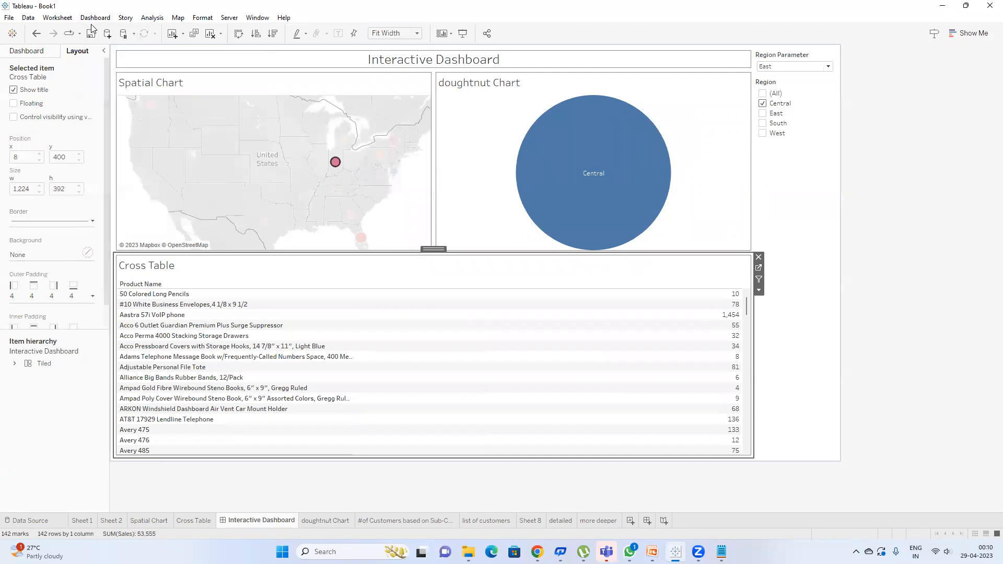
click(95, 18)
click(137, 173)
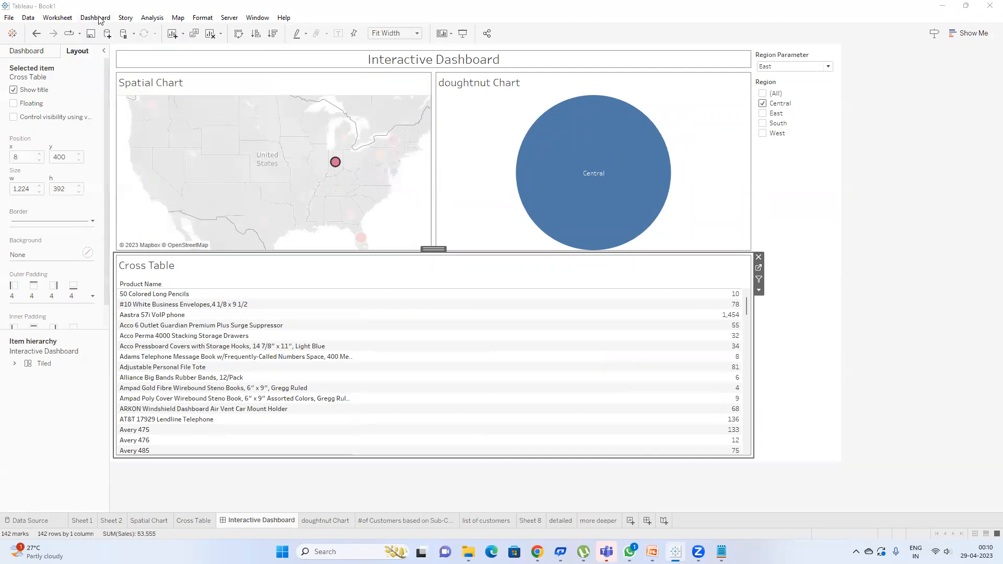
click(405, 245)
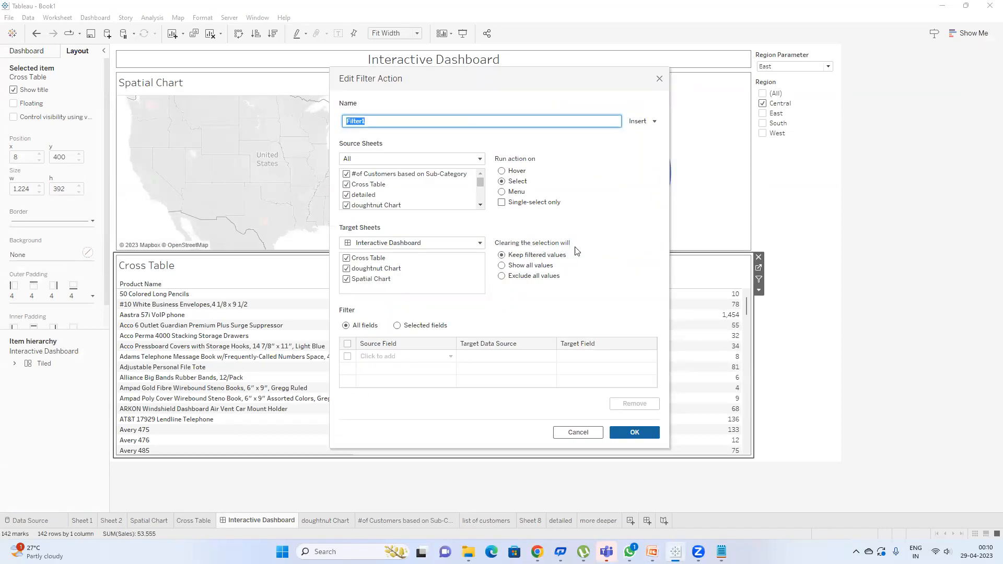
click(634, 431)
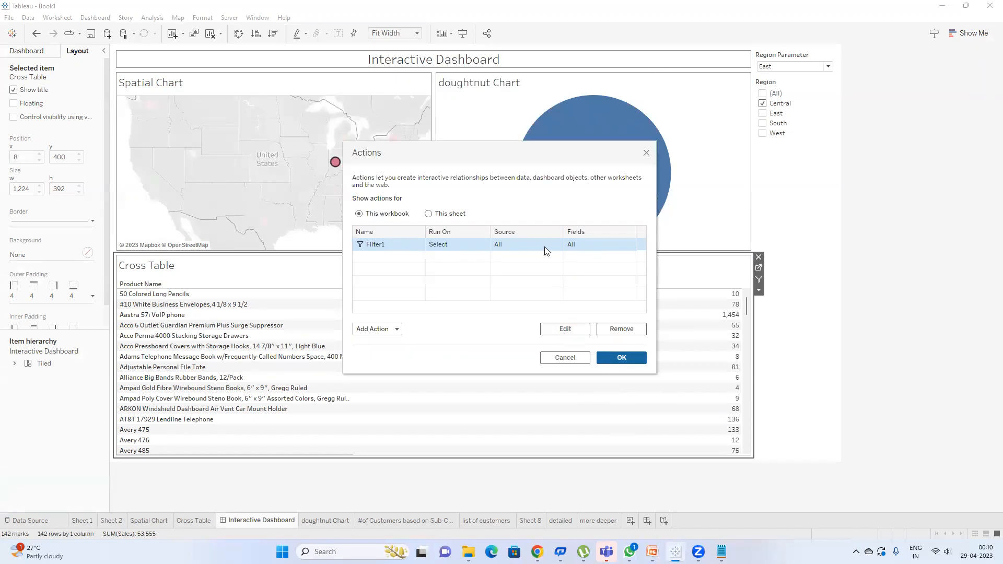
double_click(529, 244)
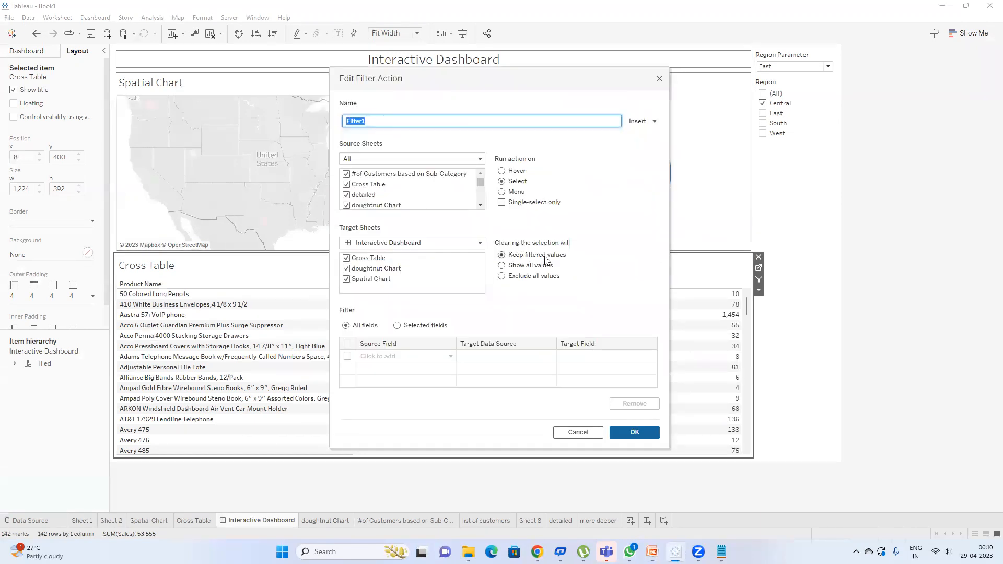
click(619, 431)
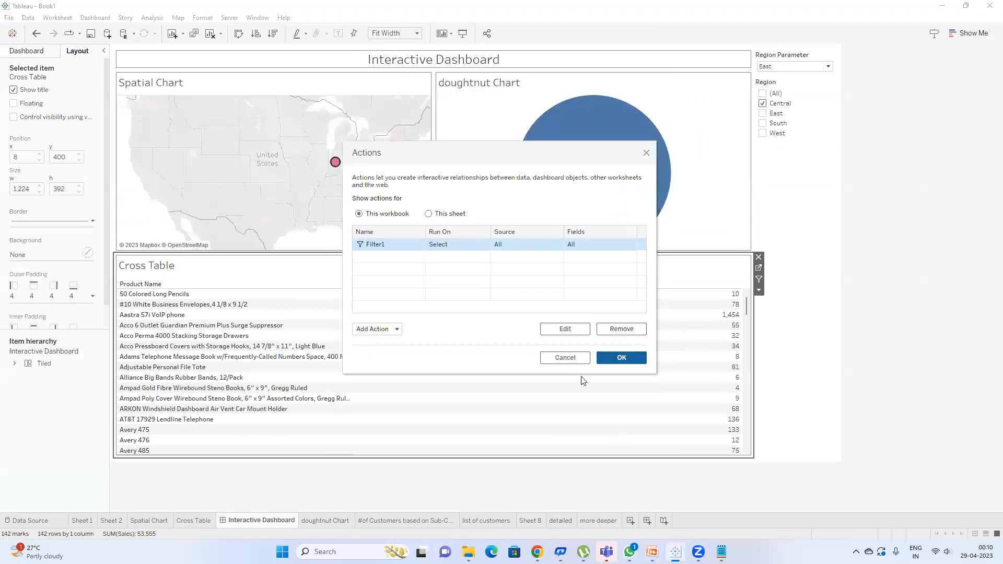
click(608, 355)
click(336, 162)
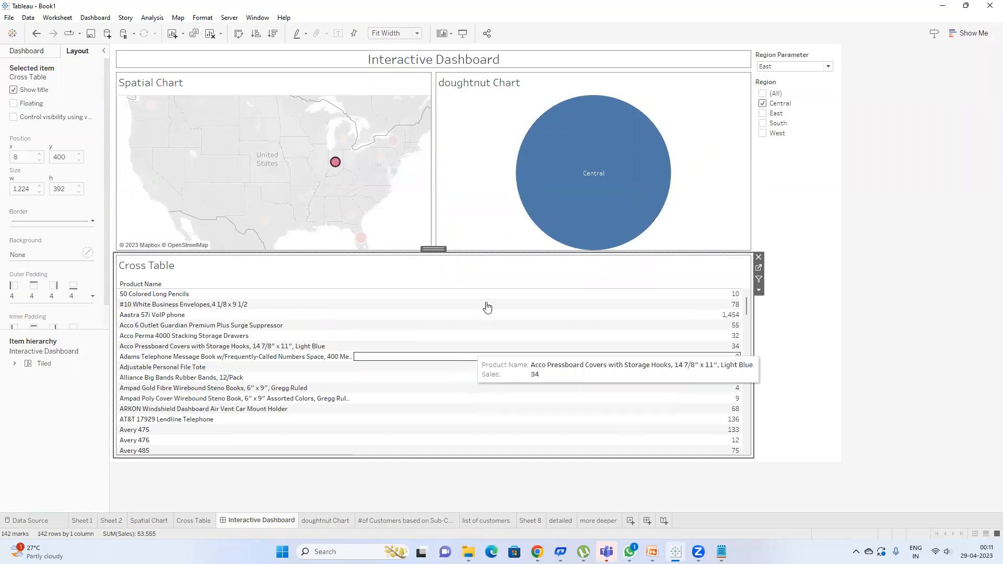
Step: Deselect Indiana, select New York to filter to East, then deselect it; East stays filtered
click(335, 163)
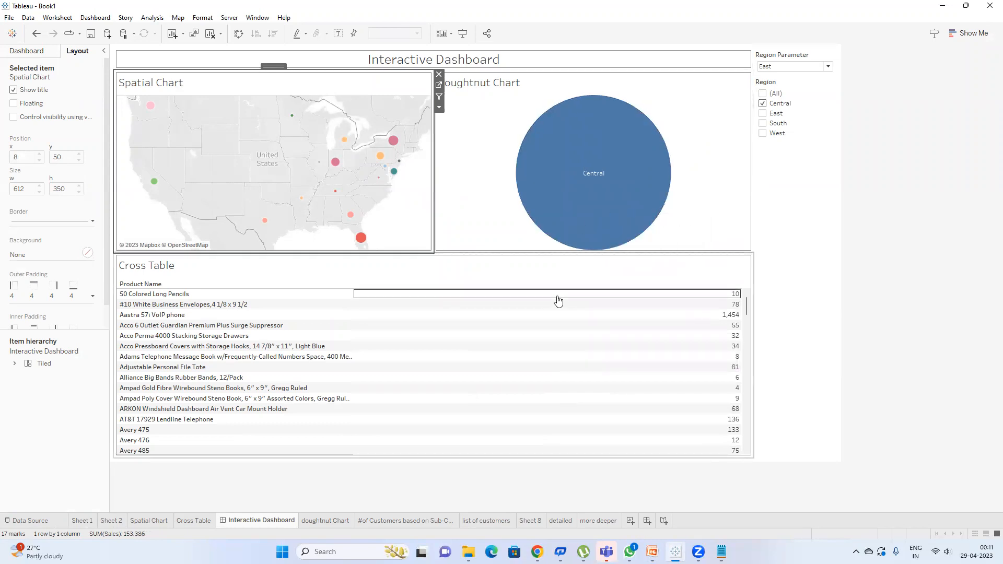
click(393, 142)
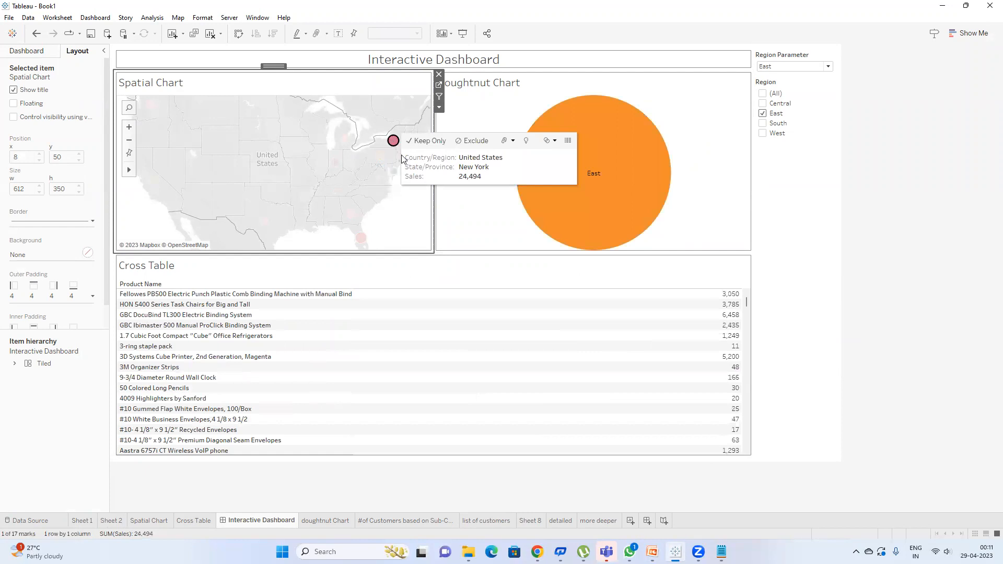
mouse_move(396, 142)
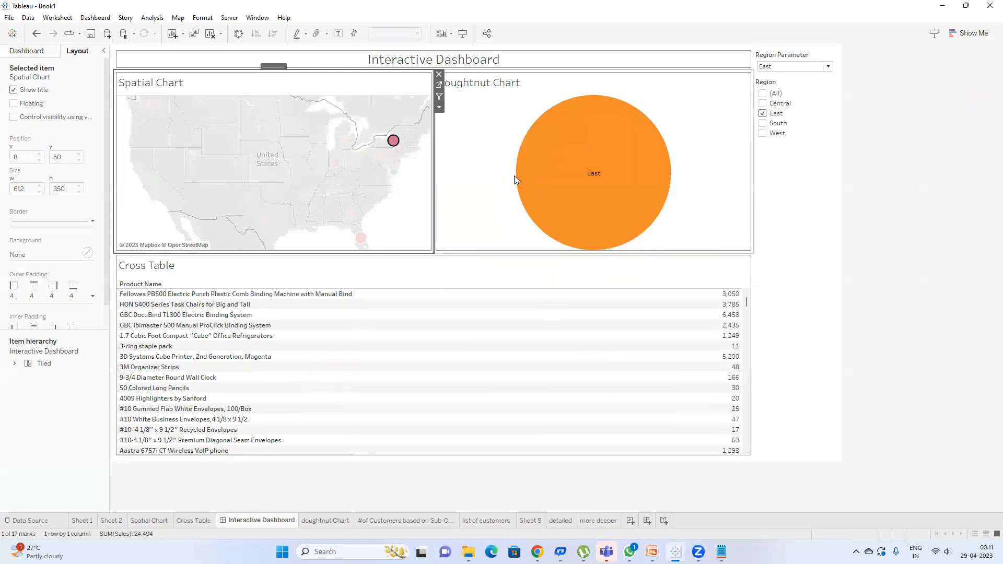
click(394, 142)
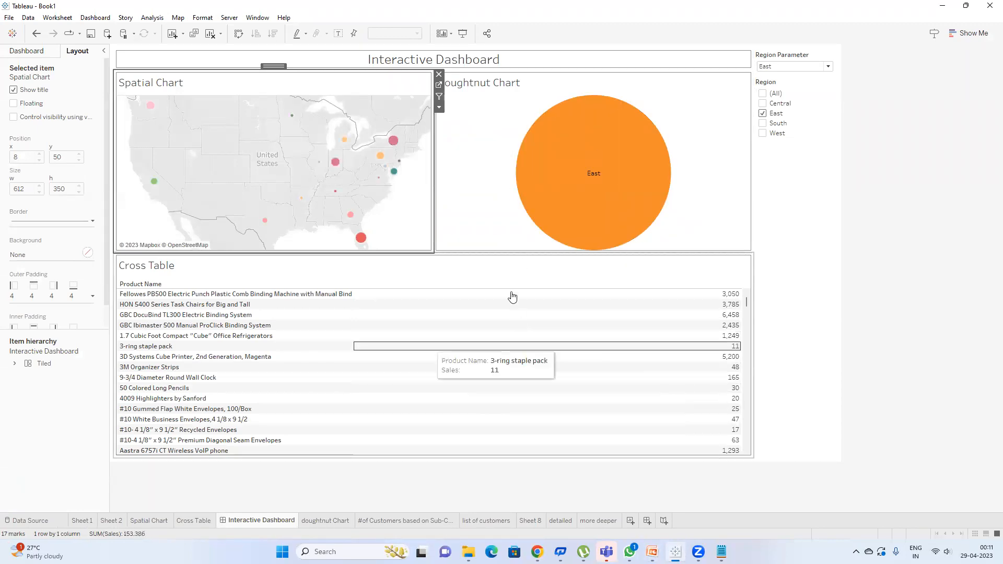
click(95, 17)
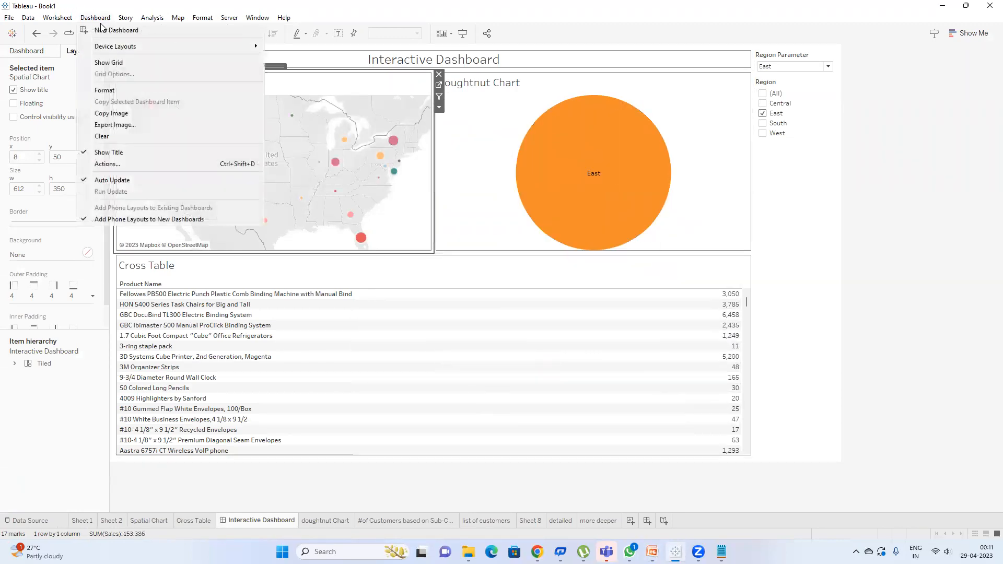
Step: Change Filter1's clearing-the-selection option to Show all values and confirm
click(147, 169)
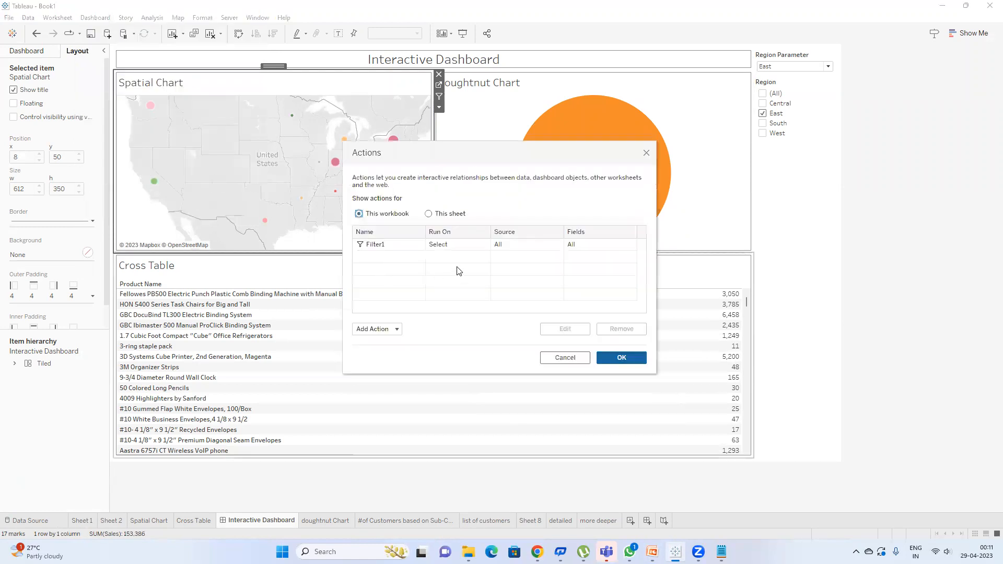
click(458, 249)
double_click(572, 245)
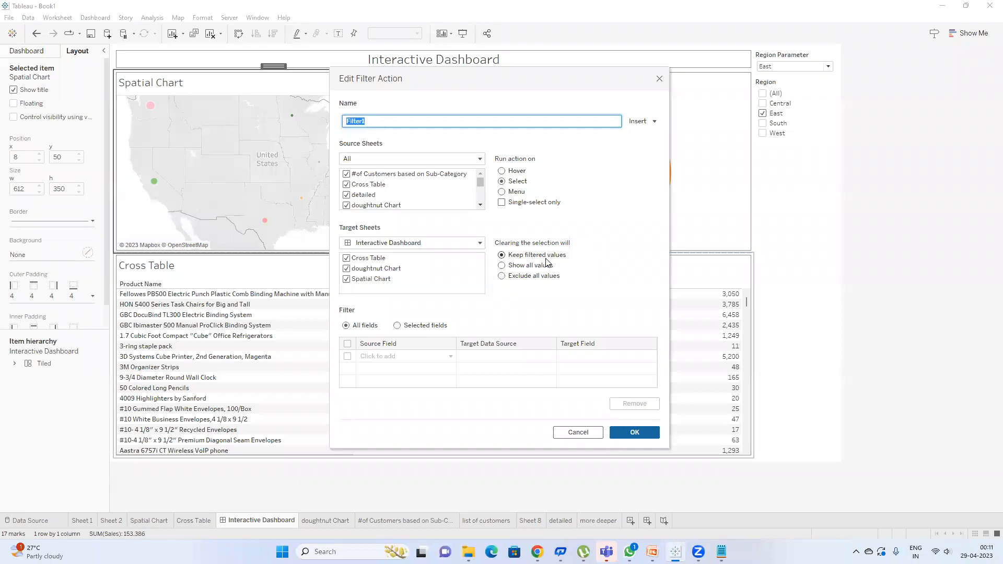
click(527, 268)
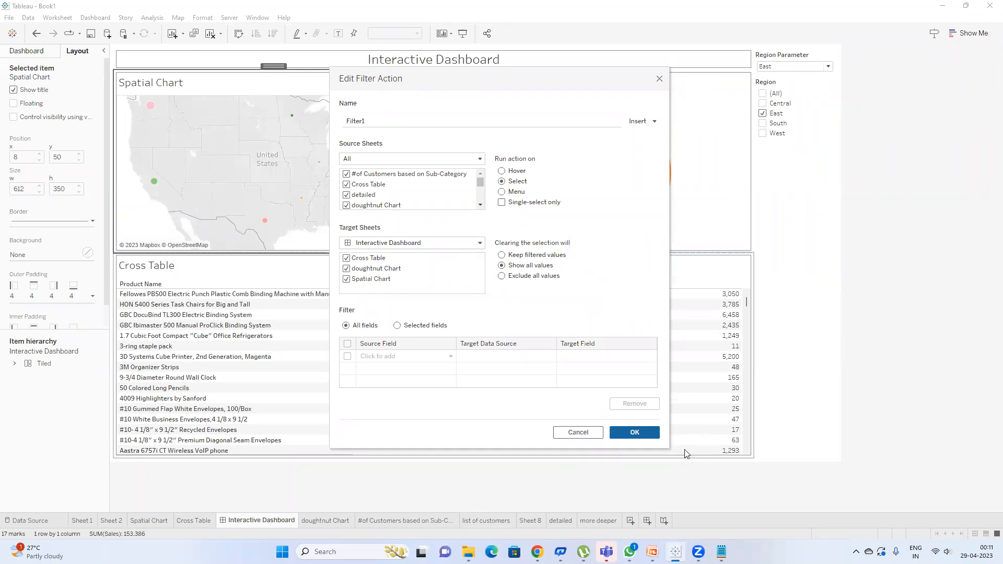
click(644, 434)
click(618, 360)
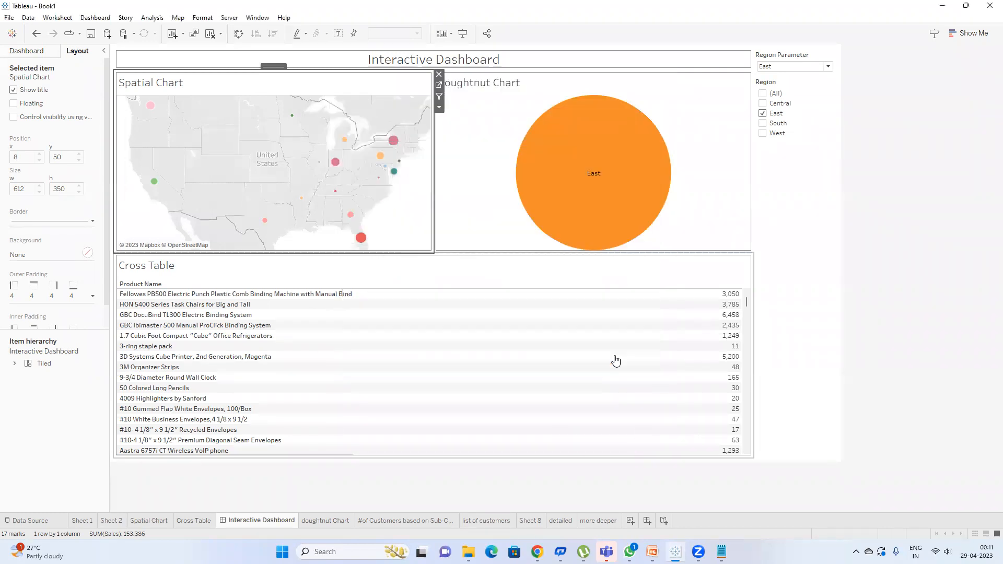
Step: Select and deselect New York to confirm all four regions return, then select the Cross Table
click(393, 142)
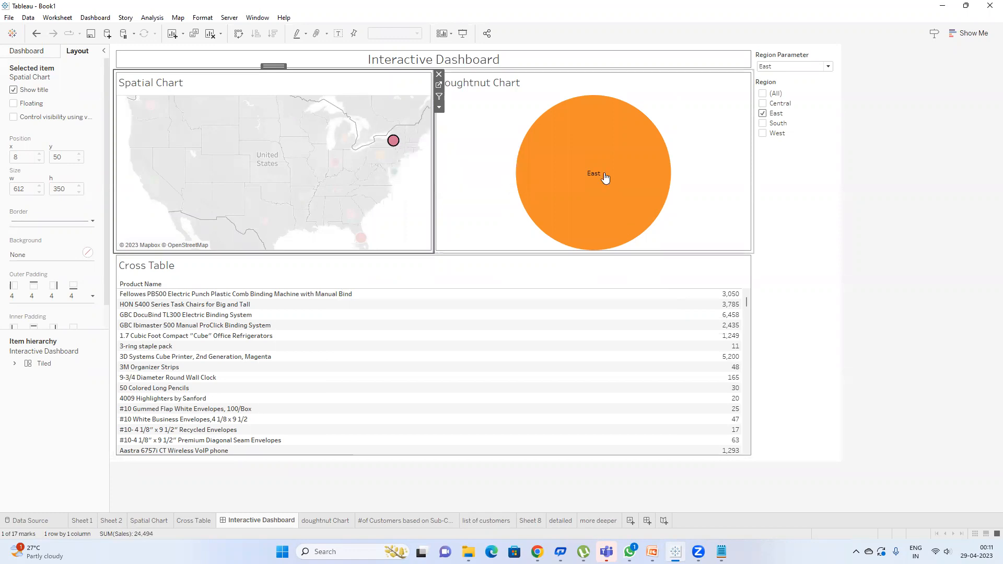
click(393, 142)
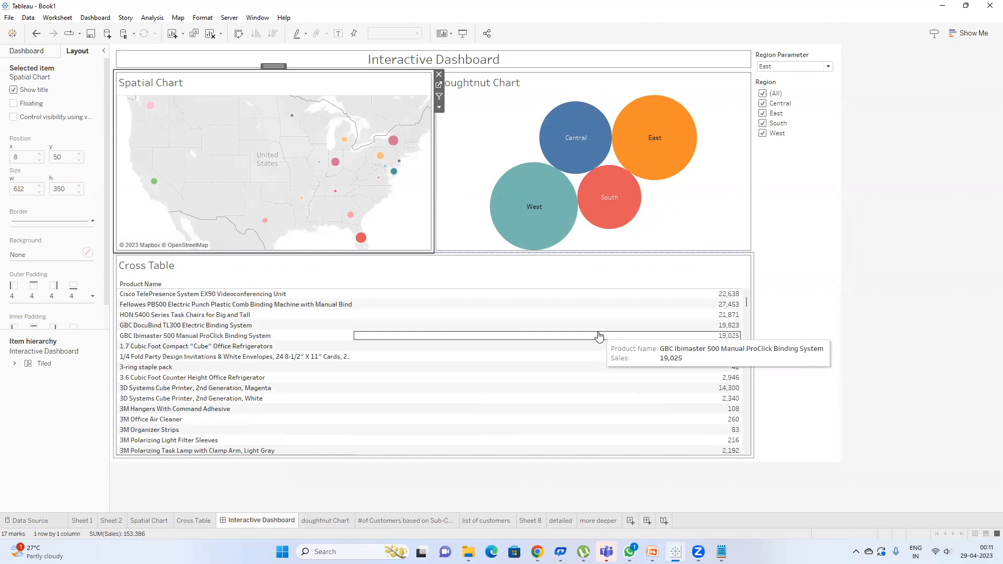
click(675, 272)
click(759, 269)
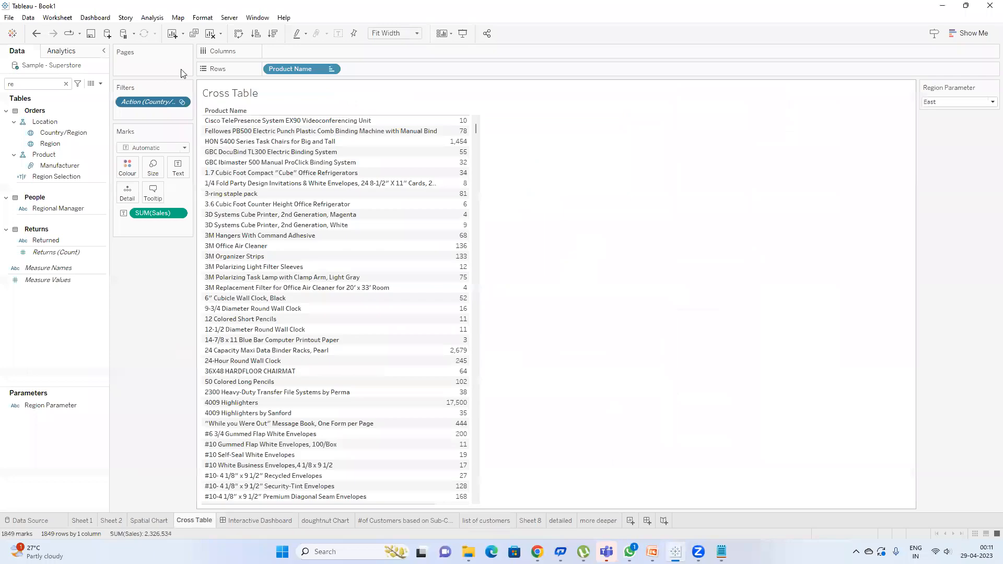
double_click(152, 101)
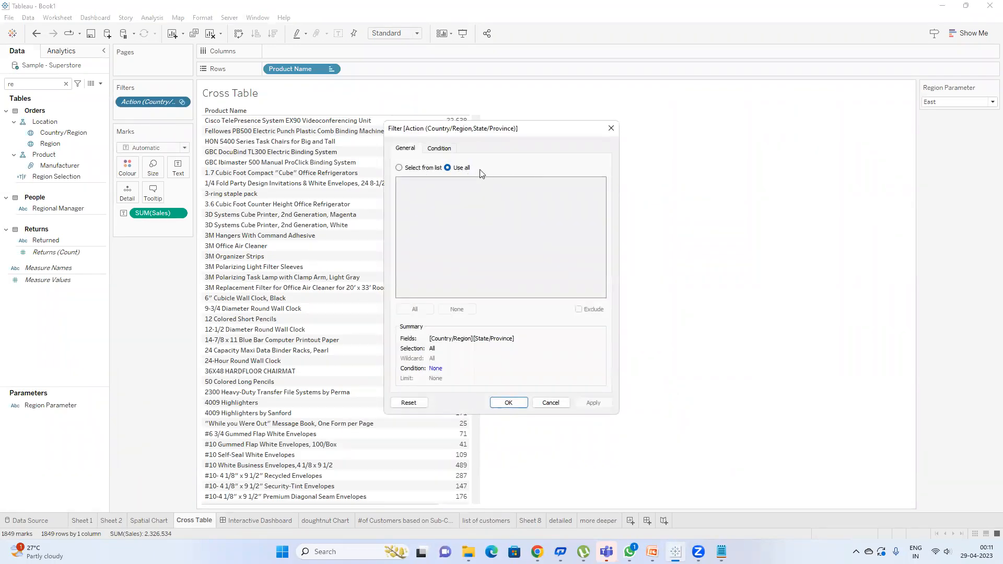
click(610, 129)
click(244, 521)
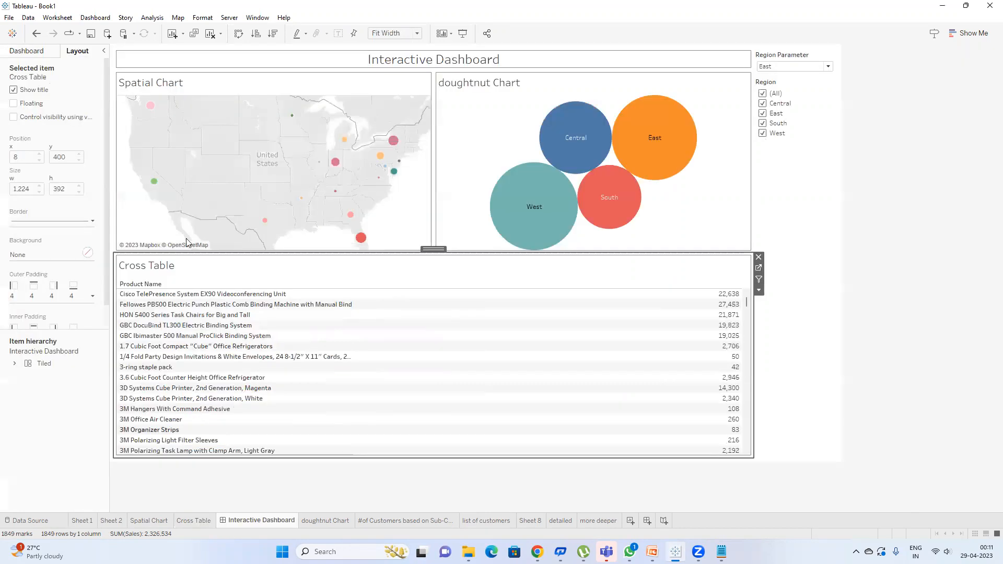
Step: In Dashboard > Actions, edit Filter1 to use Exclude all values on clearing, then confirm
click(97, 18)
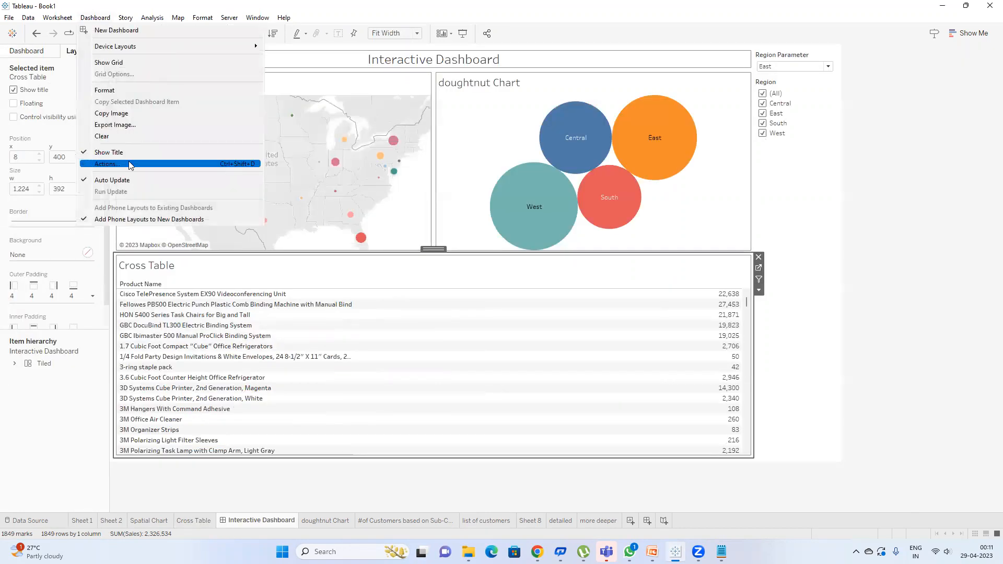
click(128, 158)
click(391, 249)
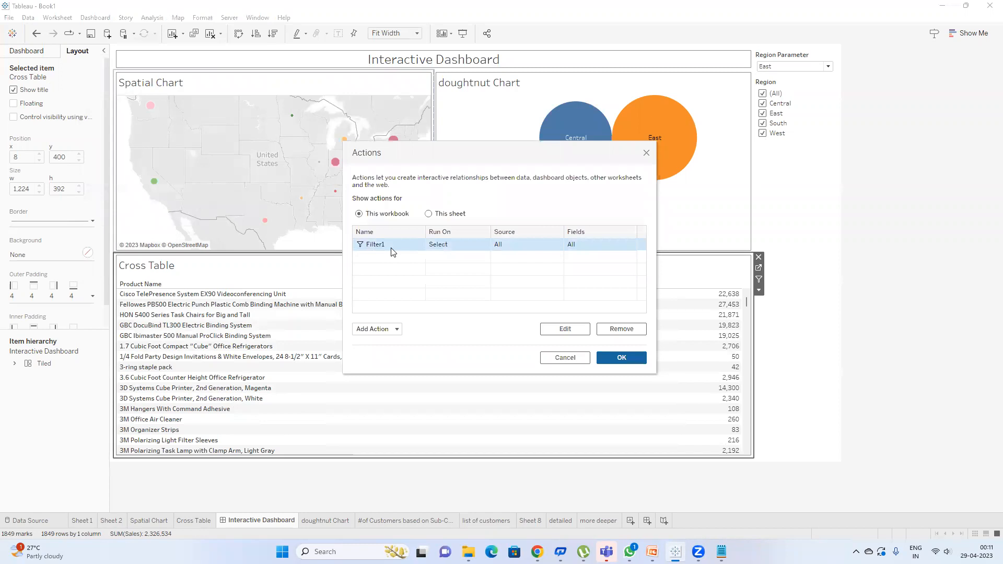
double_click(375, 244)
click(526, 277)
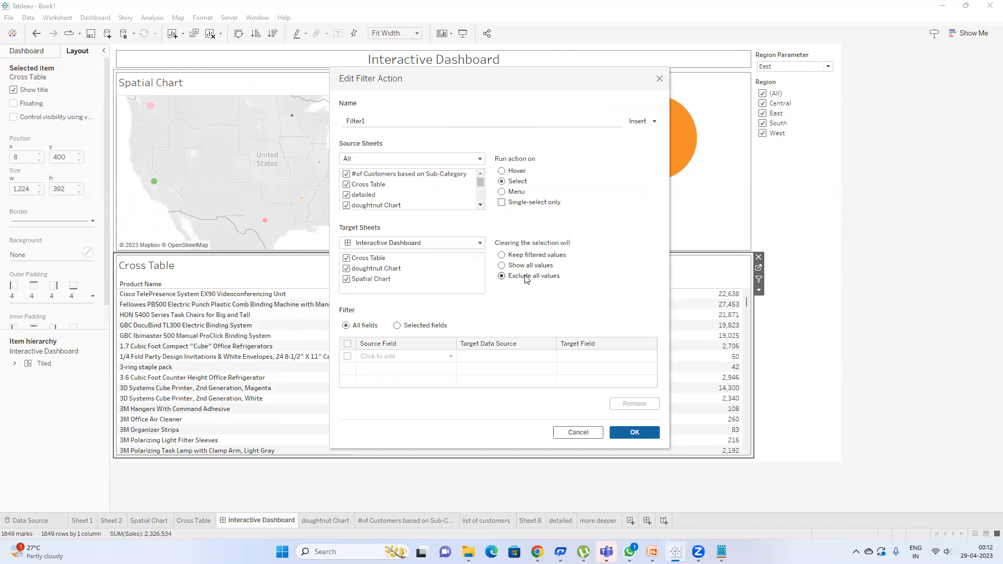
click(650, 436)
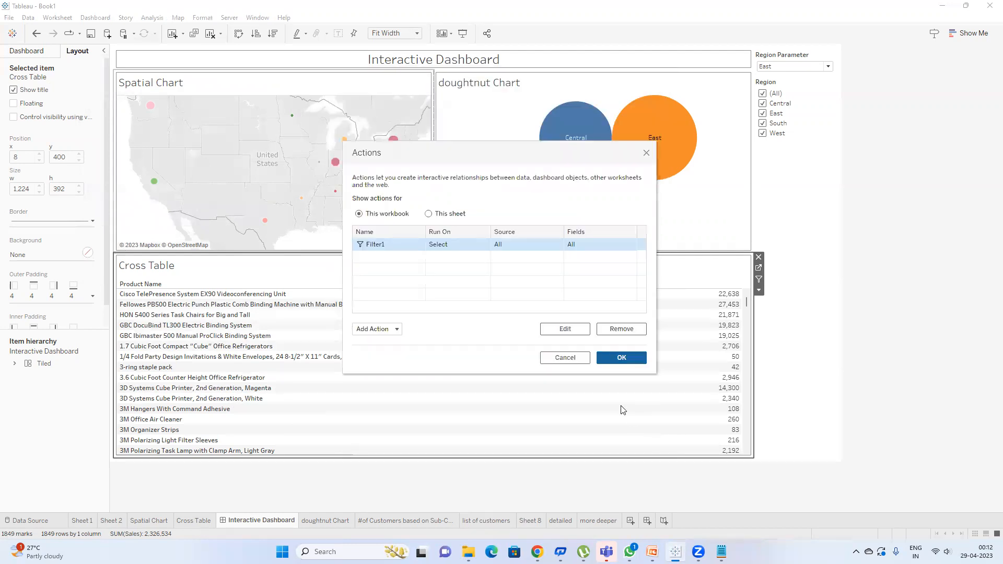
click(622, 359)
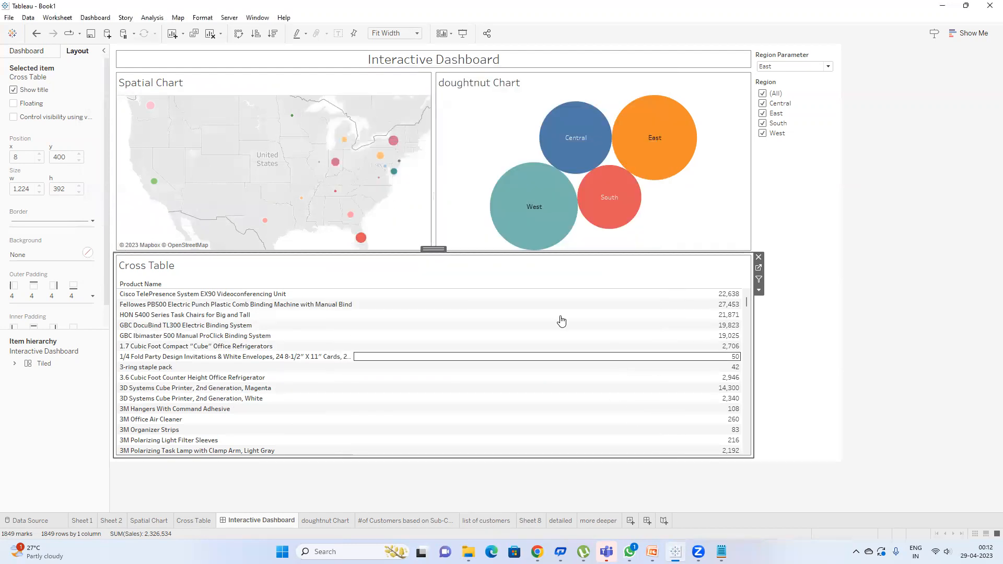
Step: Select then deselect Indiana on the map, leaving the doughnut chart and Cross Table empty
click(335, 165)
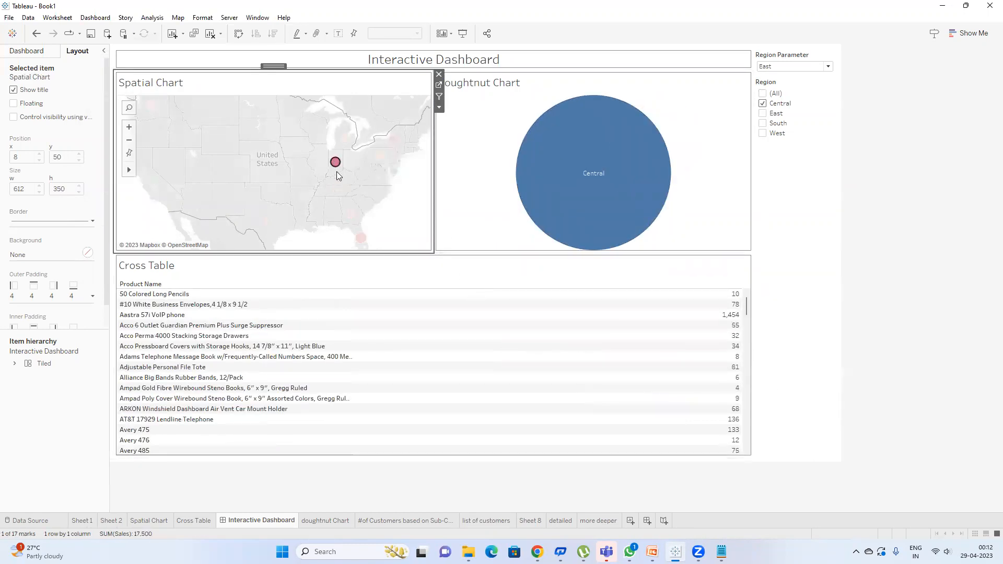
click(336, 165)
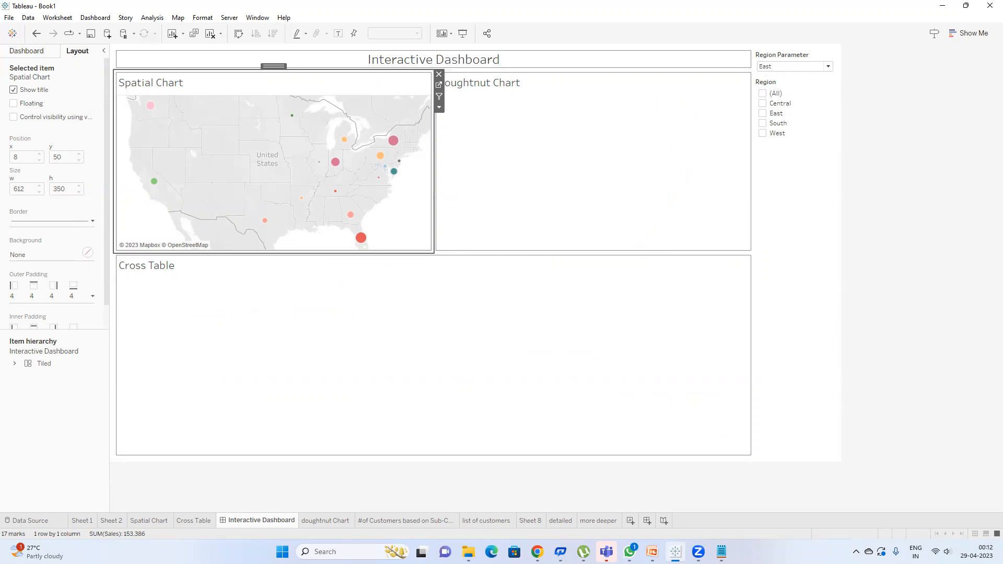
click(537, 552)
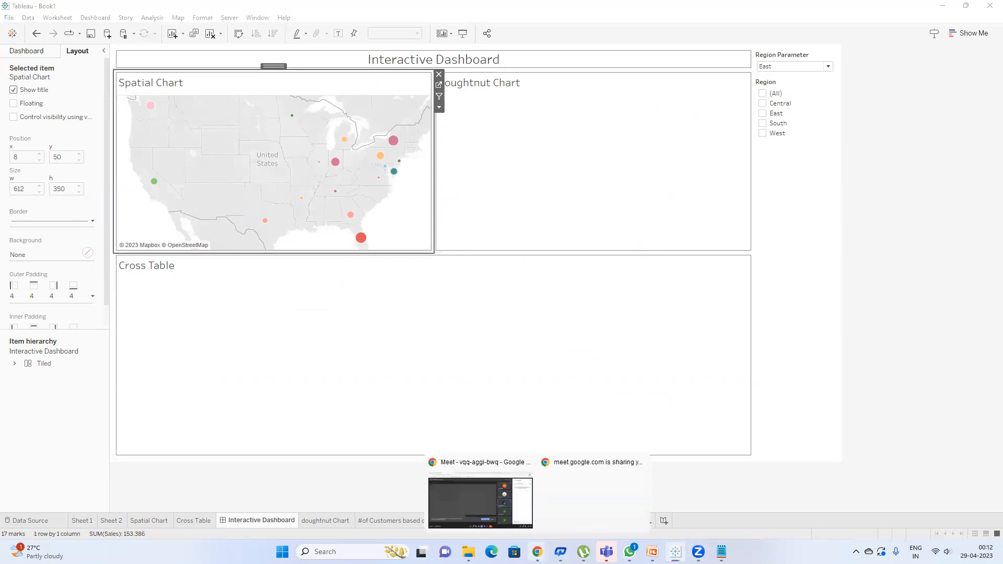
Step: Switch to the Meet call, briefly show PowerPoint's Thank you slide, then return to Meet
click(482, 489)
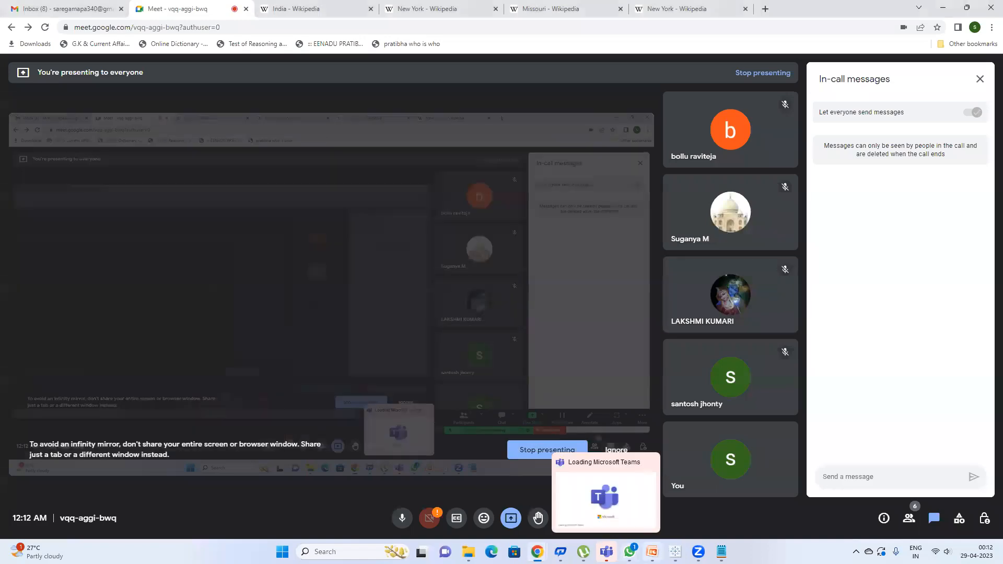
click(652, 552)
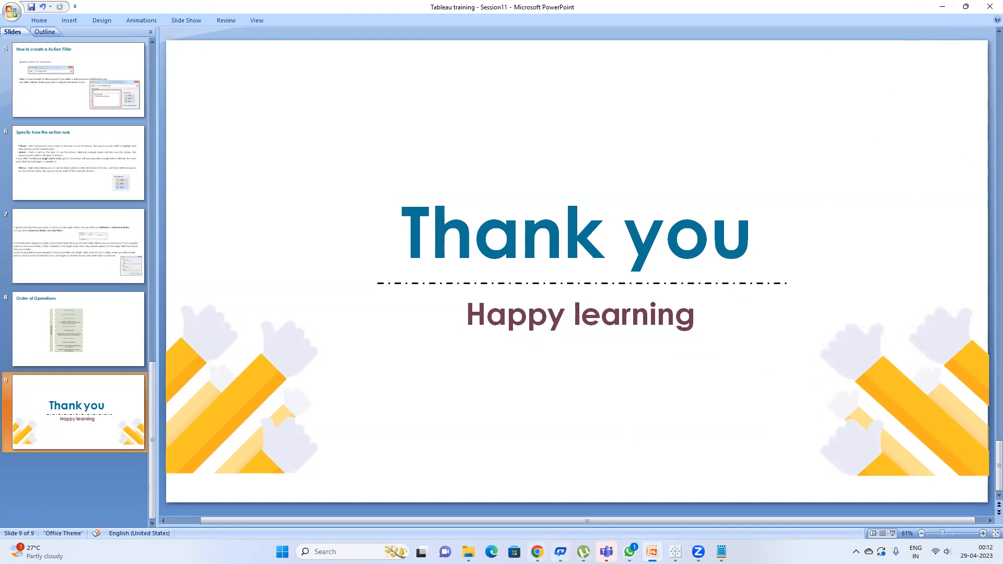
mouse_move(537, 552)
click(473, 509)
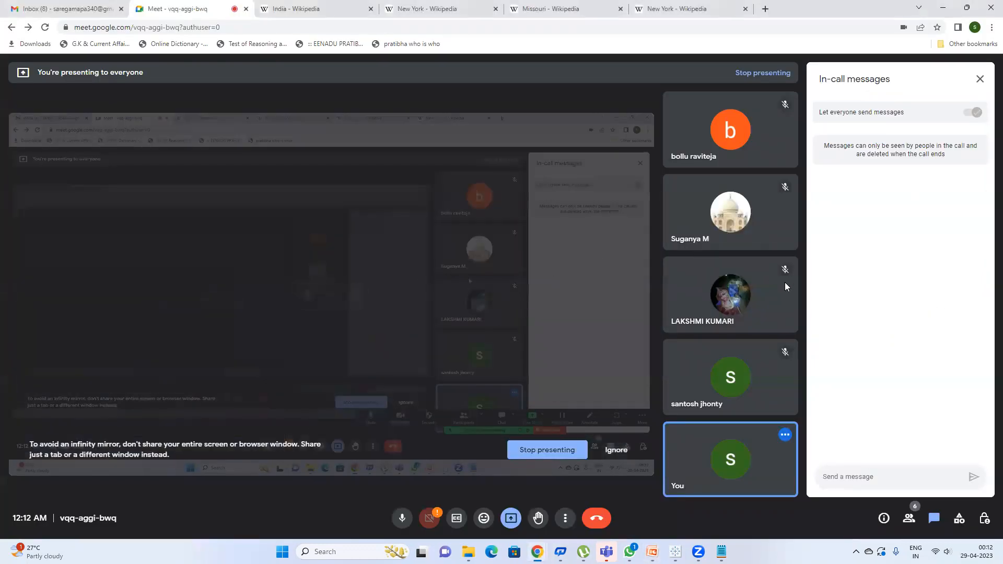